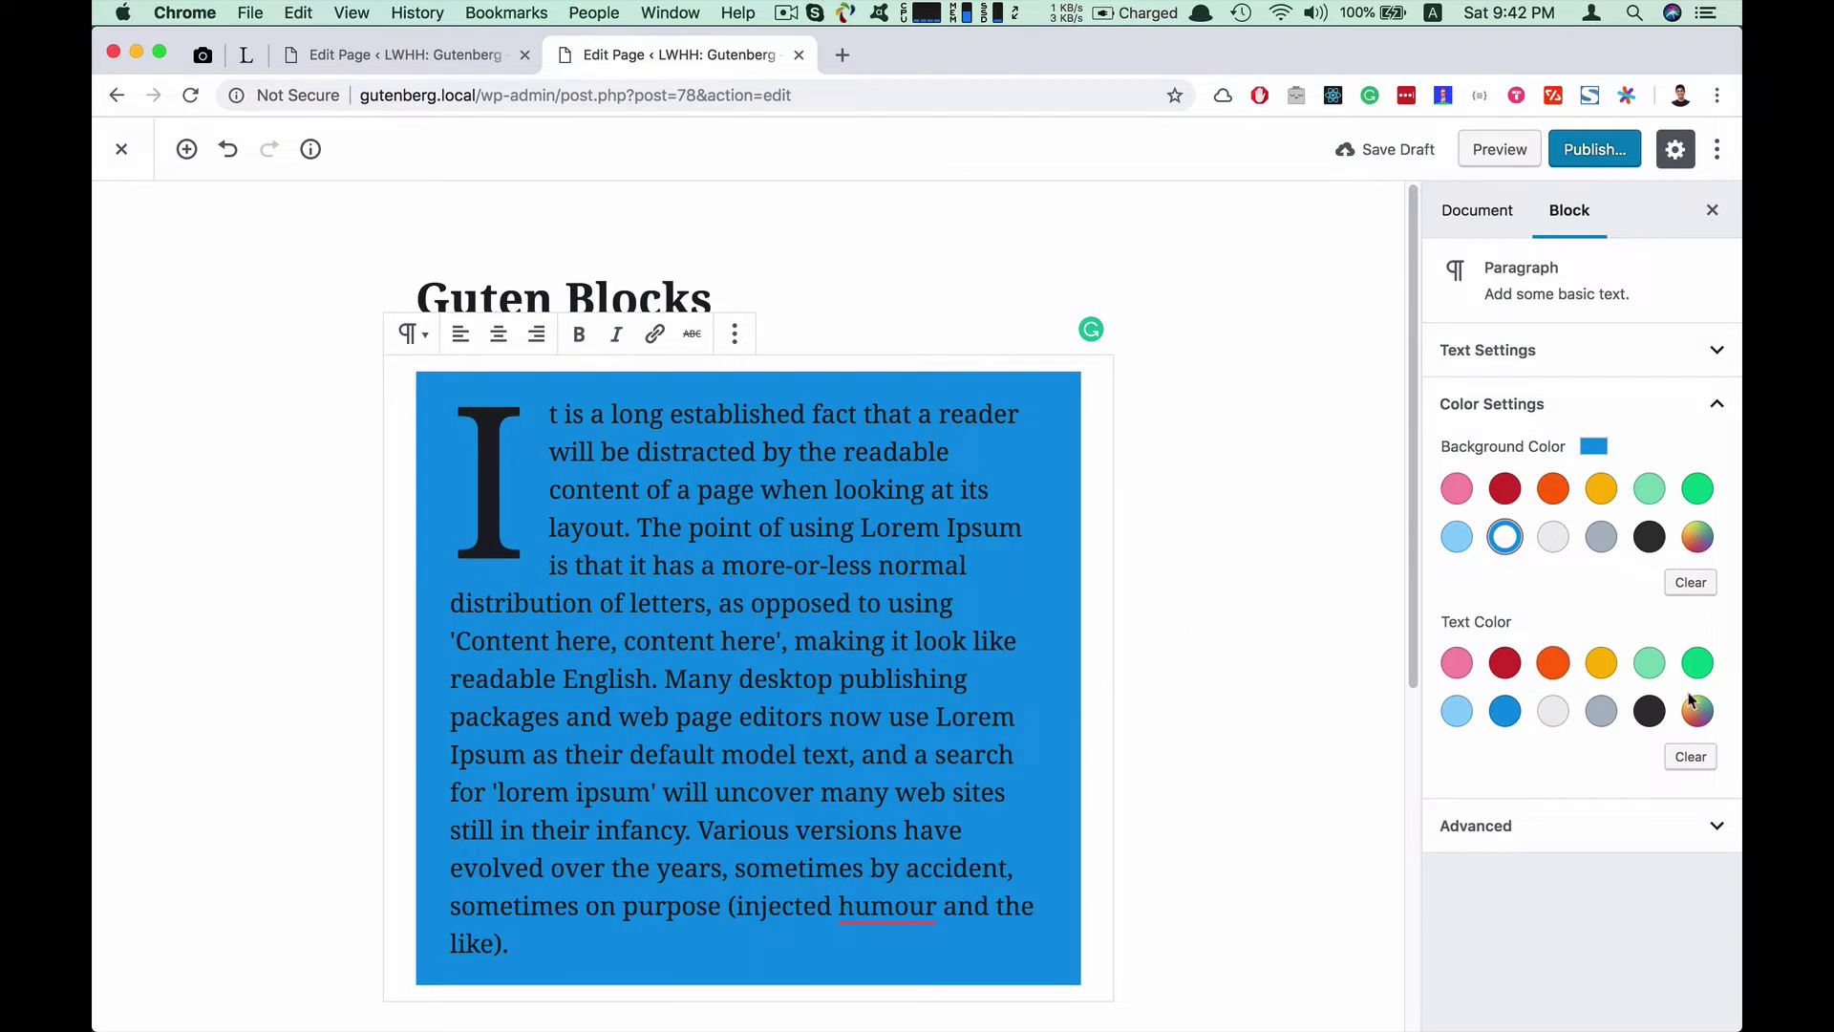
Give the paragraph block a custom pale blue text color, #cbe7f8
click(1459, 717)
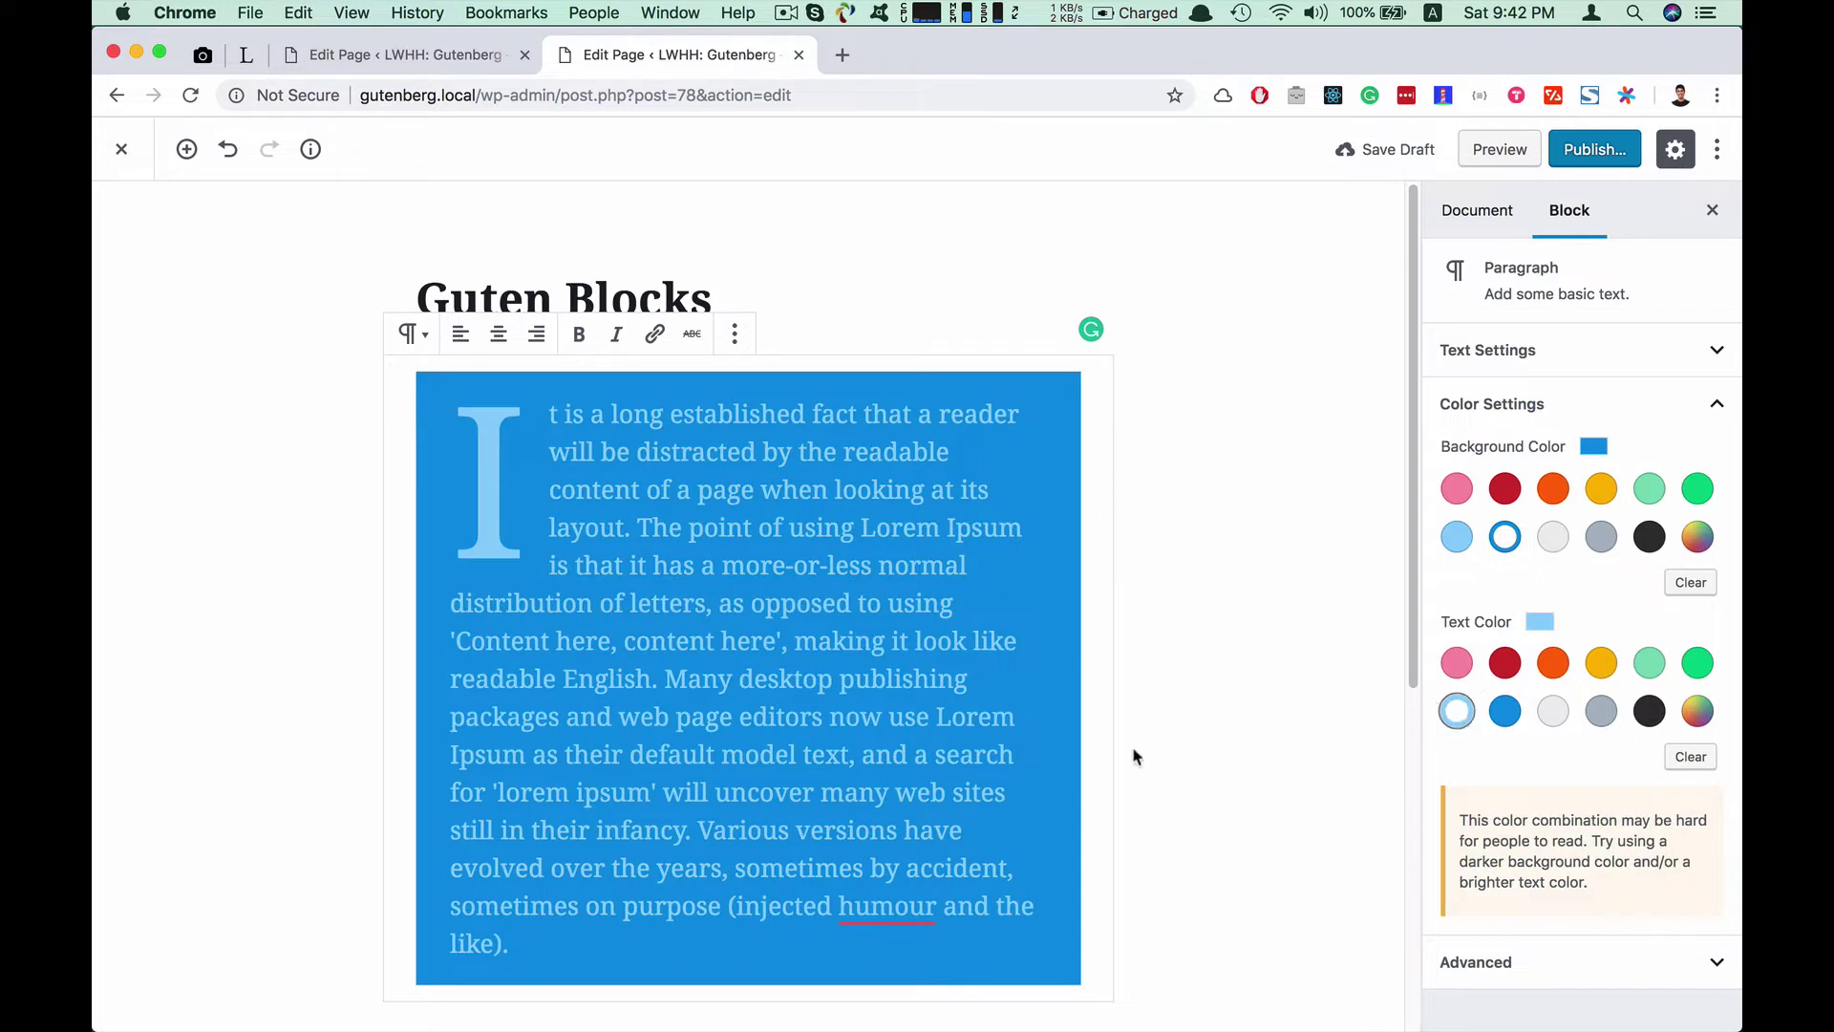
click(1197, 711)
click(715, 717)
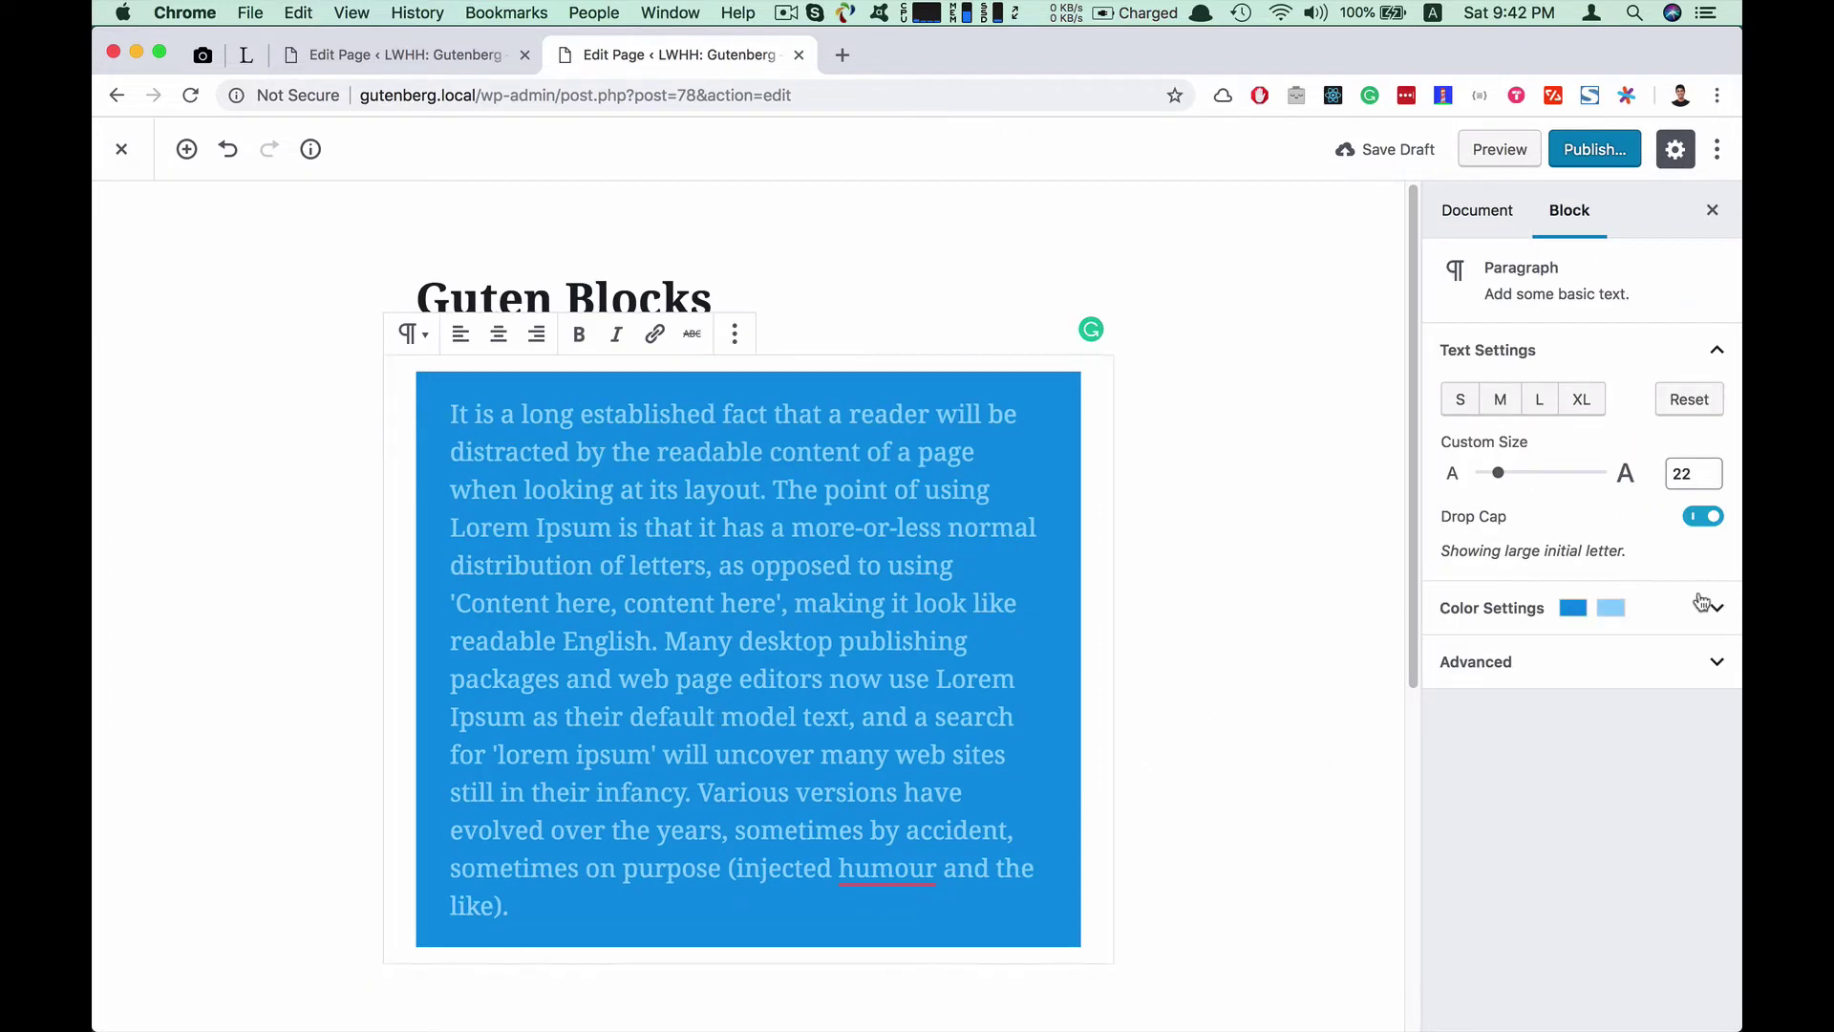
click(1621, 610)
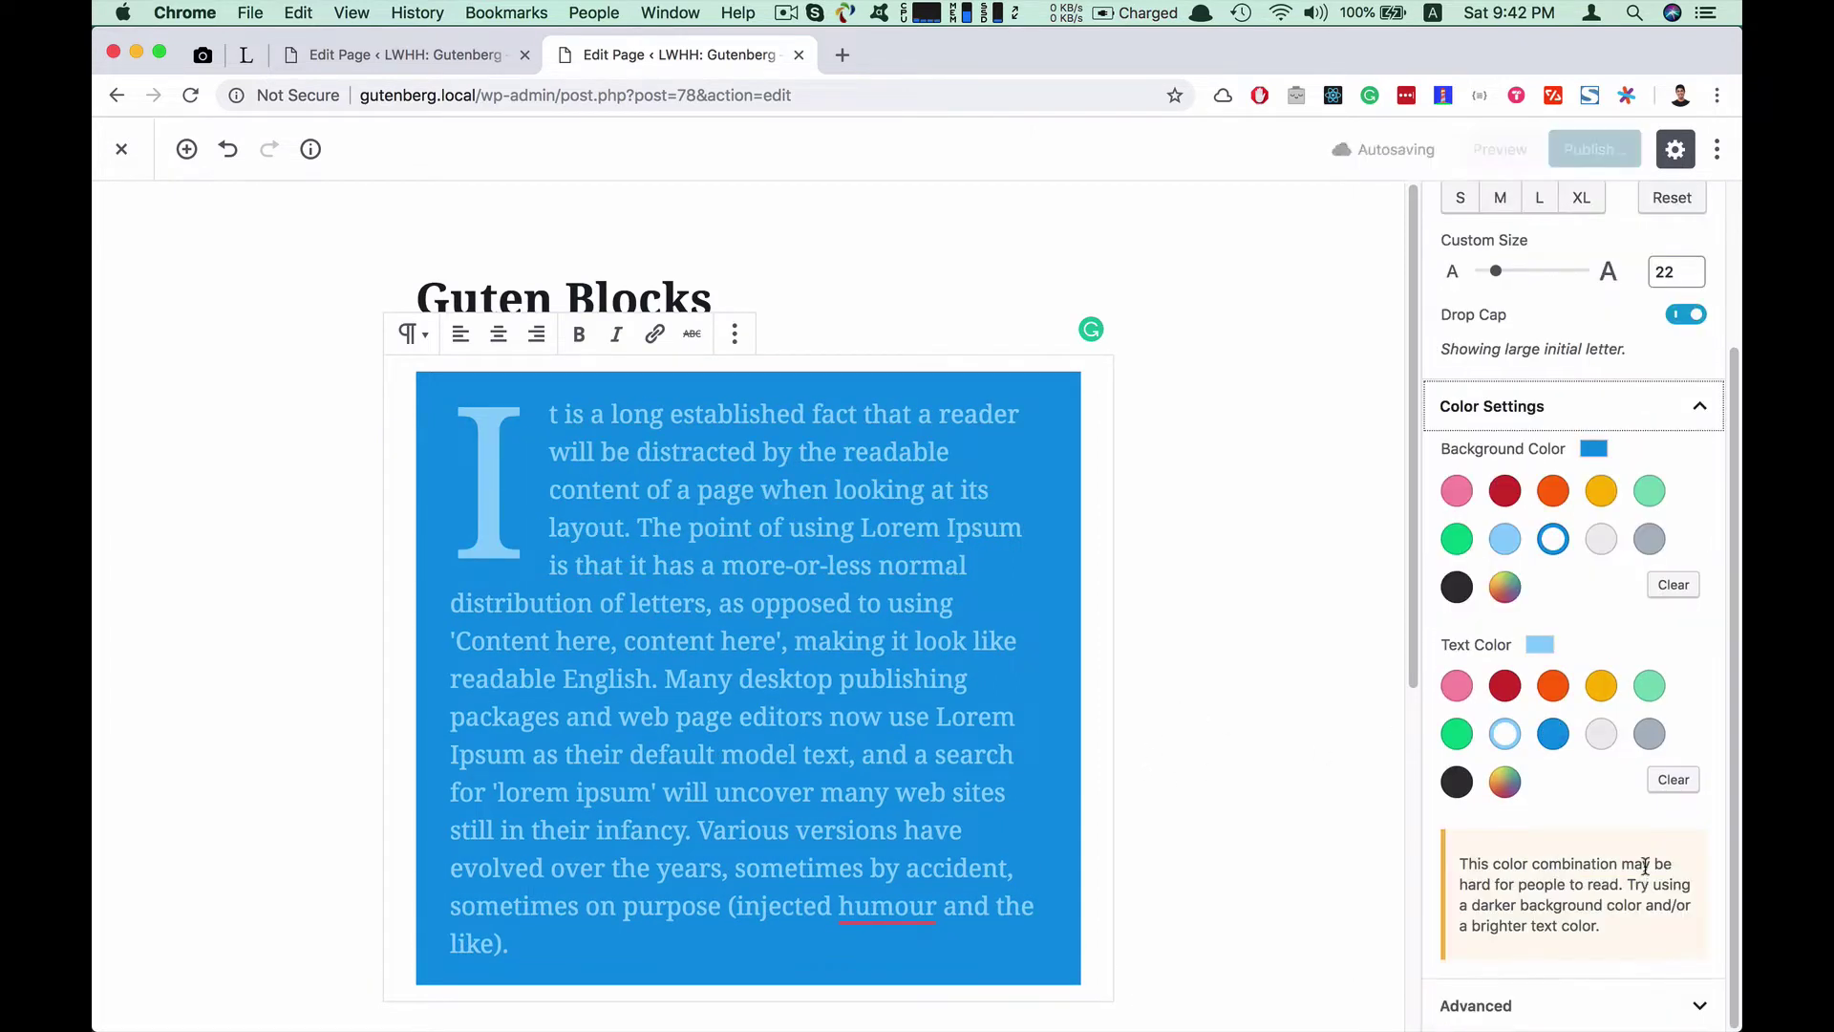
click(1504, 781)
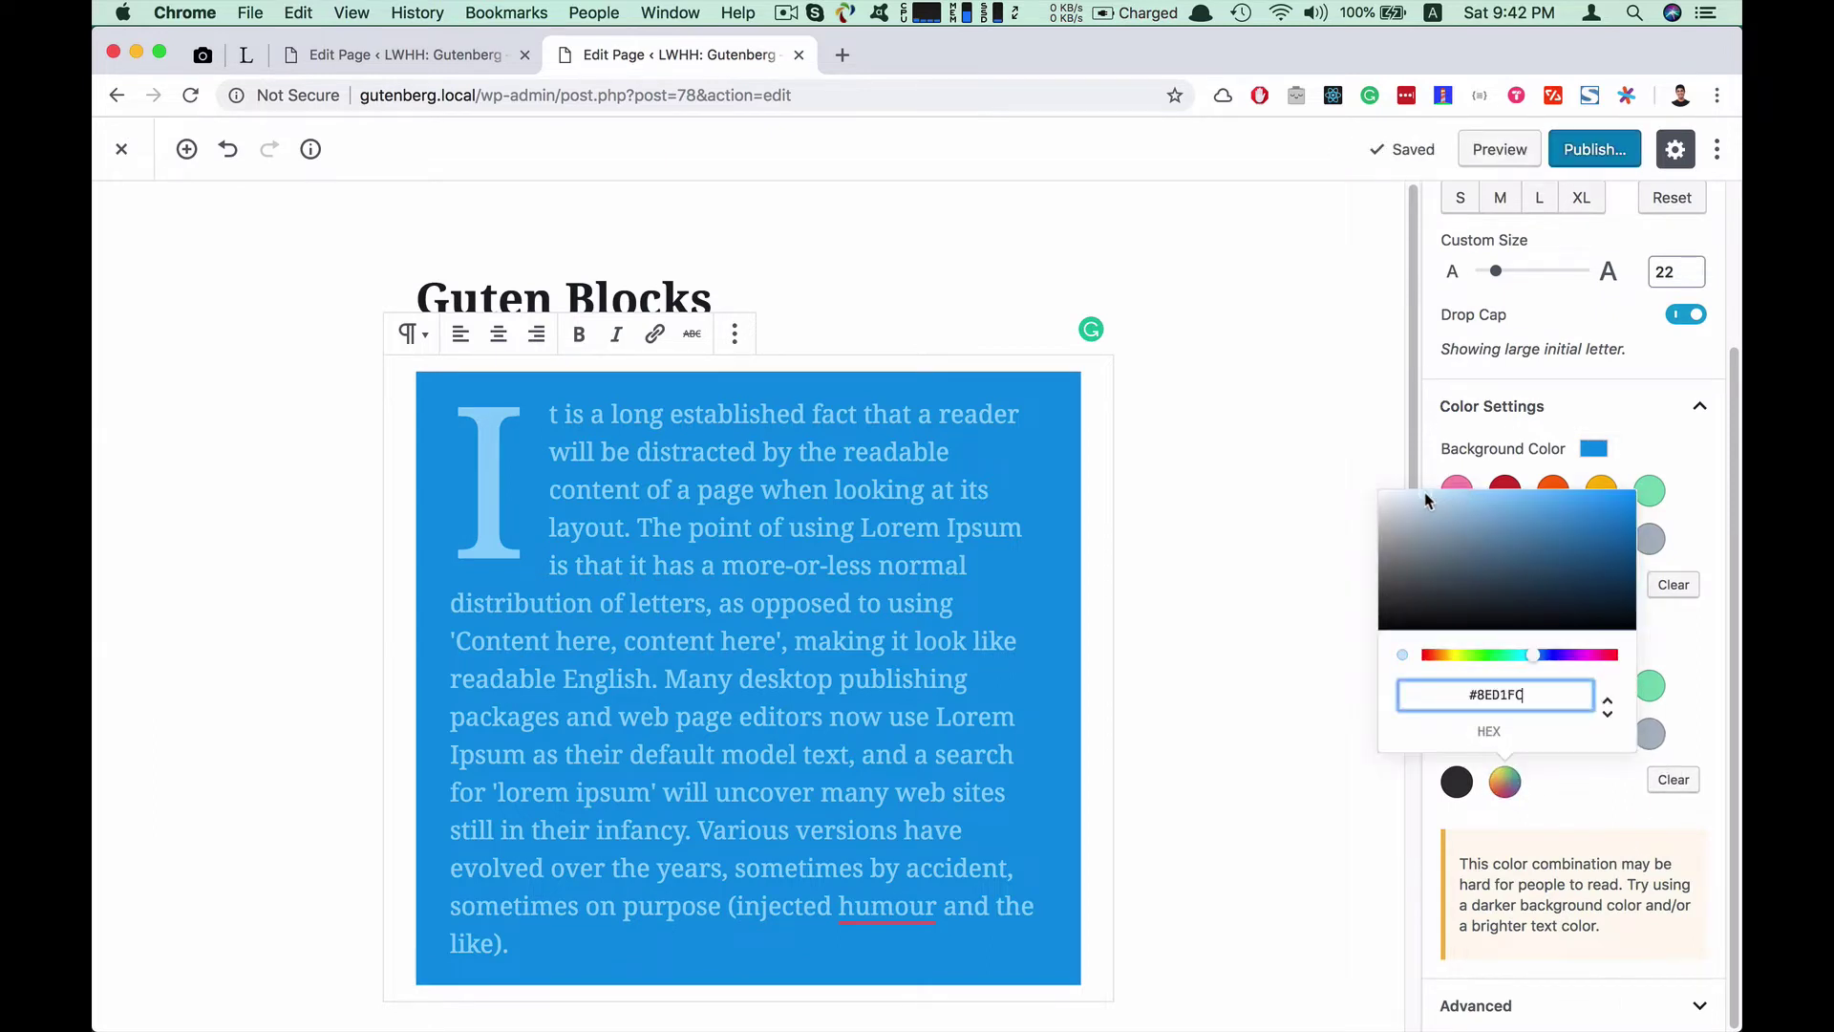
click(1278, 426)
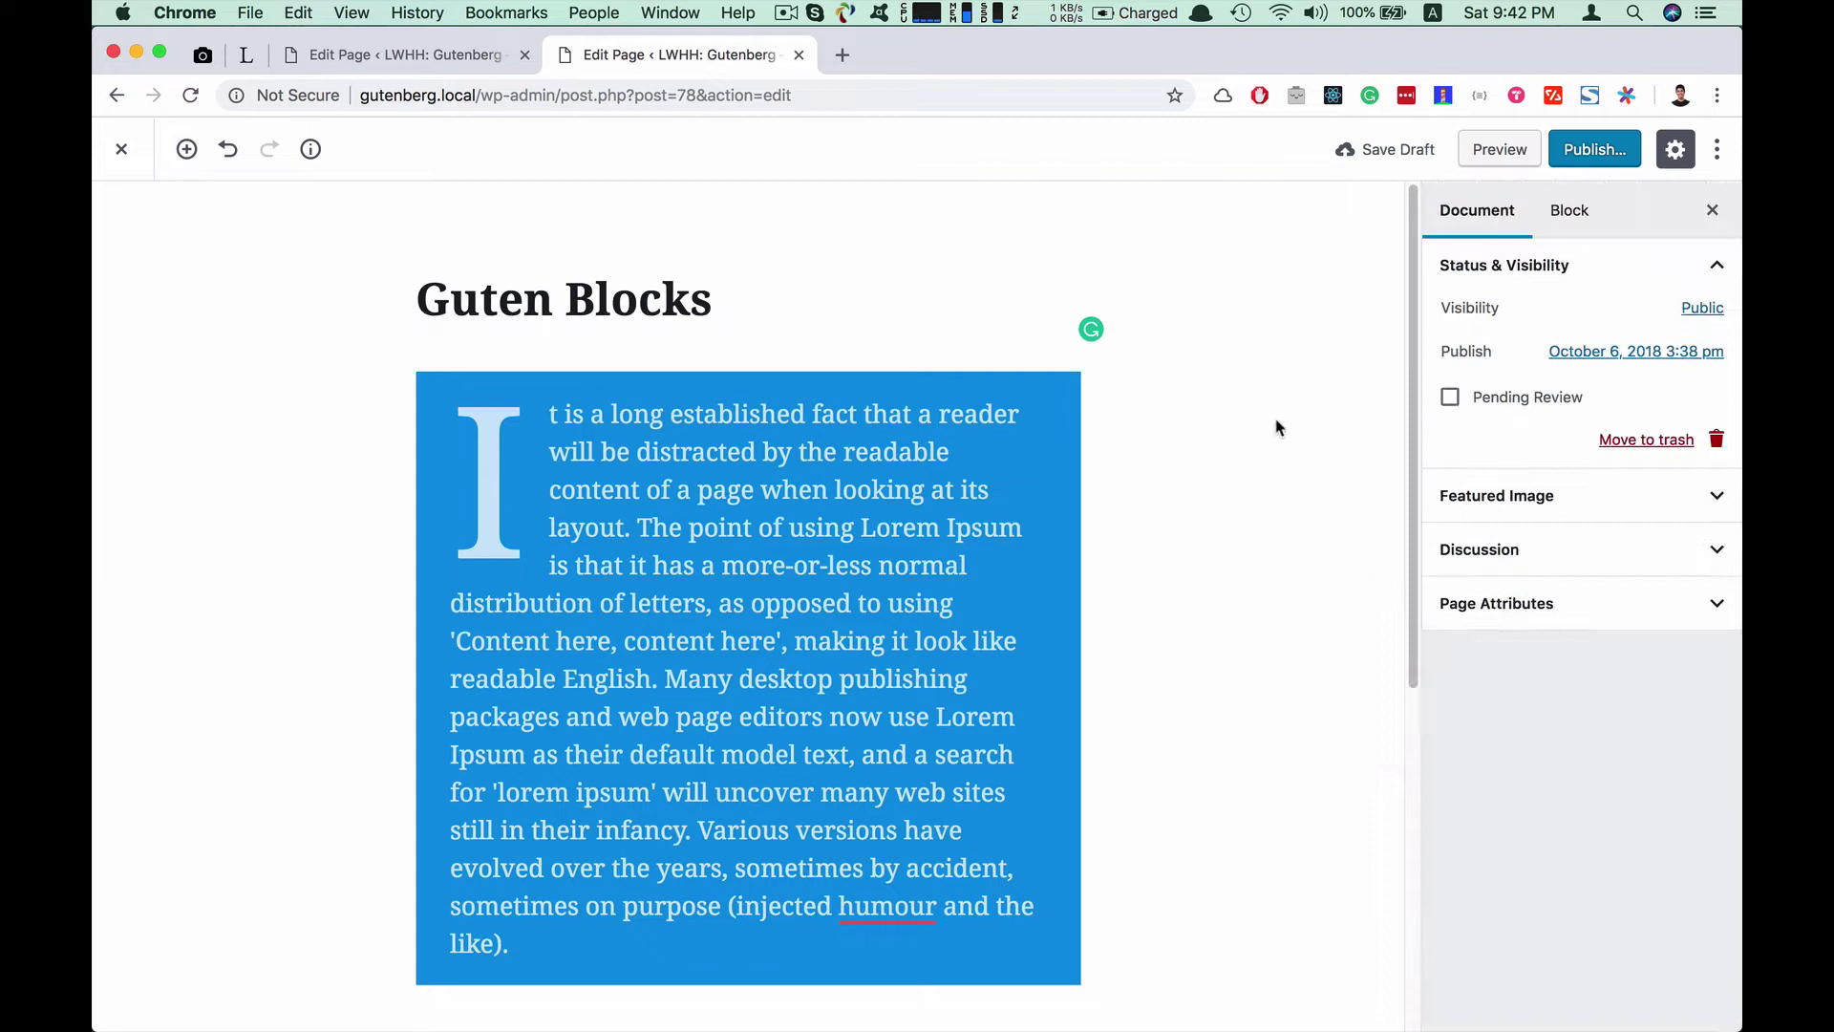
Publish the Guten Blocks page and open the live version in a new tab to view the styled paragraph
click(1594, 149)
click(1600, 149)
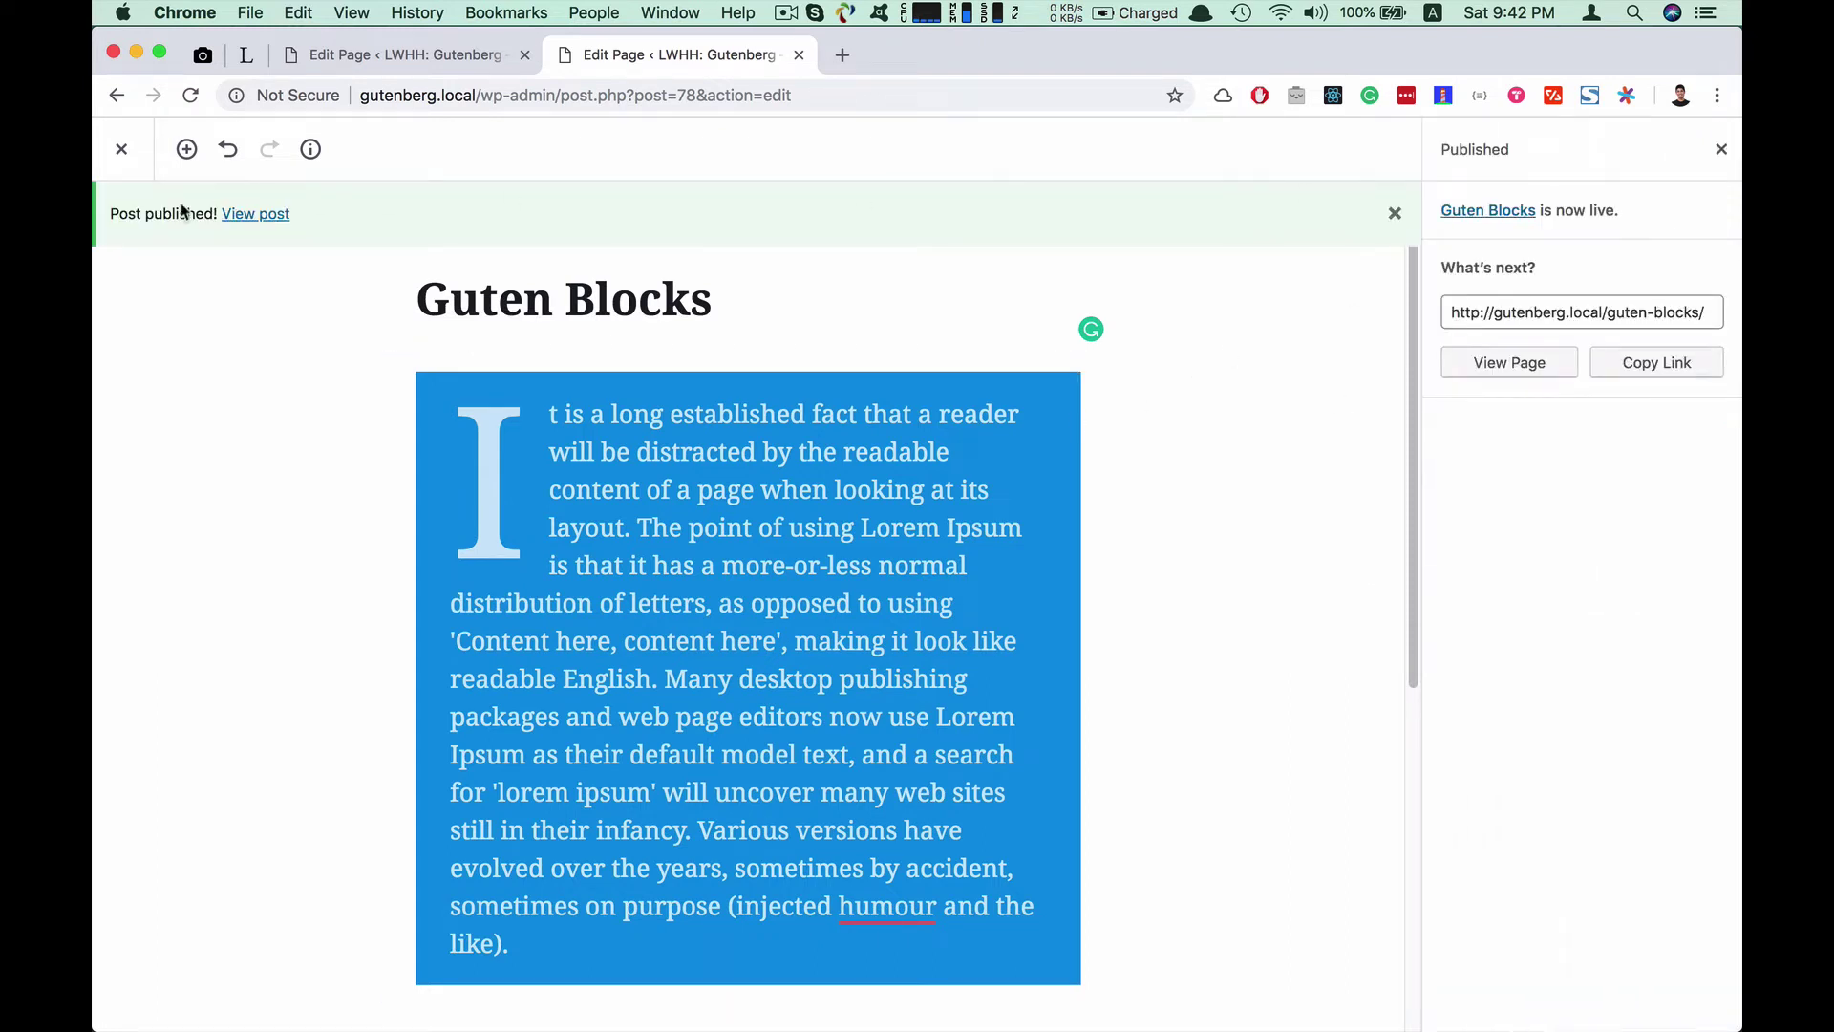
super+click(277, 216)
click(926, 59)
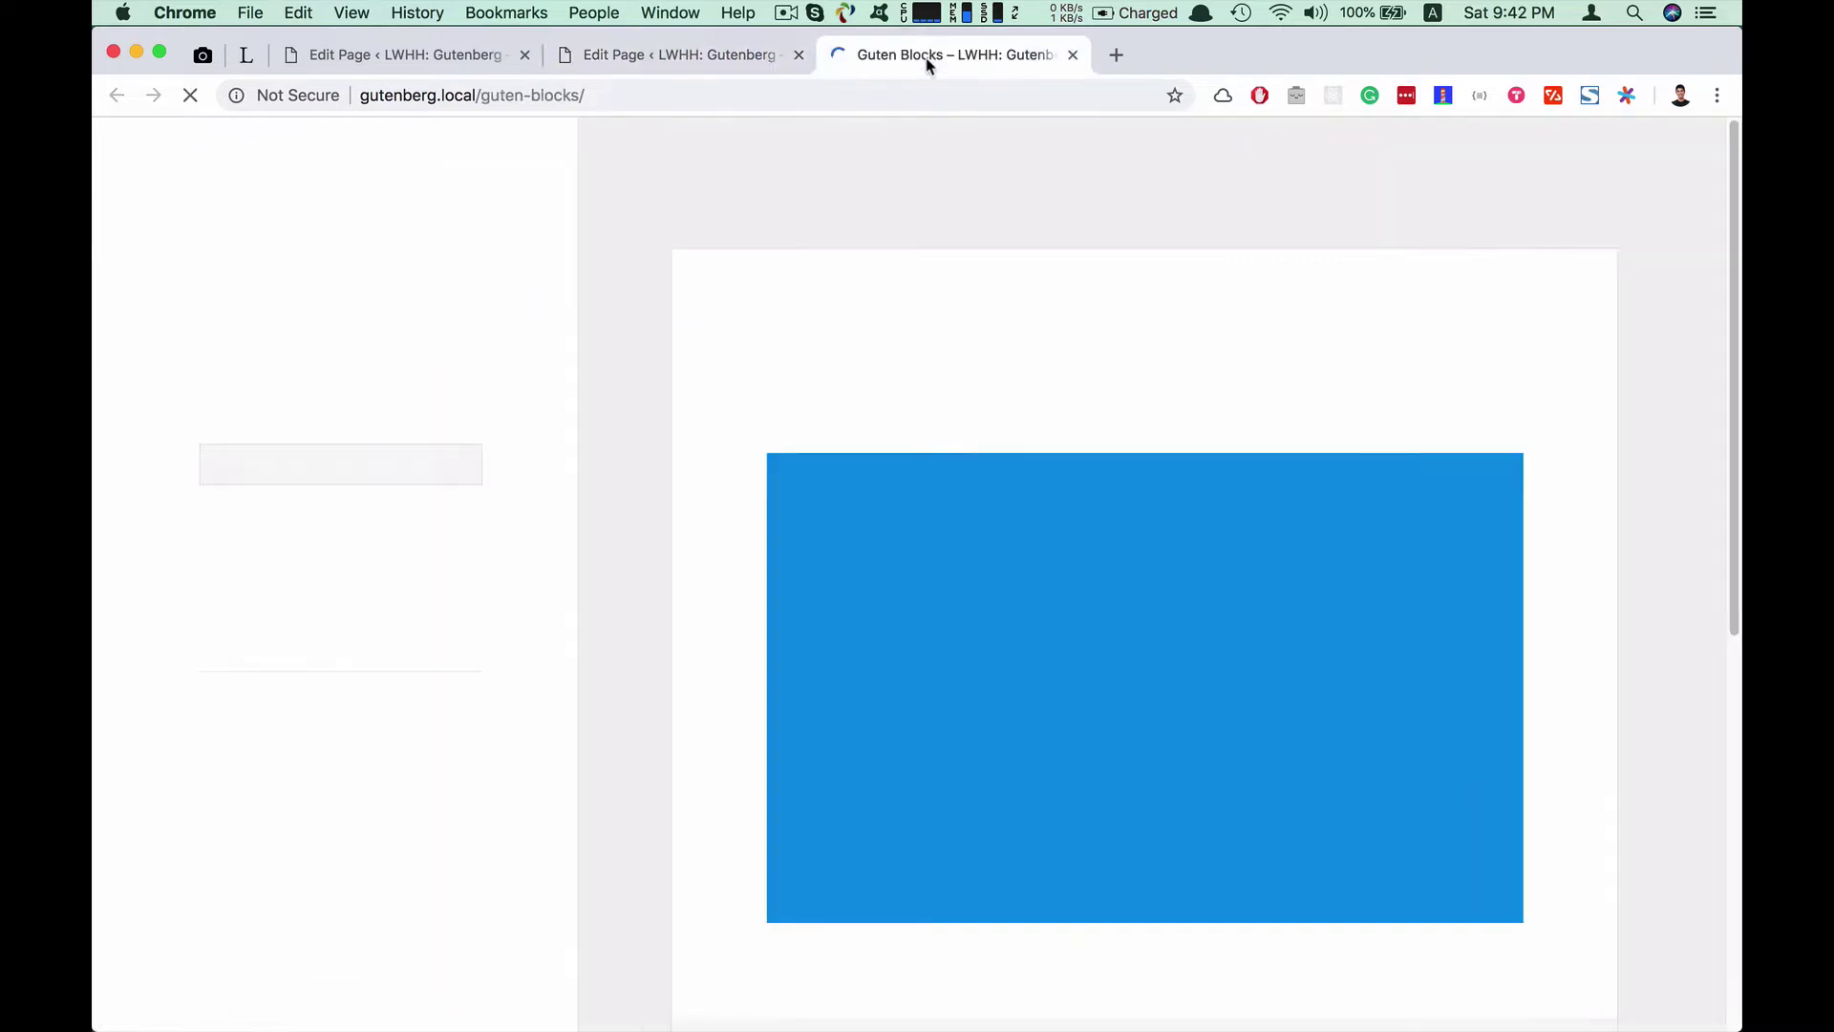
scroll(1057, 318, down, 5)
scroll(1057, 318, up, 3)
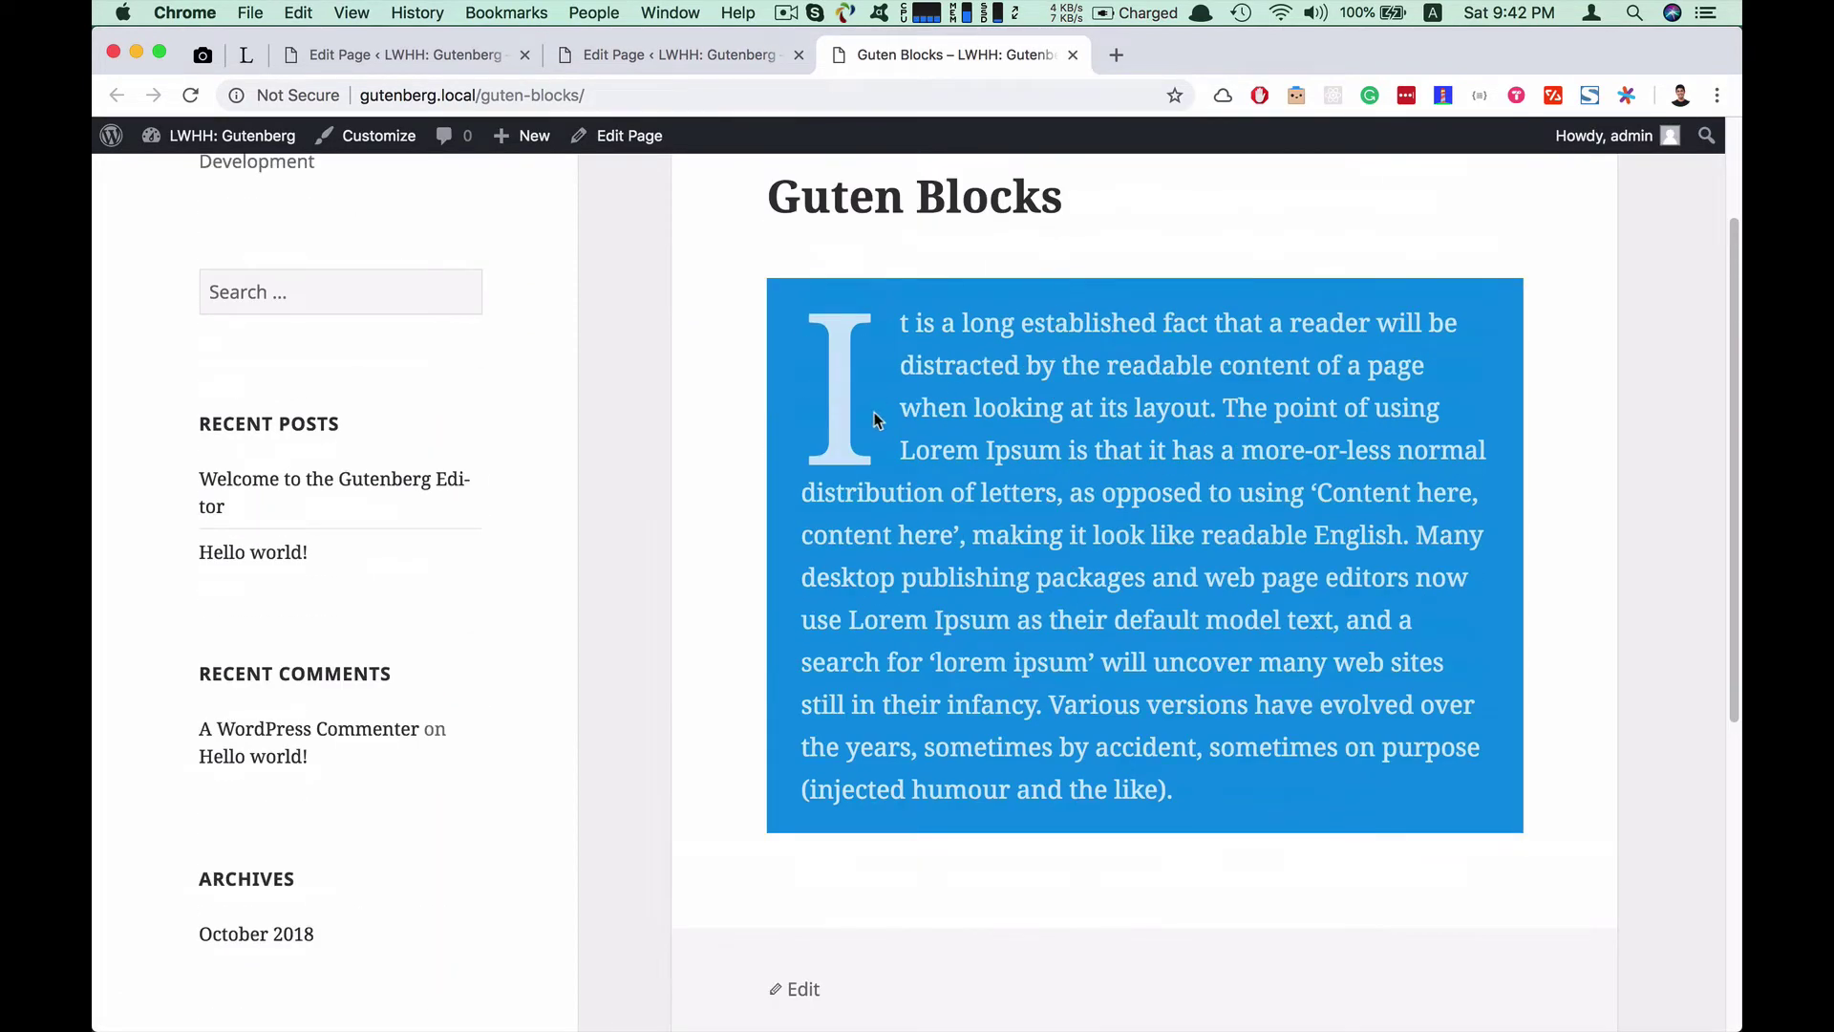
drag(826, 325, 1270, 831)
click(1169, 641)
Inspect the live page's paragraph element in the developer tools, examining its inline style, classes and text content
right_click(1079, 409)
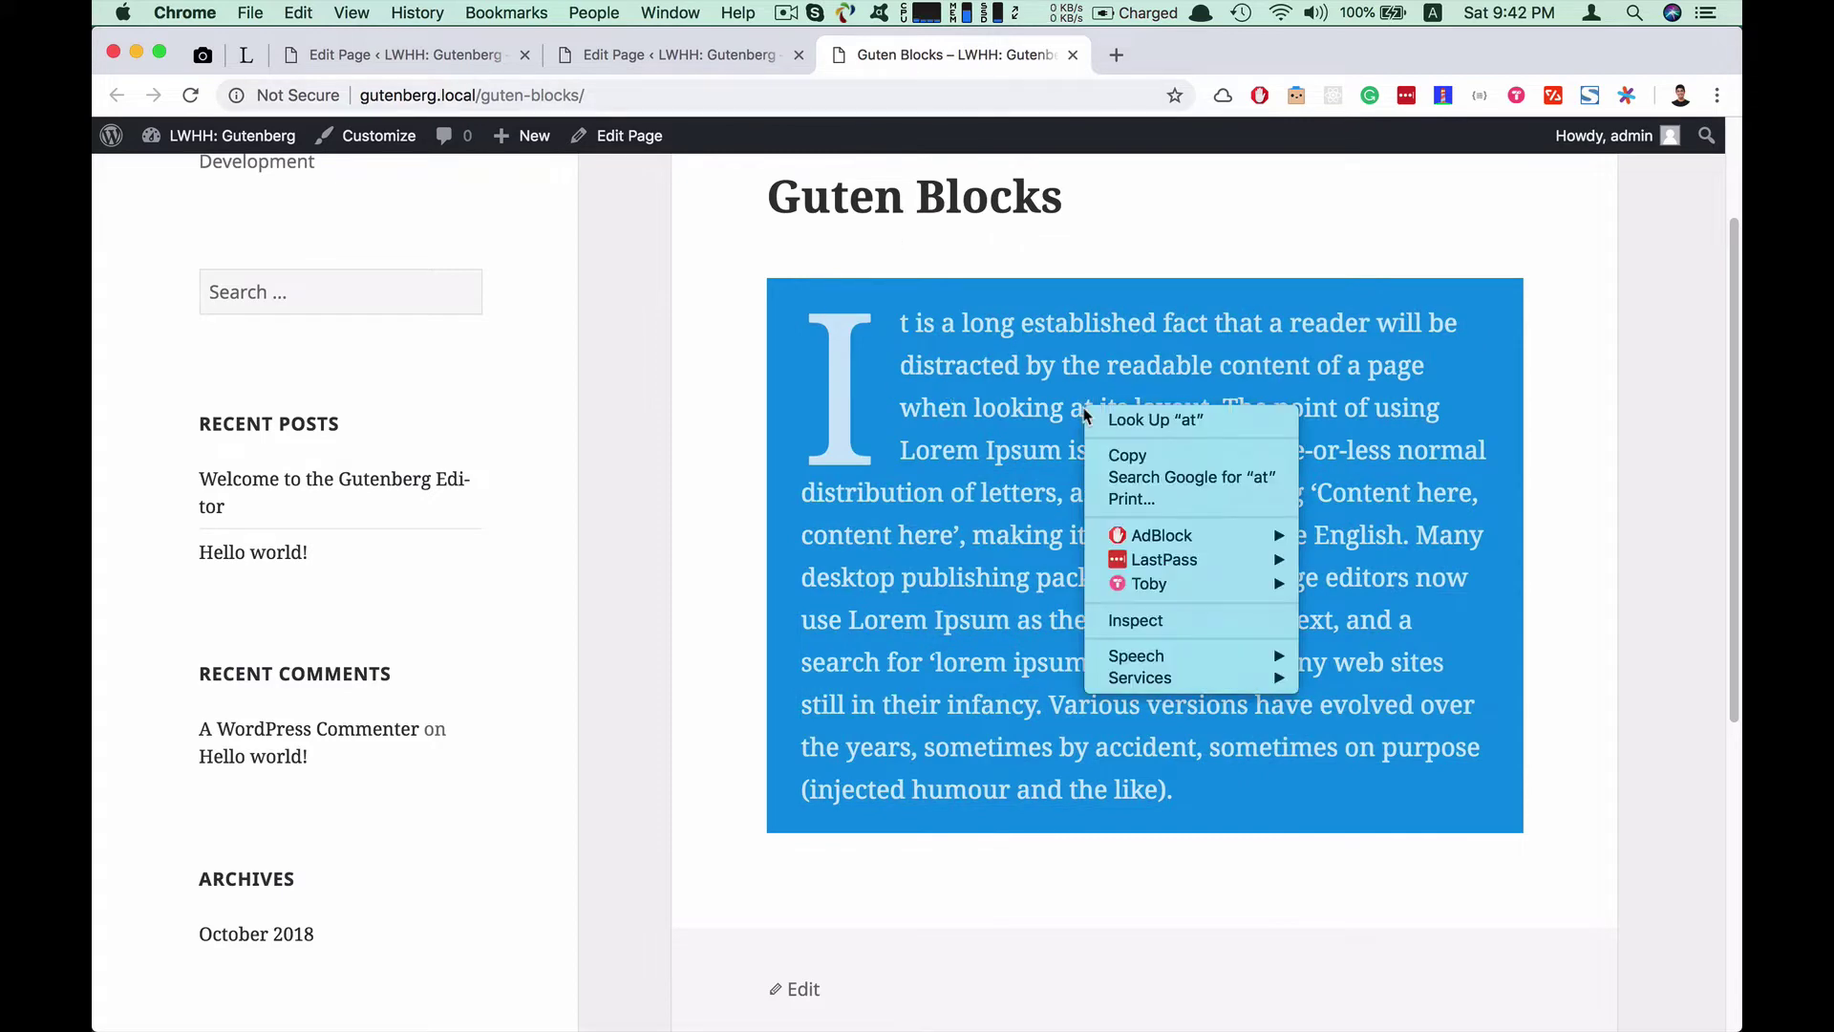
click(1153, 626)
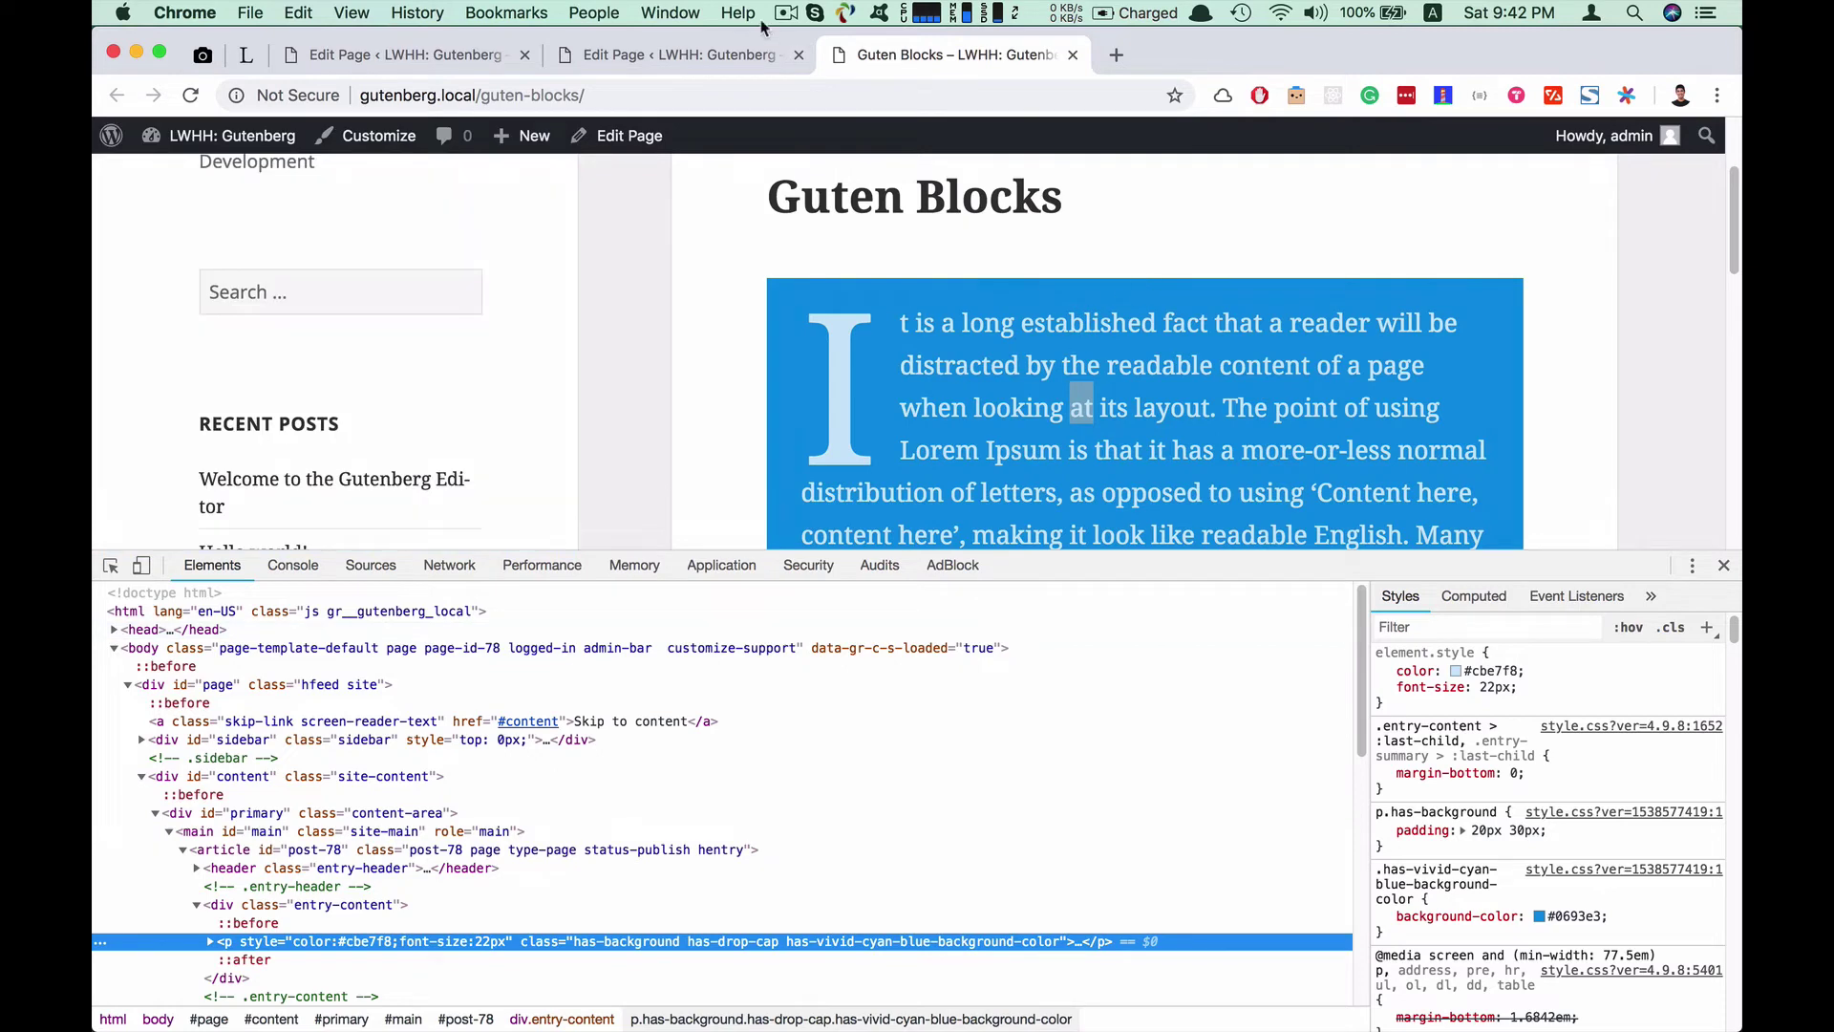
click(695, 55)
click(887, 532)
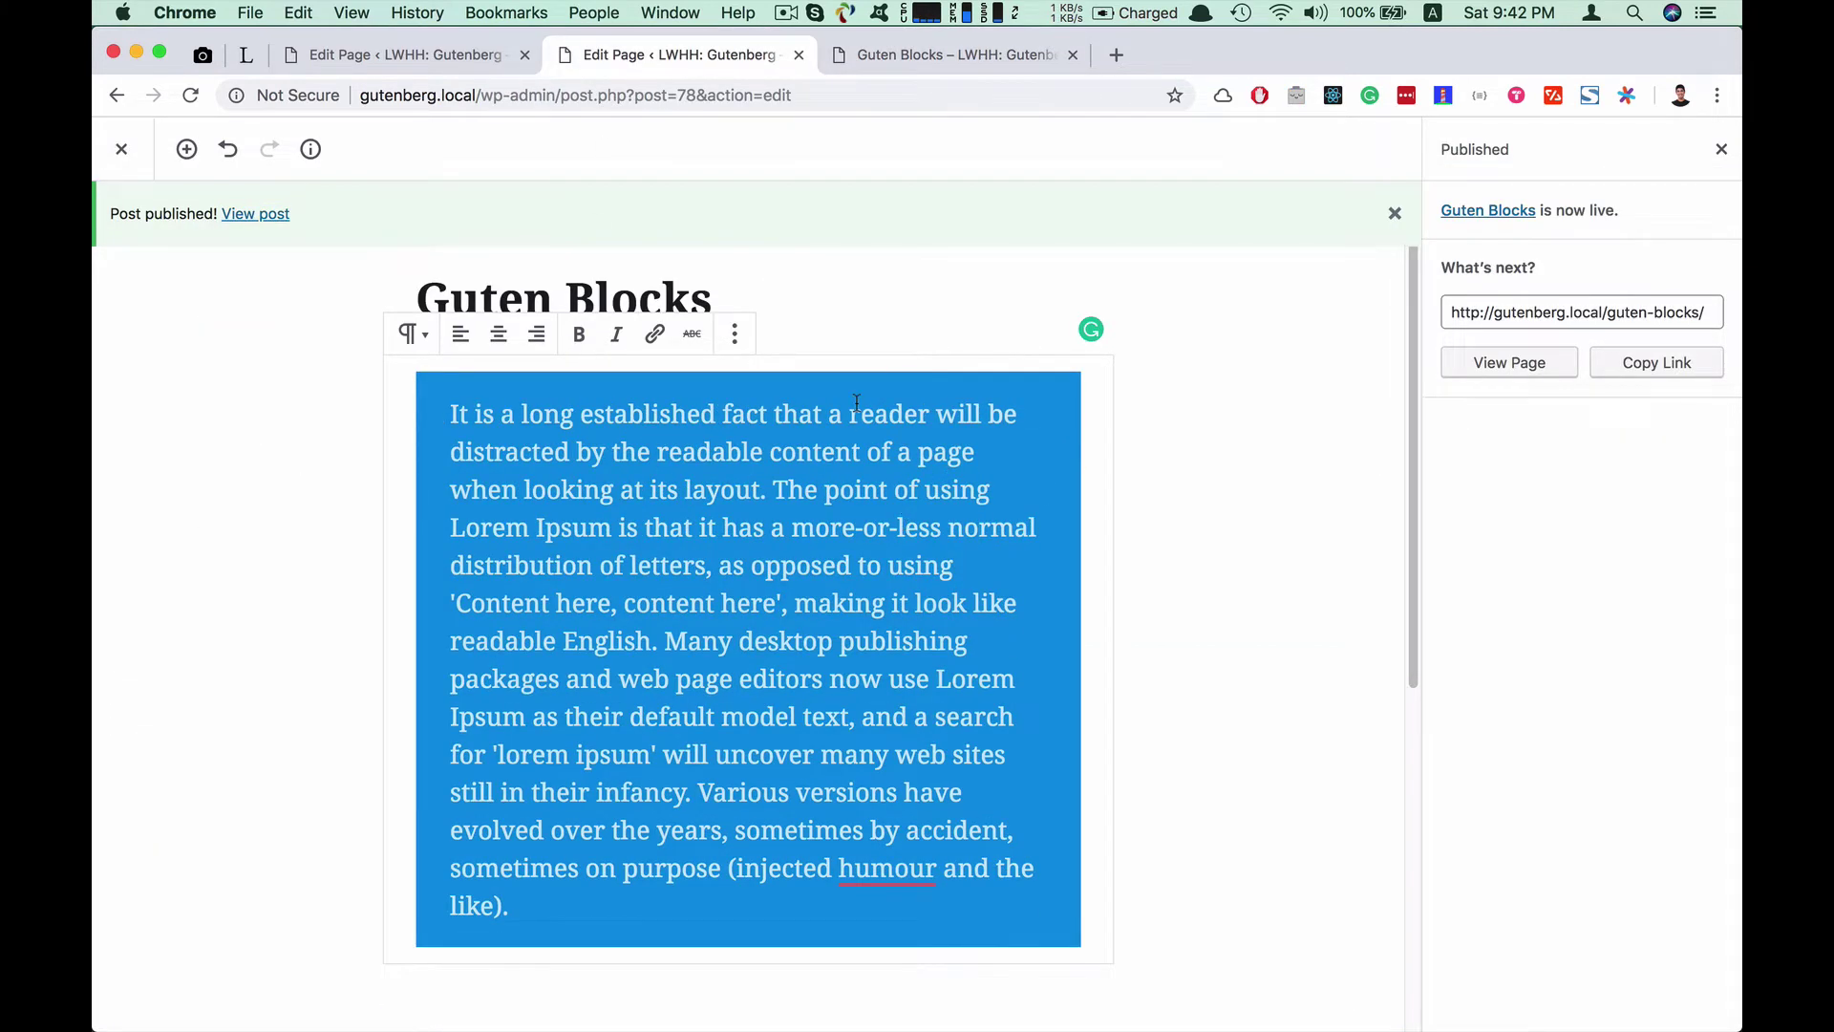
click(984, 57)
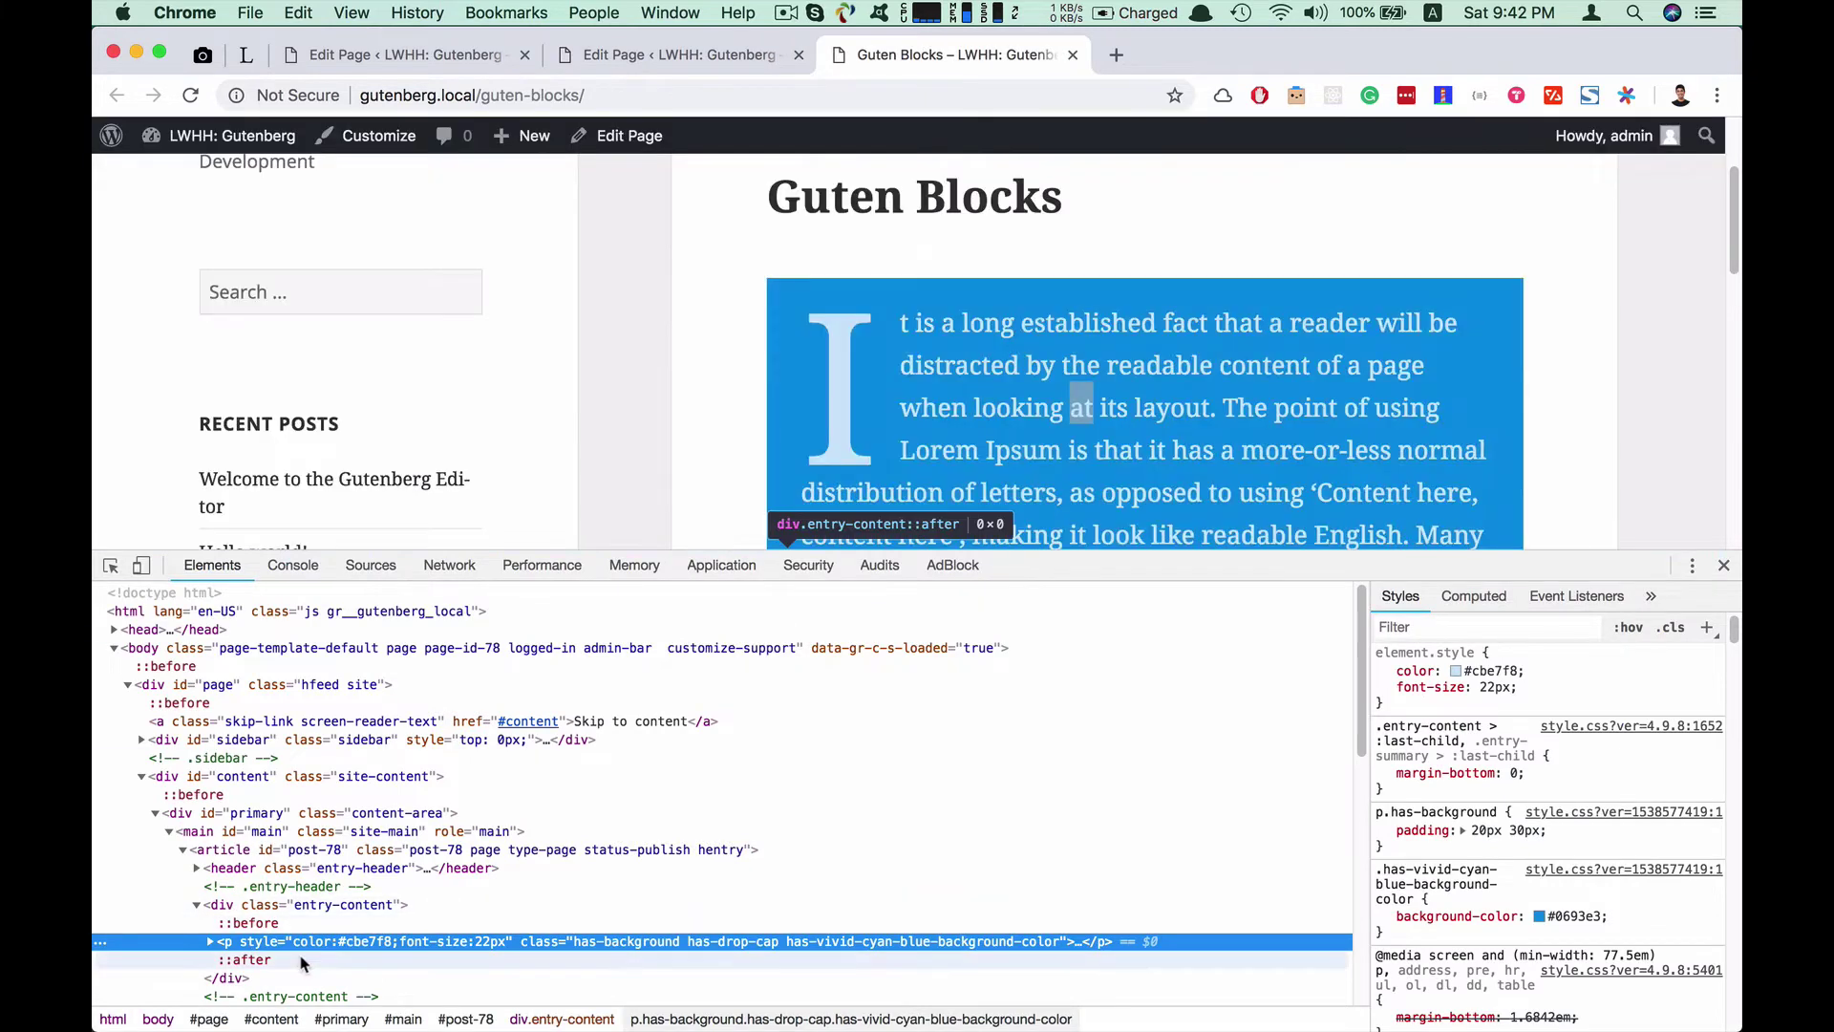
double_click(360, 943)
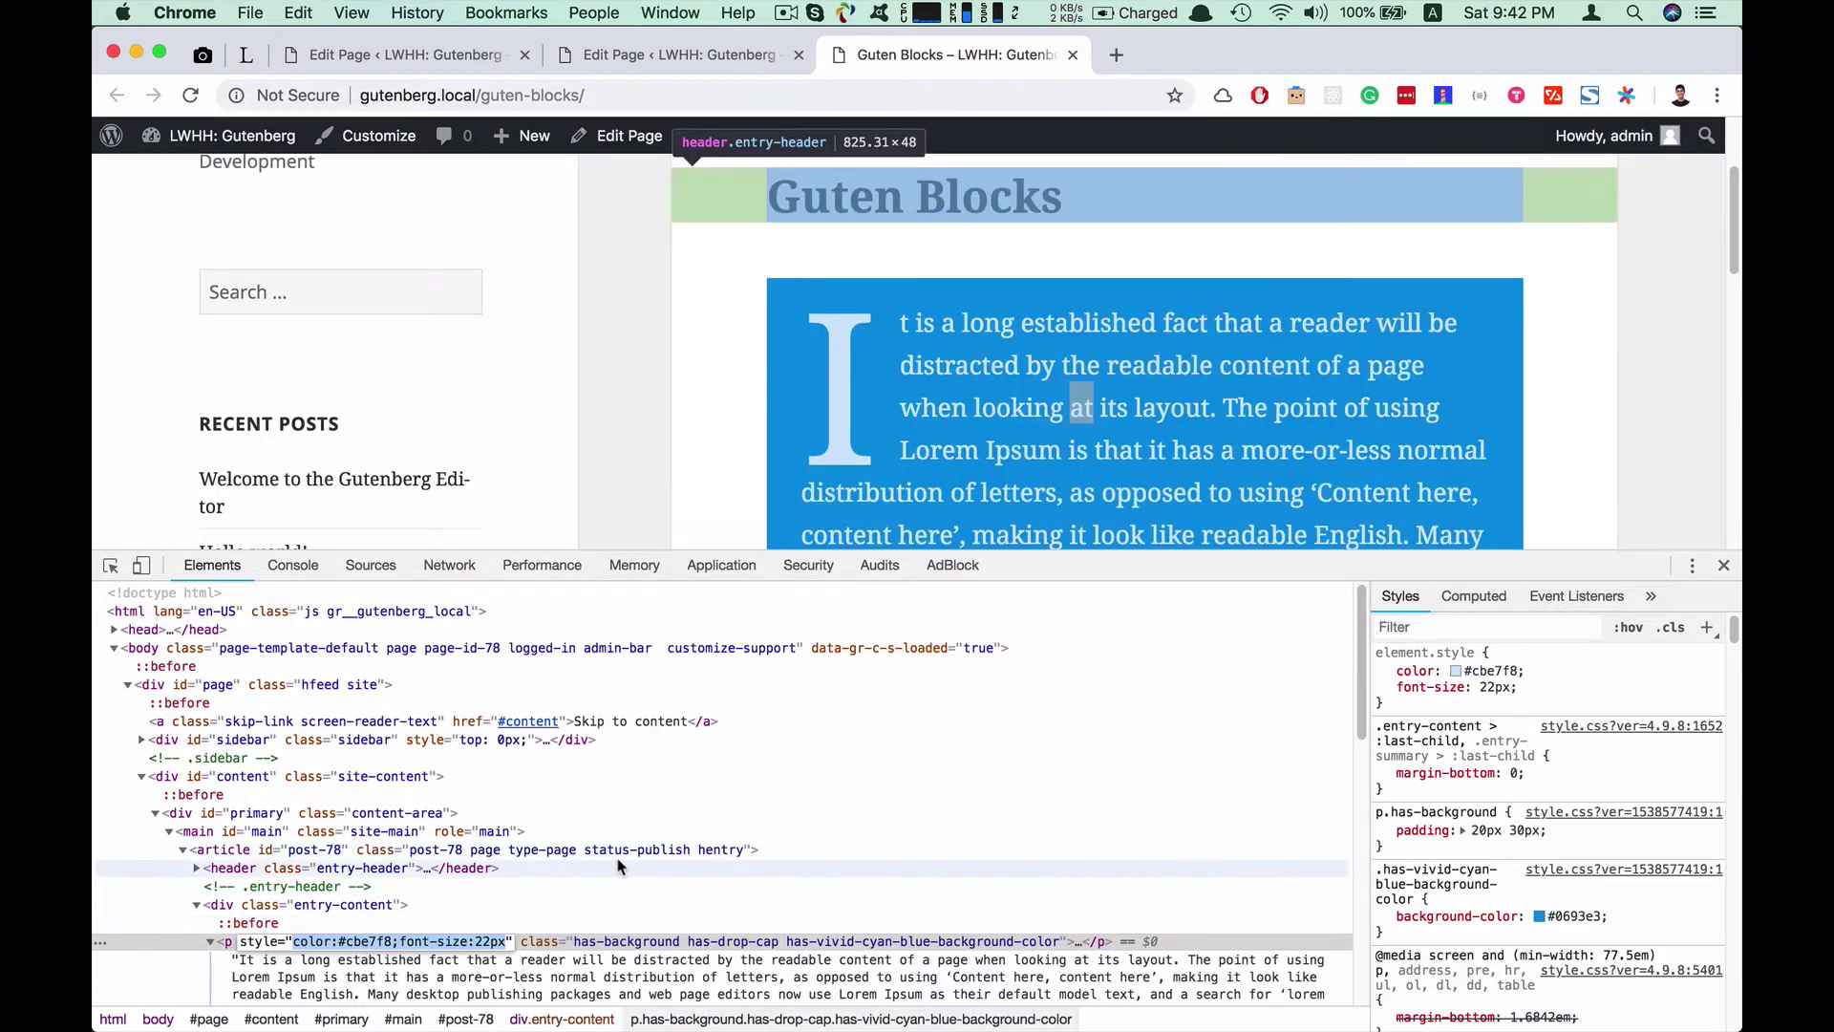
click(636, 868)
click(360, 946)
scroll(363, 944, down, 3)
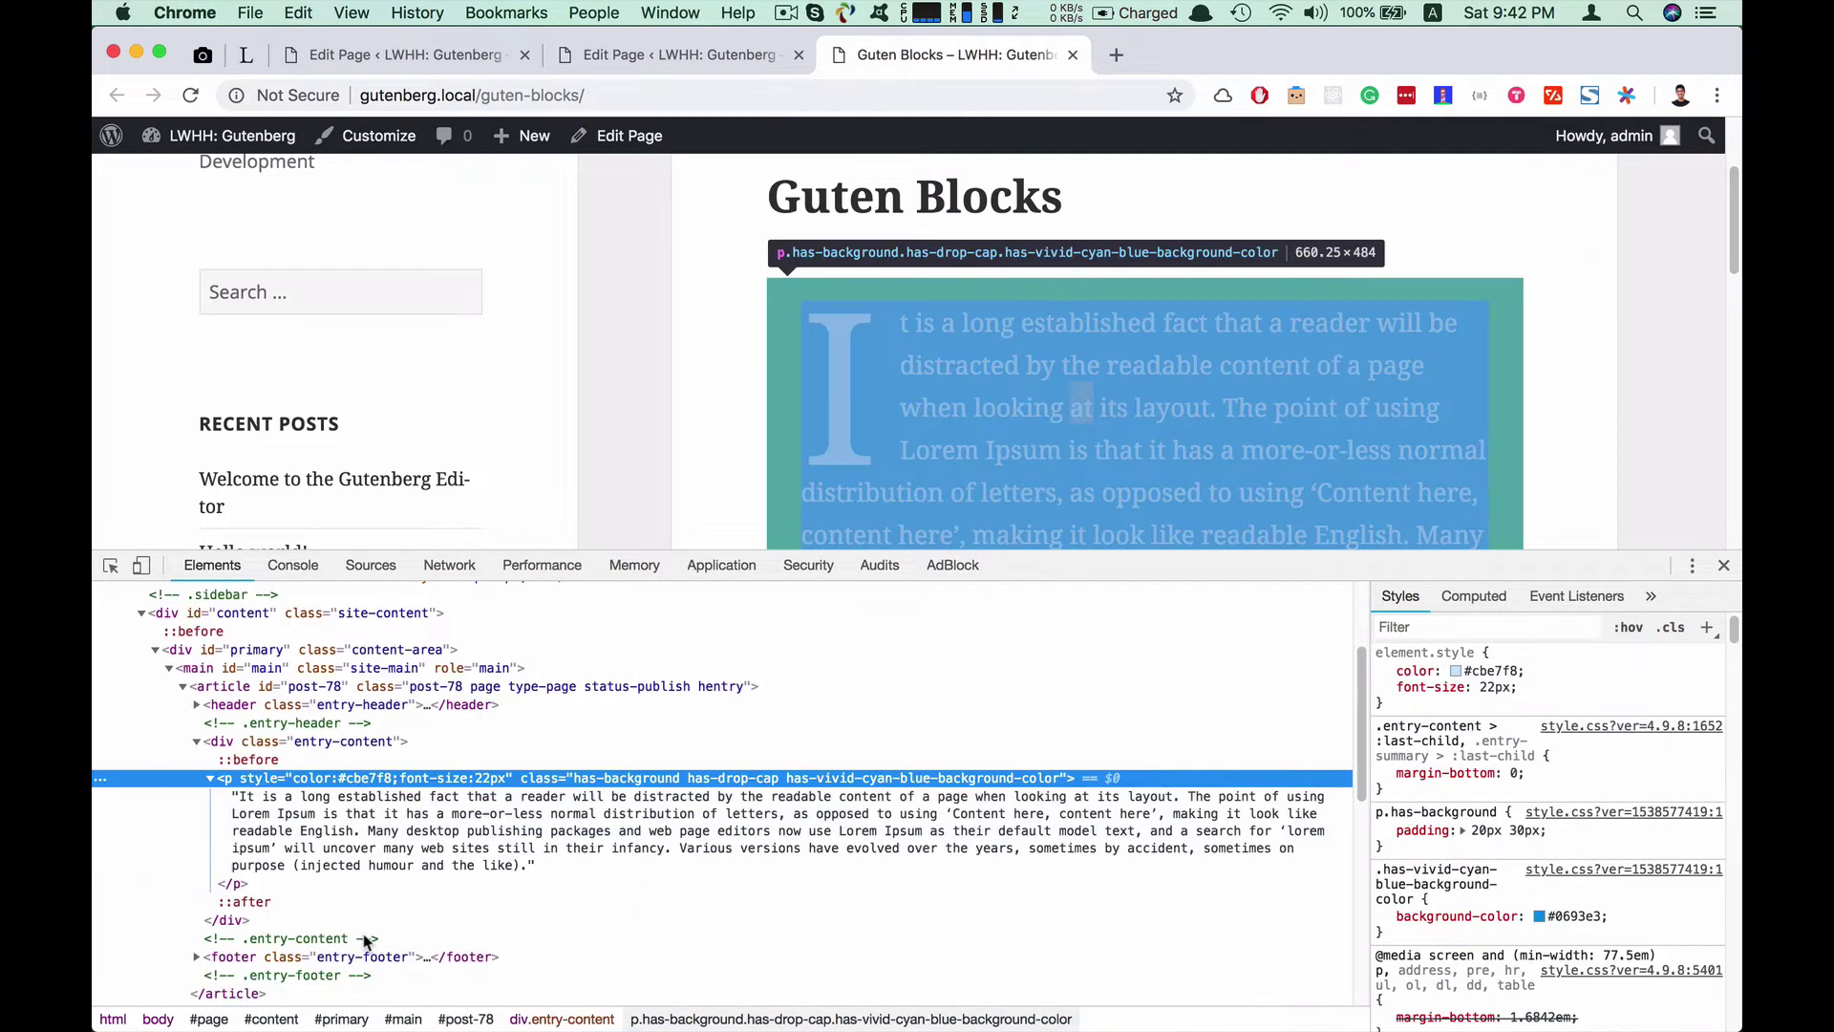
Return to the page editor and remove the blue paragraph block
click(683, 54)
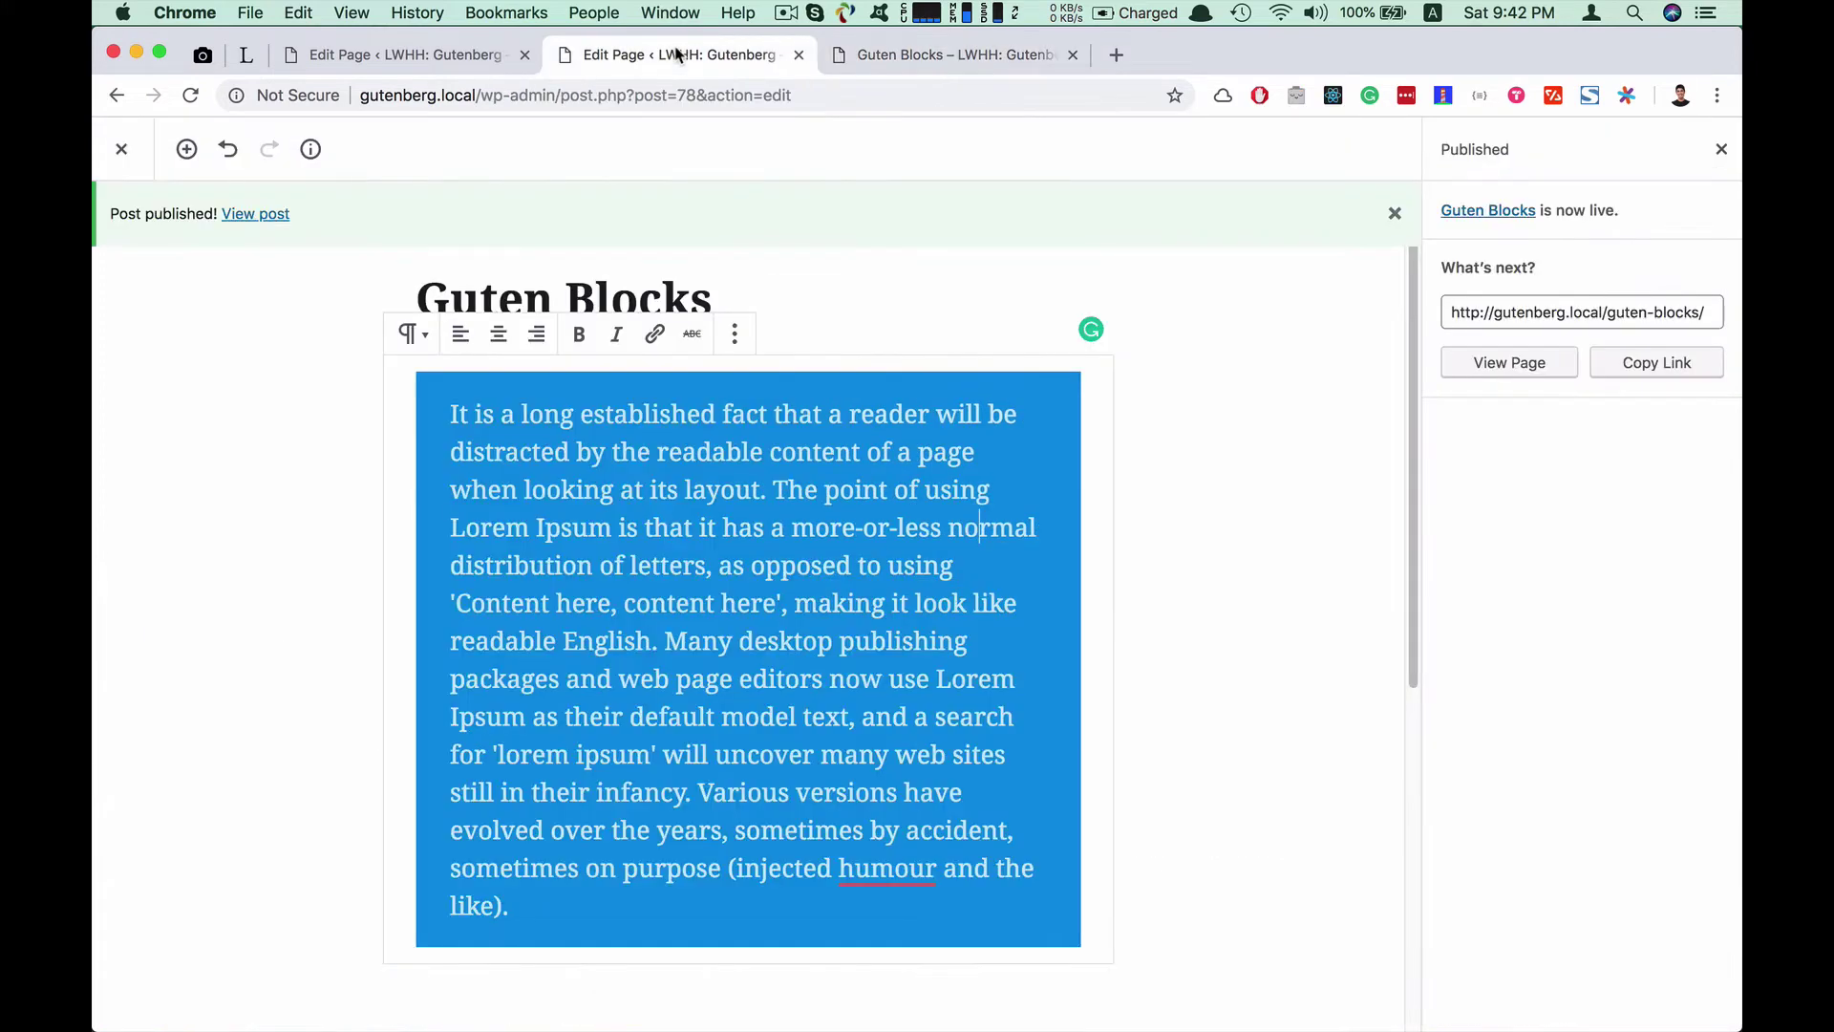
click(734, 334)
click(786, 668)
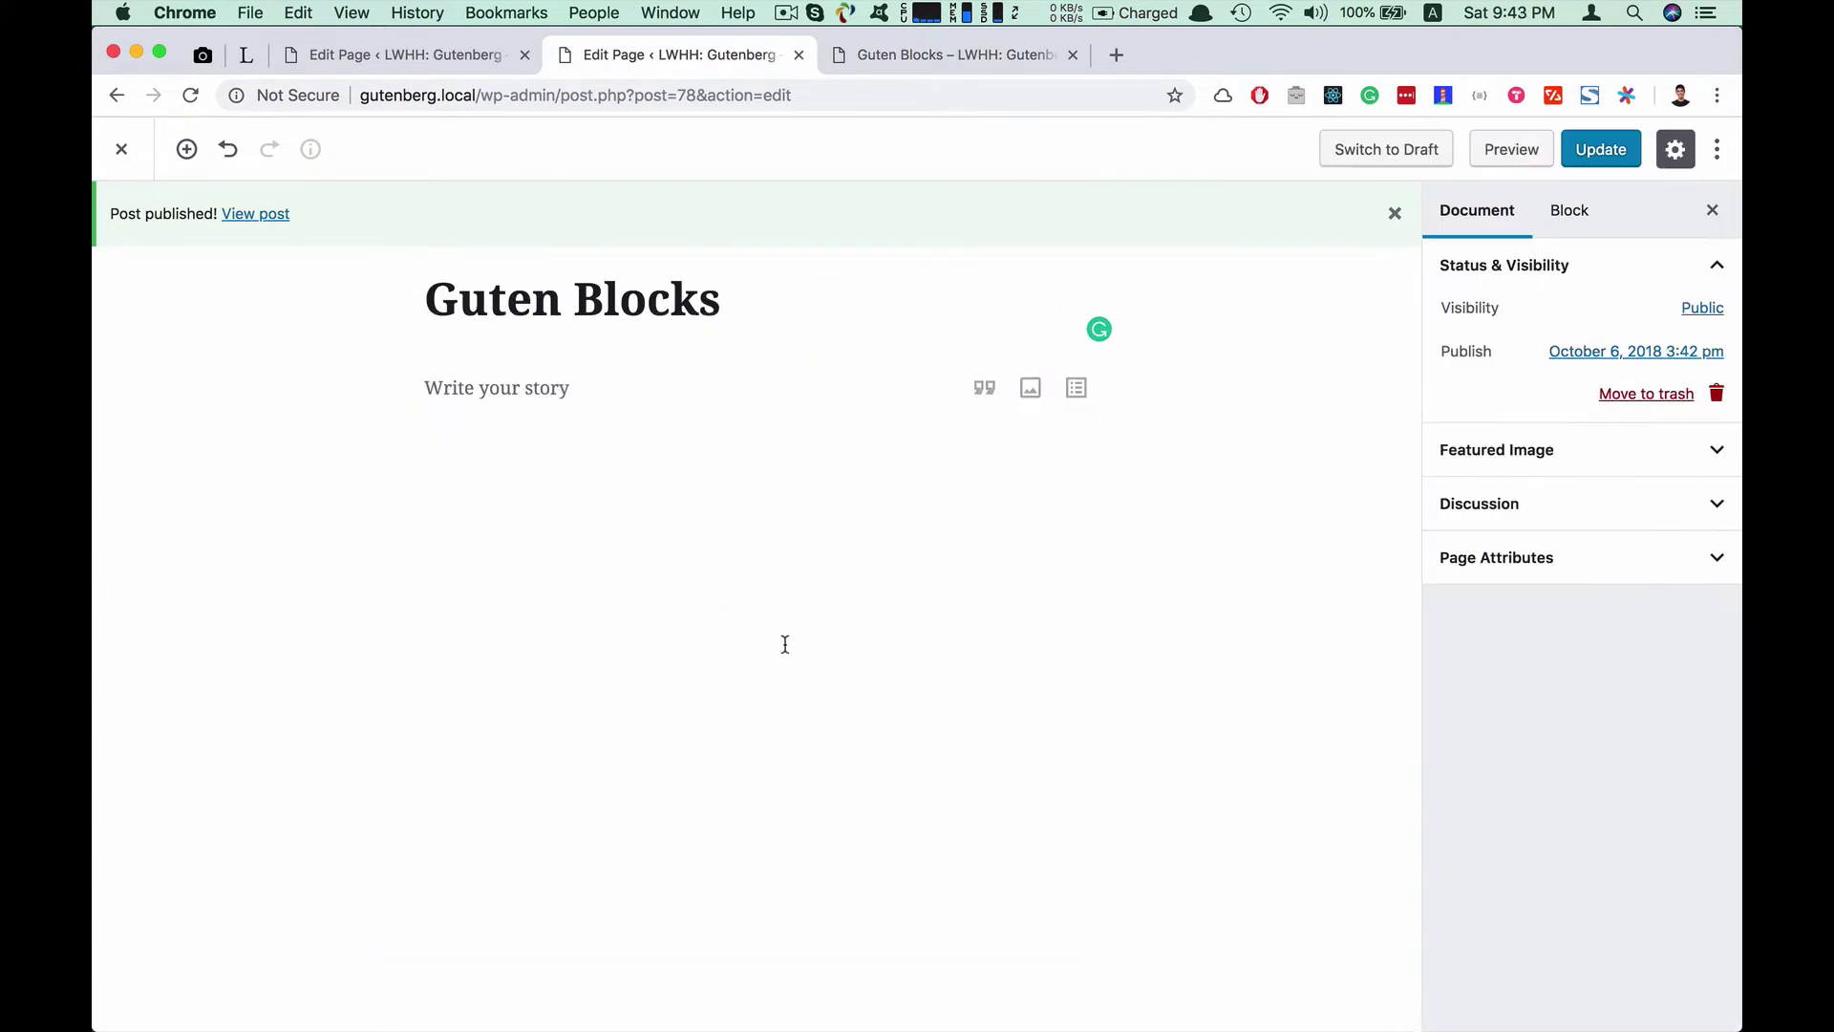
Browse the block categories and insert a Quote block from Common Blocks beneath the page title
click(449, 391)
click(372, 388)
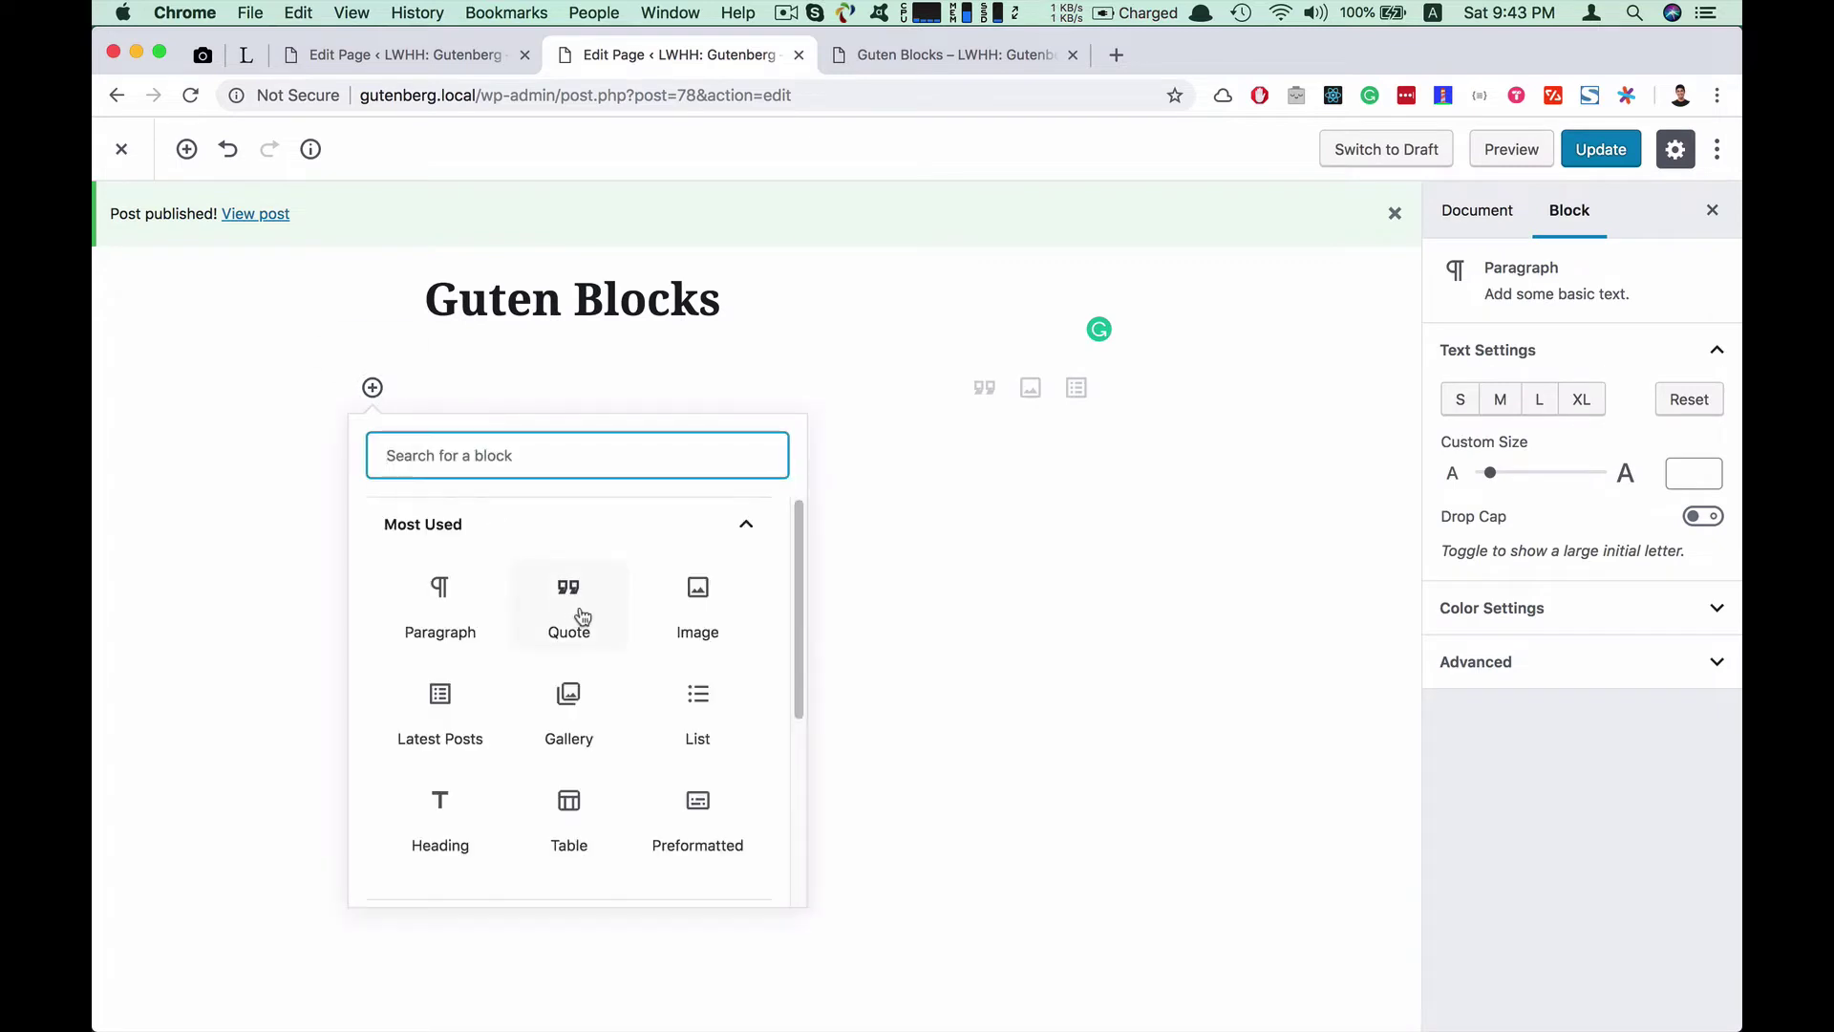
click(746, 525)
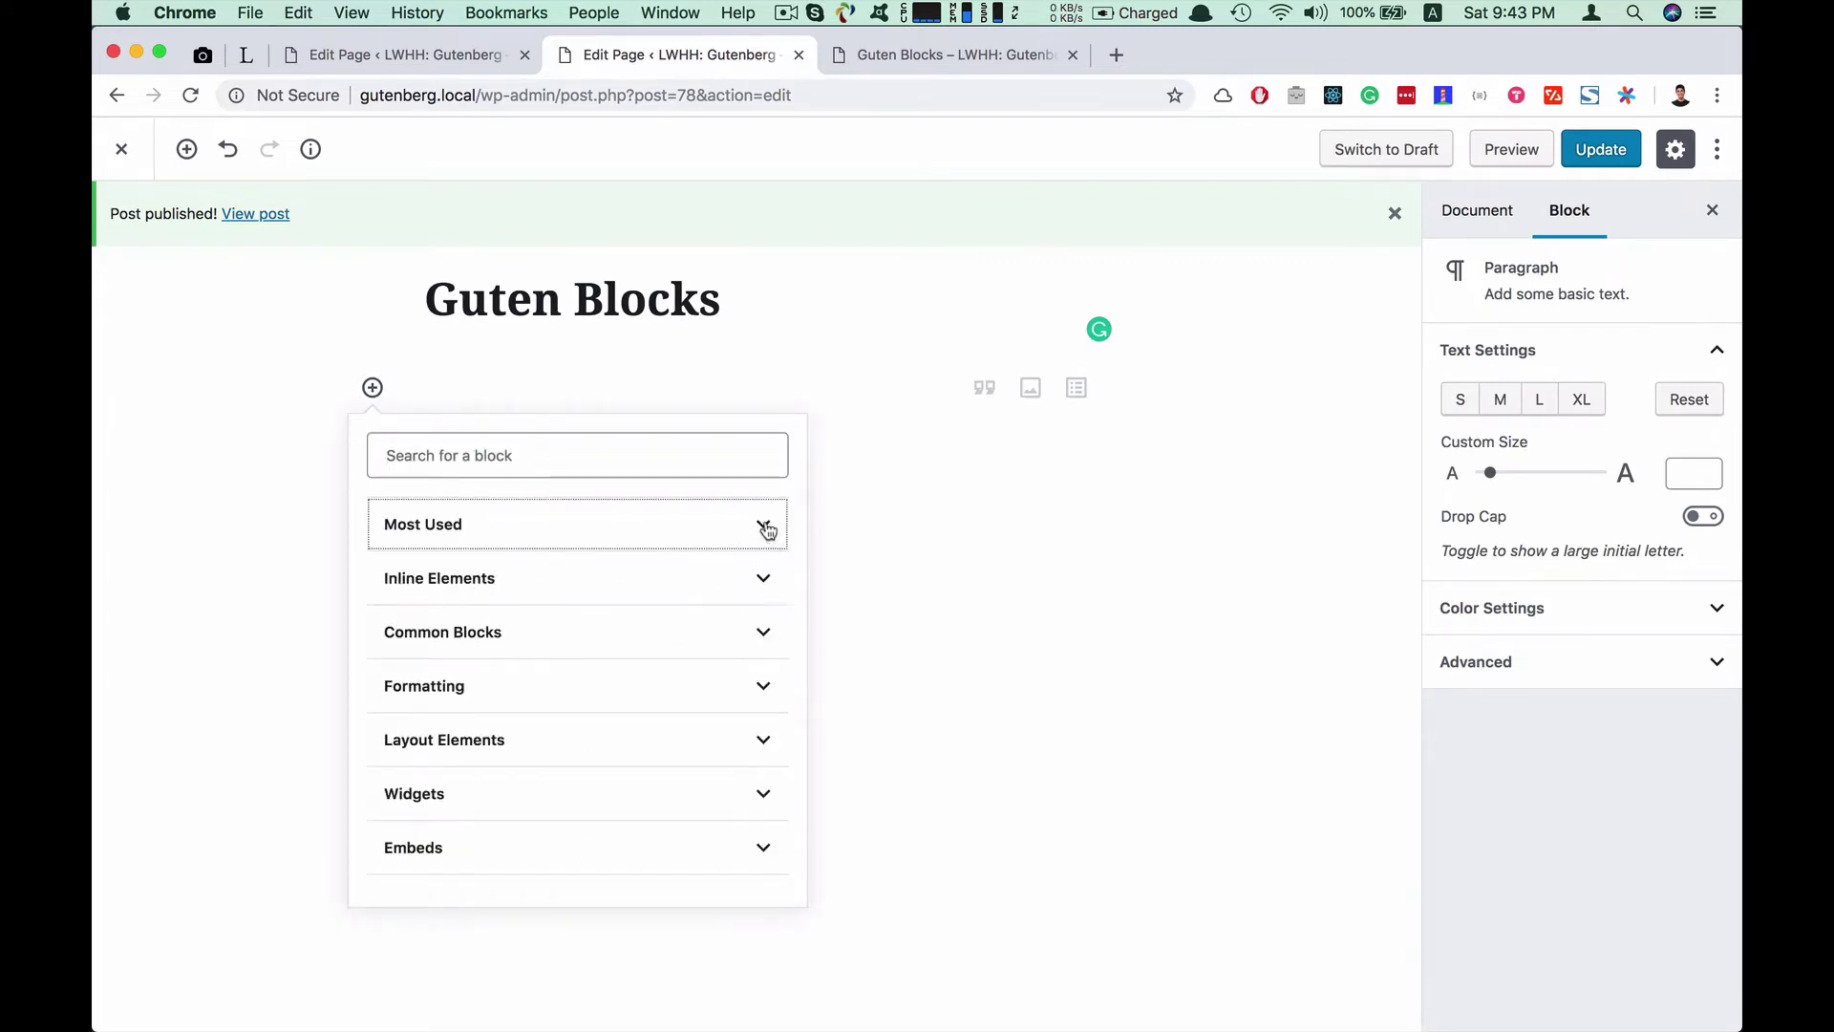
click(764, 526)
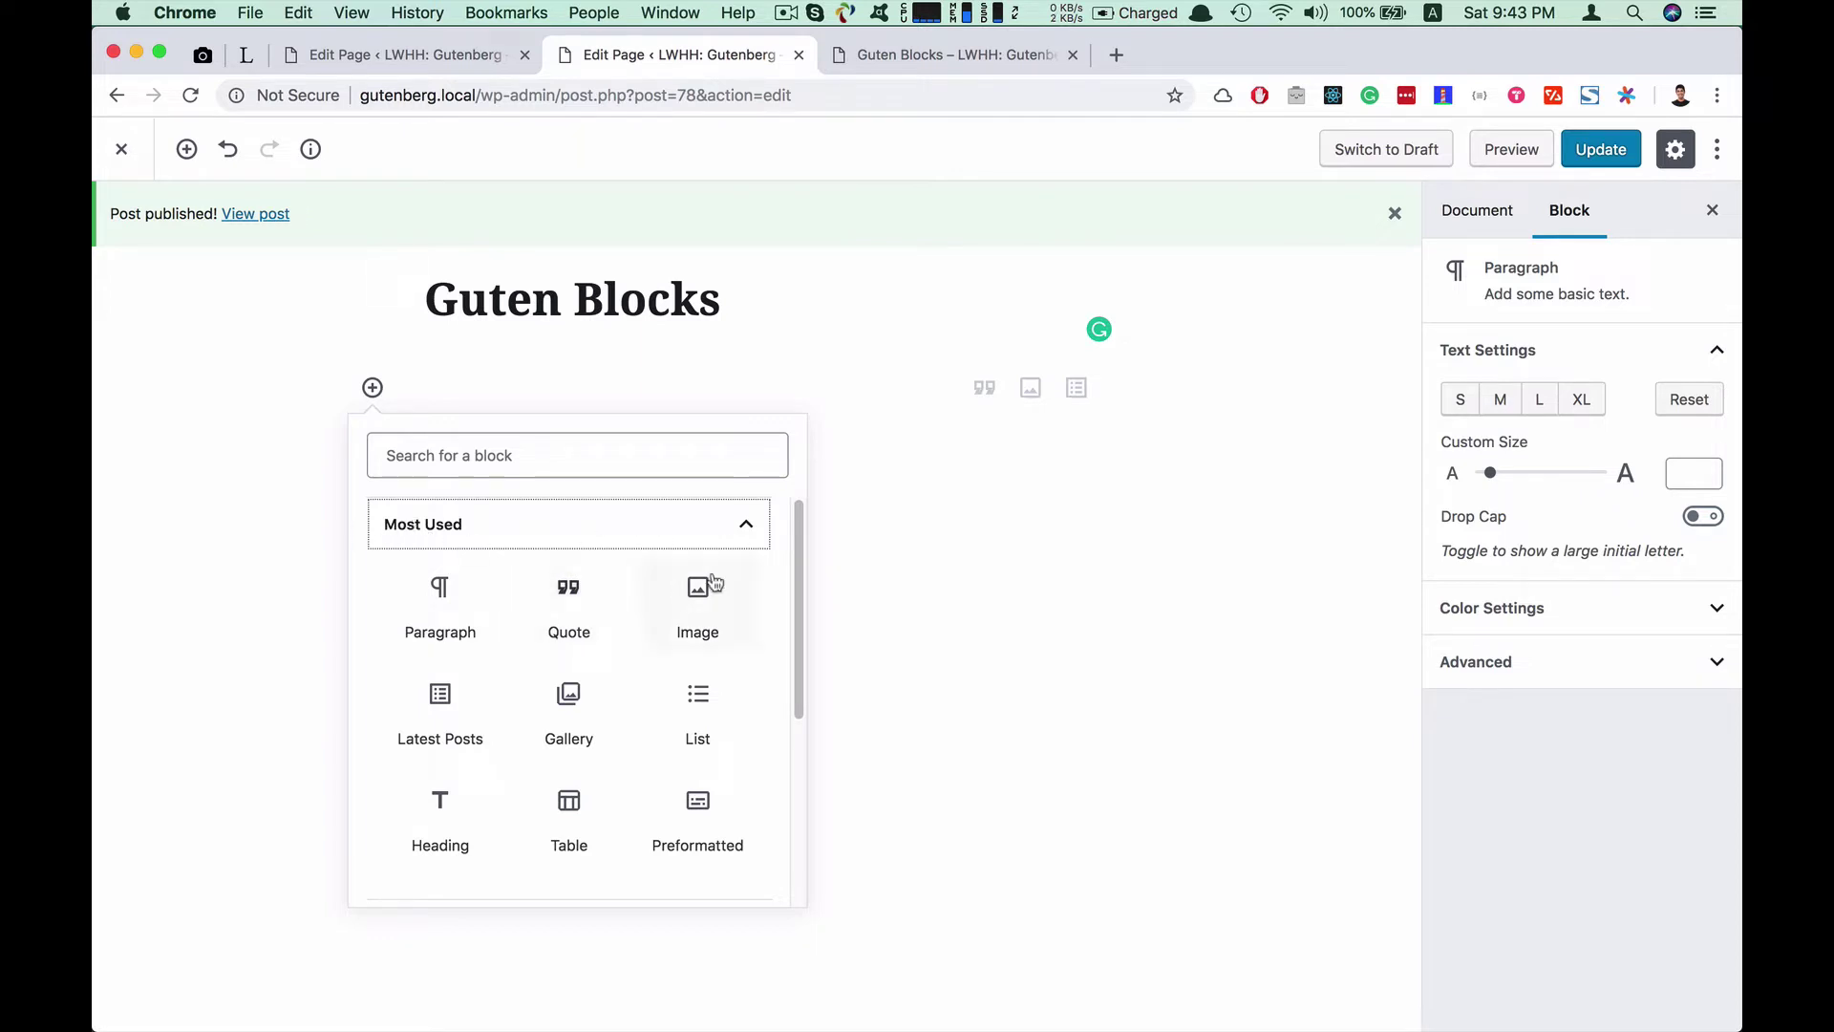
click(745, 526)
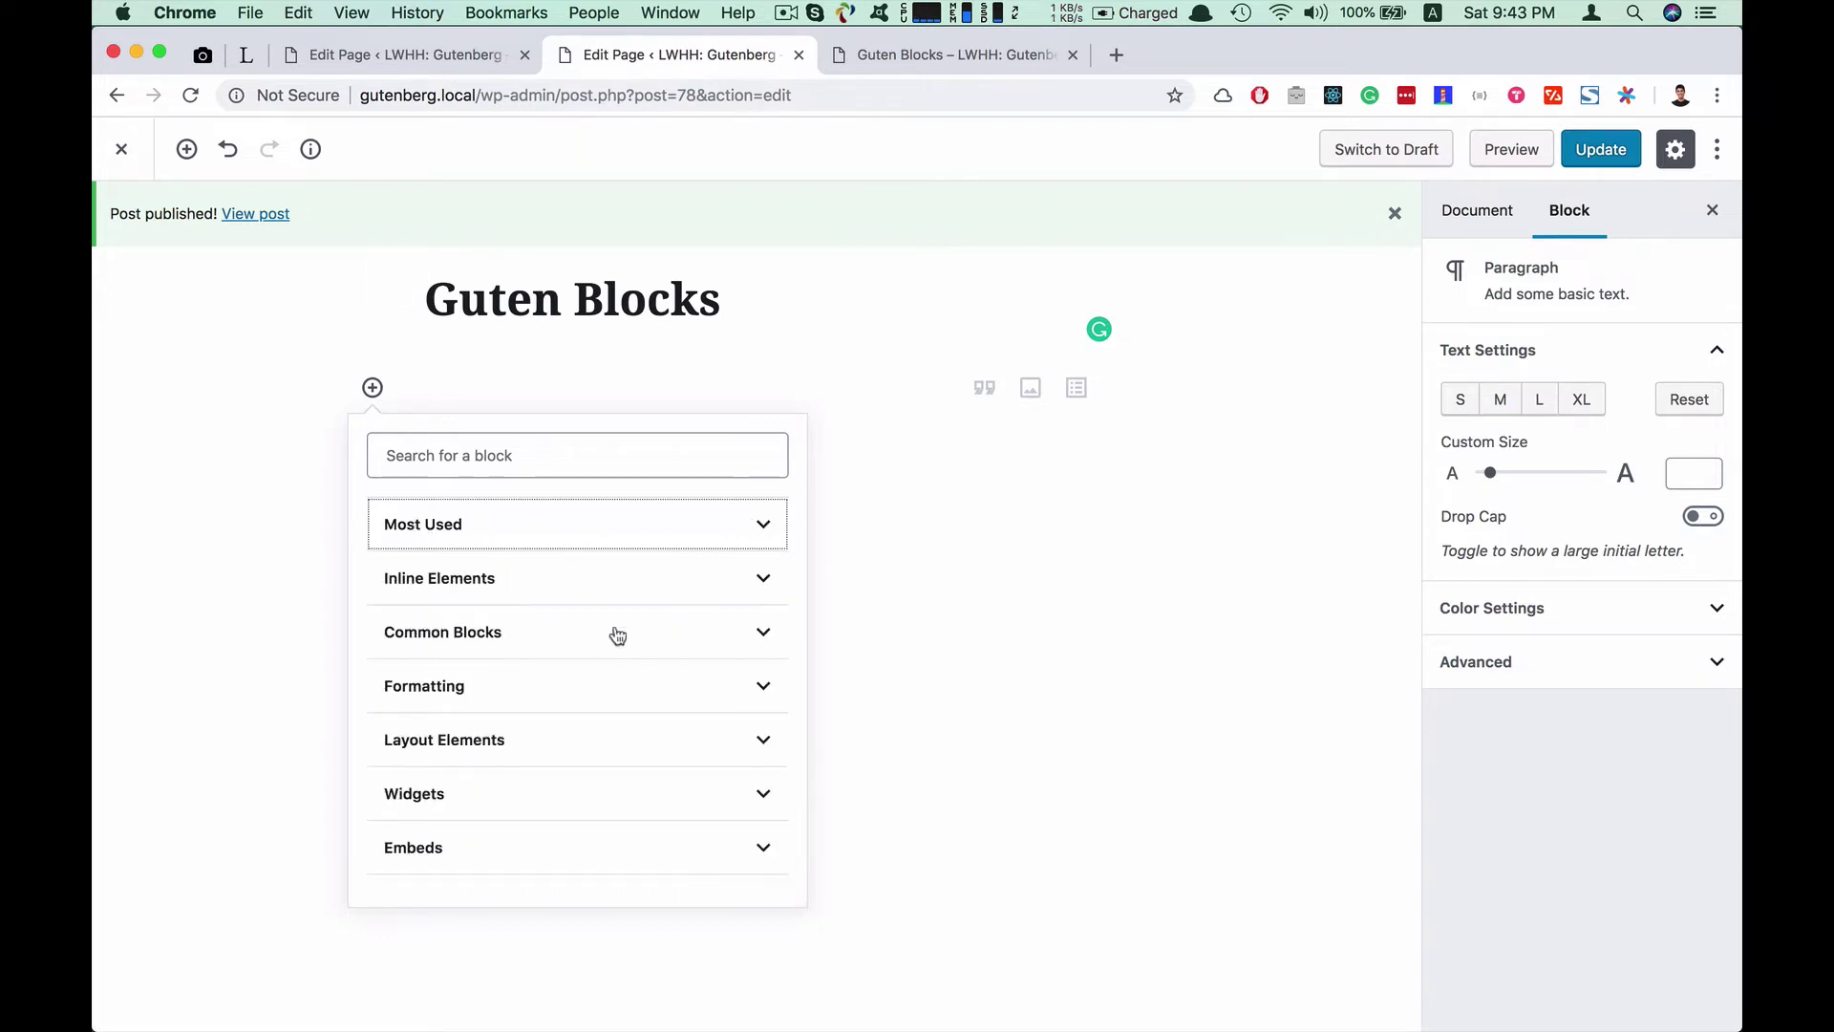
click(766, 633)
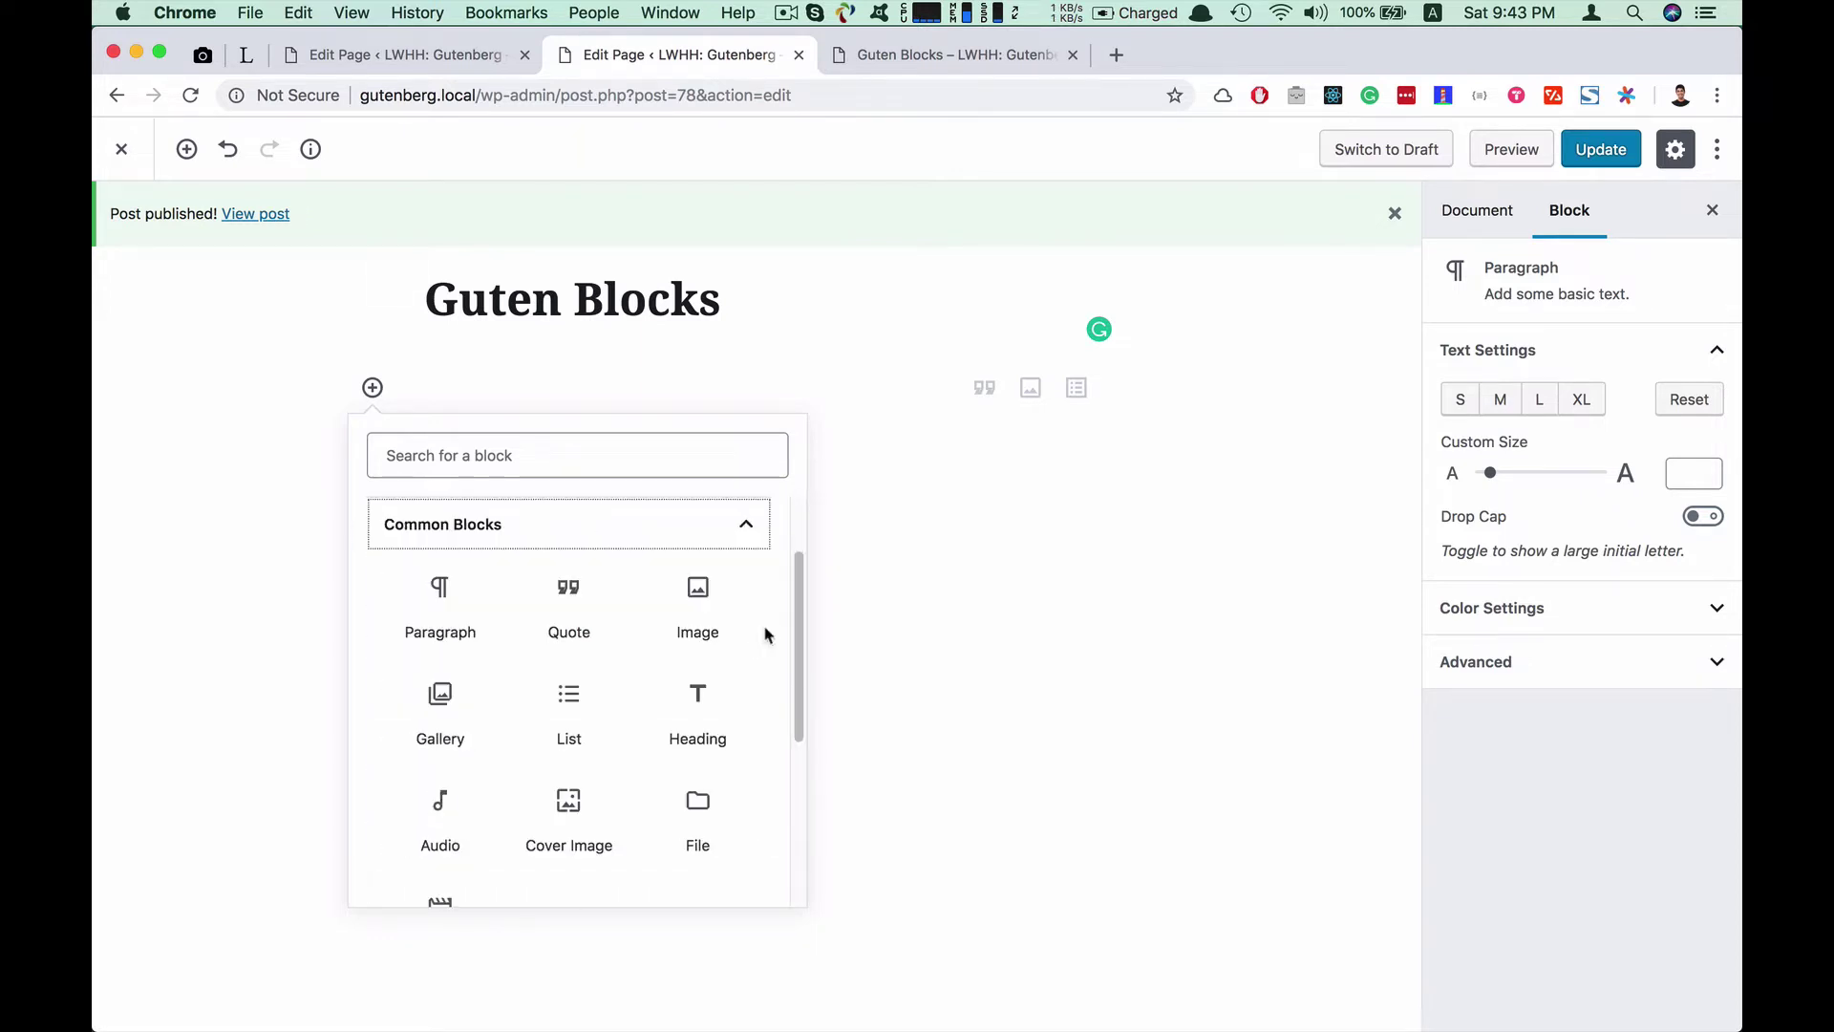
click(569, 621)
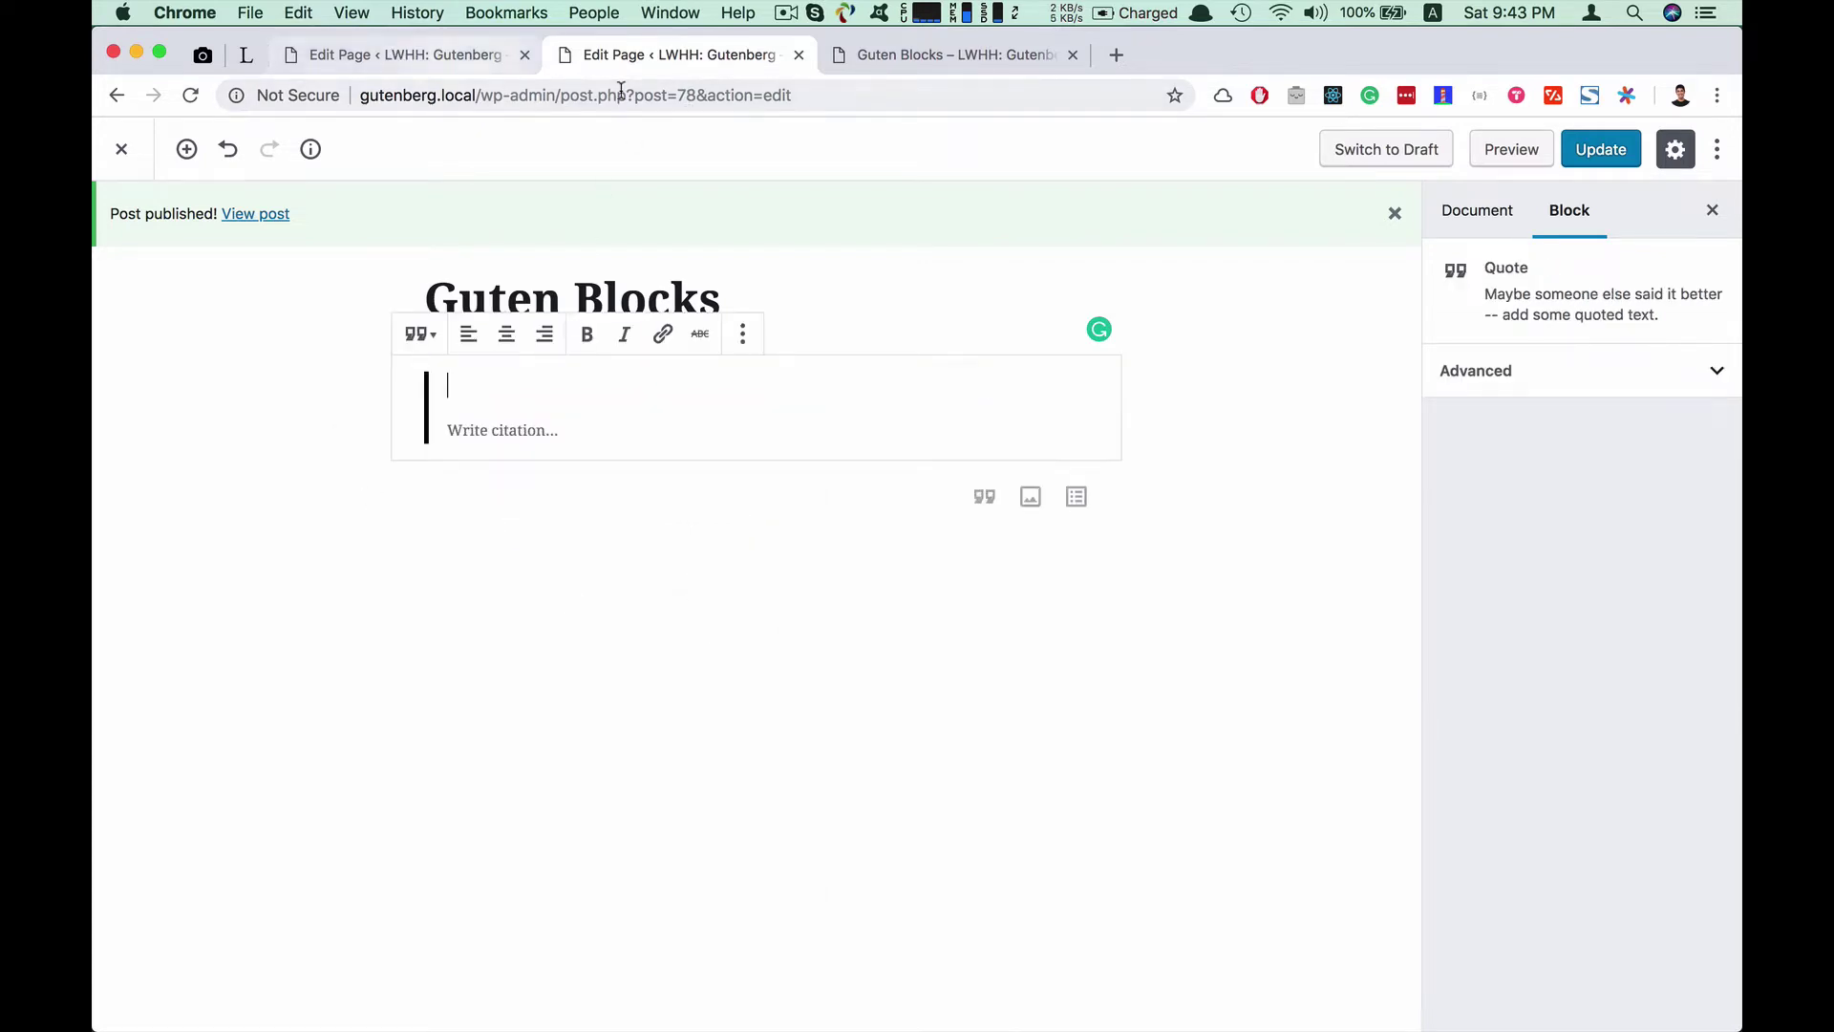
Copy the first sentence under "Why do we use it?" from the Lorem Ipsum website
click(392, 58)
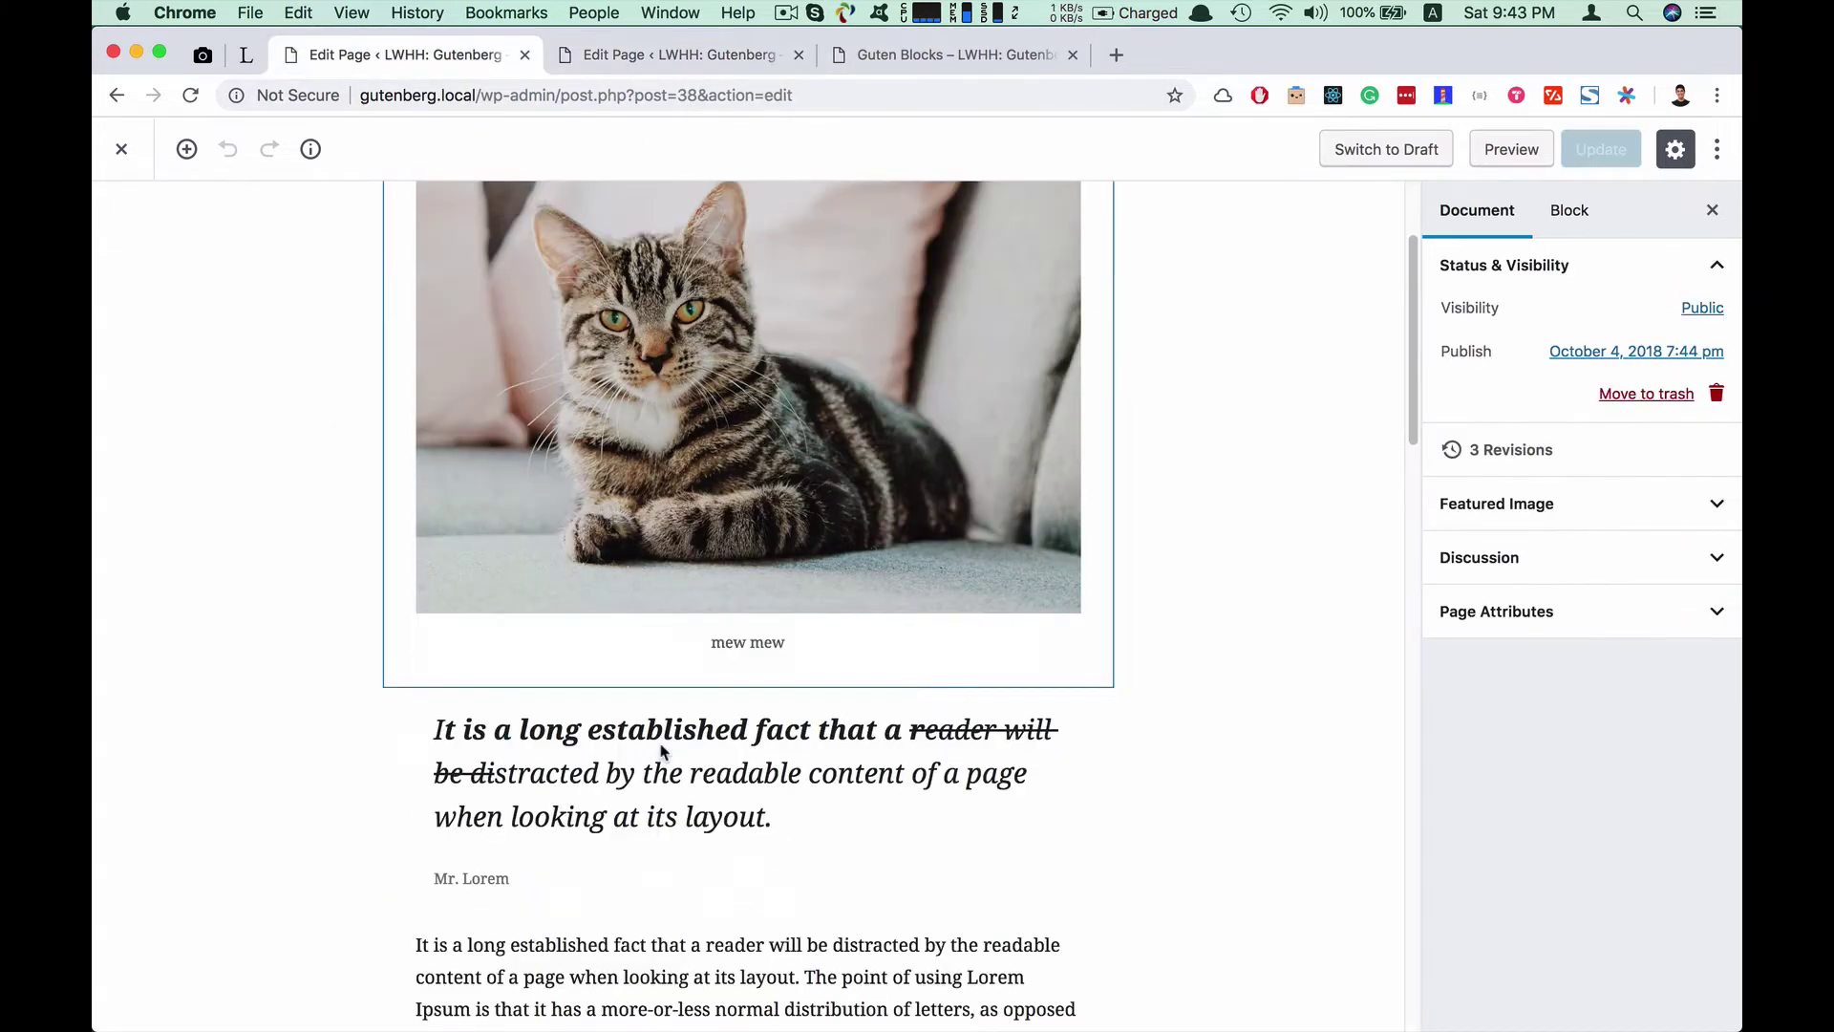
click(246, 55)
click(976, 494)
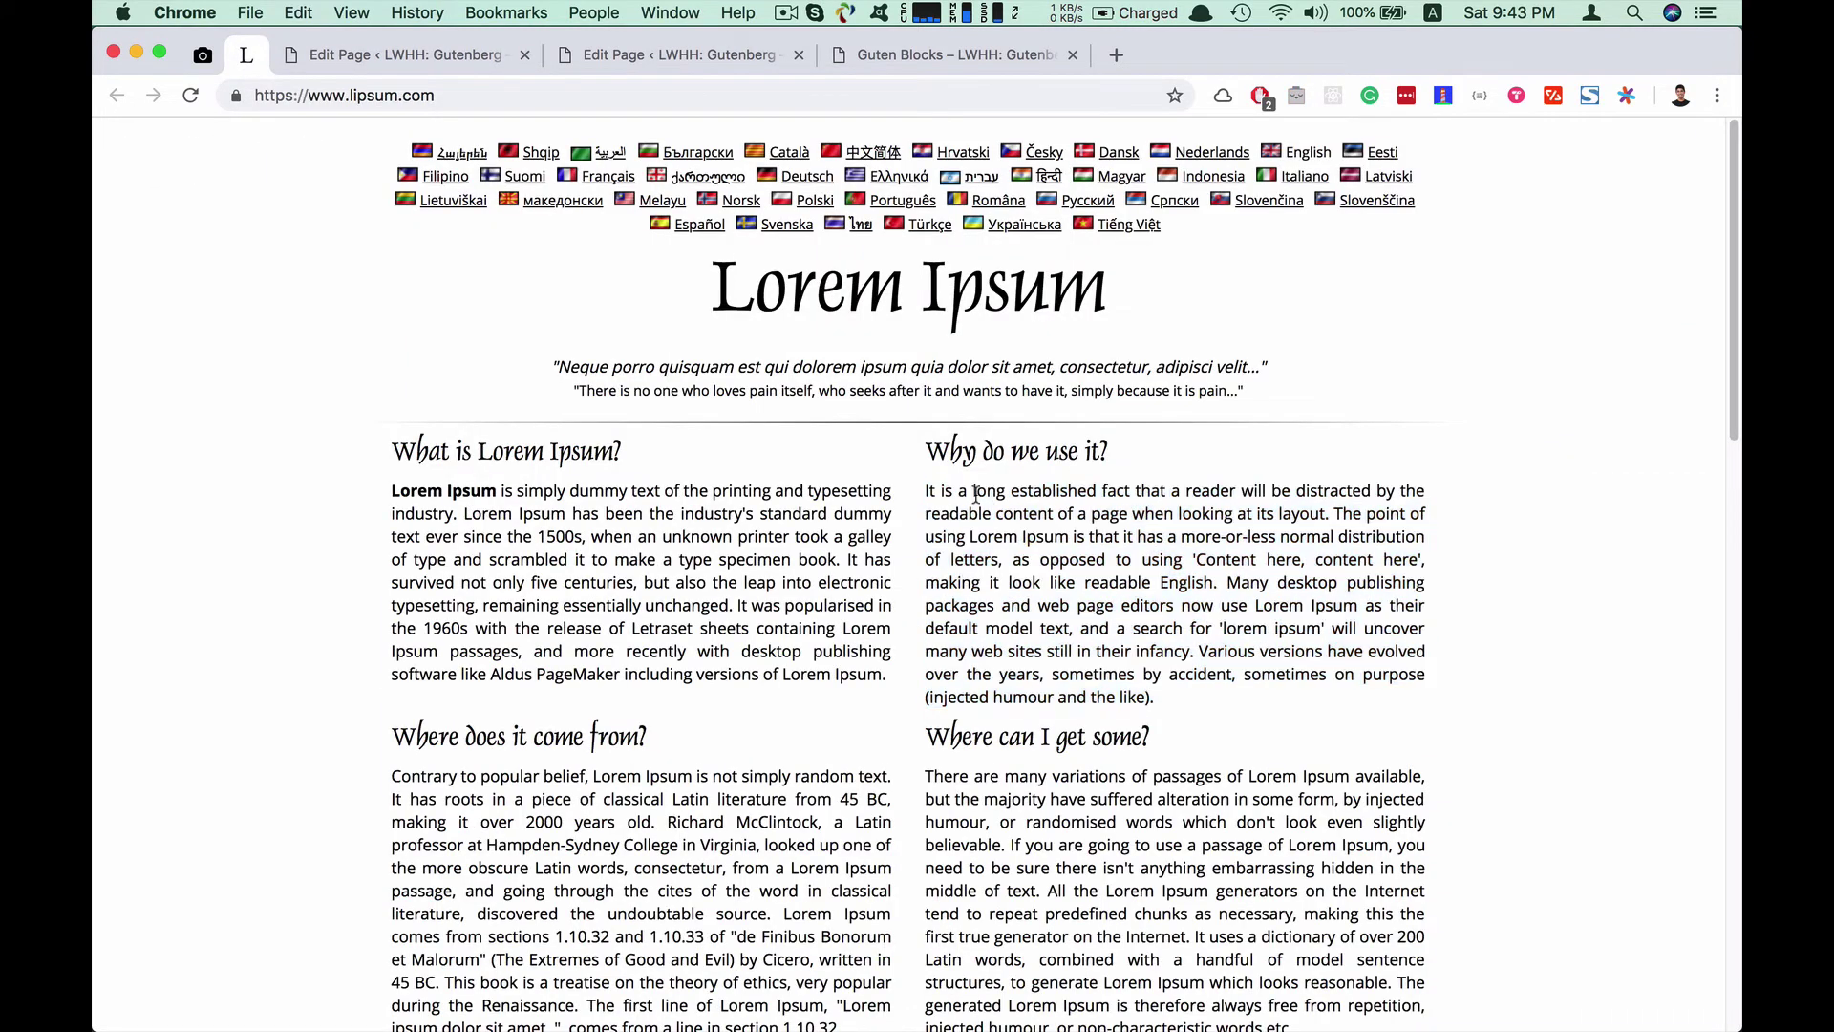
triple_click(927, 490)
click(1214, 513)
drag(924, 489, 1334, 513)
key(super+c)
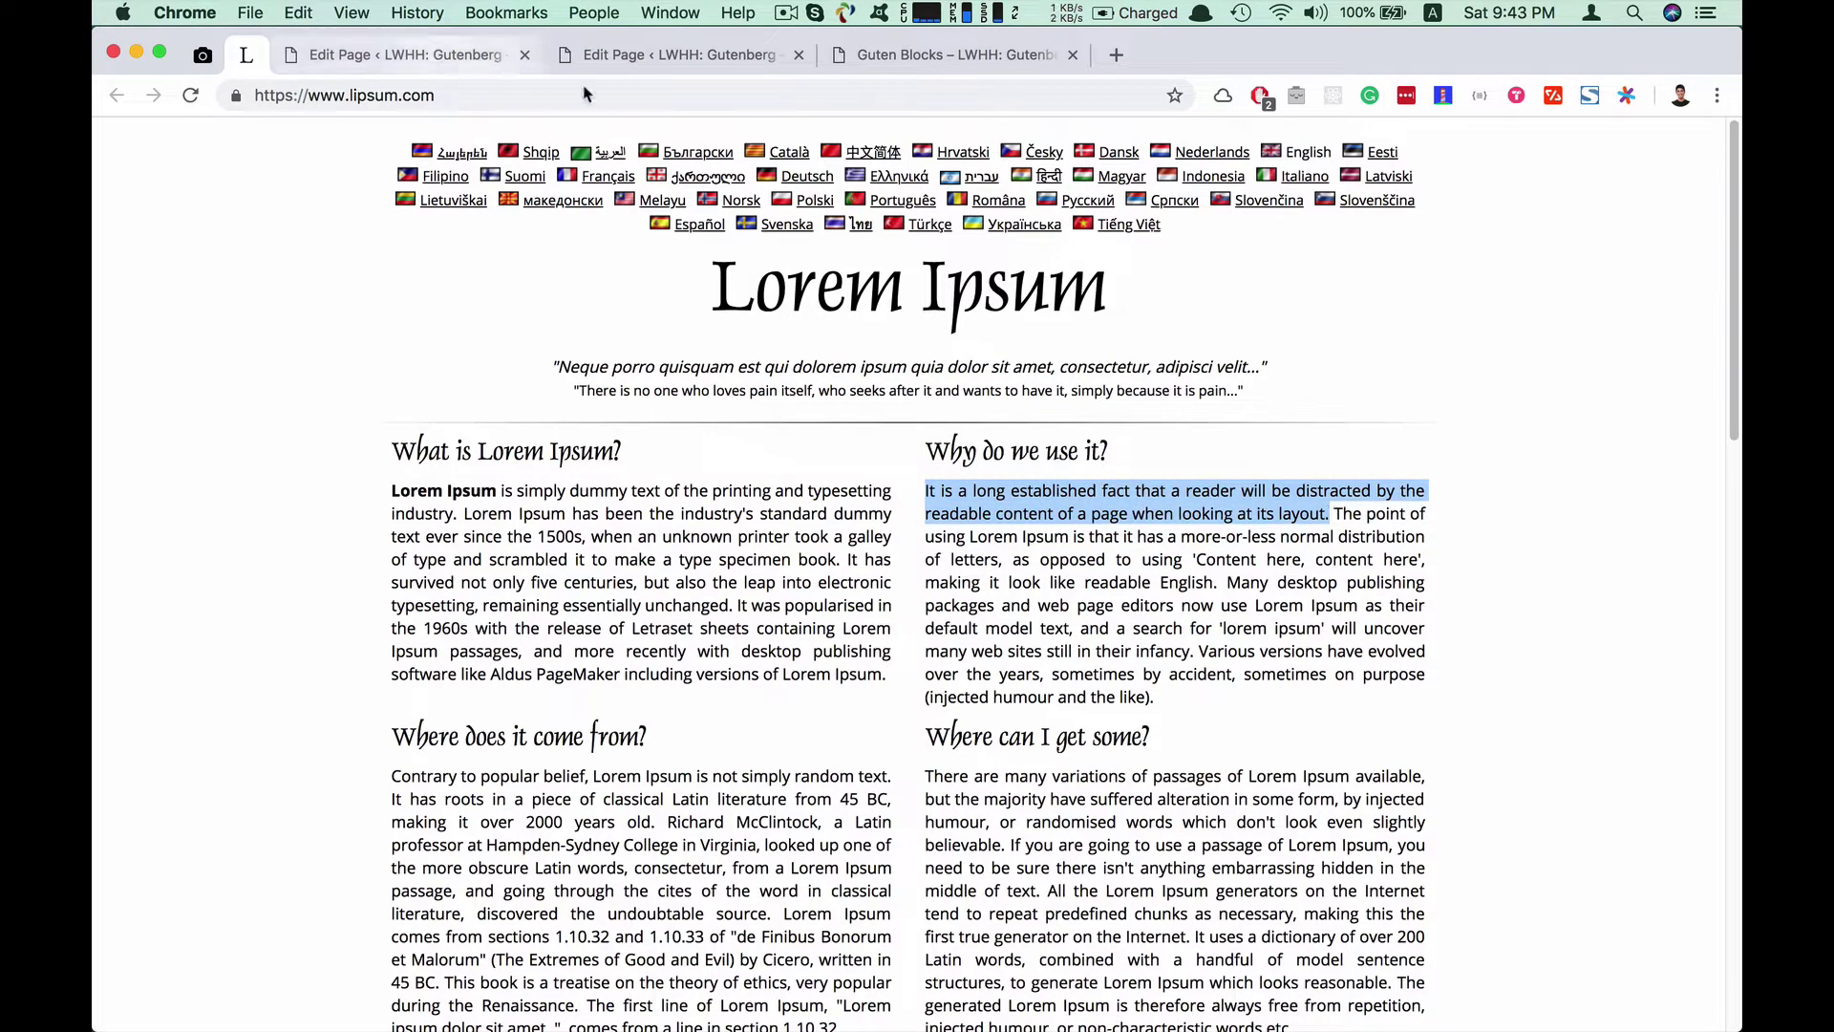
Close the other page's editor tab and paste the copied sentence into the Guten Blocks quote block
click(429, 54)
click(655, 50)
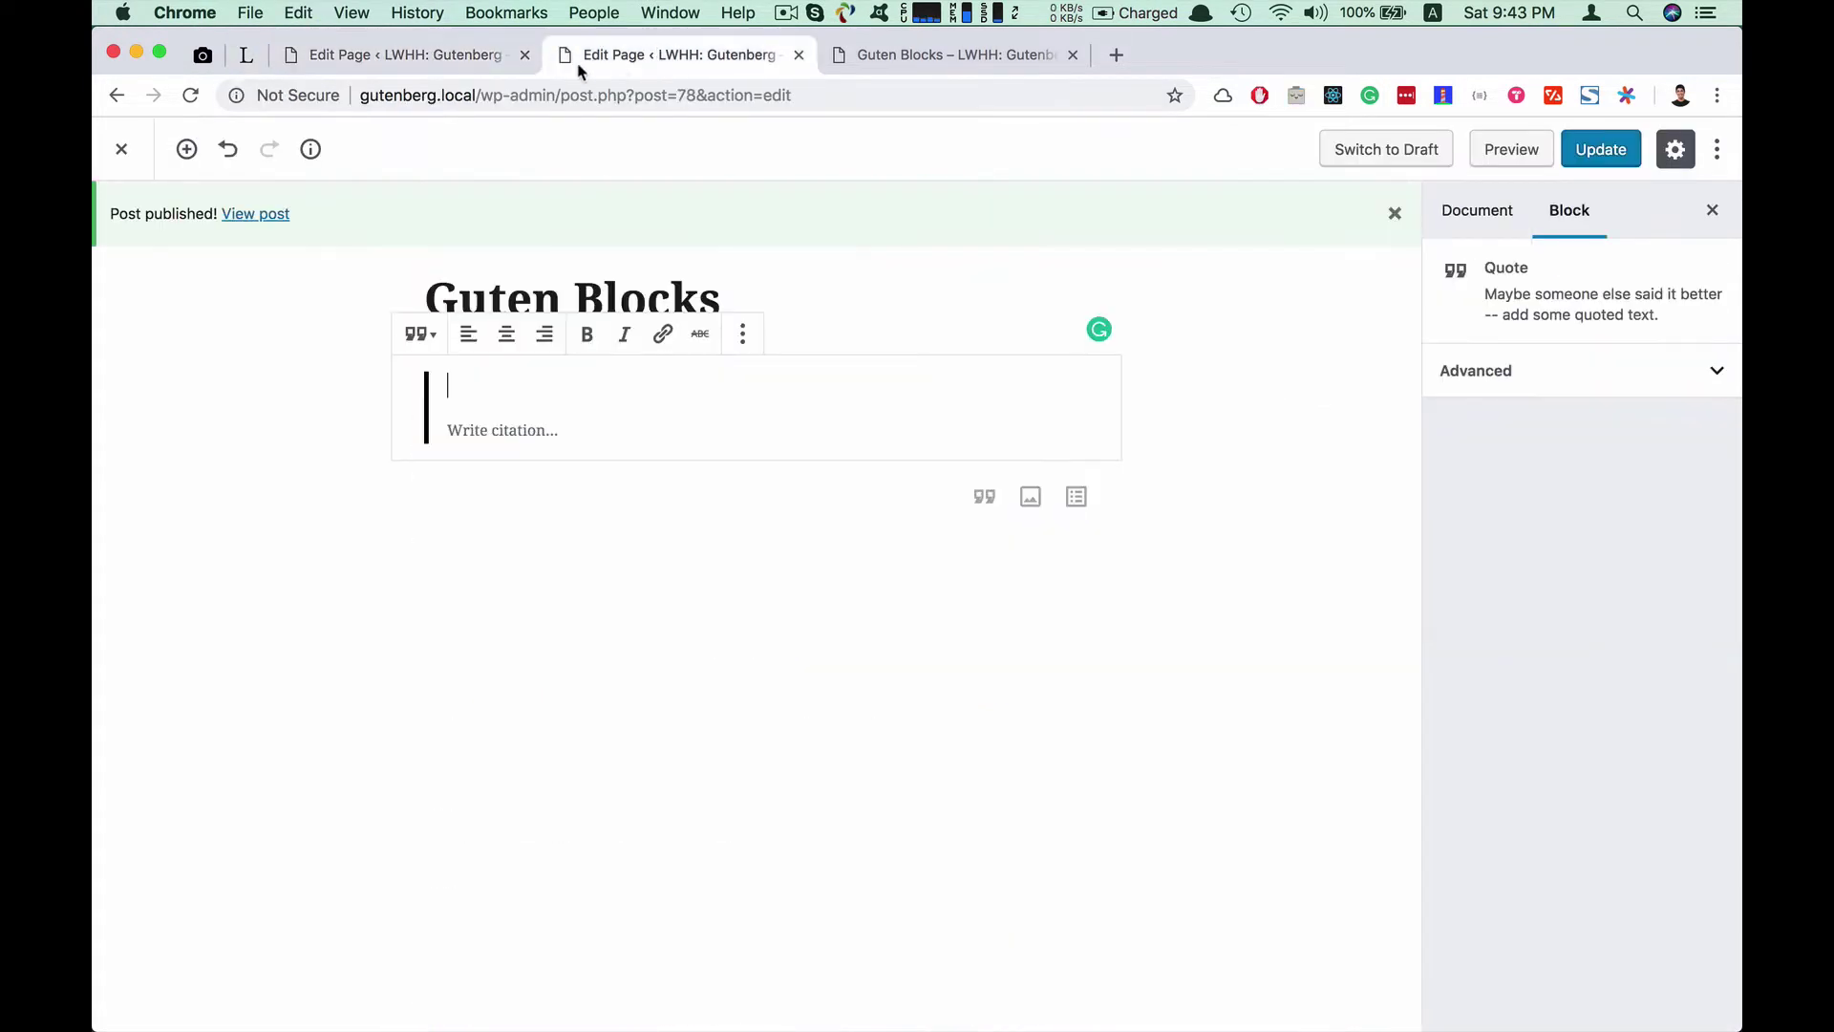
click(525, 54)
key(super+v)
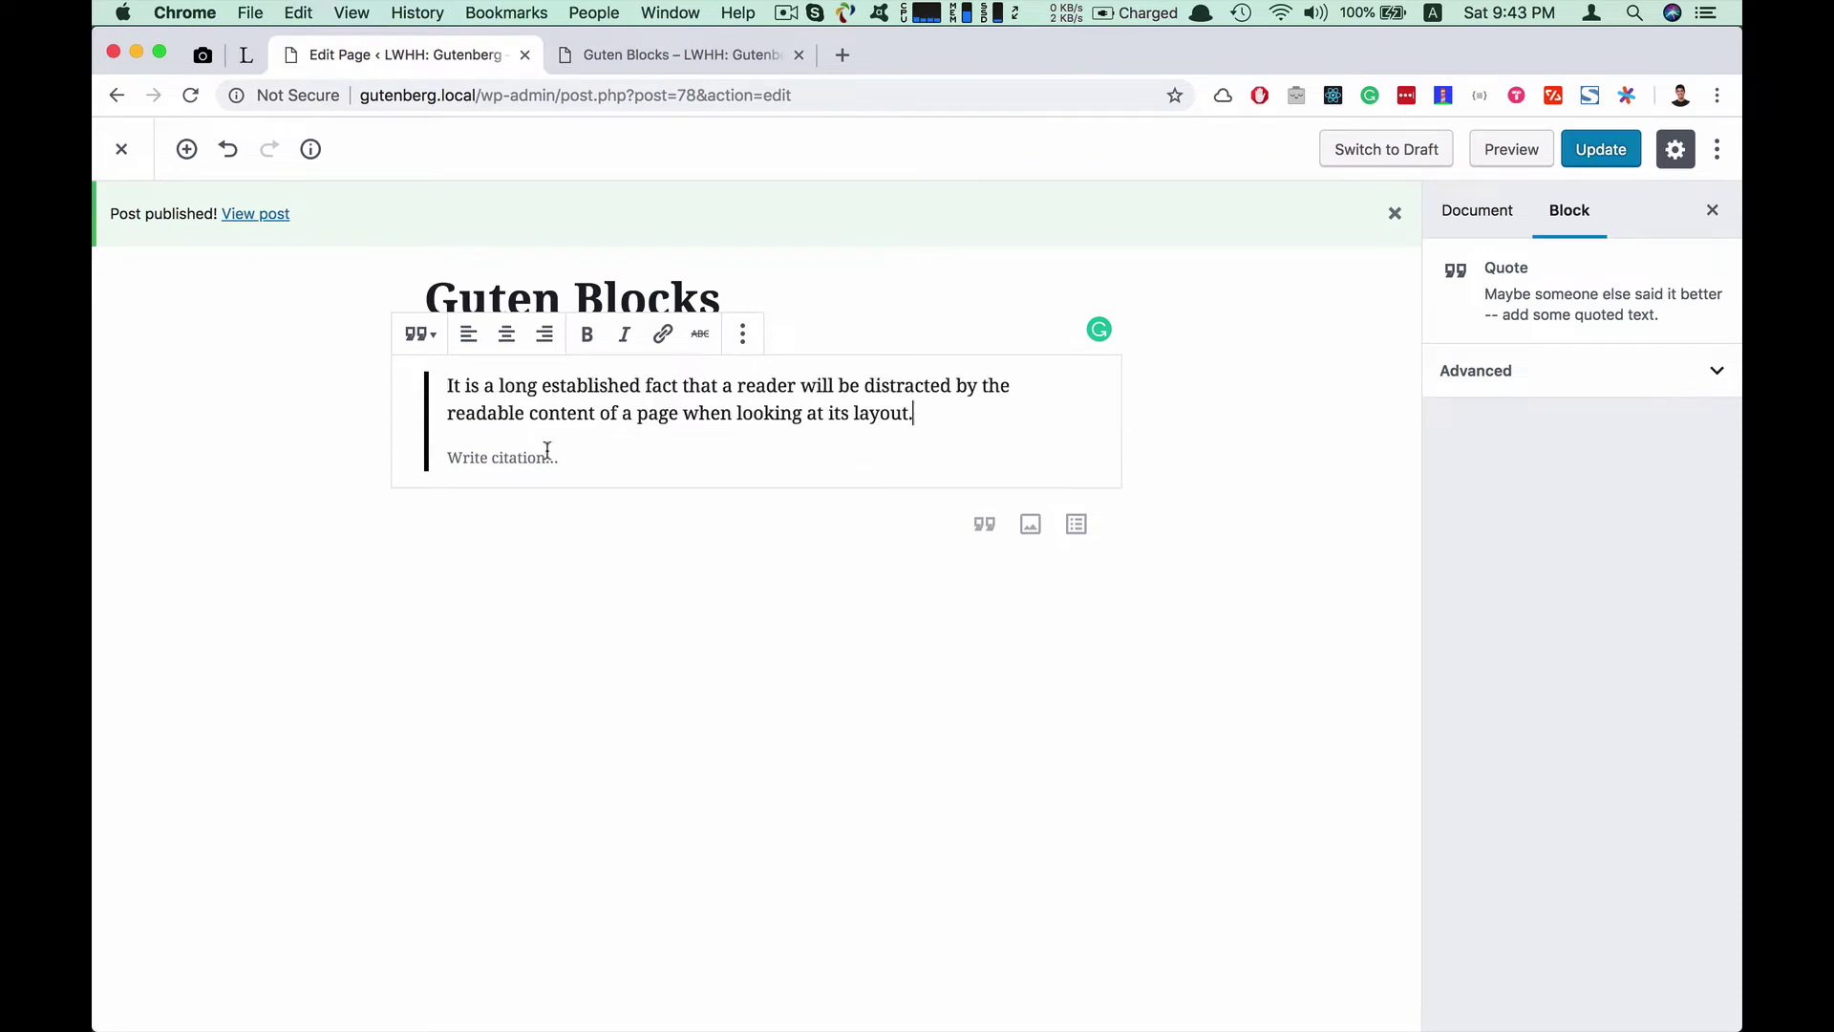
Enter "Lorem" as the quote's citation and choose the Regular block style
click(504, 447)
text(Lorem)
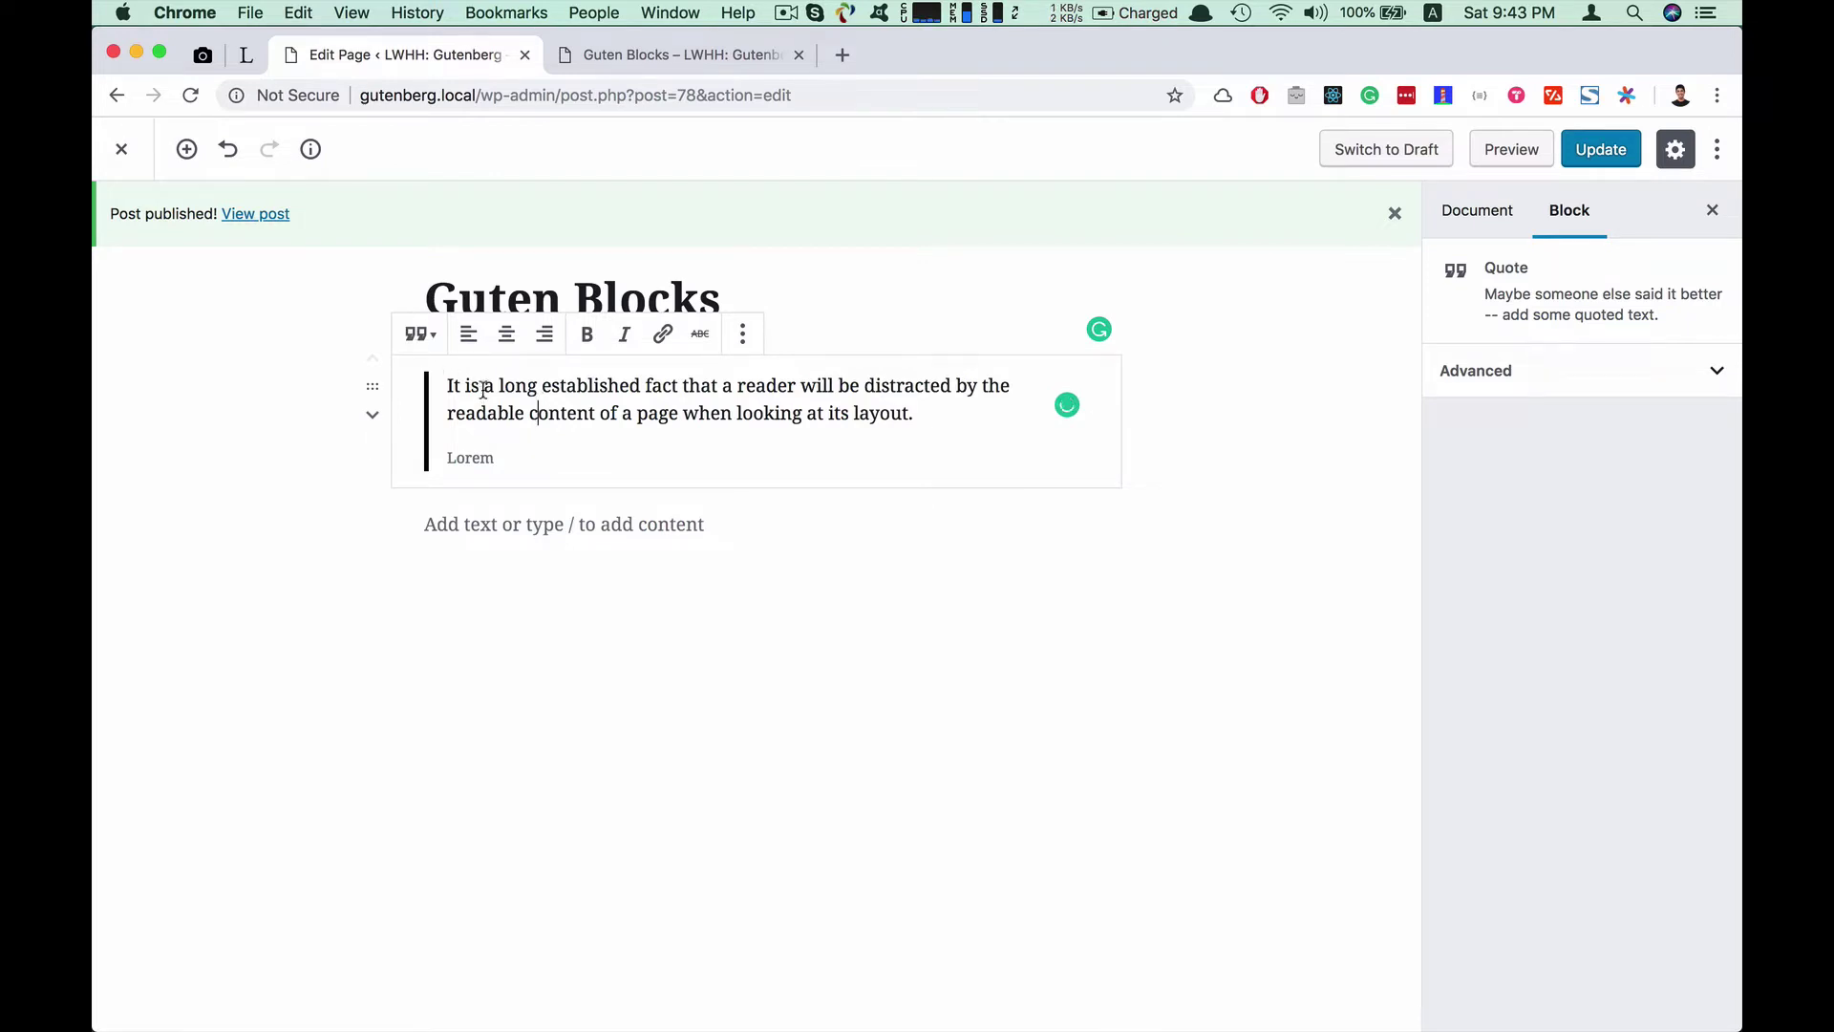
click(419, 333)
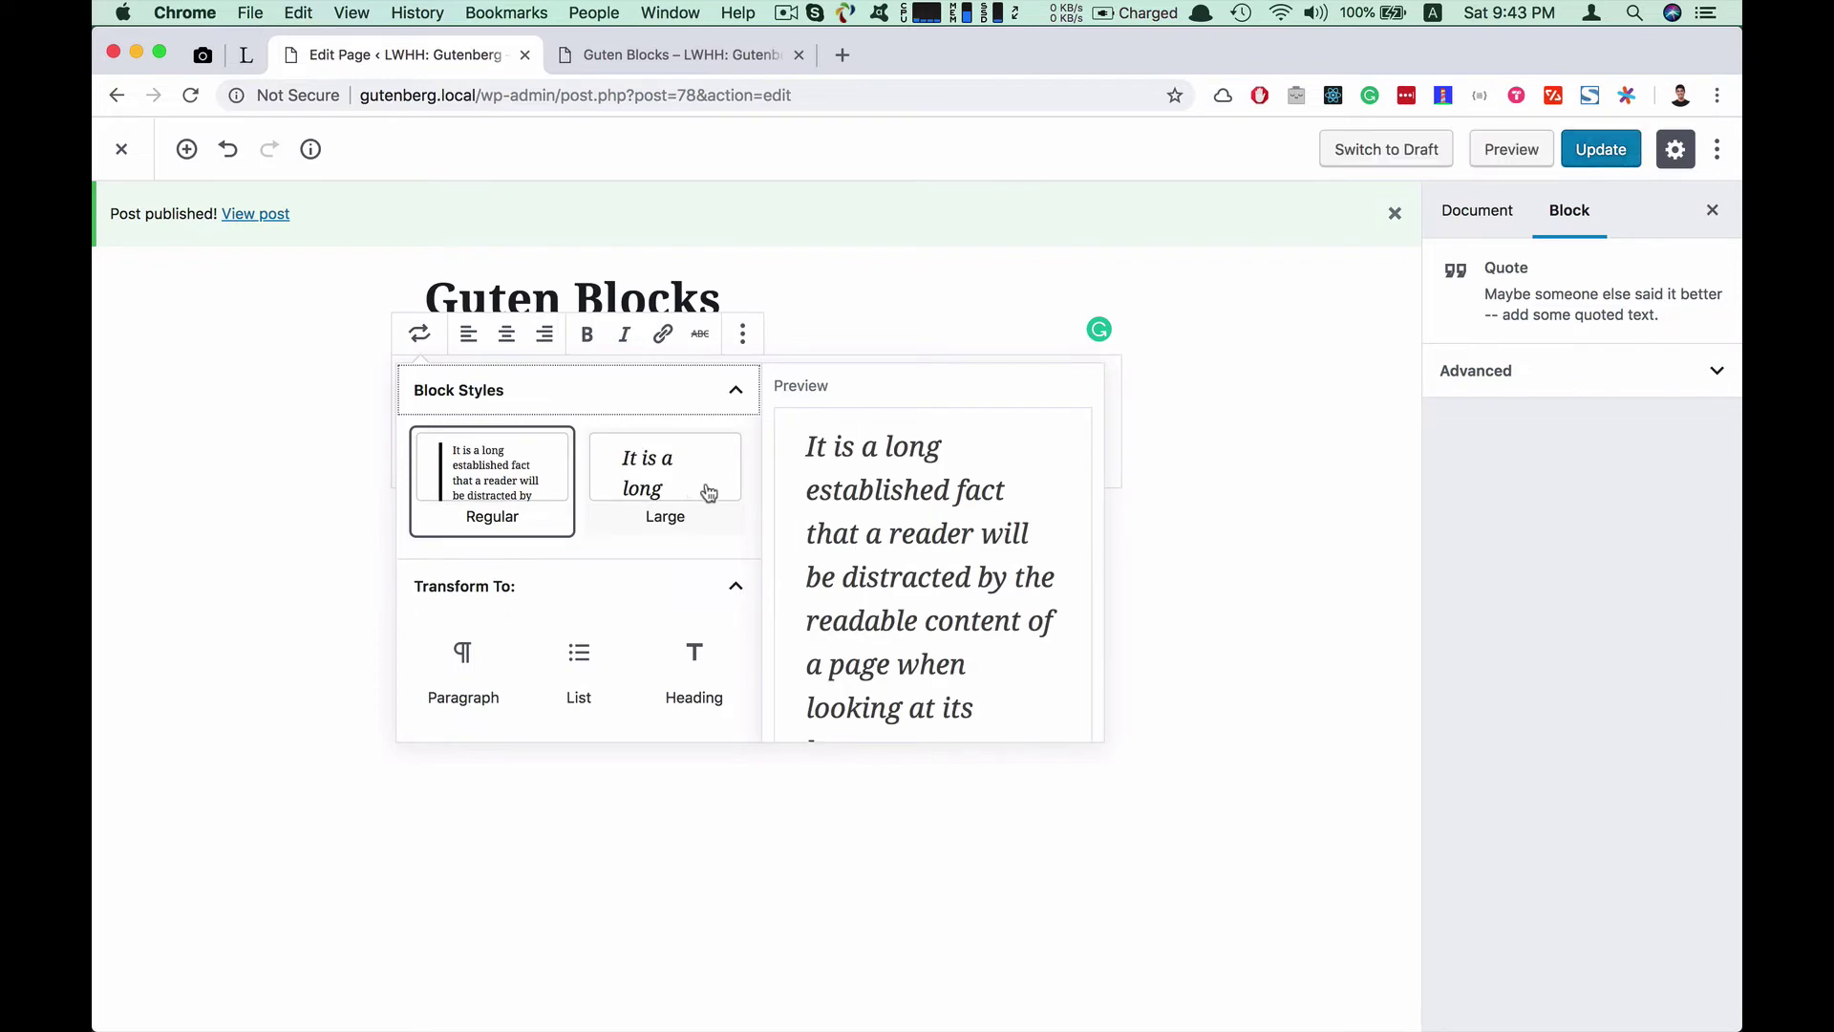
click(487, 490)
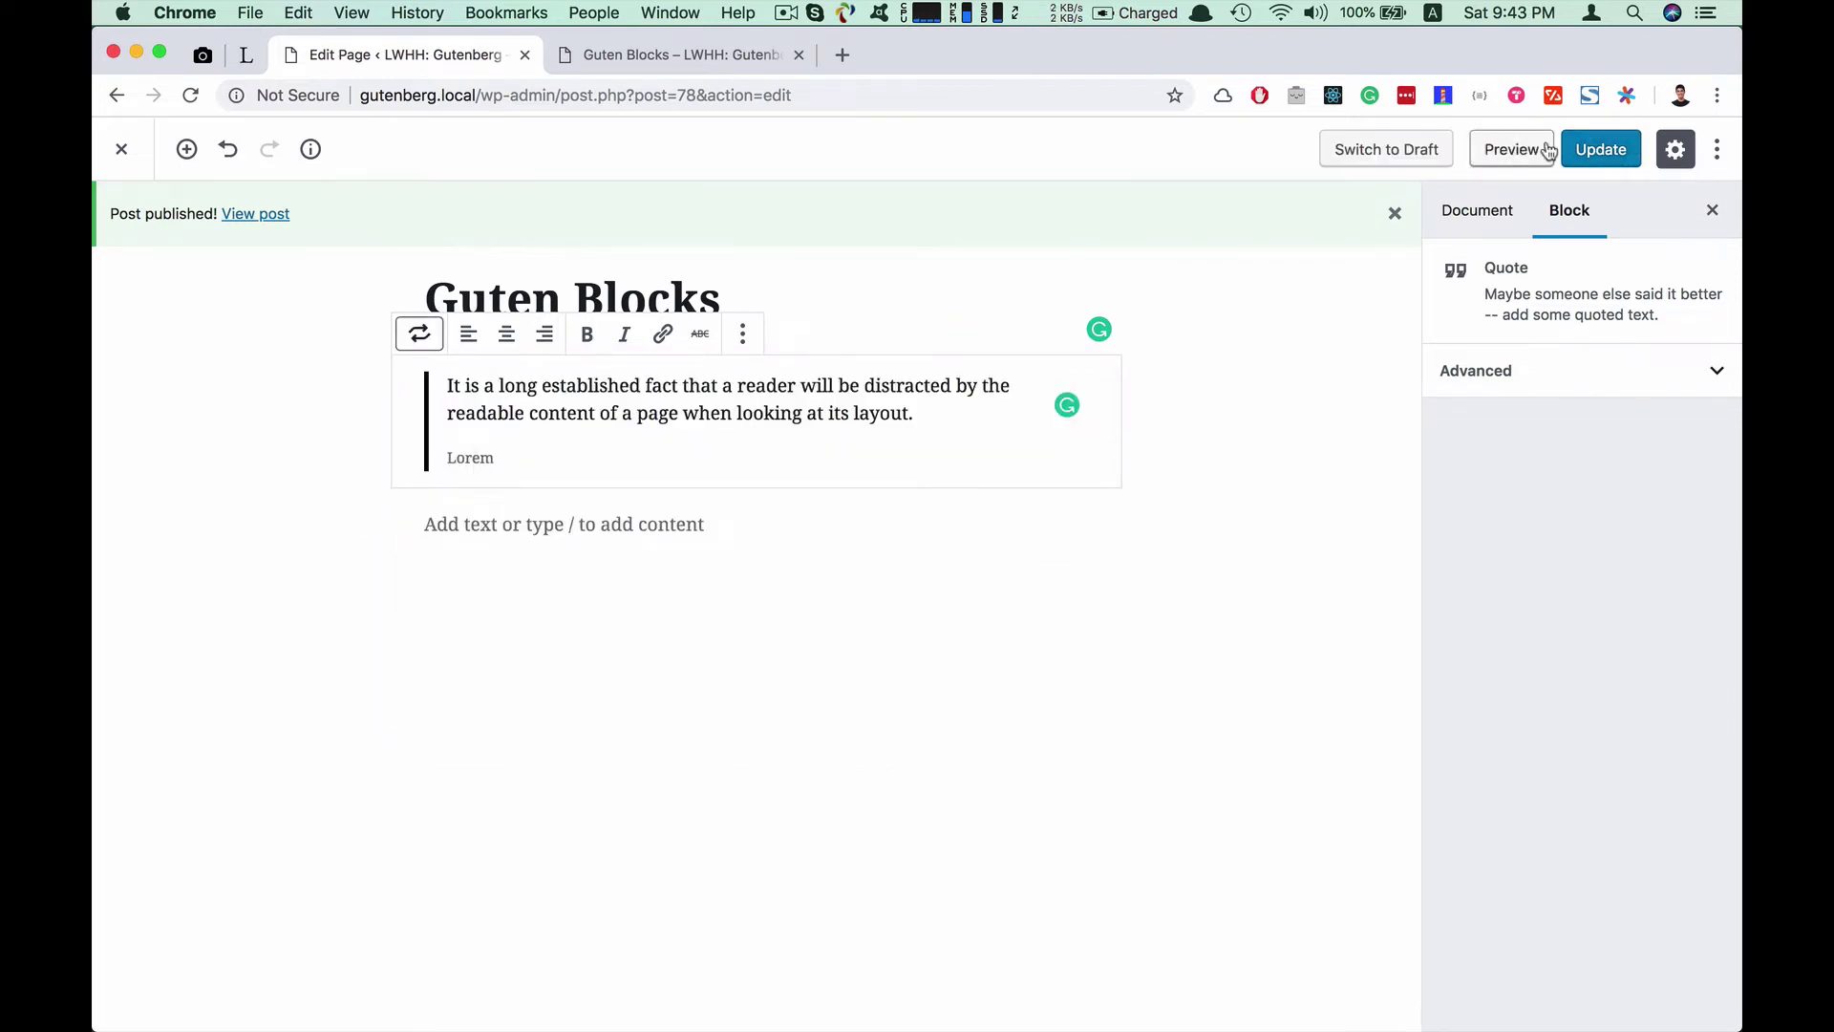
Update the page and reload its live version, closing the developer tools to view the published quote
click(1585, 150)
click(764, 56)
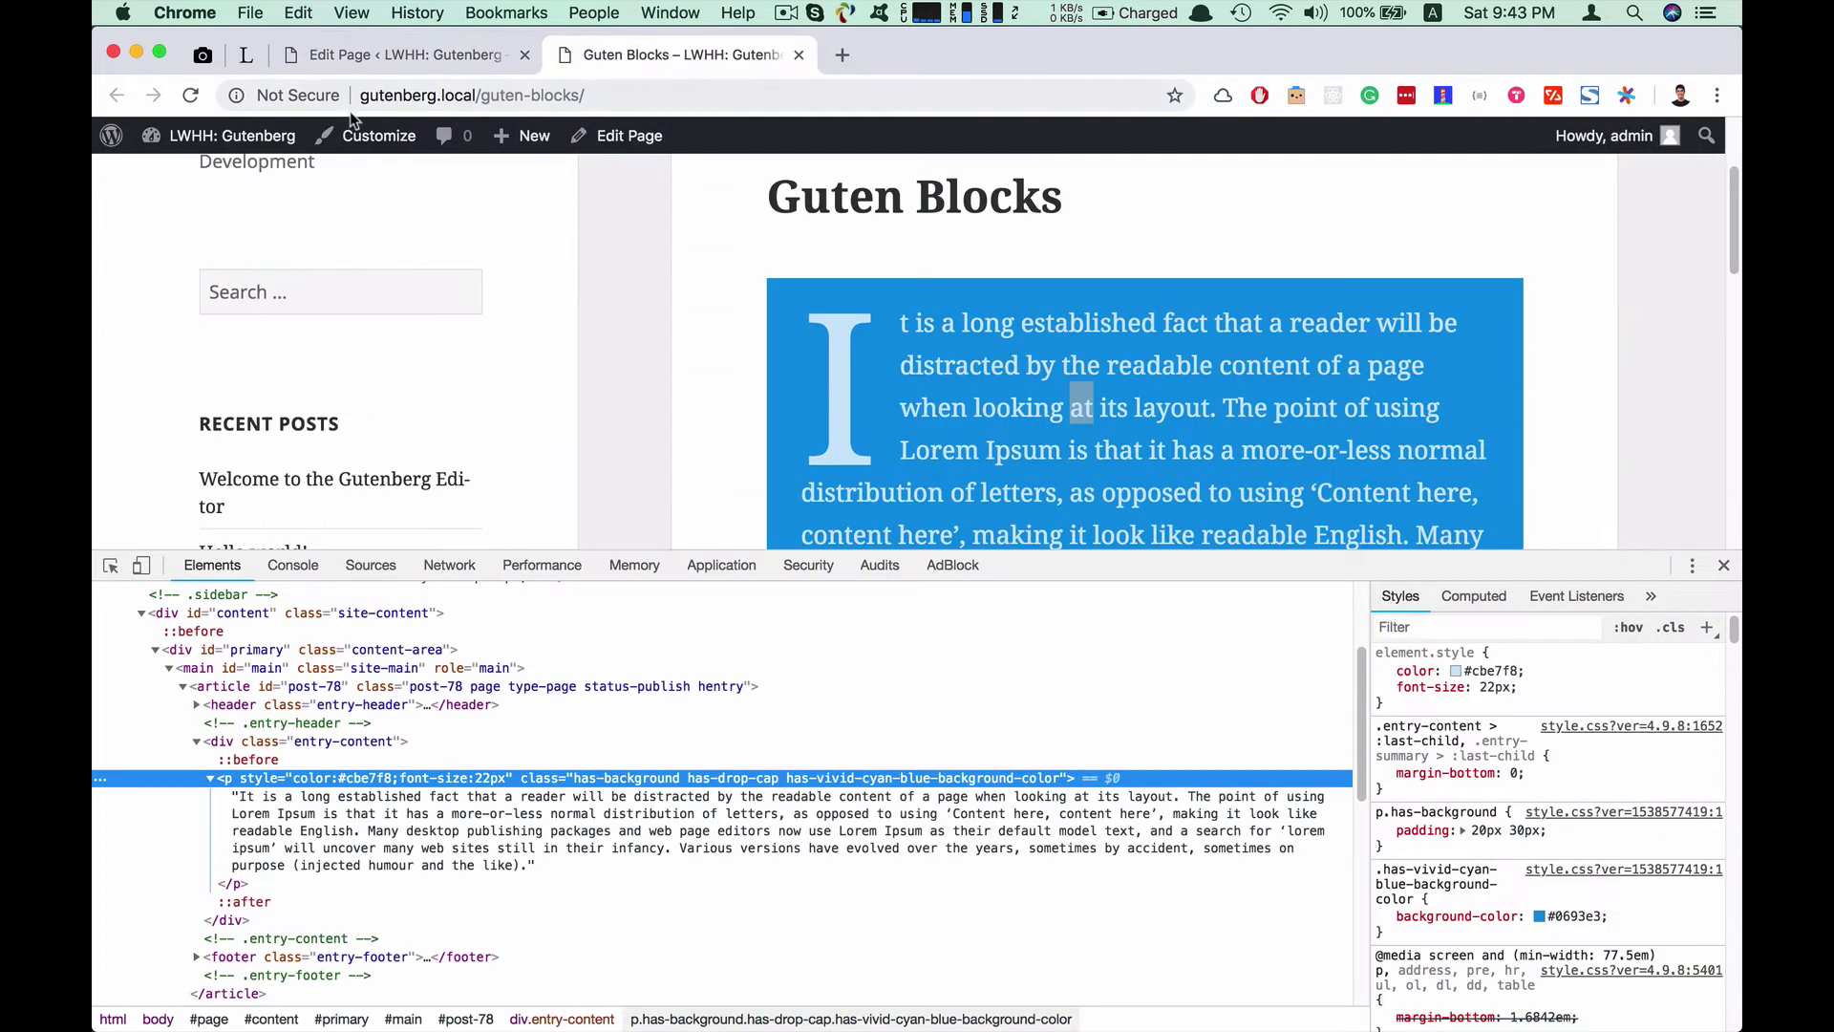
click(190, 95)
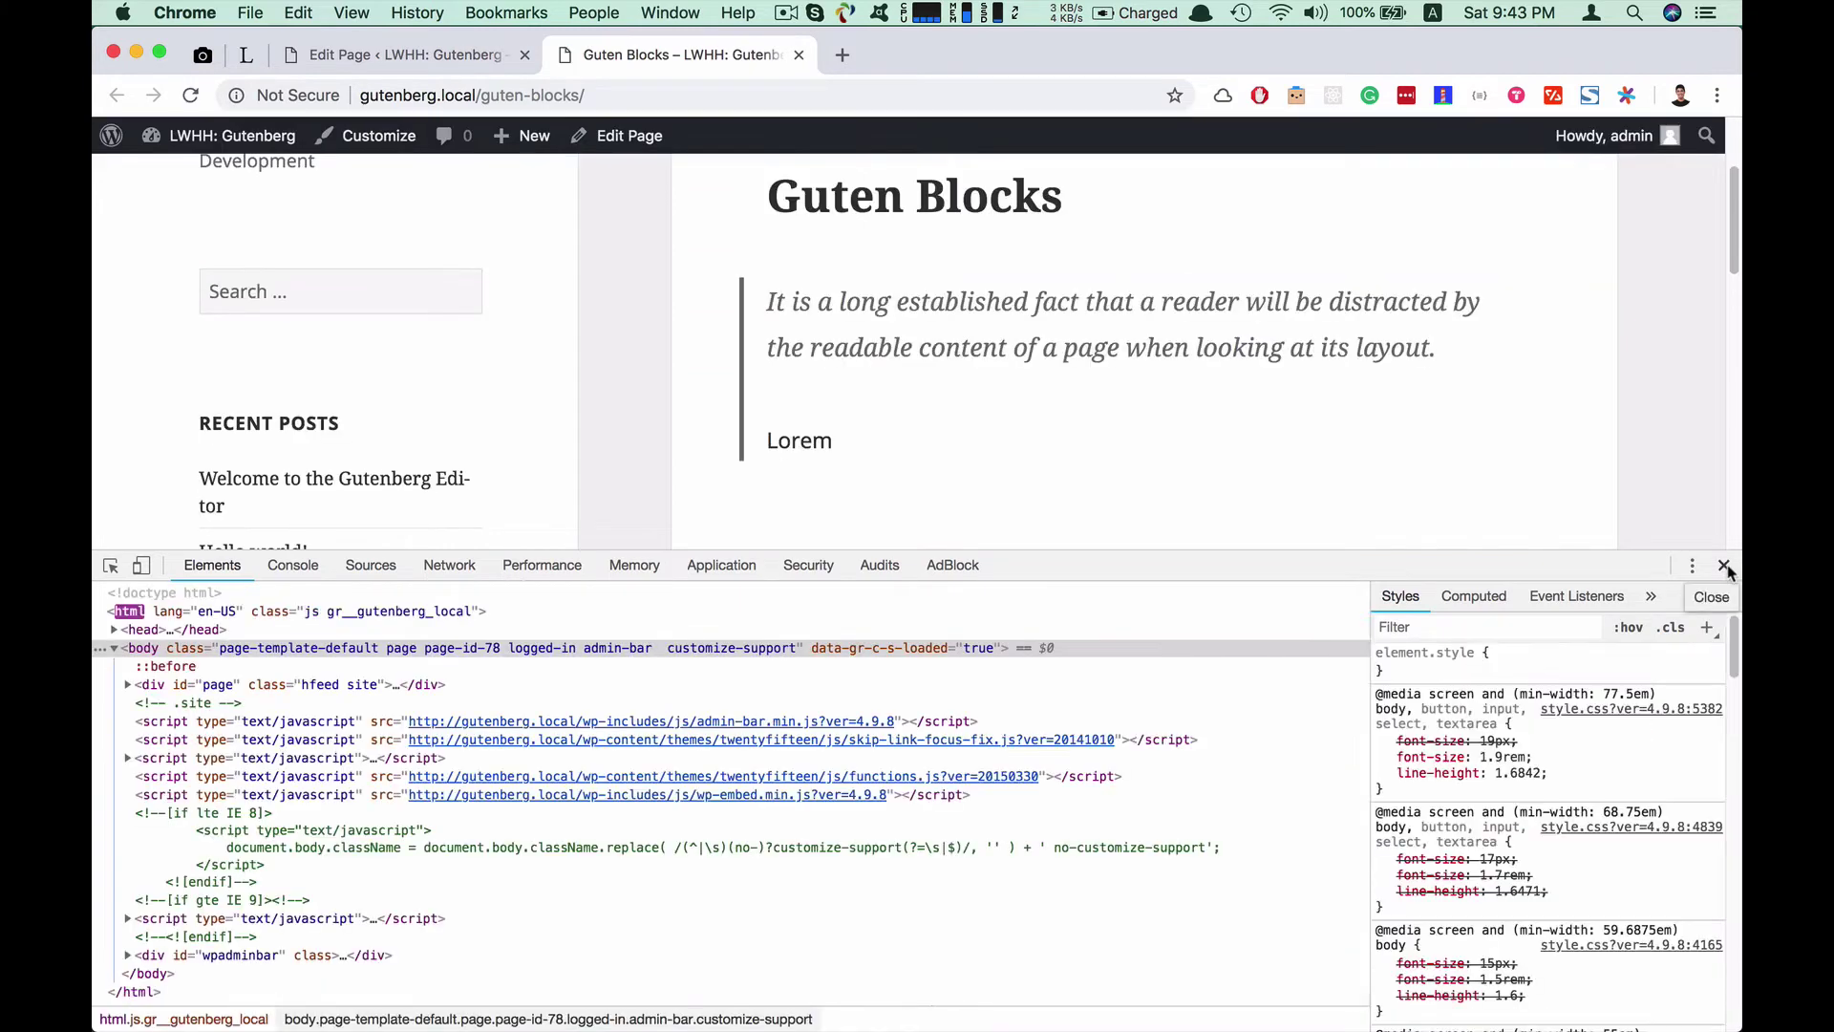
click(1724, 564)
drag(754, 311, 972, 499)
click(759, 324)
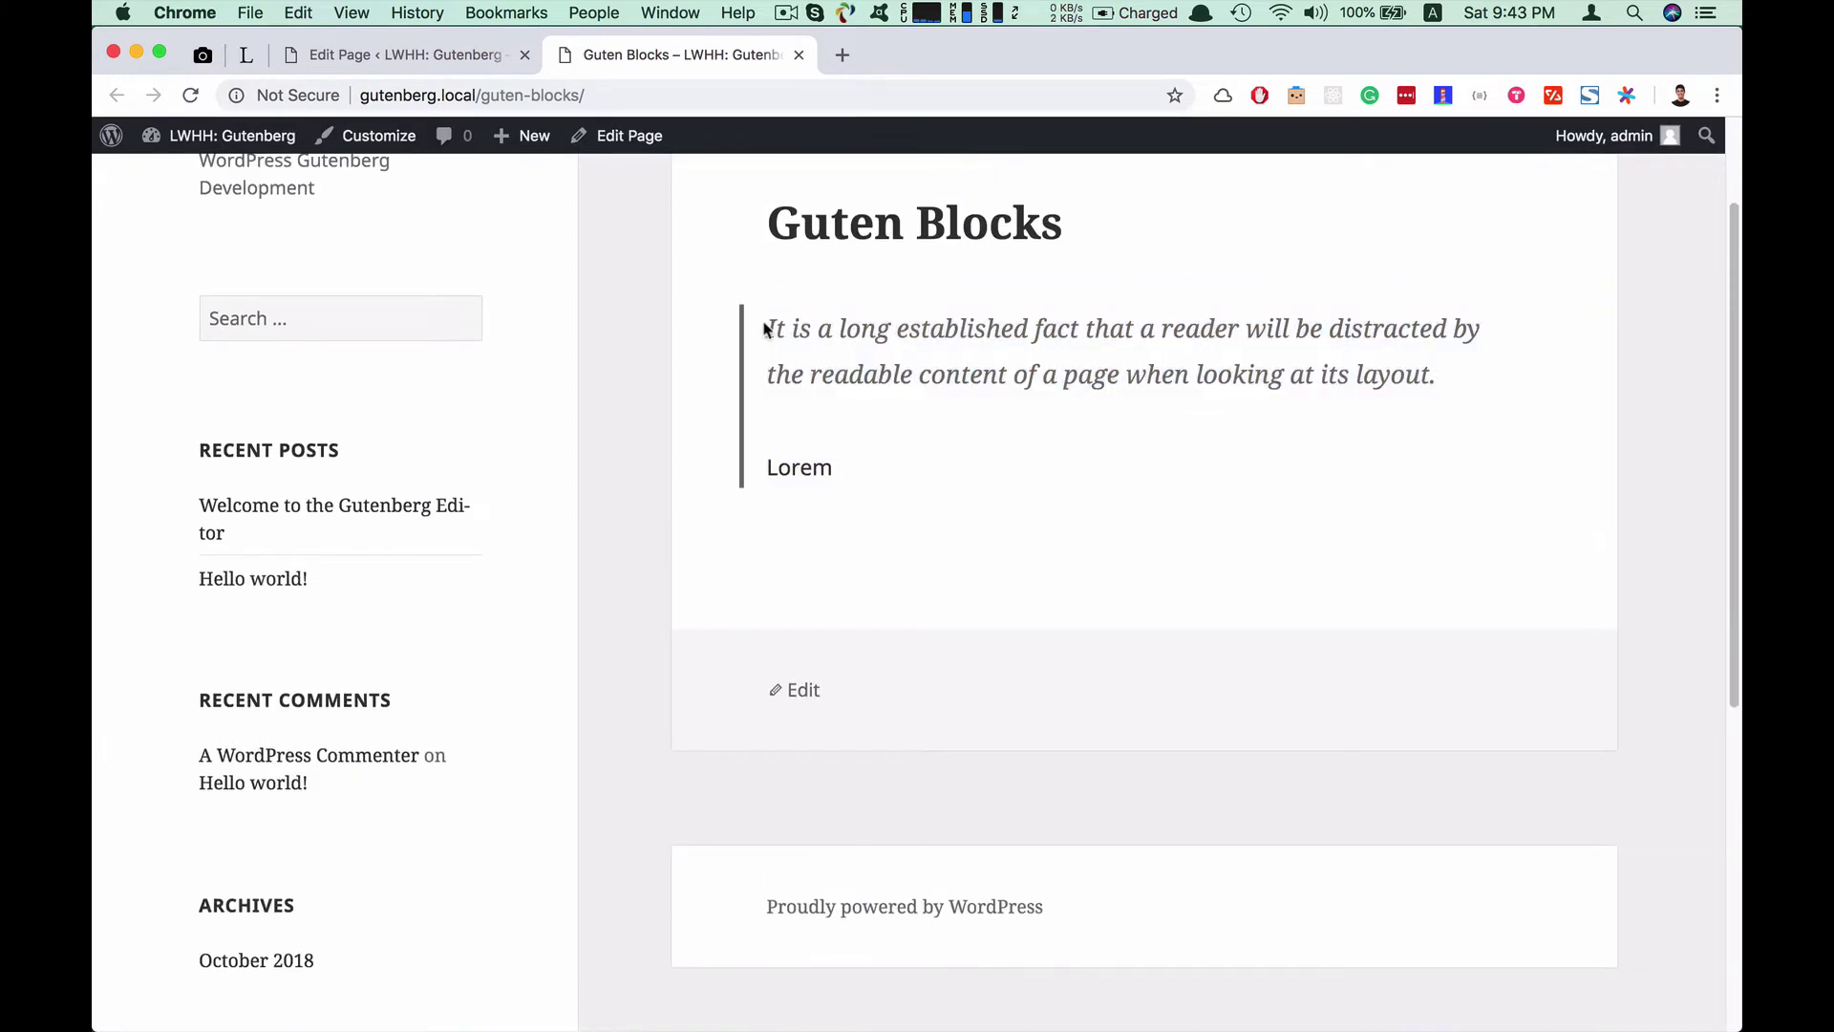
drag(764, 330, 833, 468)
Return to the editor and switch the quote block to the Large style
click(438, 53)
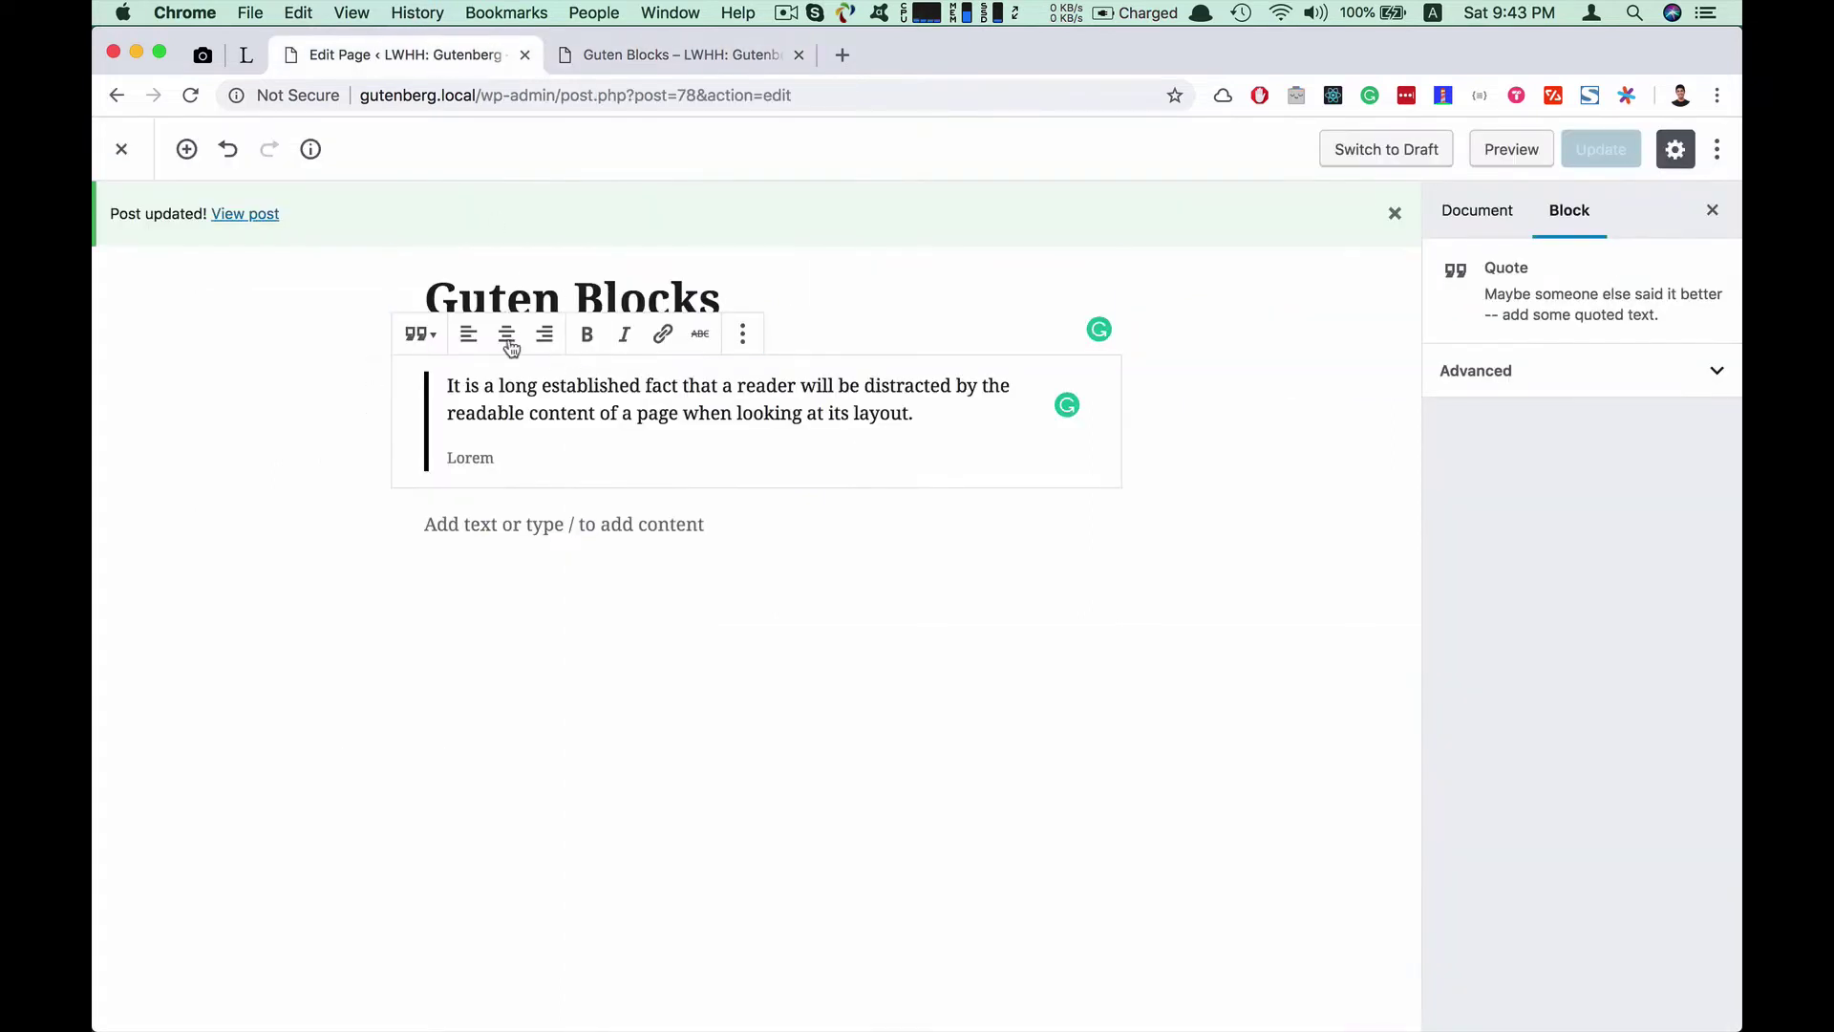
click(435, 341)
click(667, 480)
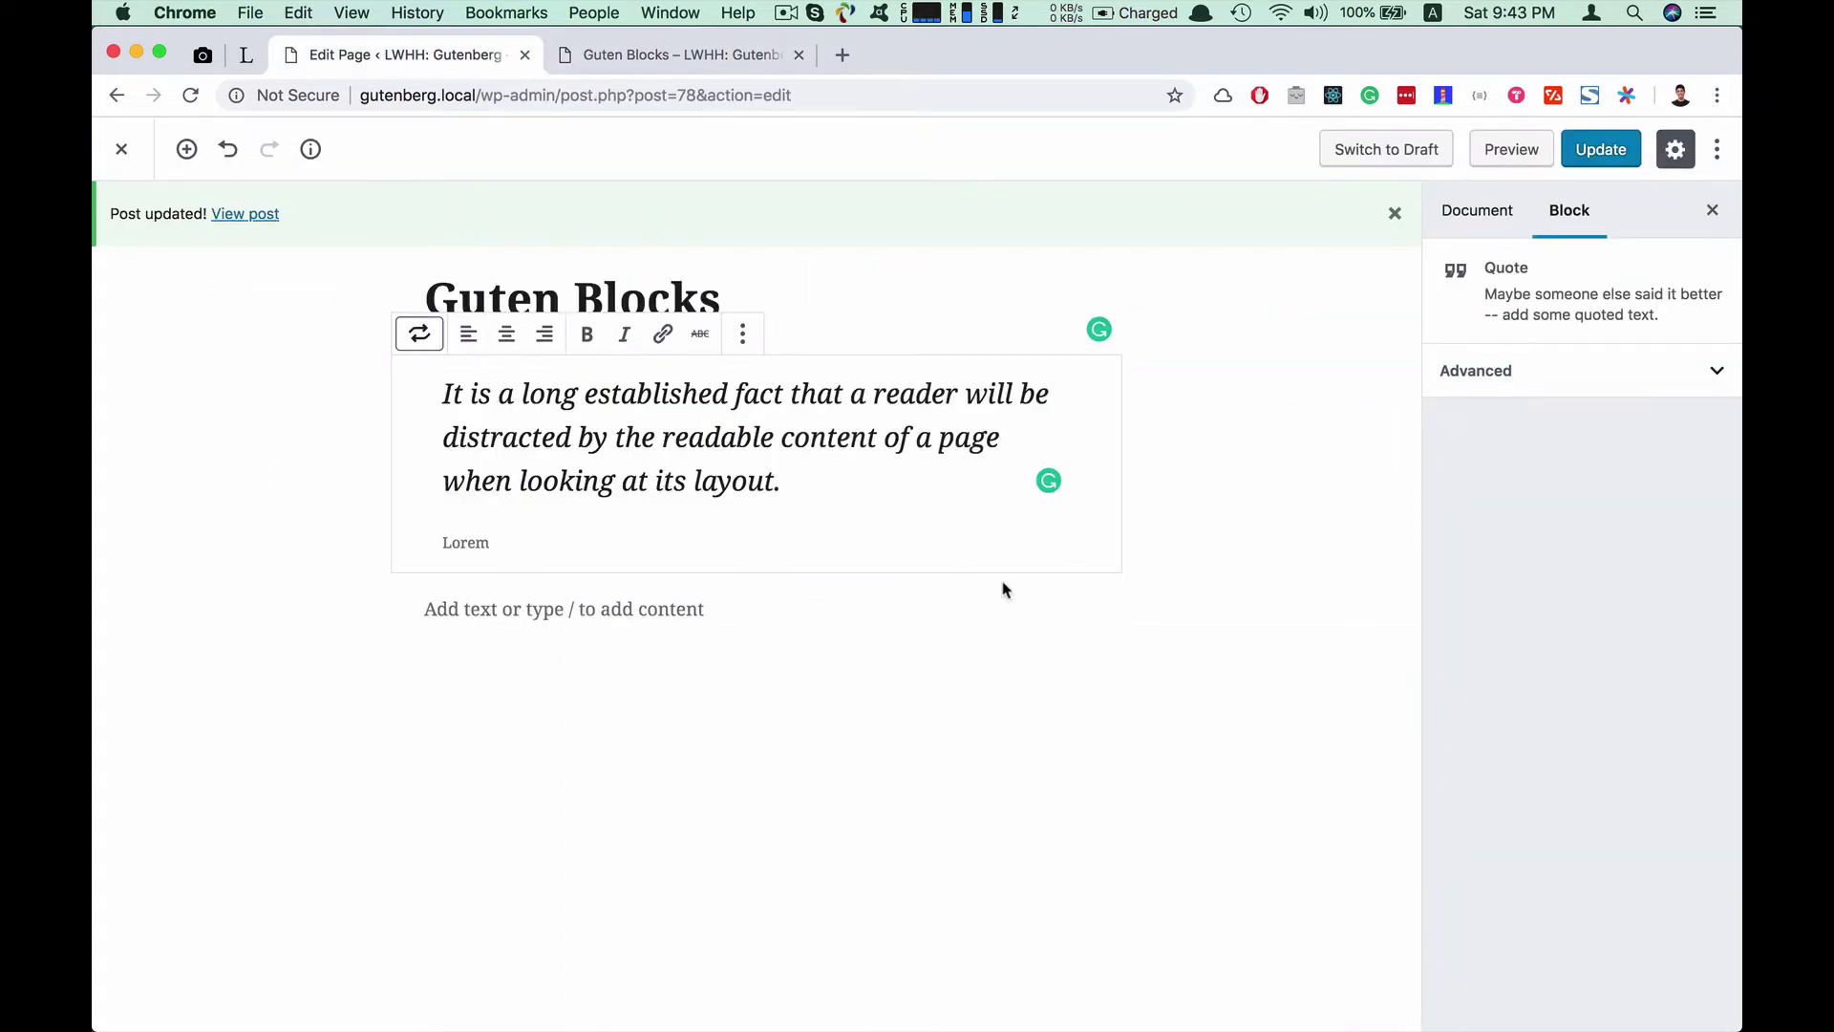
click(1030, 608)
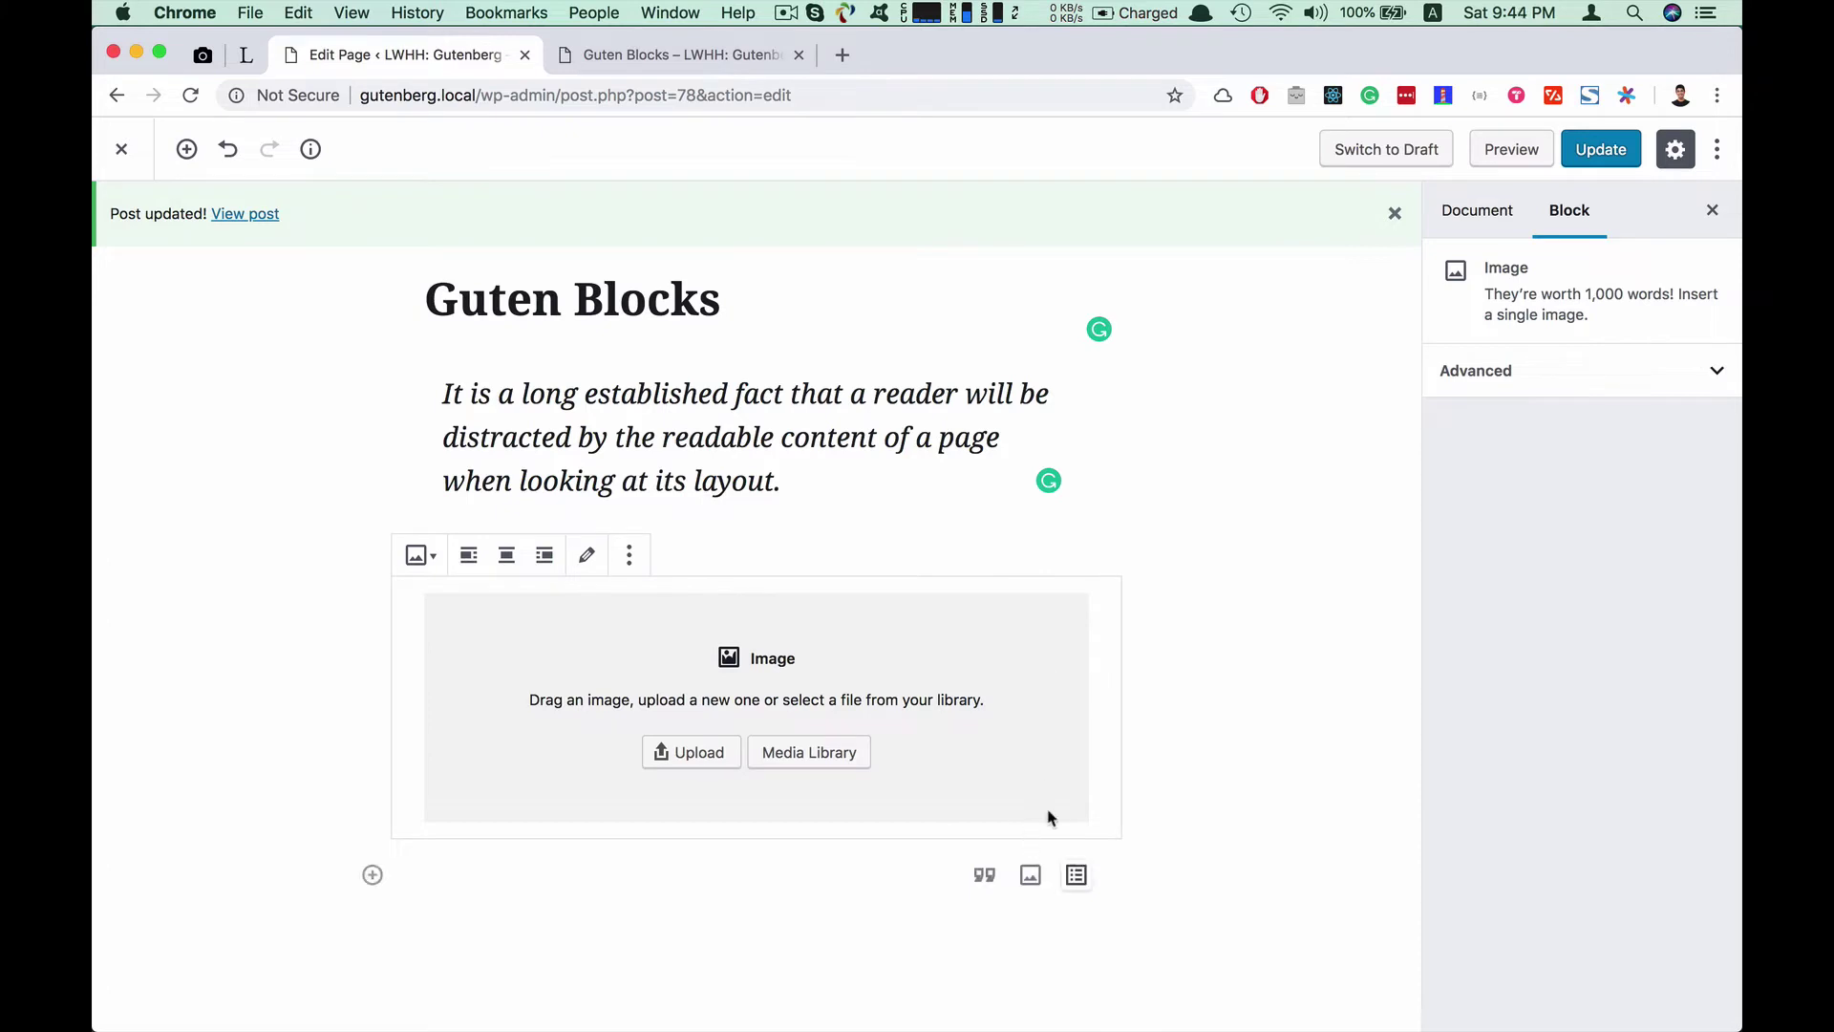
click(628, 555)
click(751, 890)
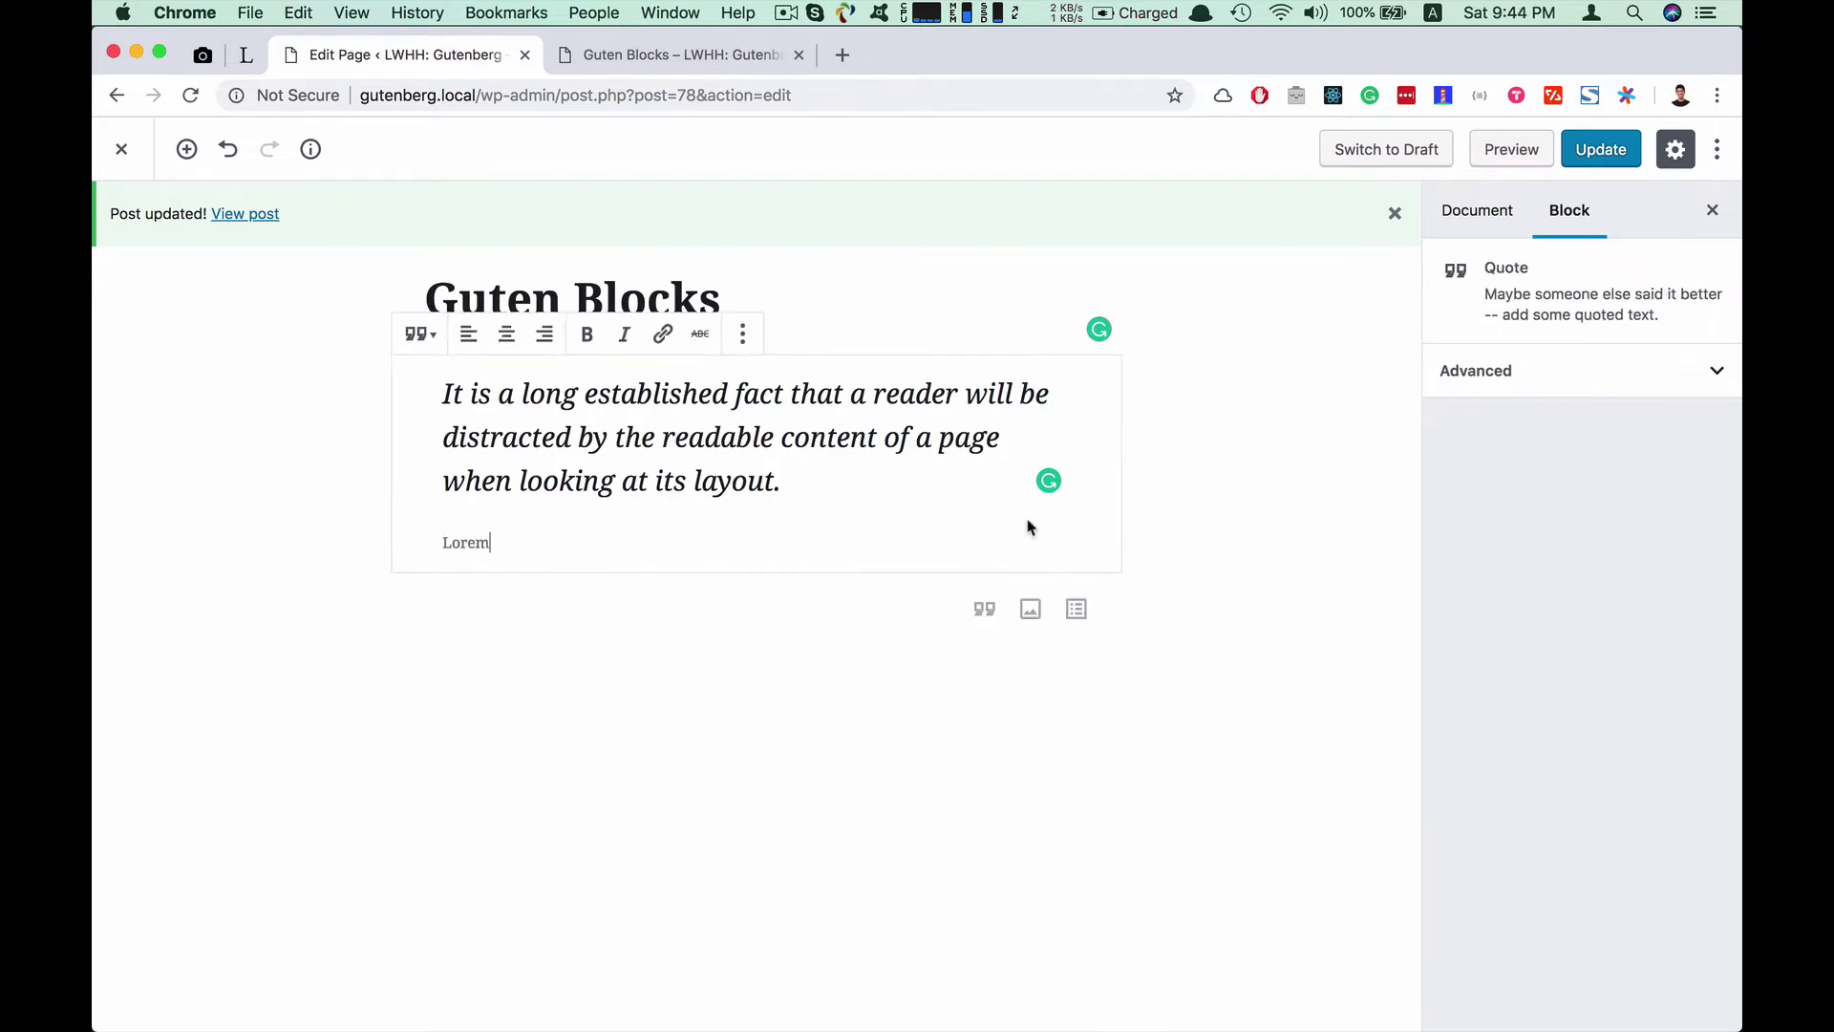
Update the page and reload its live version to view the quote in the Large style
click(1610, 153)
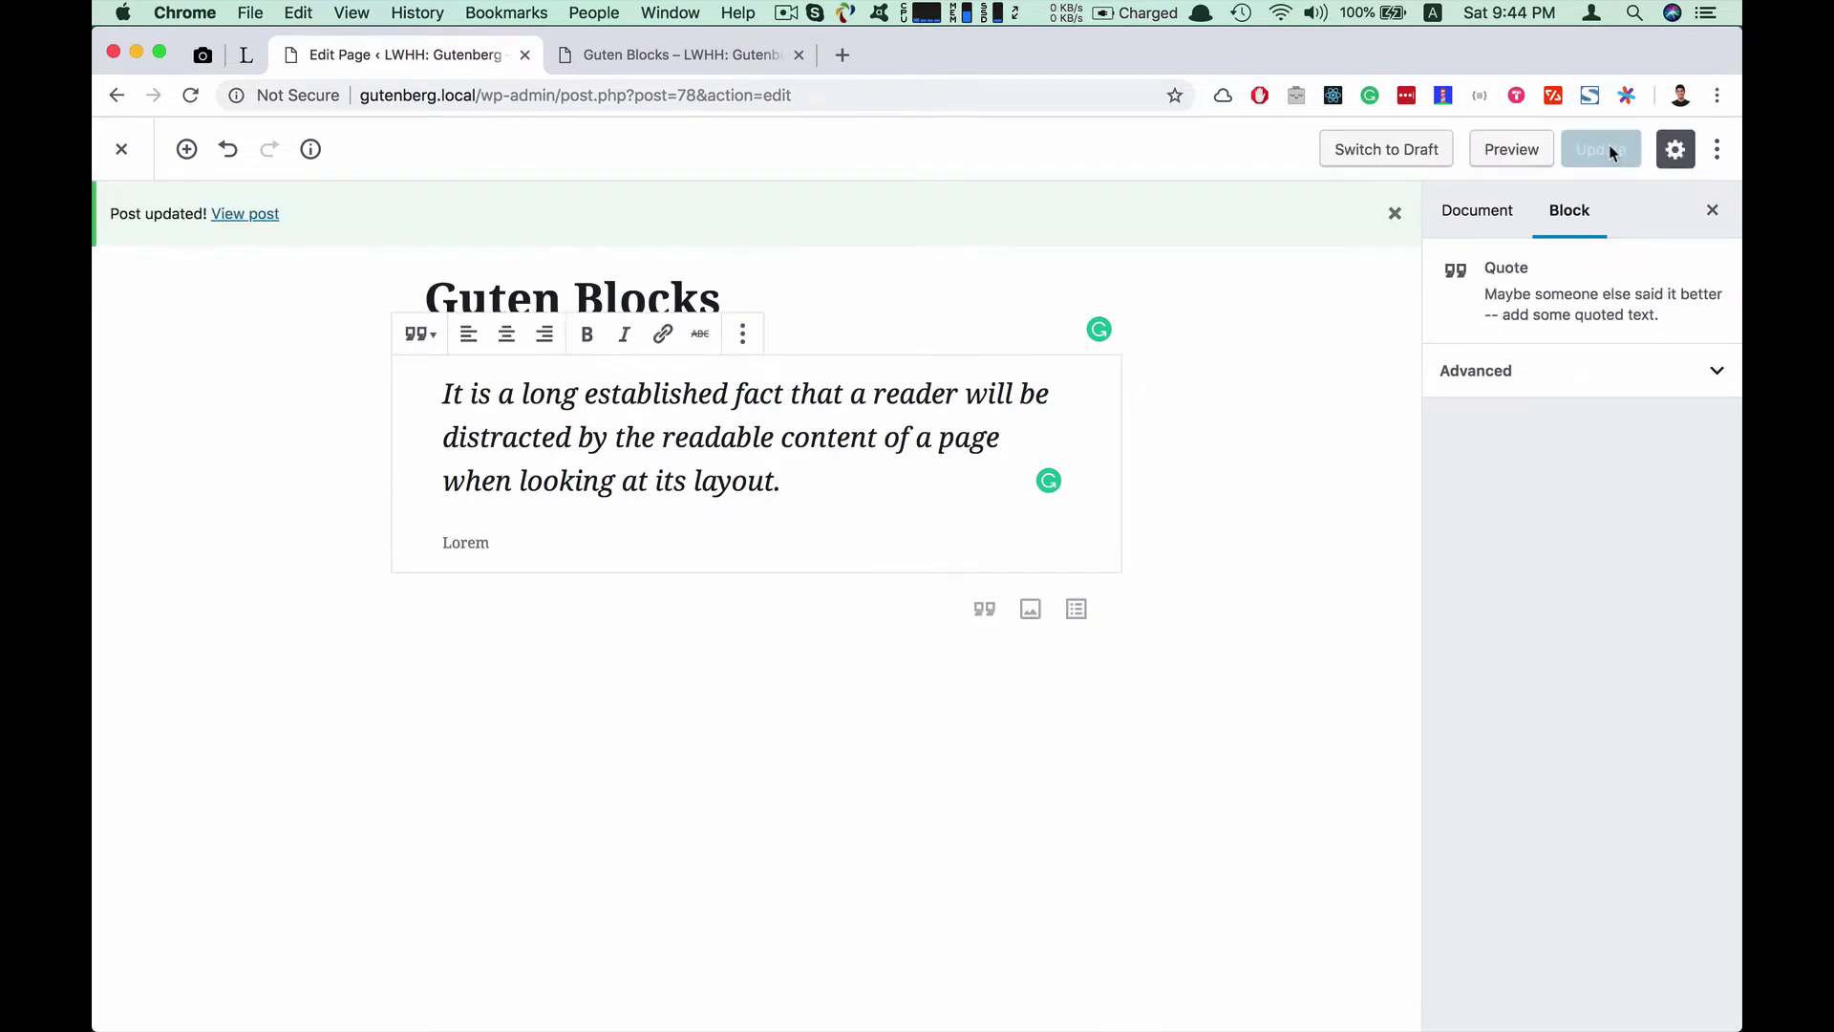
click(684, 48)
key(super+r)
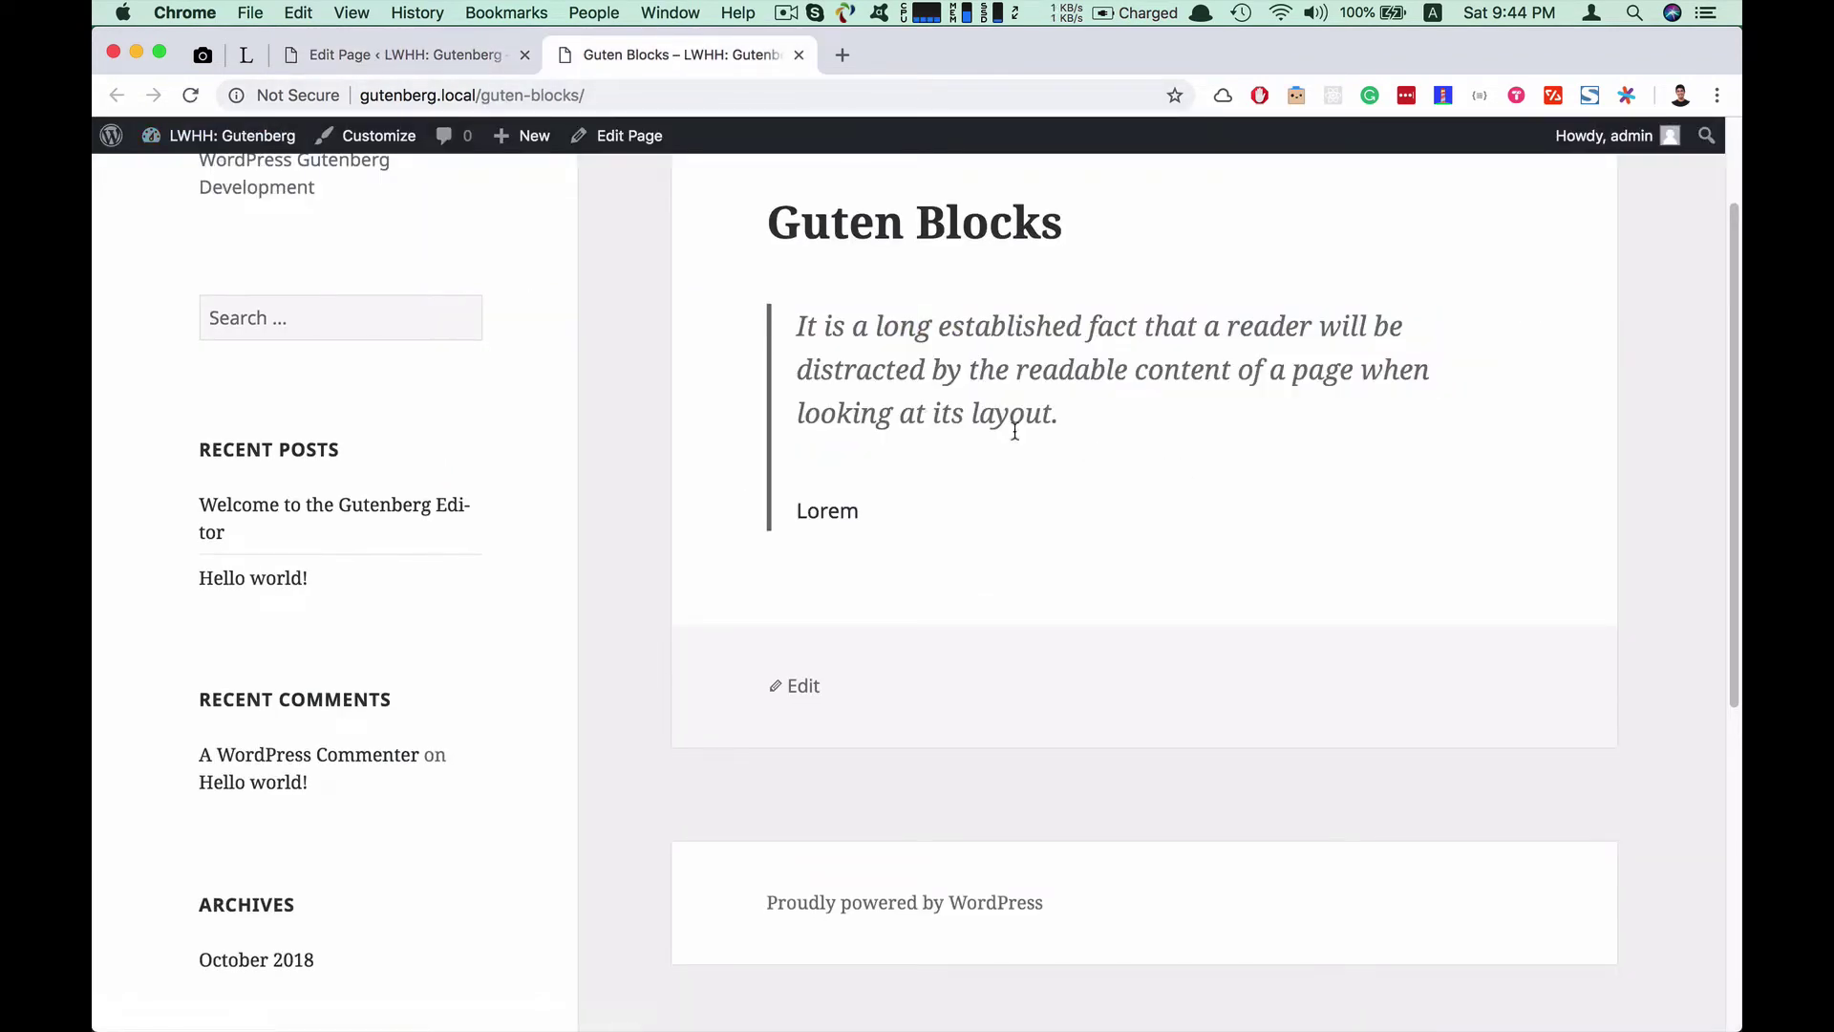
Preview the Regular block style for the quote in the editor, comparing the editor's rendering with the live page
click(442, 57)
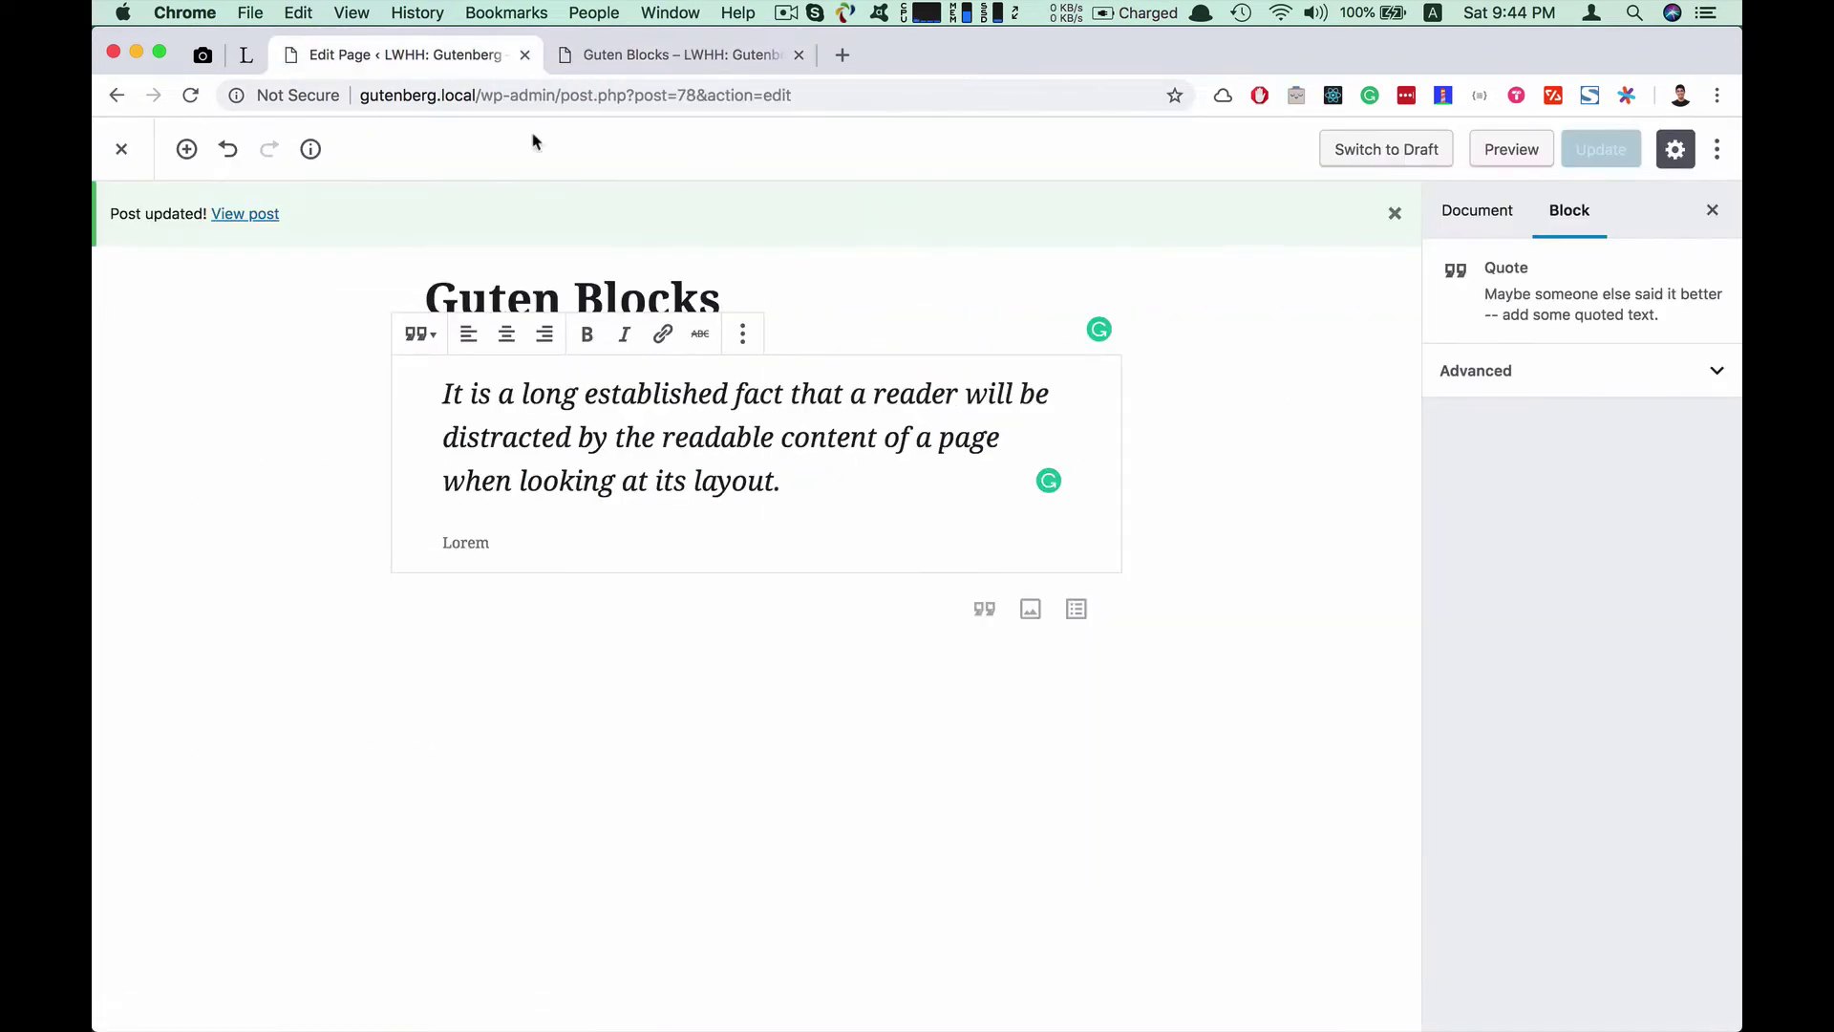
click(450, 411)
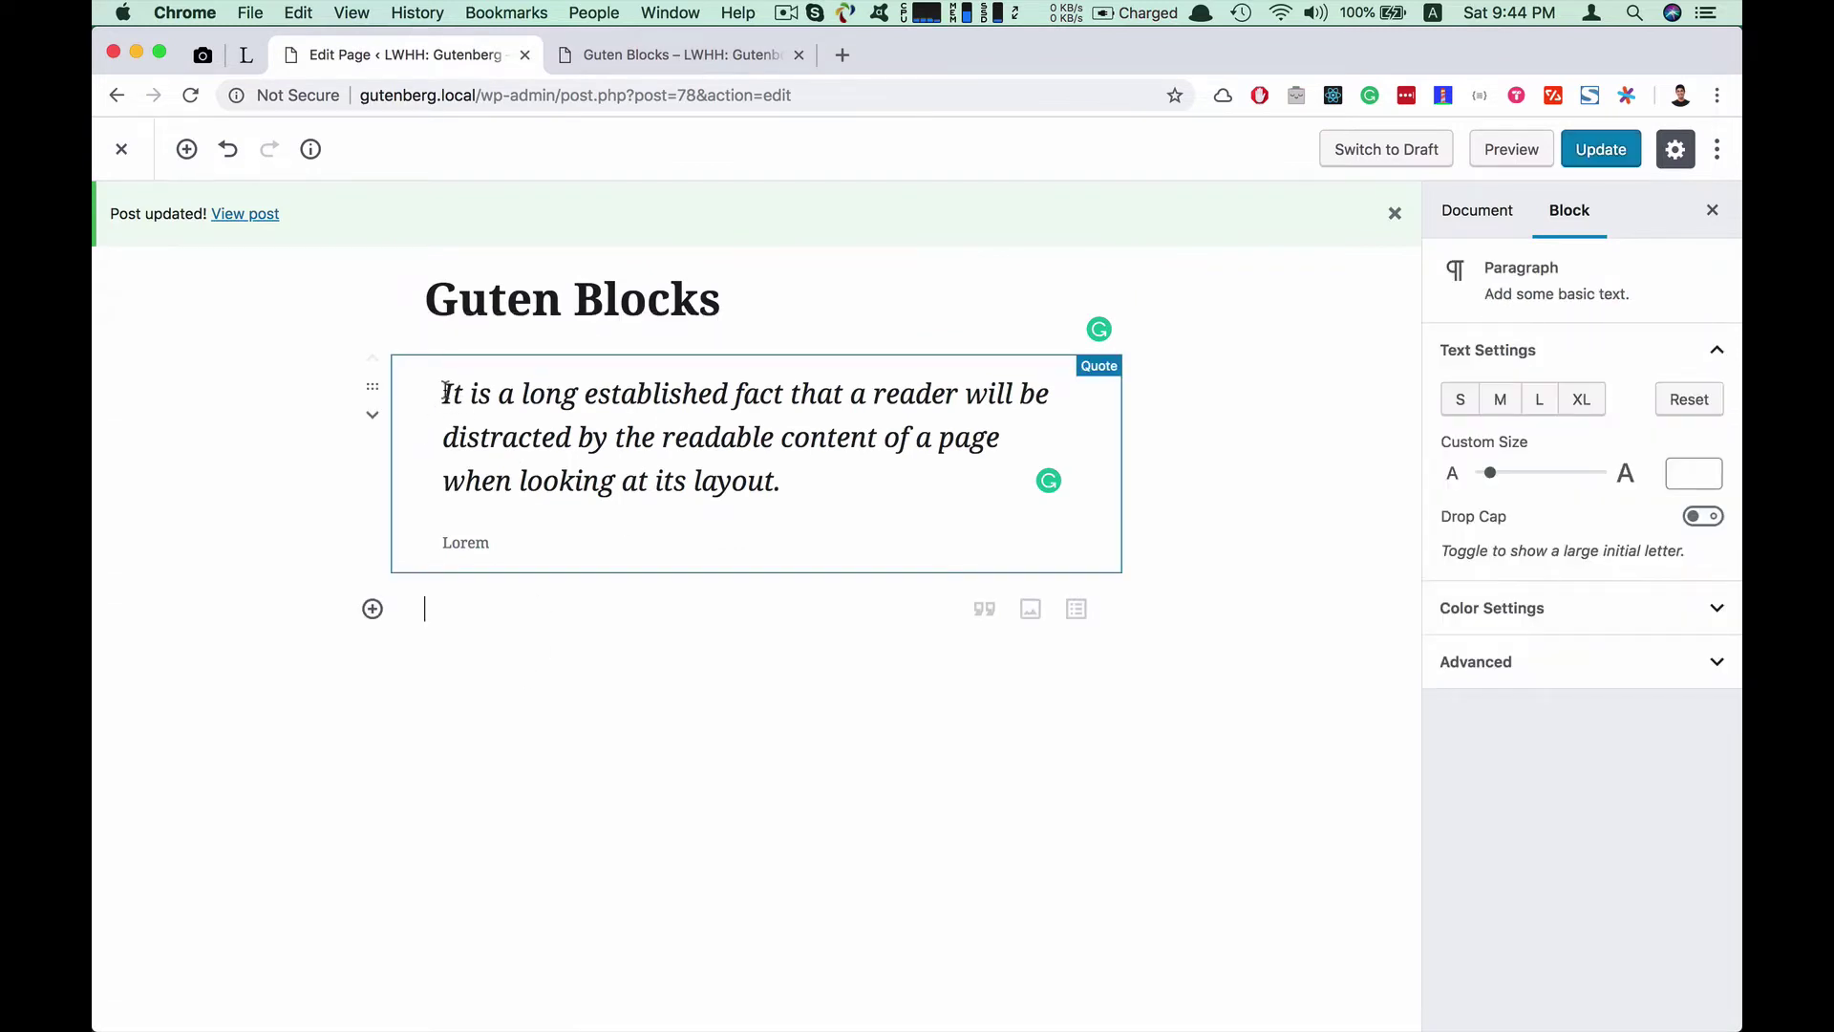
click(488, 365)
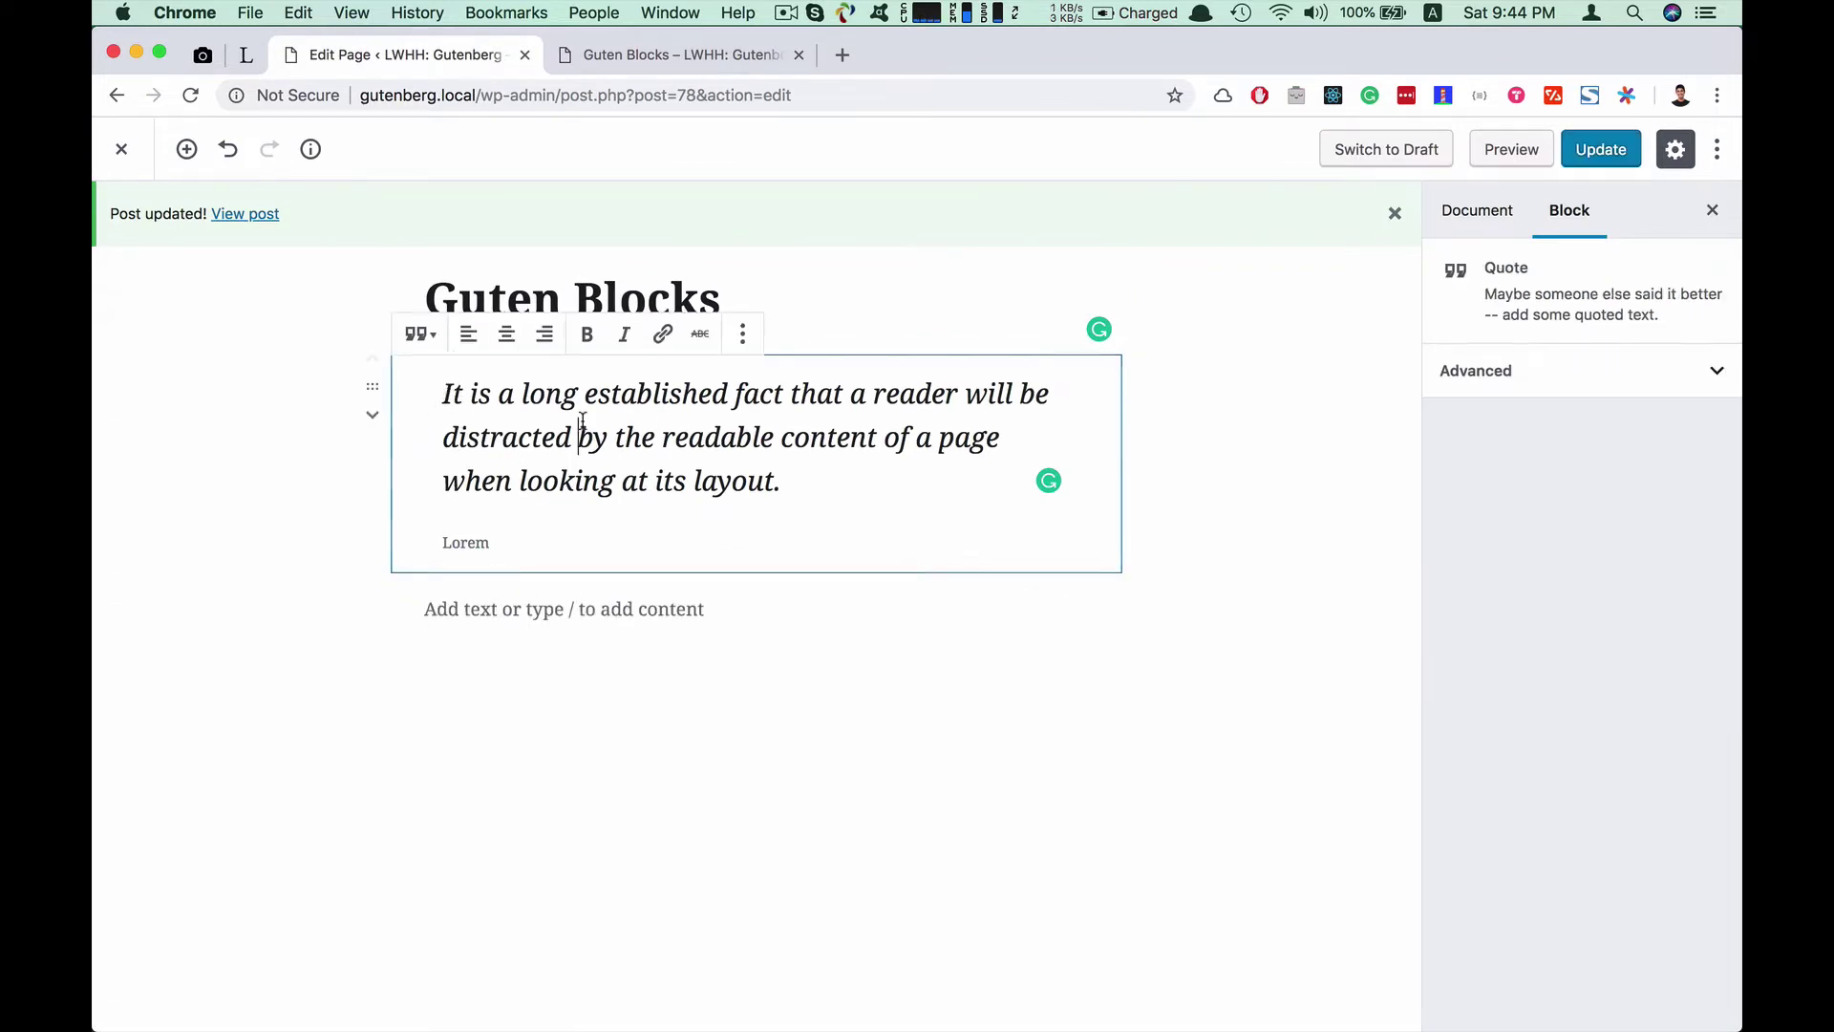
click(420, 334)
mouse_move(528, 470)
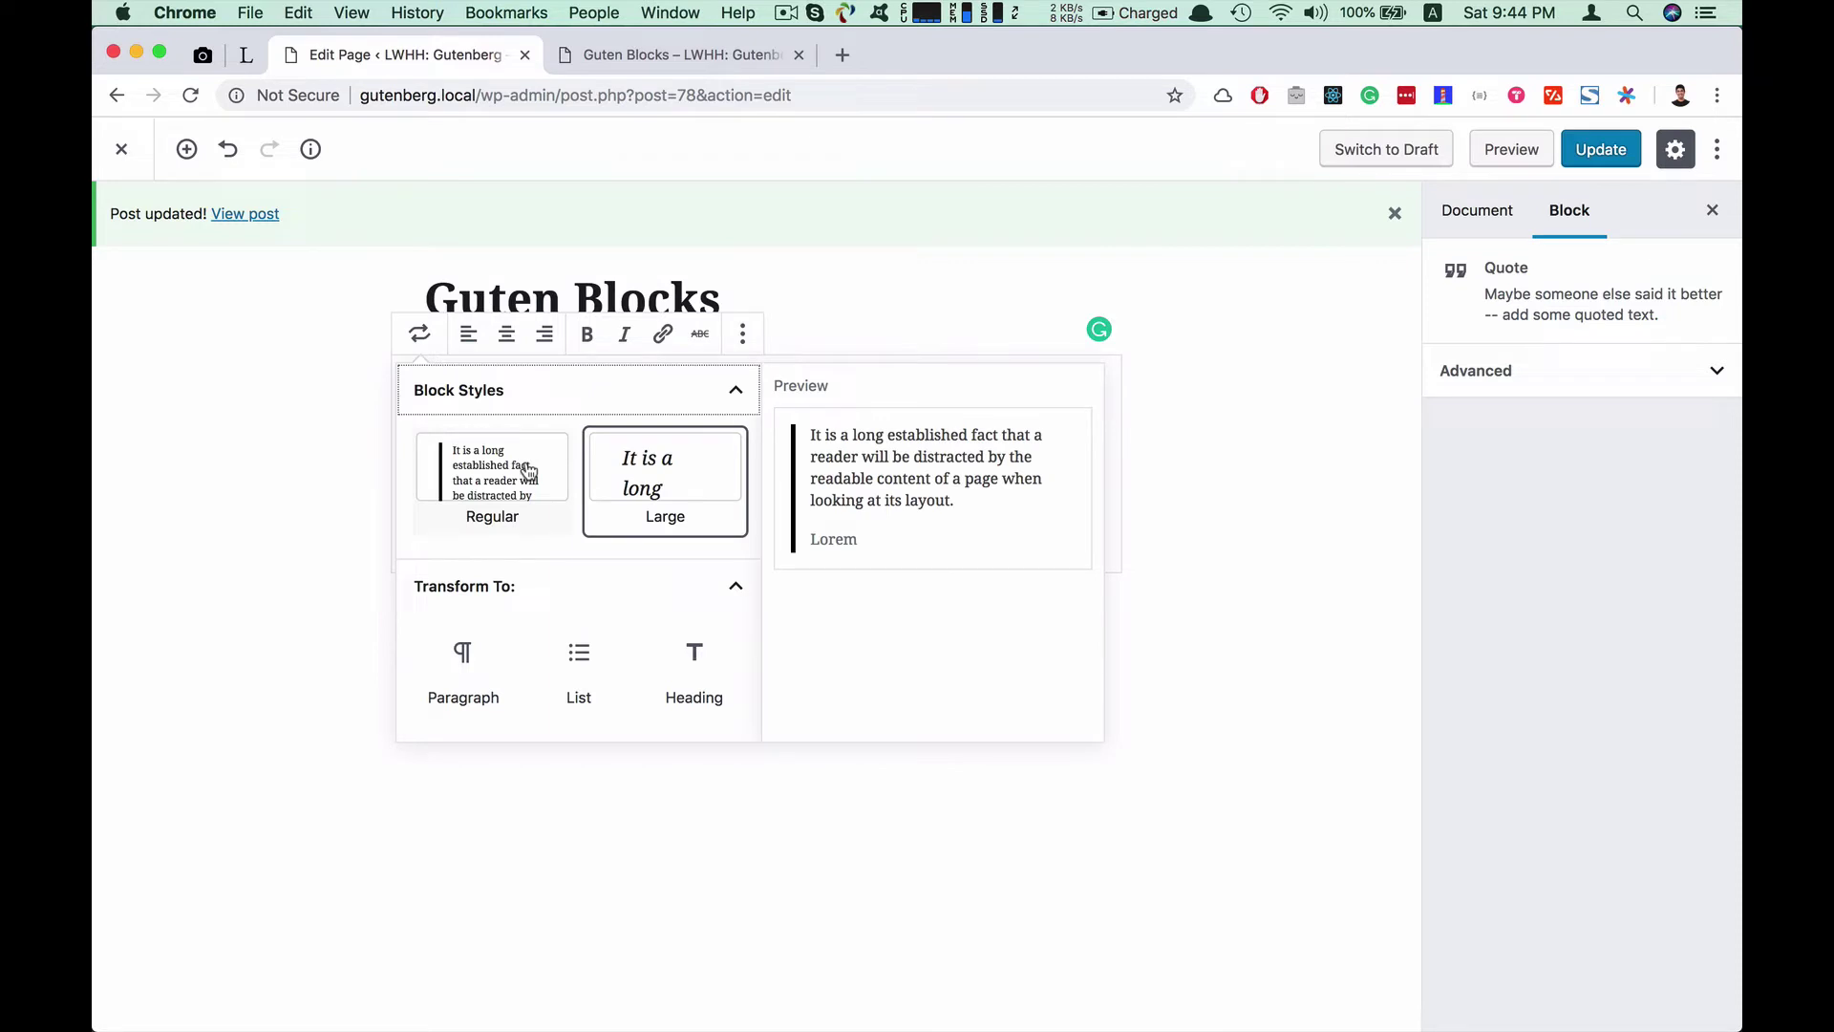
click(304, 485)
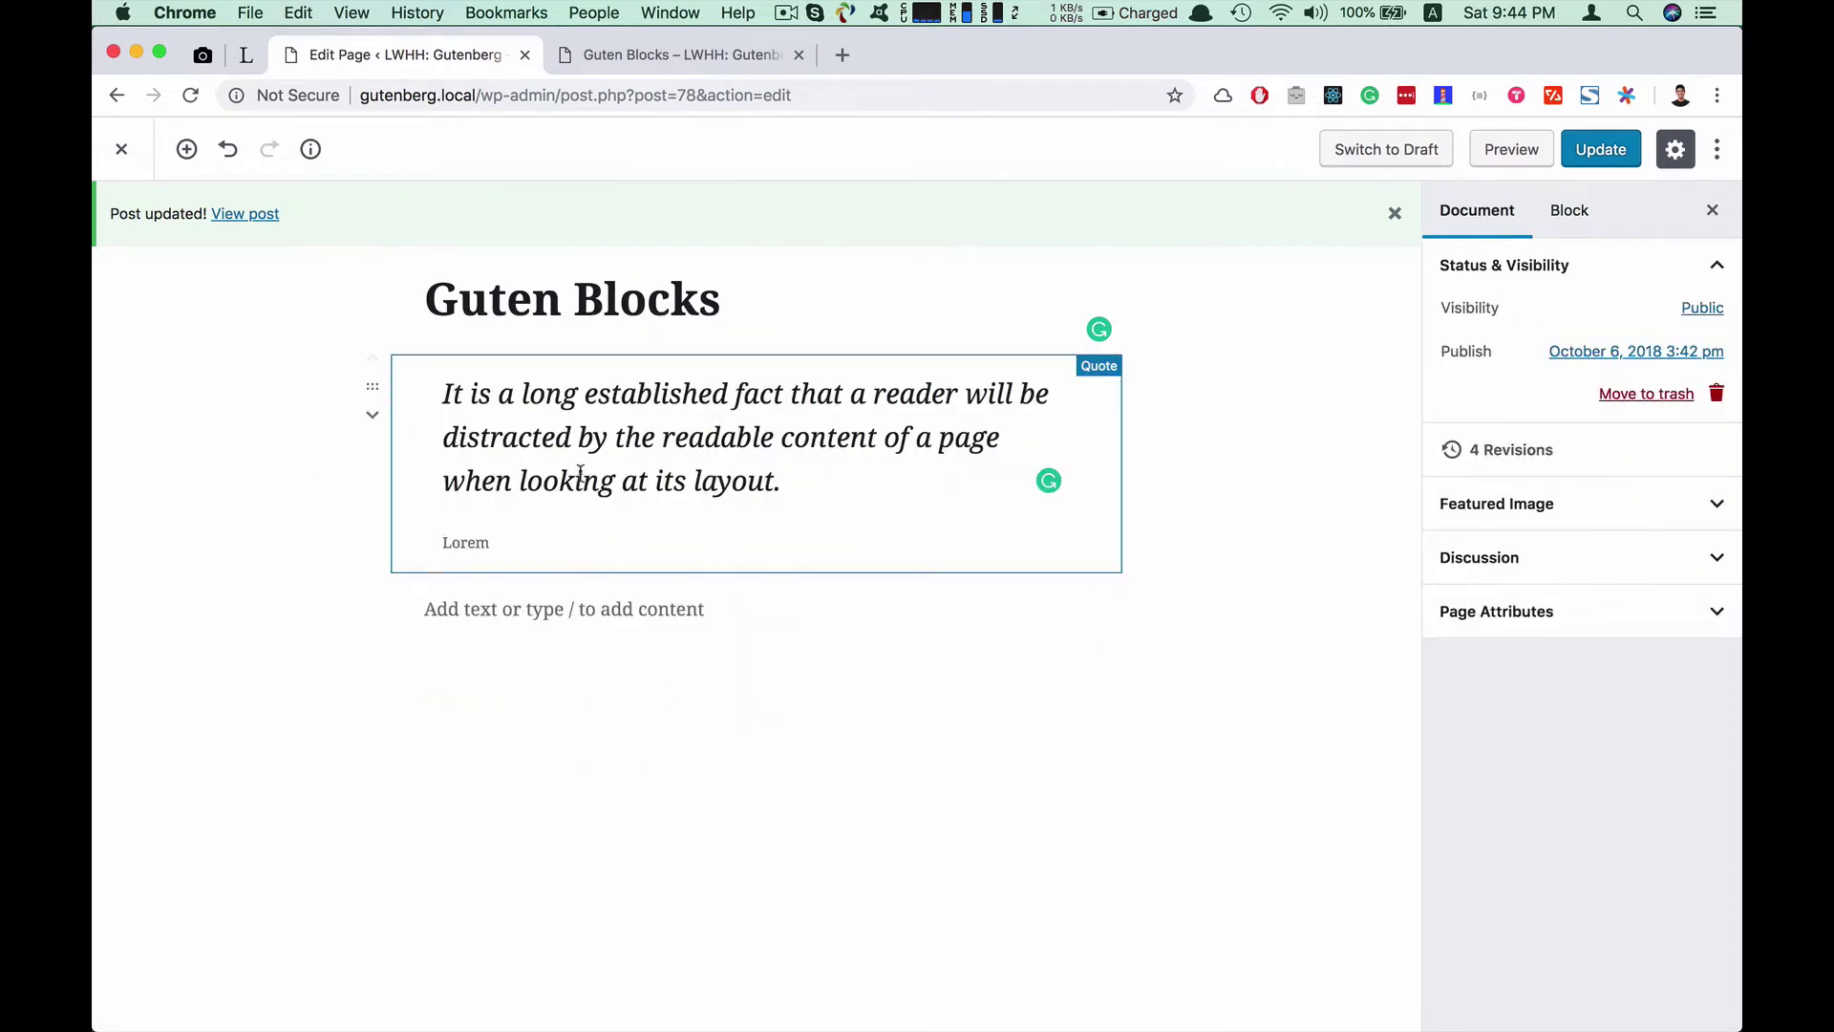
click(721, 58)
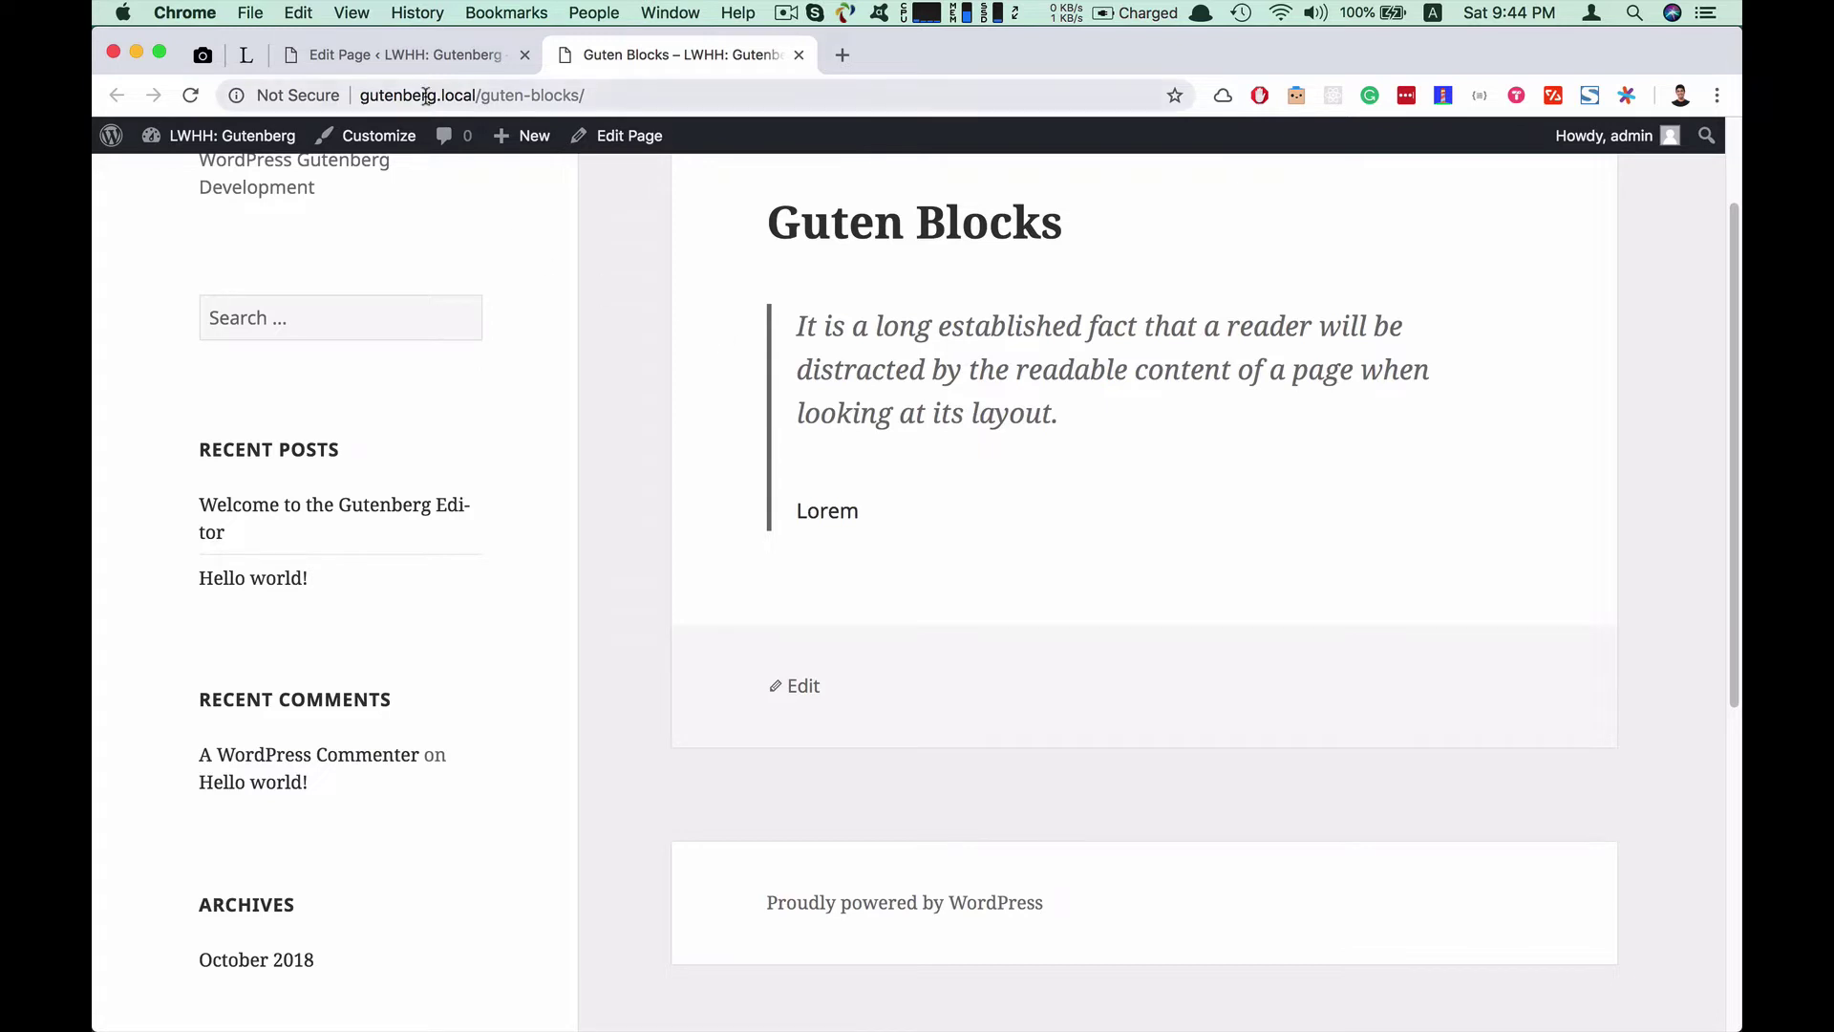
click(413, 61)
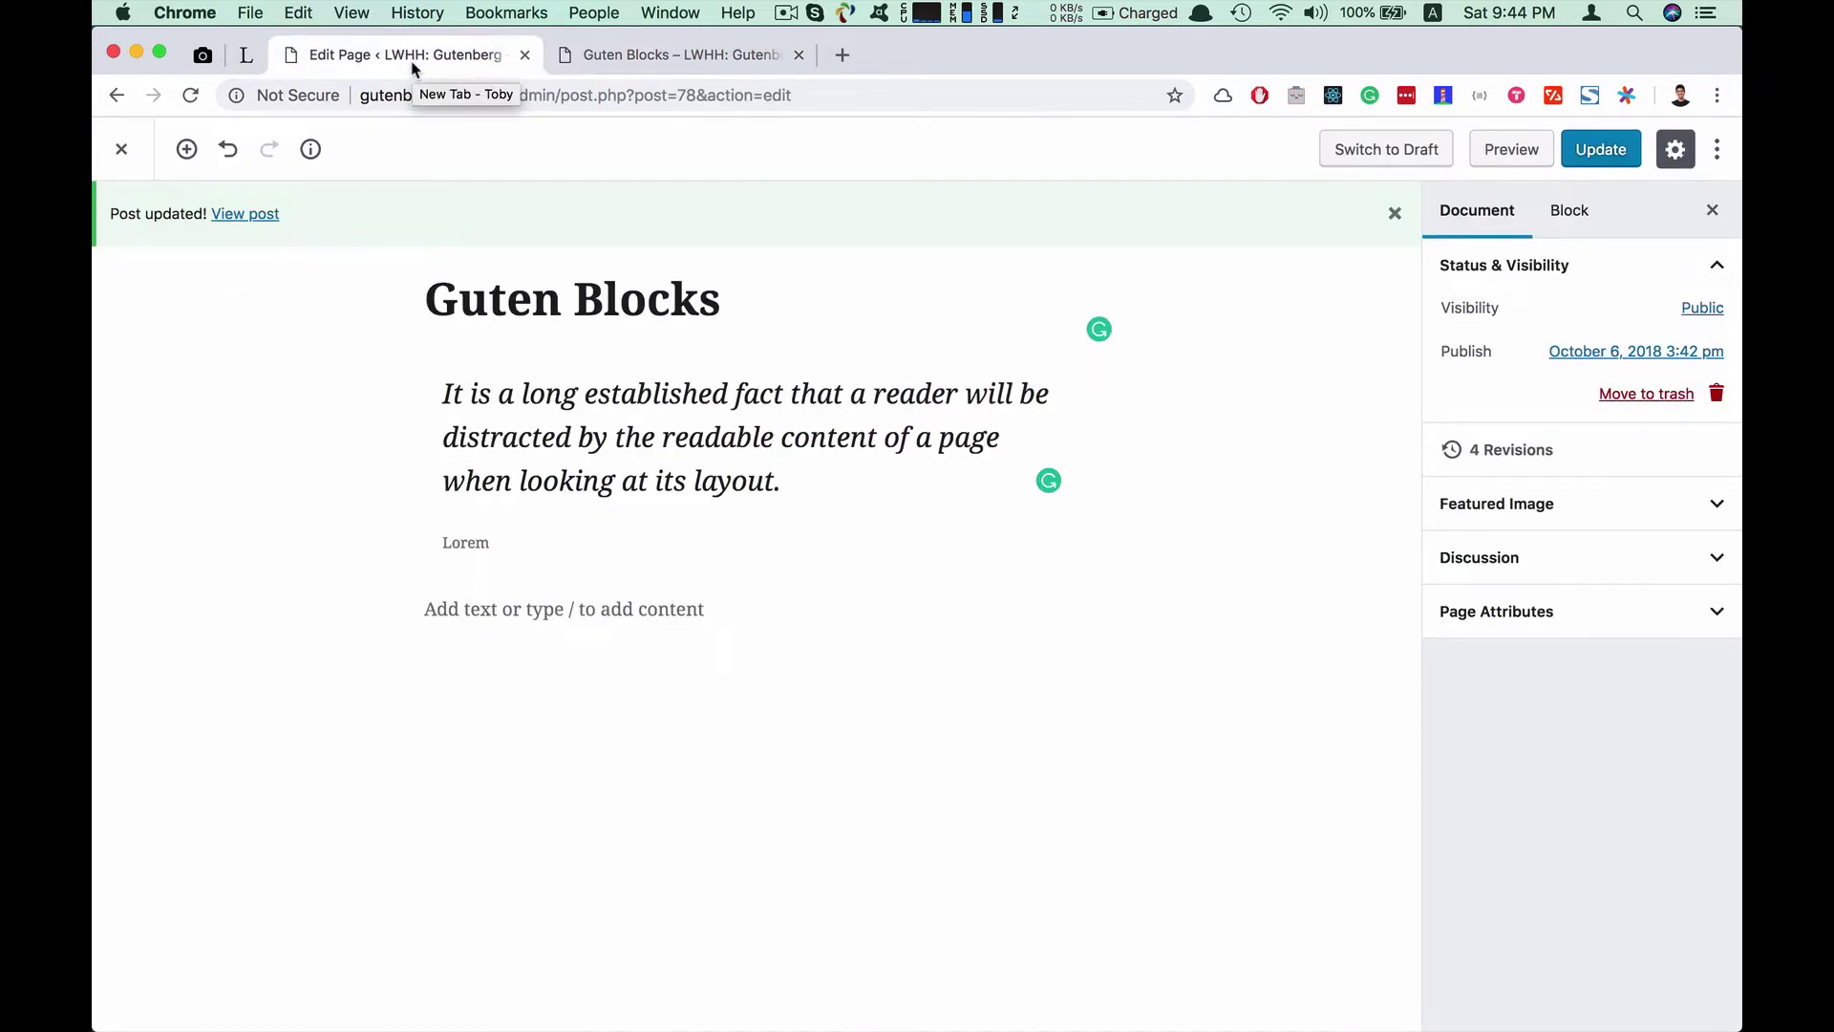
Remove the quote block from the page and place the cursor in the empty paragraph
click(553, 426)
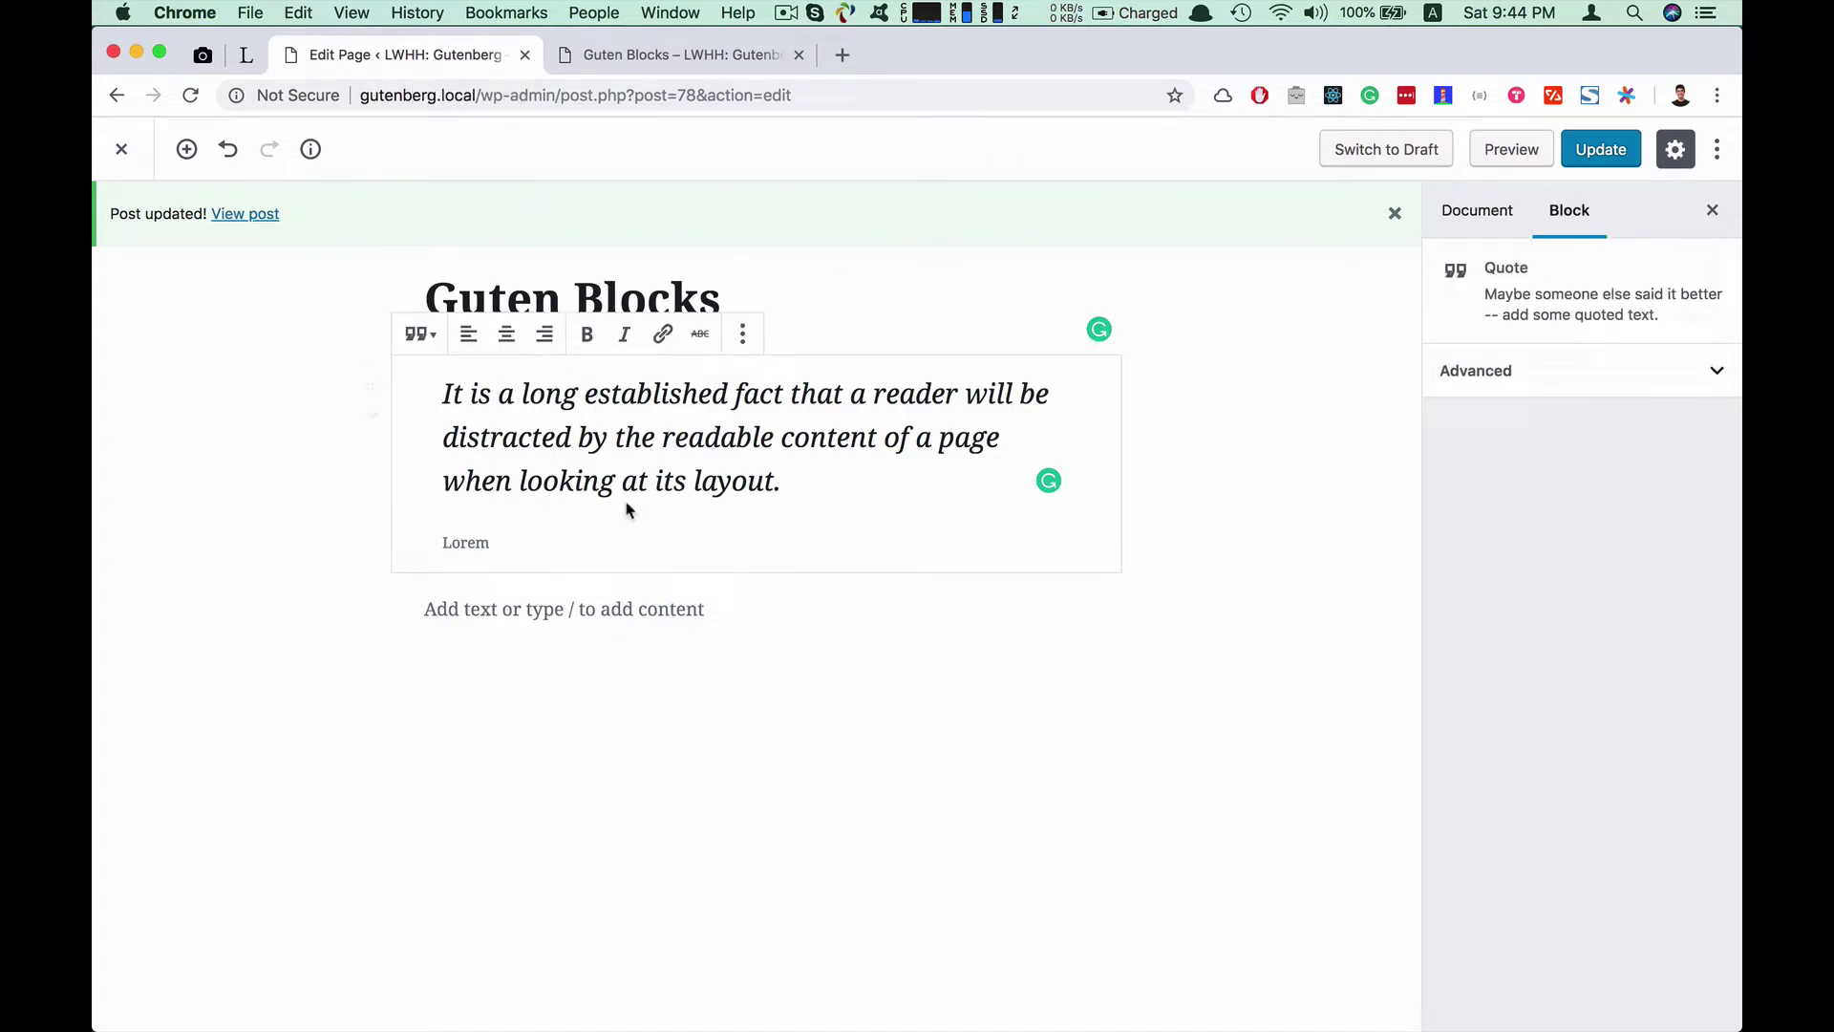
click(743, 335)
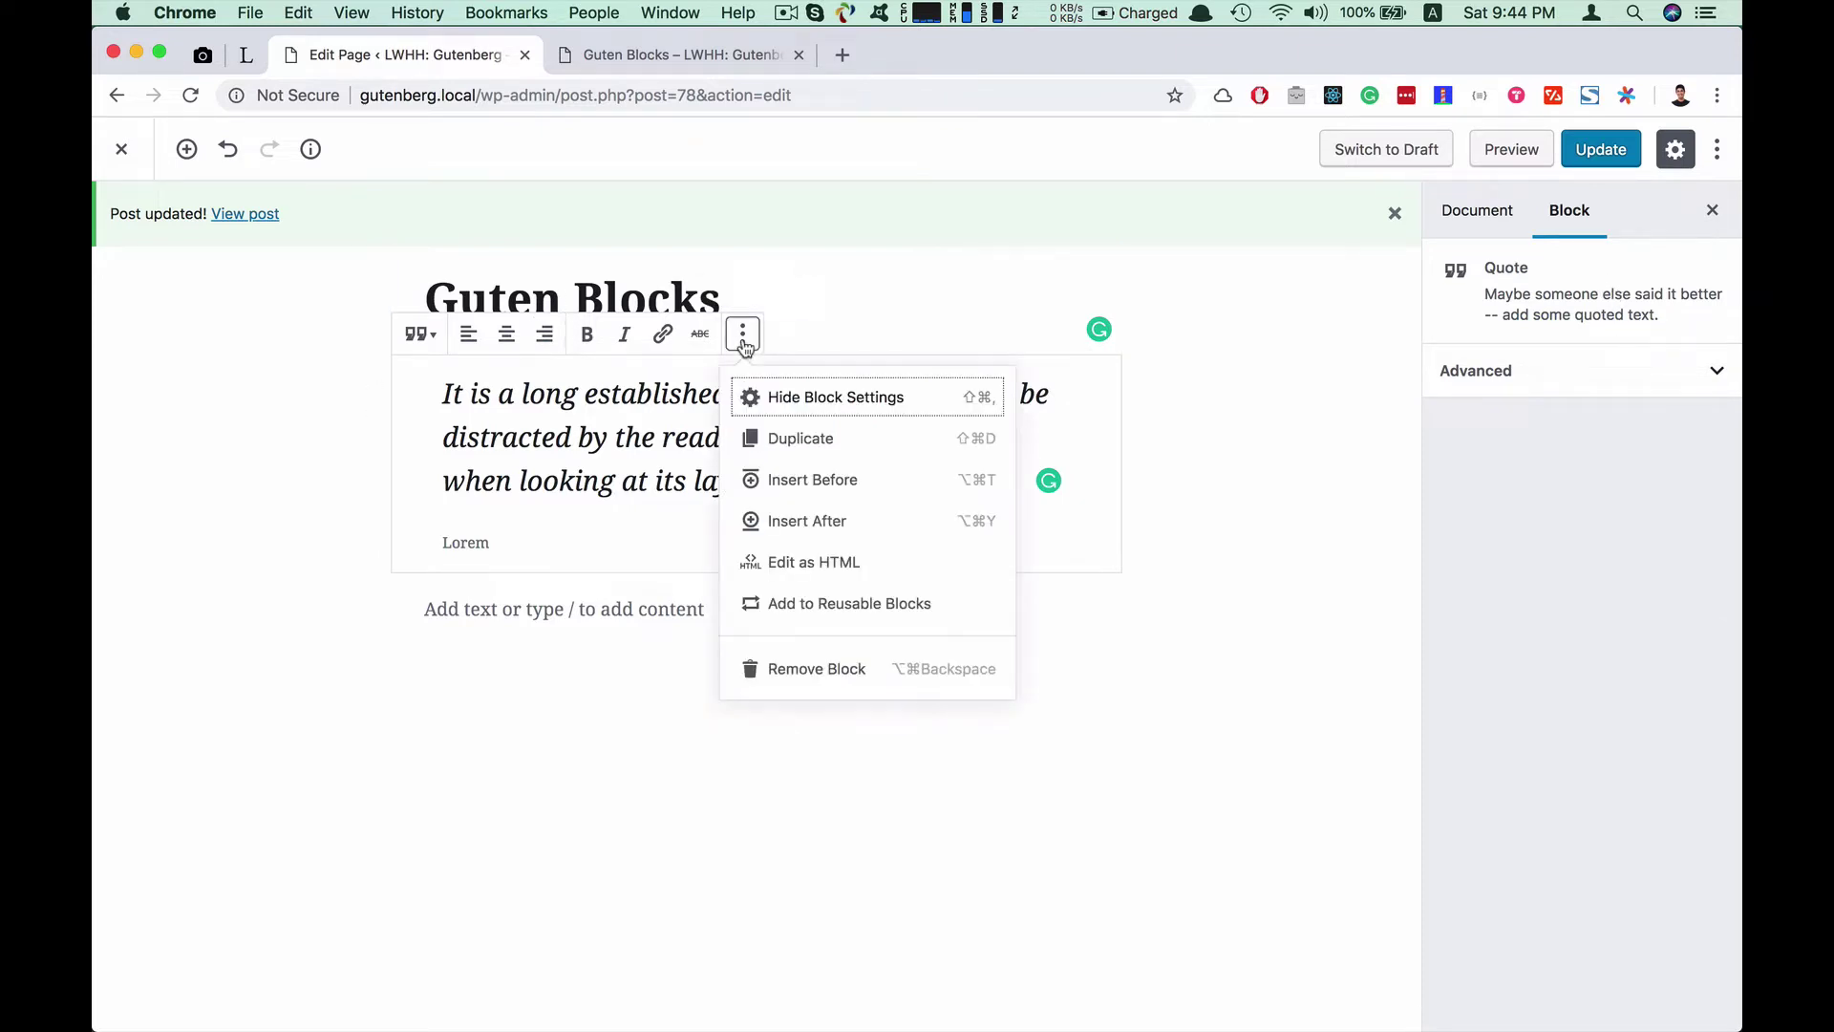
click(808, 670)
click(427, 418)
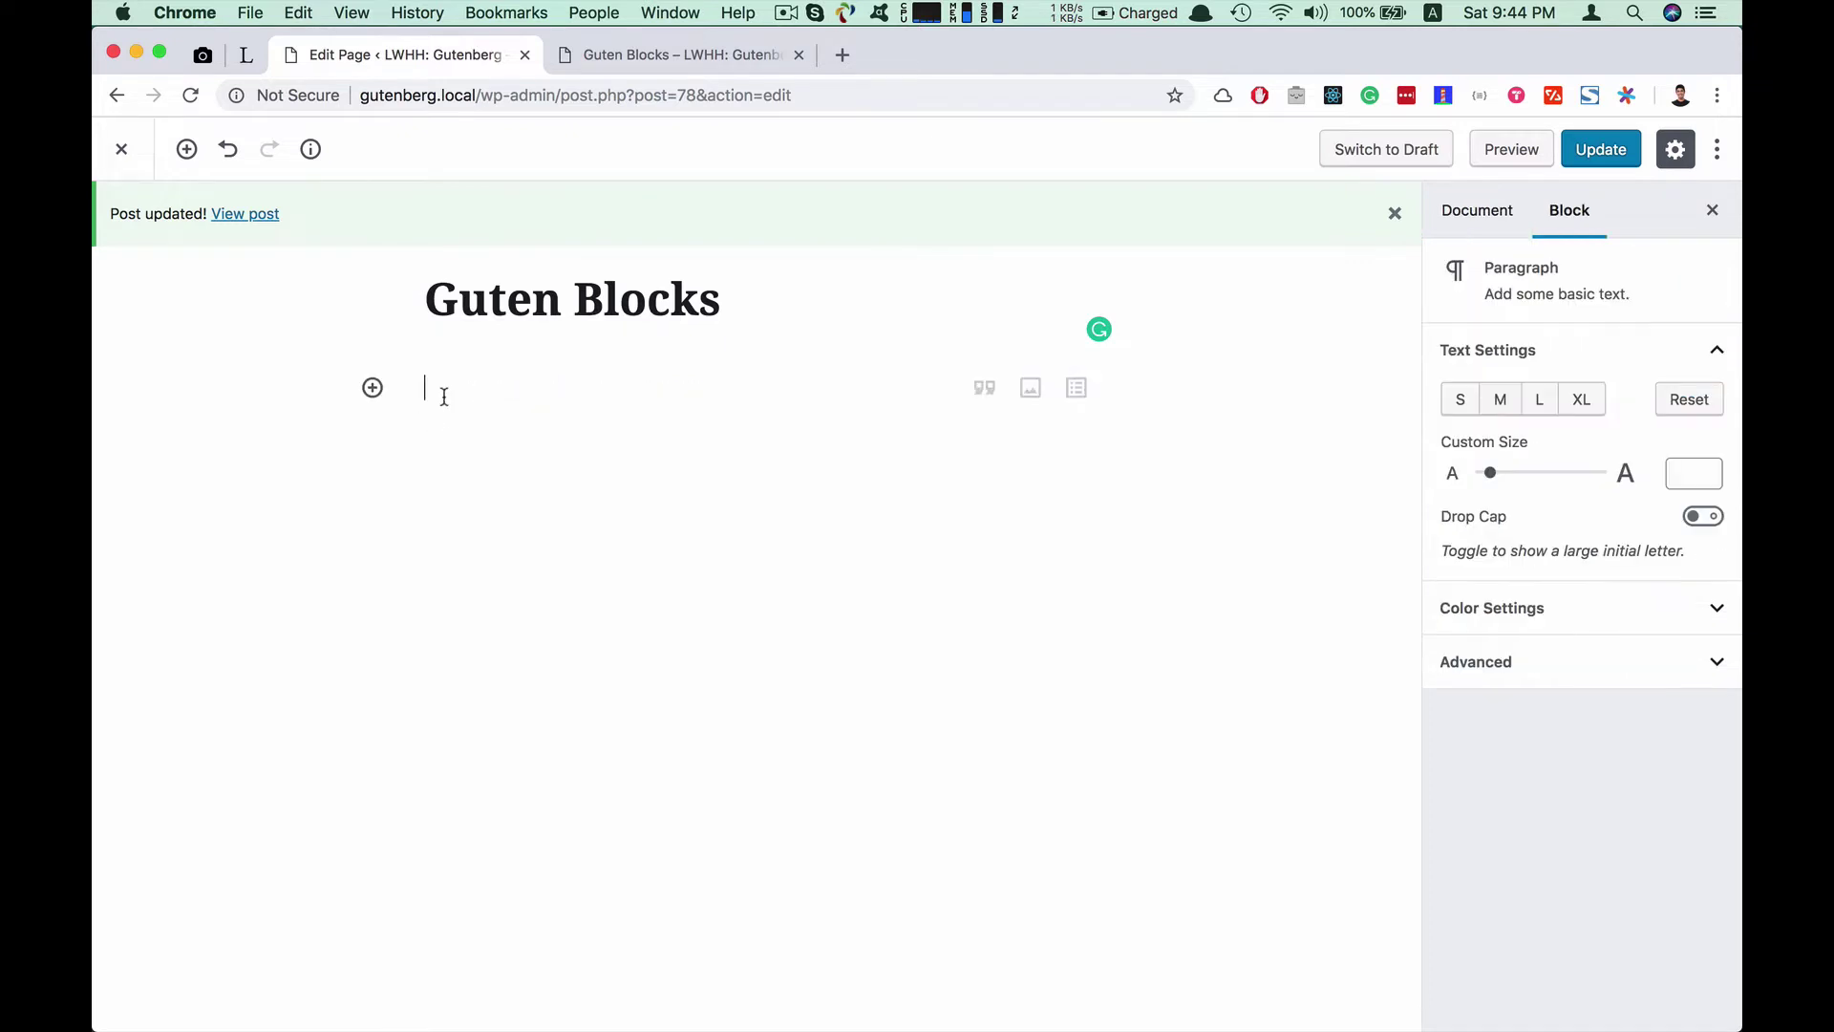
Add an Image block and fill it with the media library photo of the tabby cat lying on a sofa
click(373, 388)
click(744, 531)
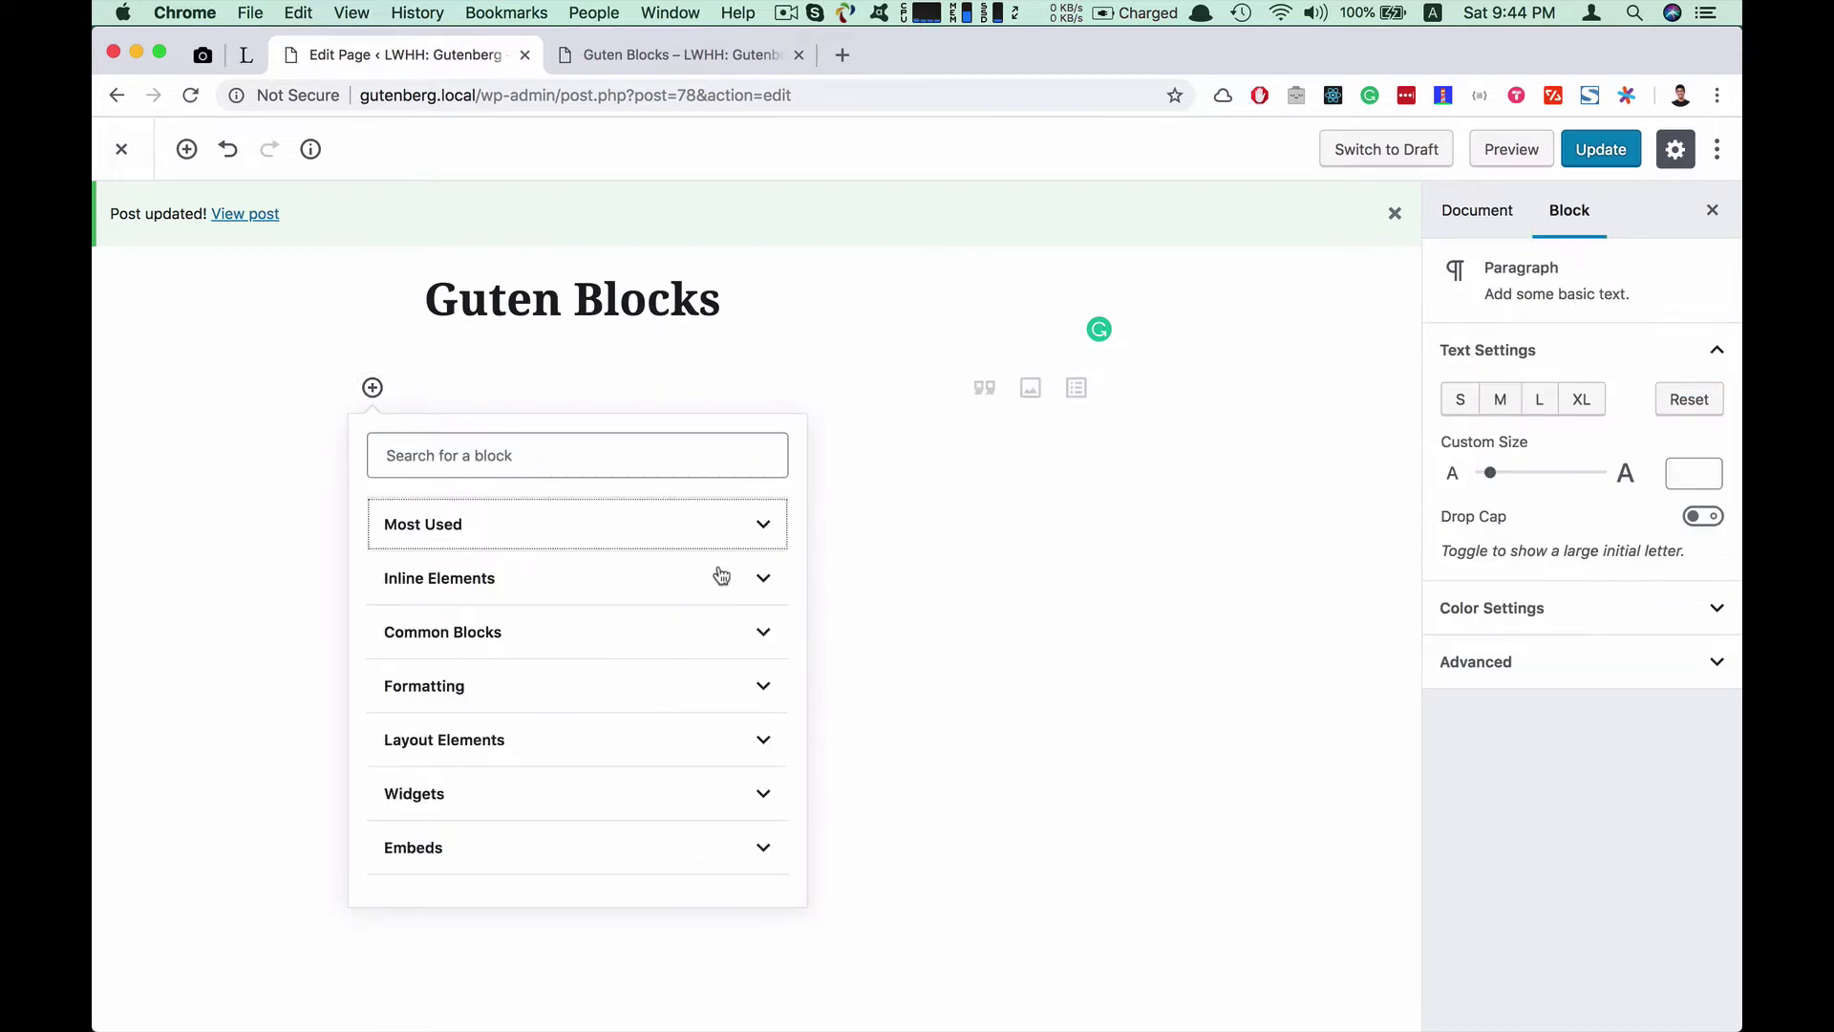
click(766, 619)
click(714, 635)
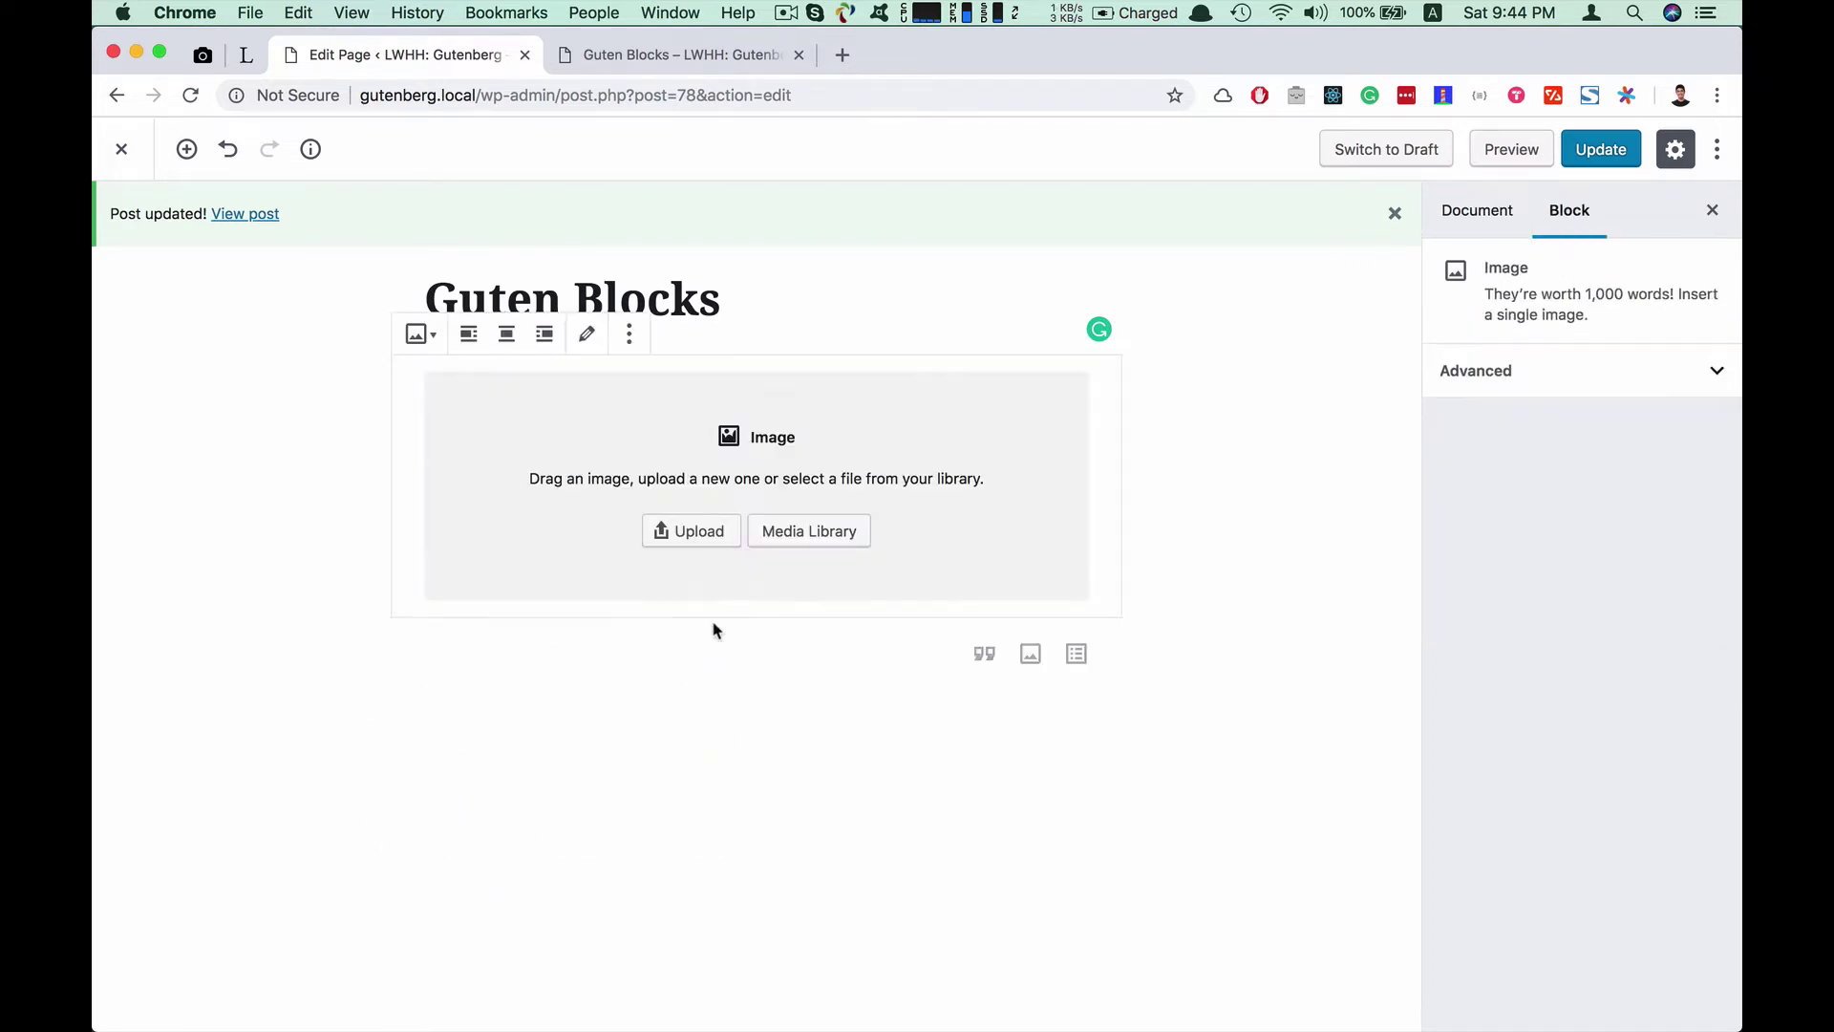
click(800, 535)
click(413, 409)
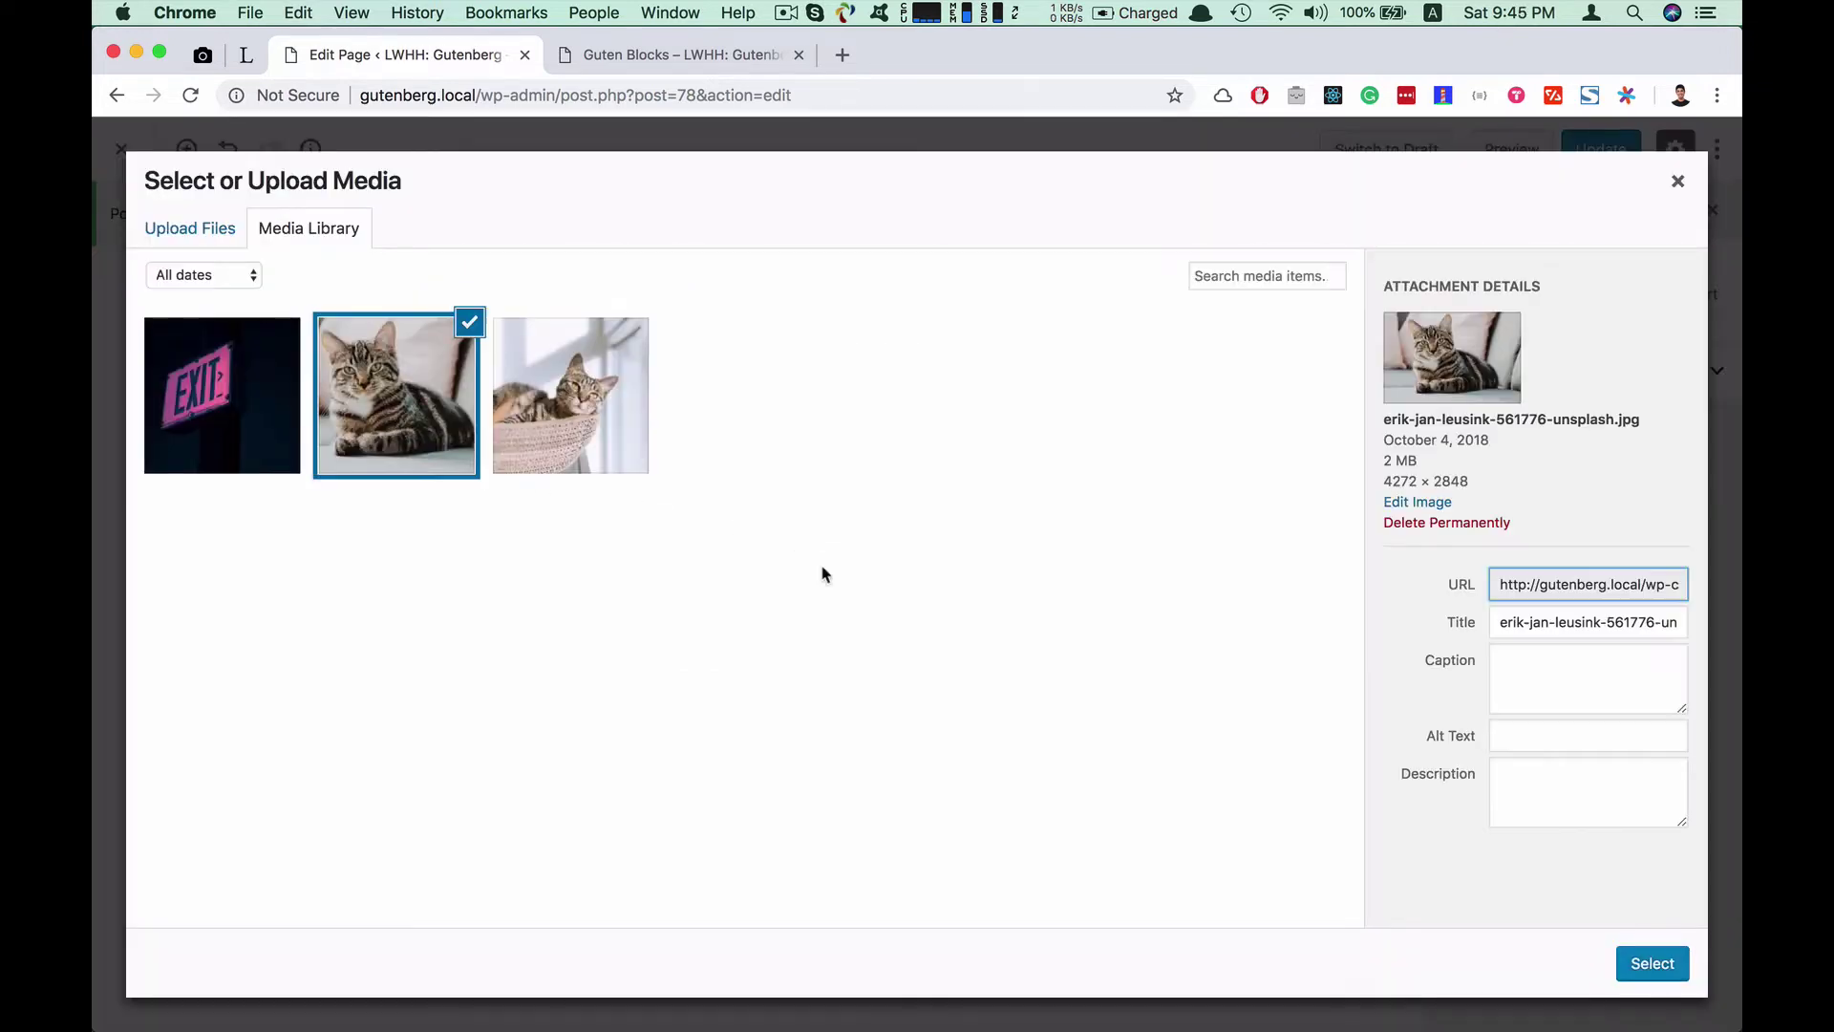
click(1662, 960)
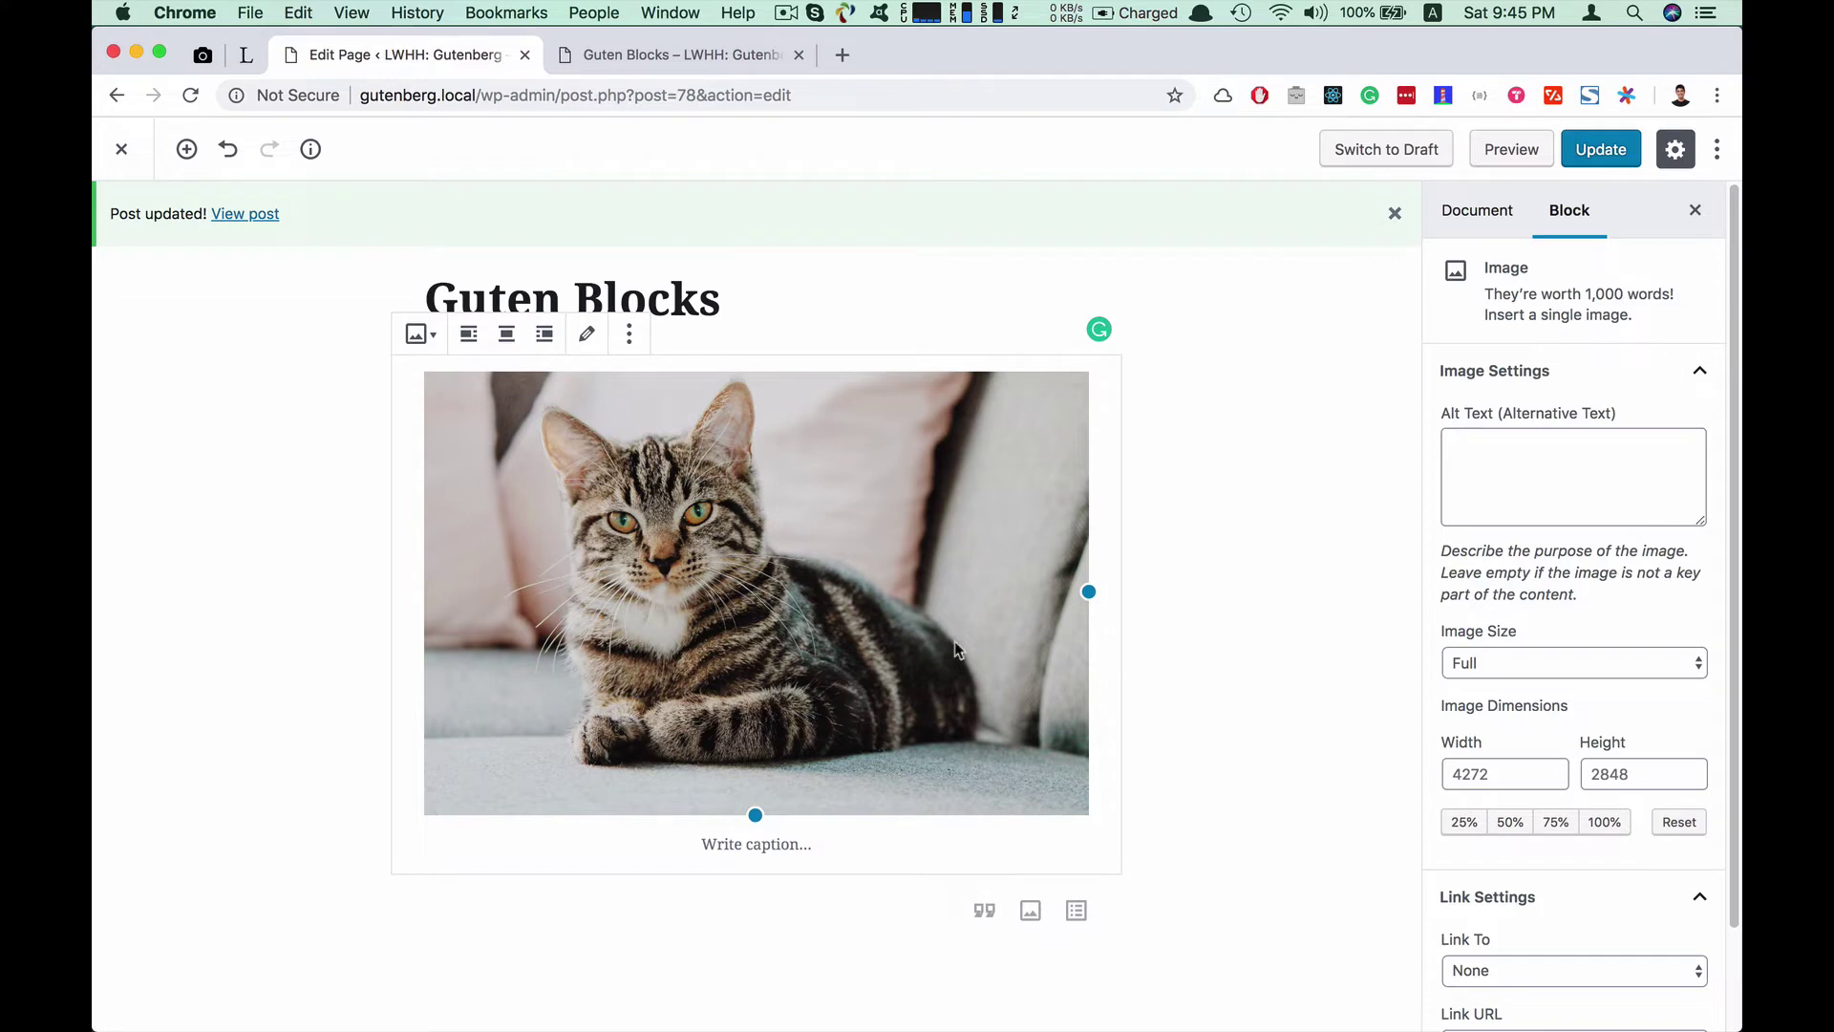
Center the cat image and scale it down to about 444 by 295 pixels
drag(1089, 592, 1061, 645)
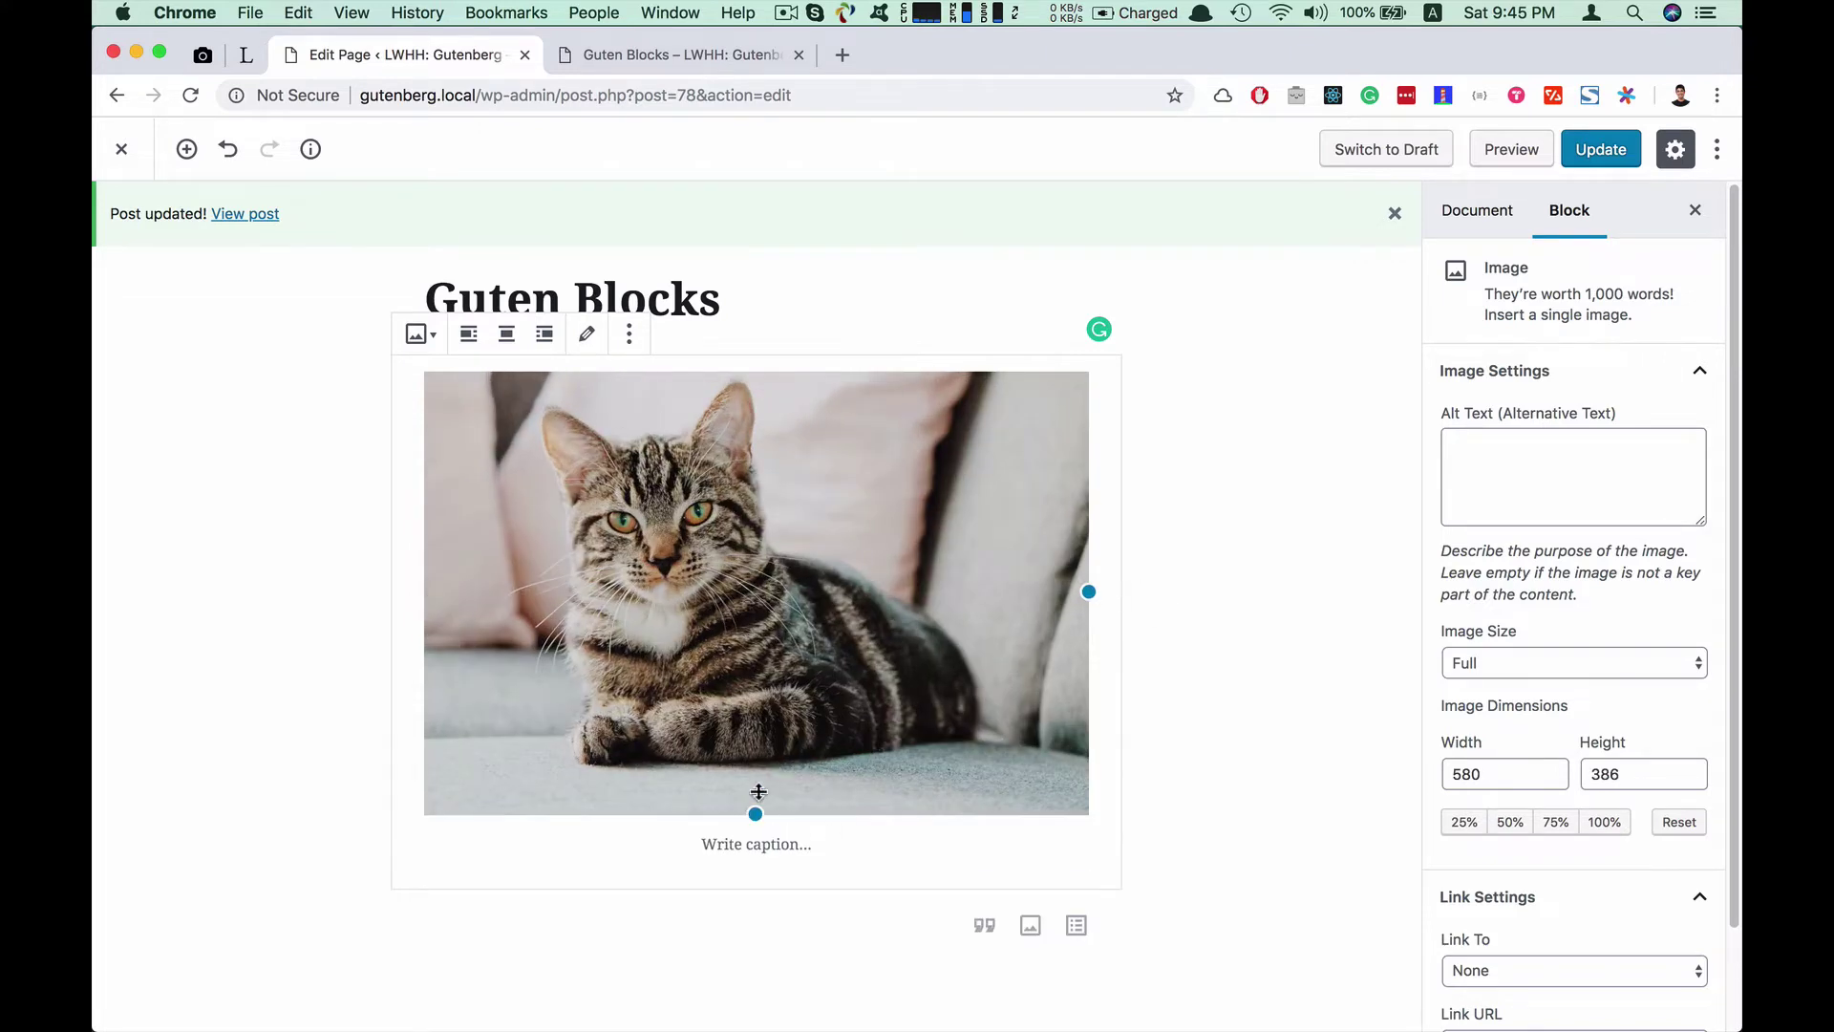
drag(754, 812, 769, 745)
click(506, 334)
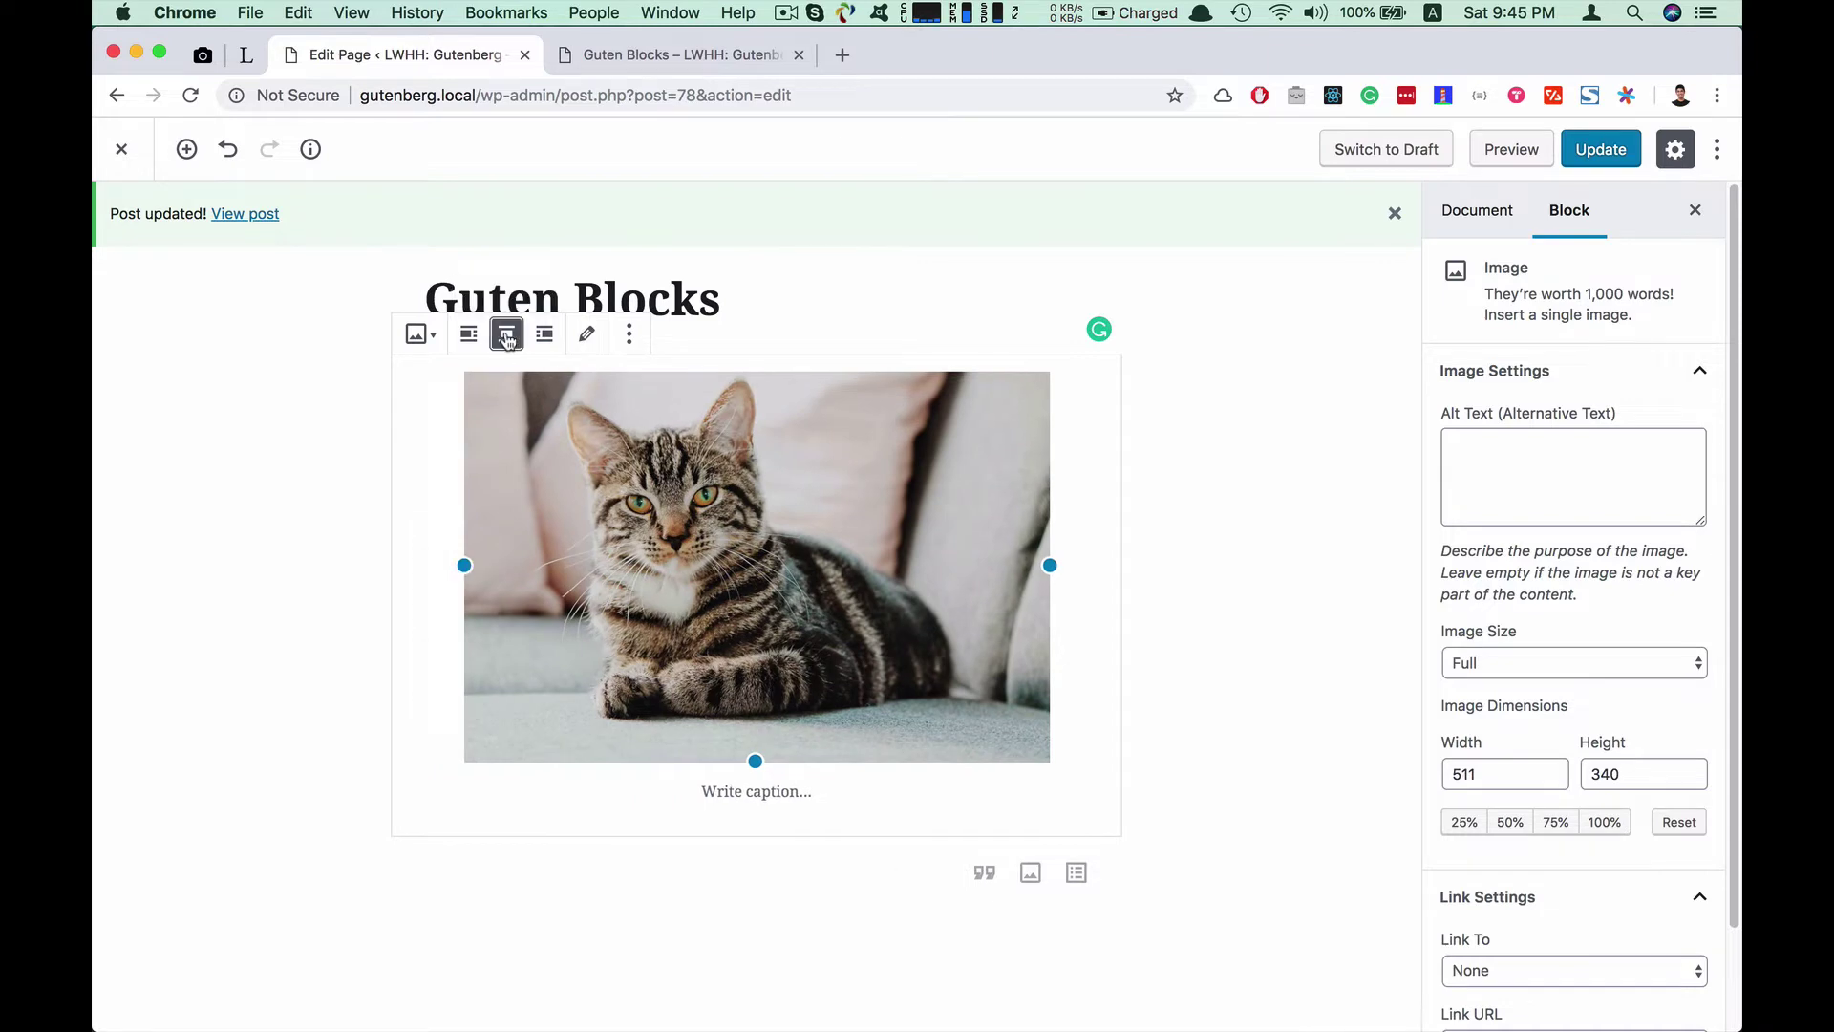
drag(465, 565, 541, 496)
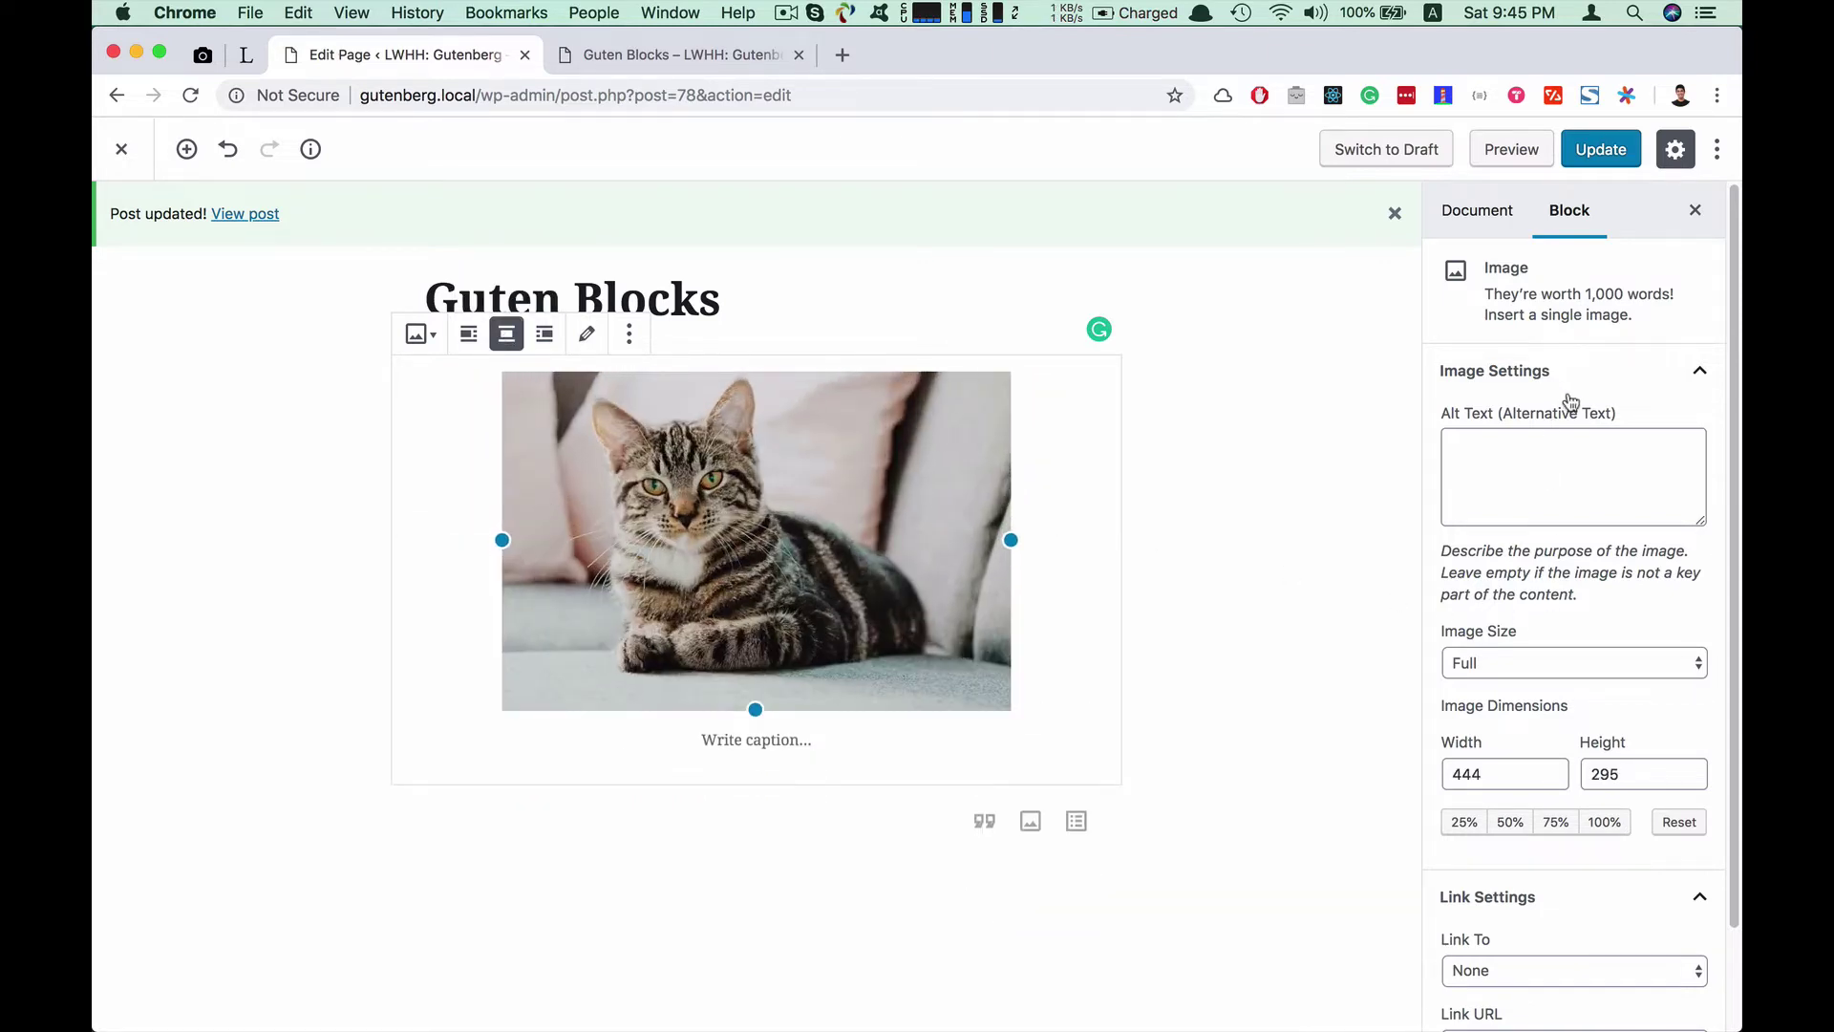
Examine the image block's alt text, image size options, dimensions and link URL settings
scroll(1577, 487, down, 2)
click(1548, 373)
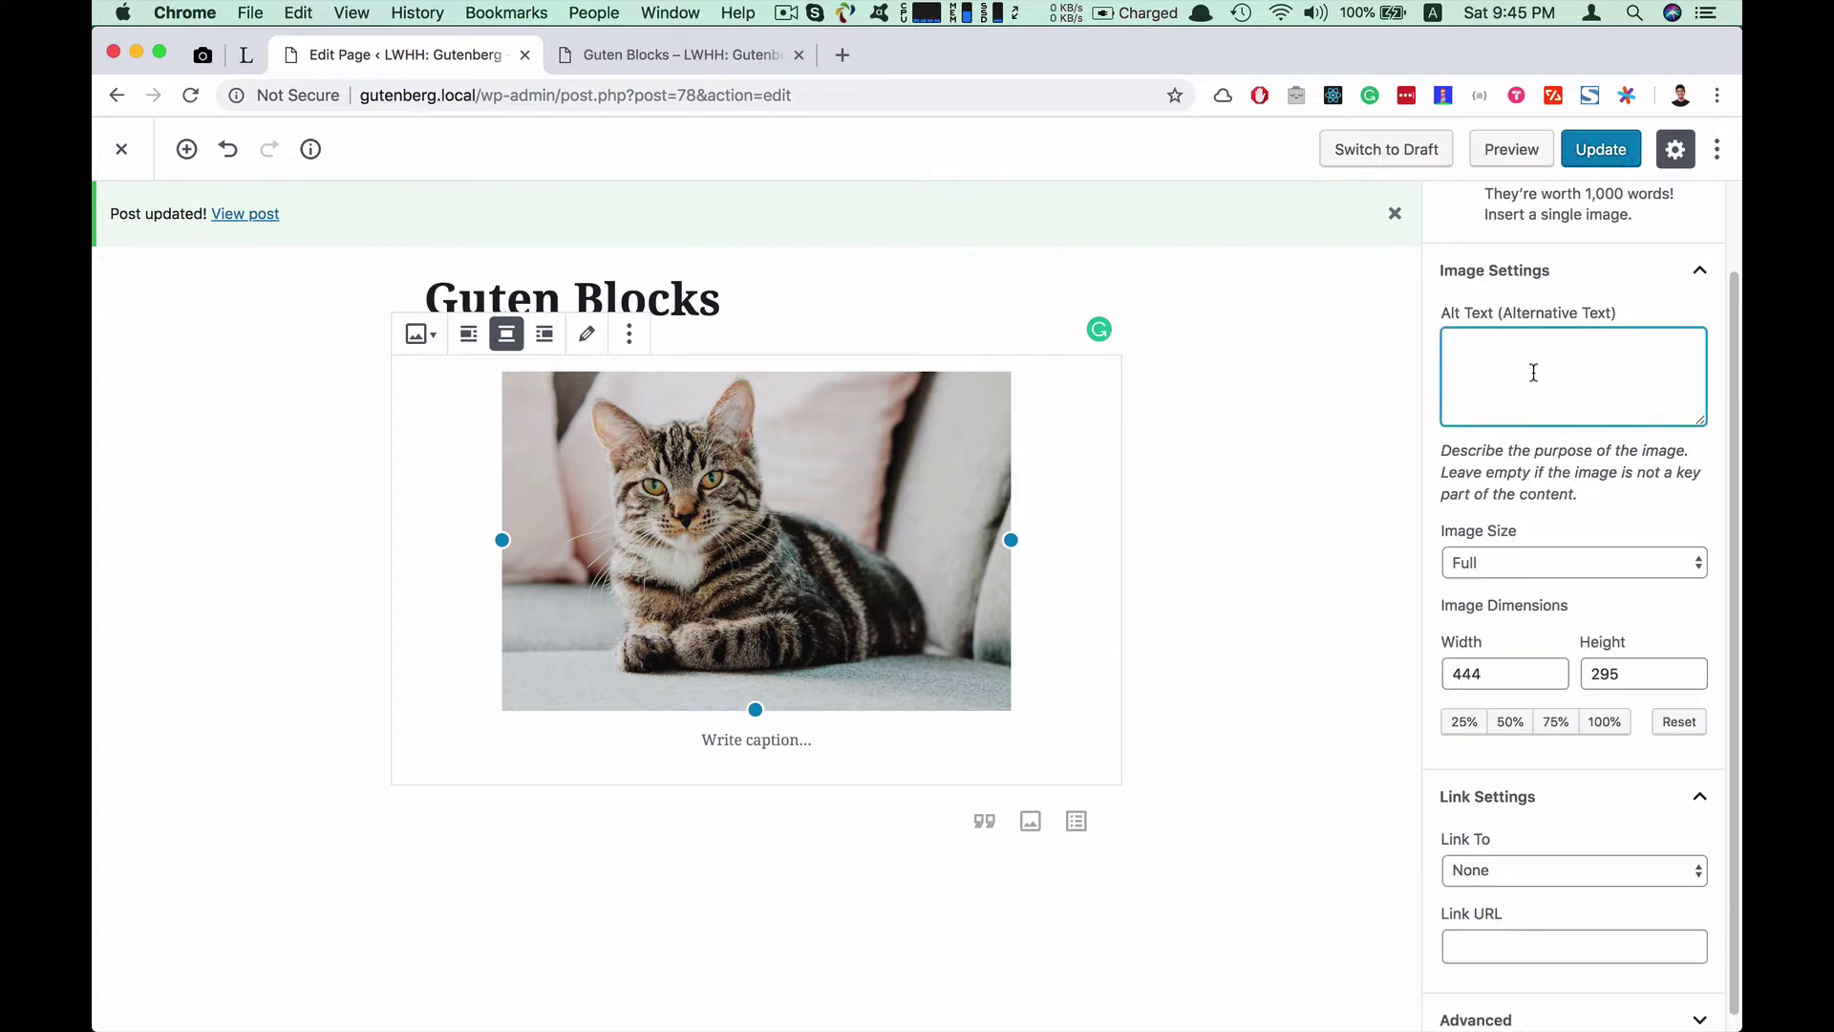
scroll(1567, 483, down, 1)
click(1483, 544)
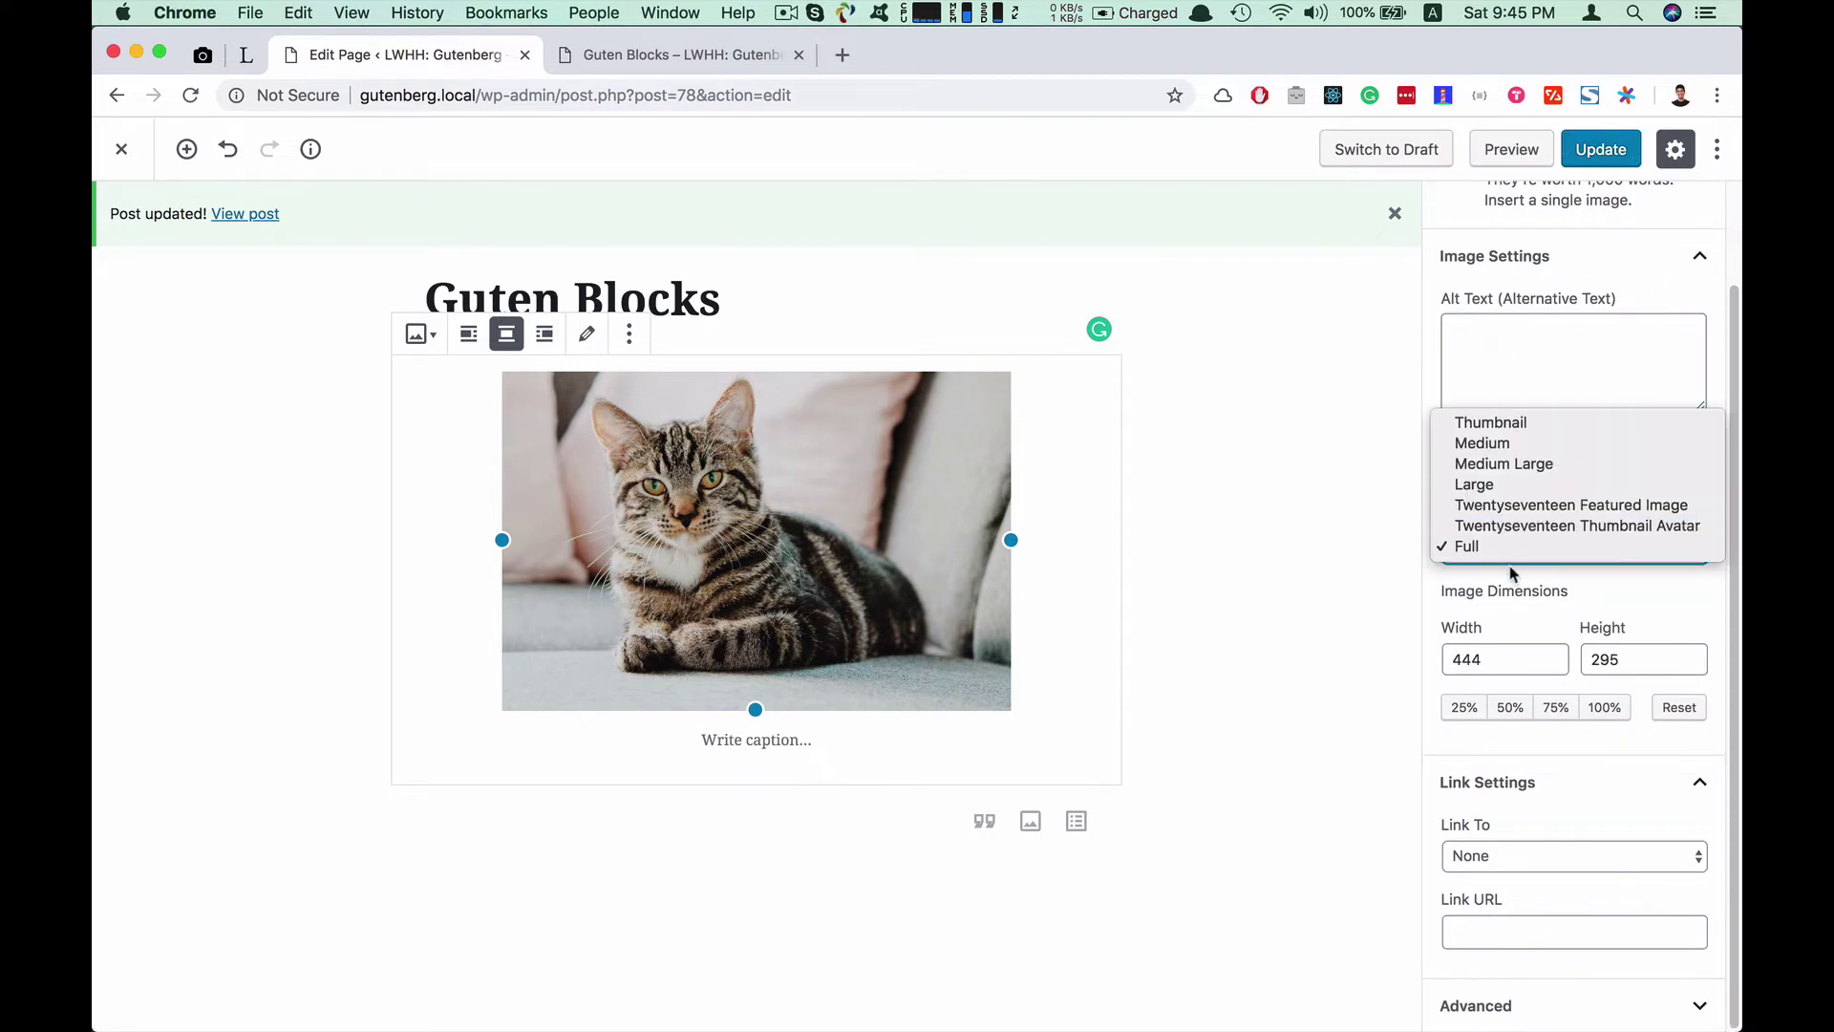
click(1662, 592)
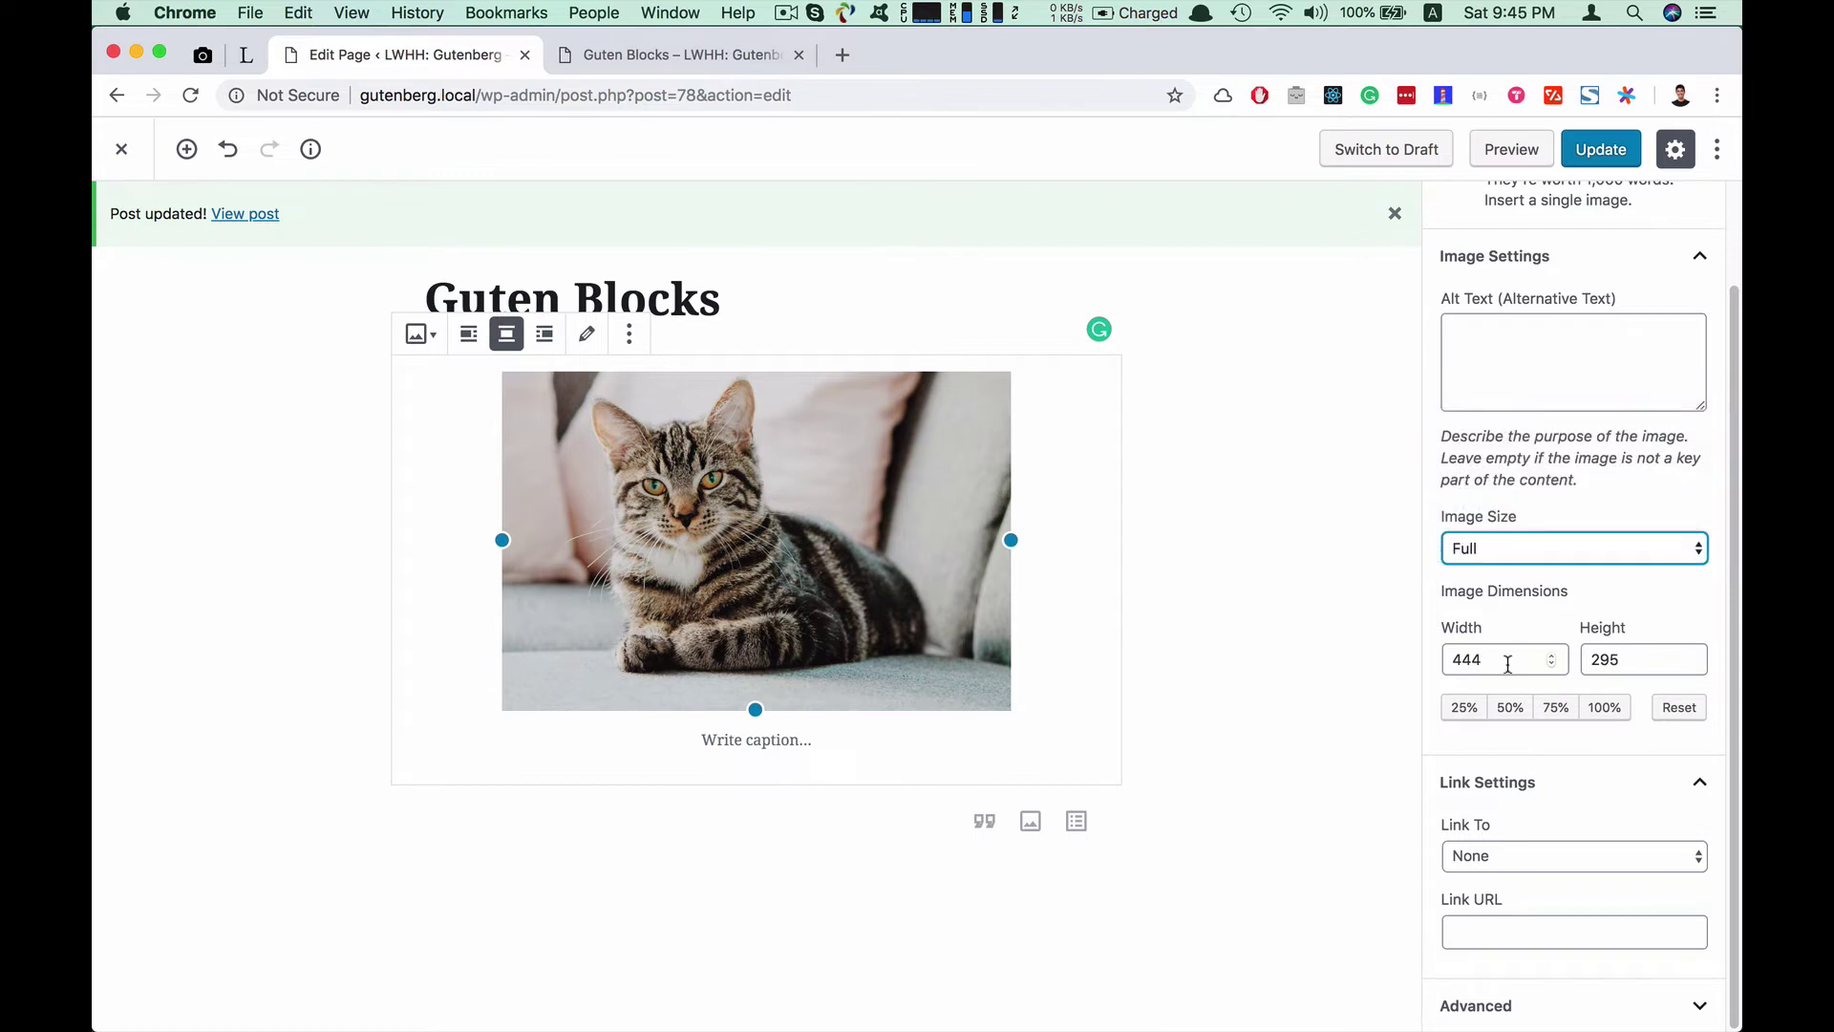
click(1504, 659)
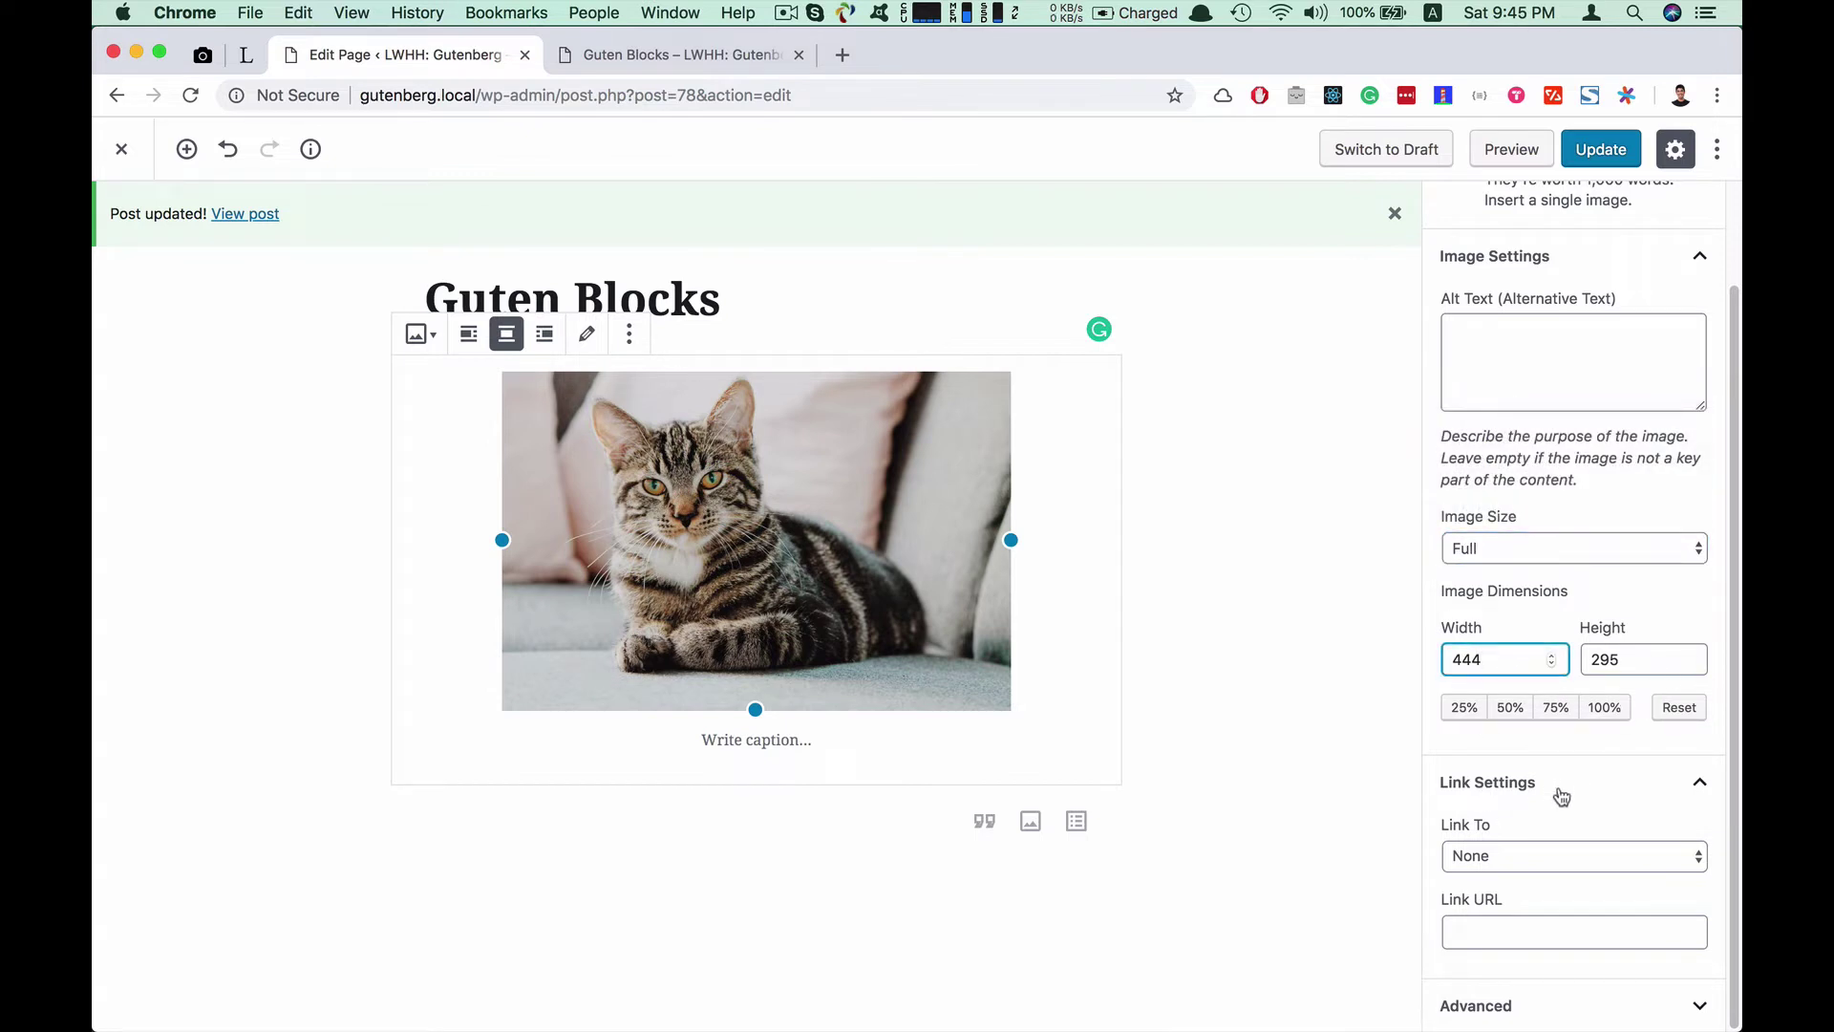
click(1520, 955)
Remove the image block and place the cursor in the empty paragraph
click(630, 336)
click(669, 666)
click(472, 391)
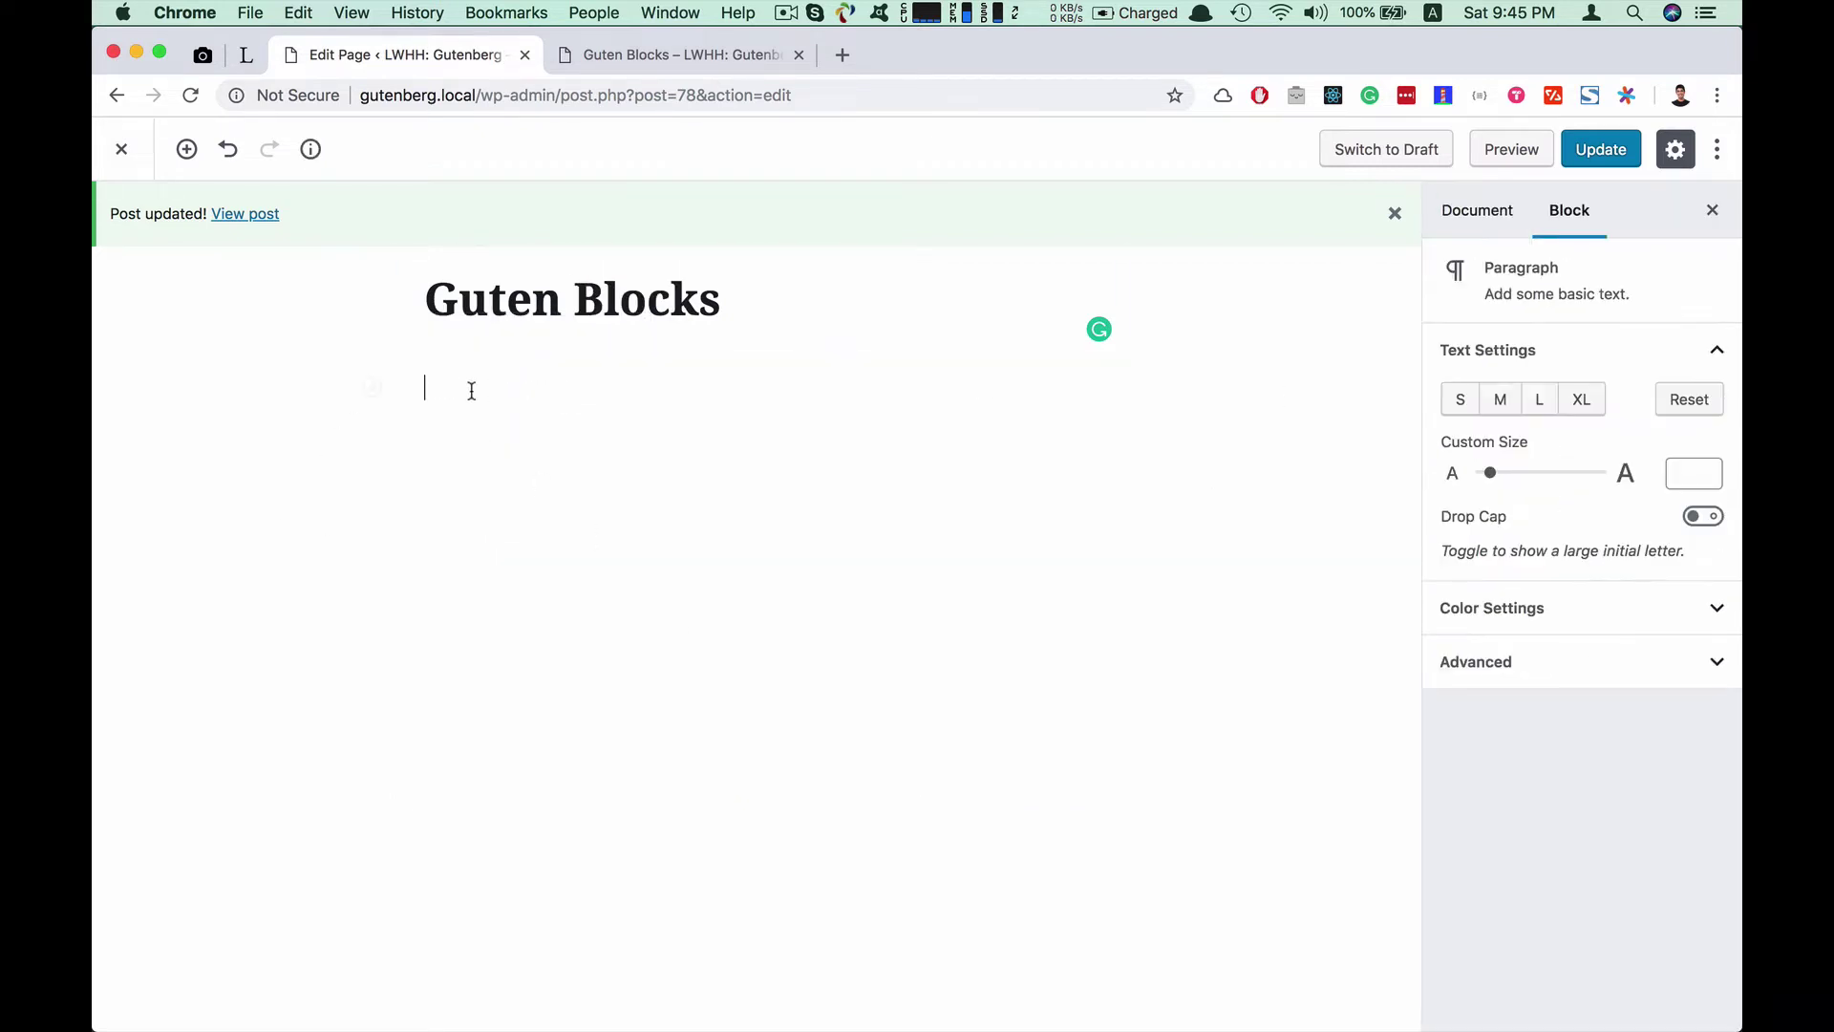
Insert a Gallery block from the common blocks below the Guten Blocks title
click(372, 388)
click(741, 525)
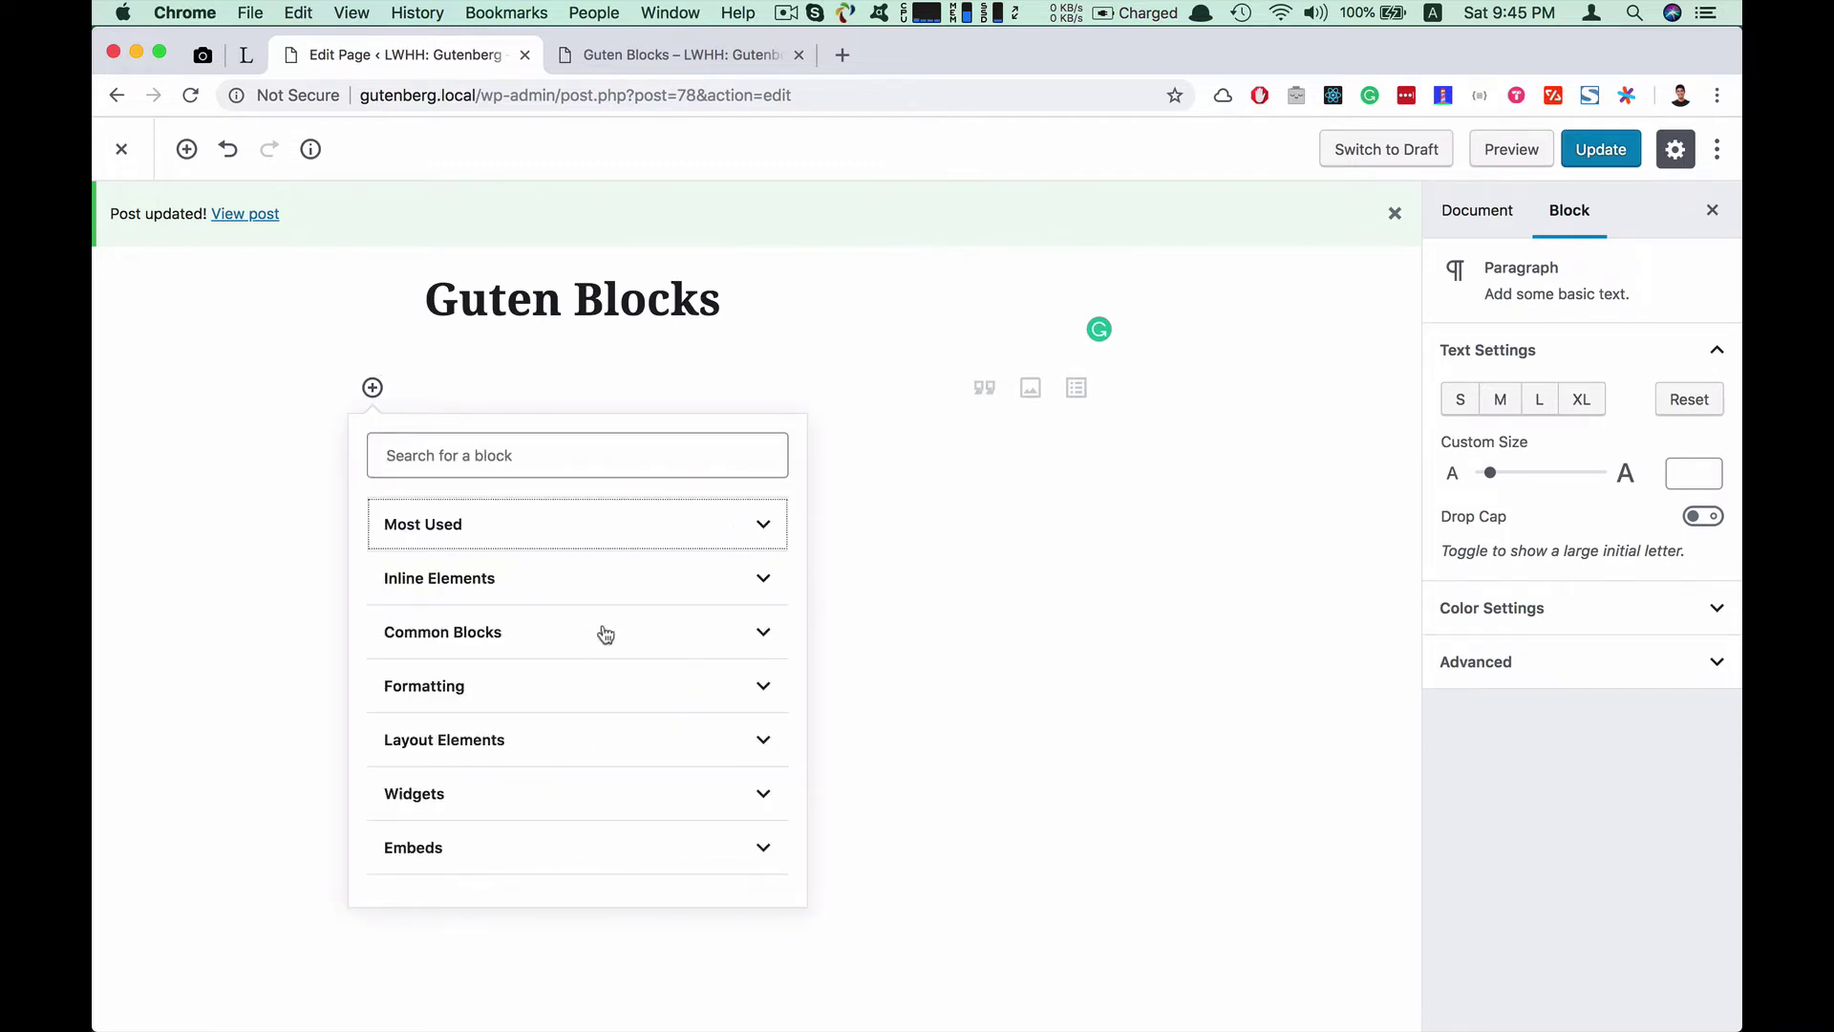
click(786, 645)
scroll(716, 707, down, 1)
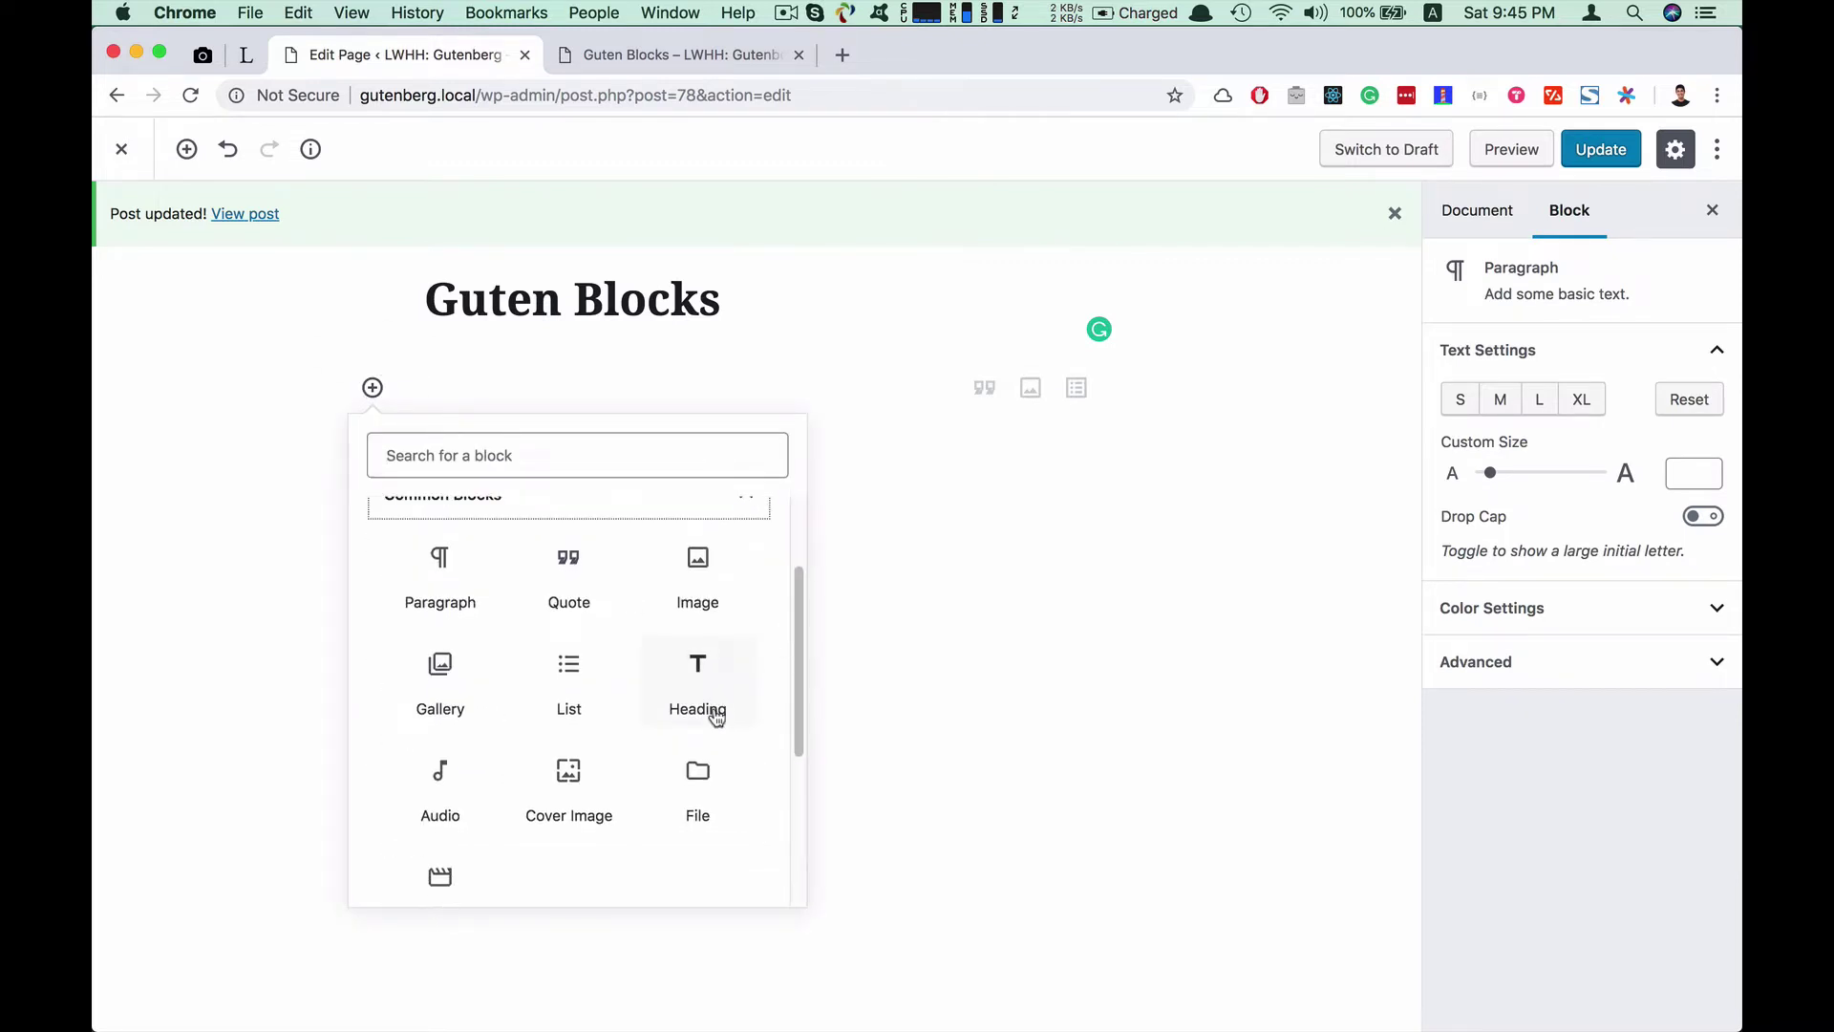
click(439, 683)
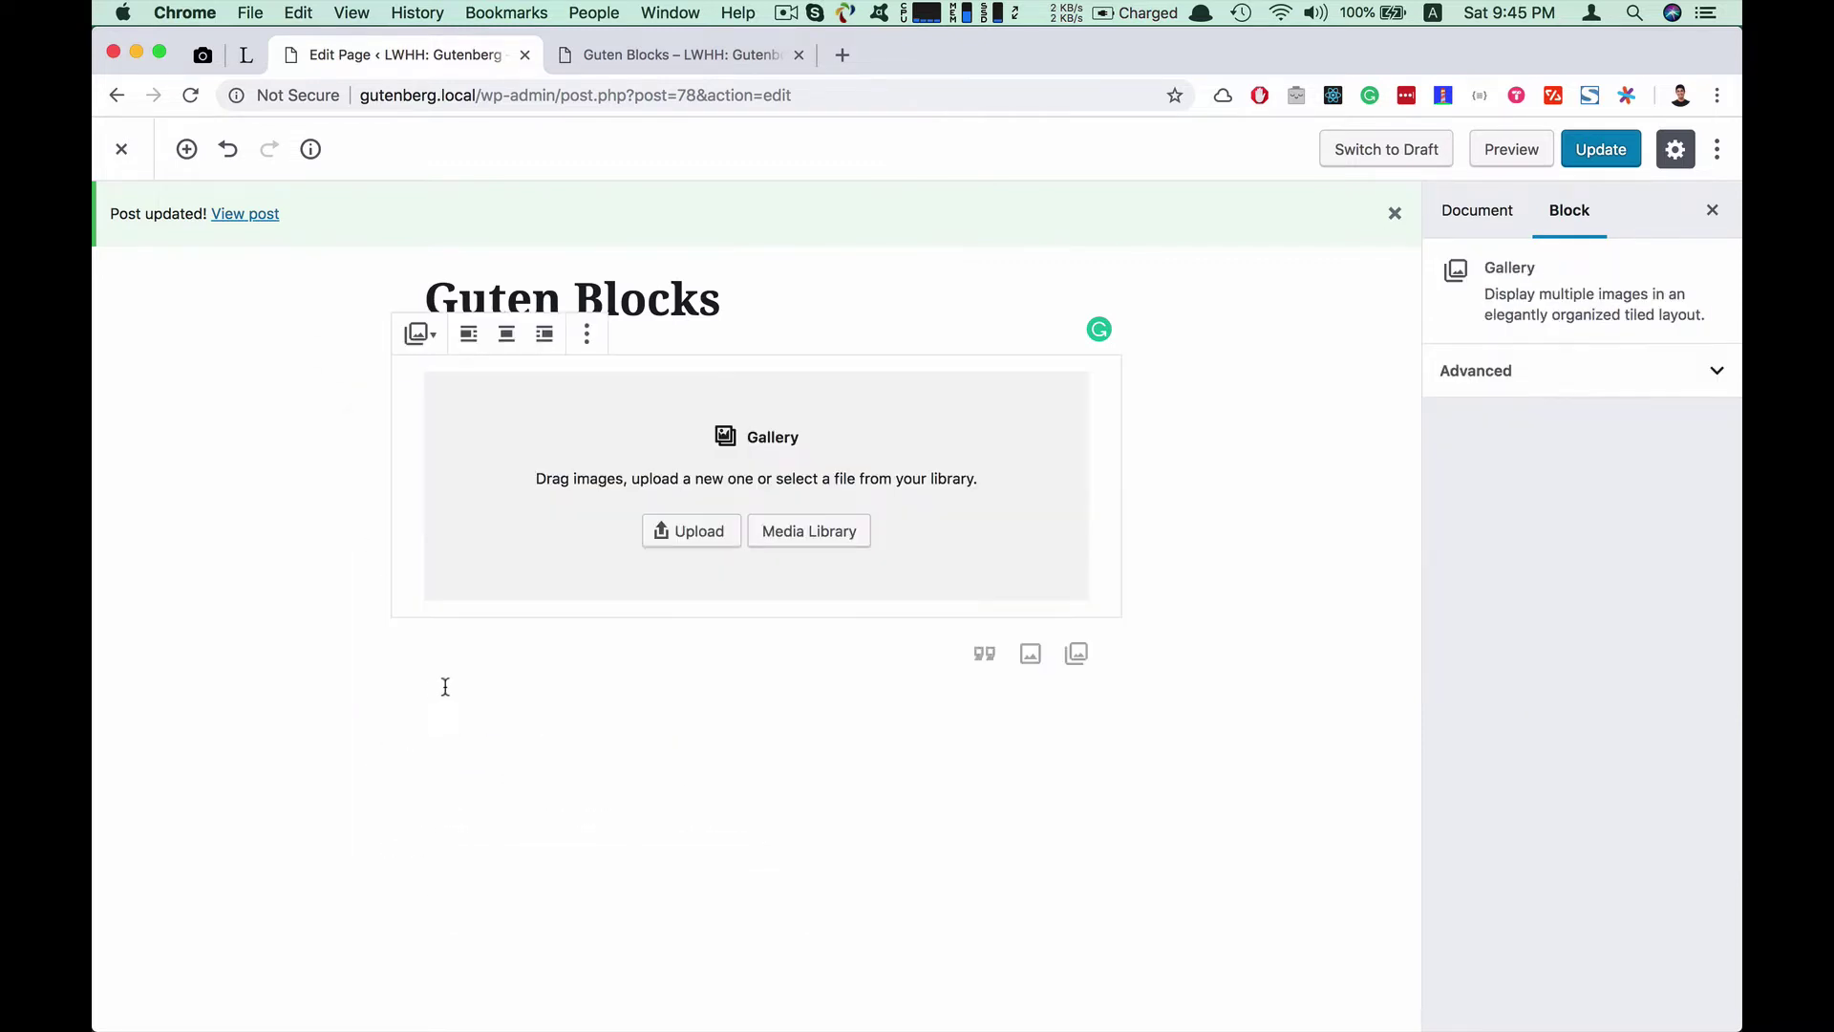
Create a gallery from the exit sign and the two cat photos in the media library and insert it
click(840, 538)
click(482, 379)
click(635, 392)
click(776, 406)
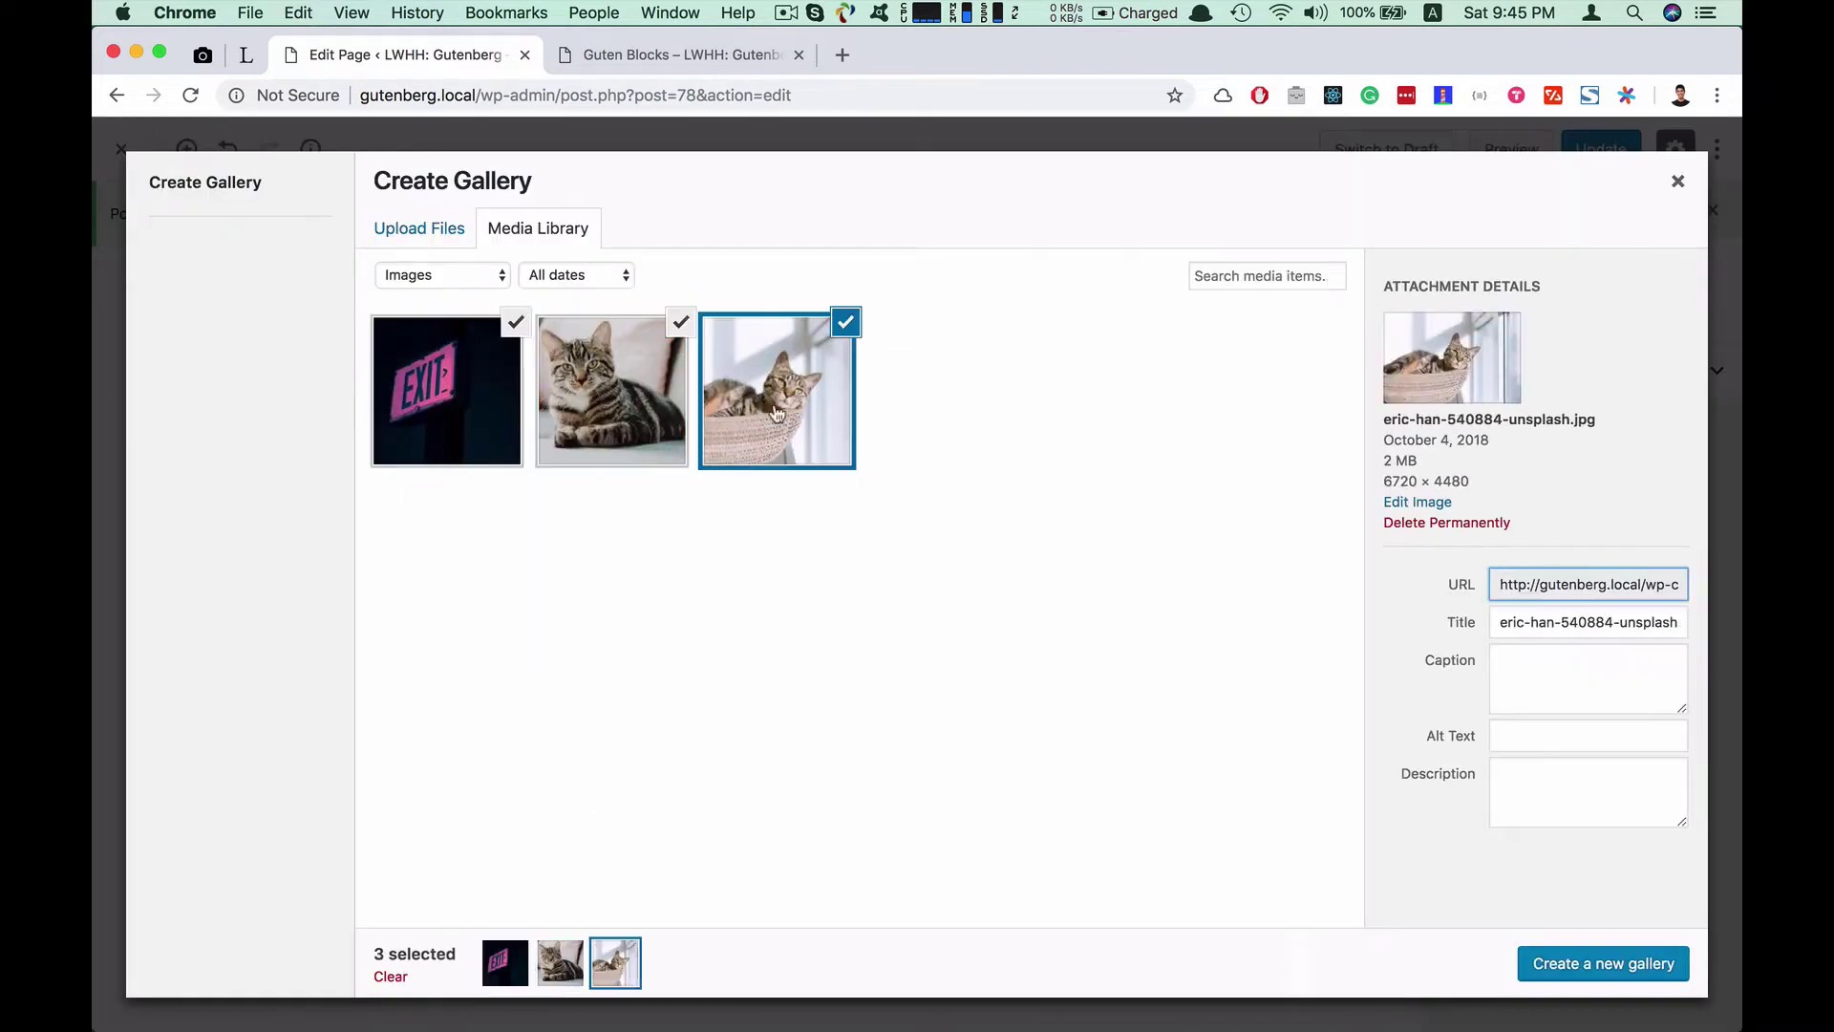
click(1612, 967)
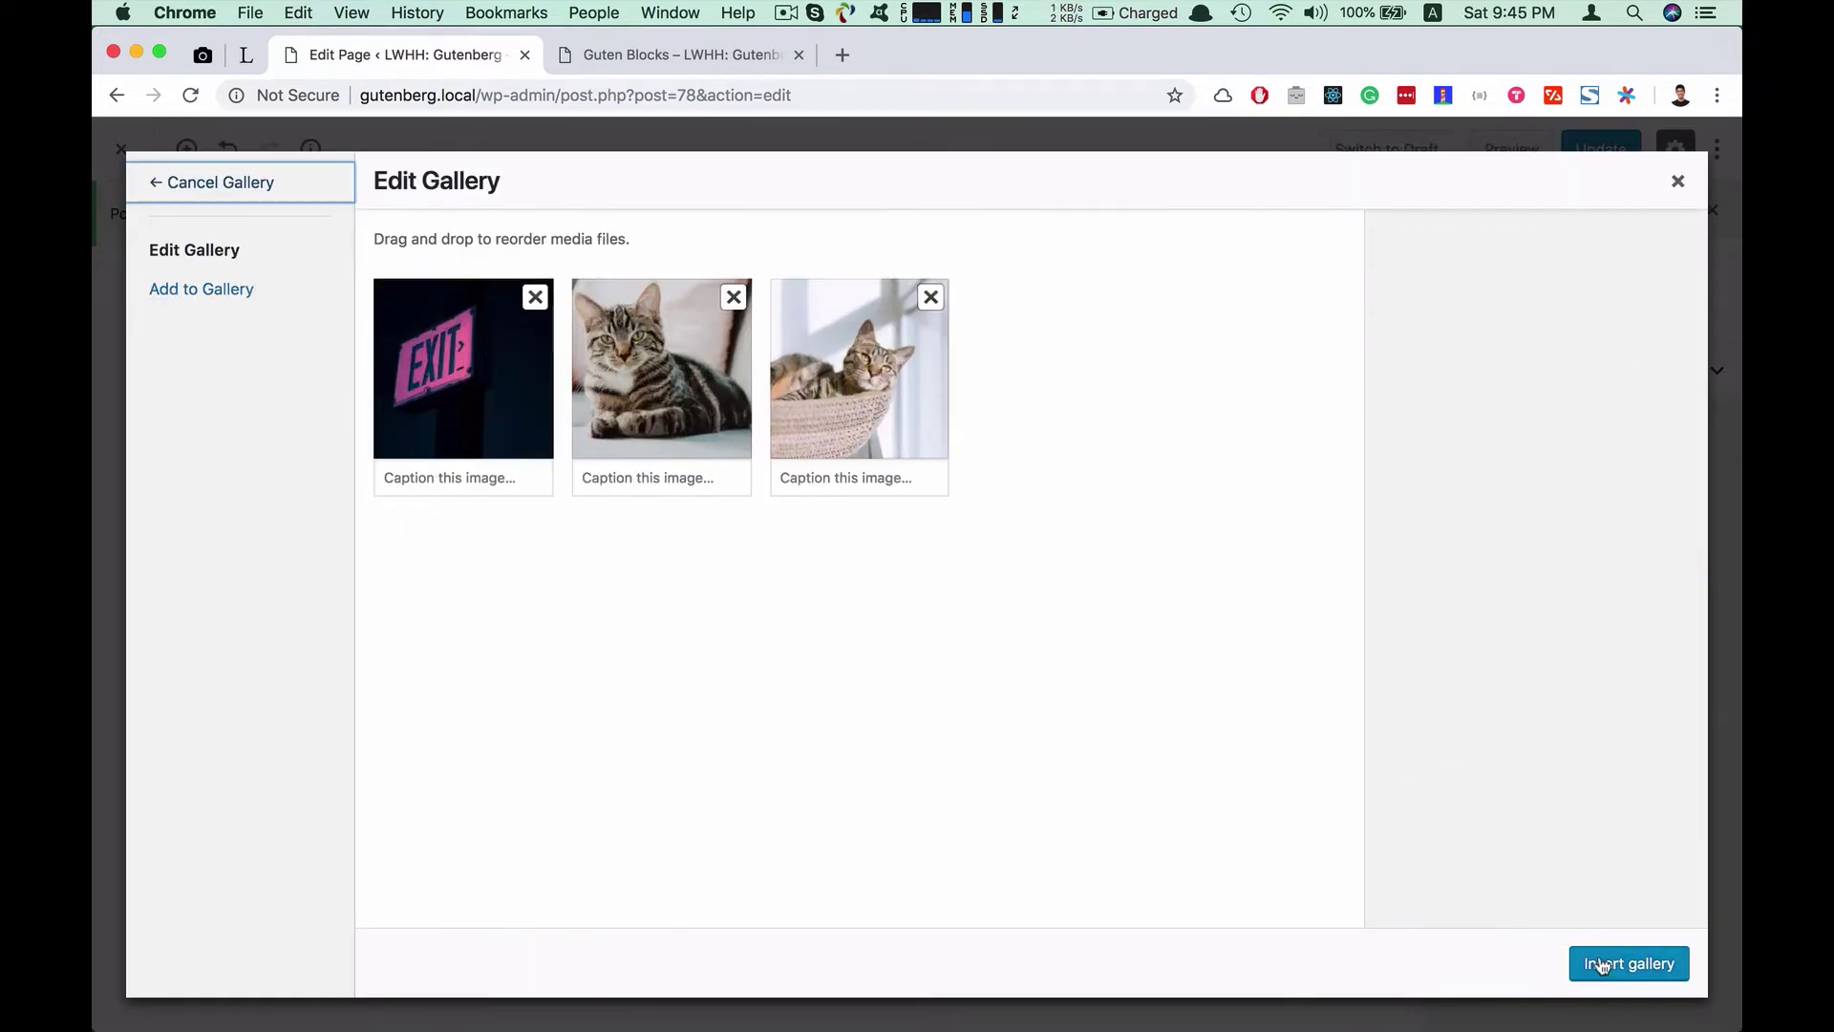
click(1634, 965)
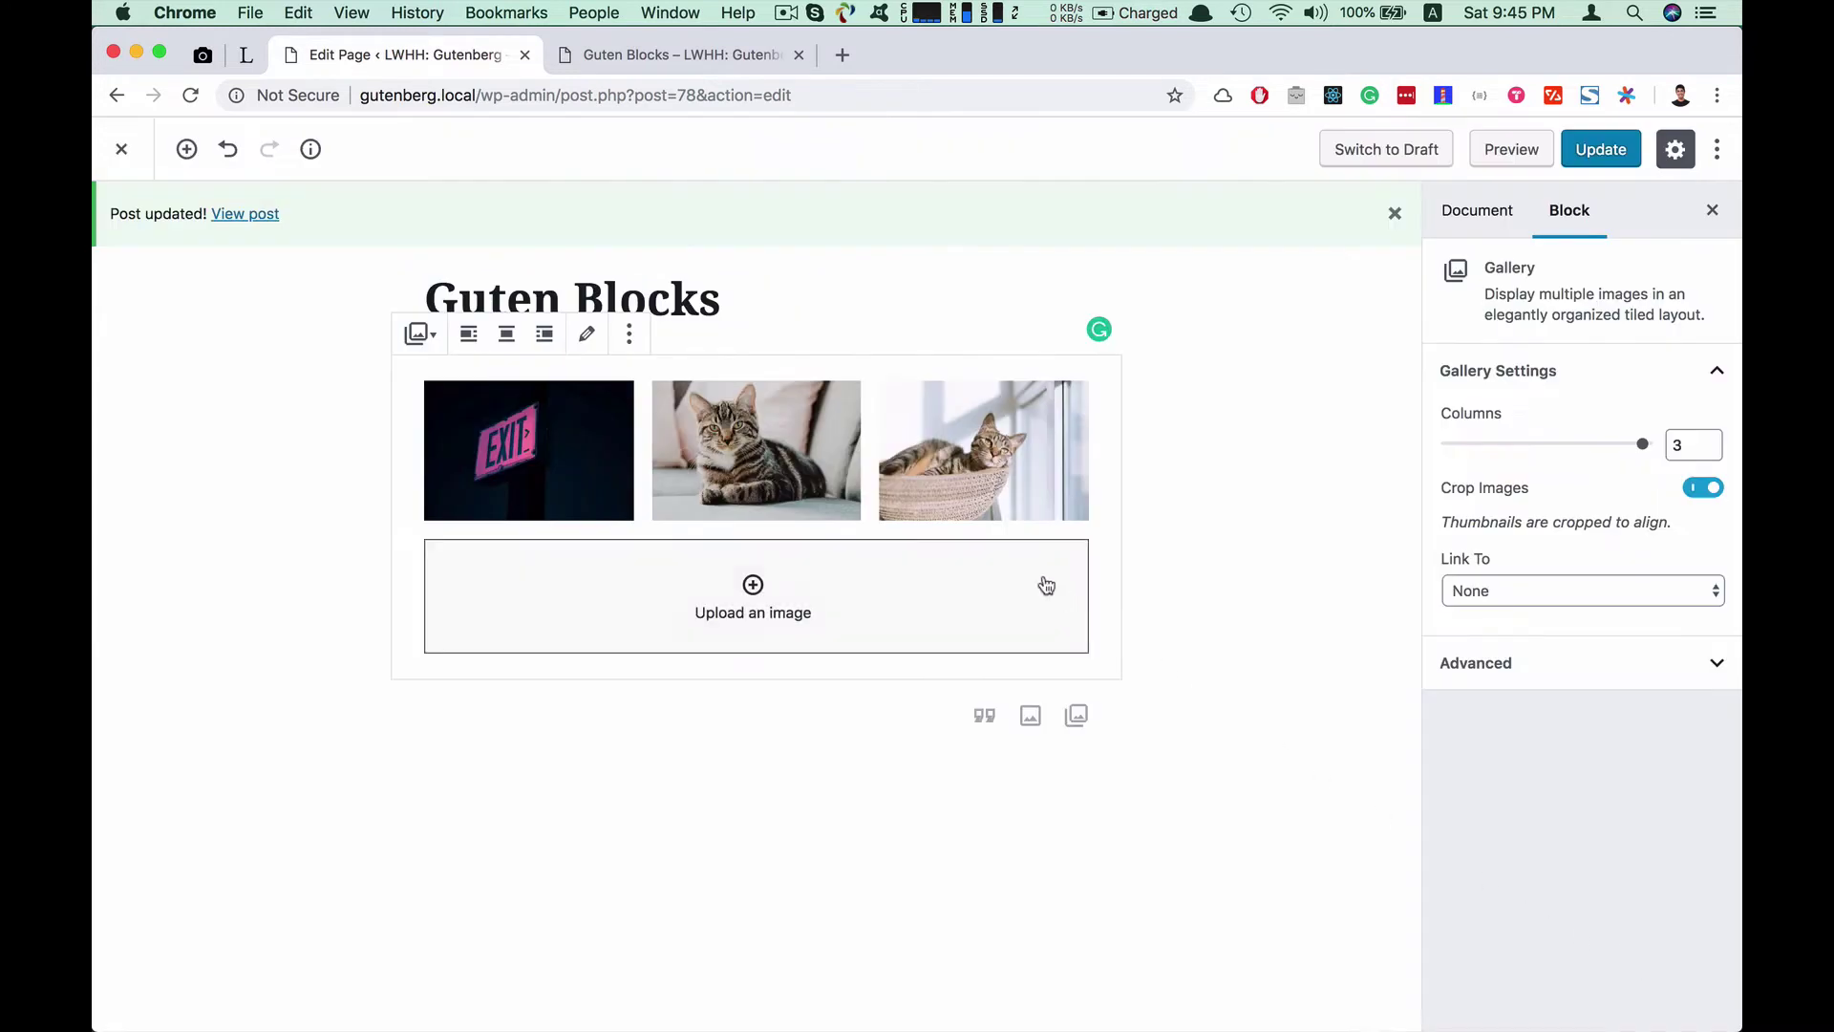
Select the gallery's images one by one to examine their caption and removal options
click(594, 460)
click(744, 454)
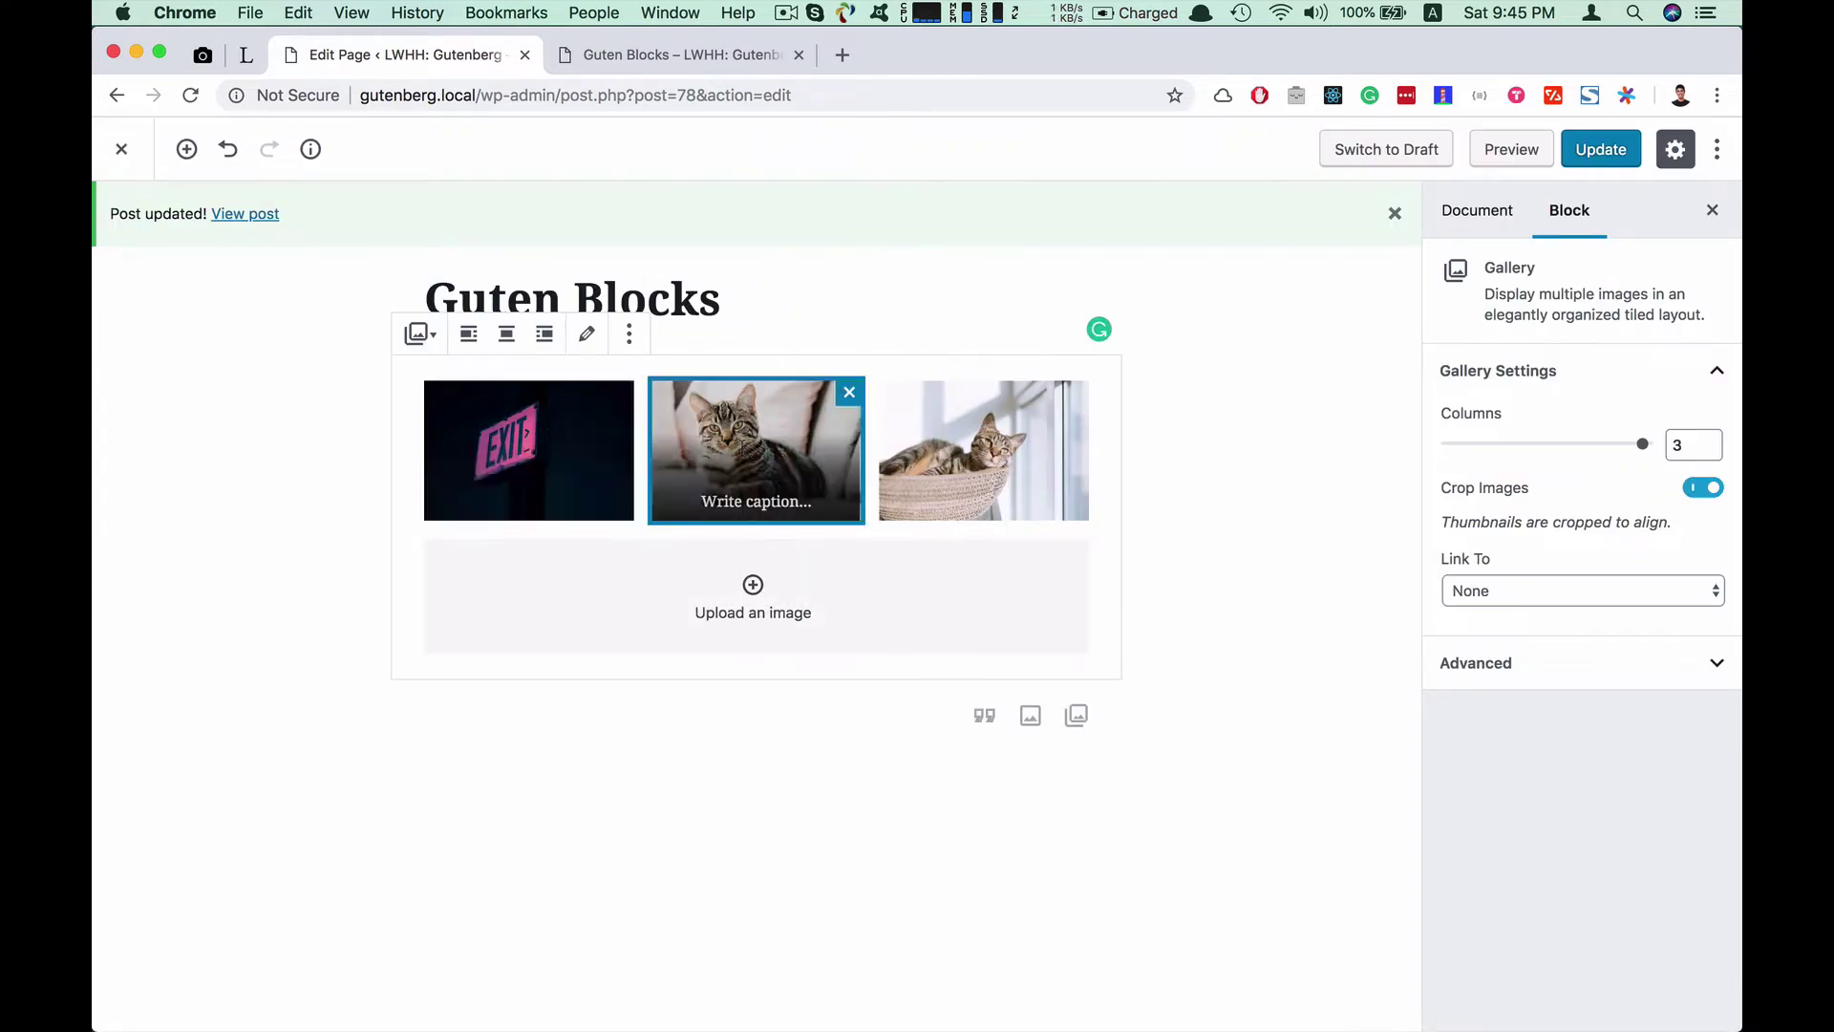
click(1021, 448)
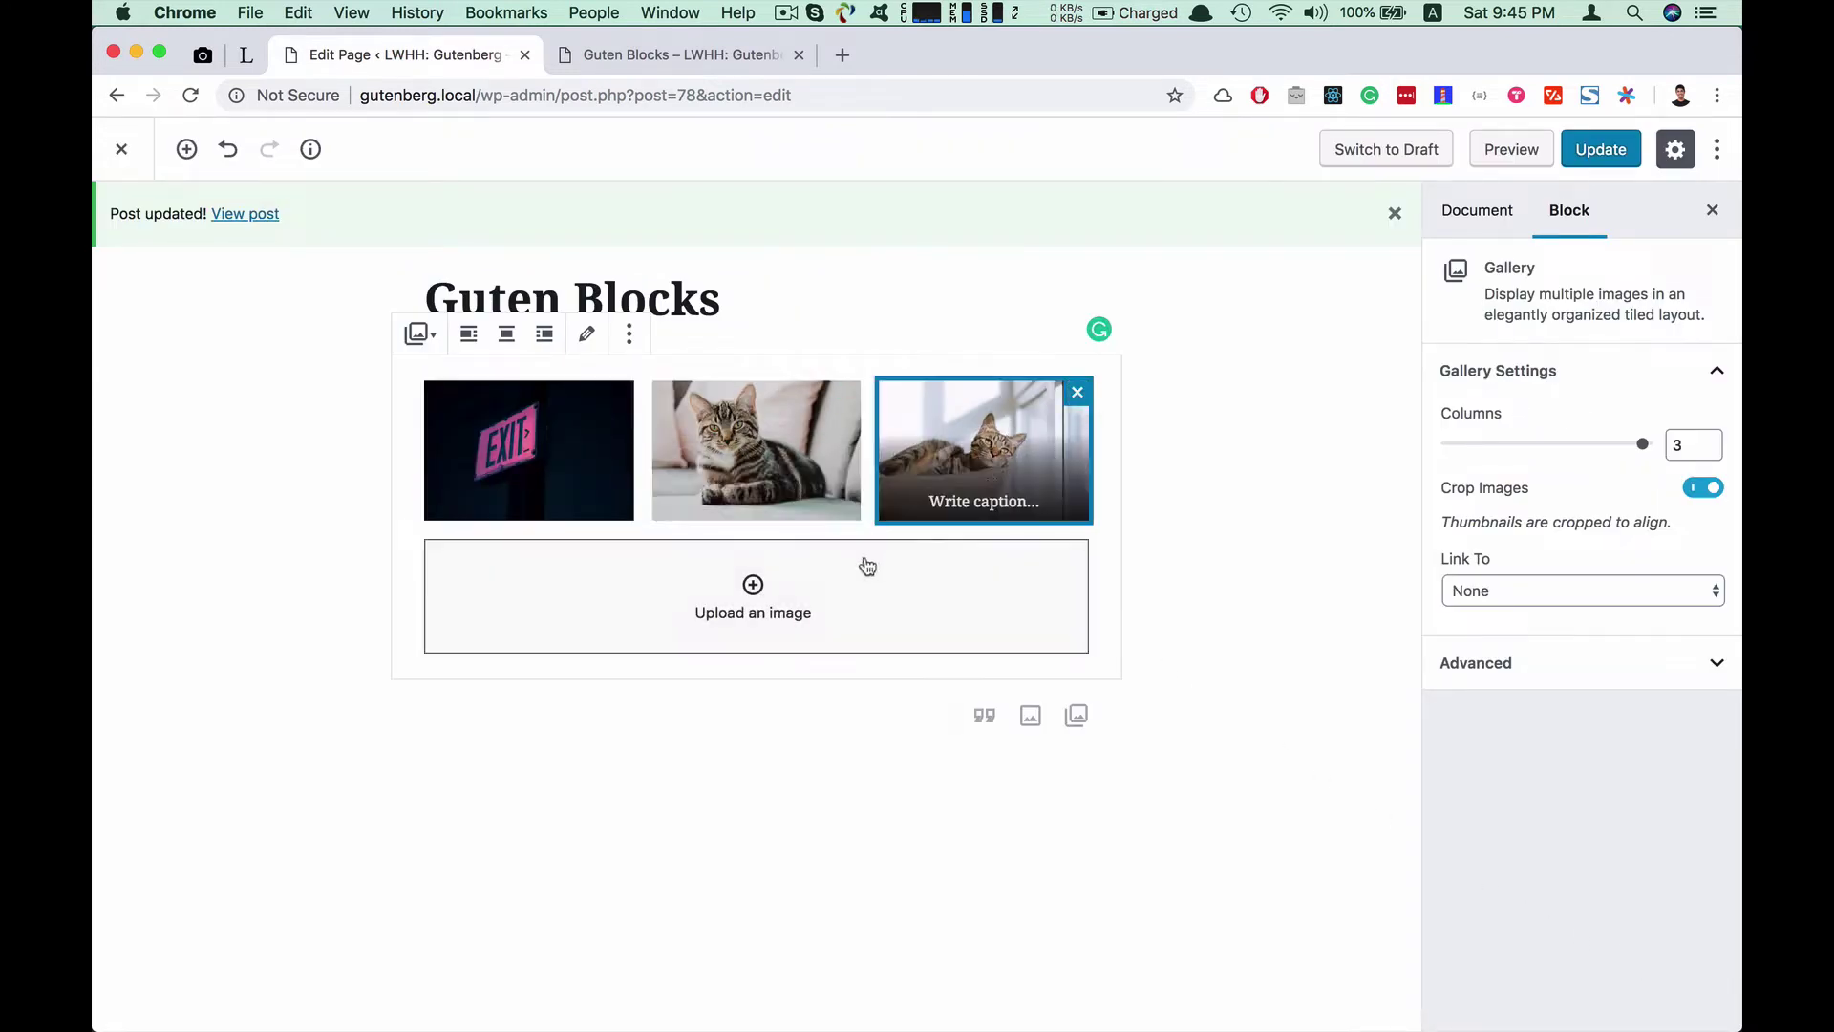
click(821, 441)
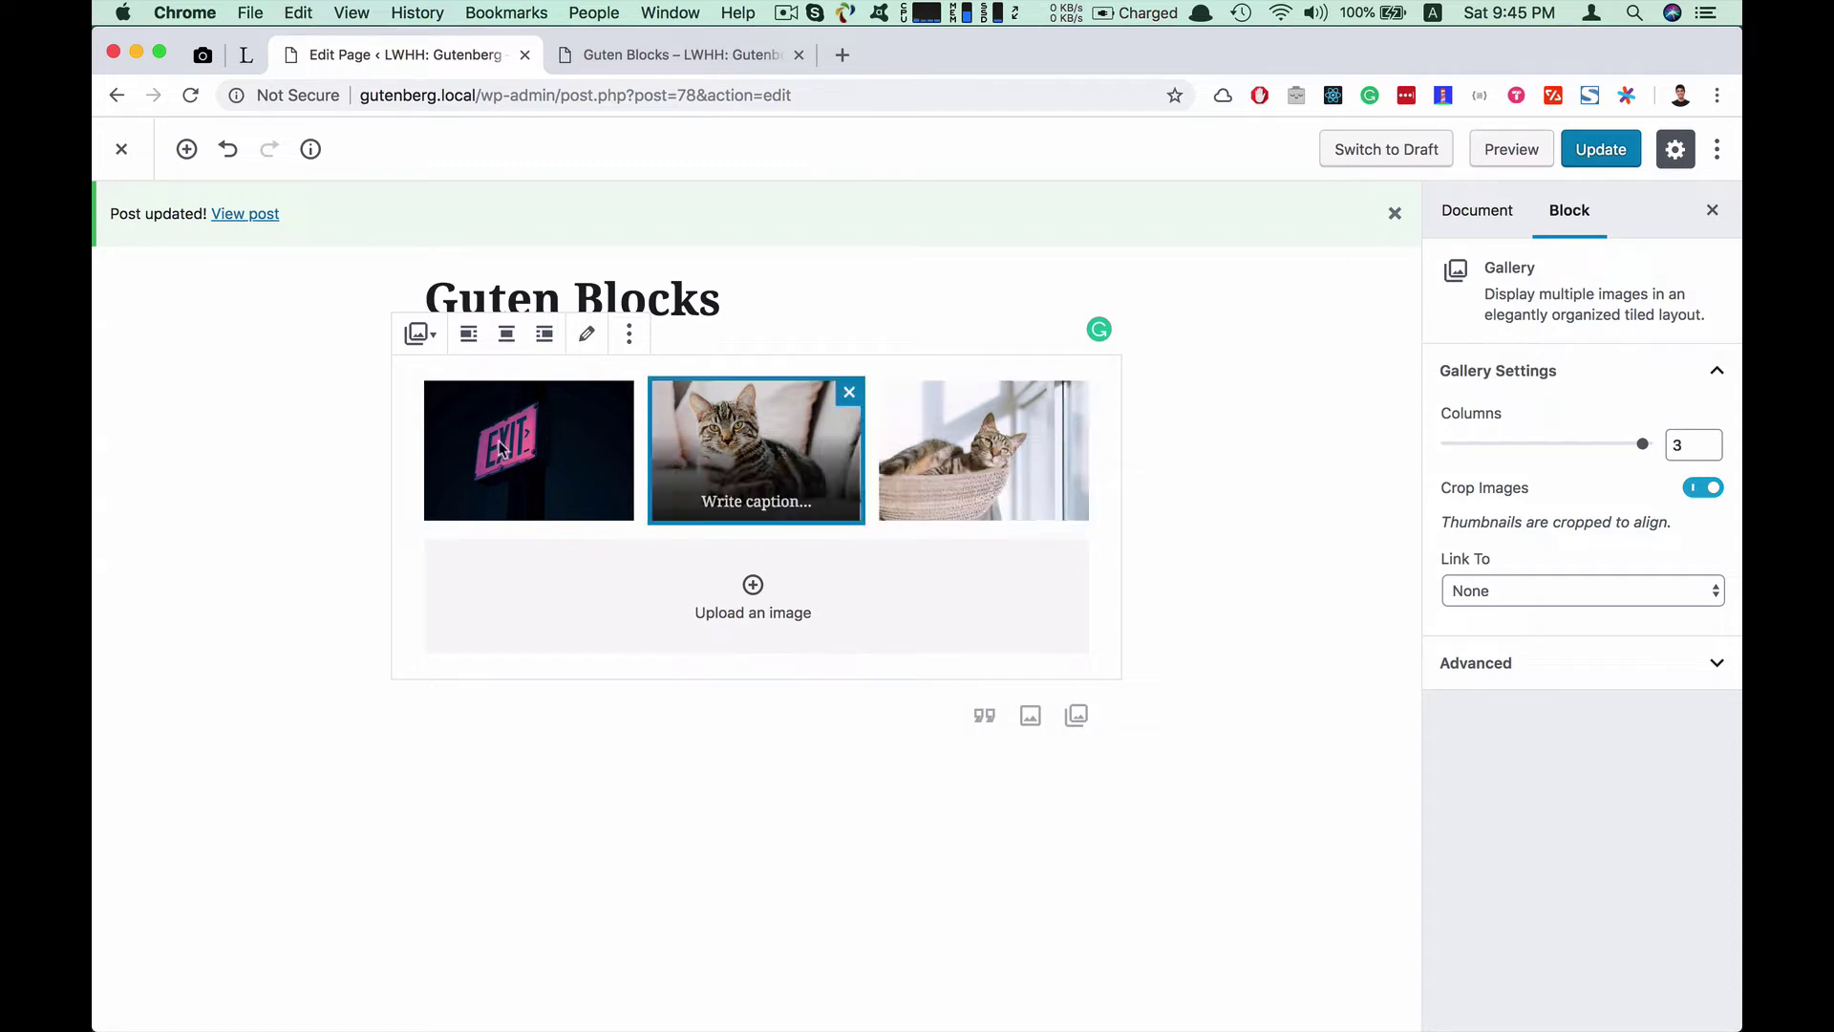
Set the gallery of the exit sign and two cat photos to 2 columns
click(611, 449)
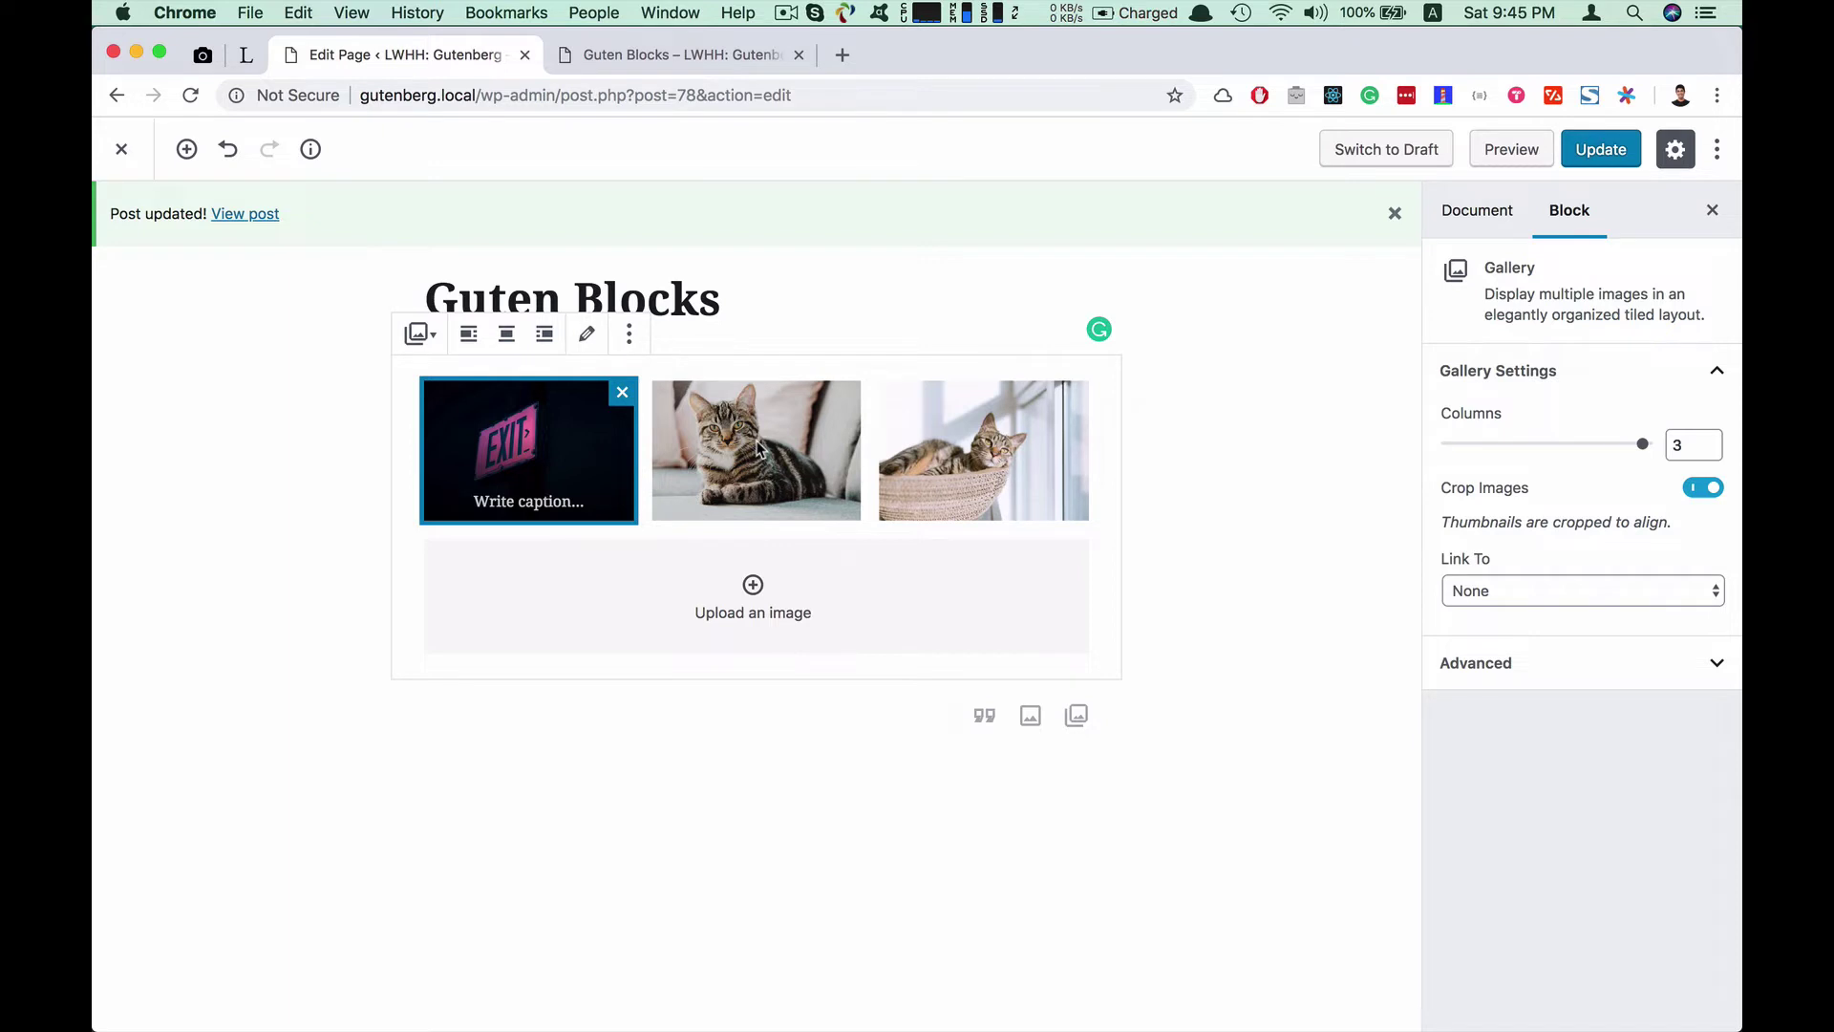
click(760, 447)
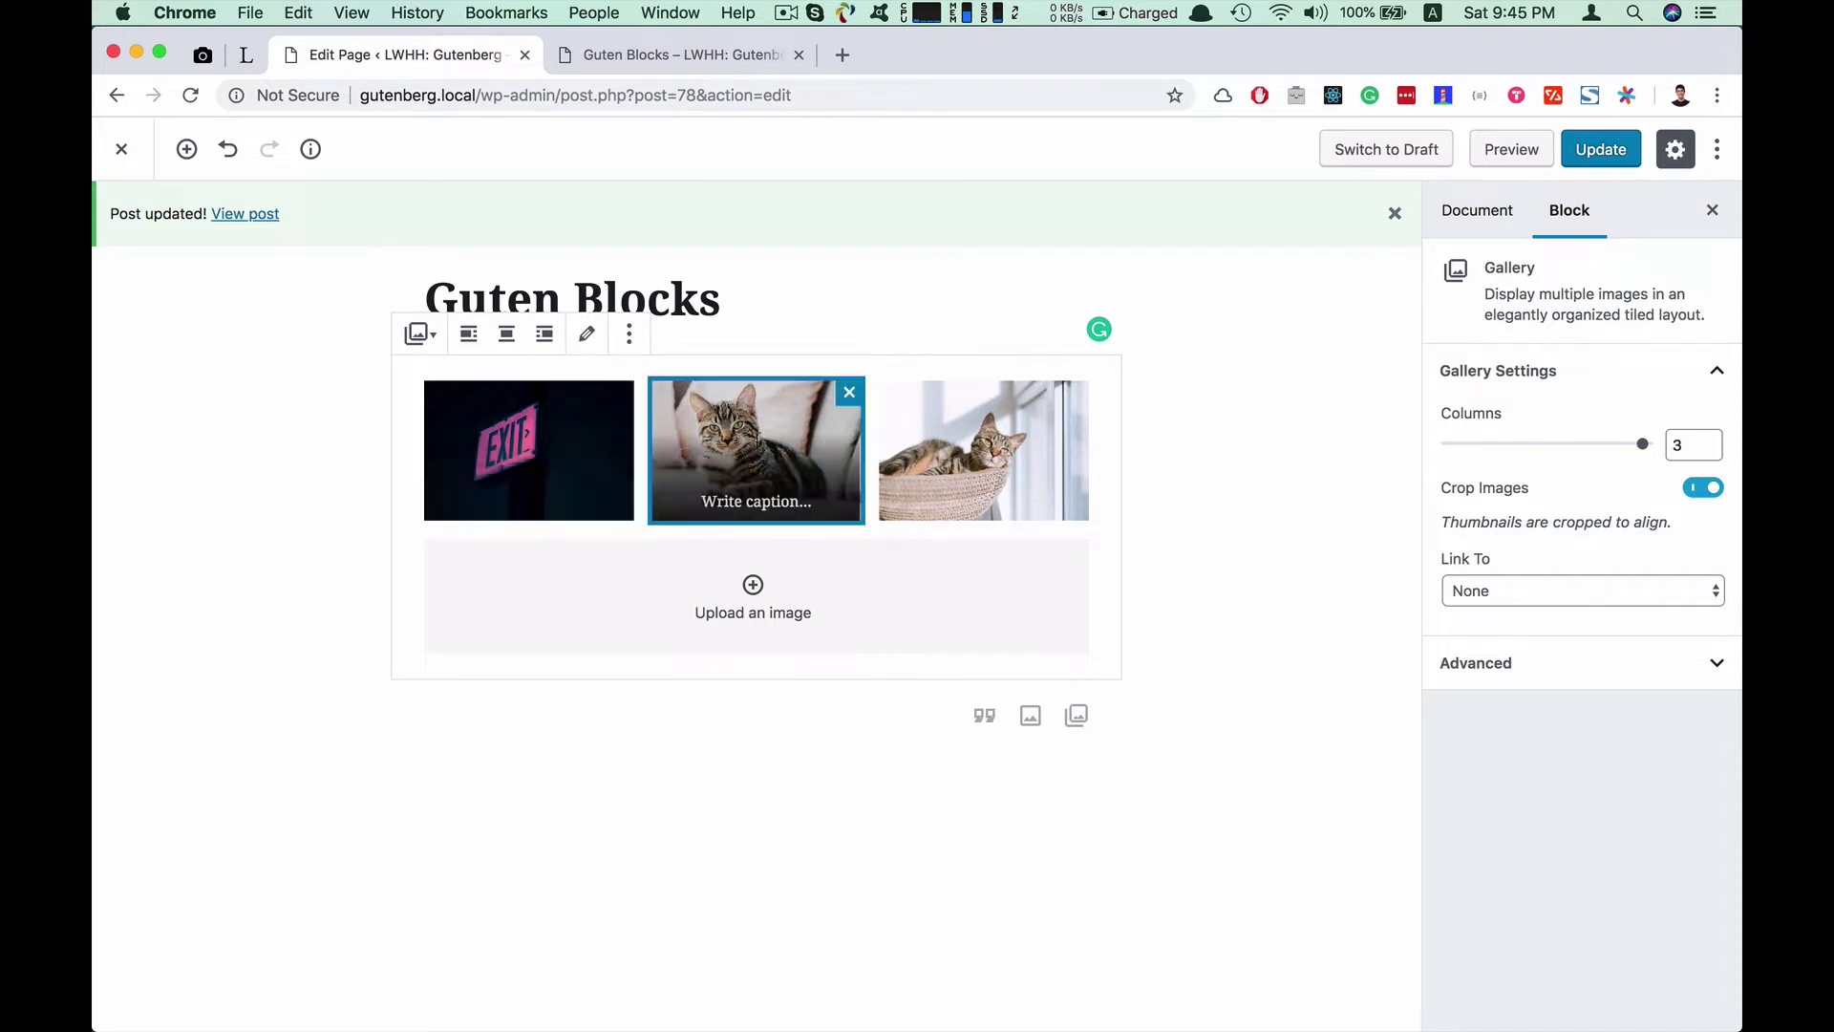
click(948, 421)
click(606, 450)
click(754, 449)
drag(1645, 448, 1564, 450)
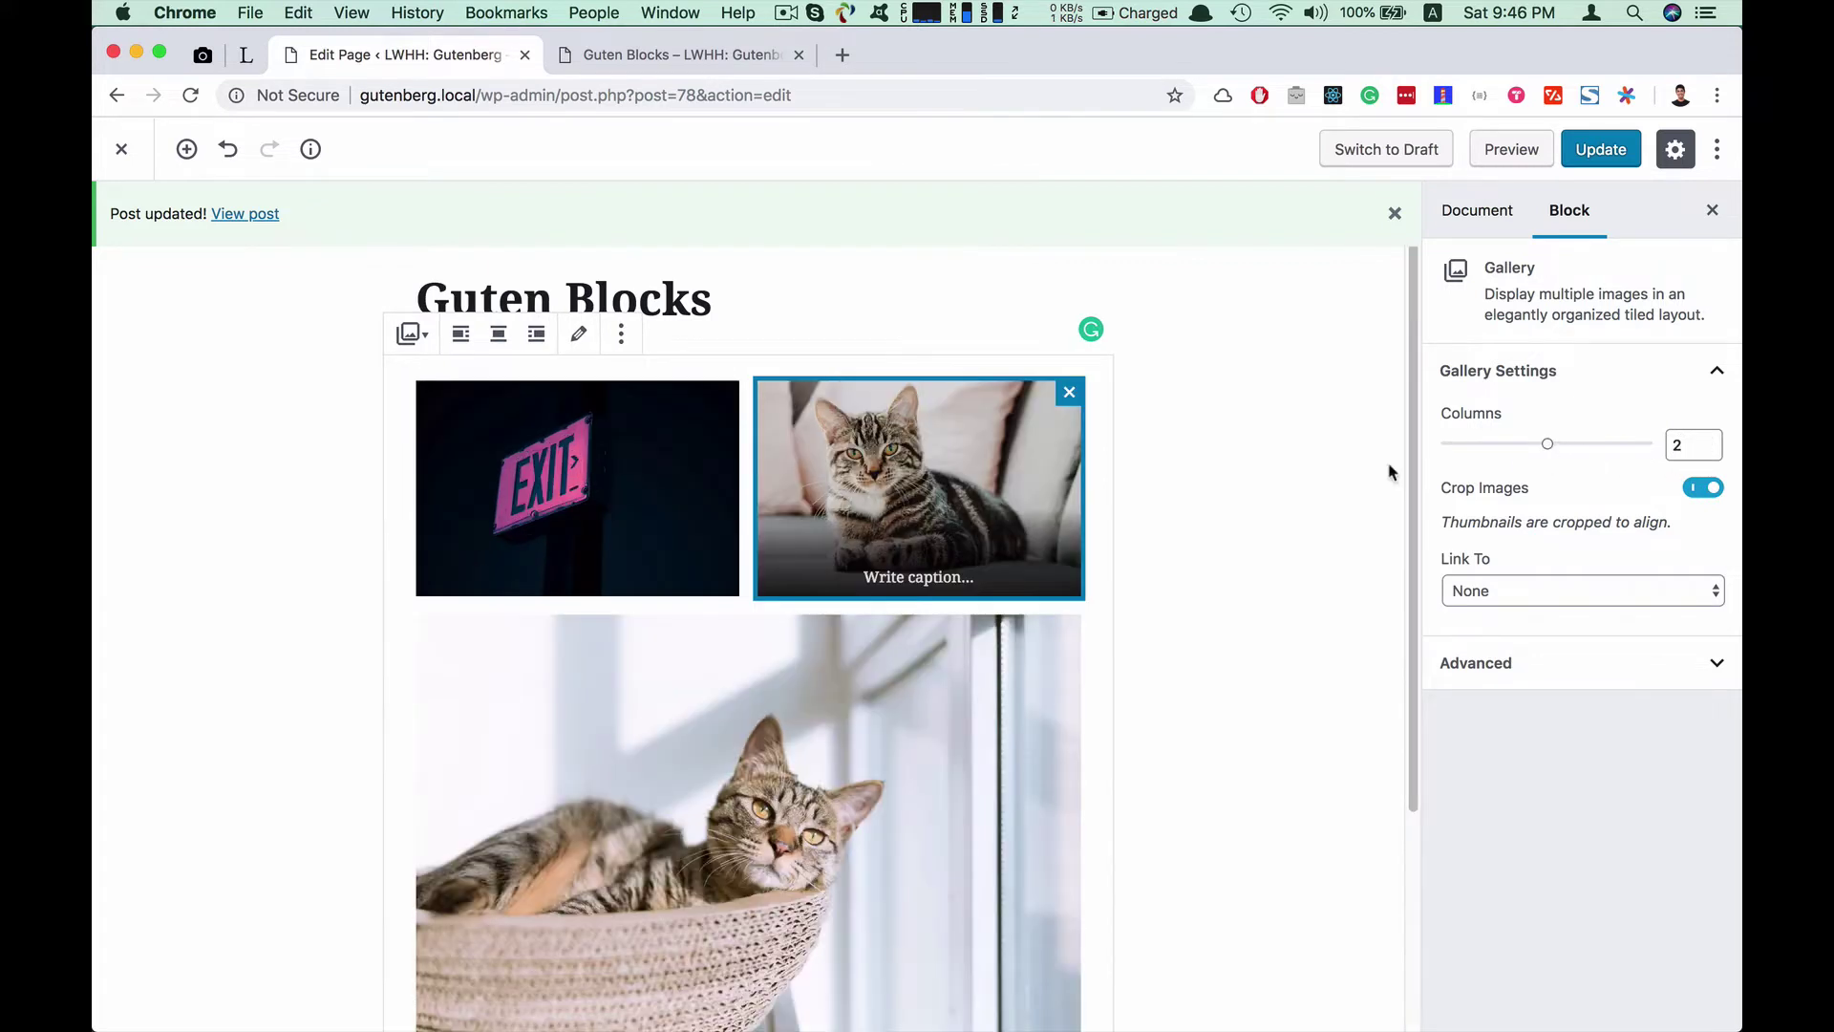
Examine how the three images are arranged in the two-column gallery, selecting each one in turn
click(1241, 504)
scroll(817, 628, down, 3)
click(731, 420)
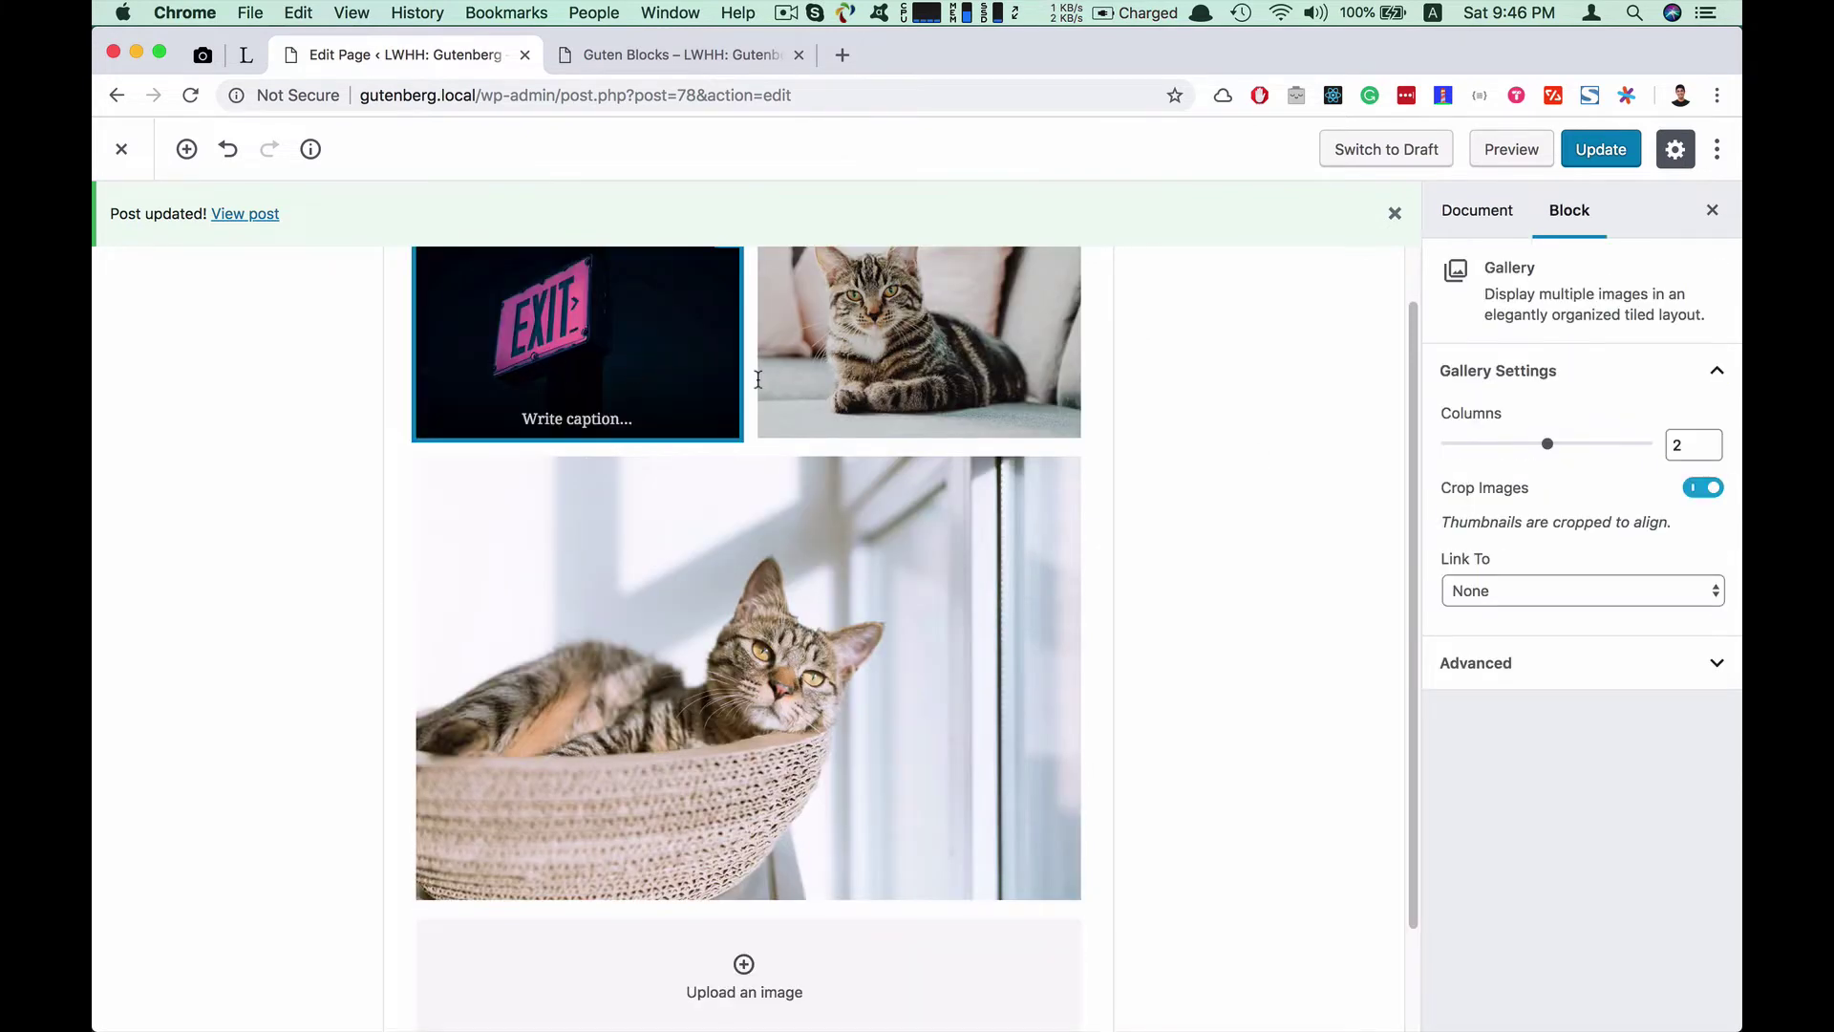
click(898, 376)
click(652, 645)
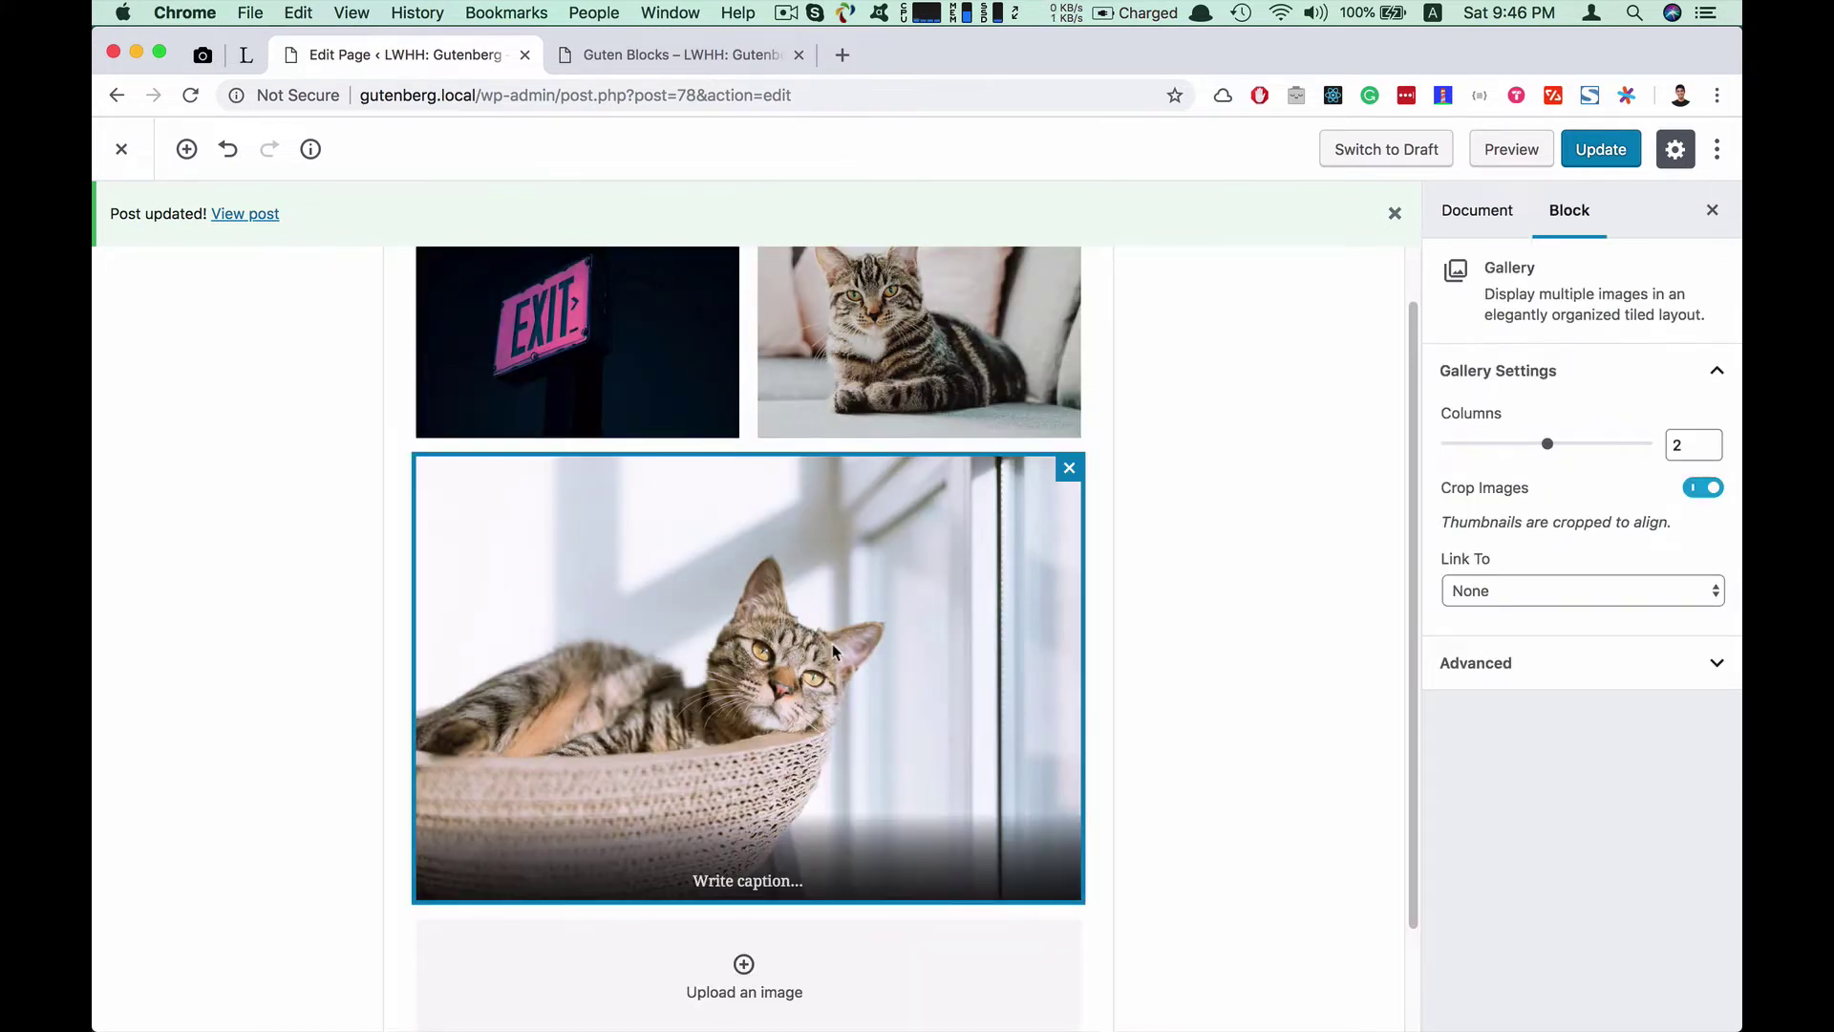
scroll(832, 651, up, 2)
Check the gallery's Link To options and look over its images, leaving the link set to None
click(1526, 591)
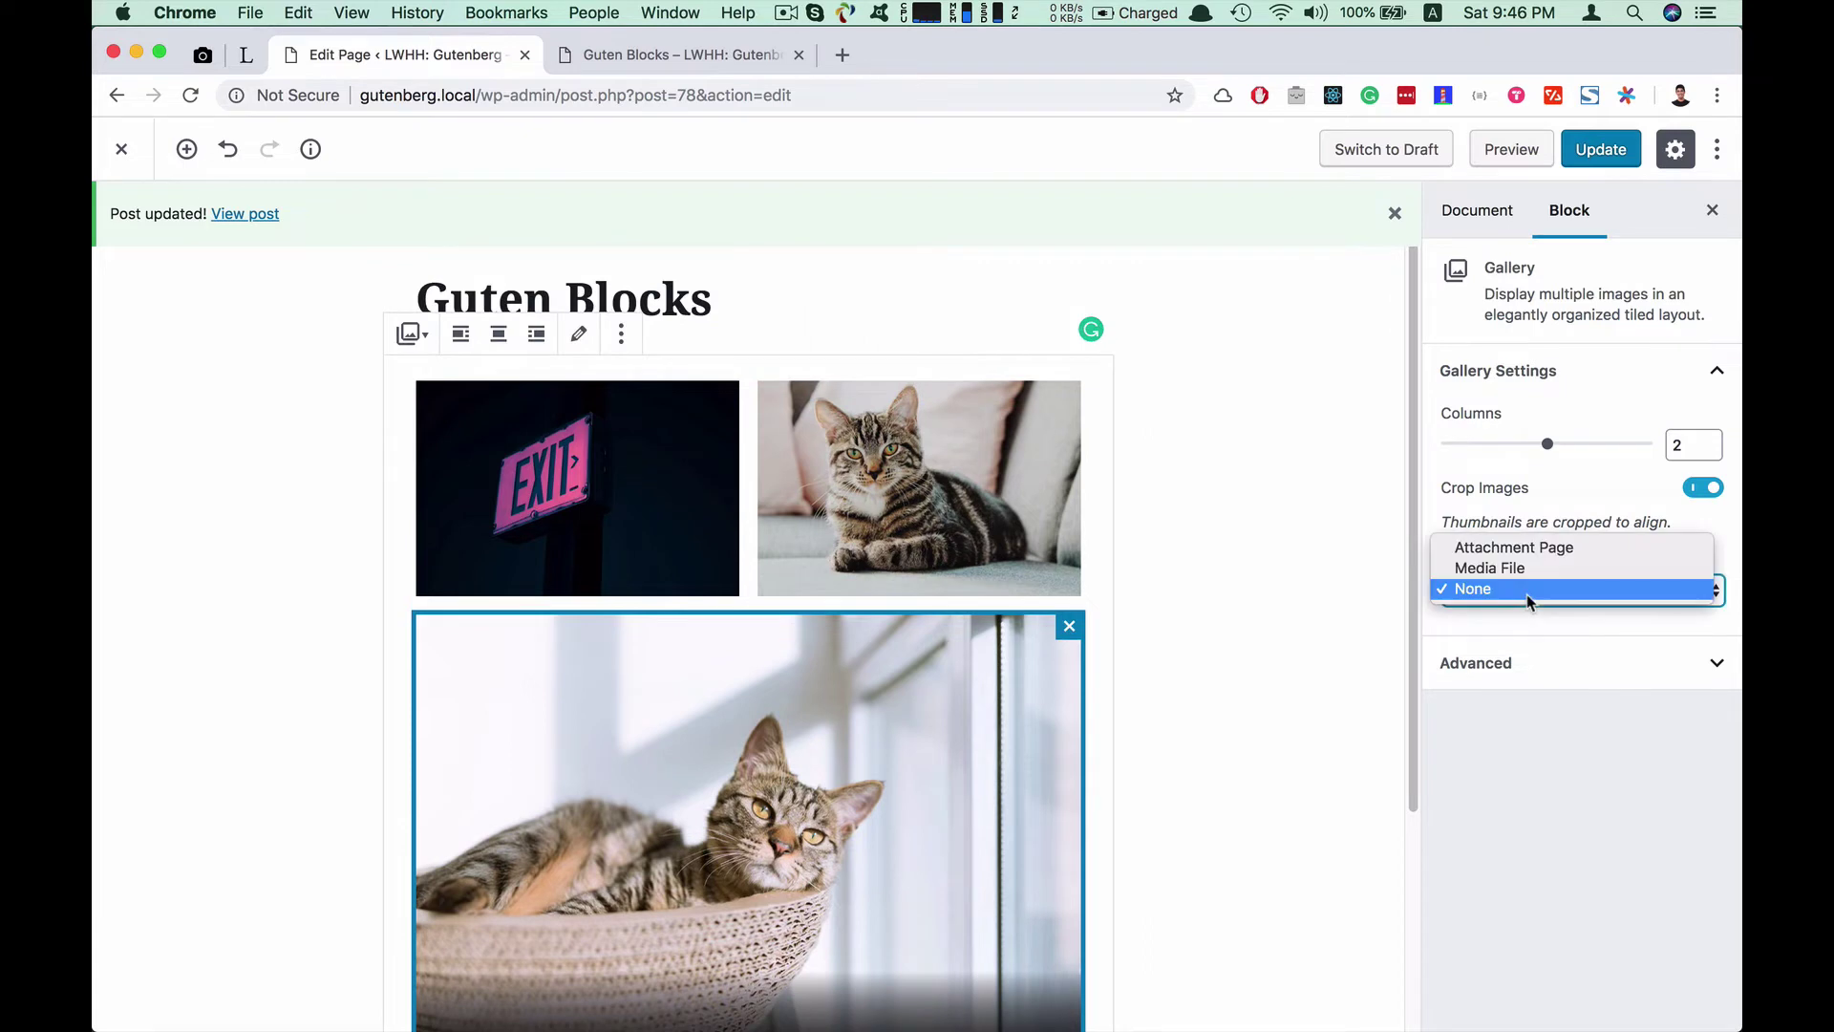
click(1254, 583)
click(917, 516)
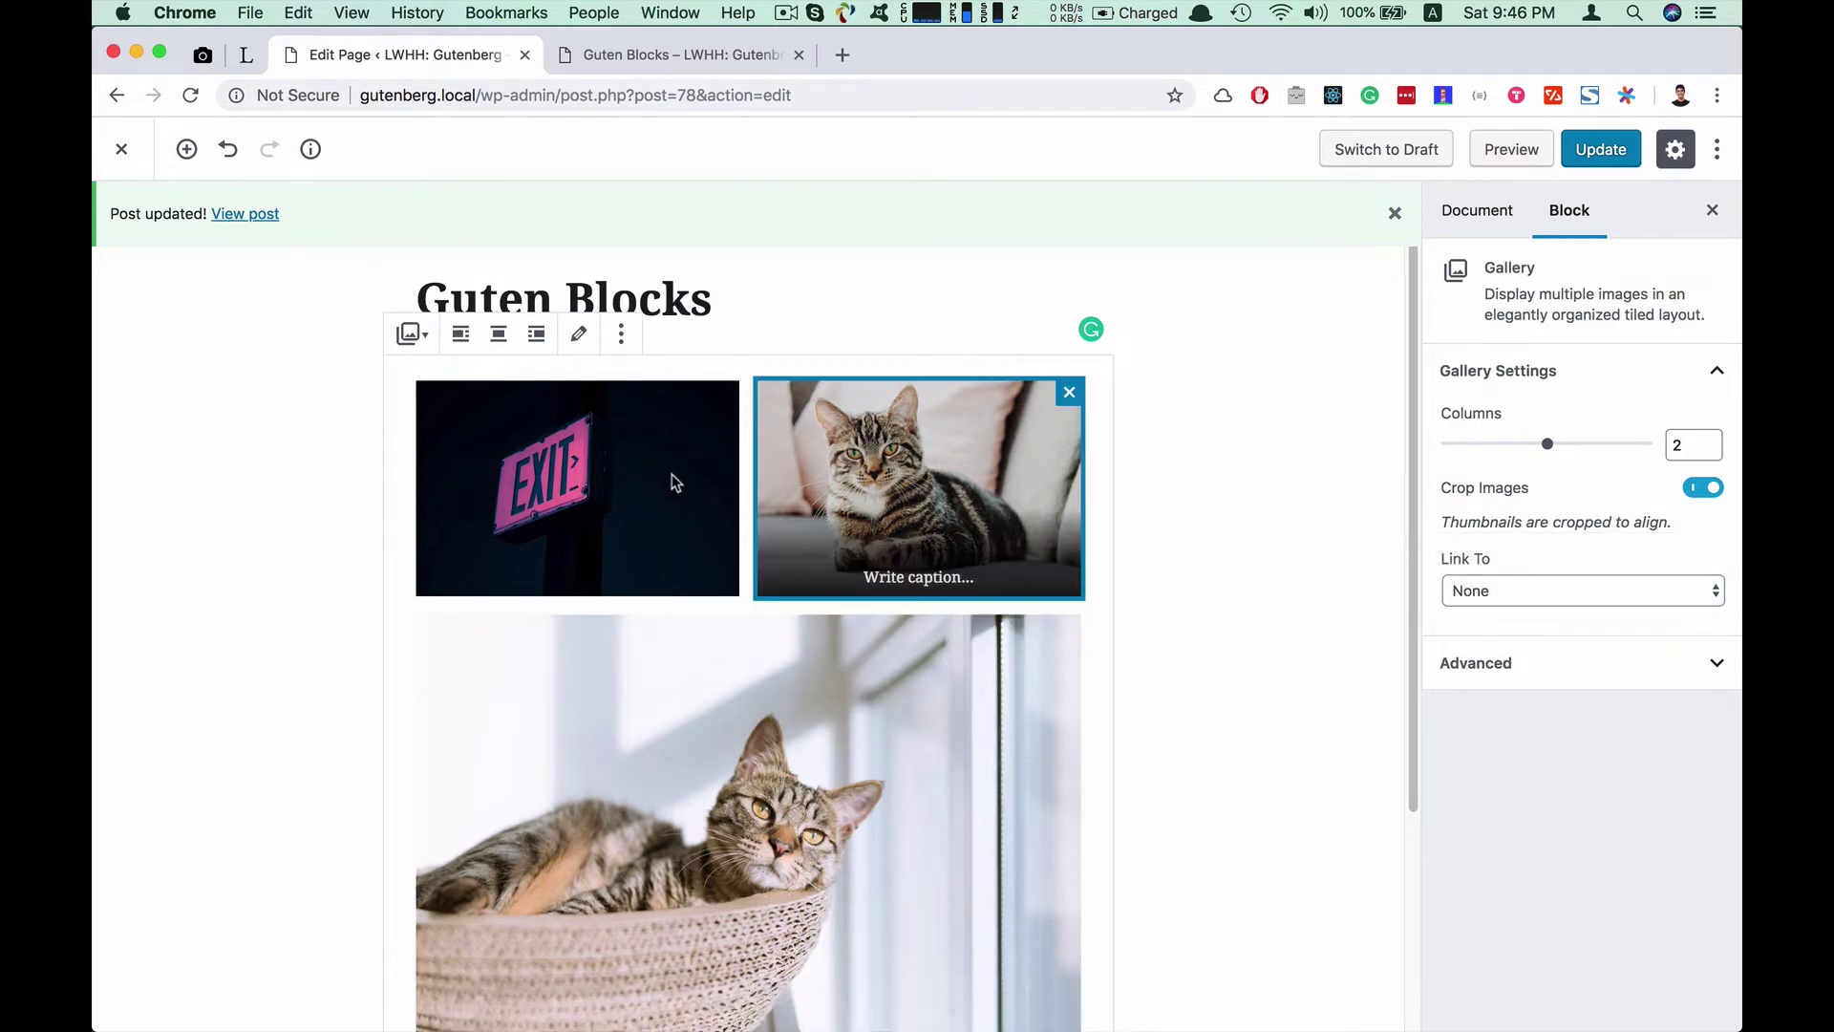
click(671, 479)
click(1576, 592)
click(1537, 593)
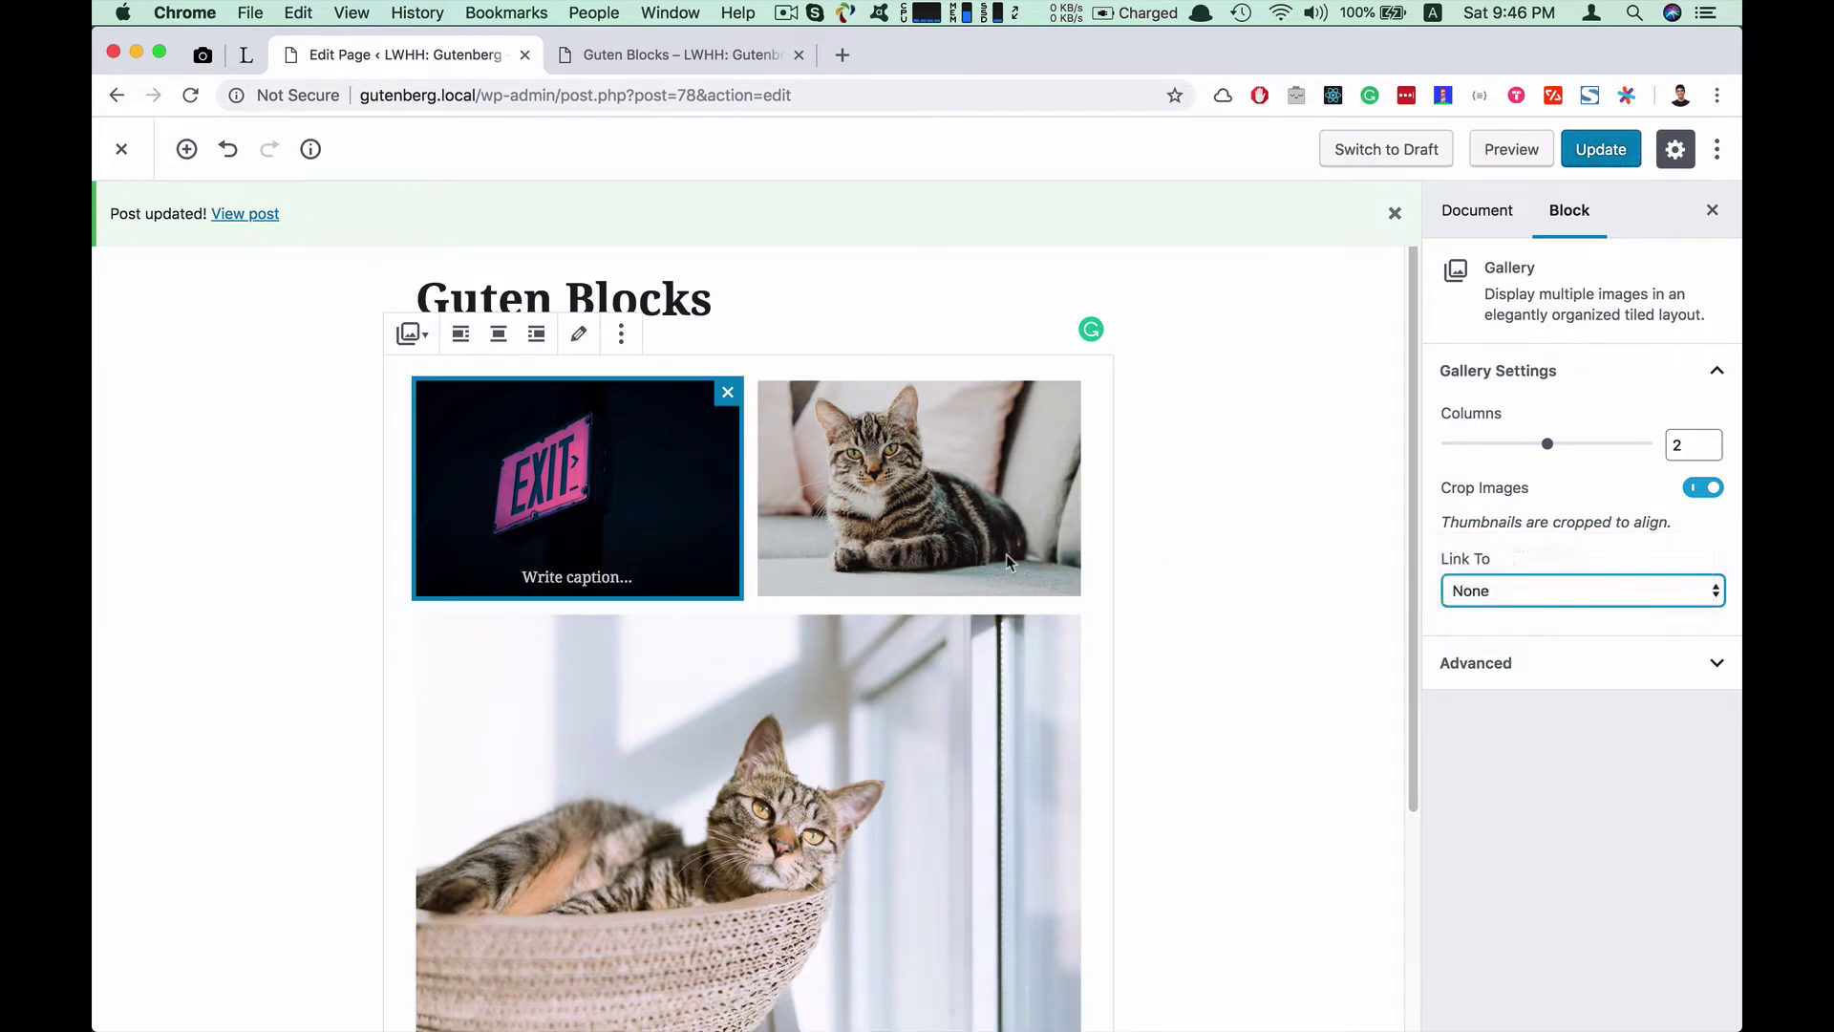
scroll(672, 666, down, 5)
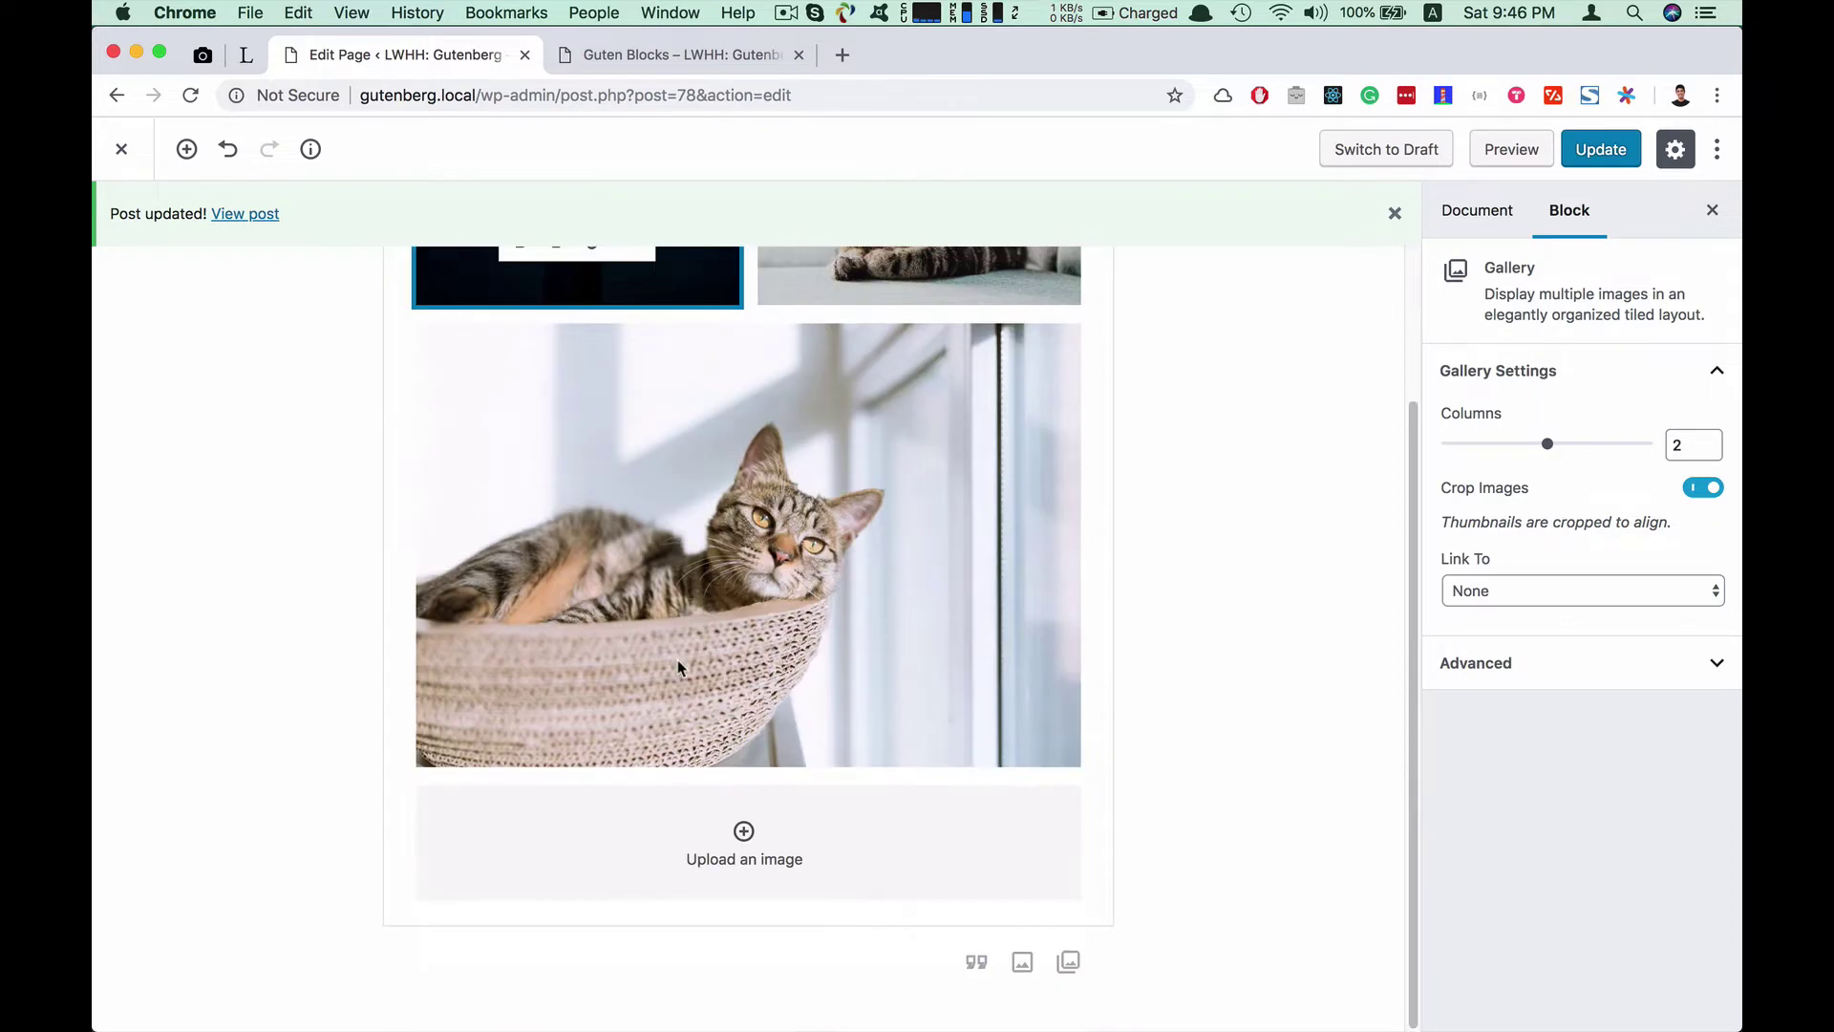
scroll(677, 668, up, 5)
Update the page and reload the published Guten Blocks page to examine the two-column gallery
click(1259, 342)
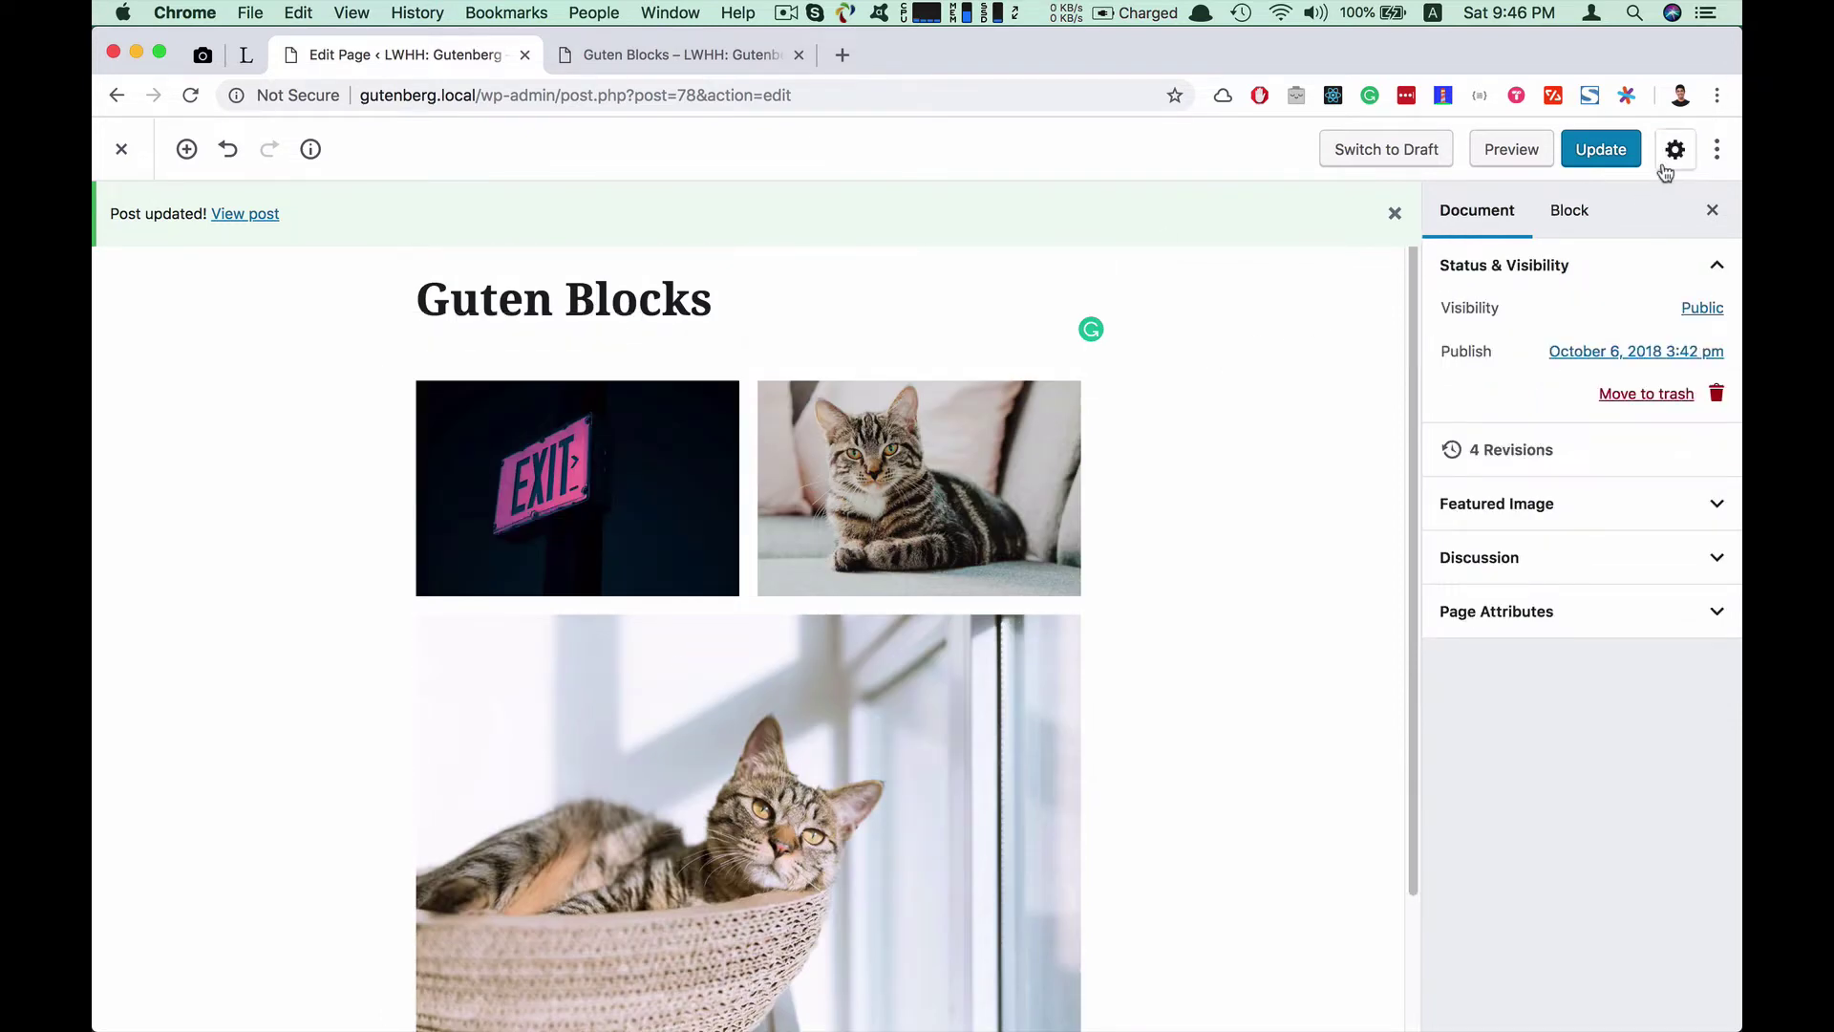
click(1609, 151)
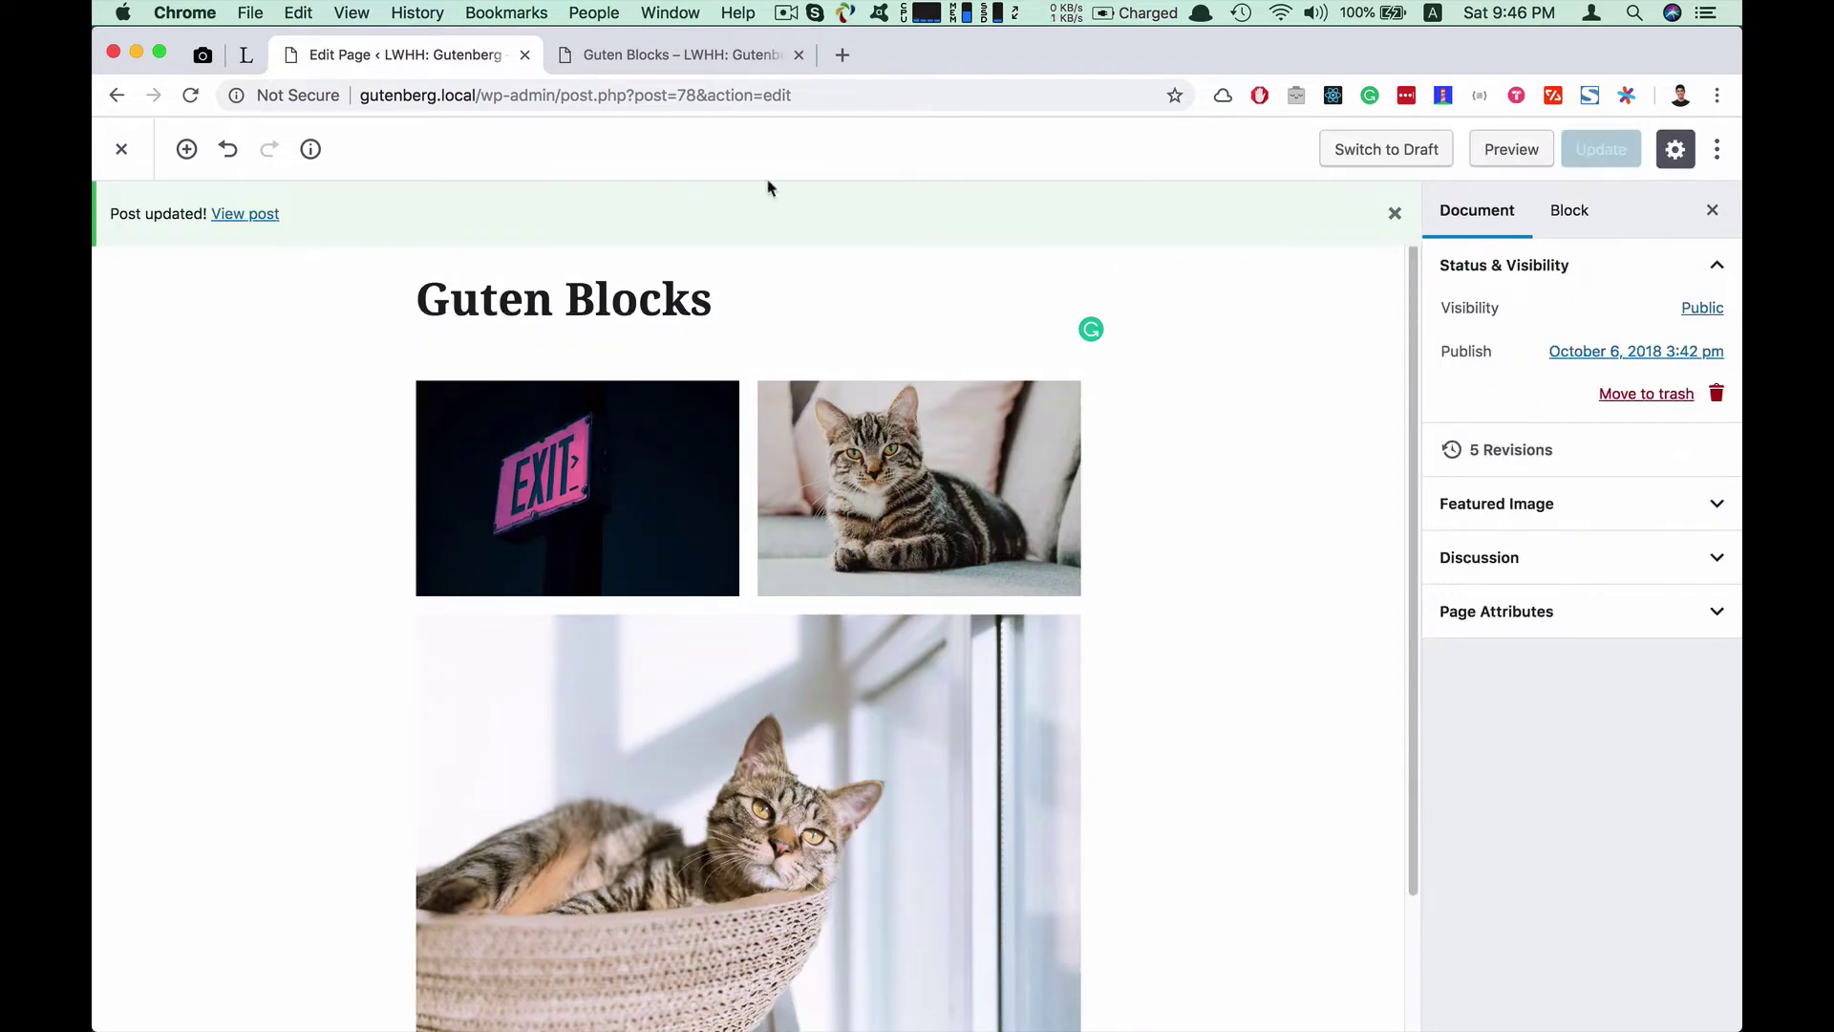
click(668, 54)
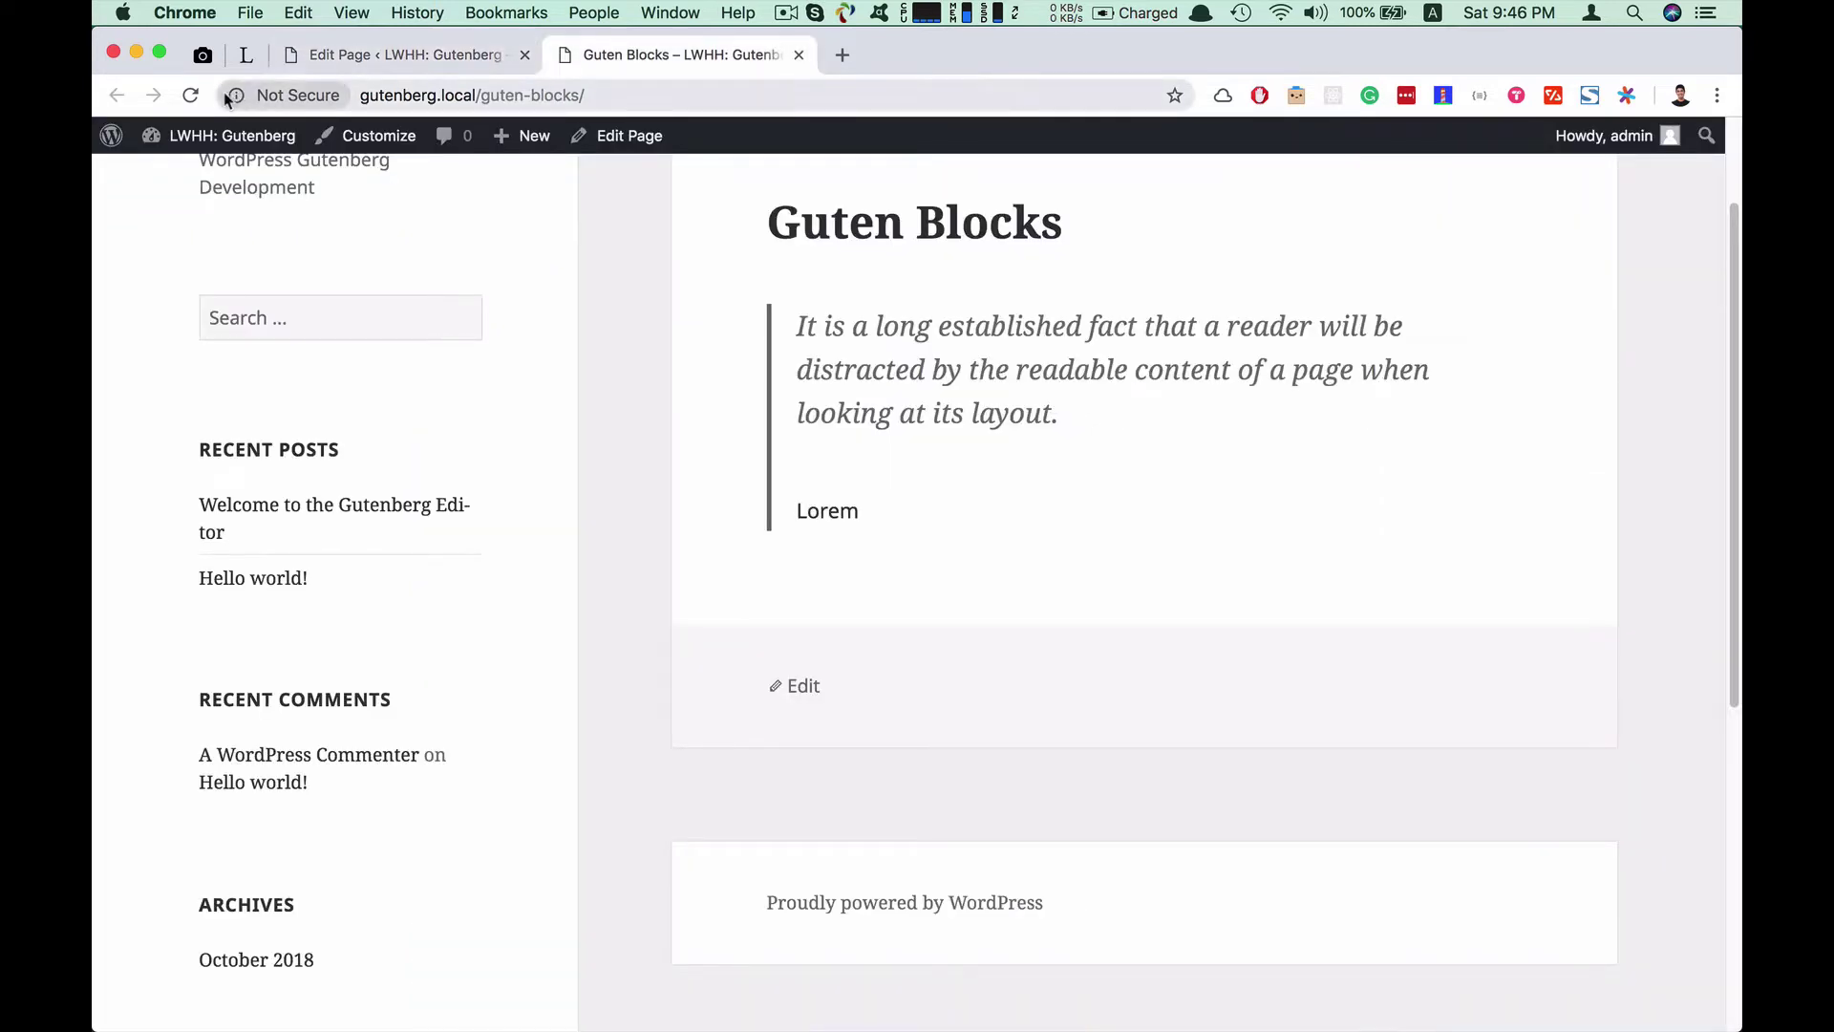
click(190, 96)
scroll(721, 500, down, 10)
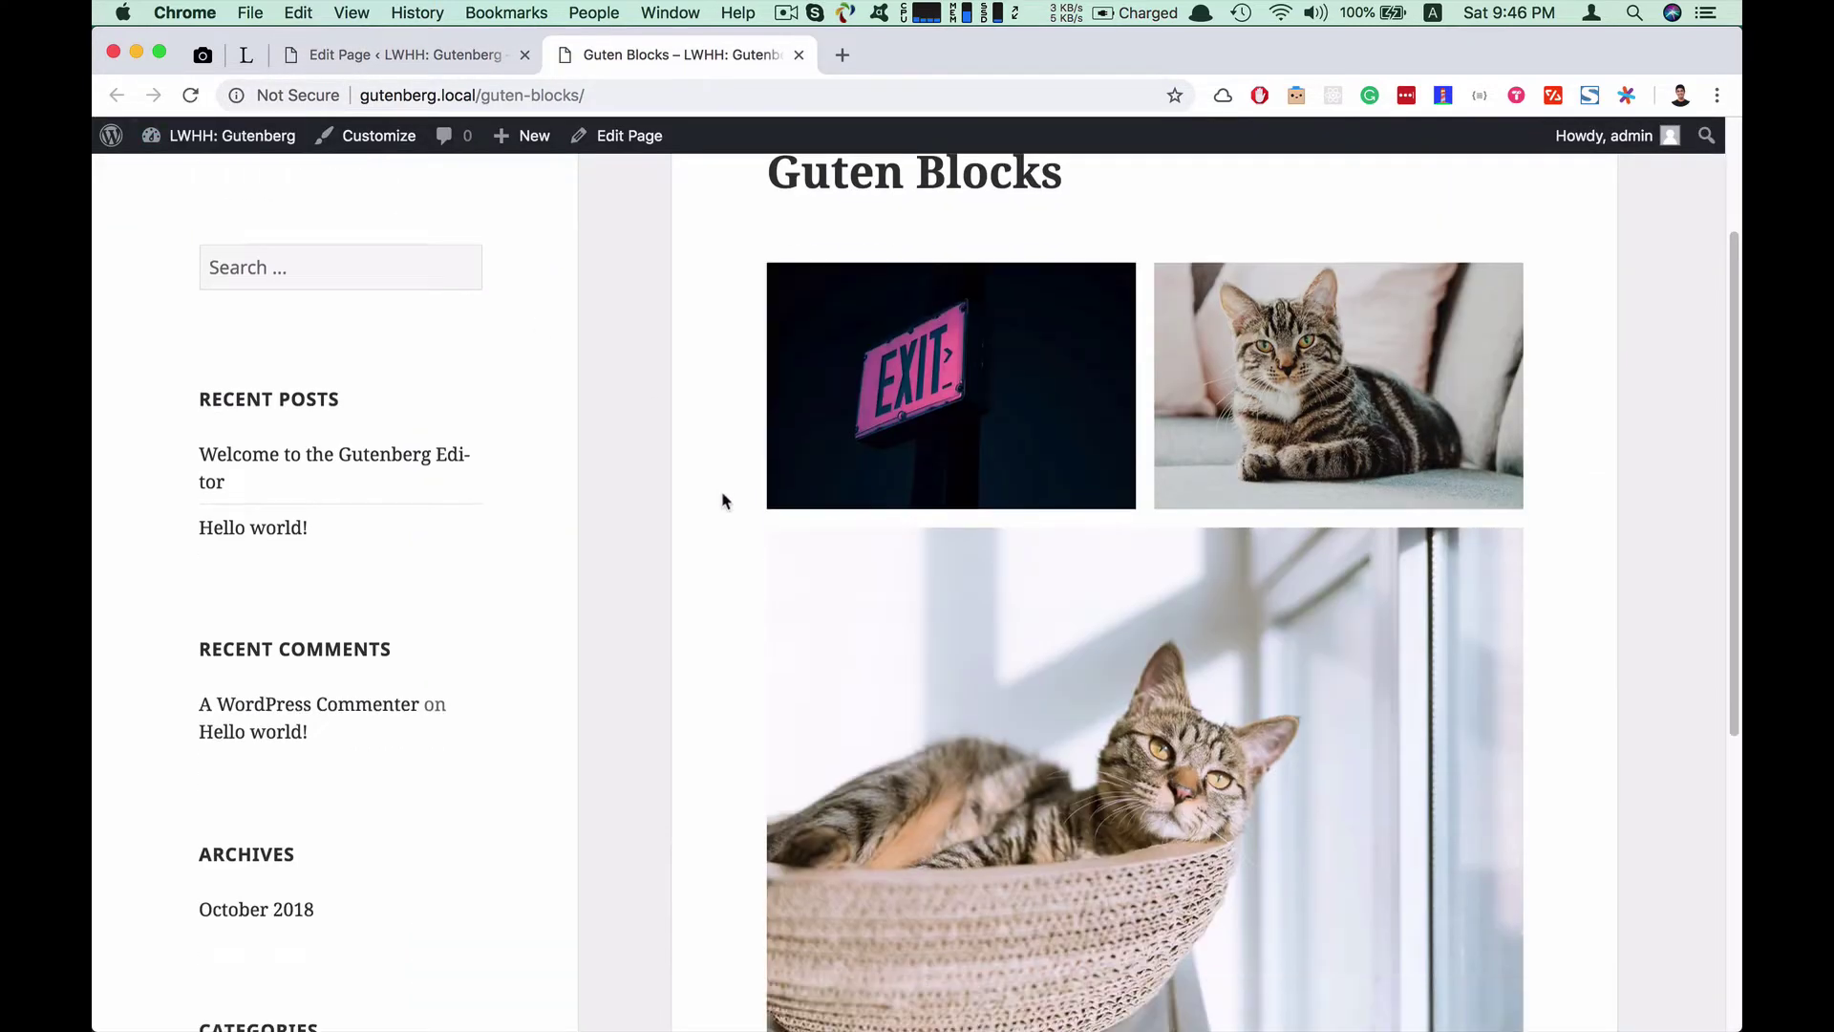
scroll(725, 500, up, 10)
scroll(1023, 598, down, 10)
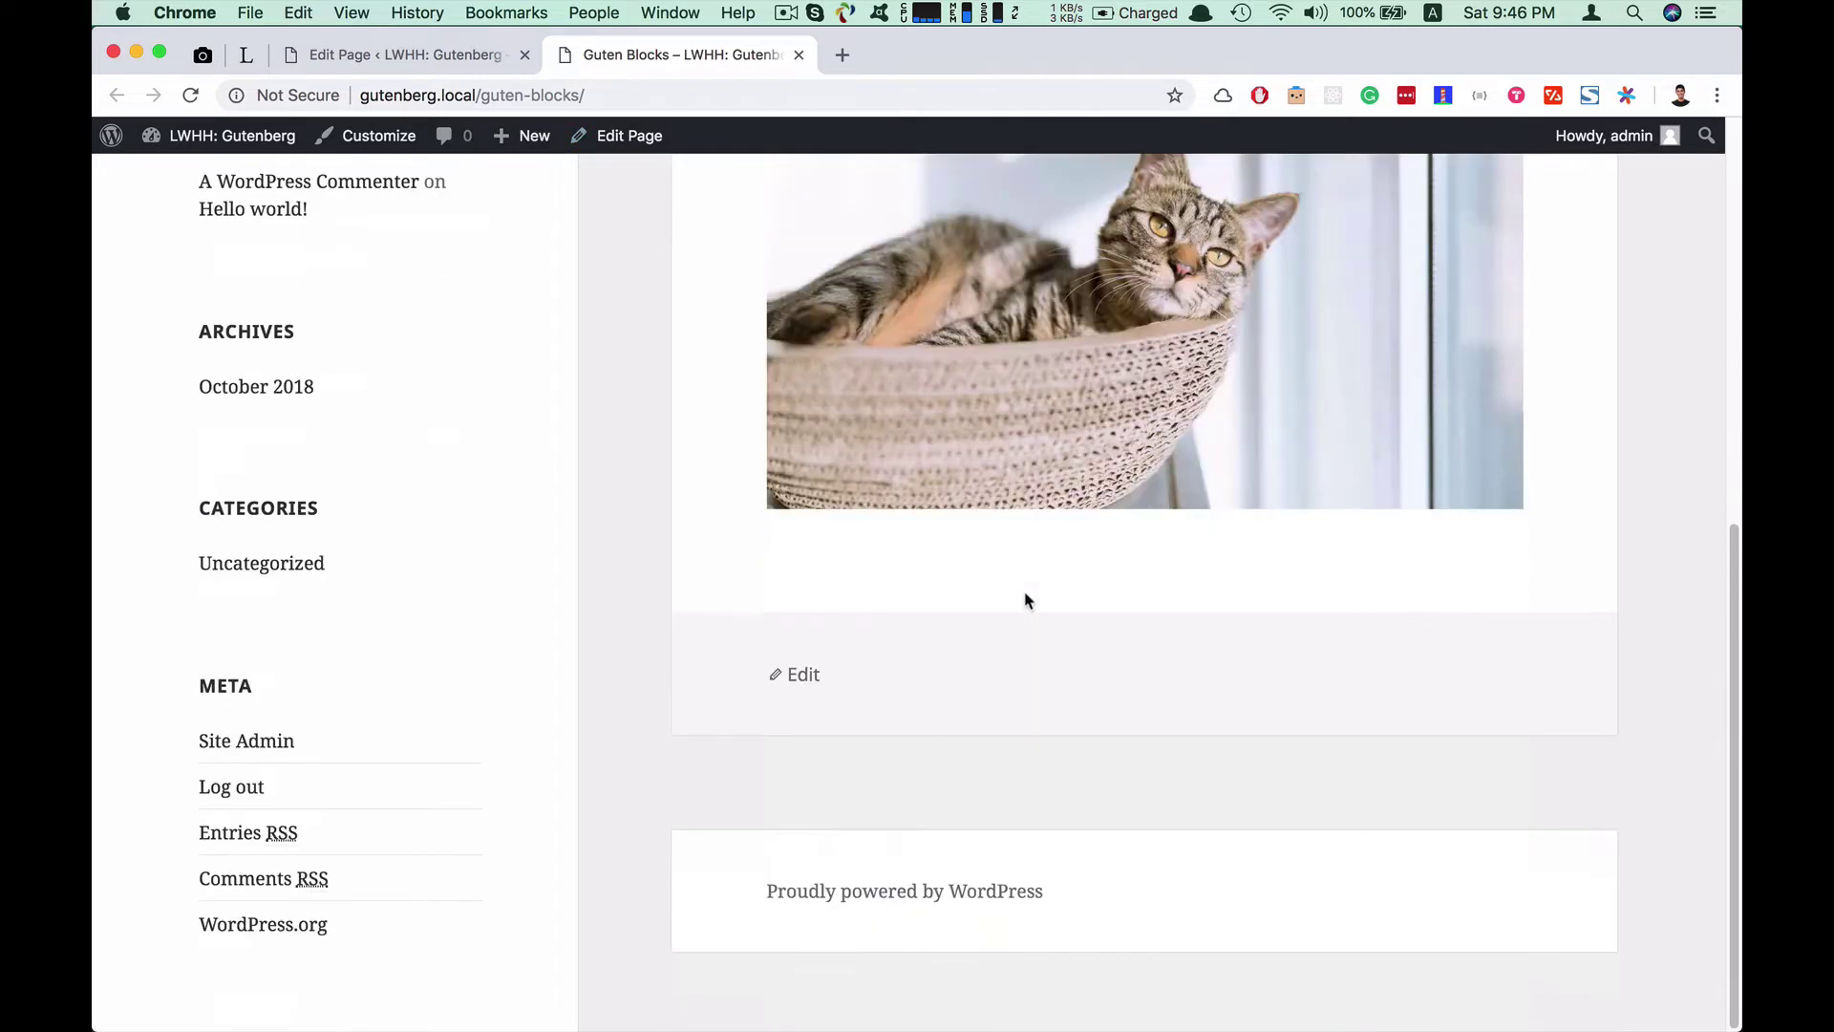
scroll(1005, 579, up, 10)
Return to the page editor, remove the gallery block and place the cursor in the empty paragraph
click(412, 59)
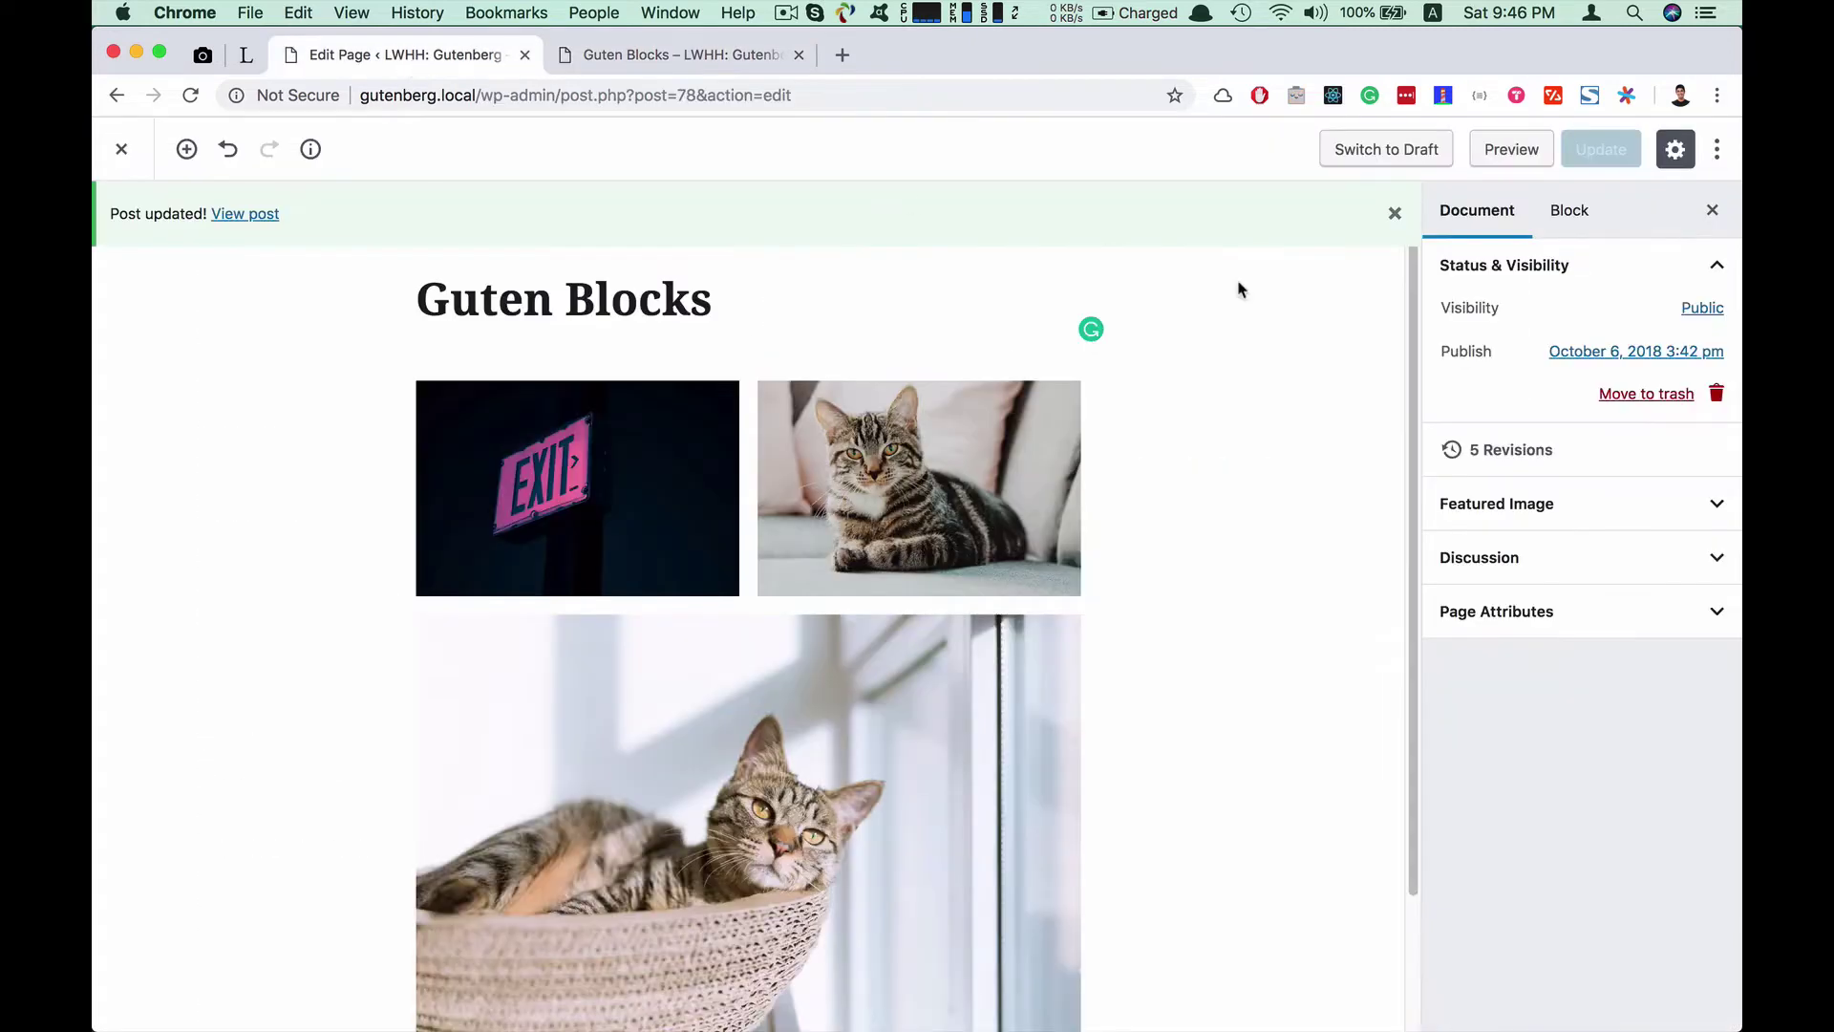
click(919, 466)
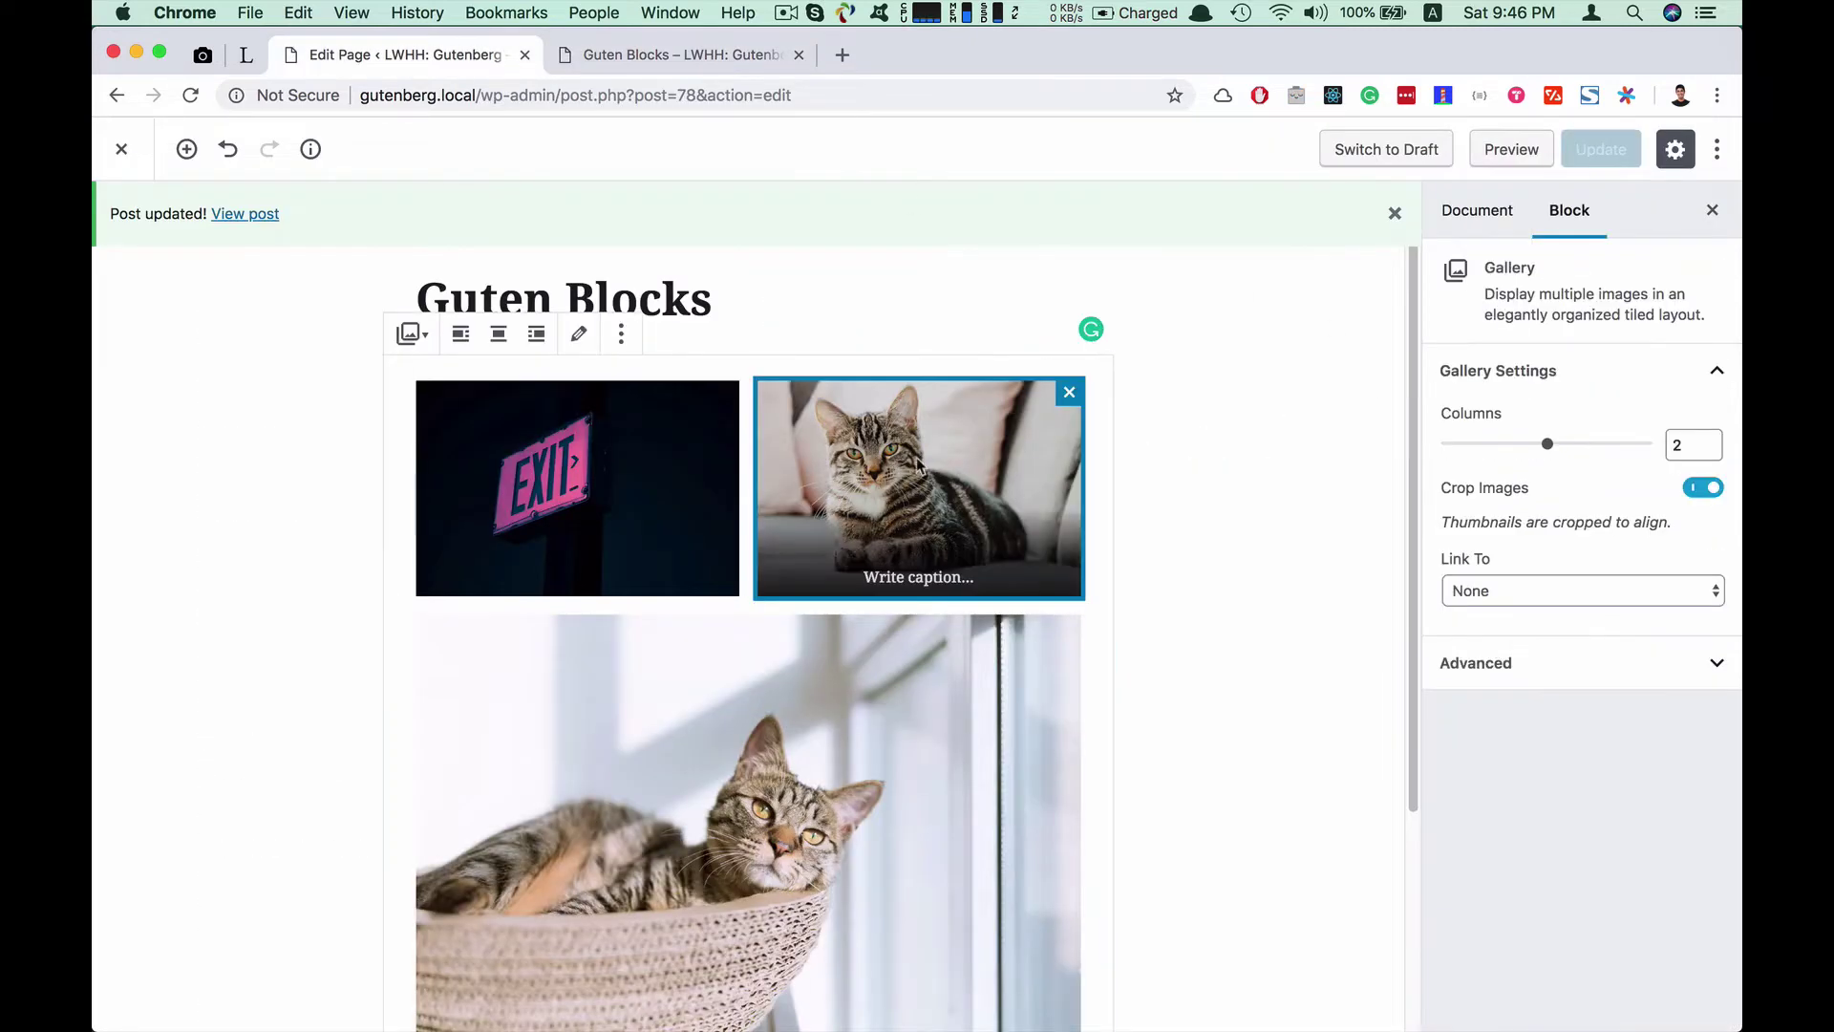
click(621, 333)
click(675, 663)
click(499, 380)
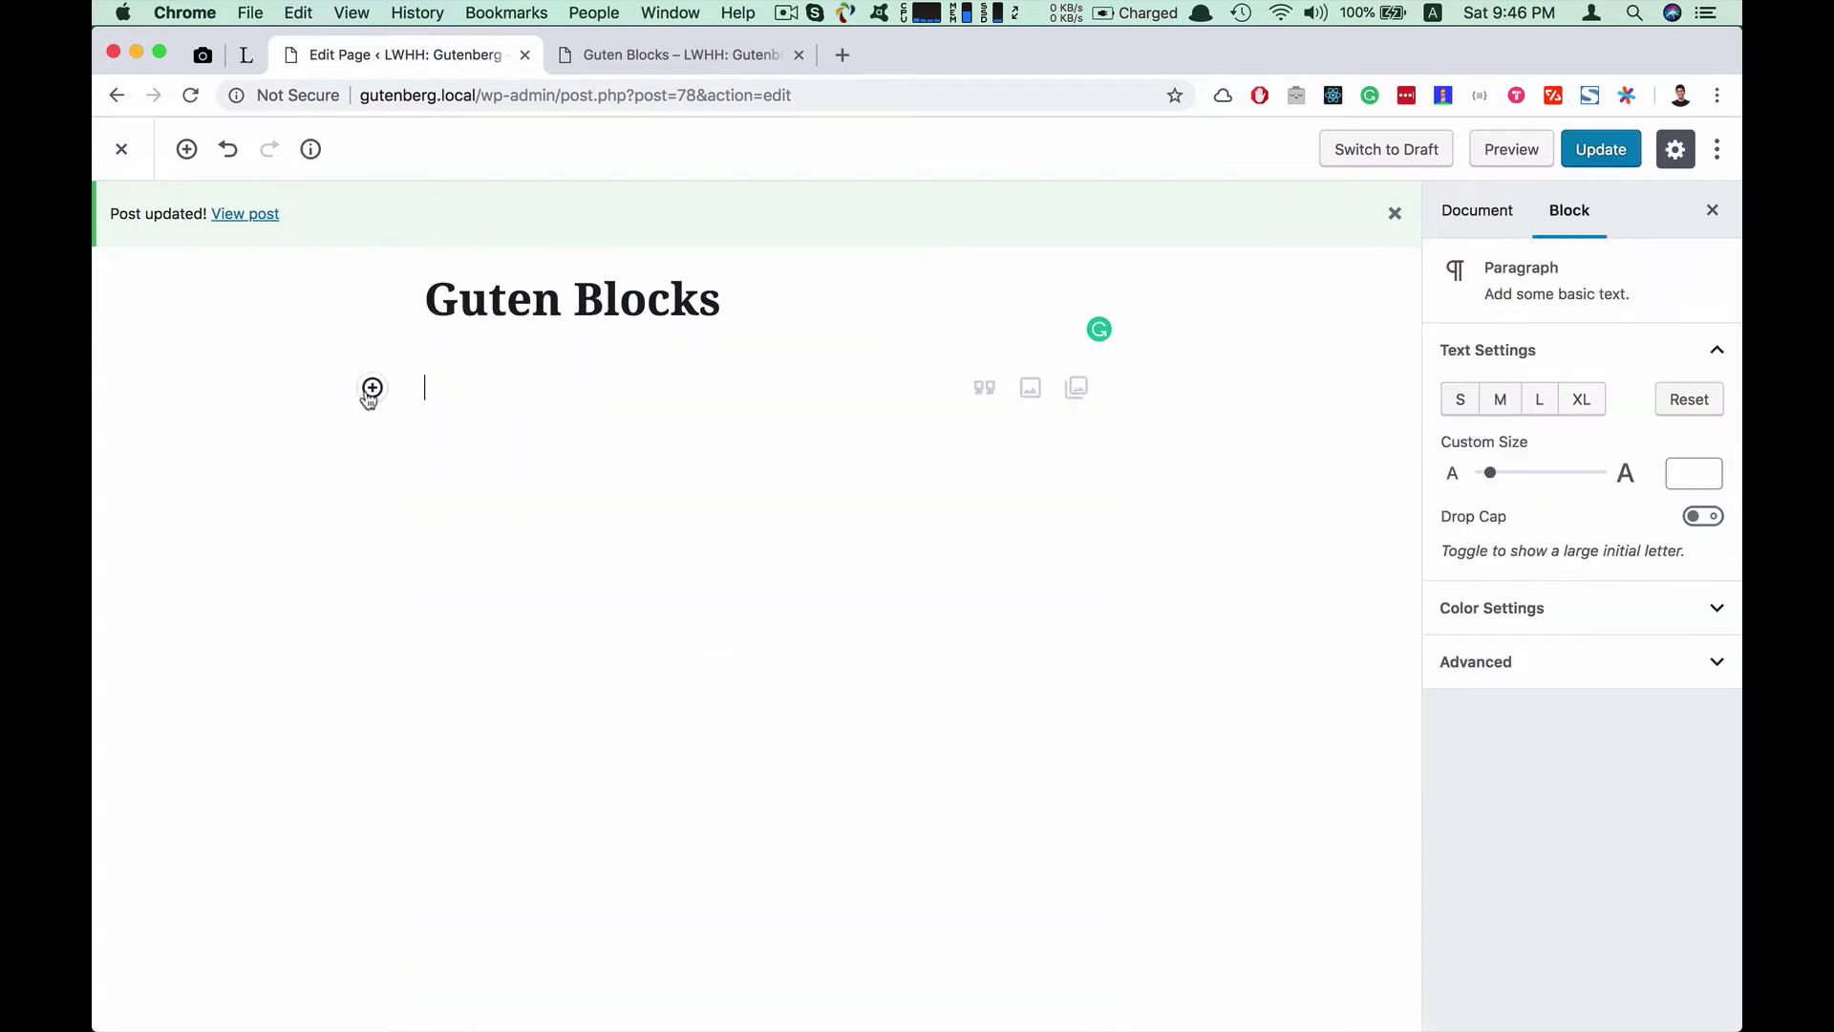
Insert a List block from the common blocks below the Guten Blocks title
click(373, 386)
click(750, 528)
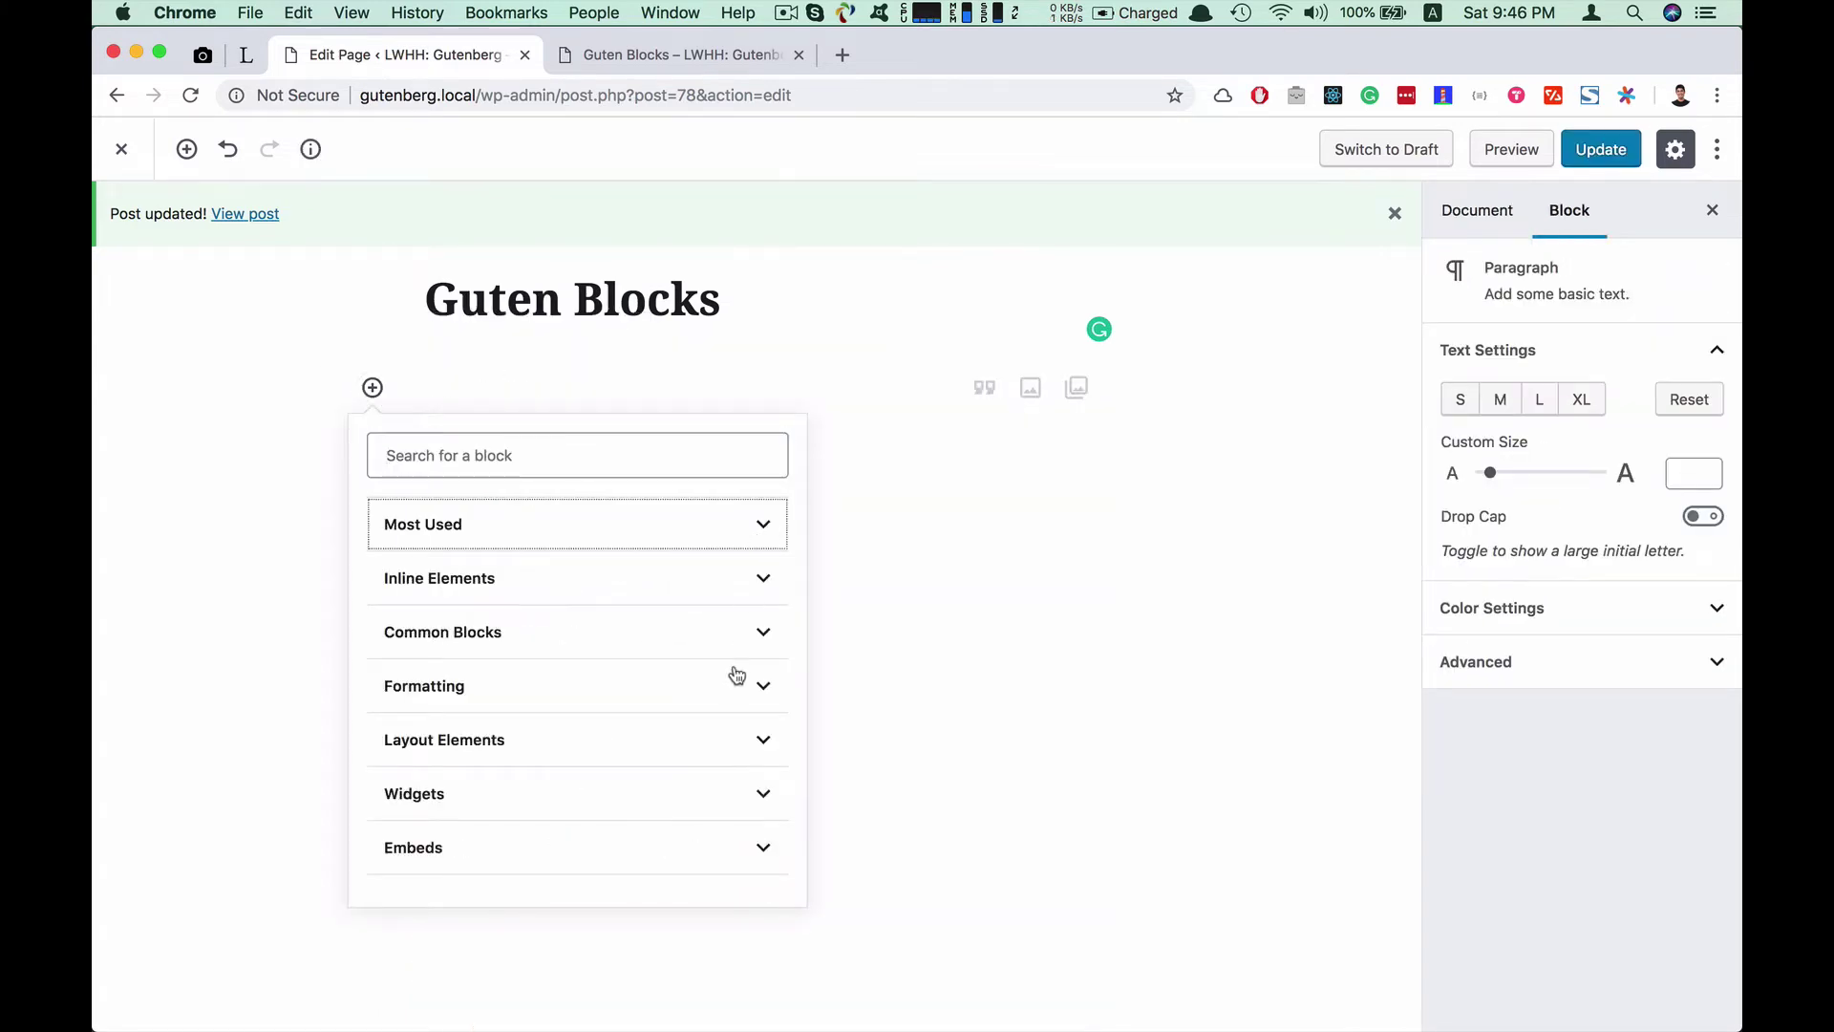
click(768, 629)
scroll(617, 708, down, 2)
scroll(618, 708, up, 1)
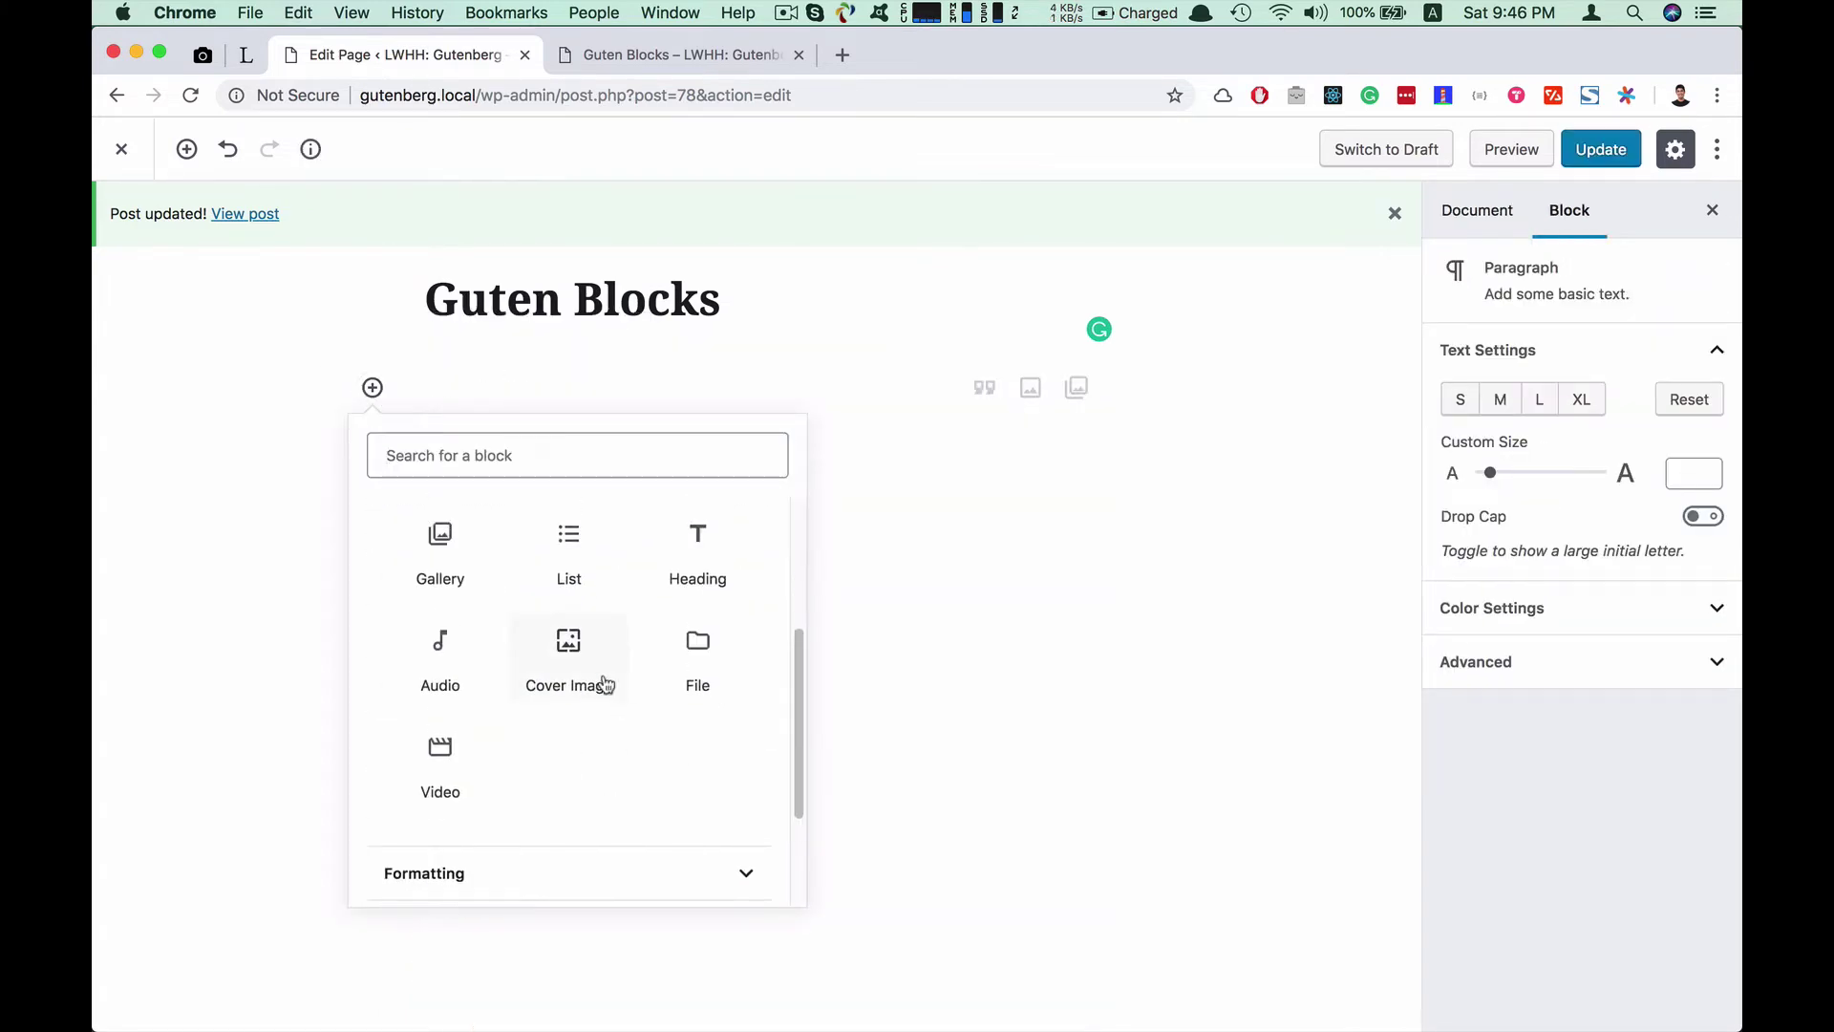
click(577, 557)
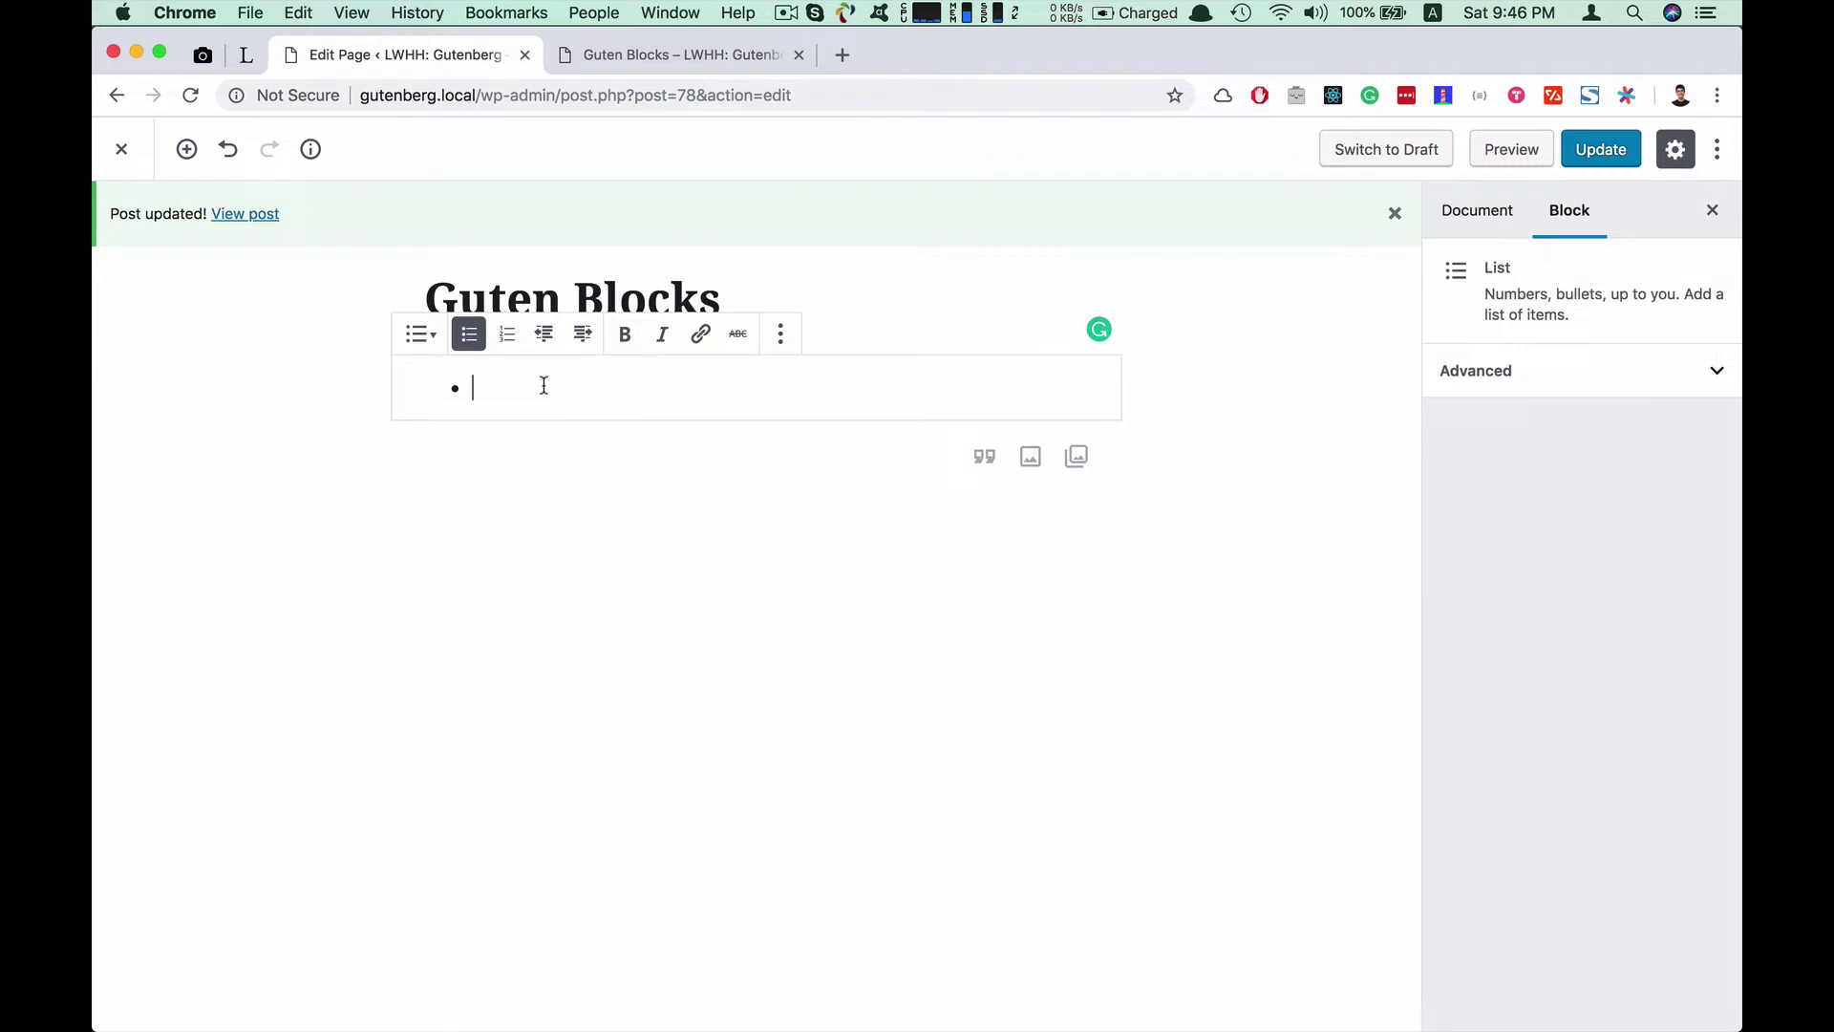
Enter two "lorem" items in the list, convert it to a numbered list and back to bullets
text(lorem)
key(Return)
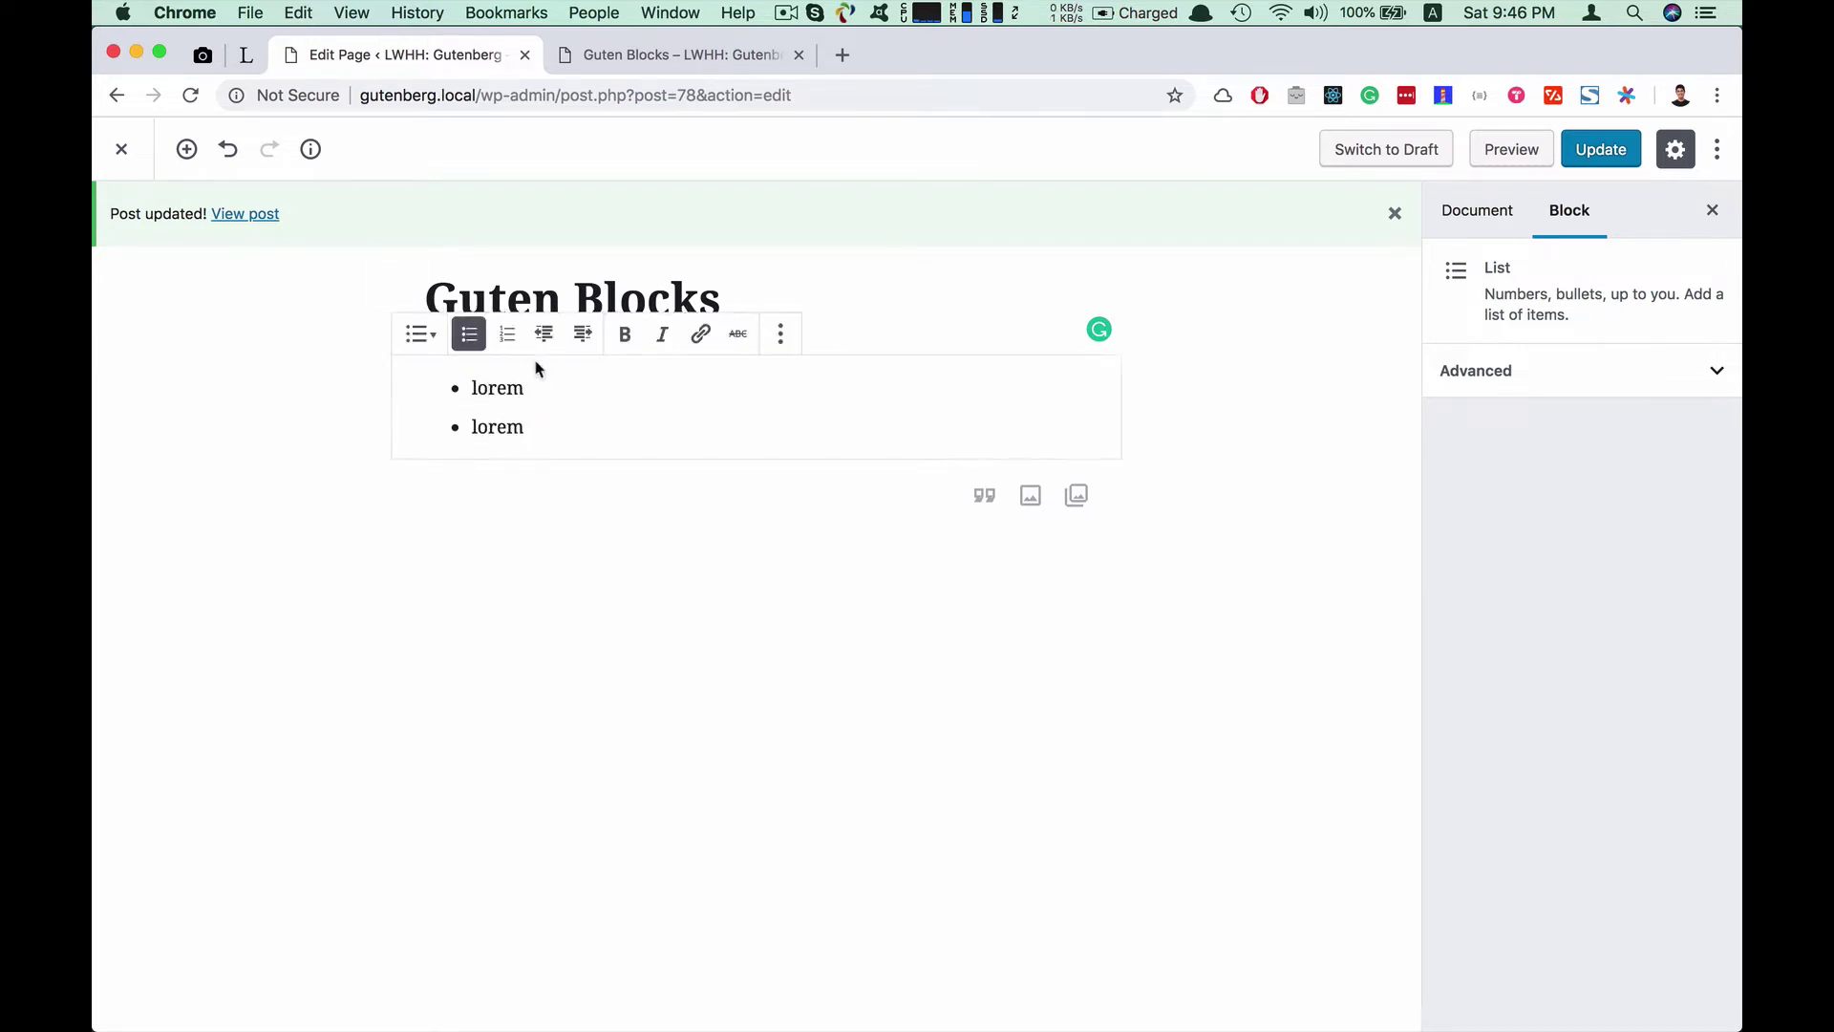
click(506, 333)
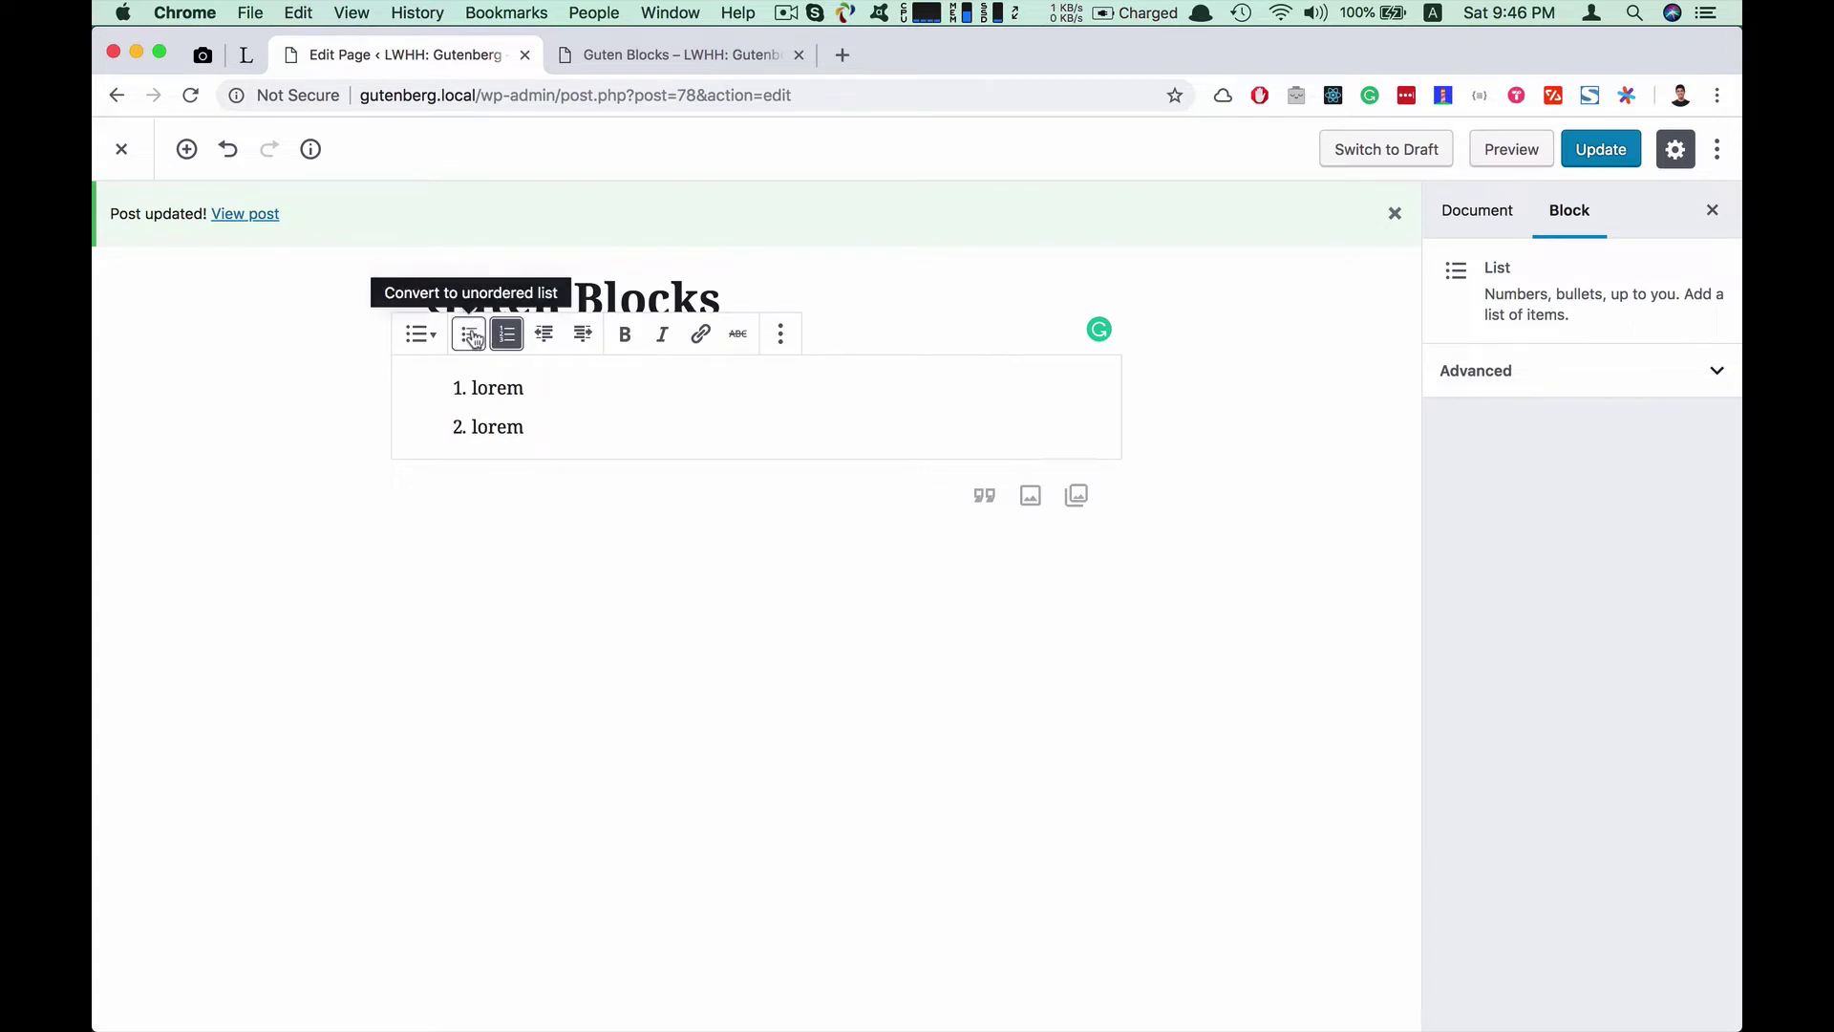
click(471, 336)
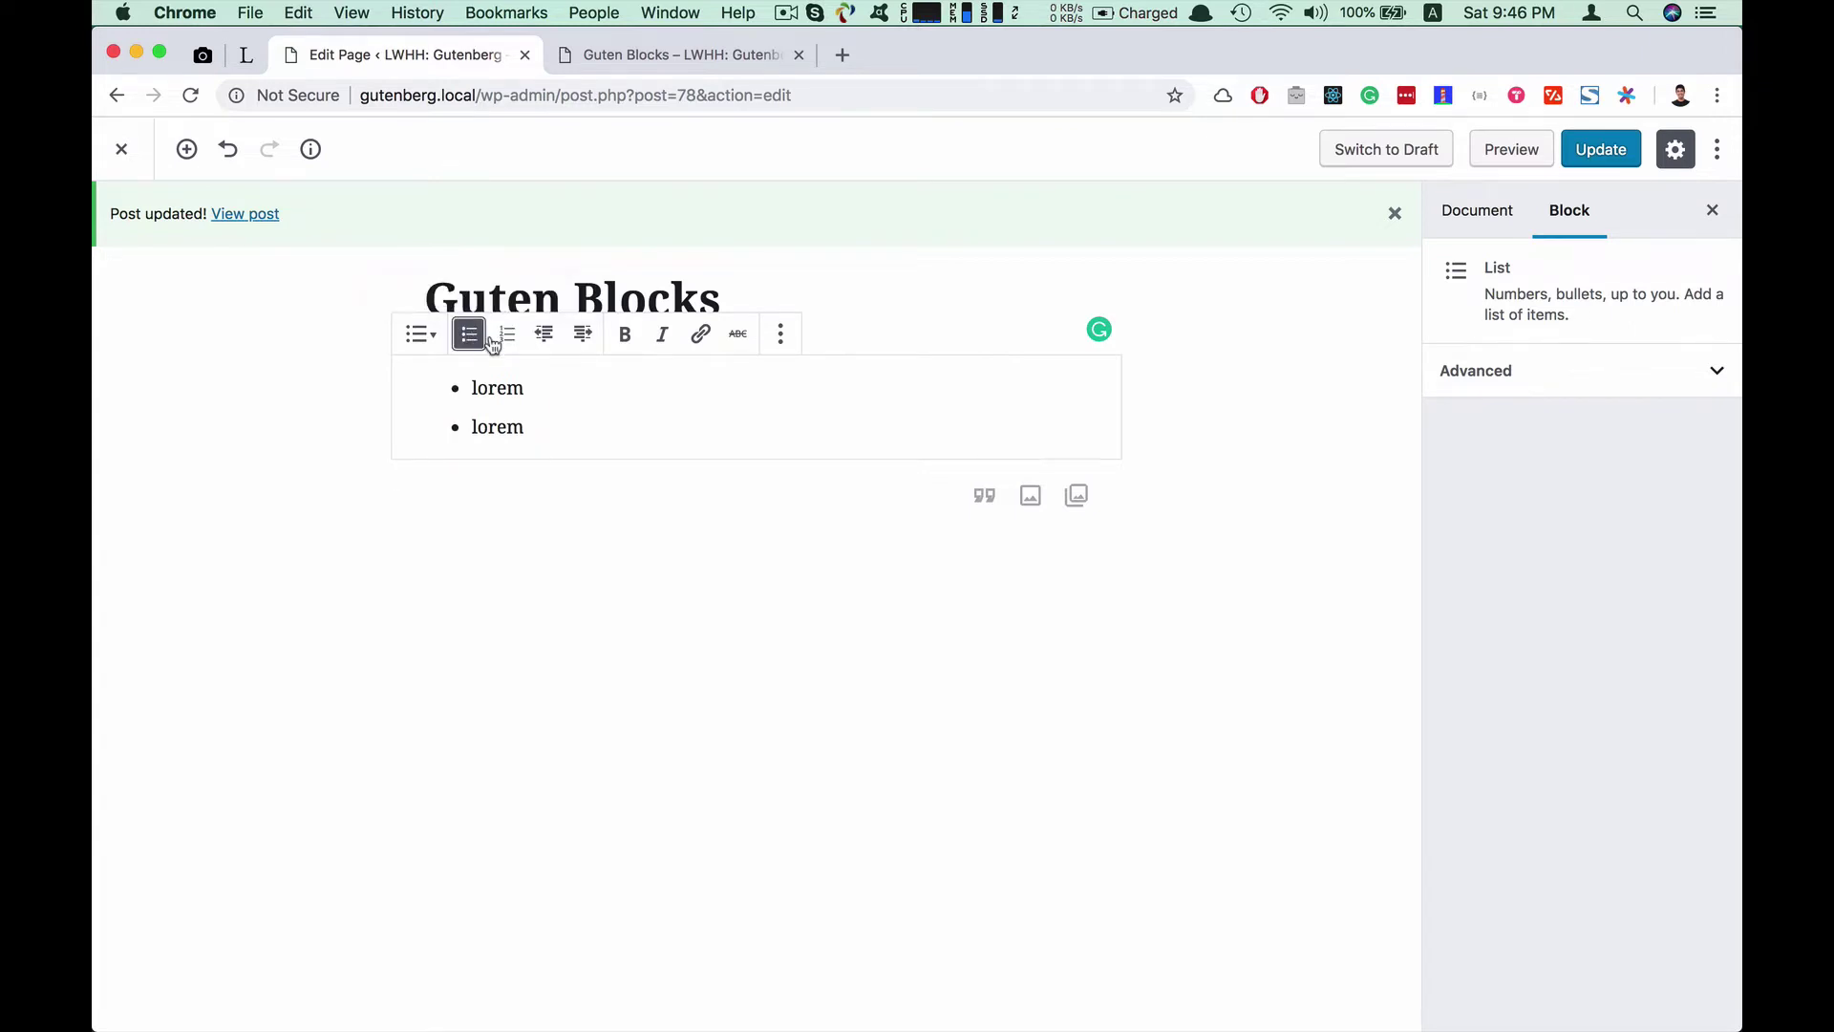
Check the list block's additional options and remove the block
click(782, 335)
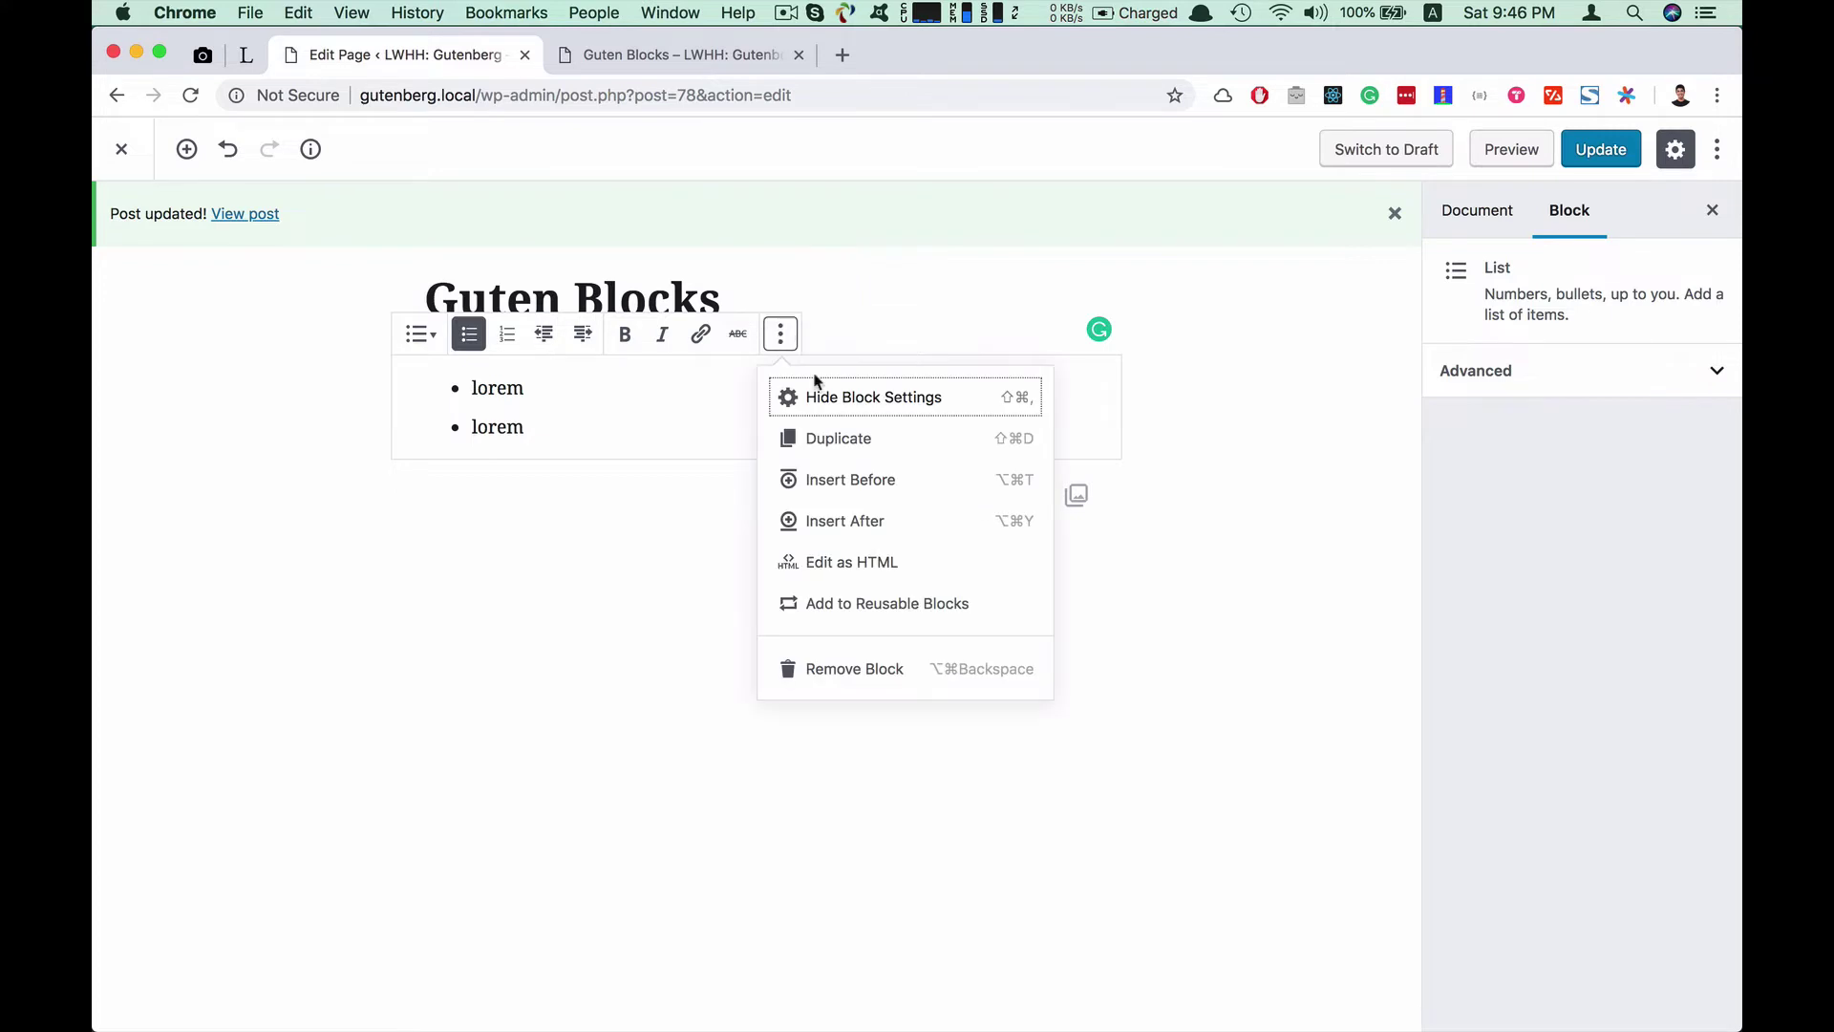
click(1582, 281)
click(781, 334)
click(853, 676)
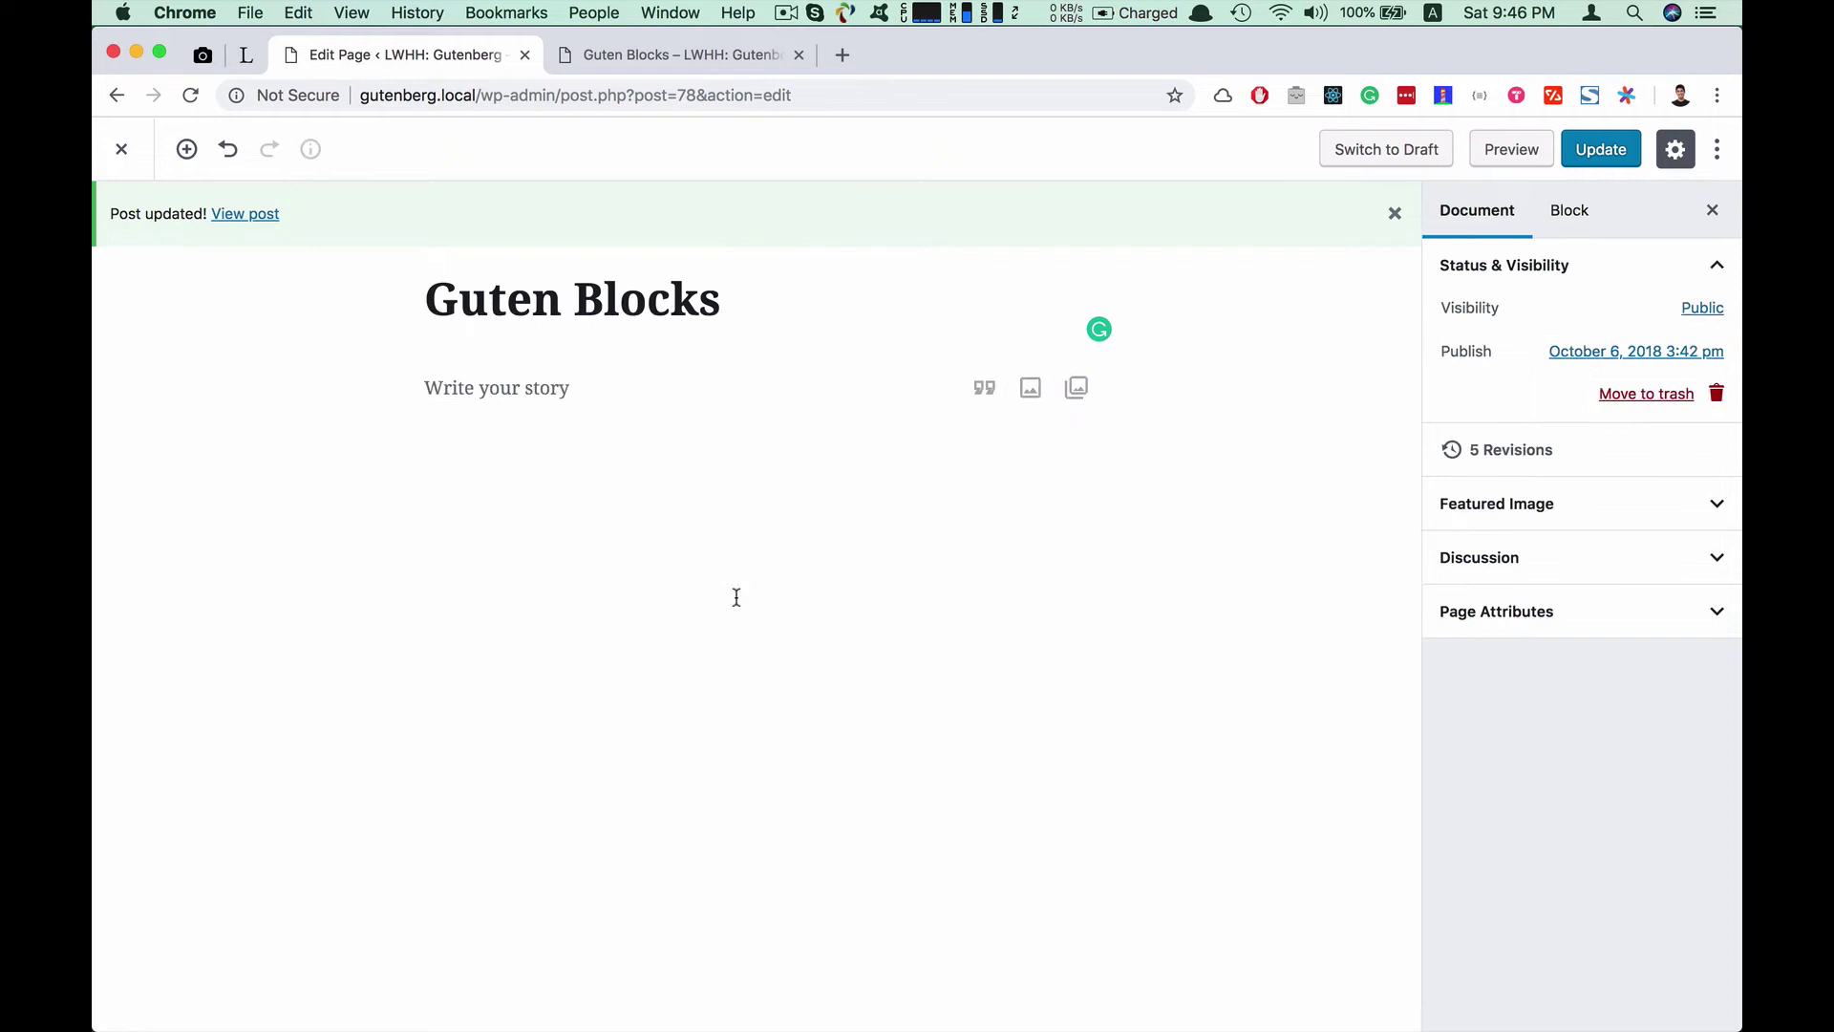
Insert a Heading block from the common blocks in the empty paragraph below the title
click(524, 393)
click(371, 387)
click(756, 533)
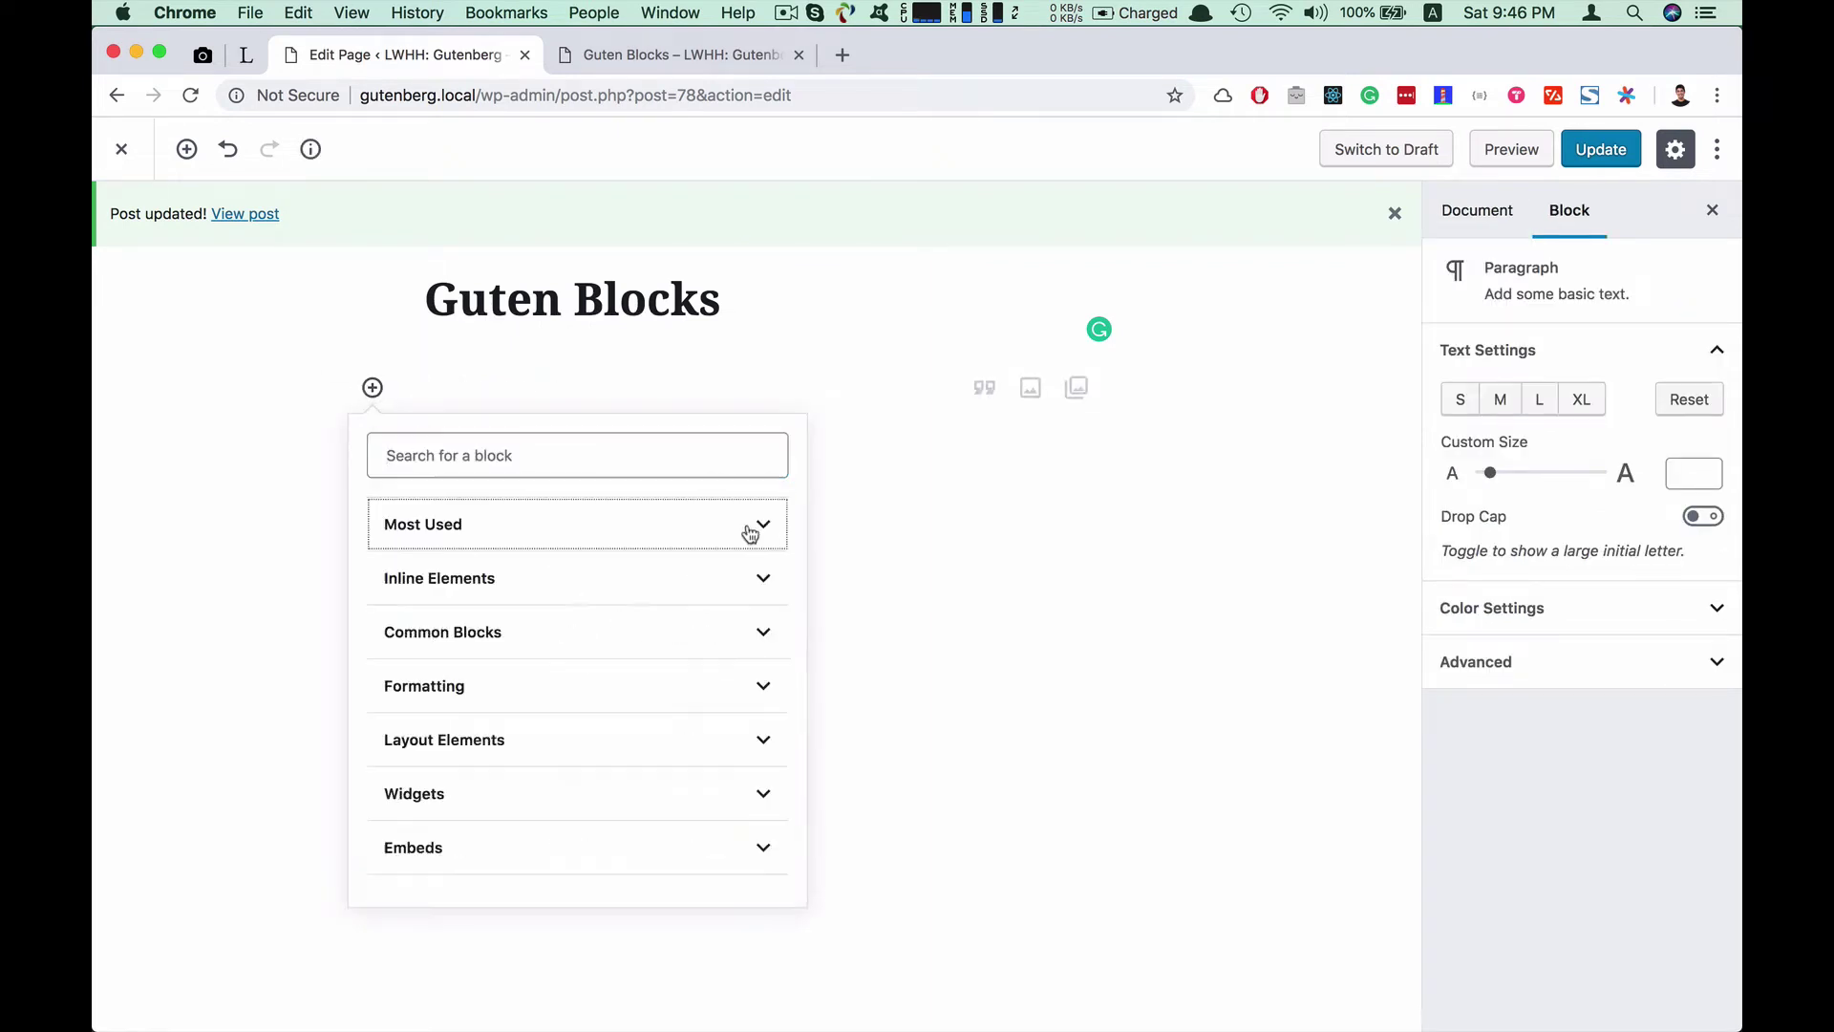
click(761, 634)
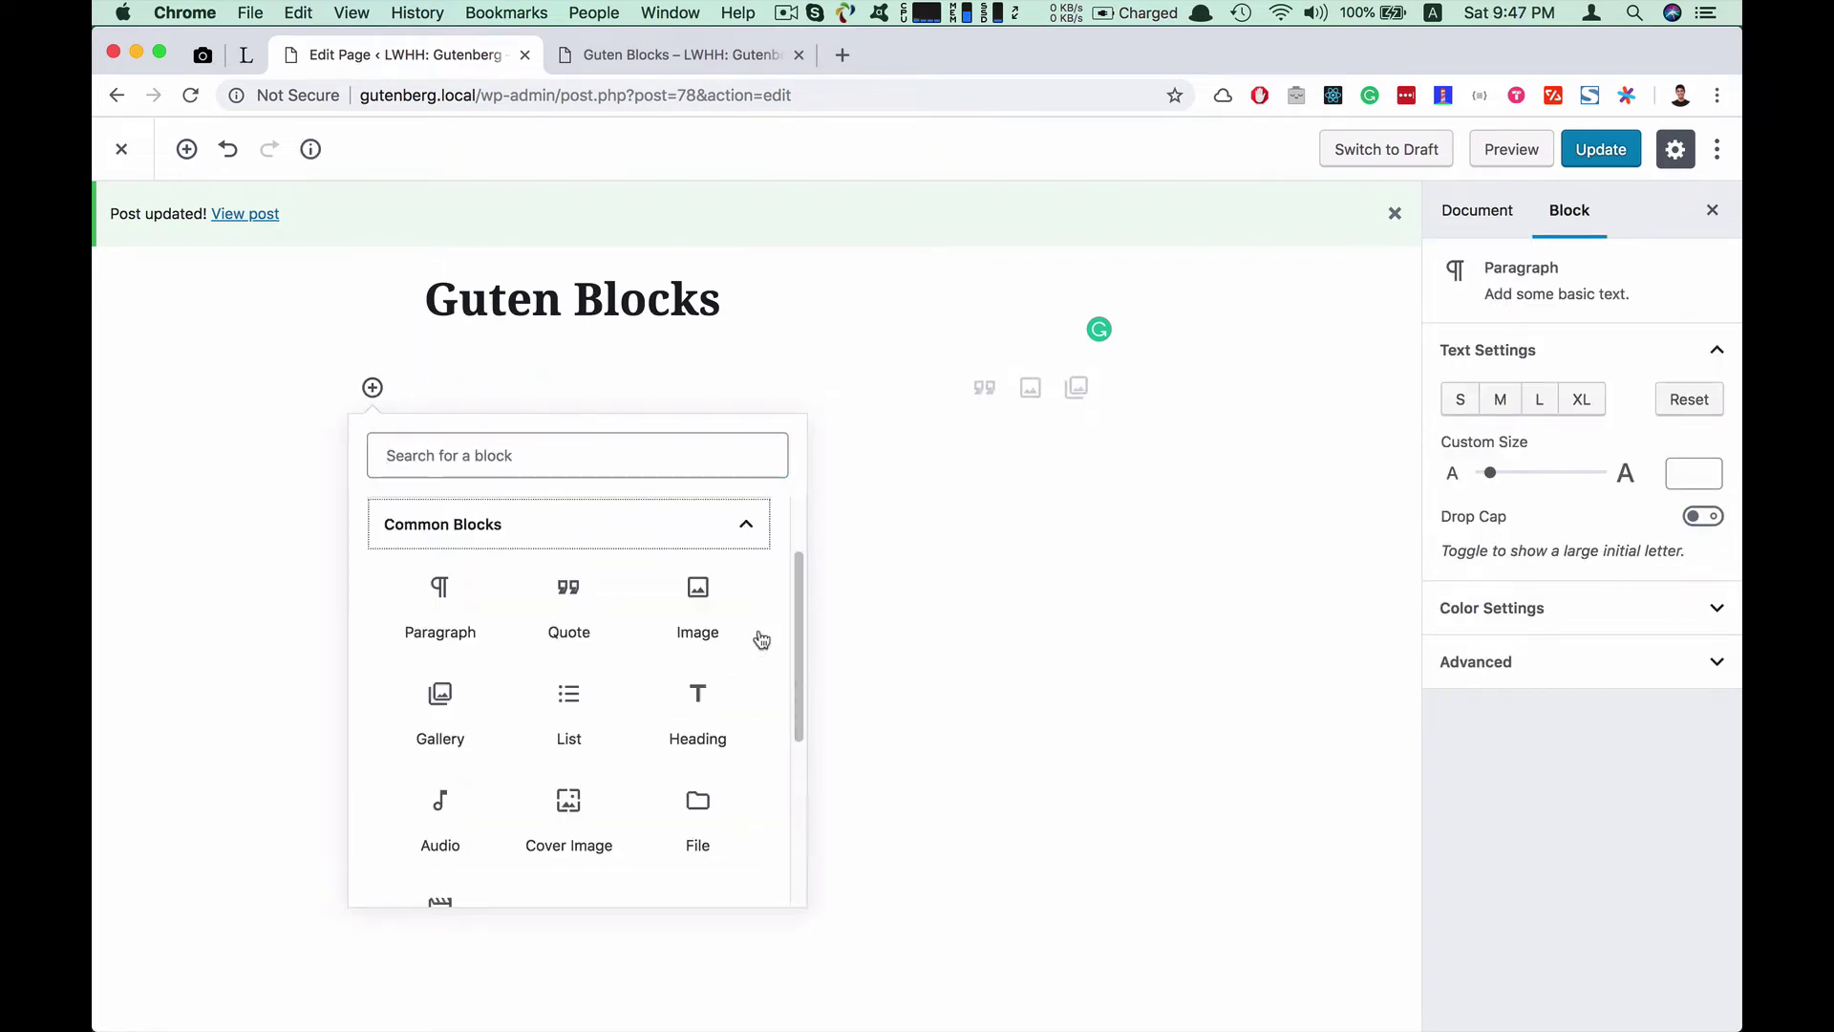
scroll(729, 700, down, 3)
scroll(729, 698, up, 4)
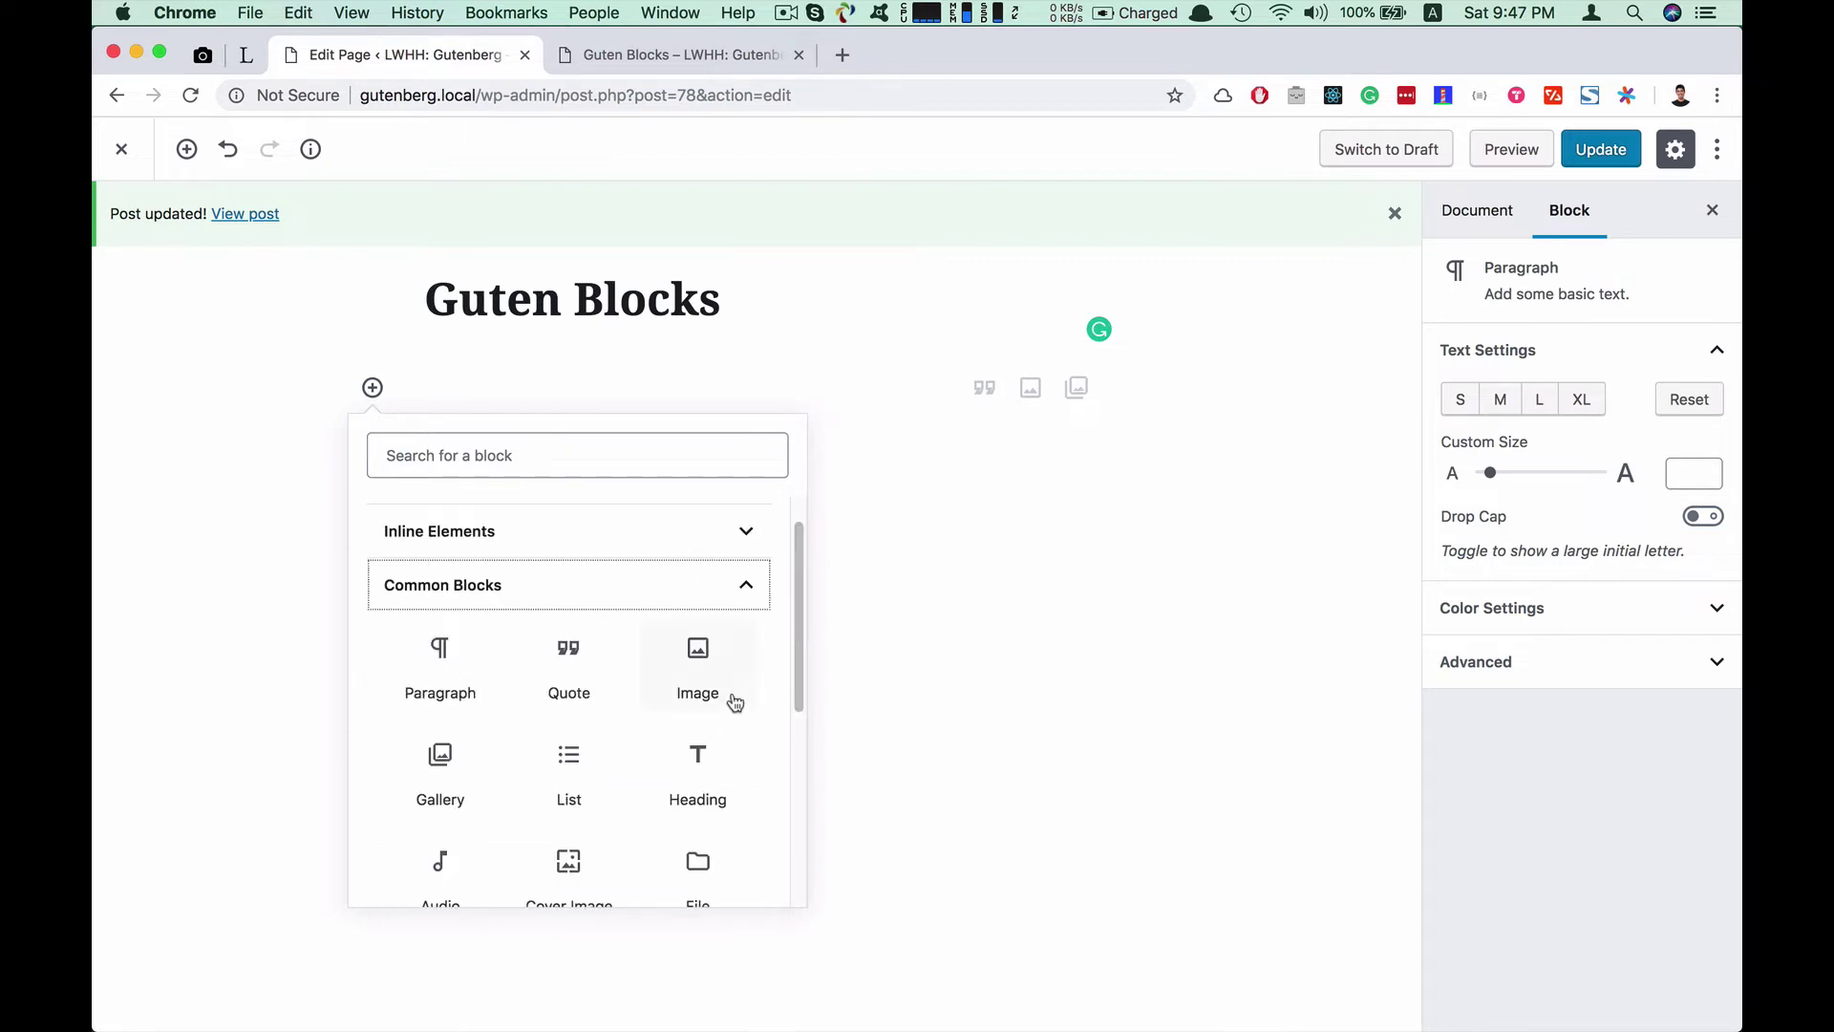
click(702, 793)
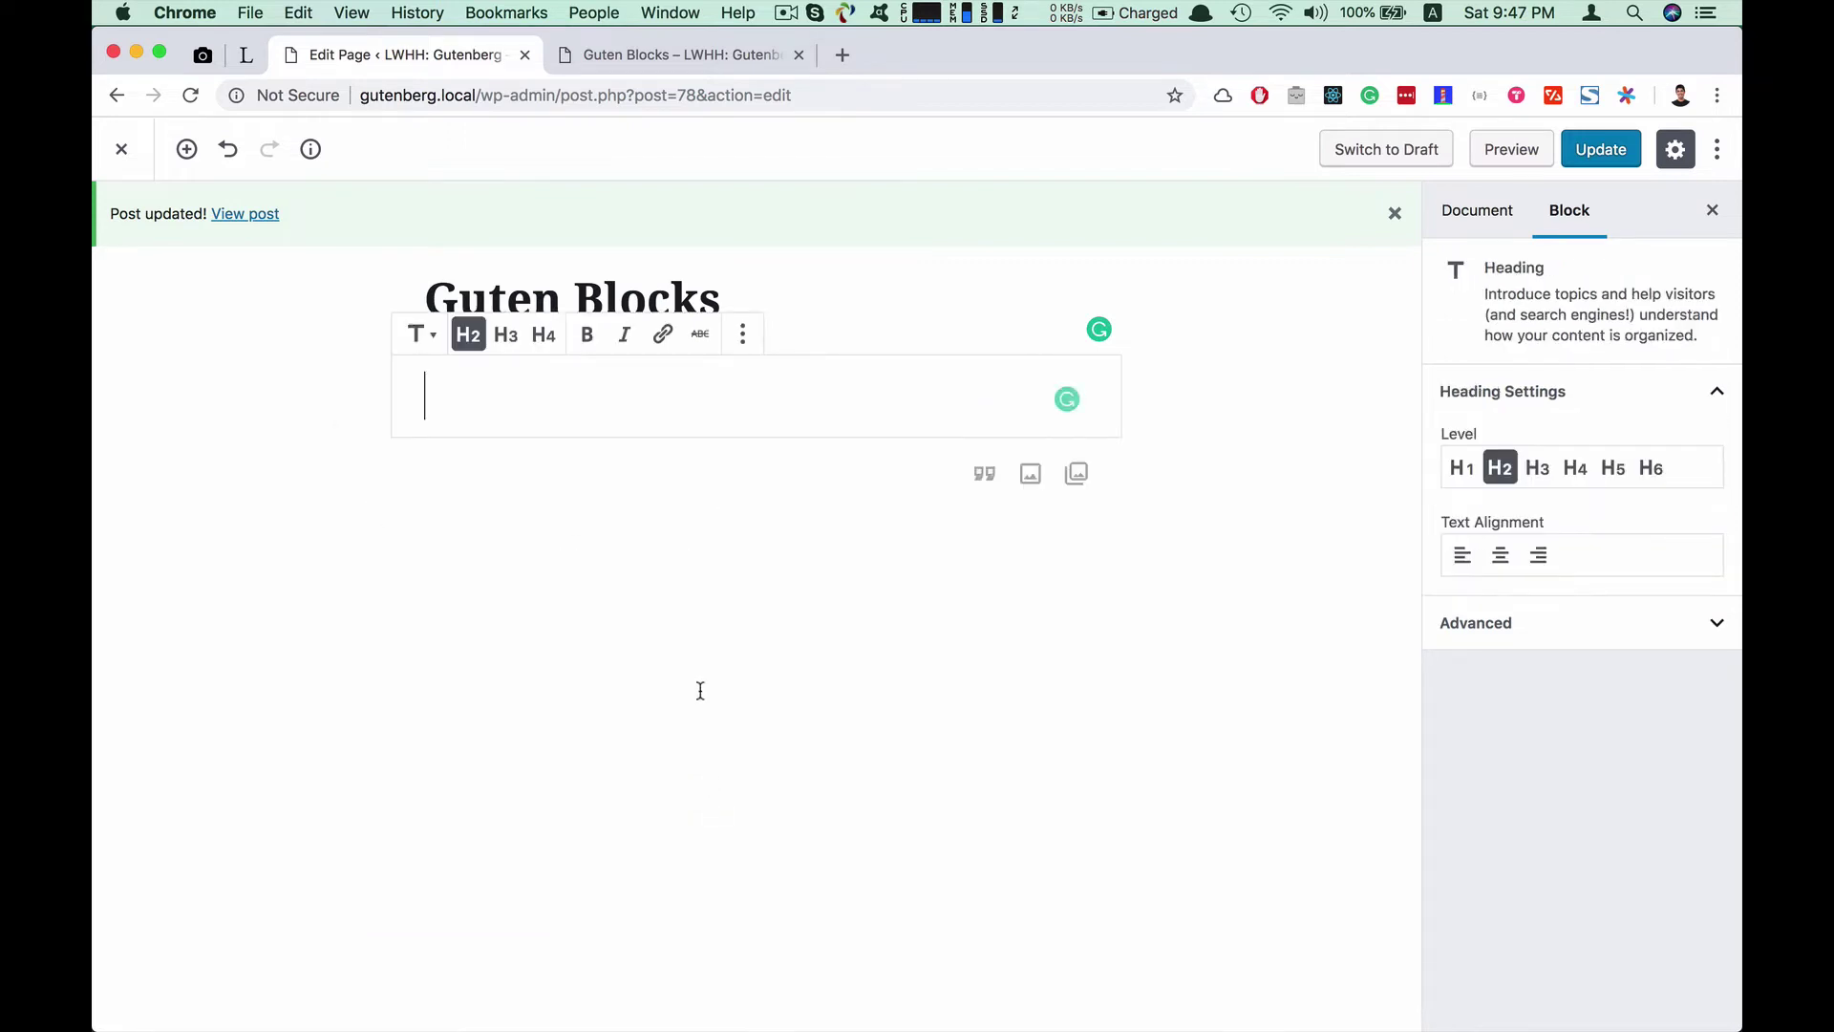
Glance at the published page, return to the editor and enter "Massive Heading" as the heading text
click(684, 55)
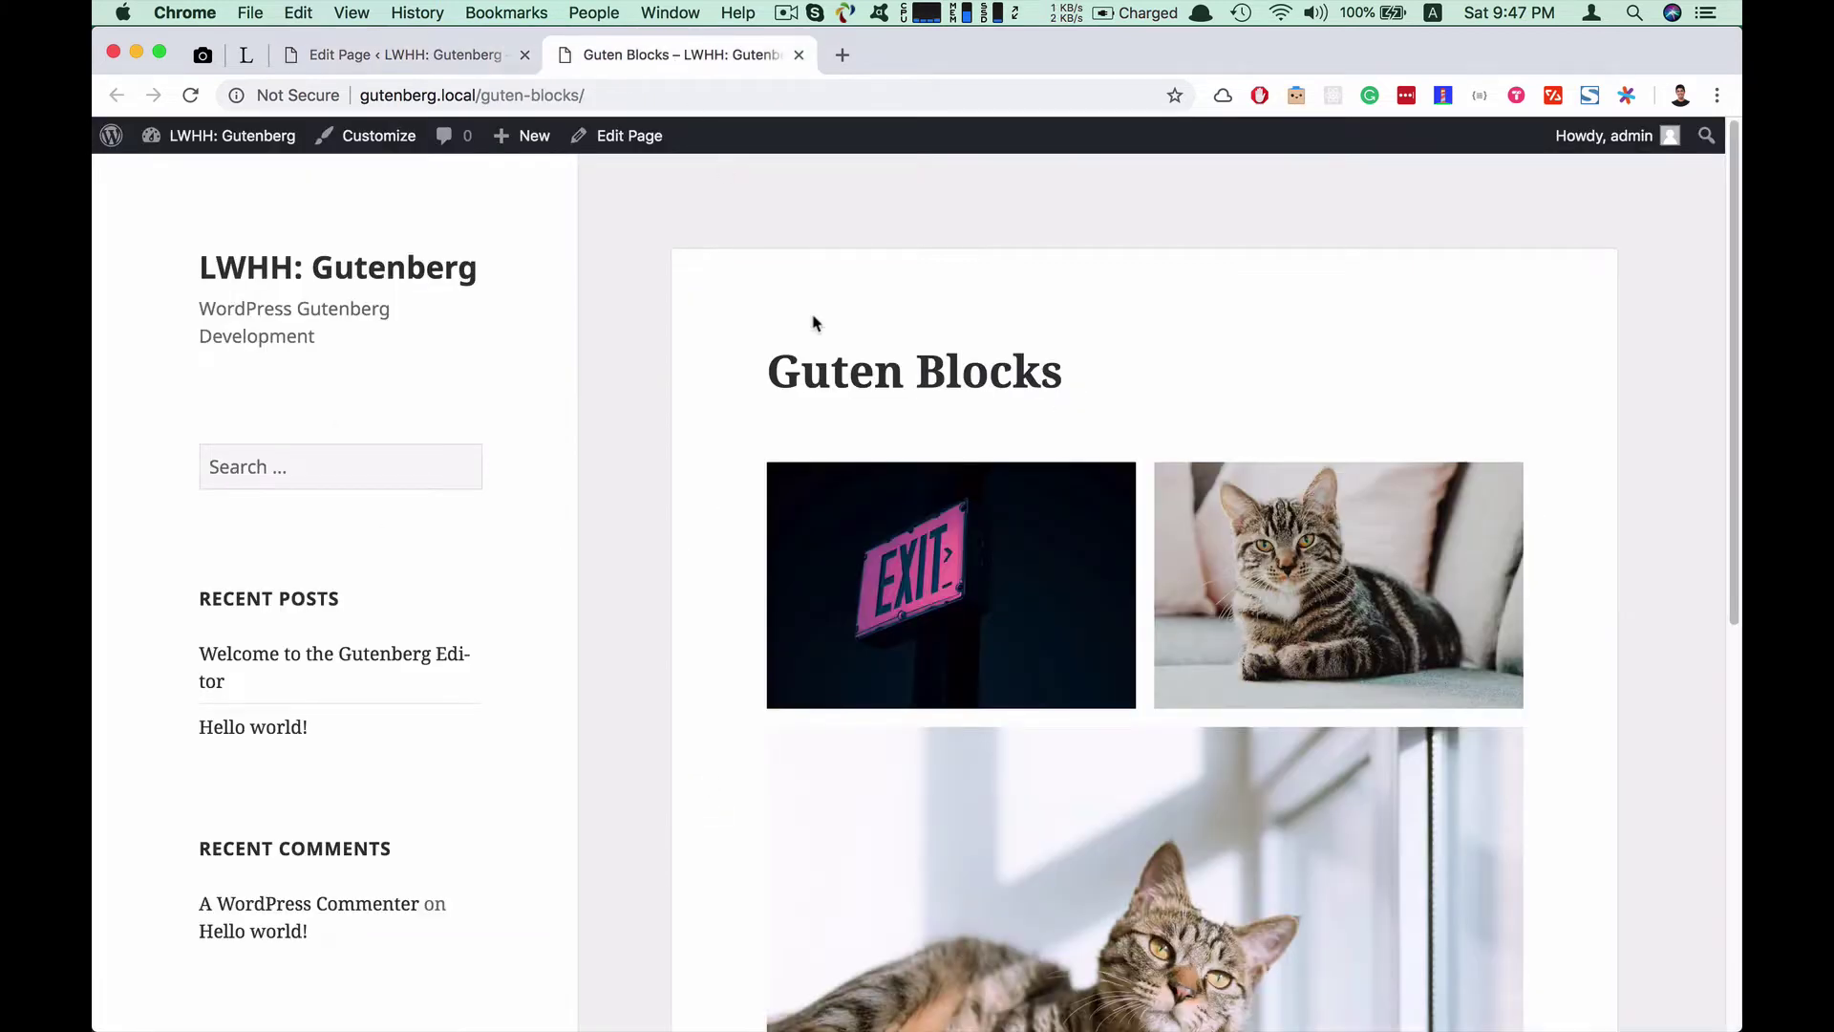
click(402, 65)
text(M)
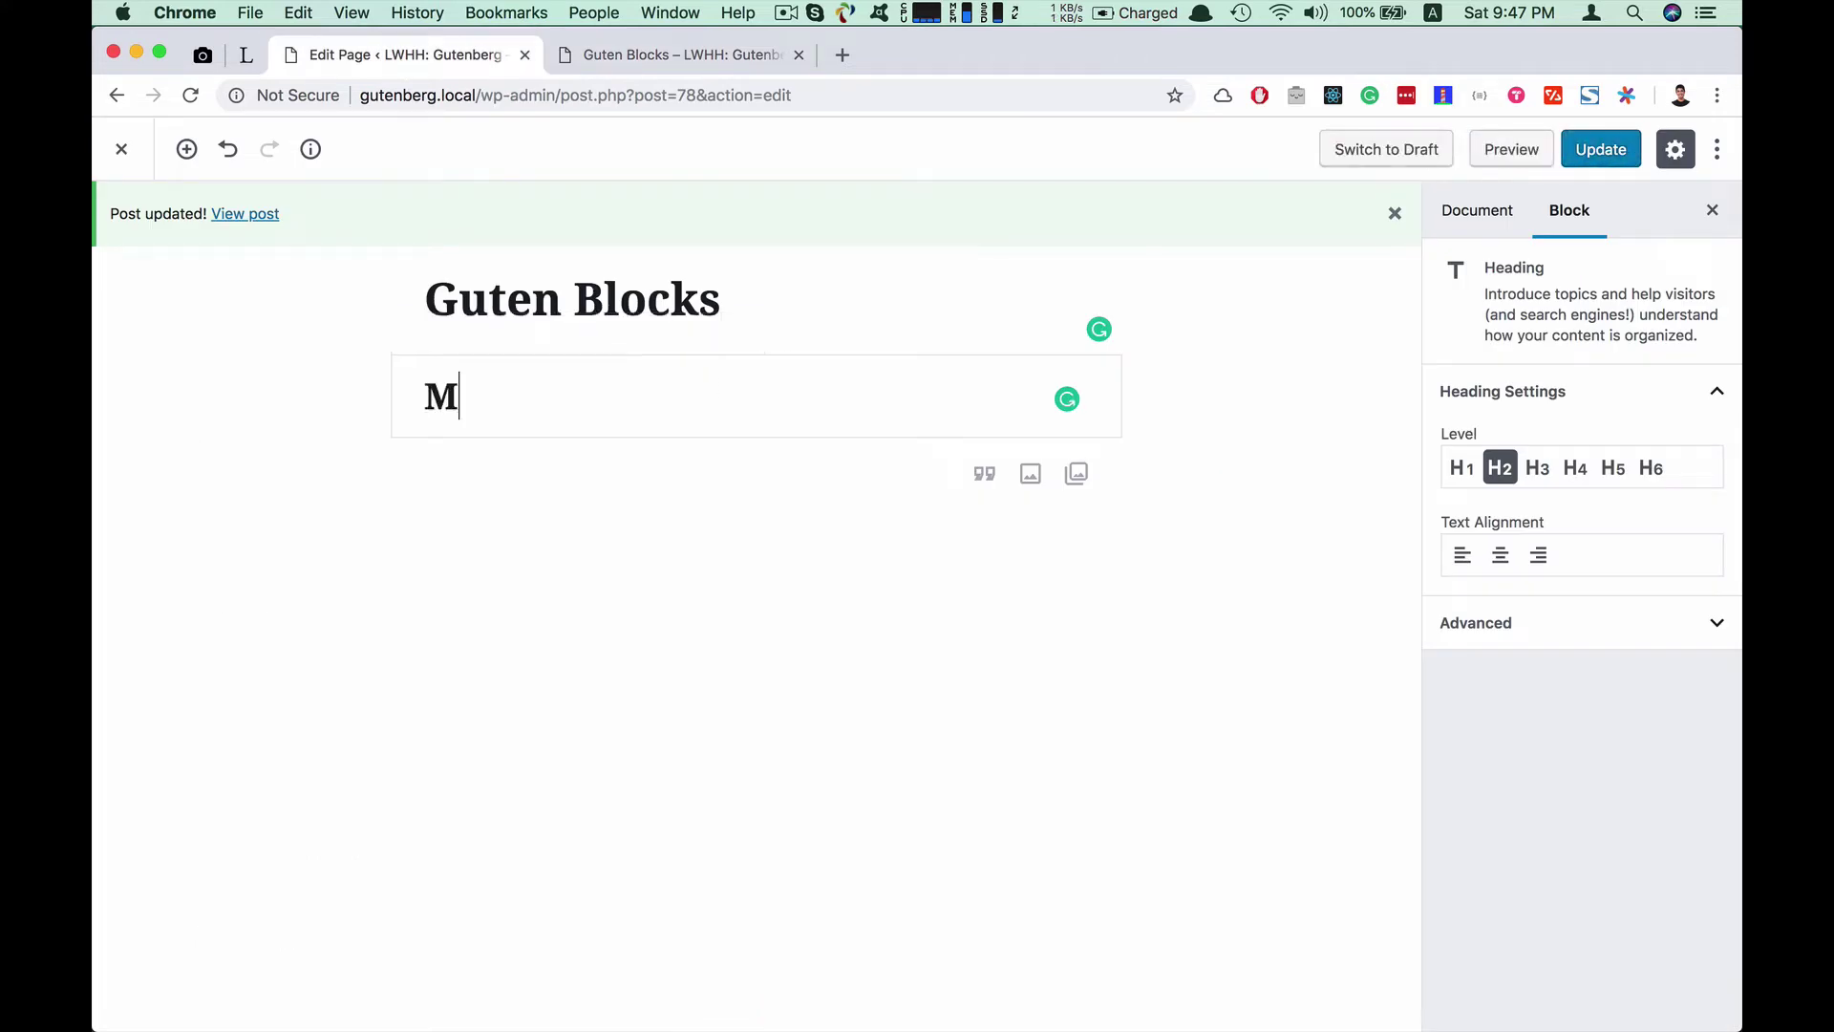
text(assive Heading)
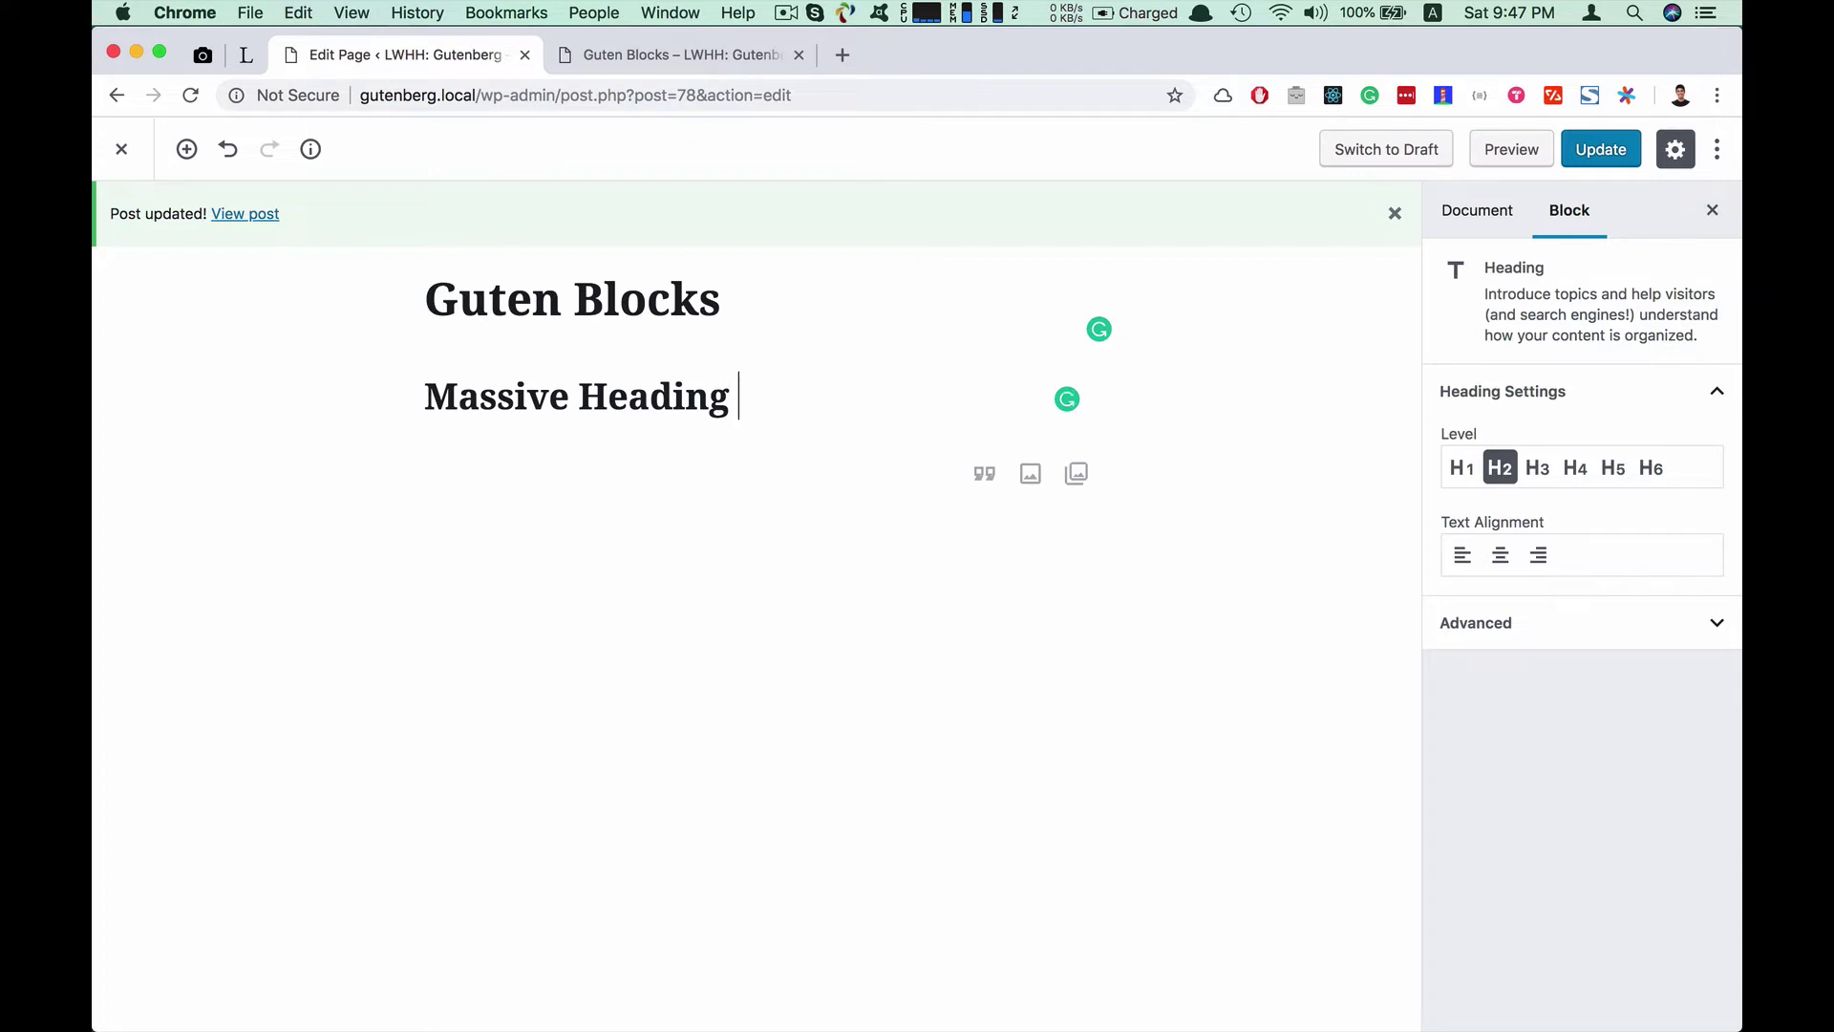
Check the heading's level options, place the cursor at the end of its text and hide the block settings
click(695, 492)
click(651, 396)
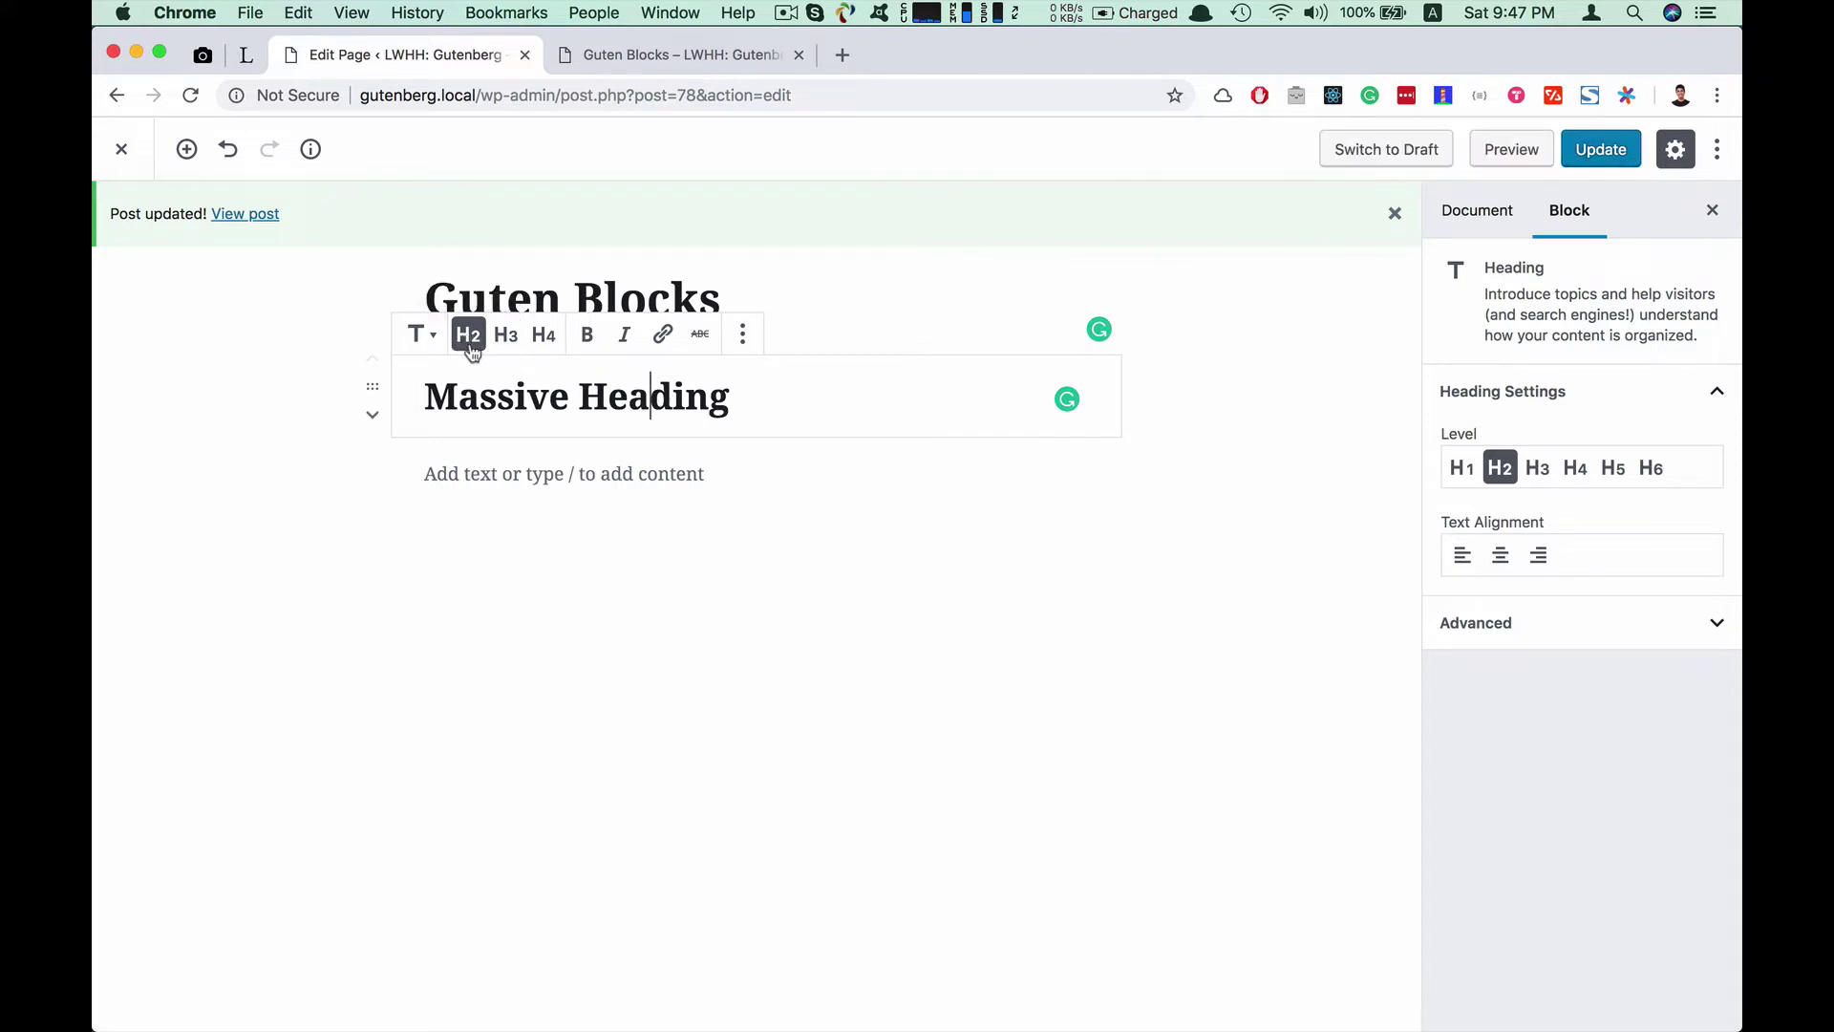
click(718, 485)
click(728, 401)
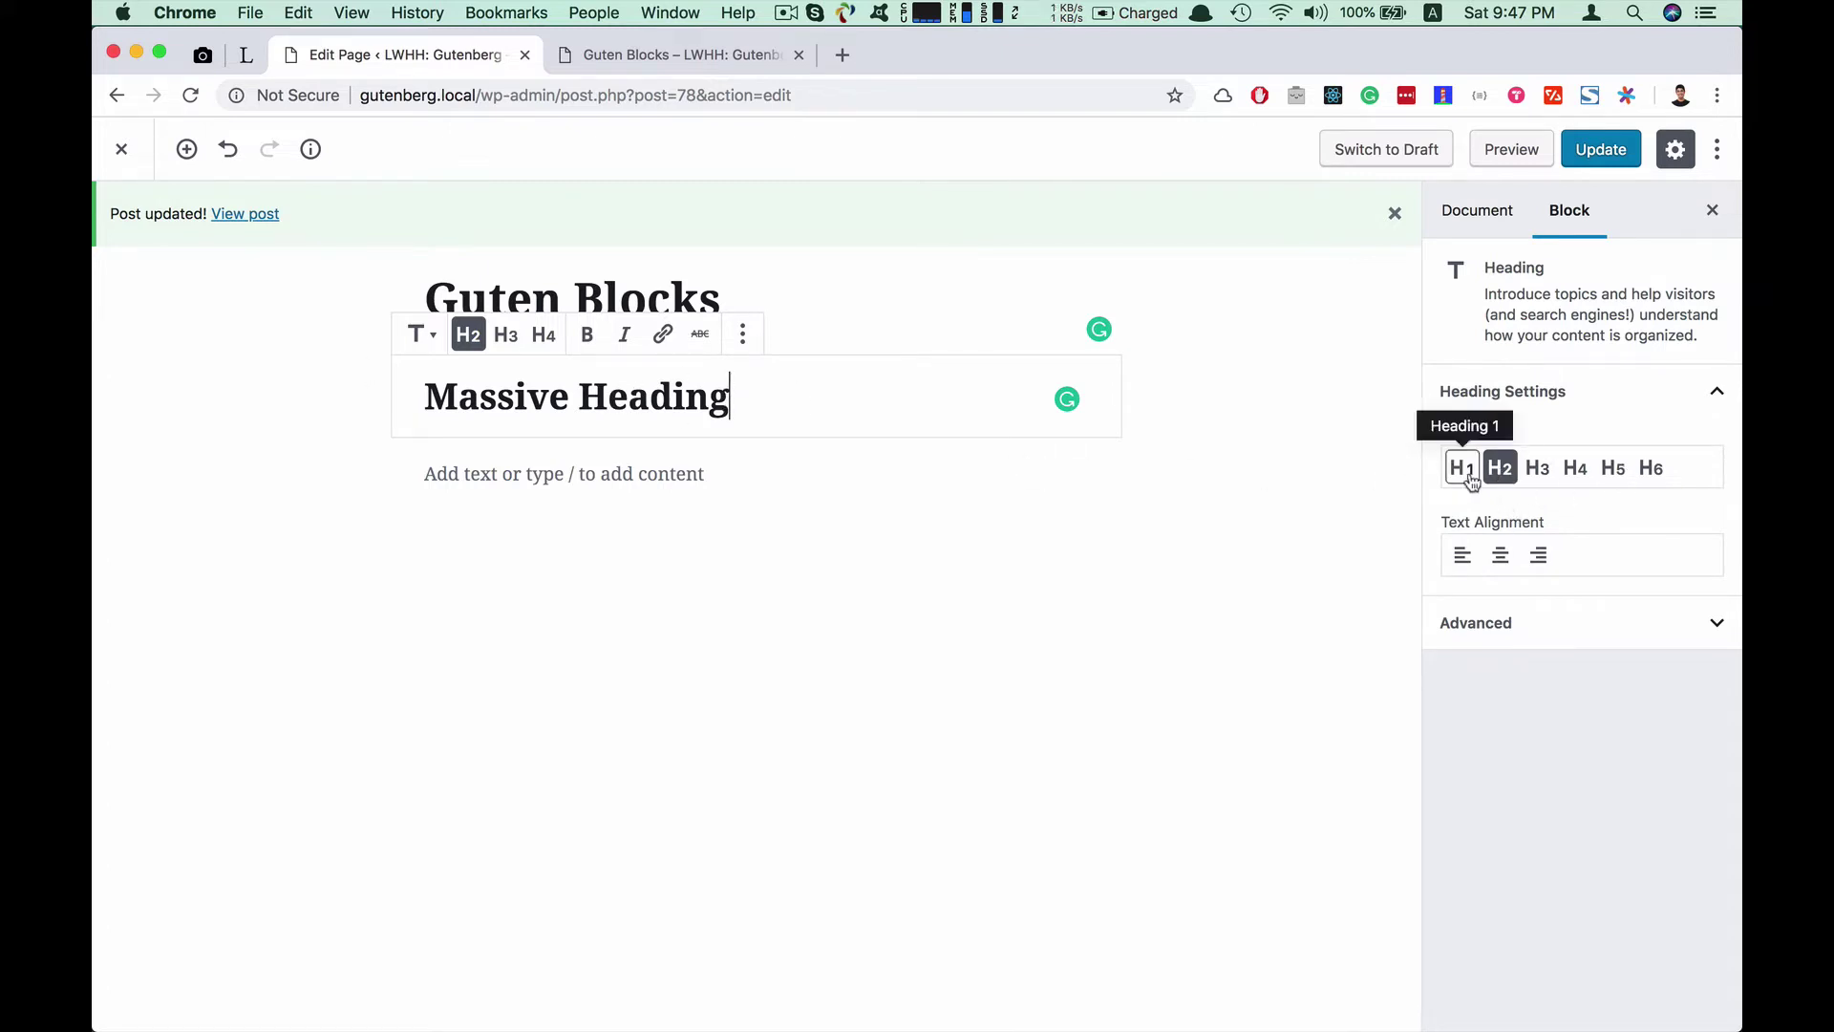
click(1712, 210)
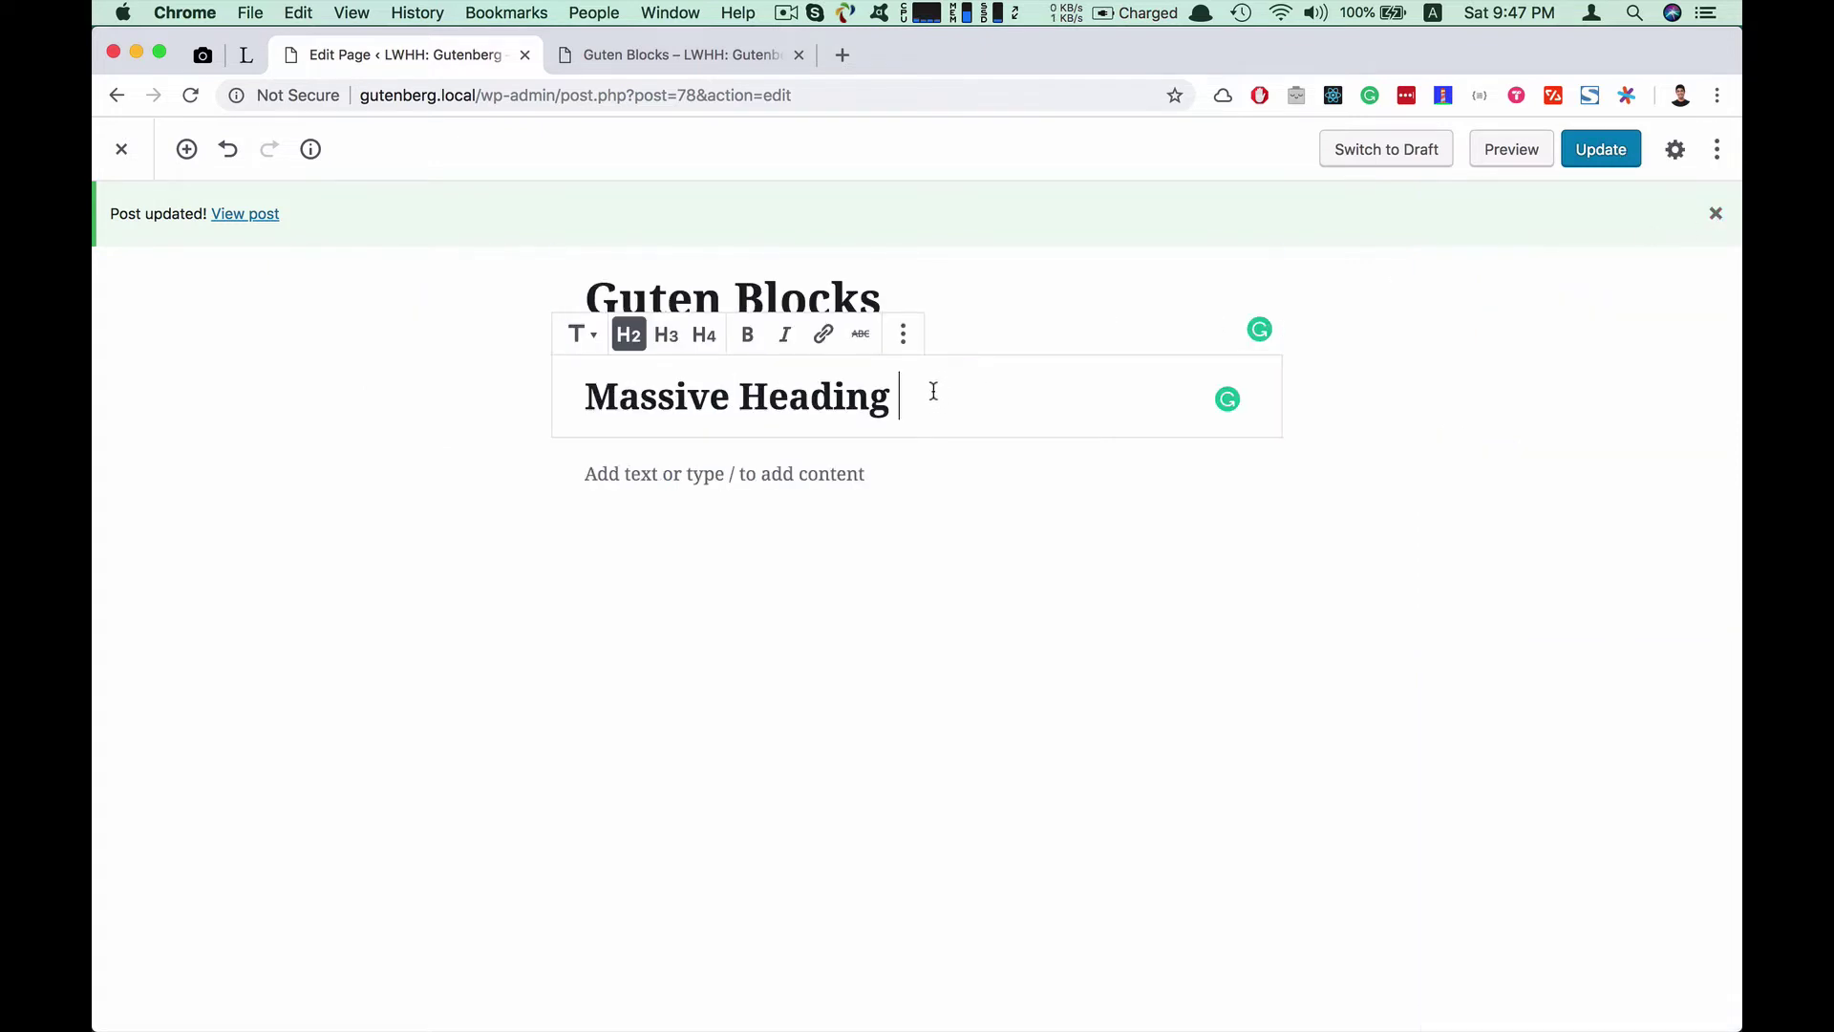
Show the block settings again and try level H1 for the "Massive Heading" block, then H6 and H5
click(1716, 149)
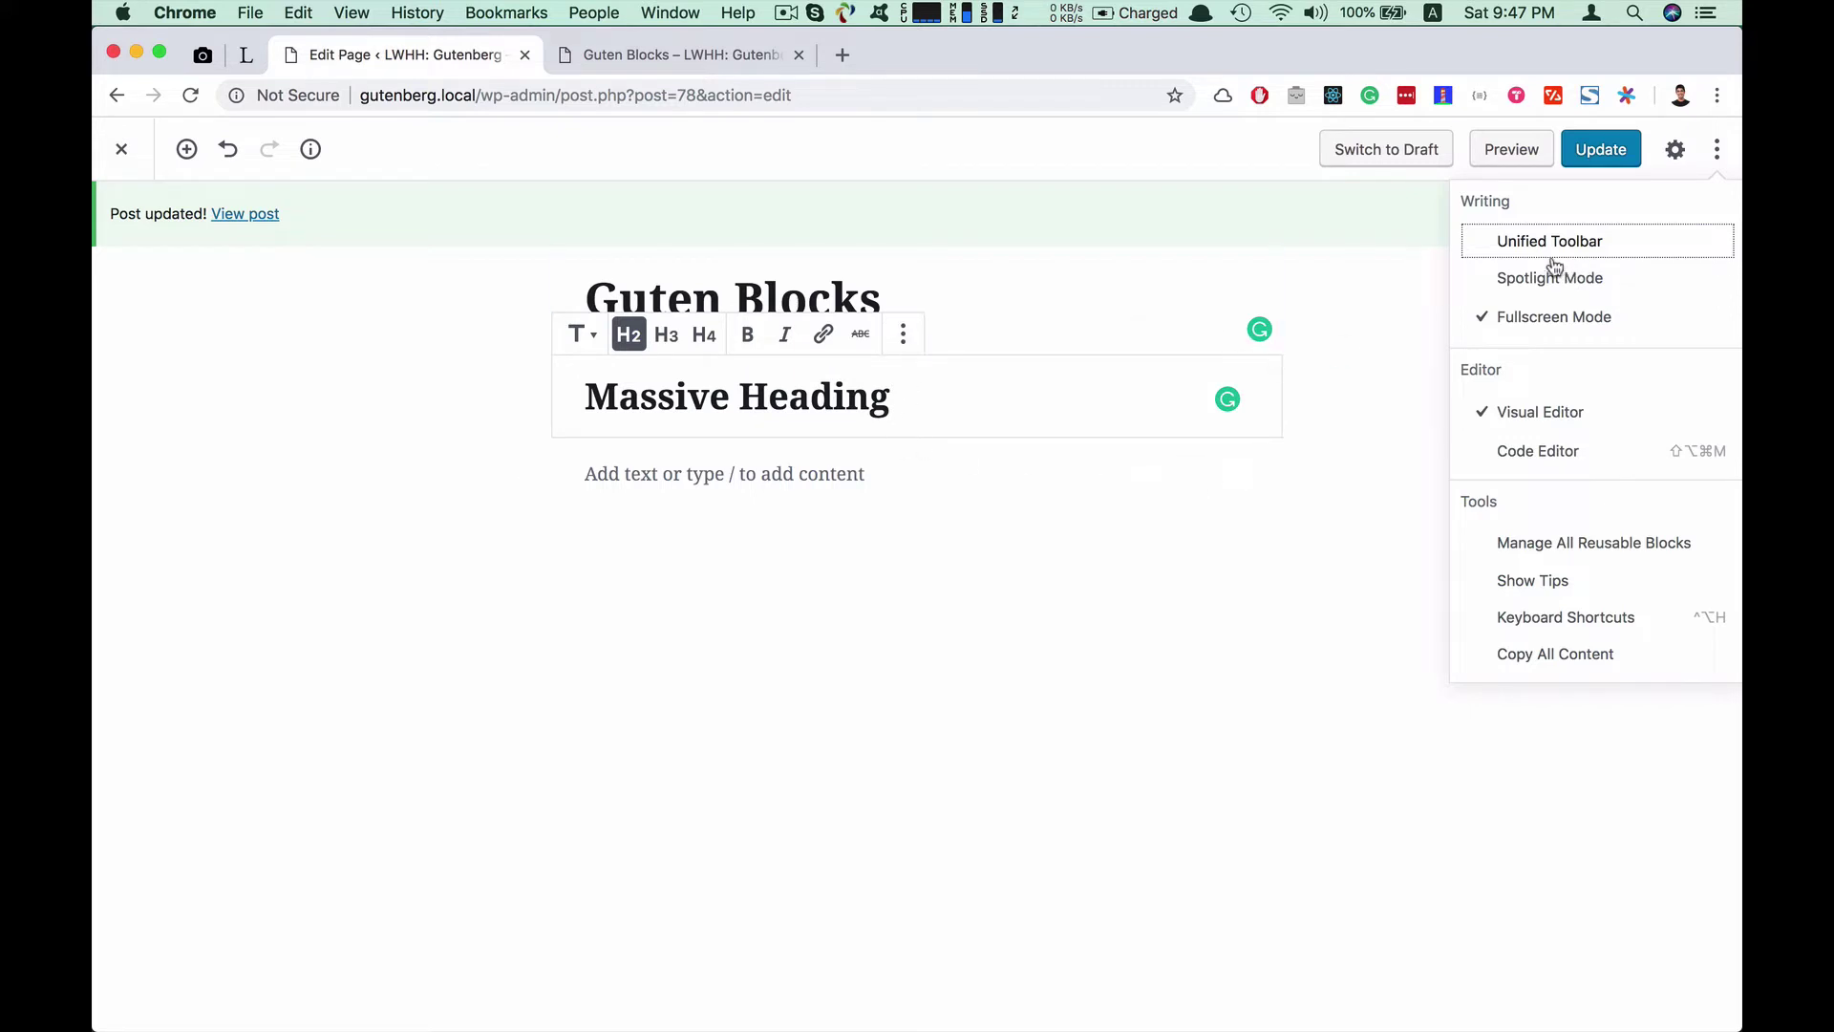
click(1675, 149)
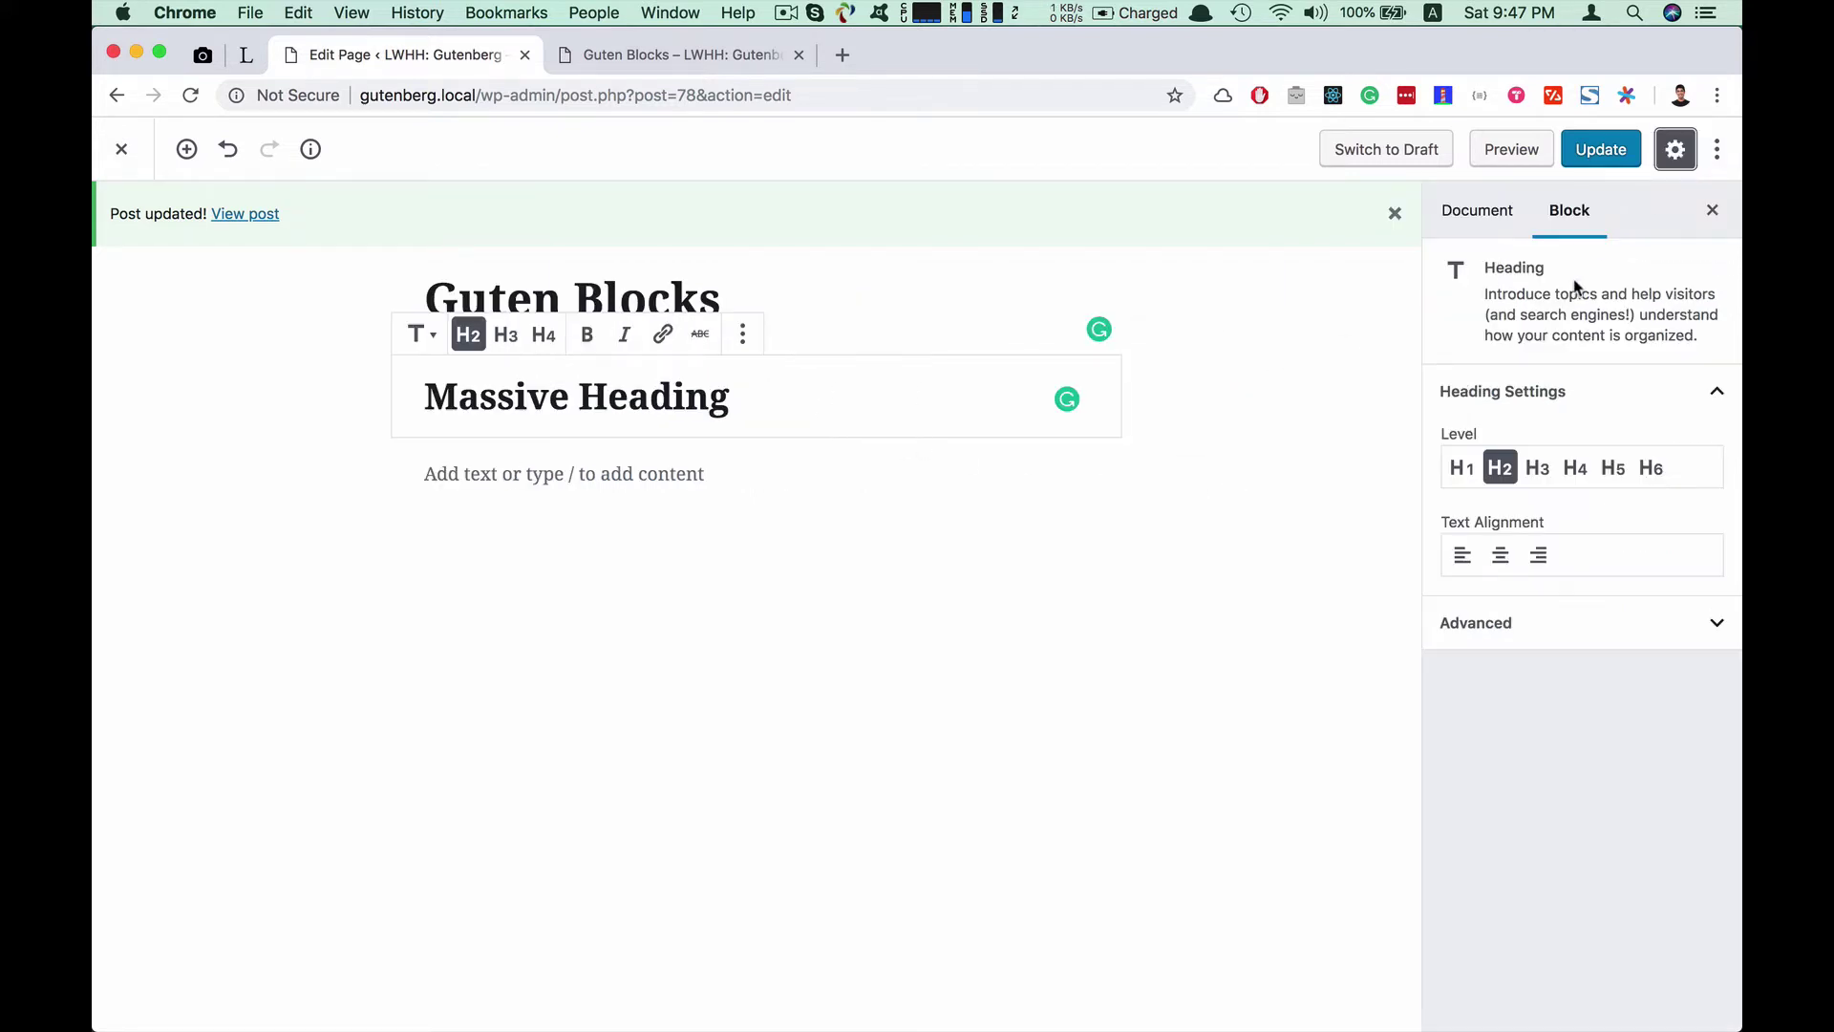
click(1064, 642)
click(615, 395)
click(1461, 468)
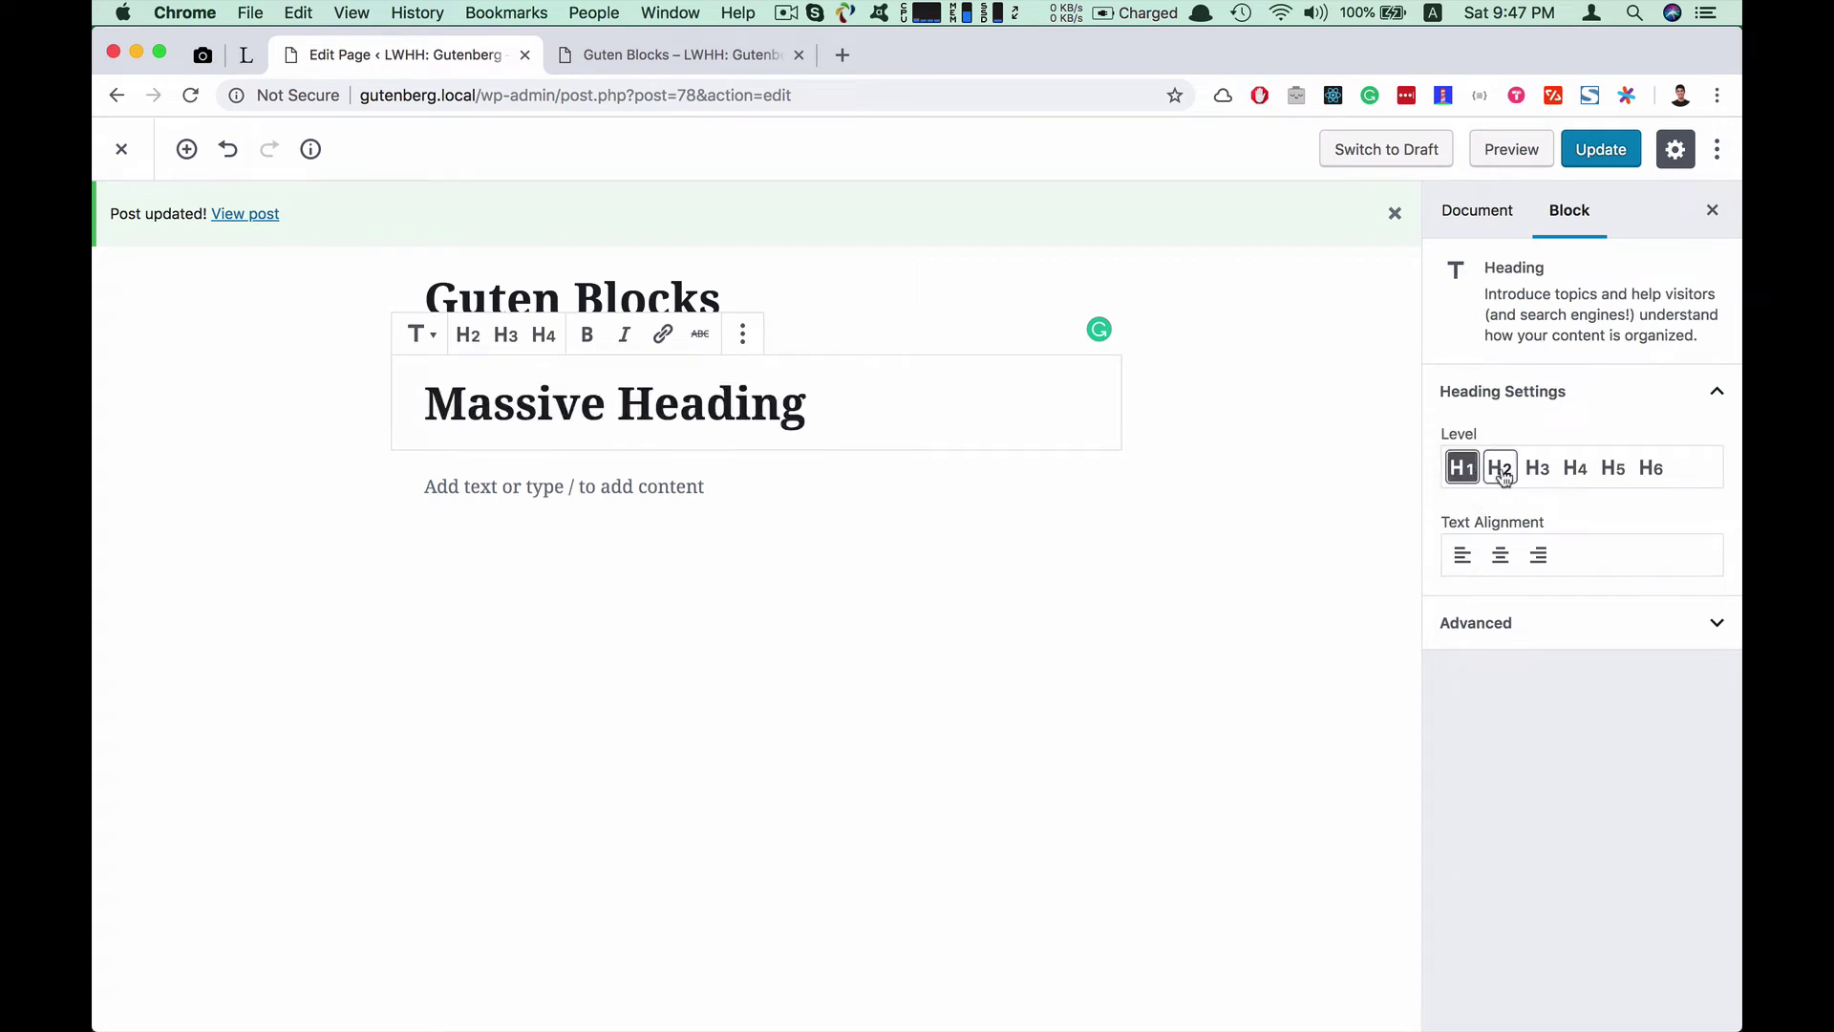
click(1652, 468)
click(1613, 468)
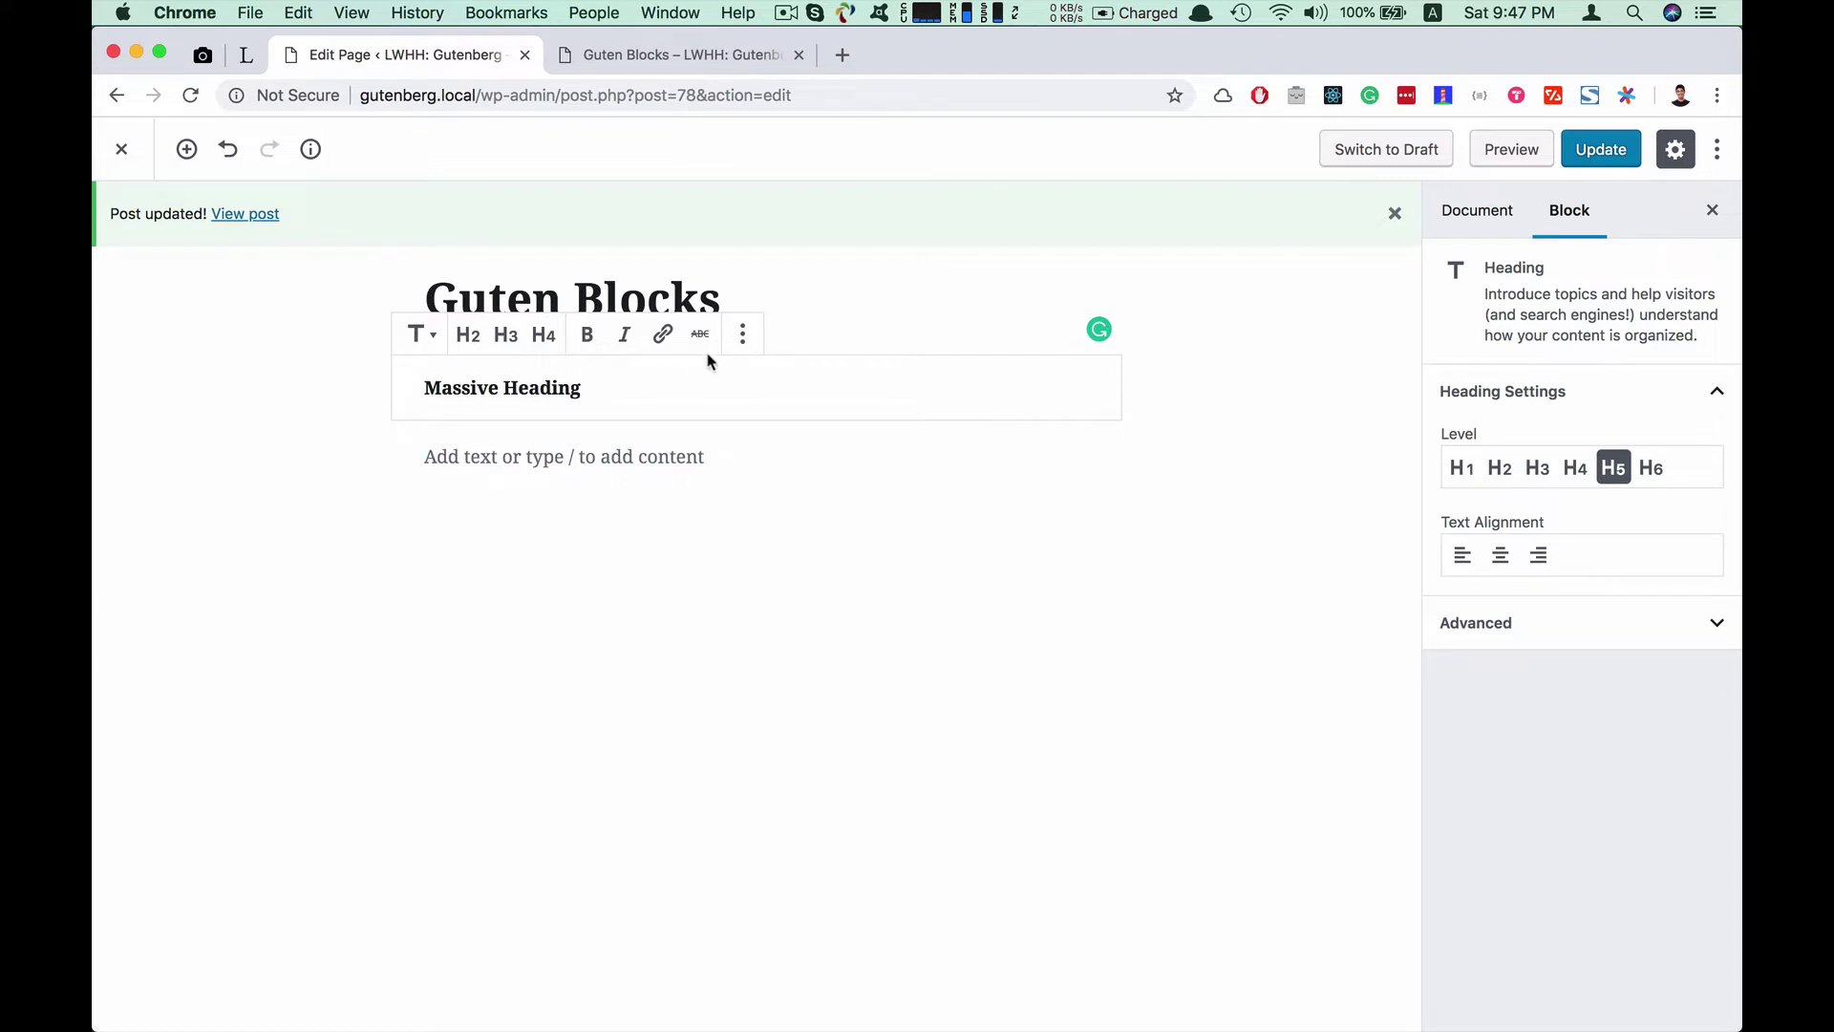
Try the centre and right text alignments on the heading and finish with left alignment
click(742, 333)
click(701, 397)
click(1506, 565)
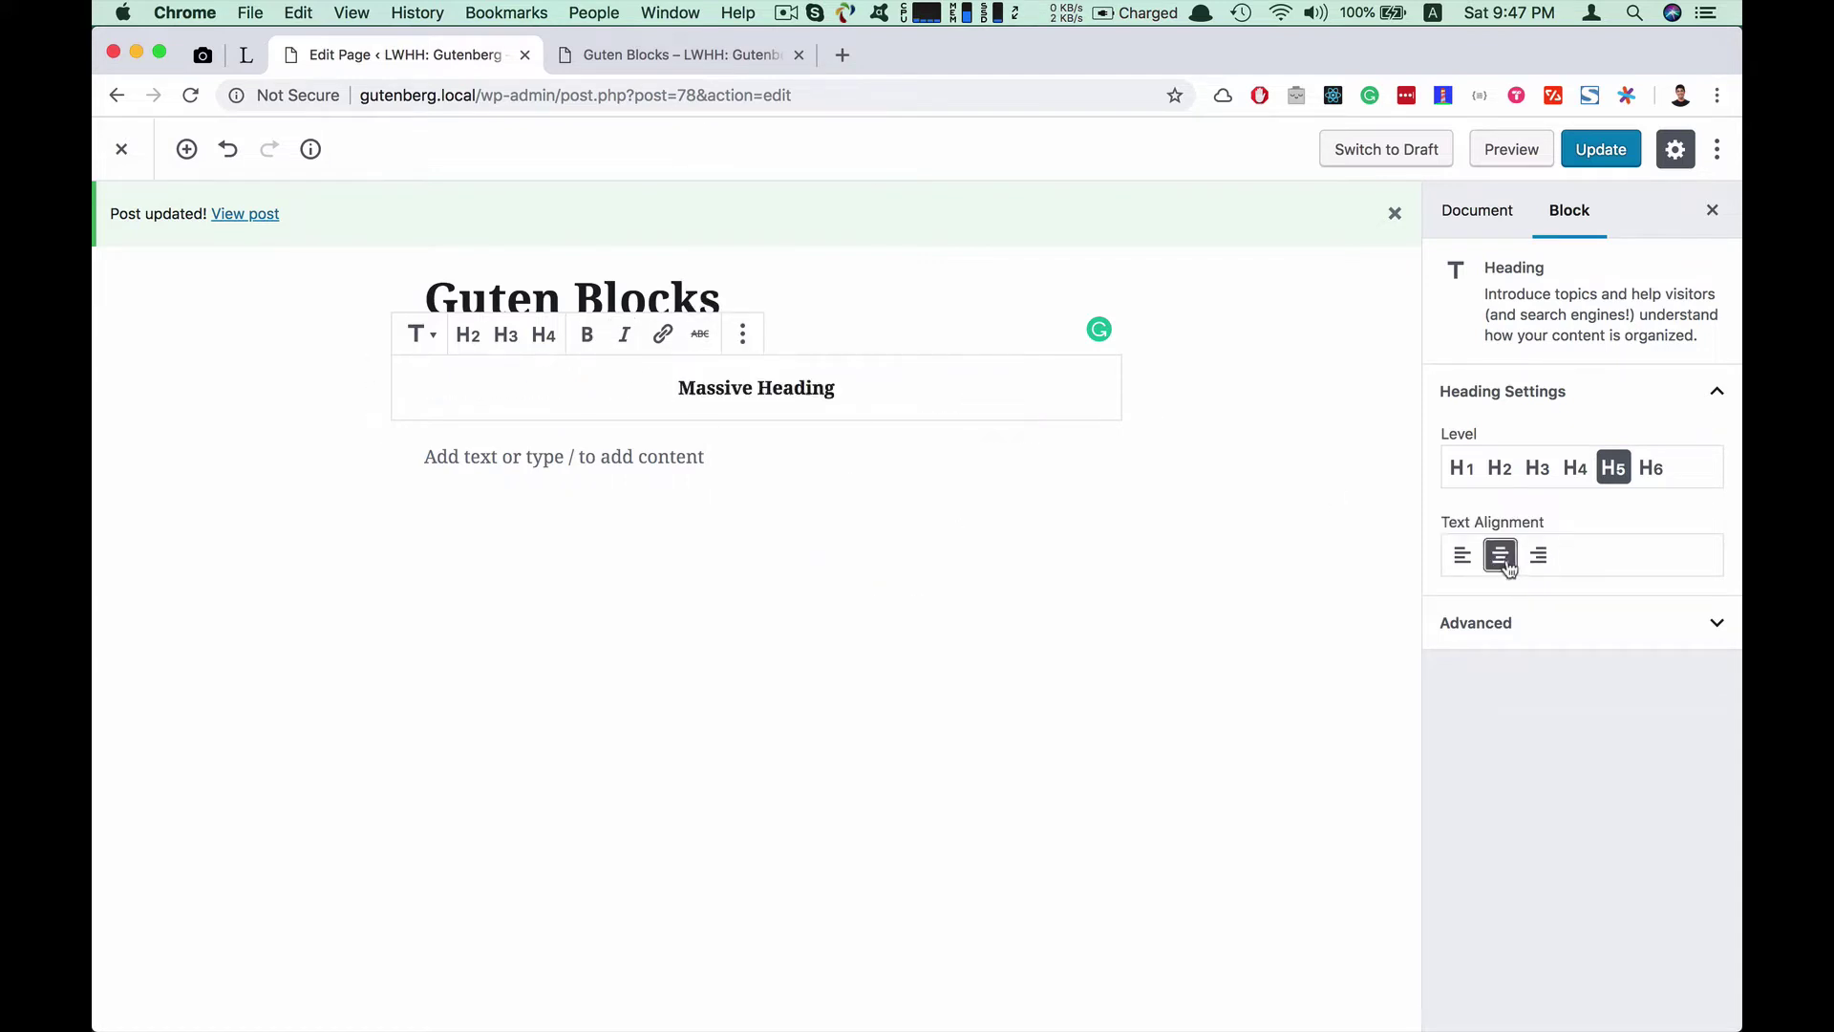
click(1461, 554)
click(1538, 554)
click(1500, 554)
click(1461, 554)
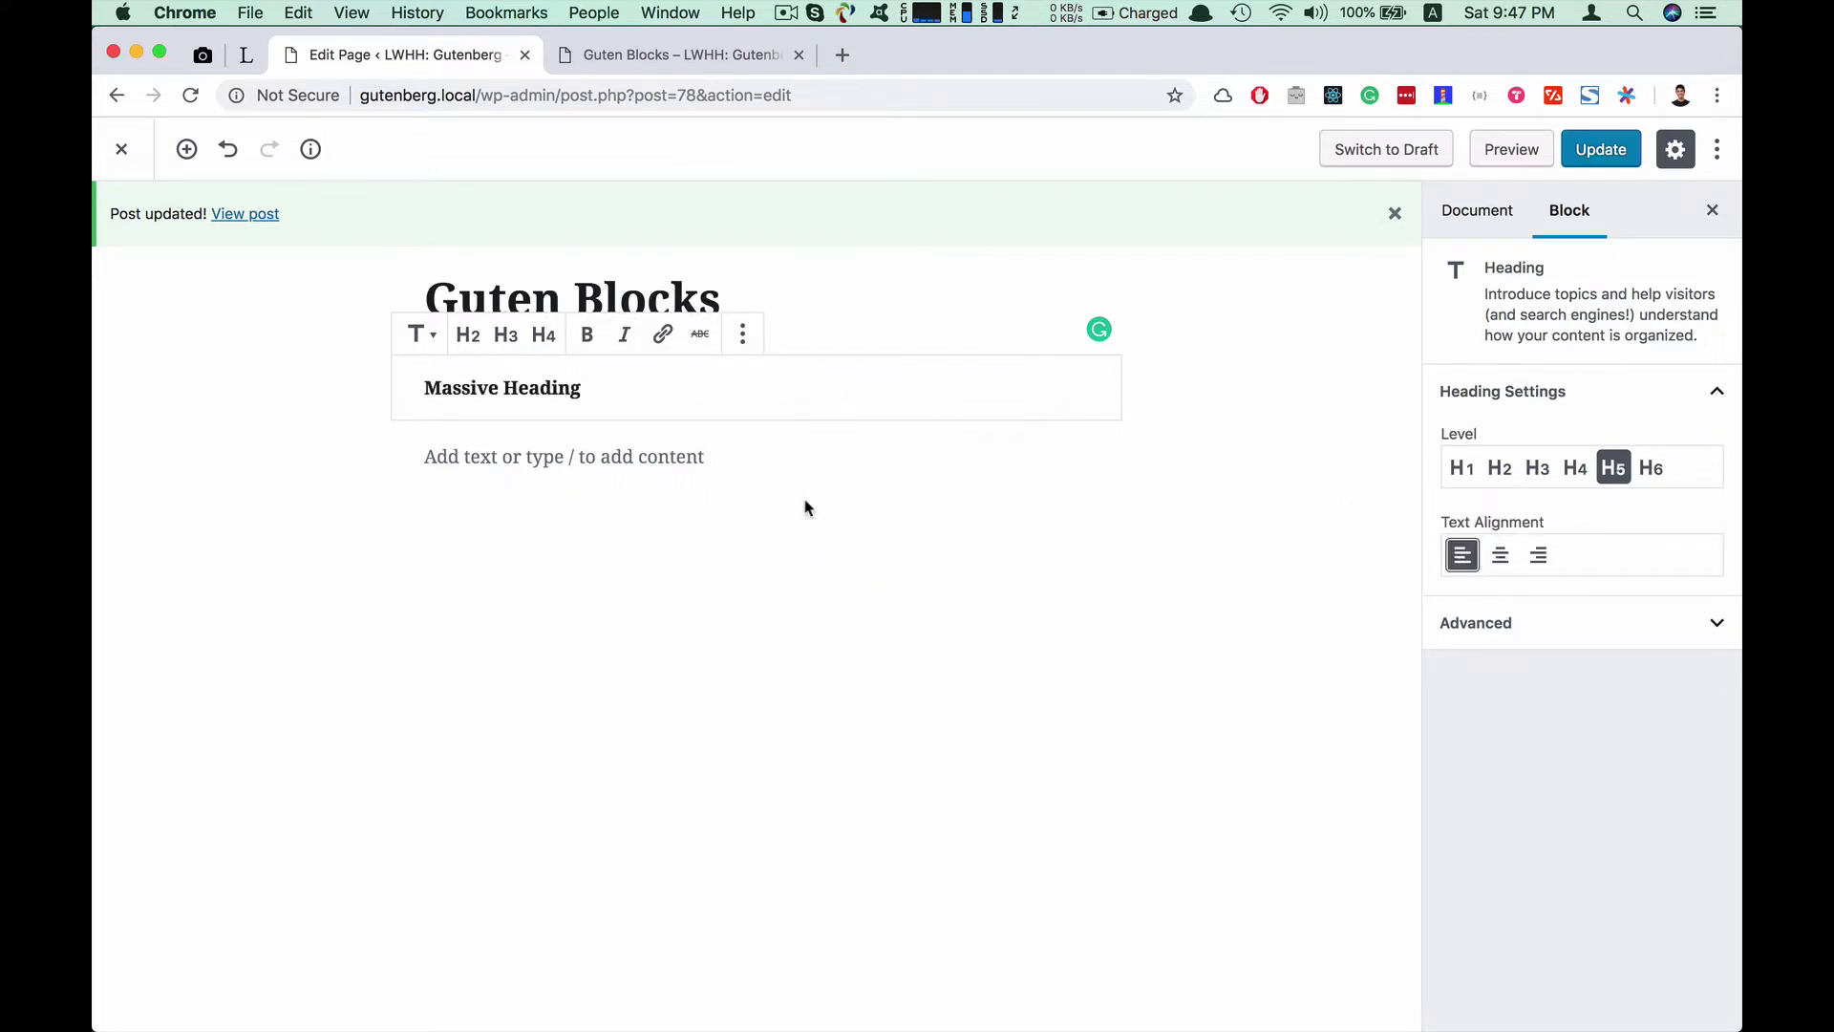
click(622, 396)
click(1676, 151)
click(1676, 151)
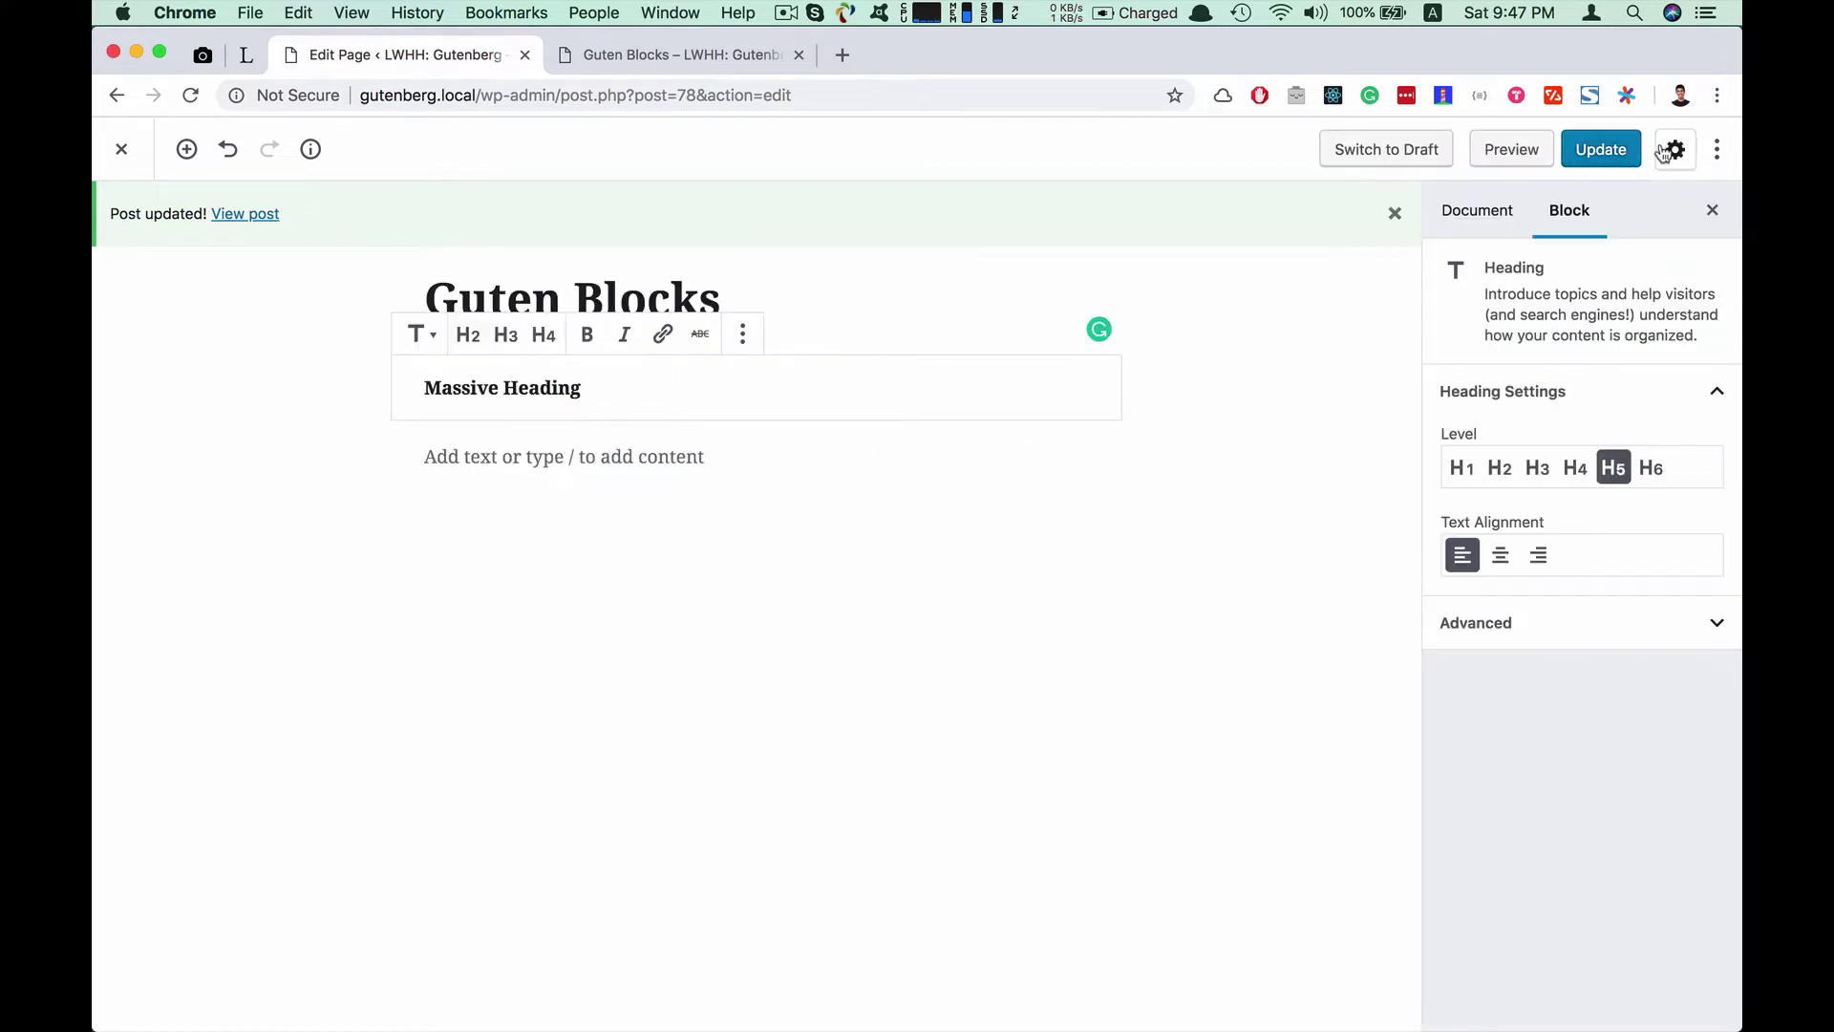
click(679, 396)
click(630, 495)
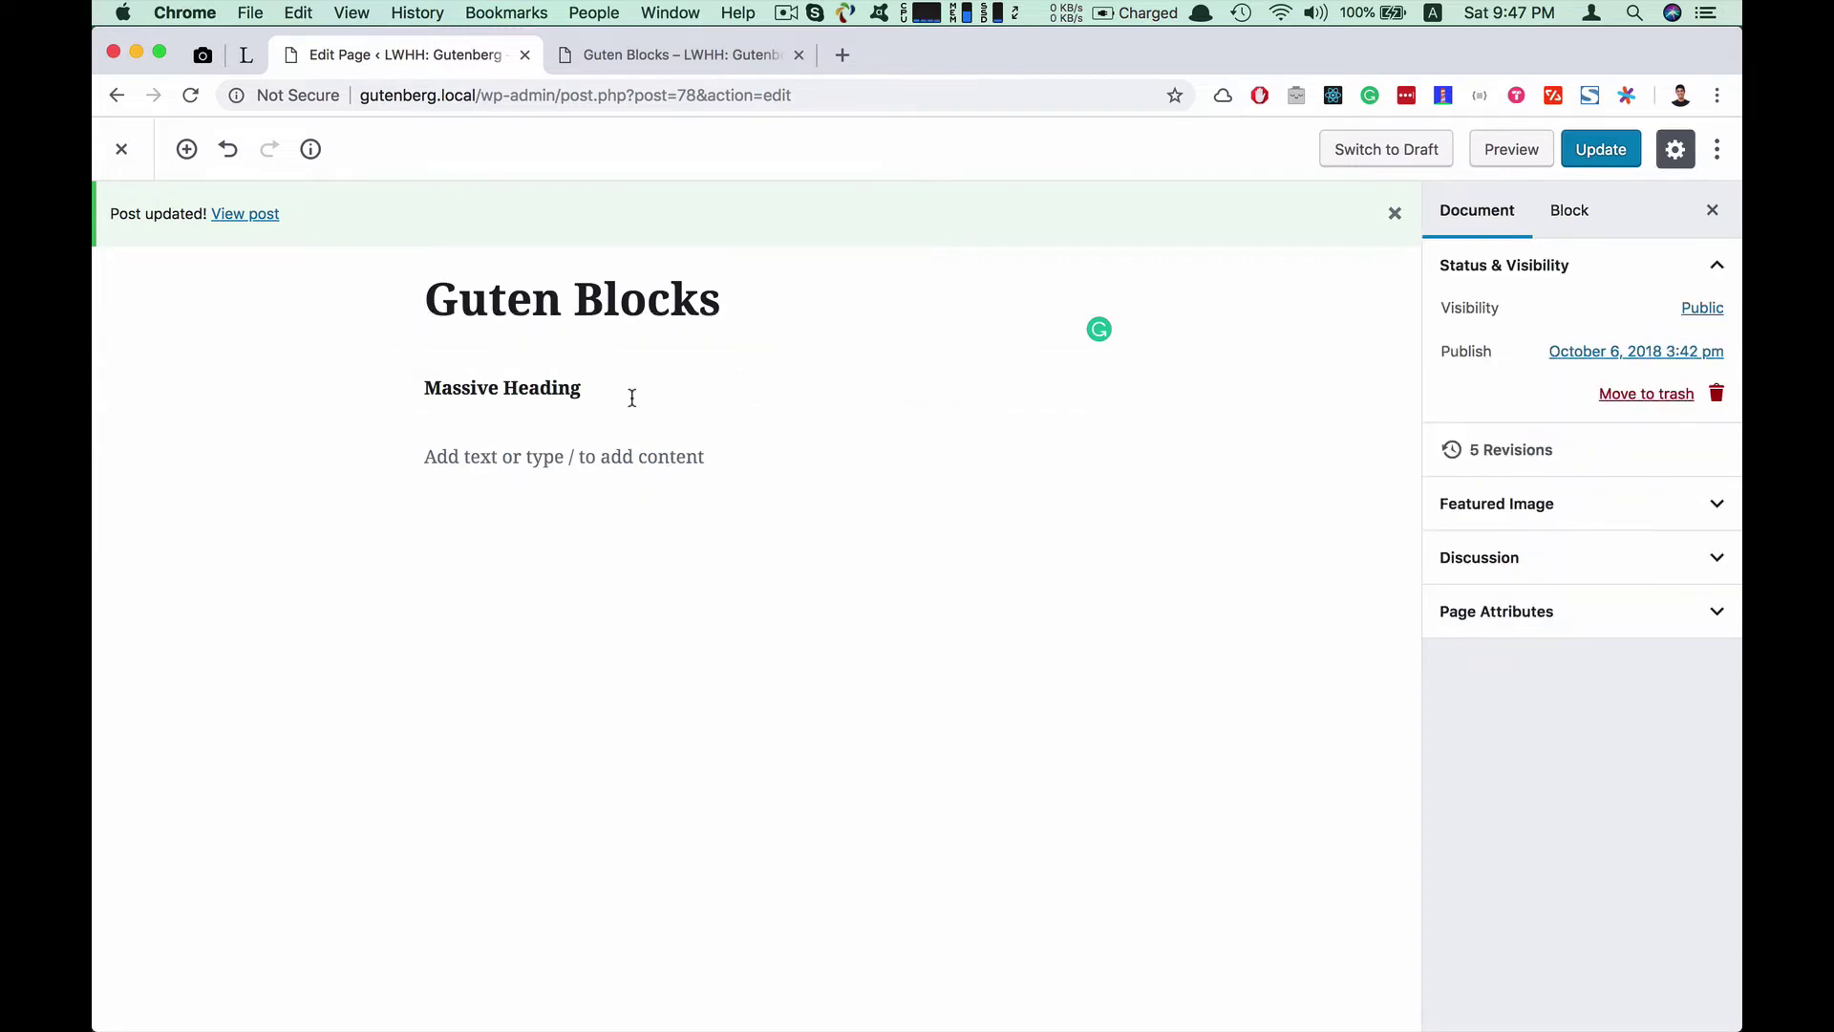
Remove the "Massive Heading" block from the page
click(616, 387)
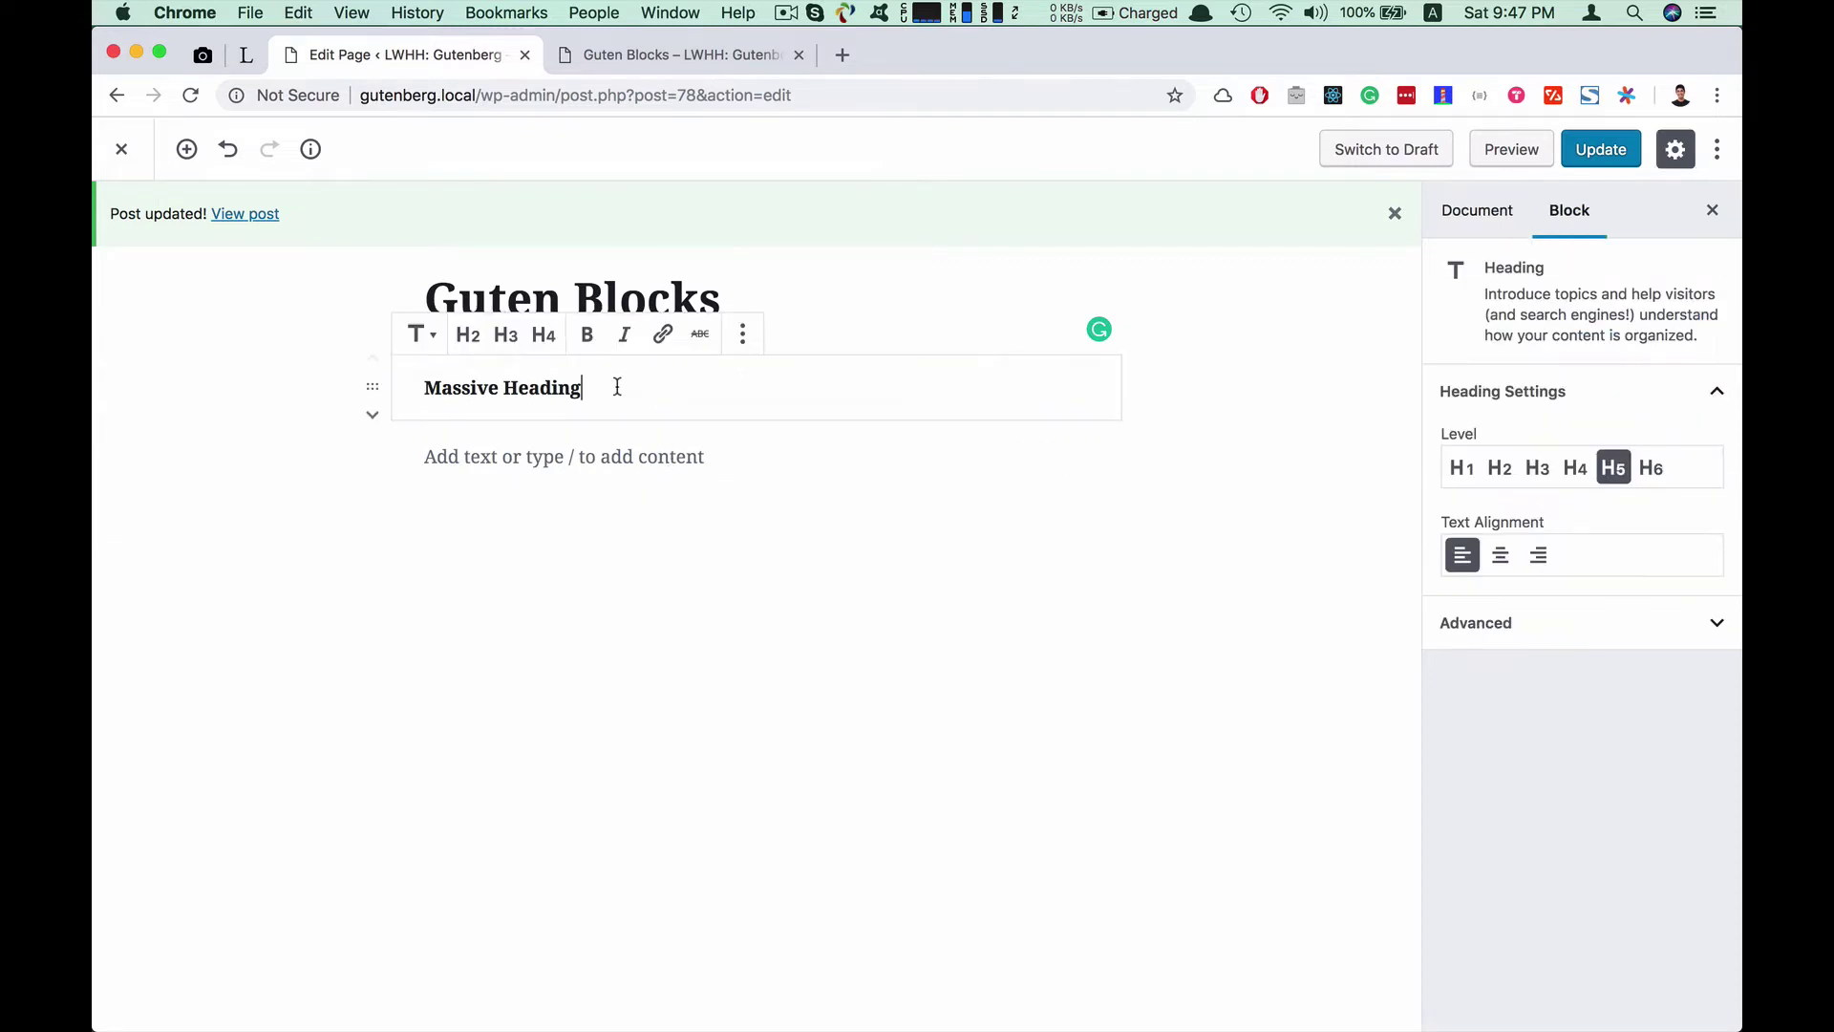
click(742, 335)
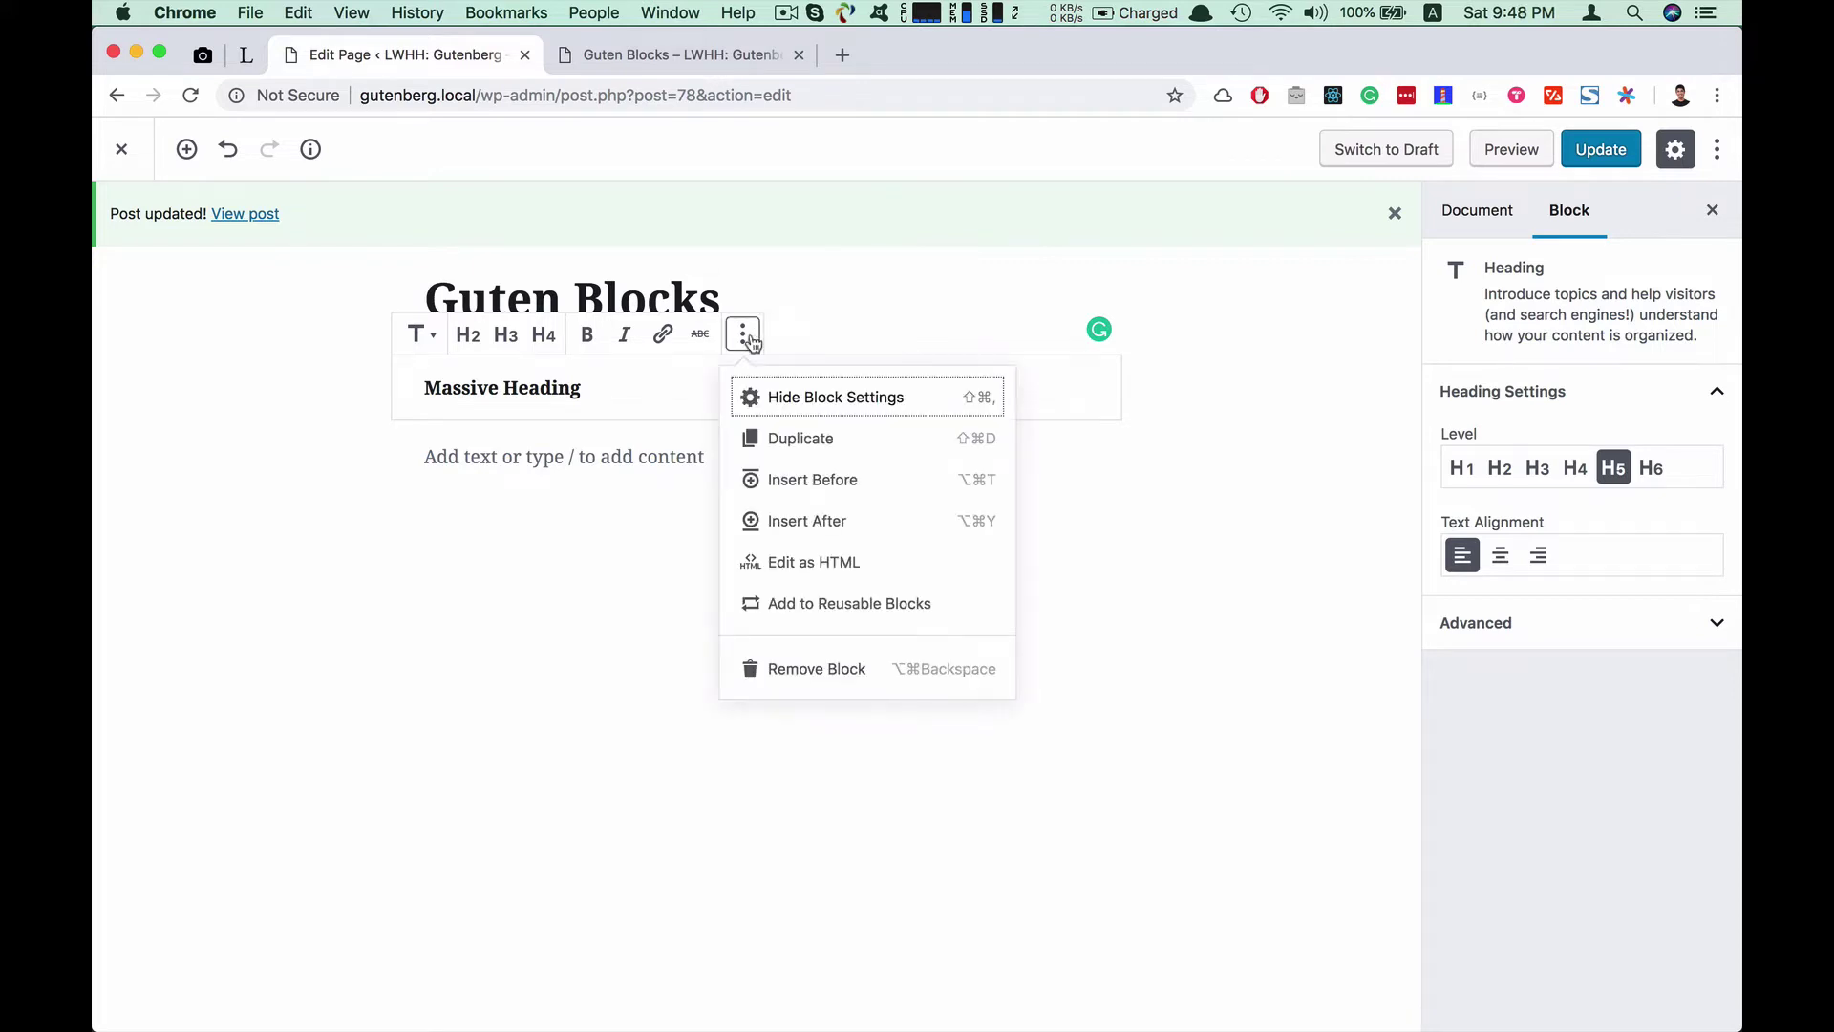
click(837, 673)
Insert a Cover Image block from the common blocks in the empty paragraph below the title
click(373, 387)
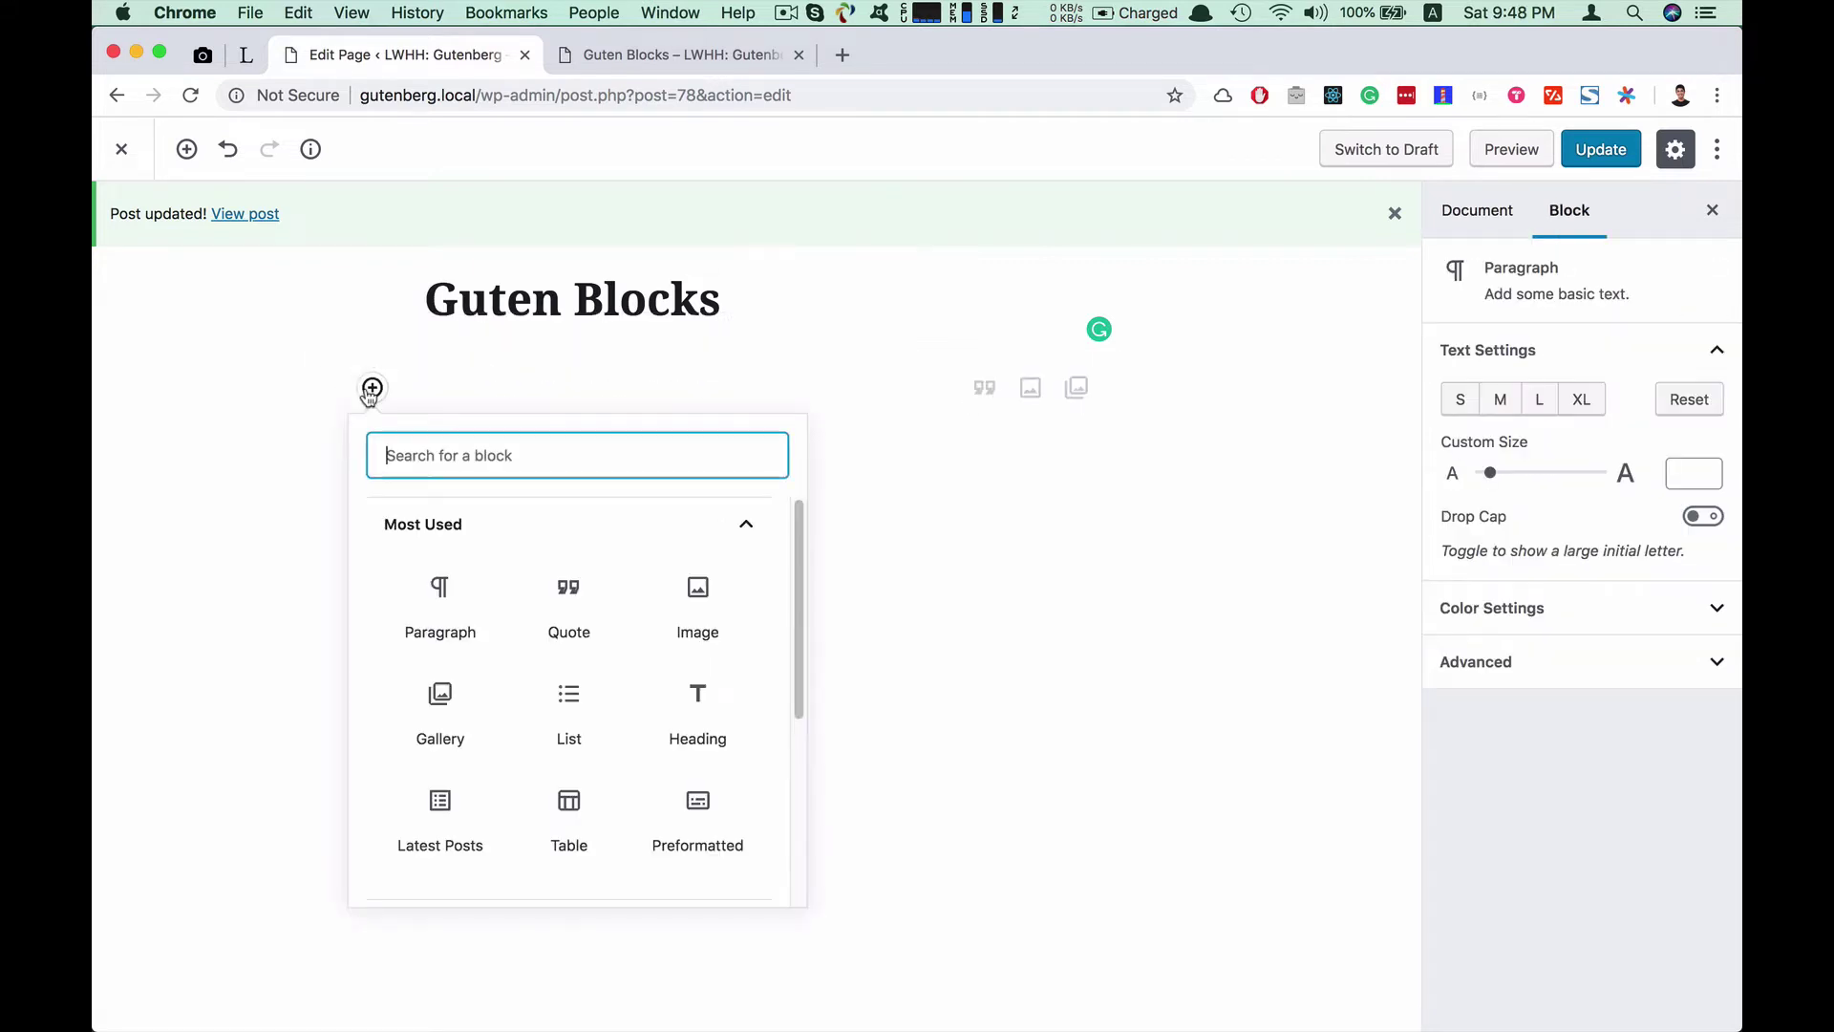
click(752, 524)
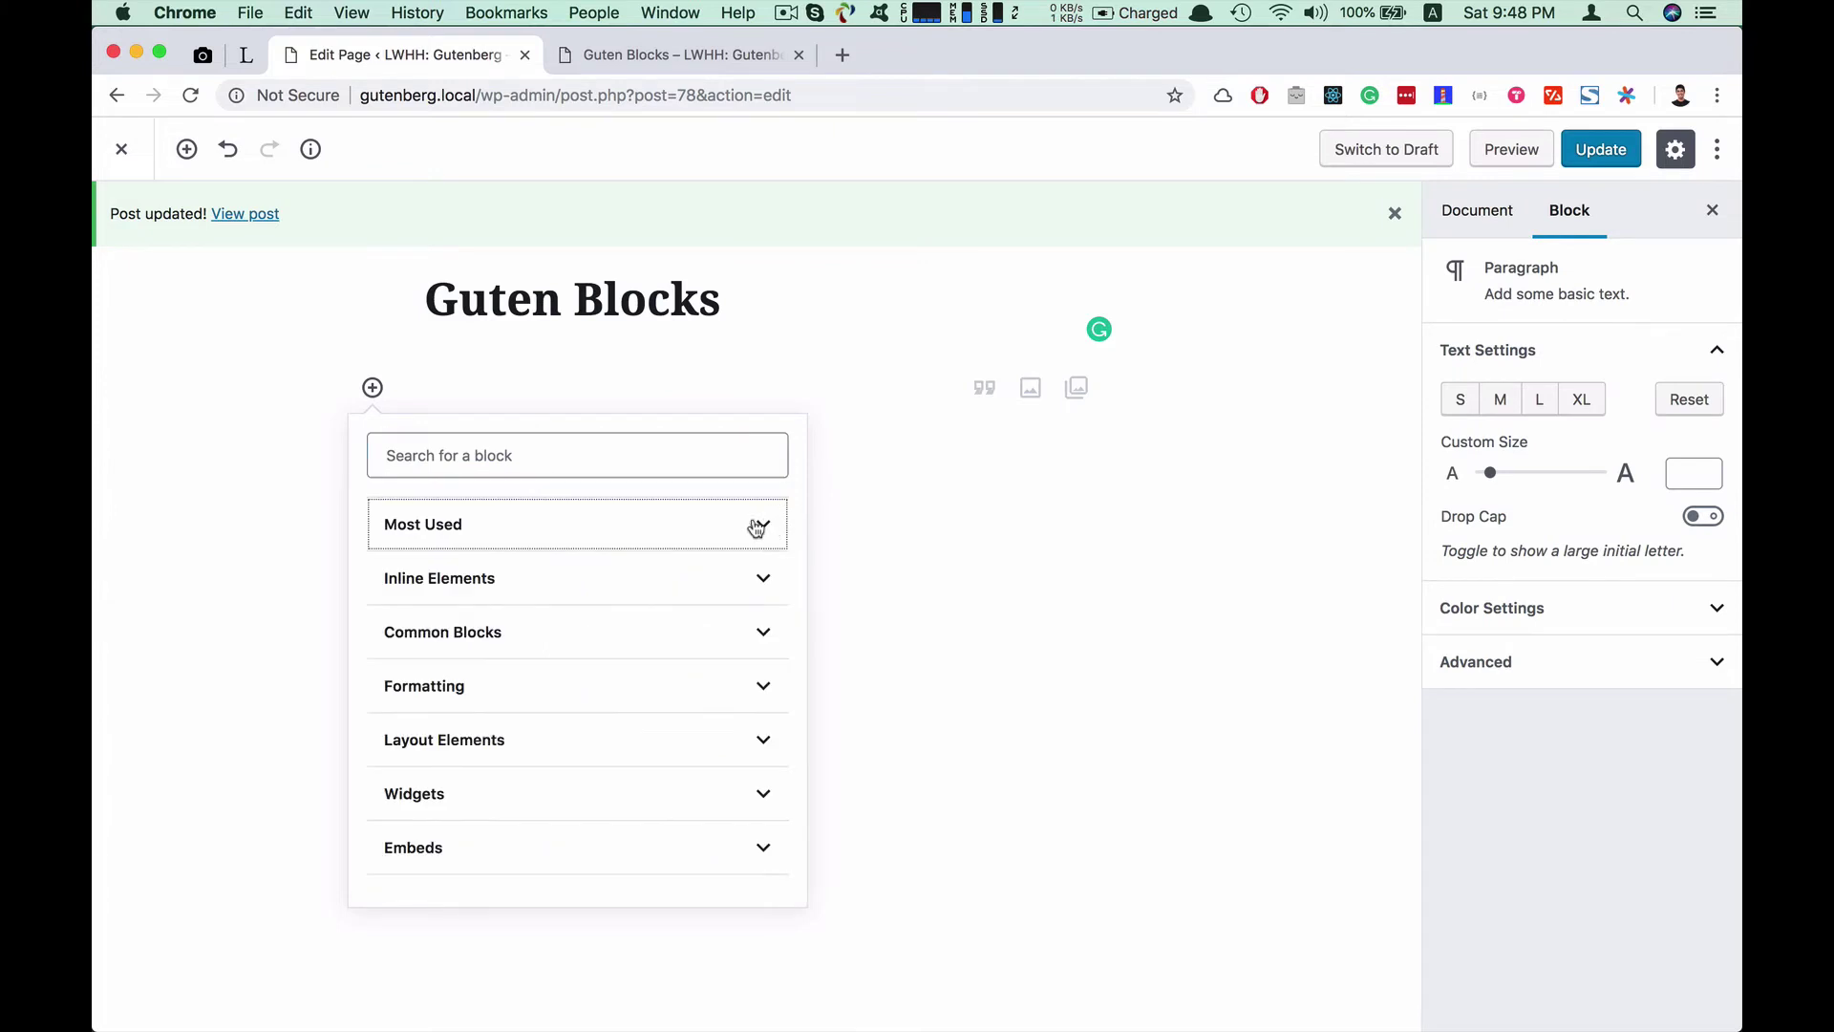
click(737, 651)
scroll(726, 654, down, 3)
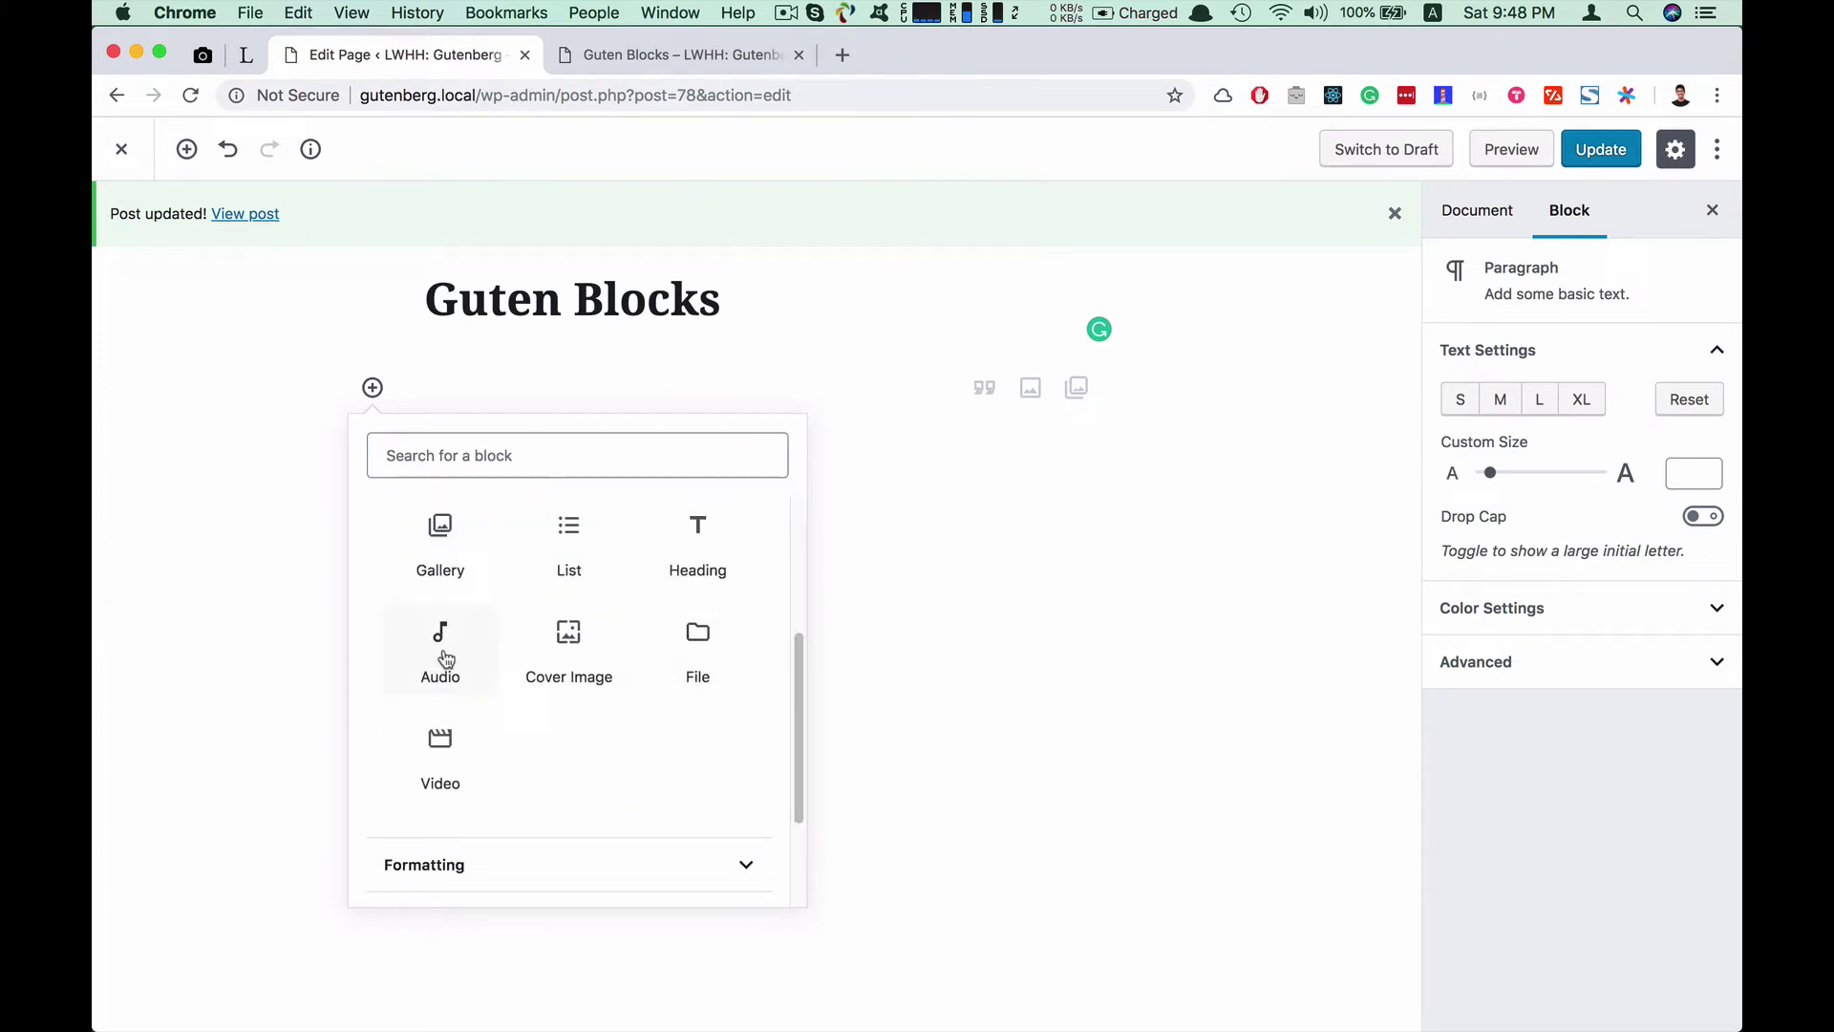
click(568, 645)
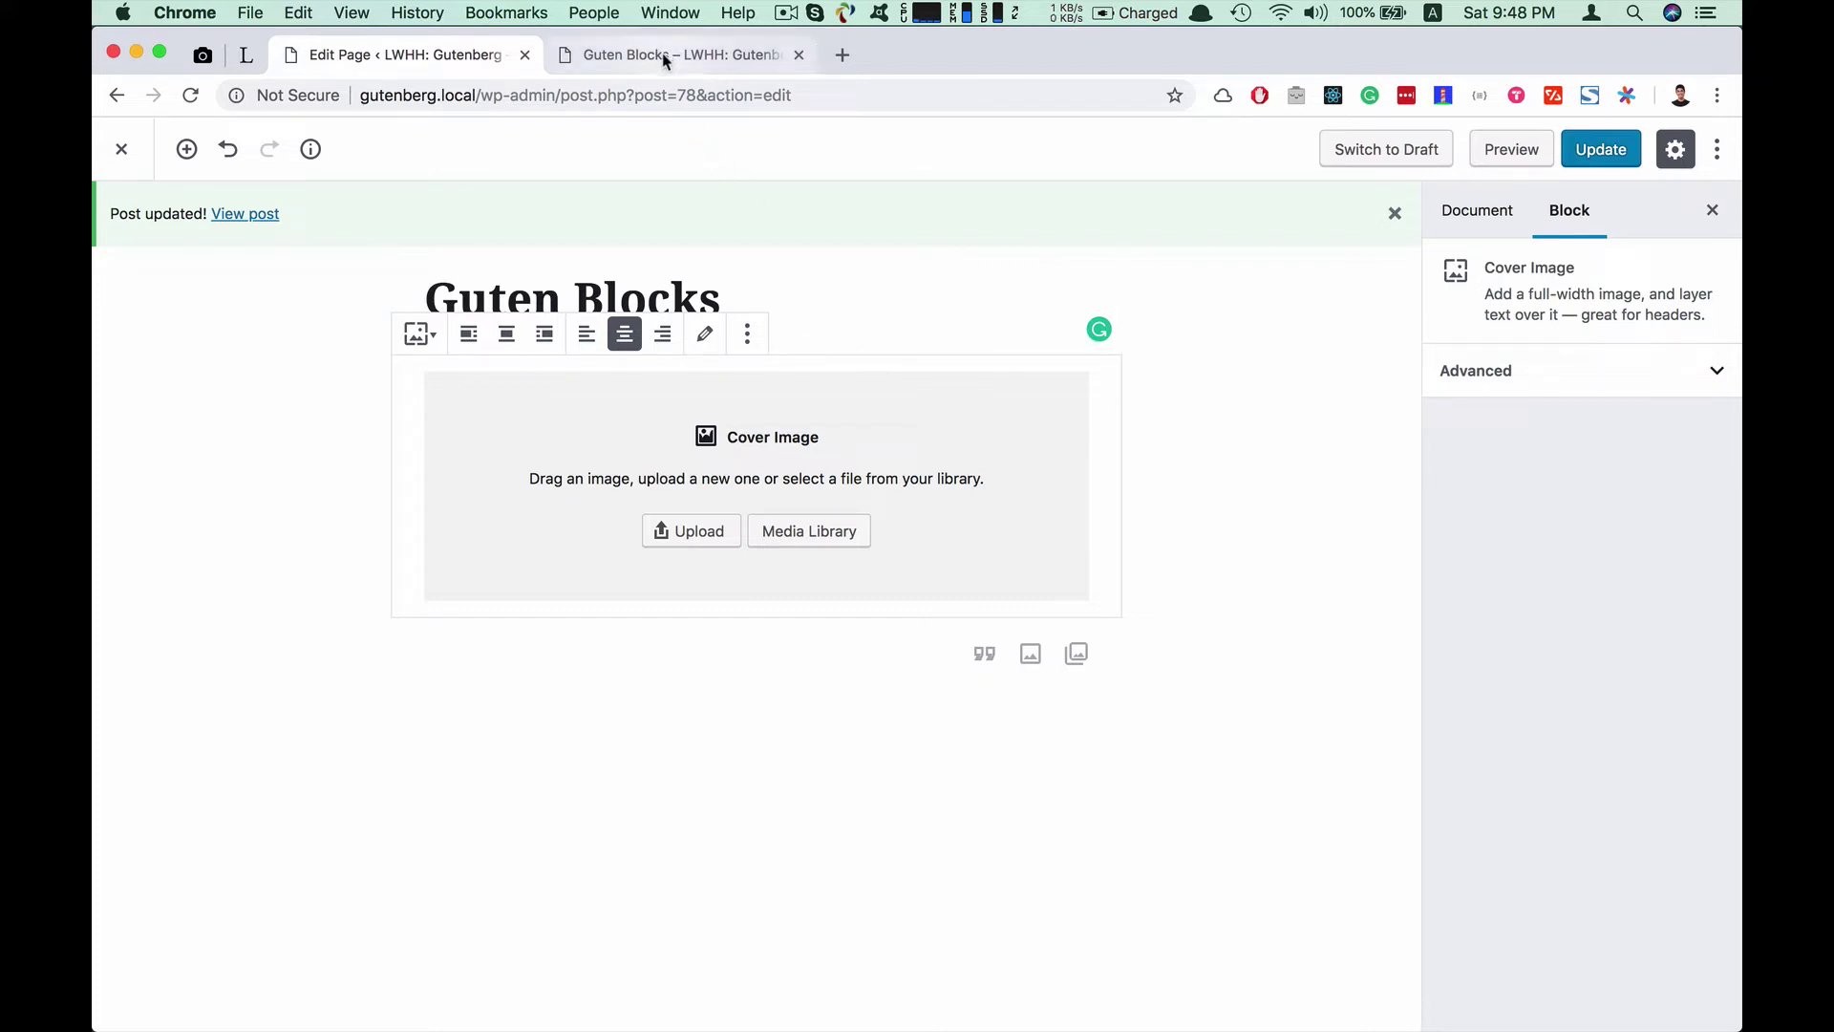
Fill the cover block with the media library photo of the single tabby cat lying on a sofa
click(803, 532)
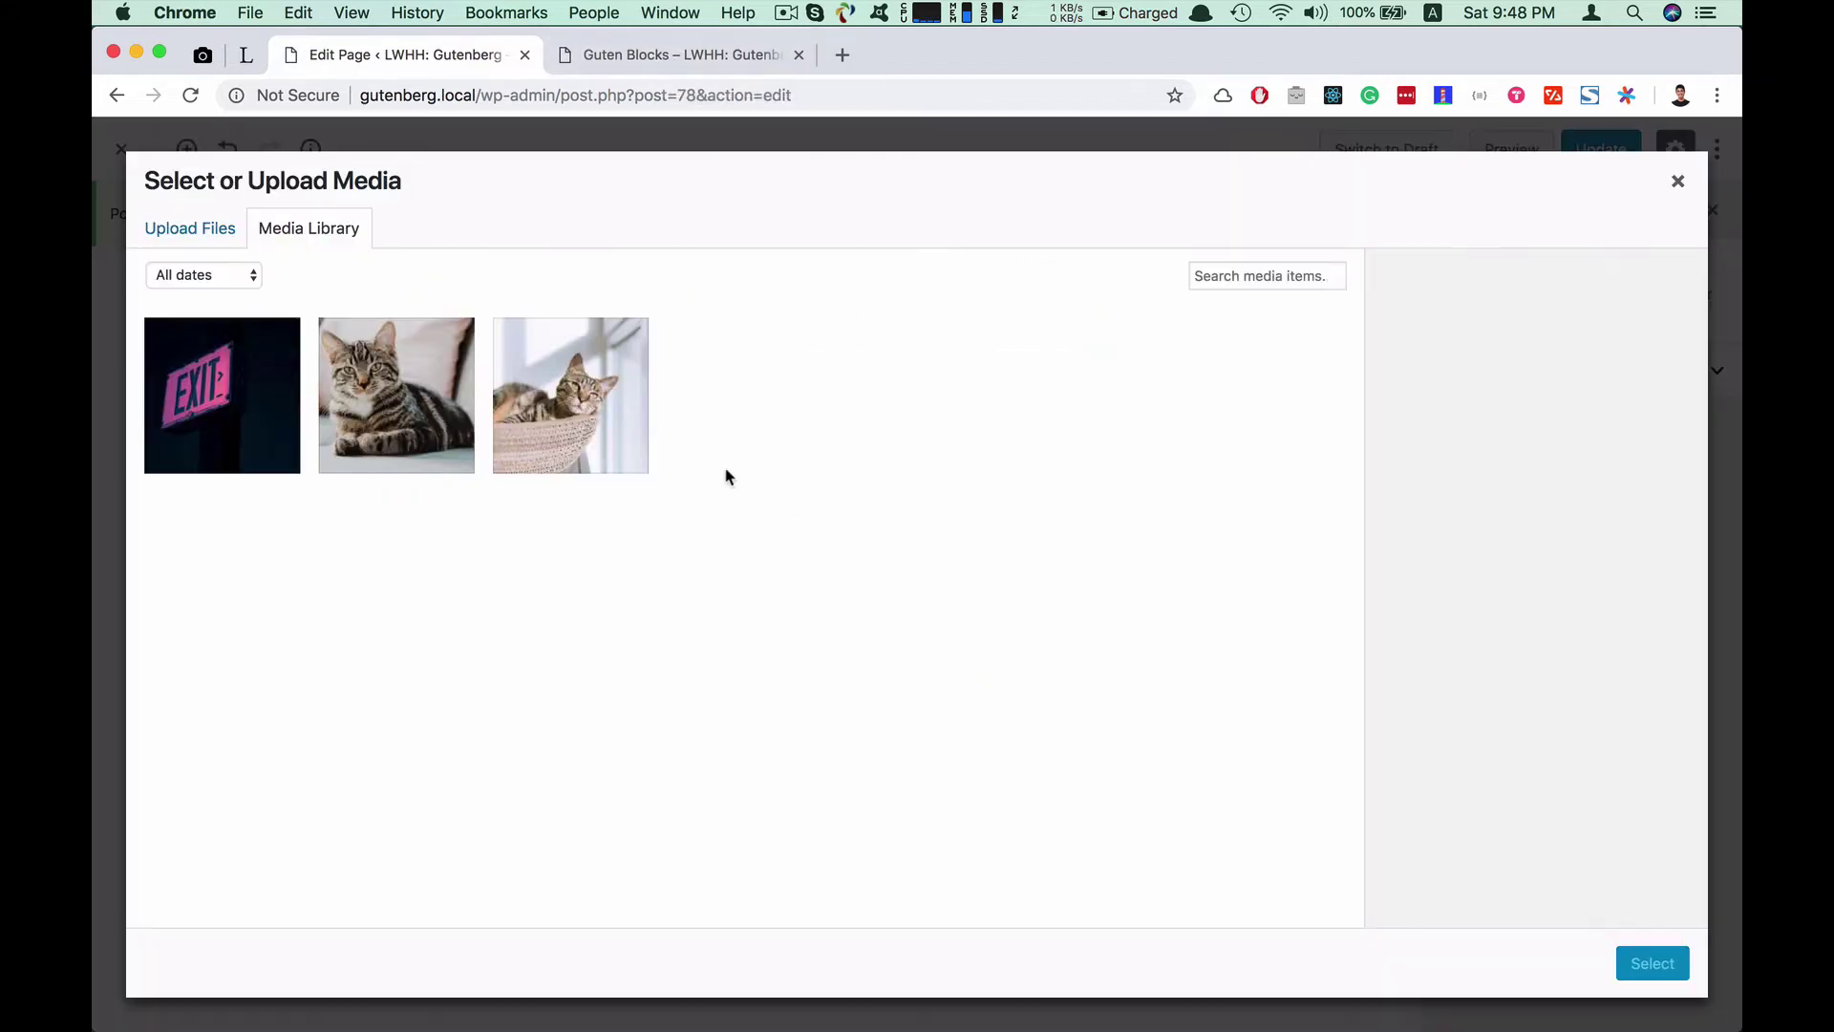
click(402, 396)
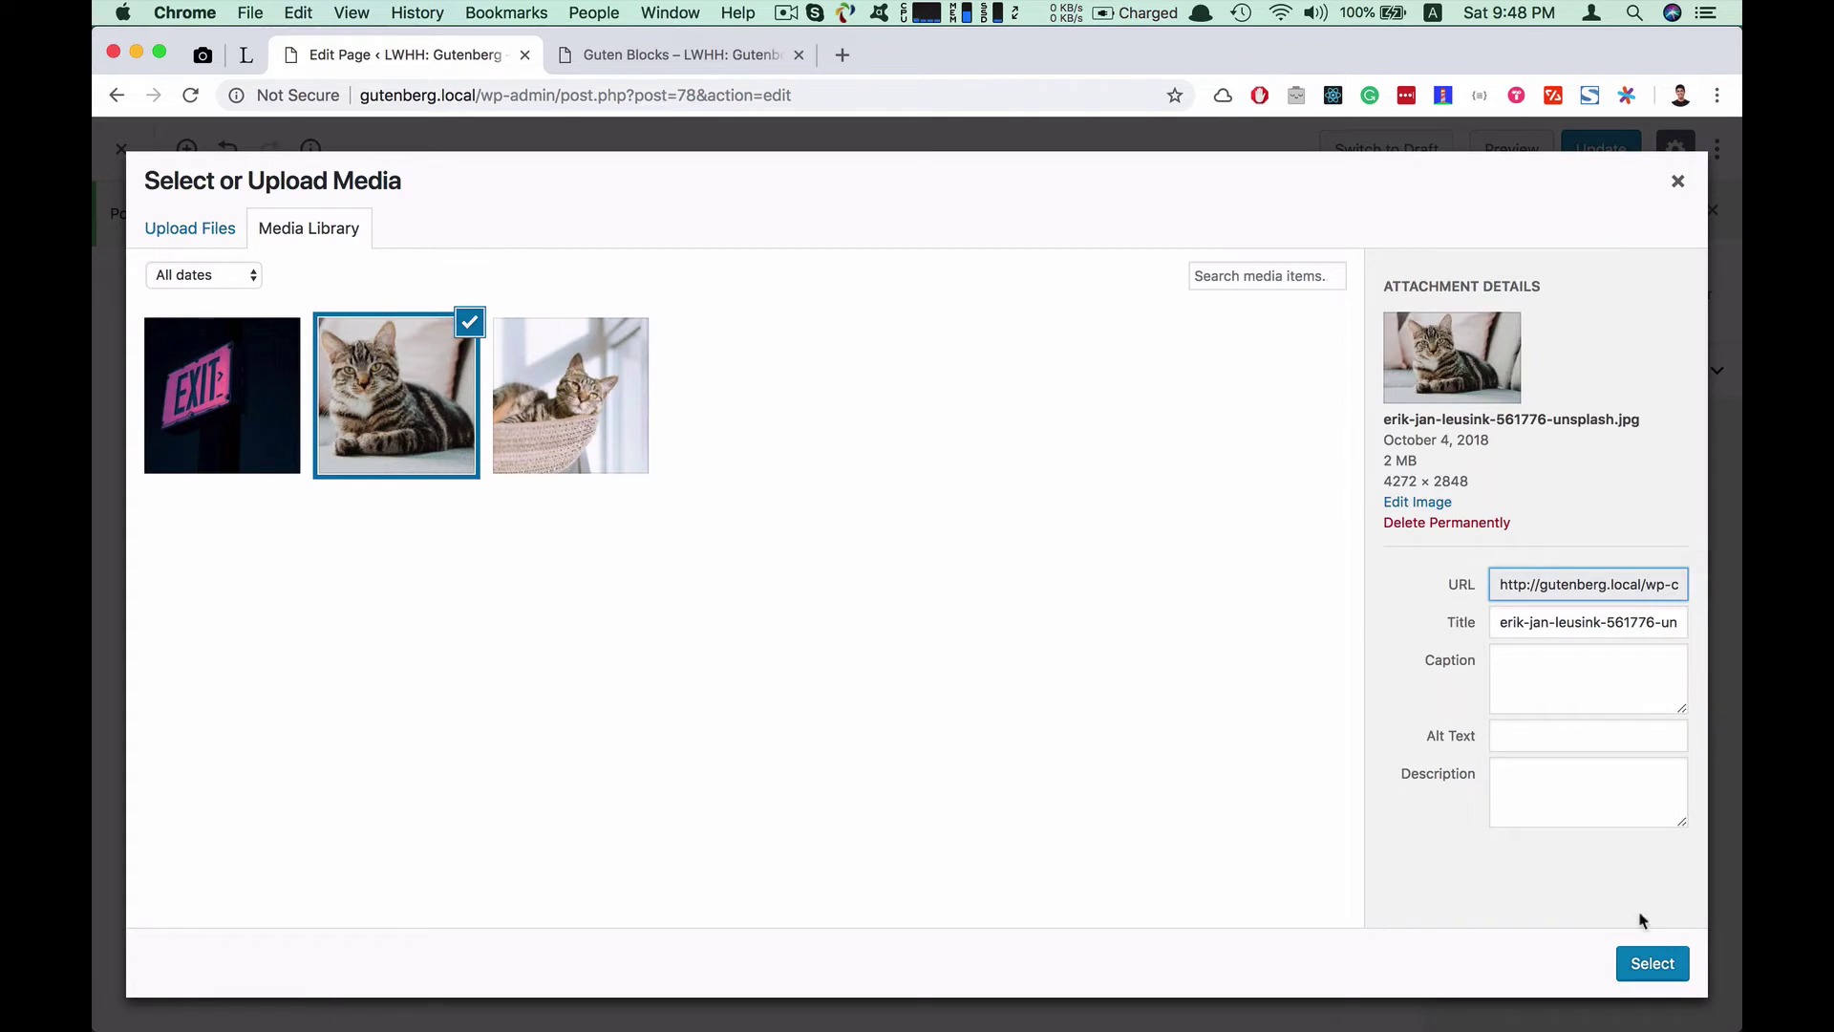
click(1652, 963)
click(1158, 600)
click(741, 541)
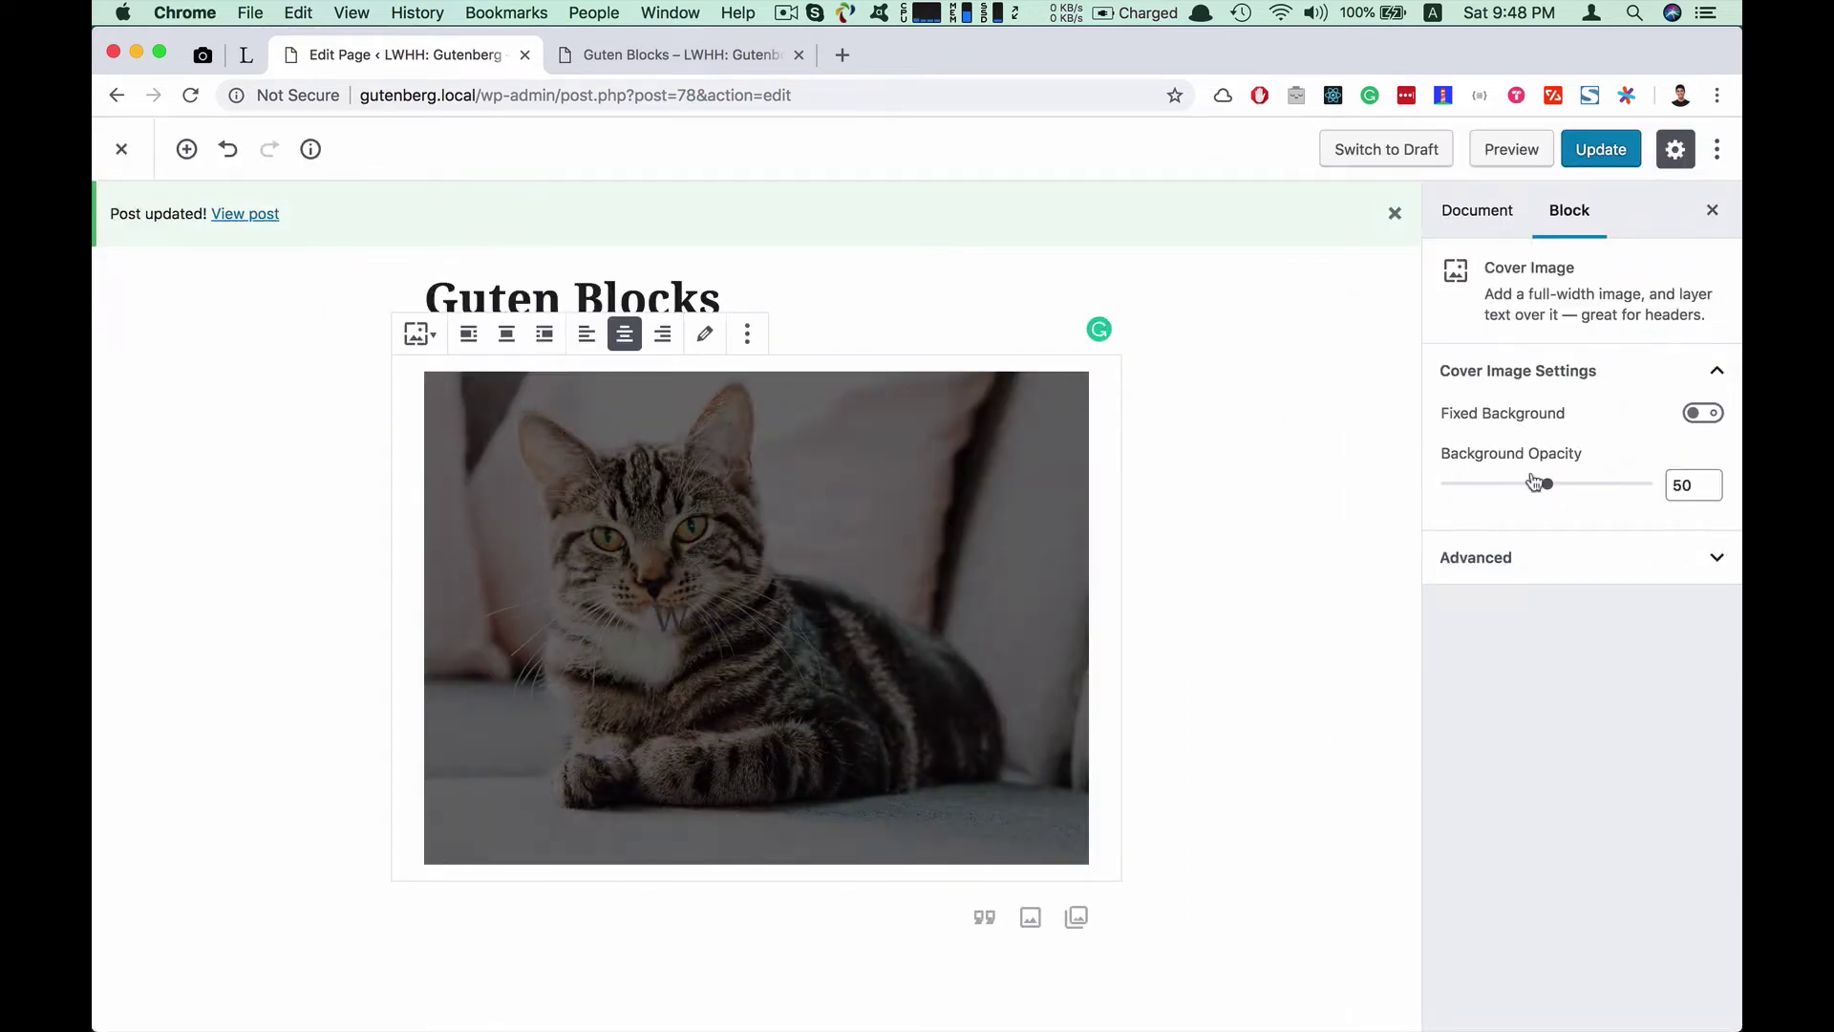
Set the cover image's background opacity to 80 and compare the fixed background on and off, leaving it on
click(762, 621)
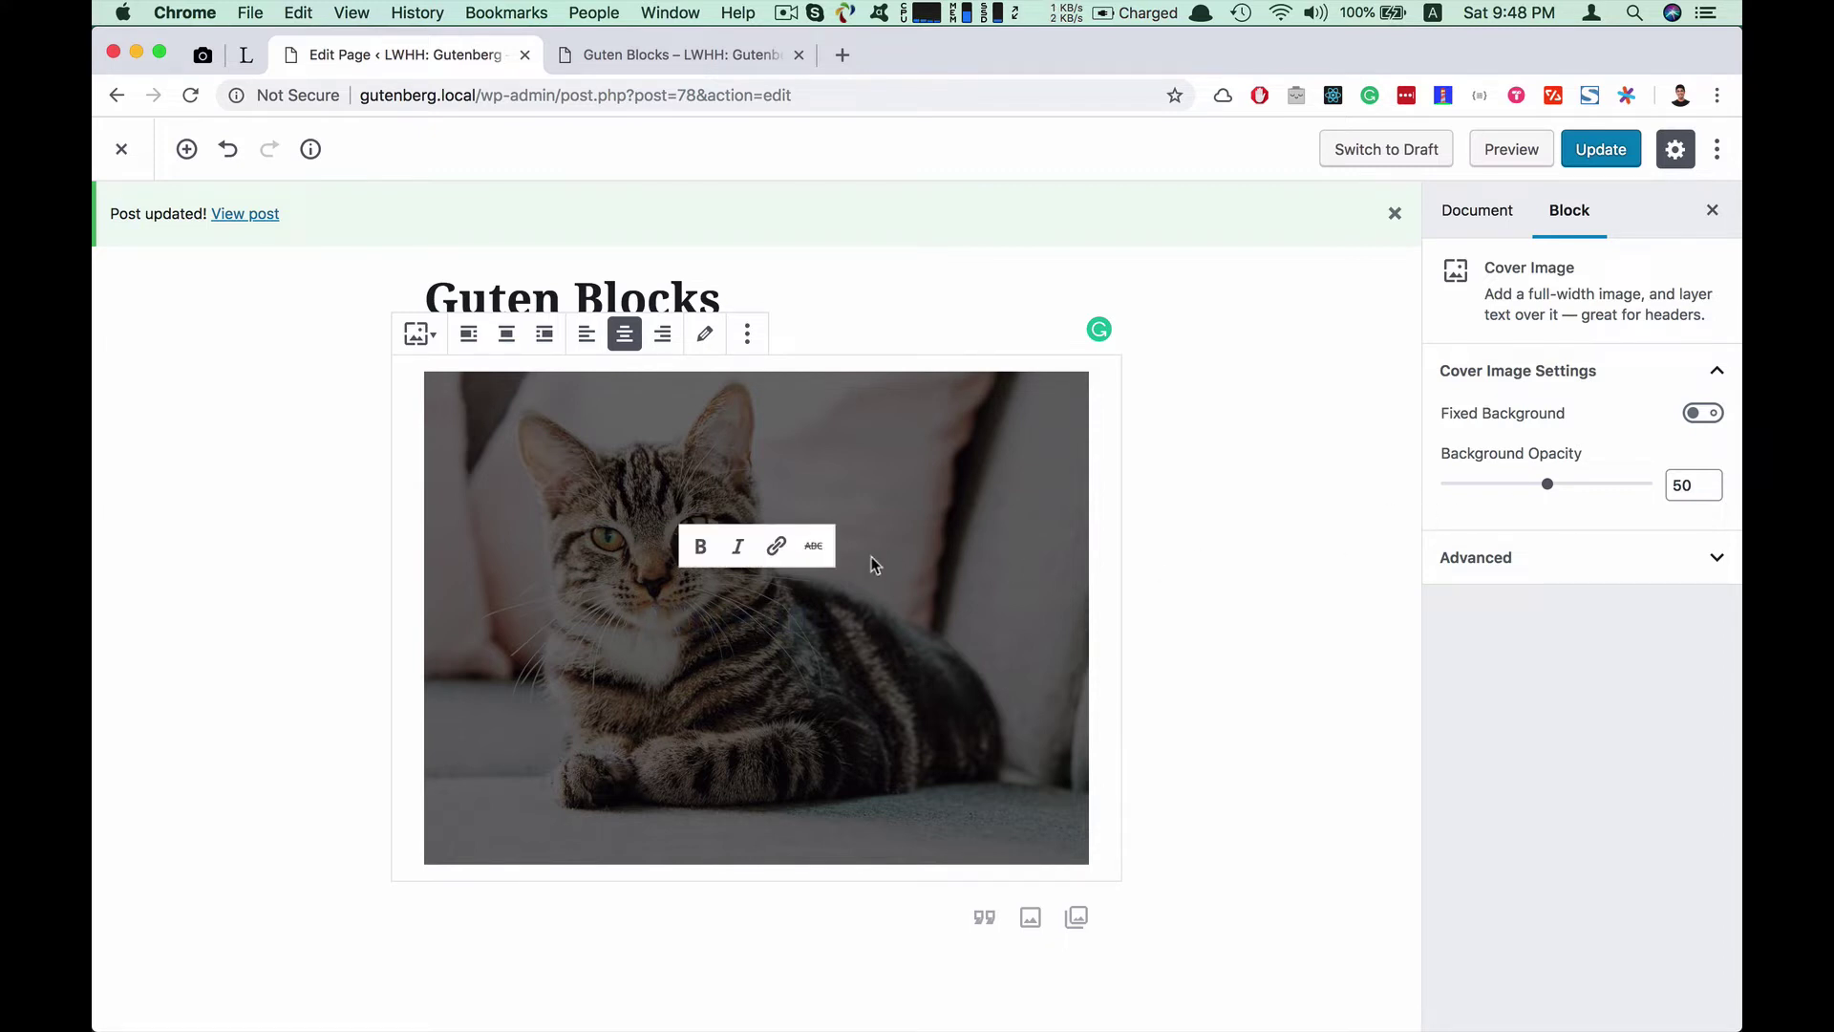
drag(1543, 489, 1605, 484)
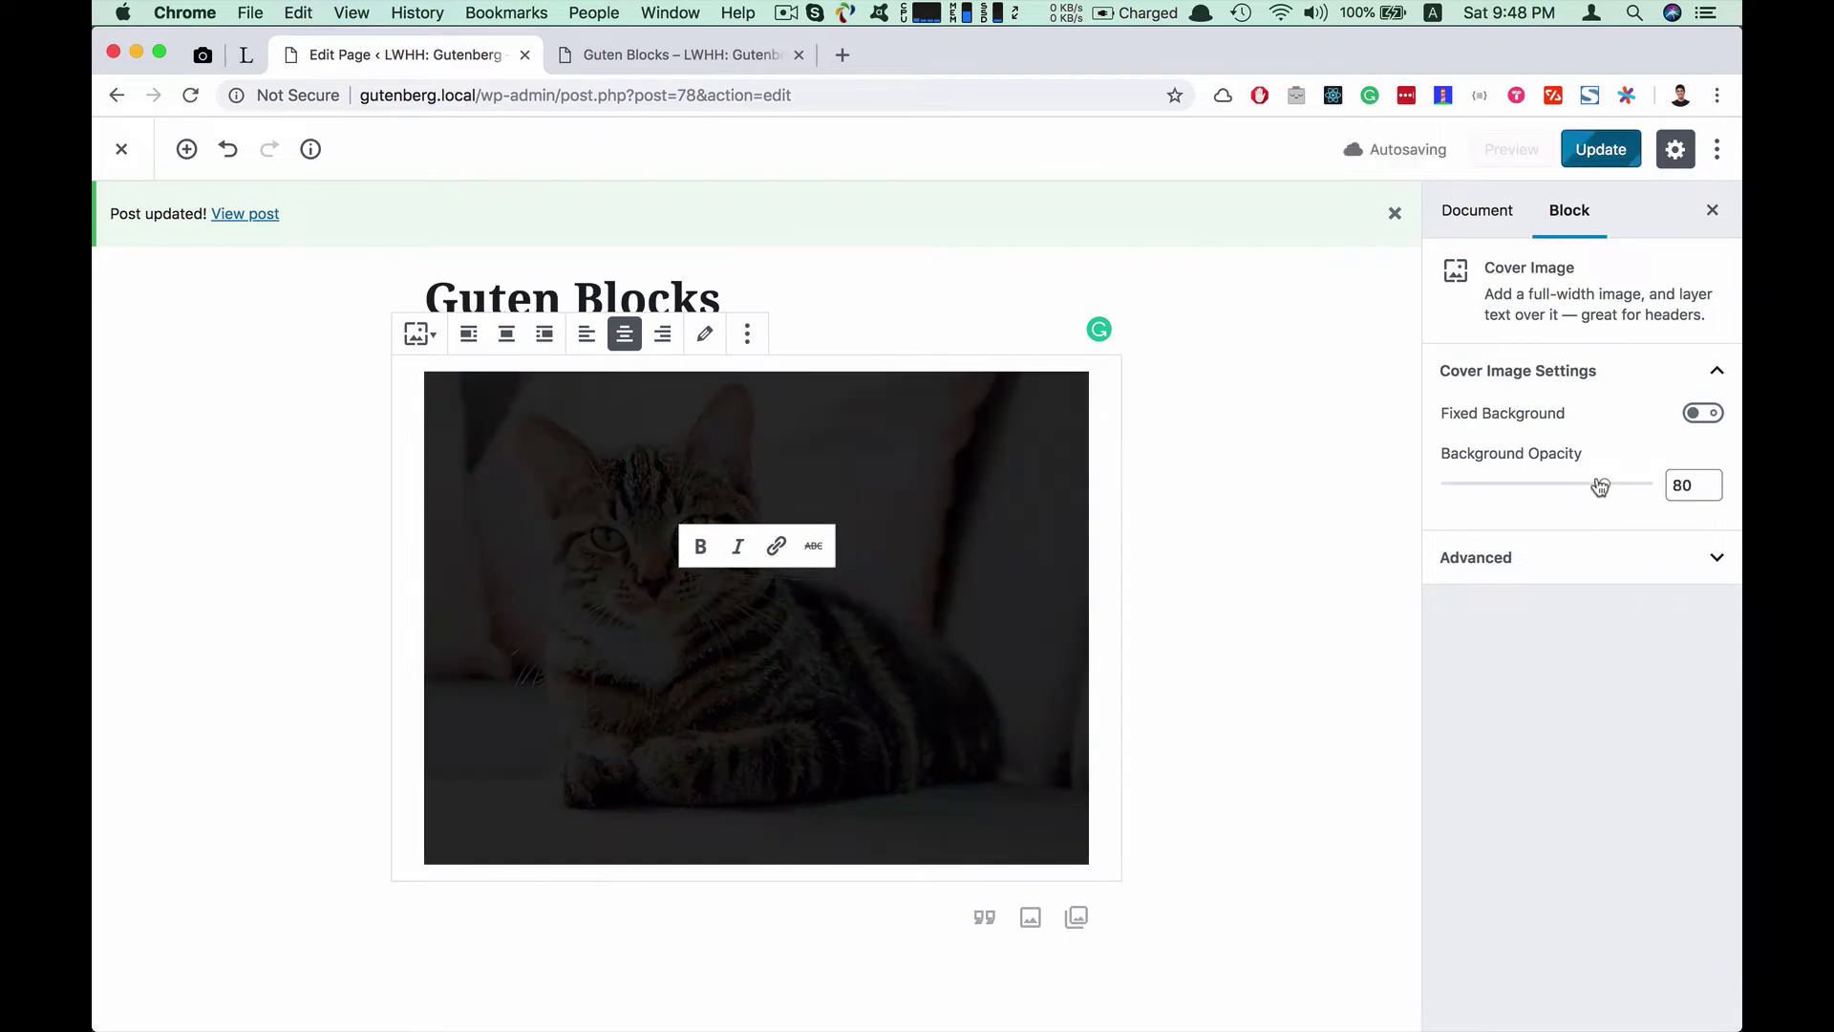
click(1710, 414)
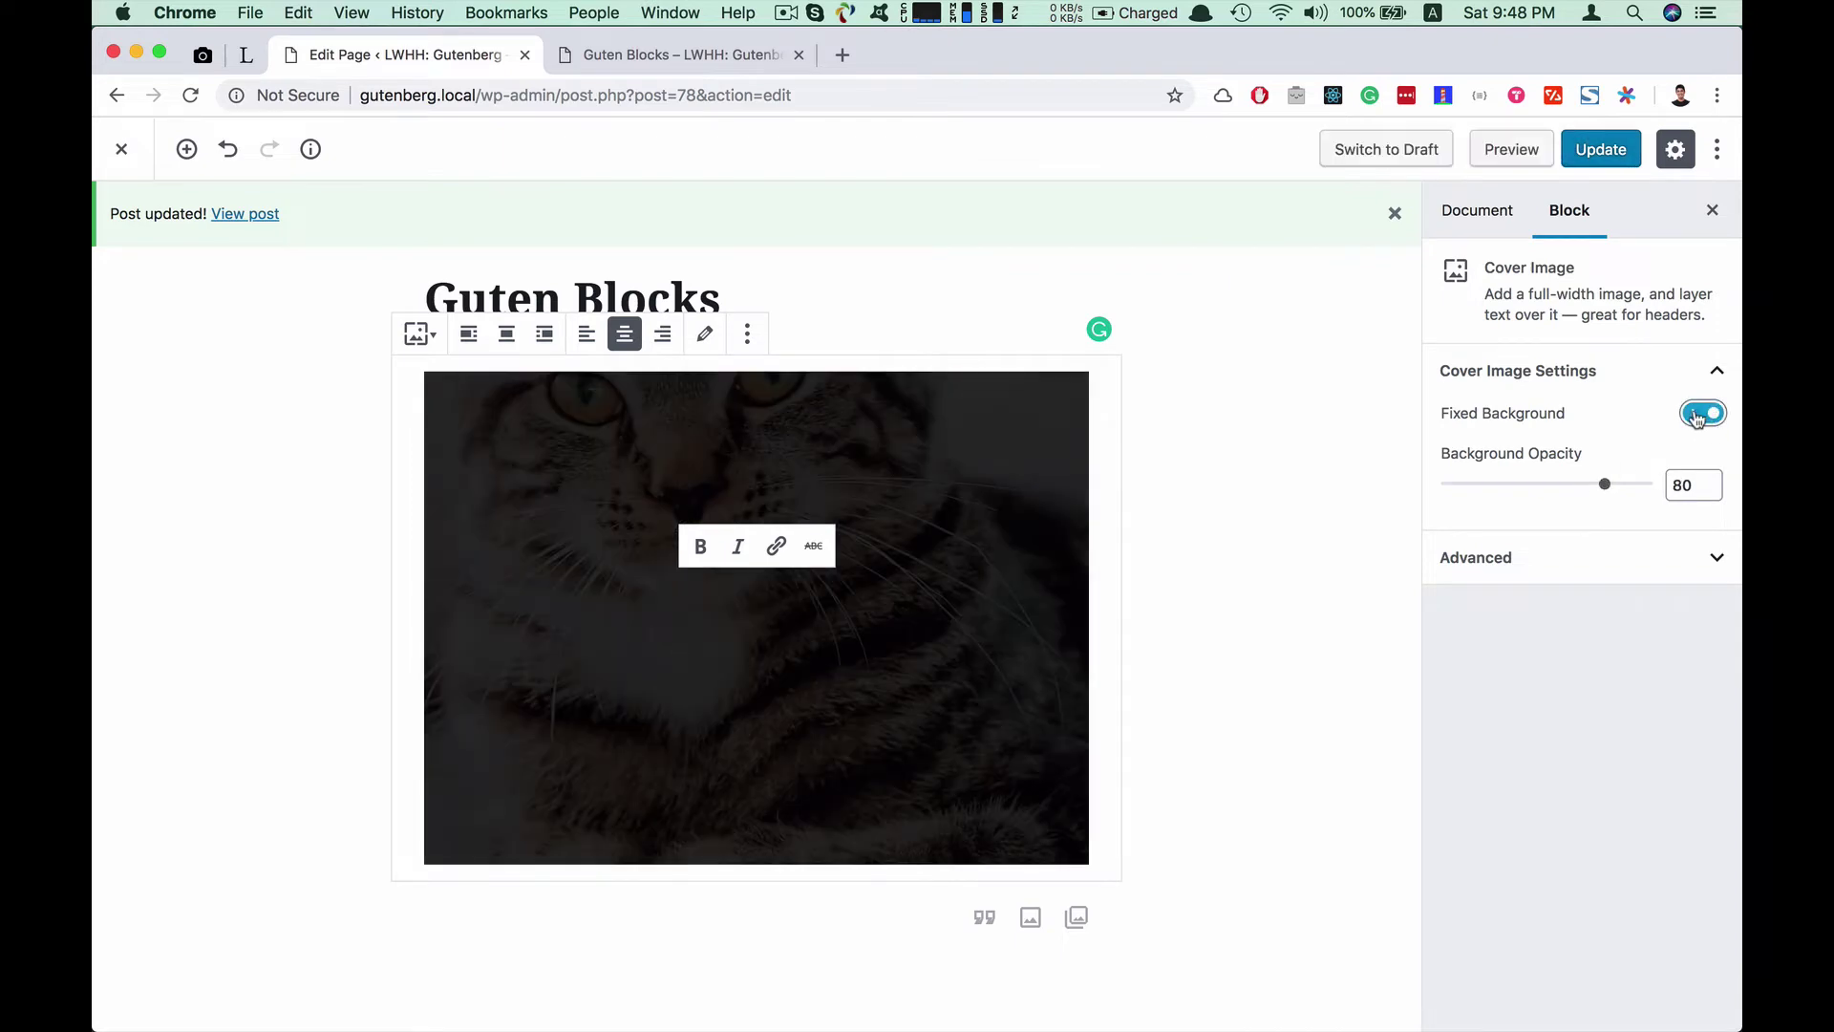
click(1698, 418)
click(1709, 415)
click(1720, 415)
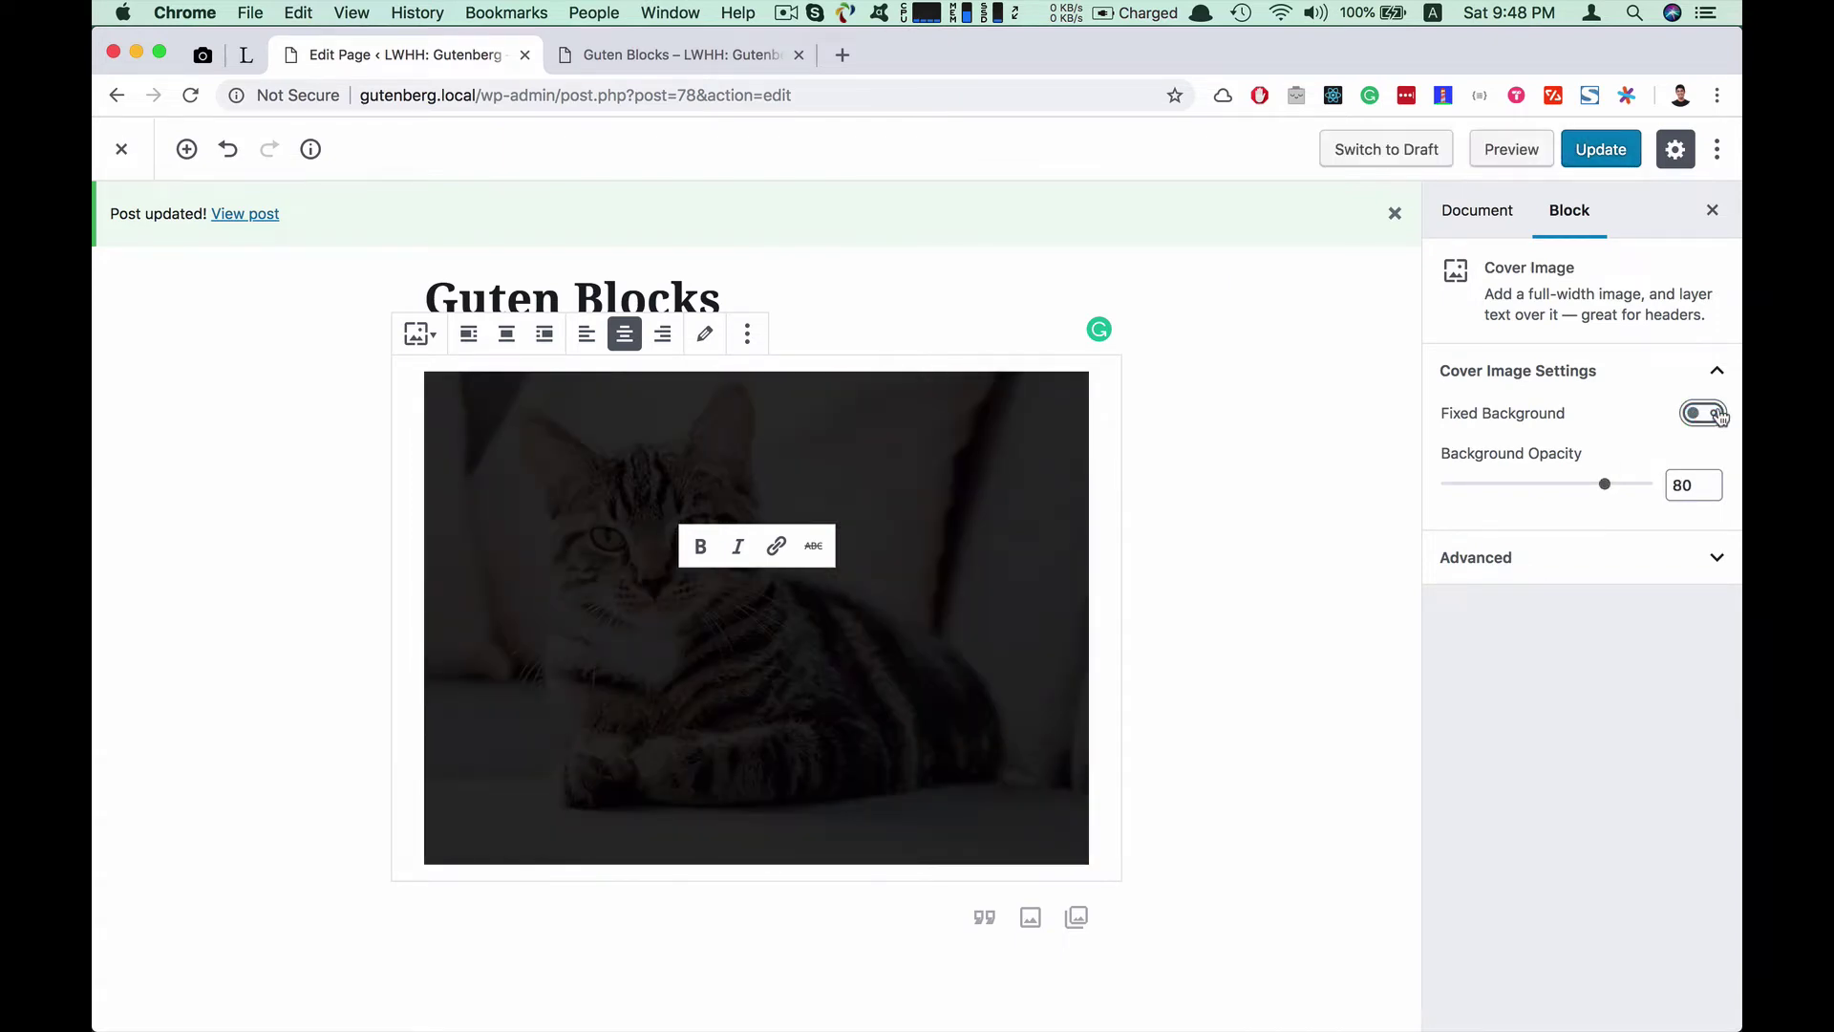
click(1705, 415)
click(1698, 414)
click(1700, 414)
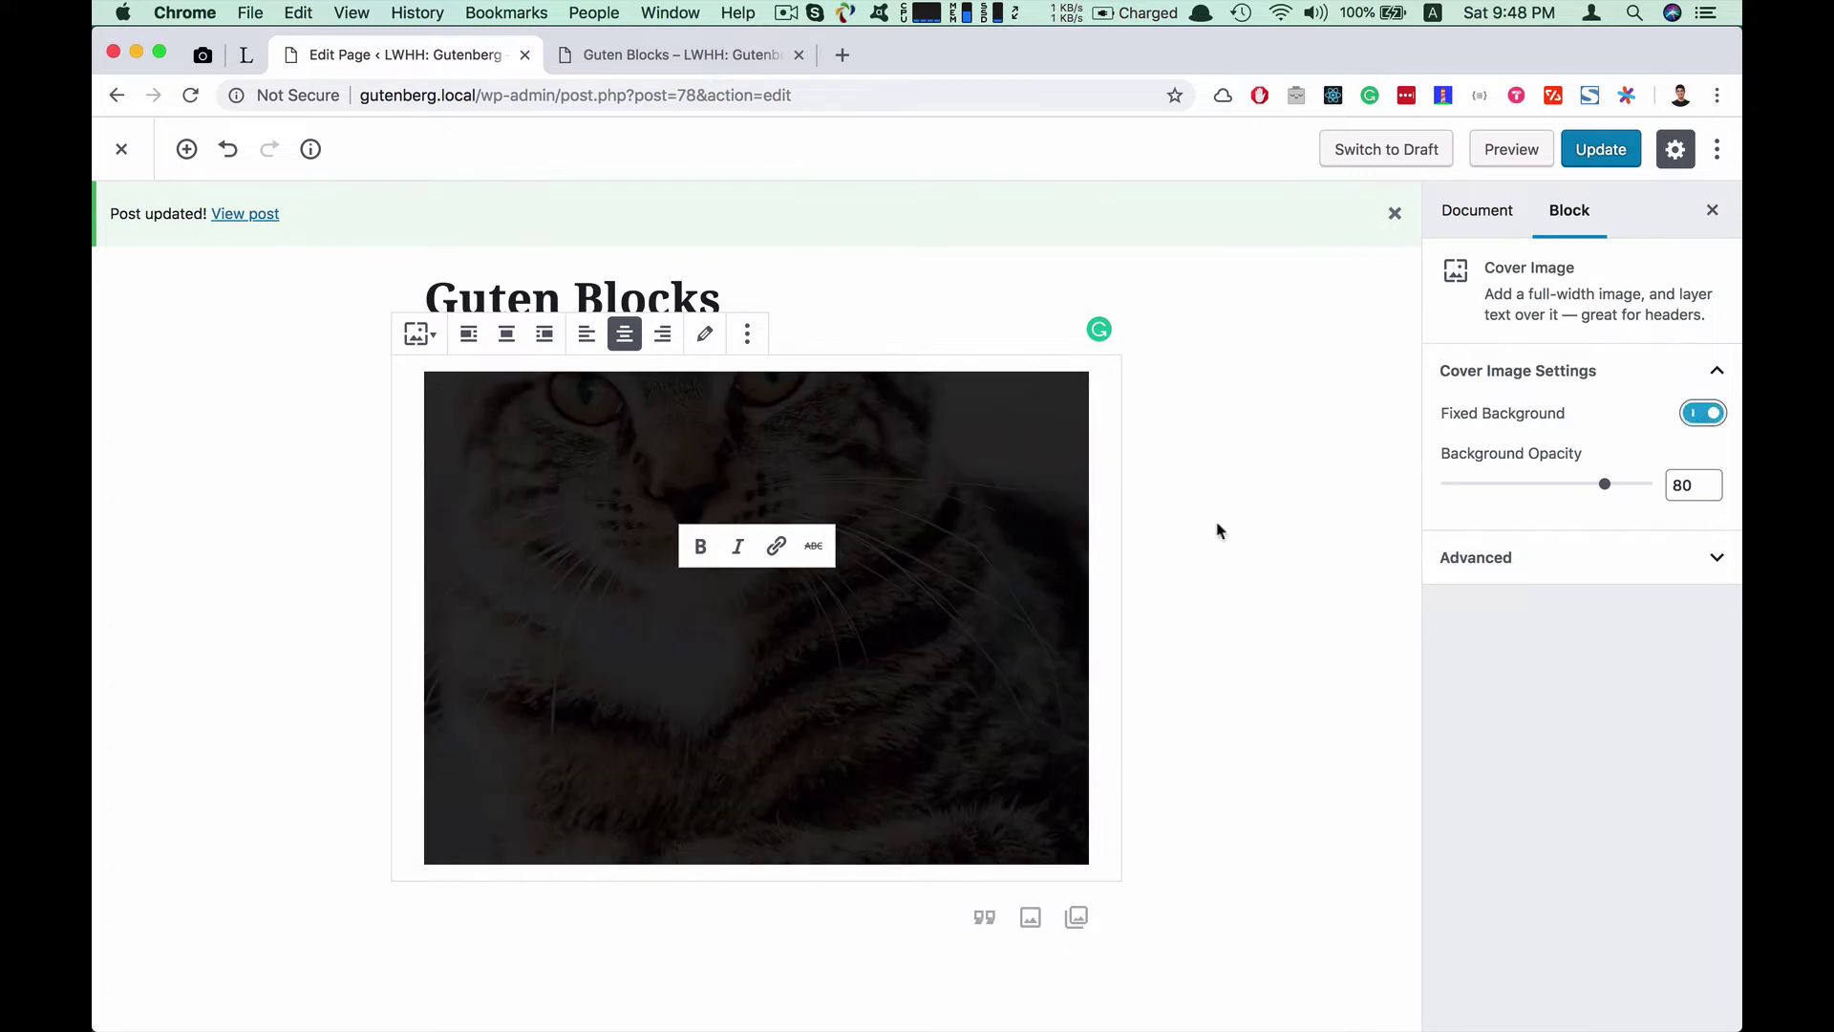
Enter "Hello World" as the text over the cover image
click(1189, 474)
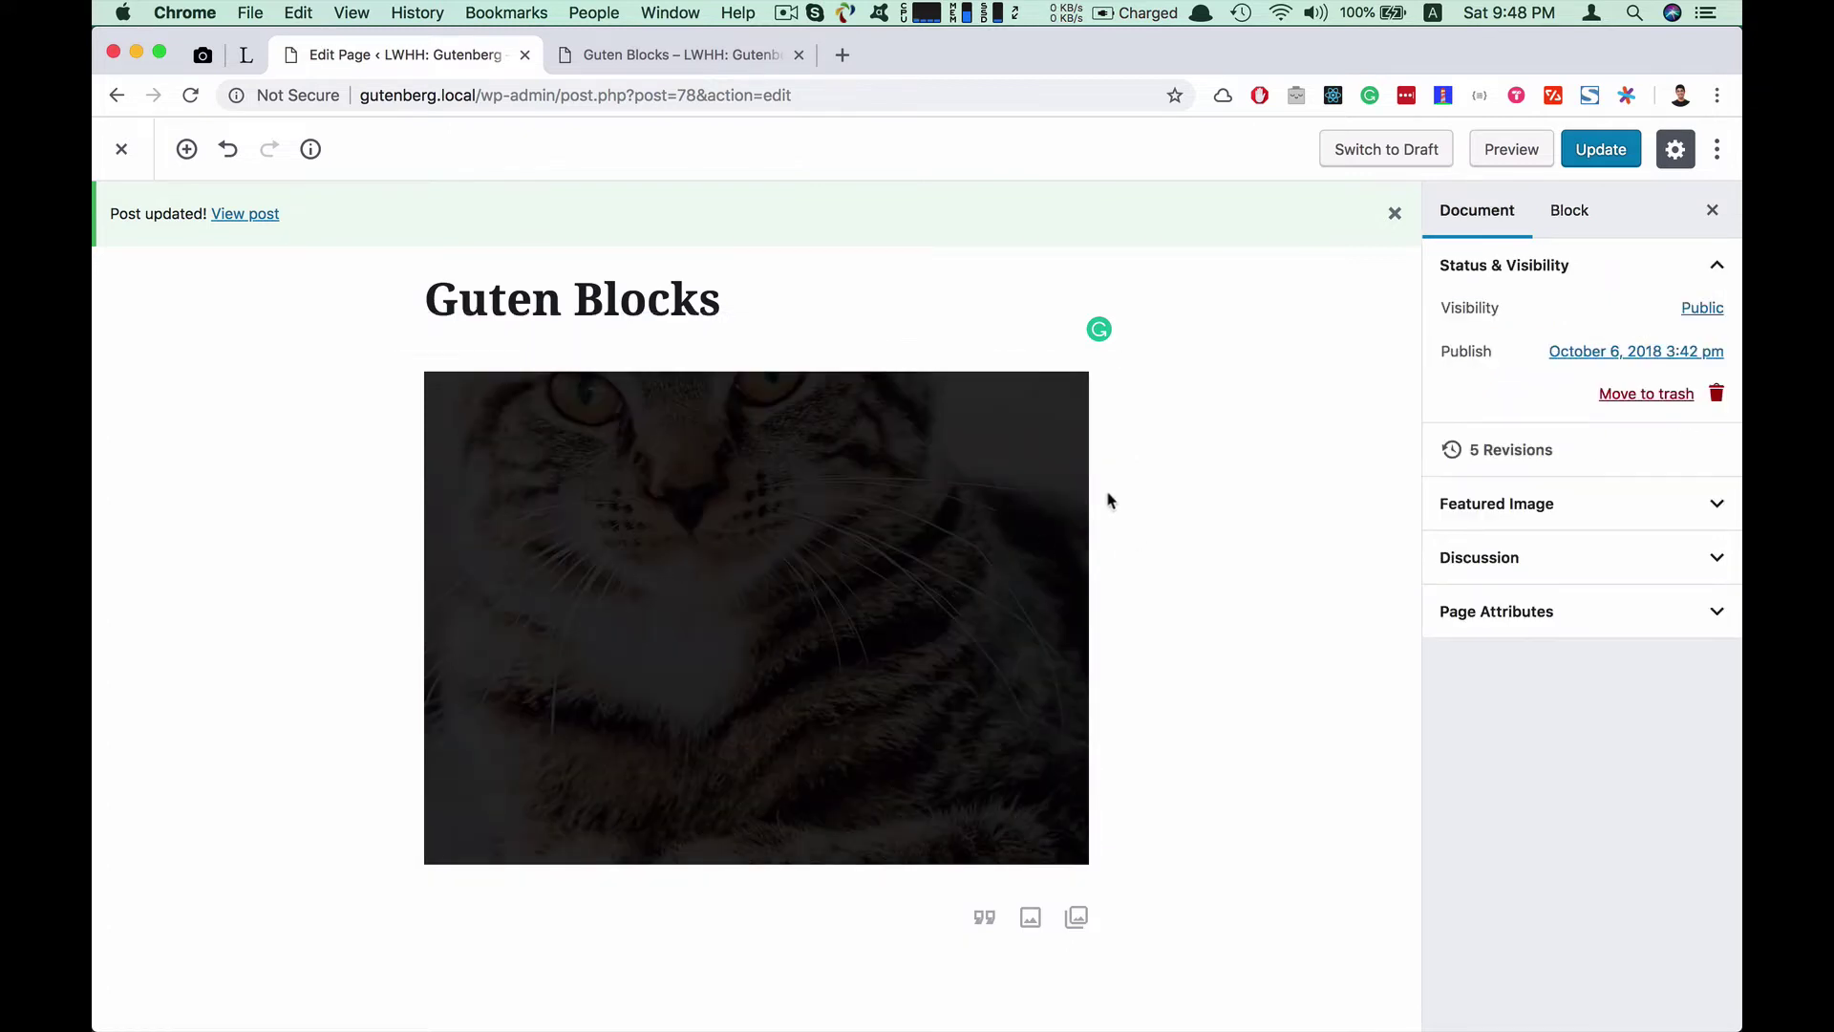
click(1108, 501)
click(792, 627)
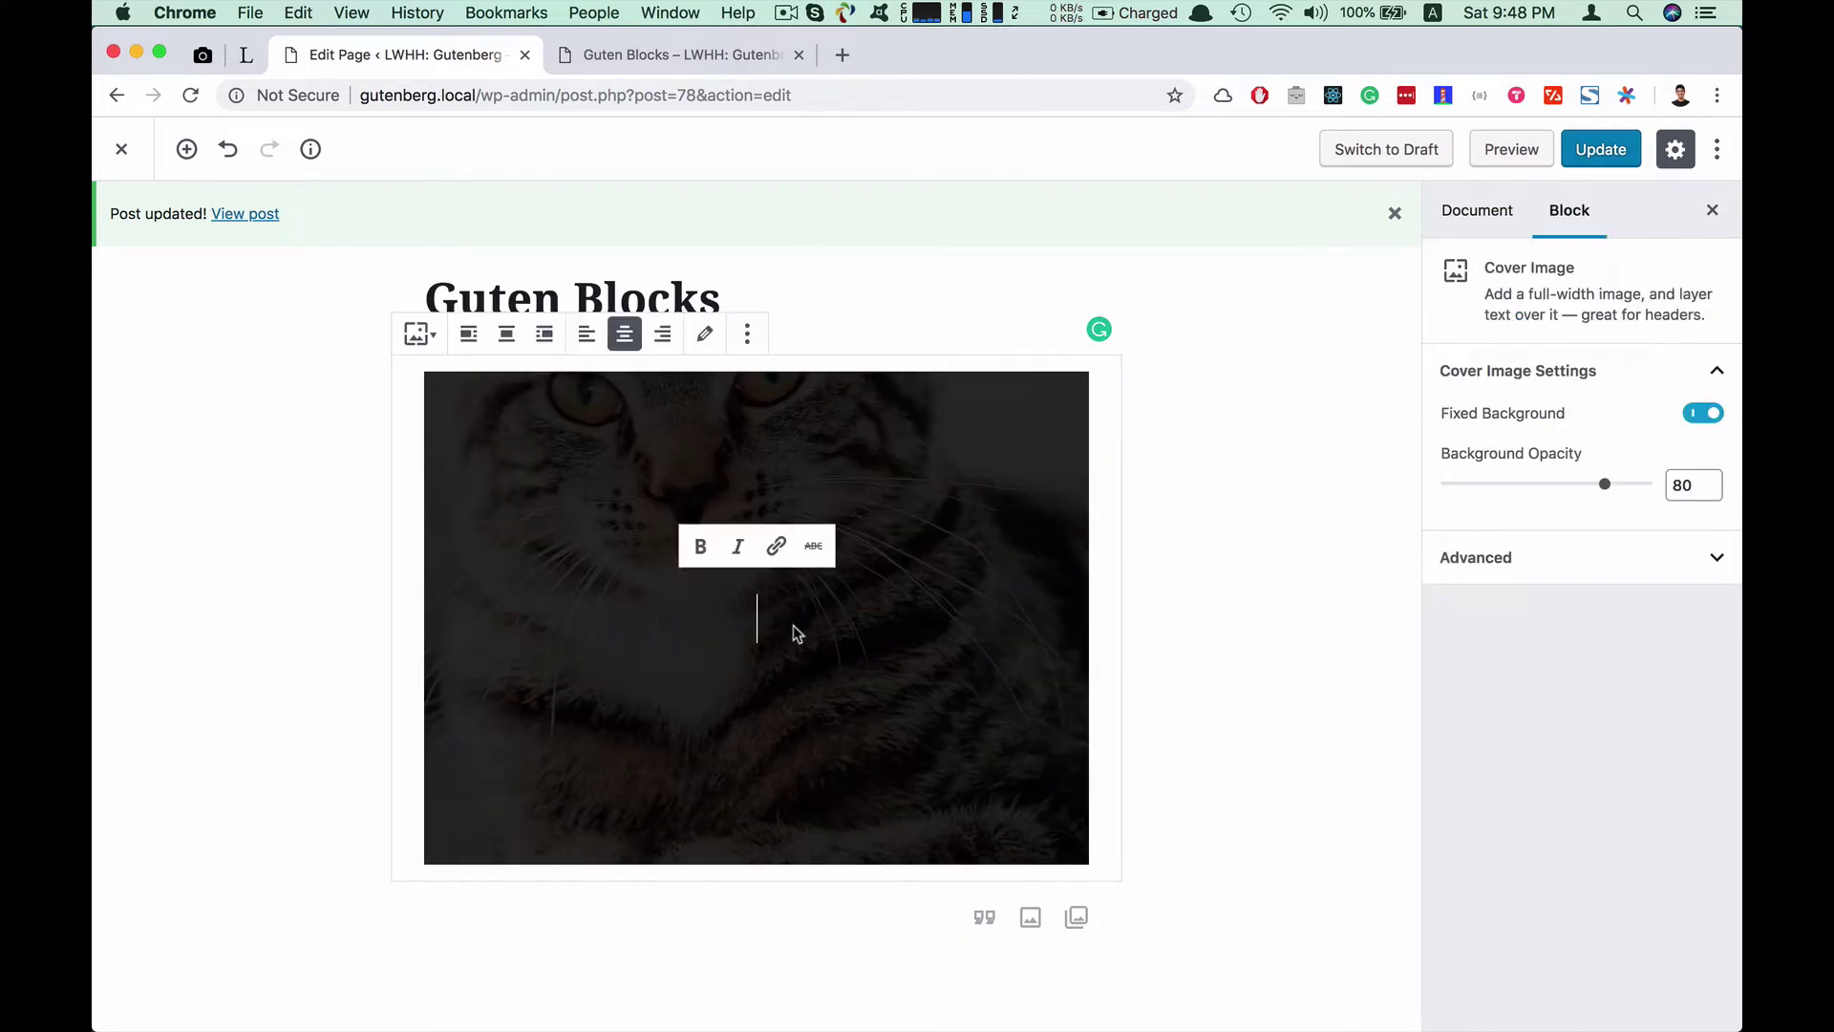
text(Hello World)
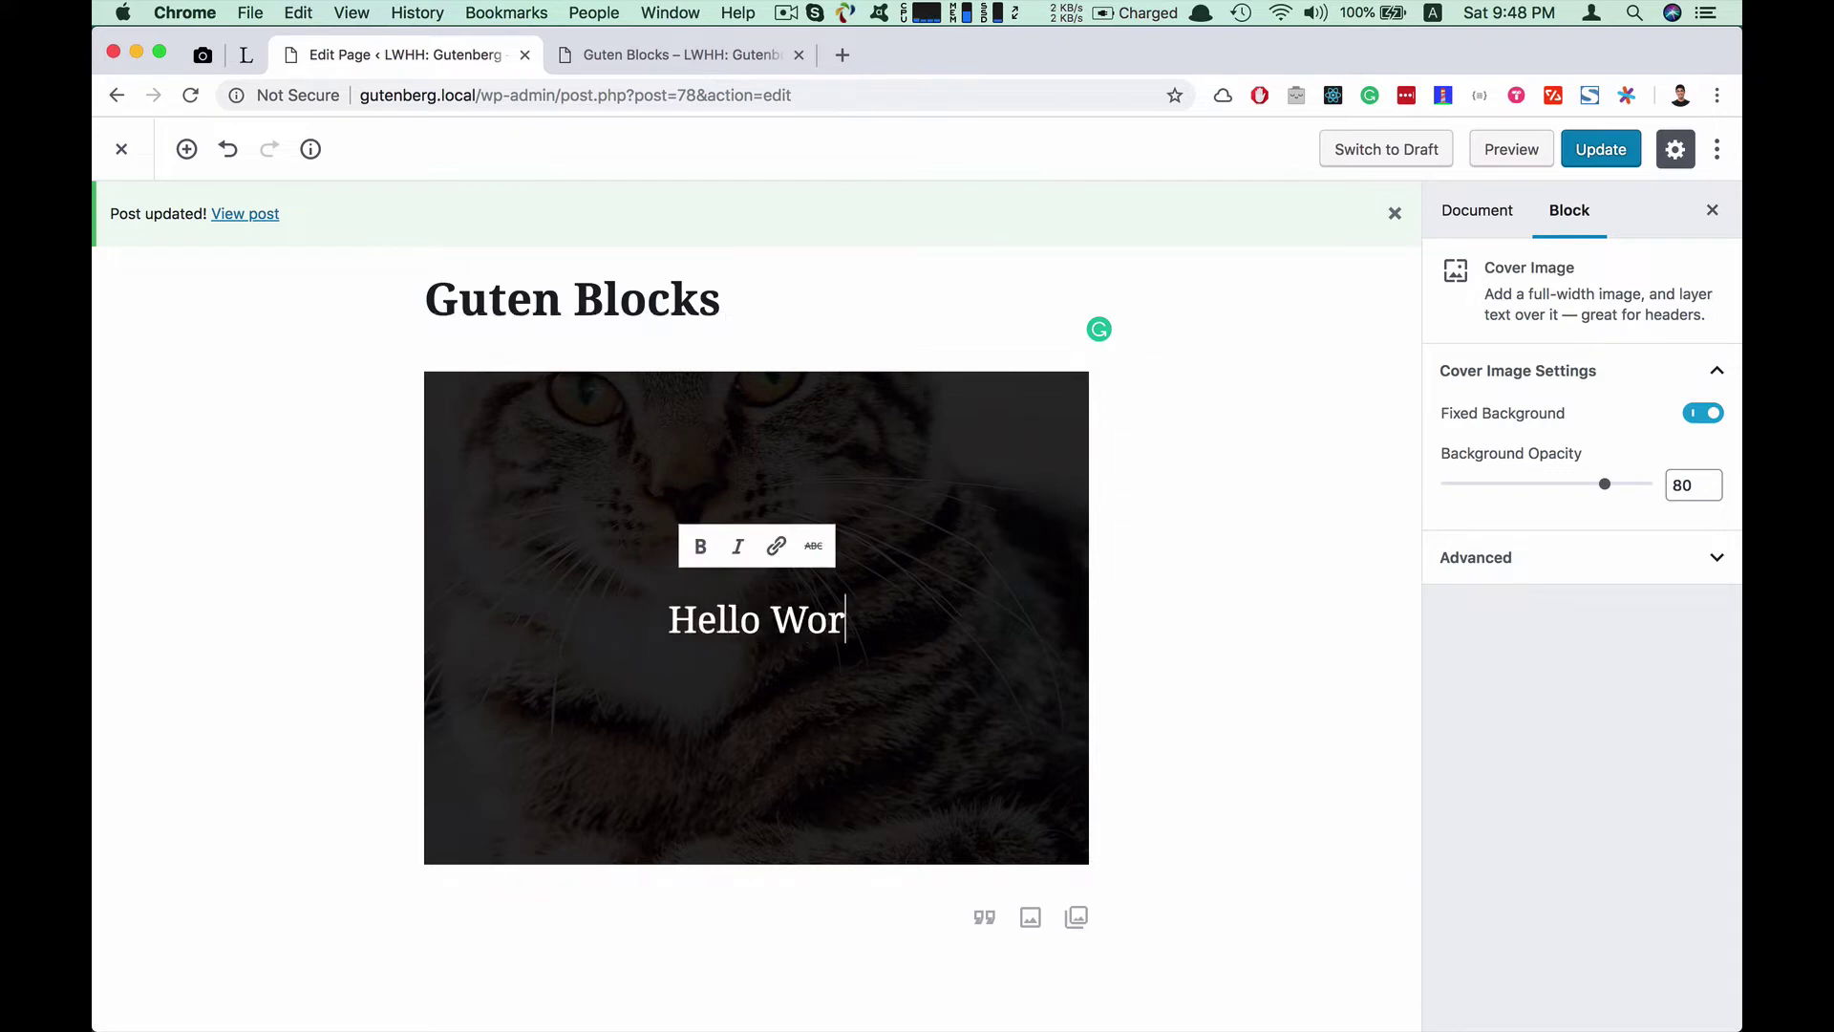
click(1305, 662)
click(994, 559)
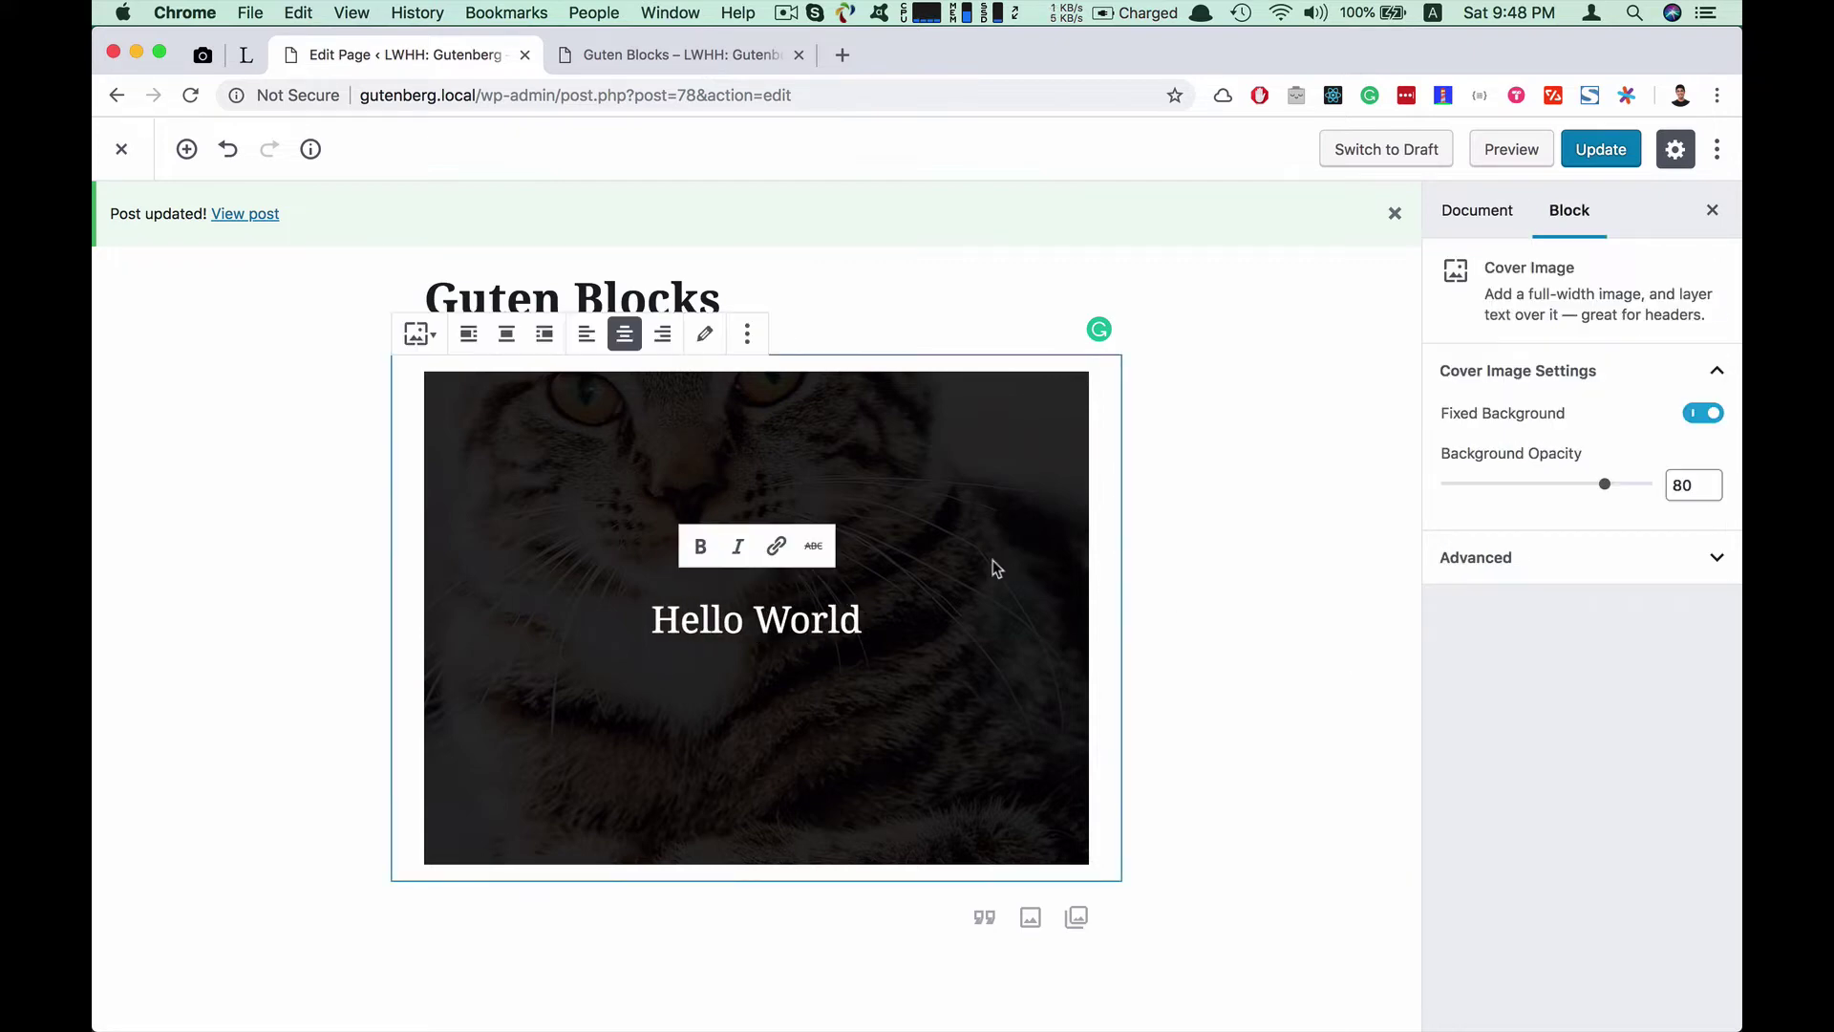
Update the page and check the fixed-background cover image while scrolling the reloaded published page
click(1592, 157)
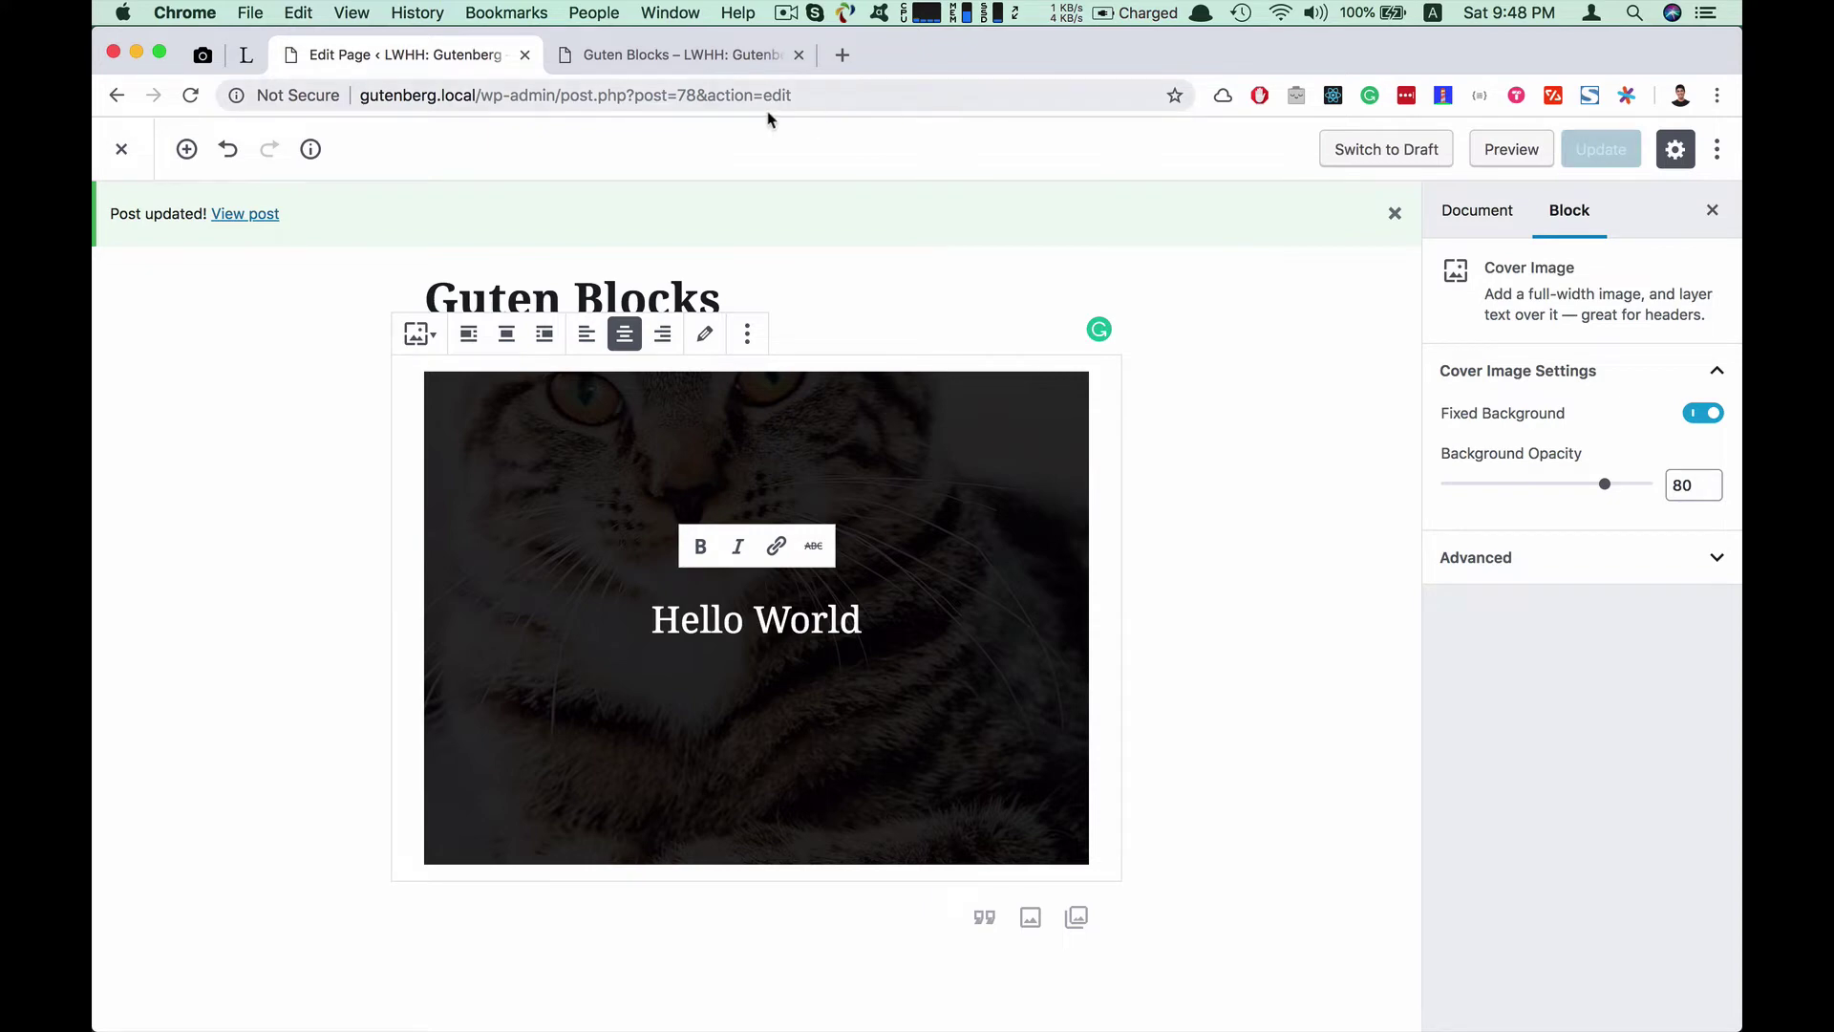
click(700, 67)
click(194, 97)
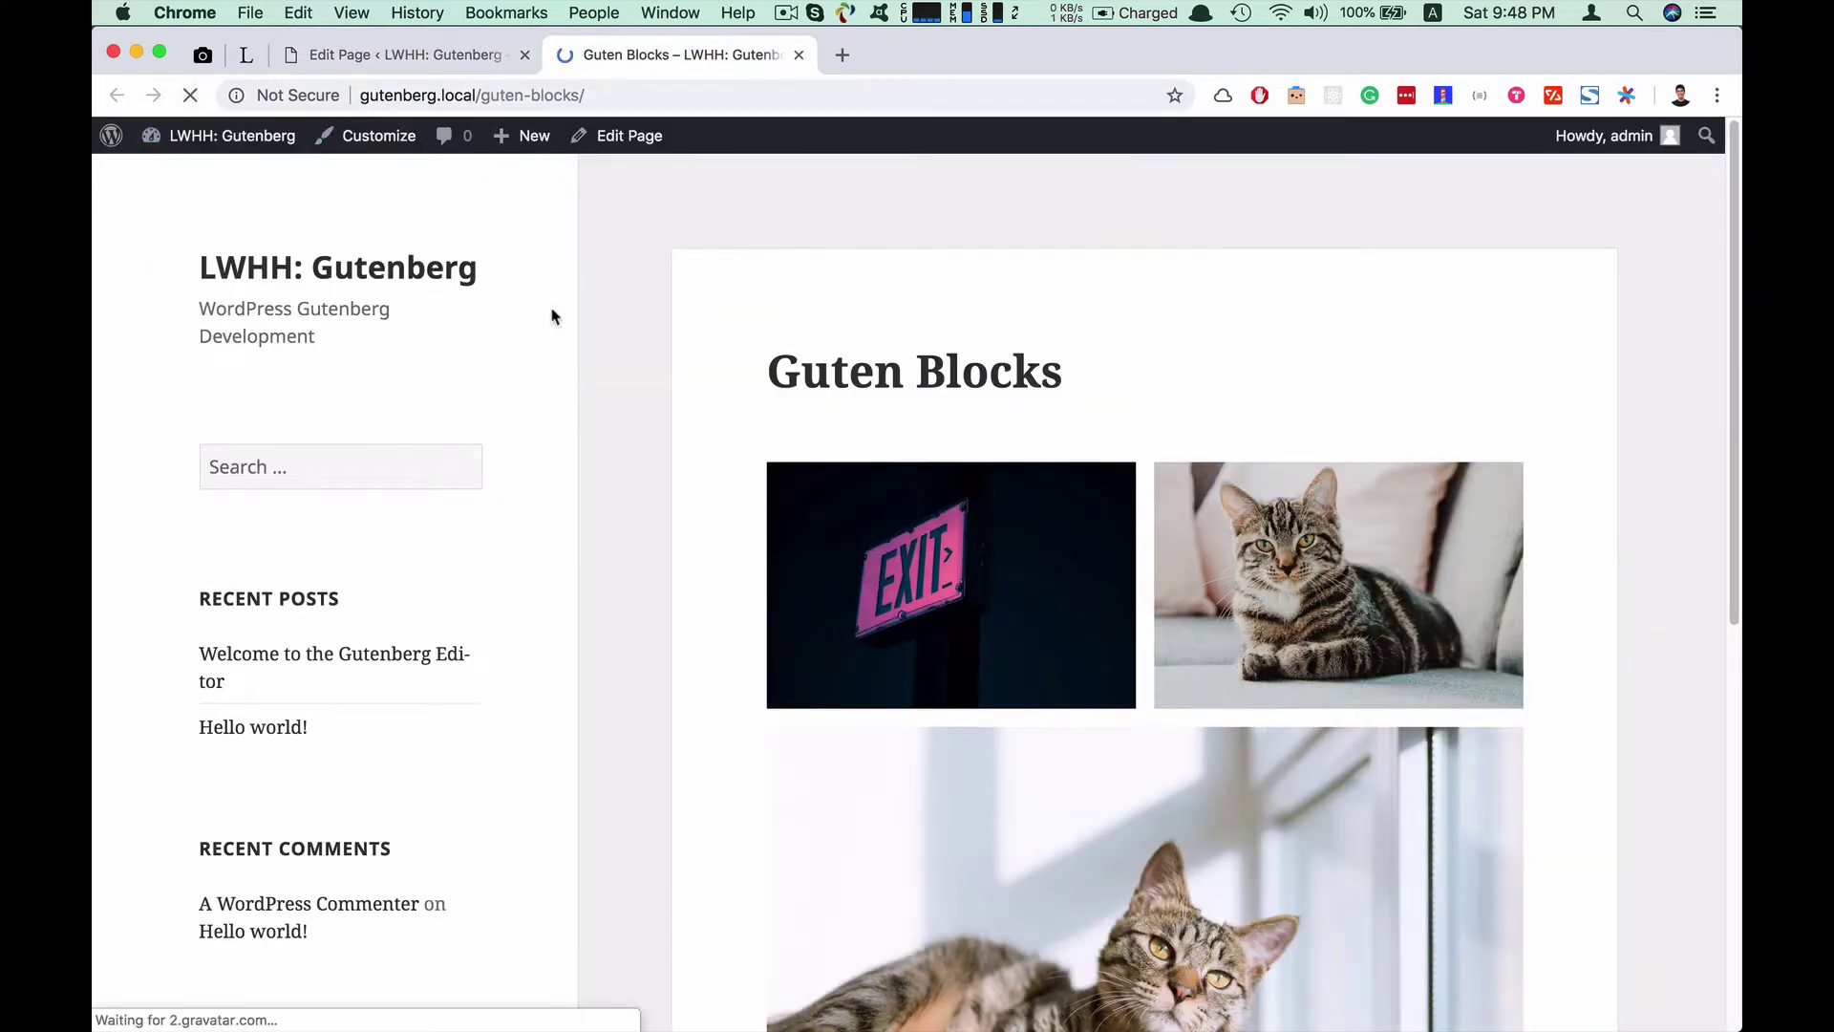
scroll(631, 414, down, 5)
scroll(557, 451, up, 10)
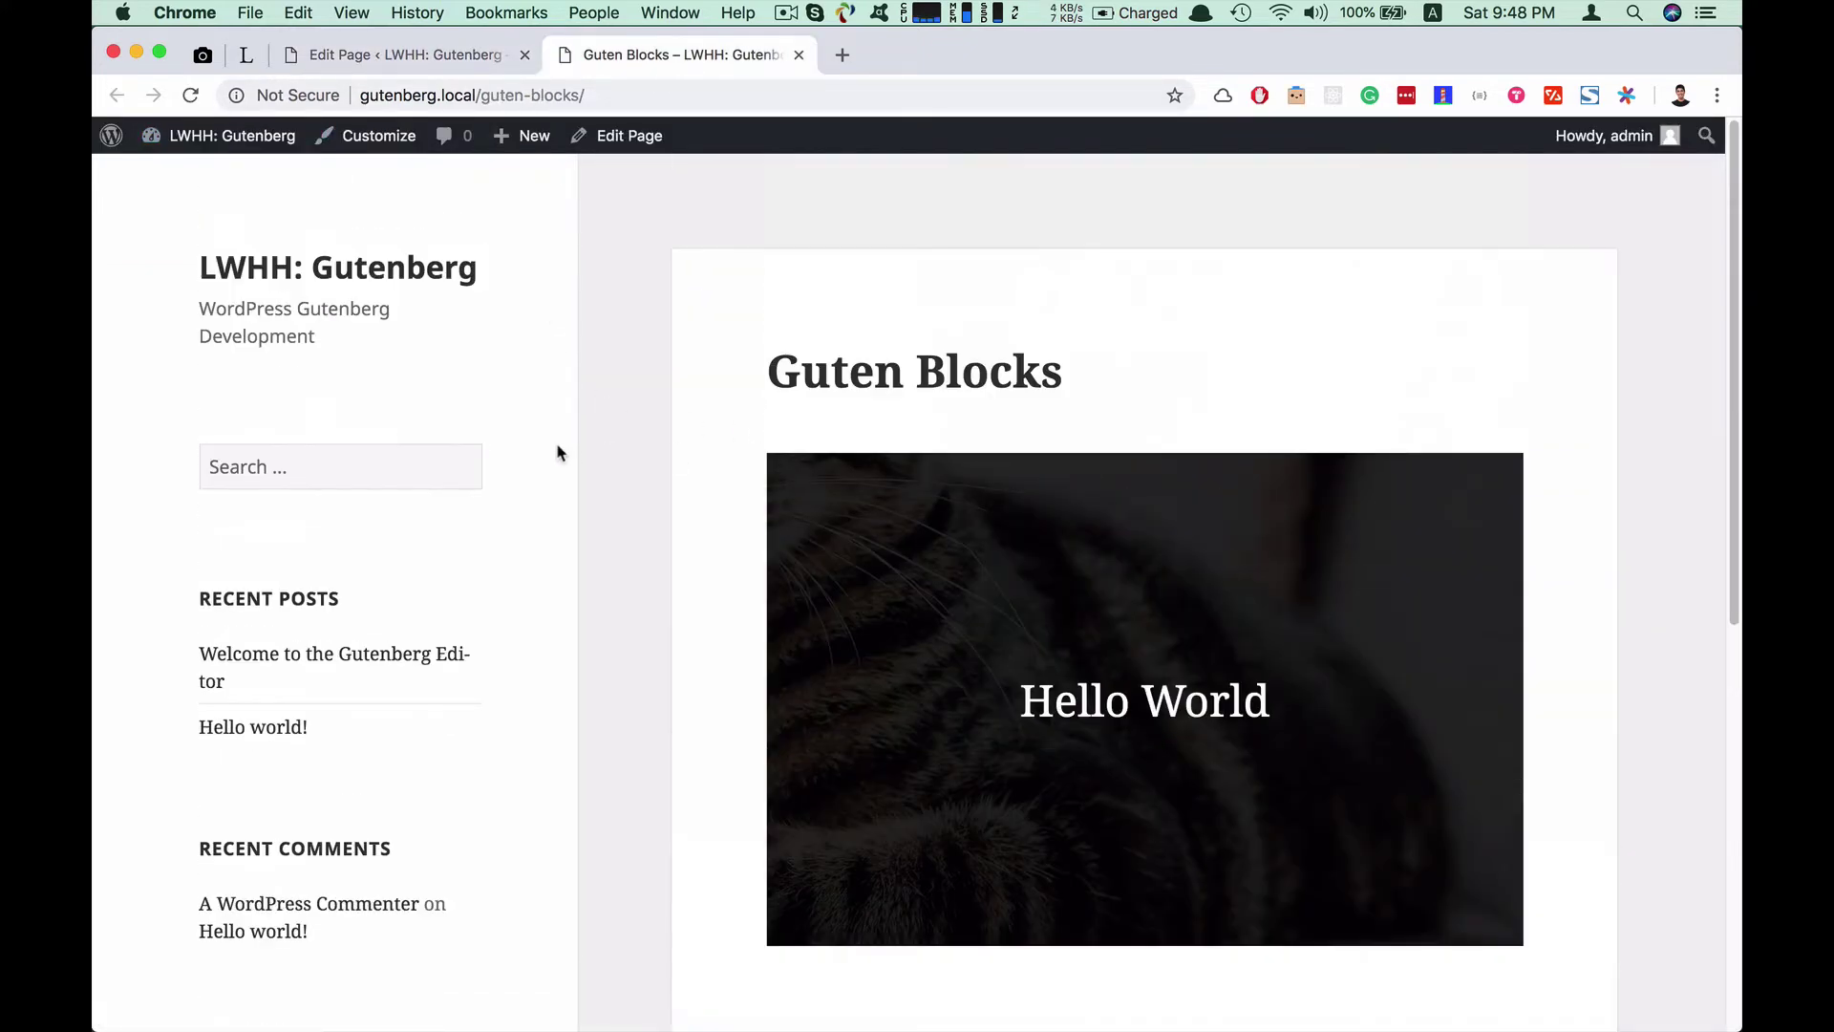
scroll(562, 471, down, 4)
scroll(573, 430, up, 4)
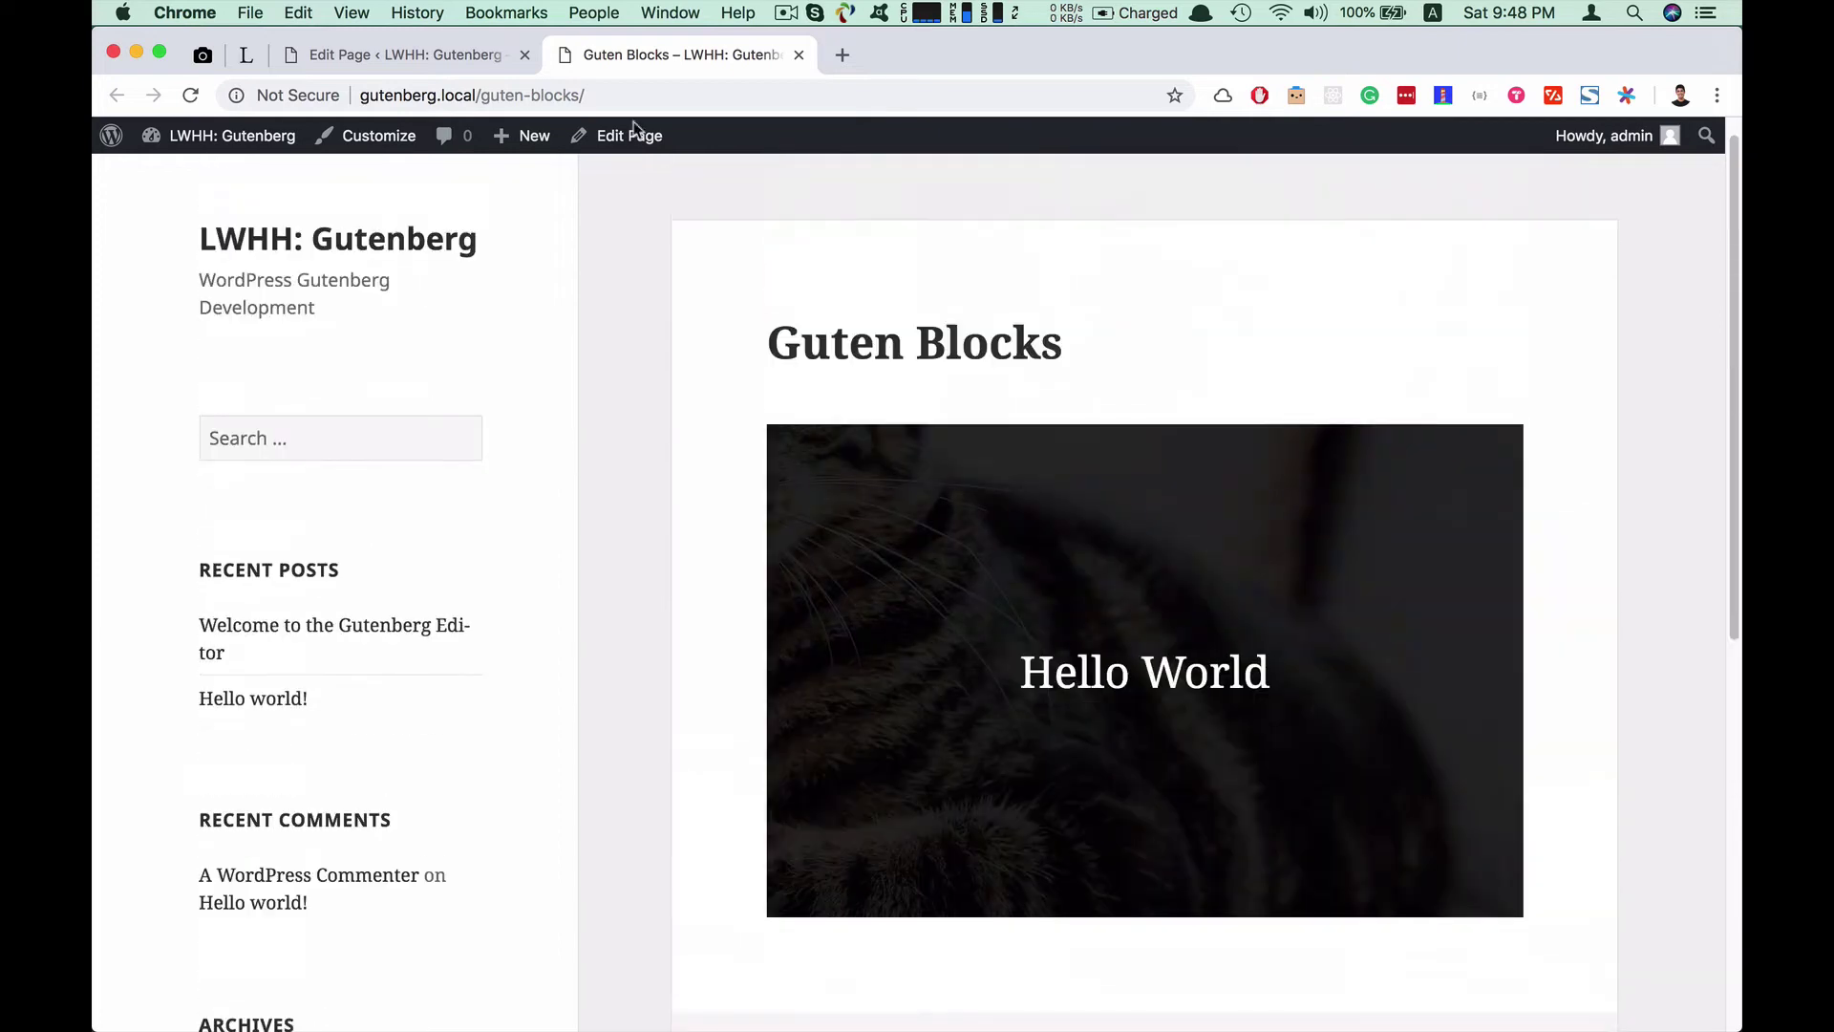
Return to the editor, turn off the cover image's fixed background and update the page
click(442, 55)
click(1695, 417)
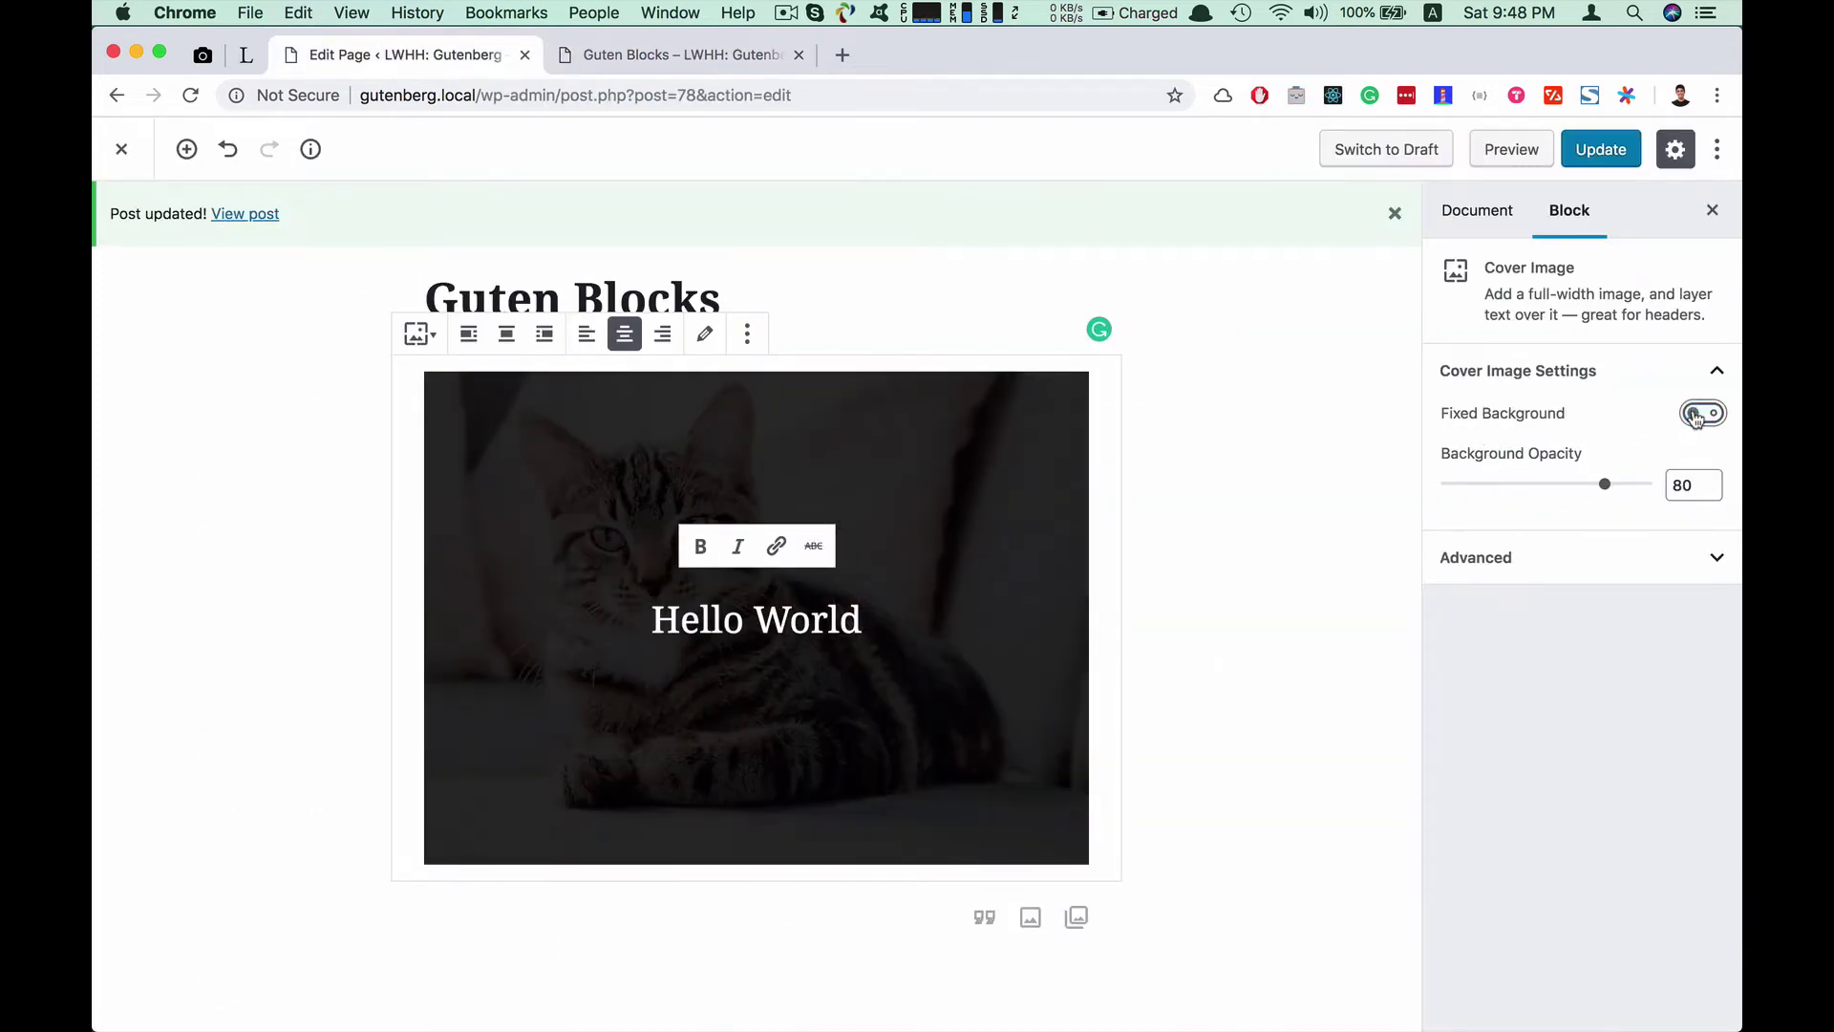
click(1591, 143)
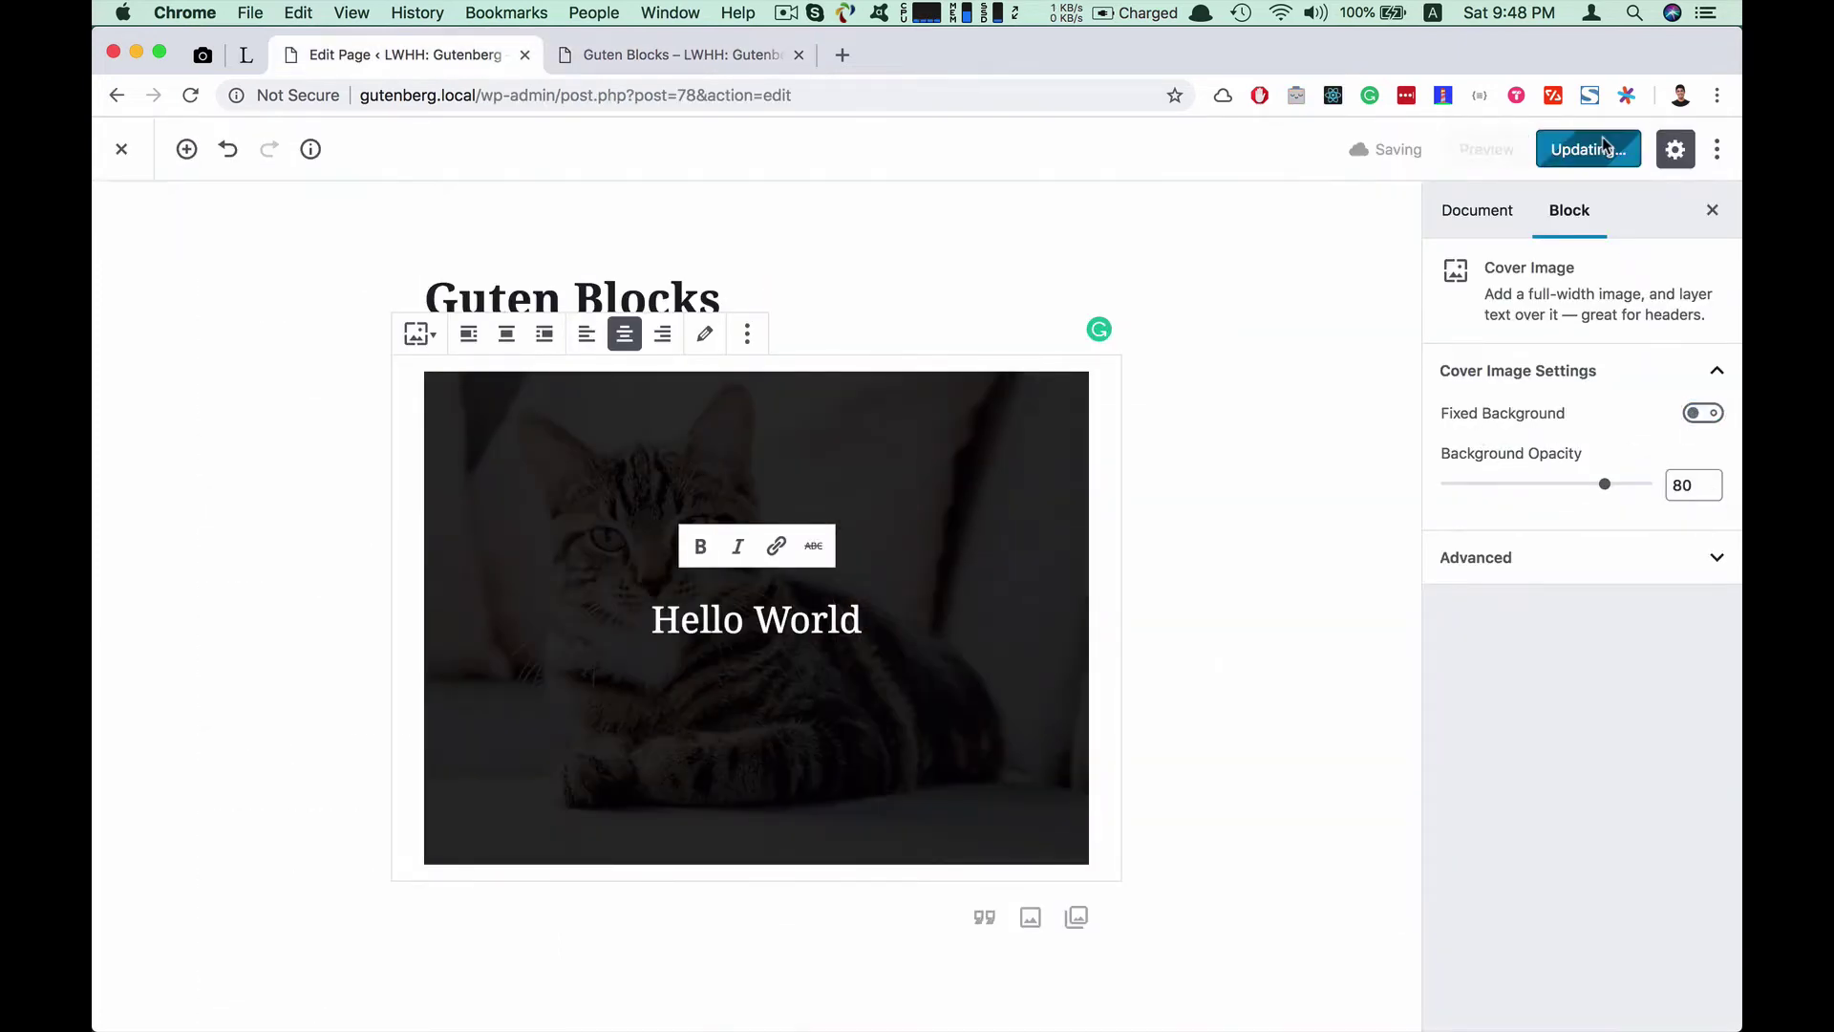
Reload the published page, check how the cover image scrolls without the fixed background, and return to the editor
click(646, 57)
key(super+r)
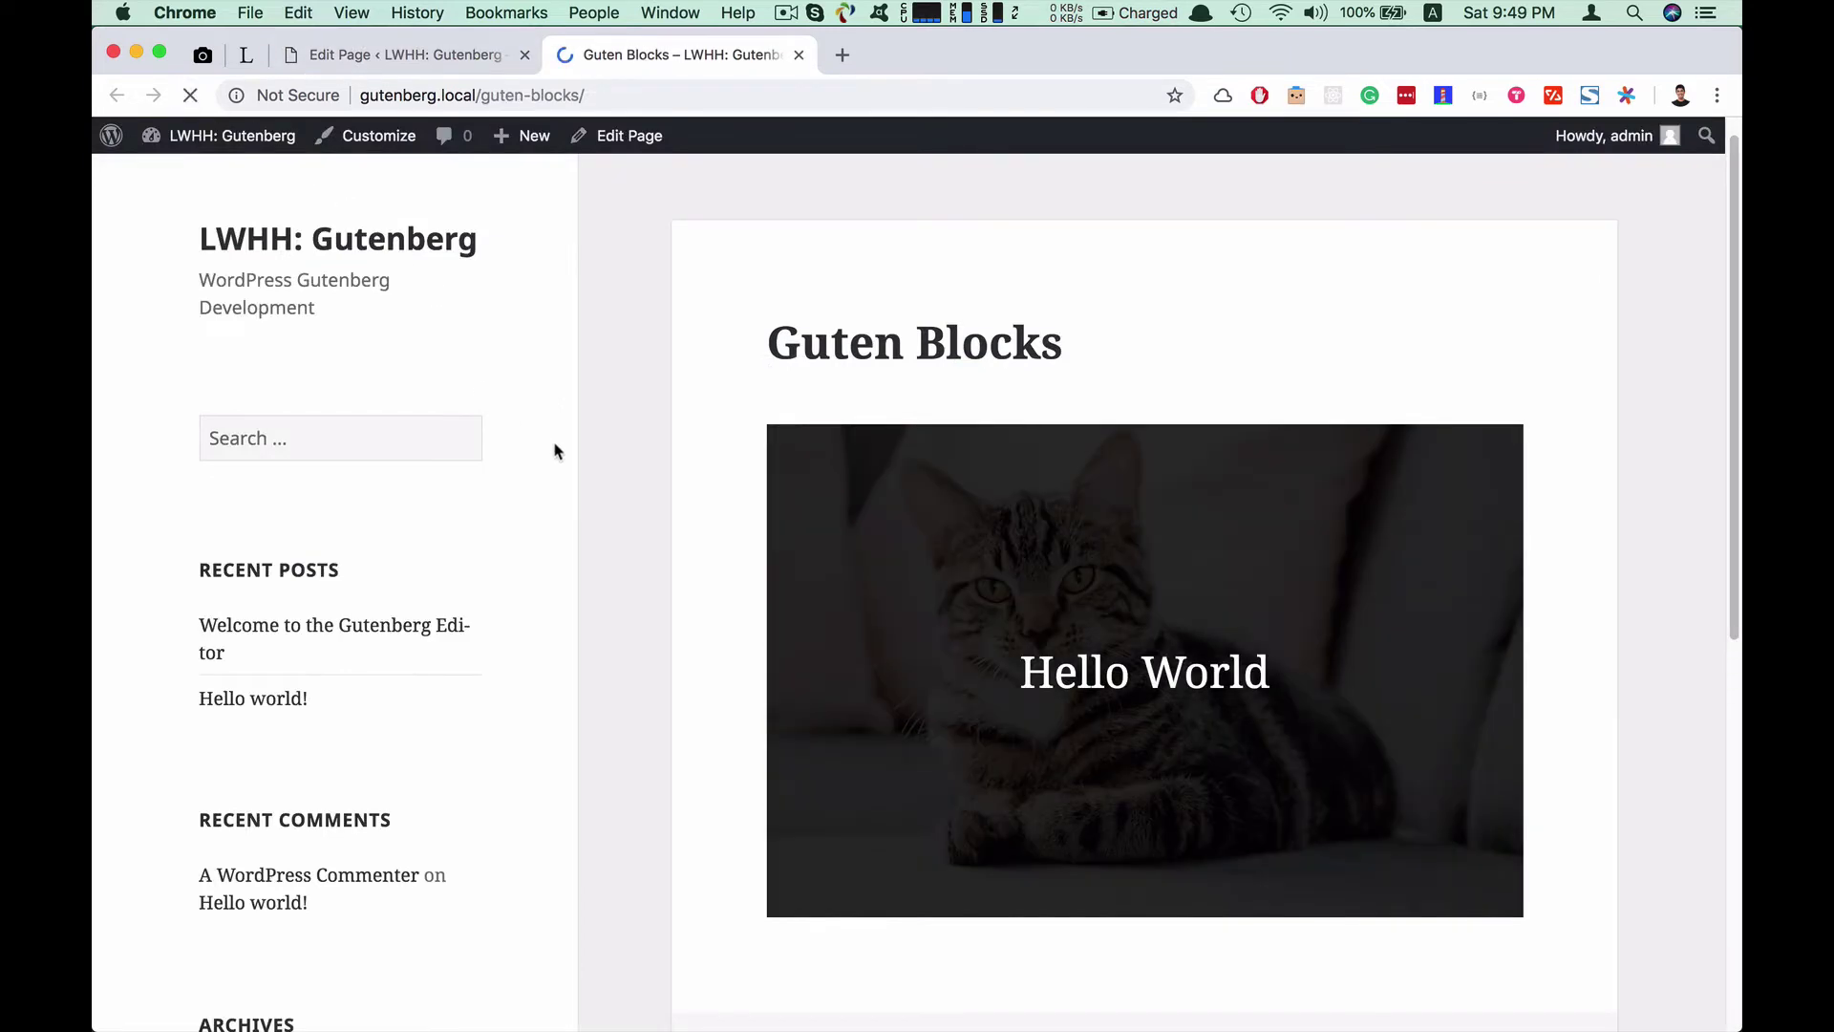
scroll(571, 460, down, 7)
scroll(570, 460, up, 5)
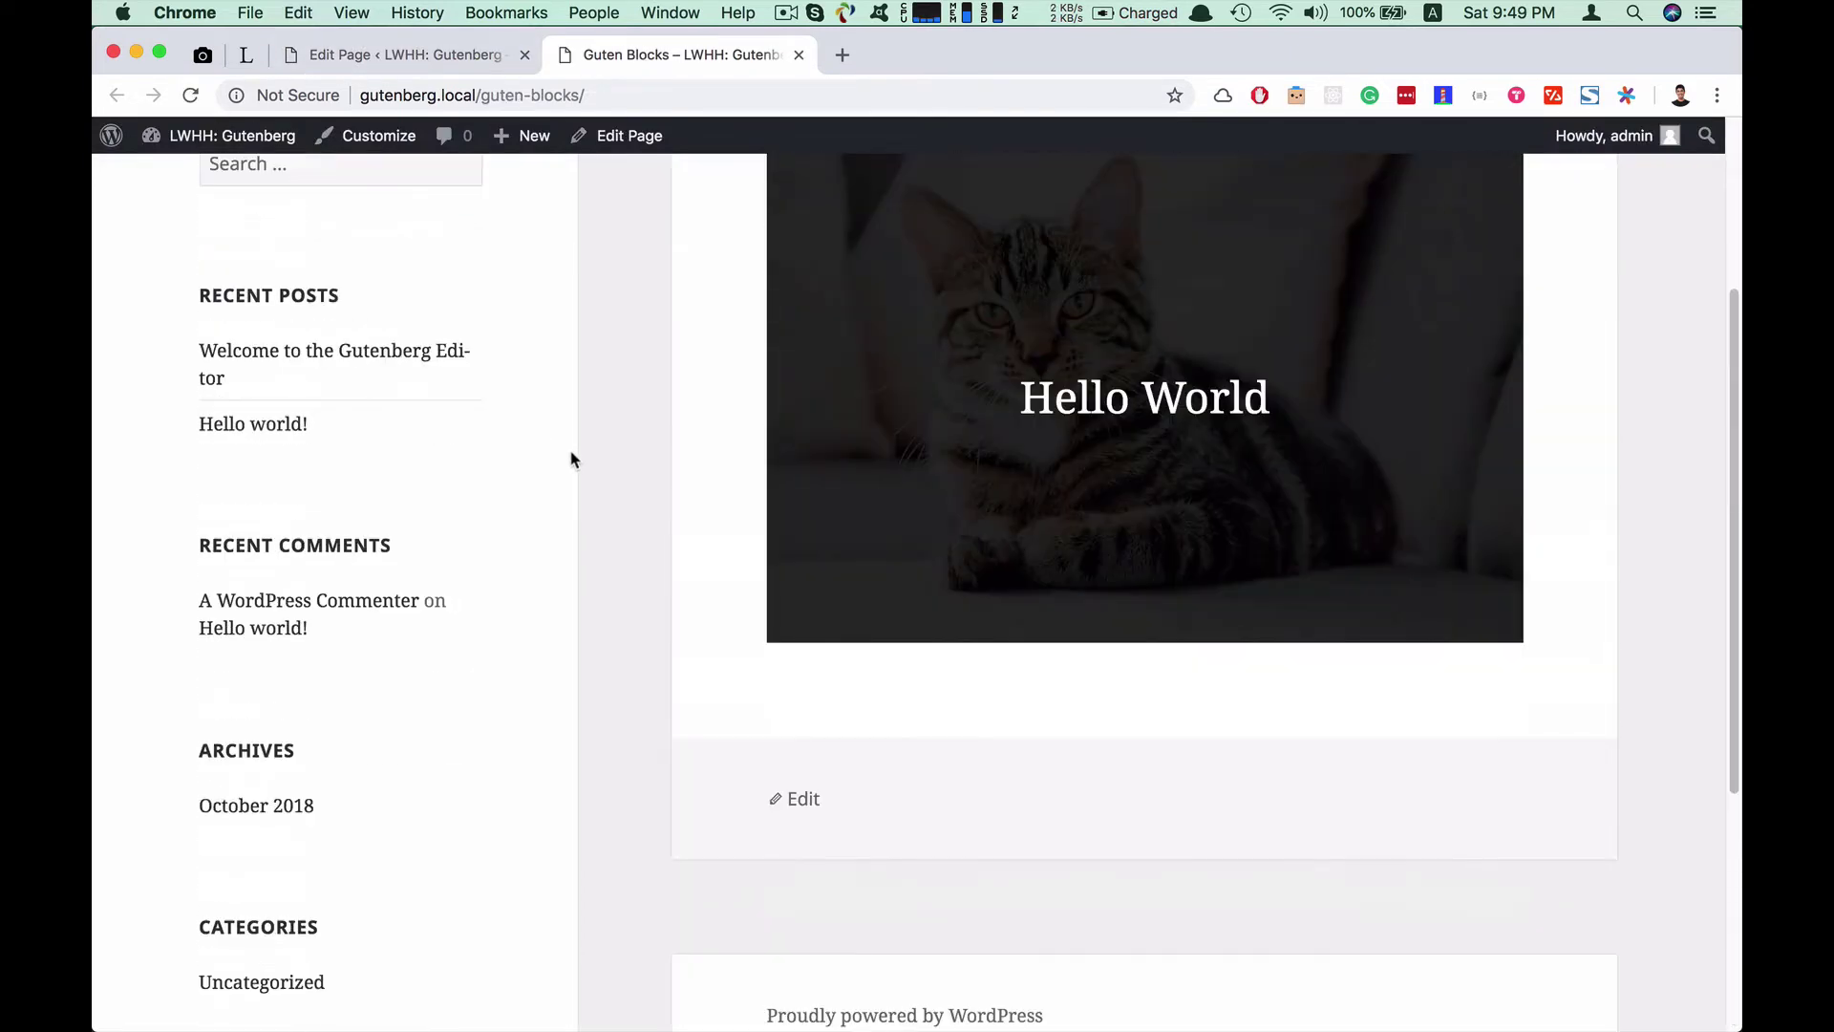
click(482, 63)
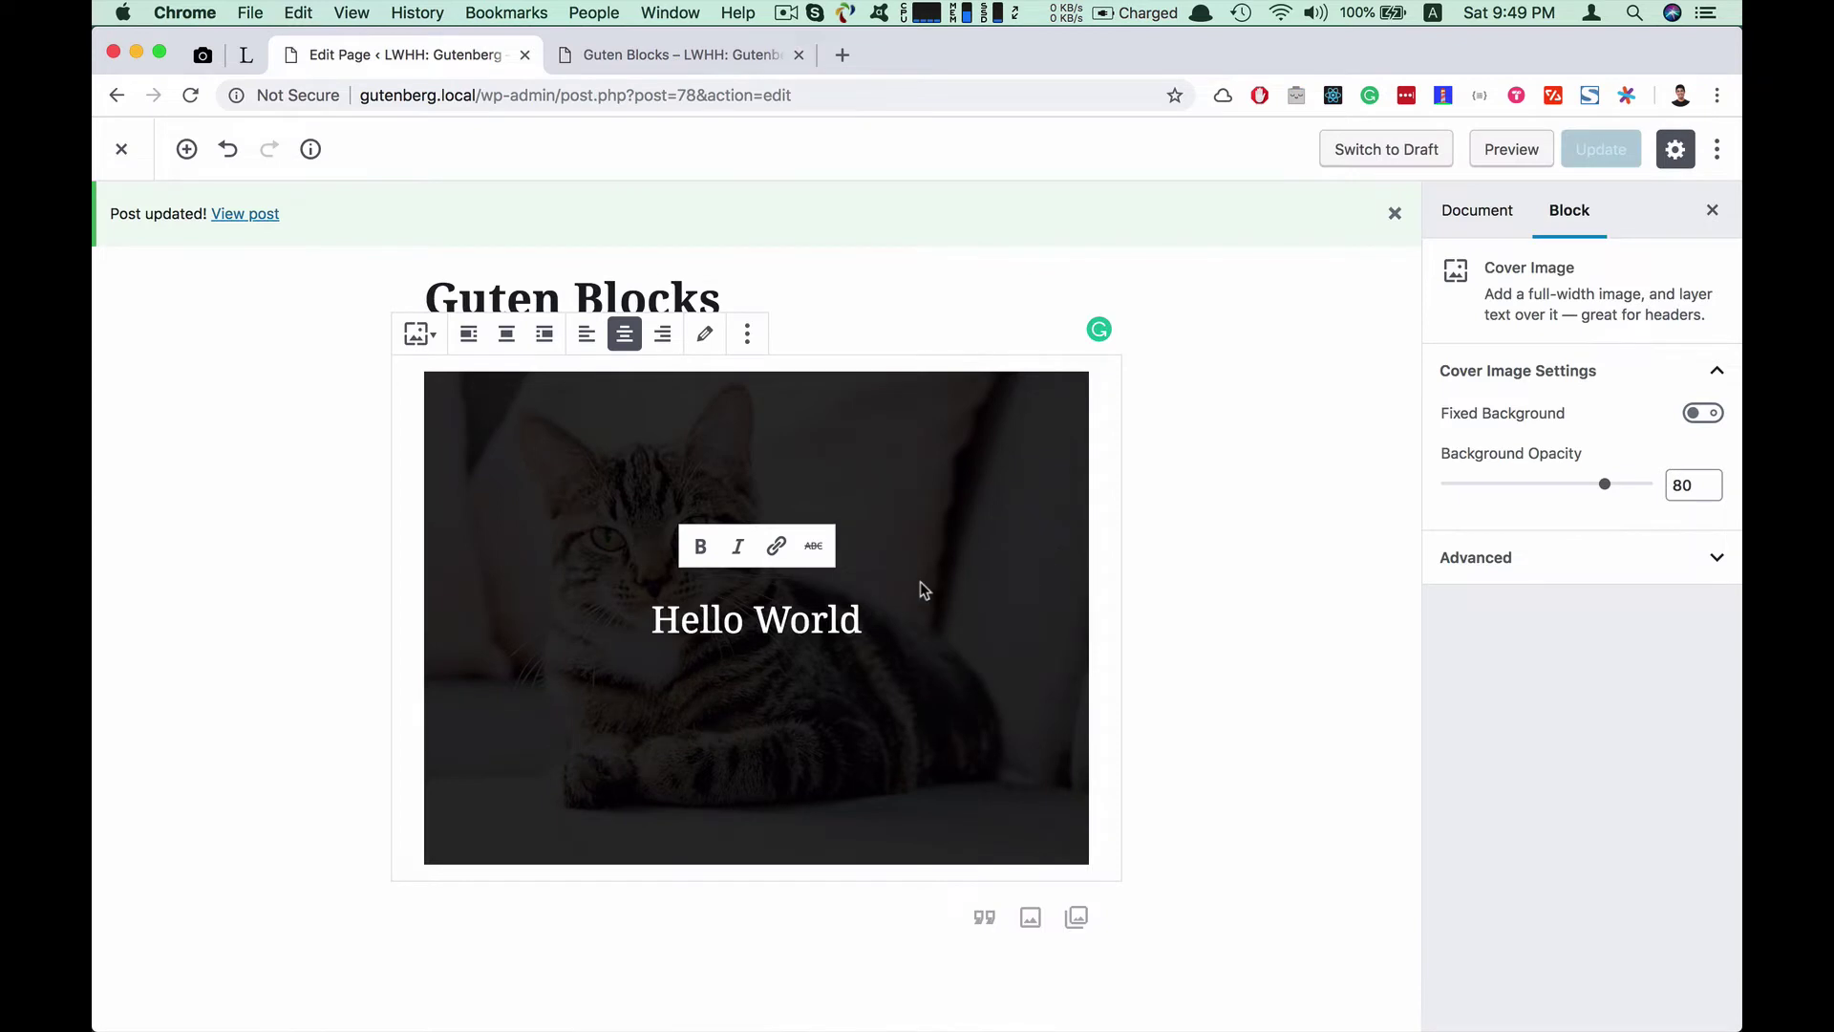
Remove the cover image block and insert a File block from the common blocks in its place
click(747, 334)
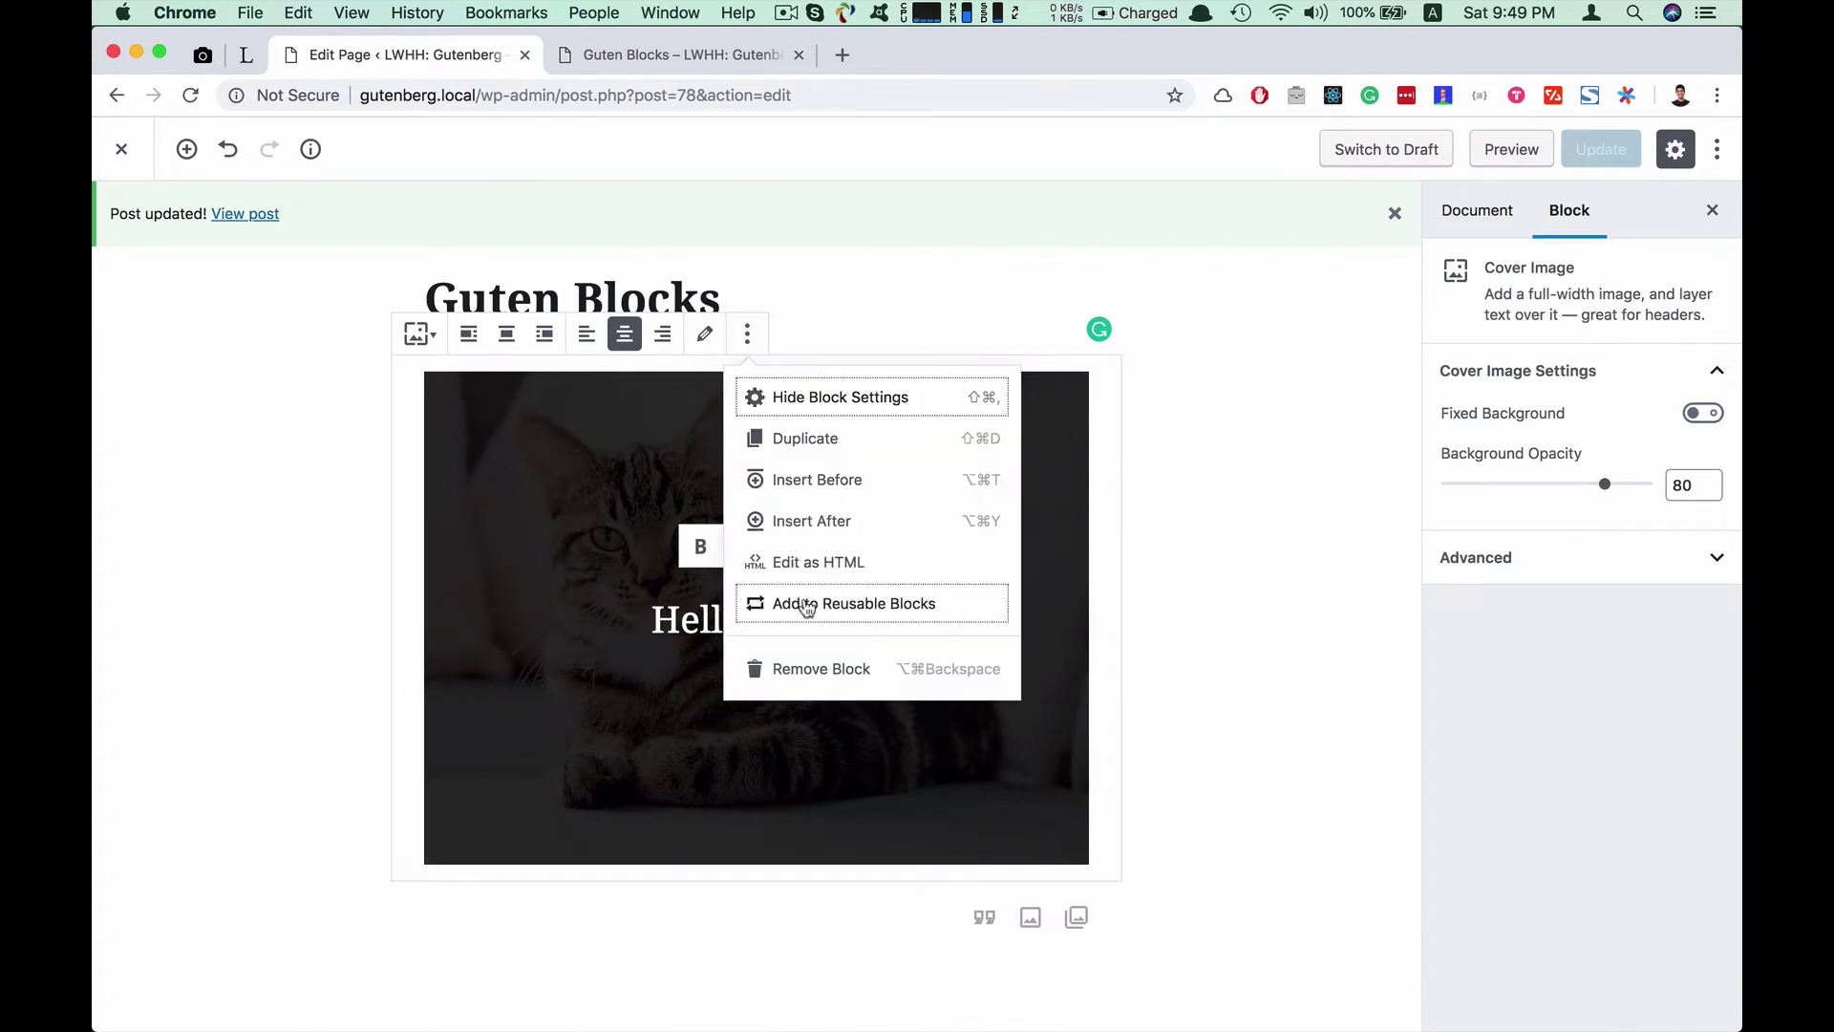
click(780, 668)
click(439, 397)
click(370, 388)
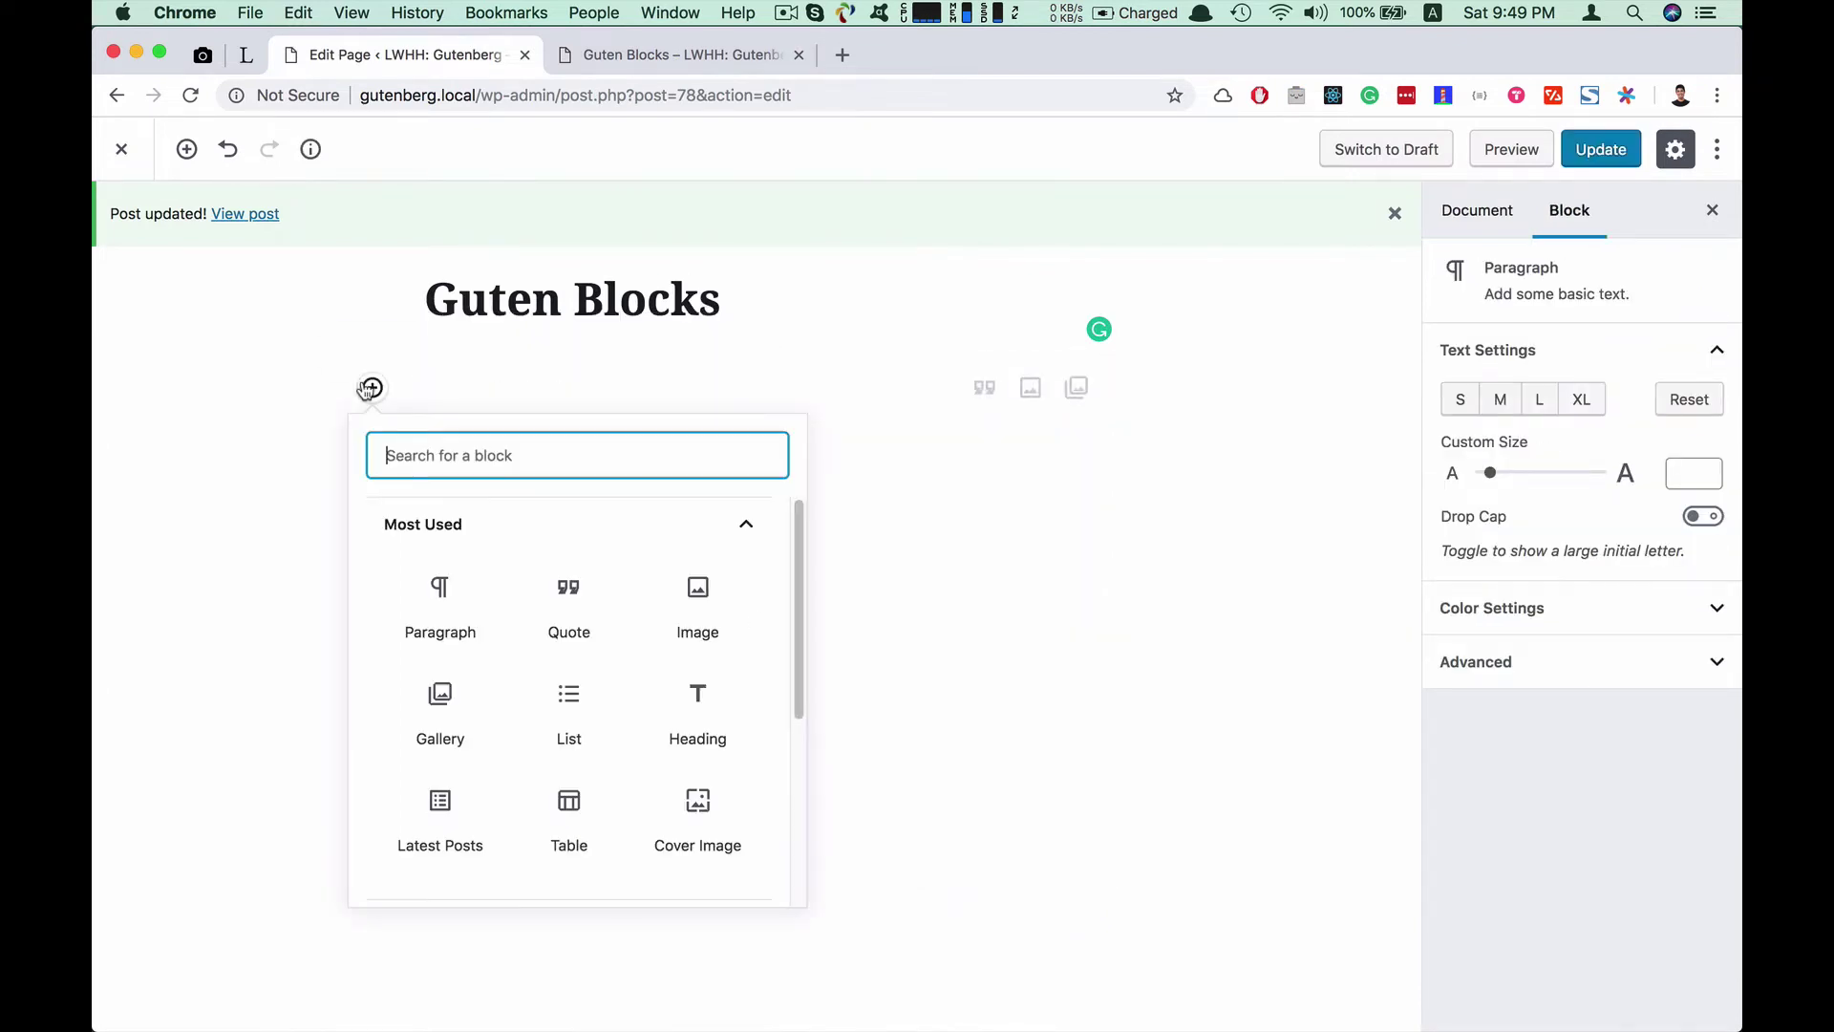
click(762, 526)
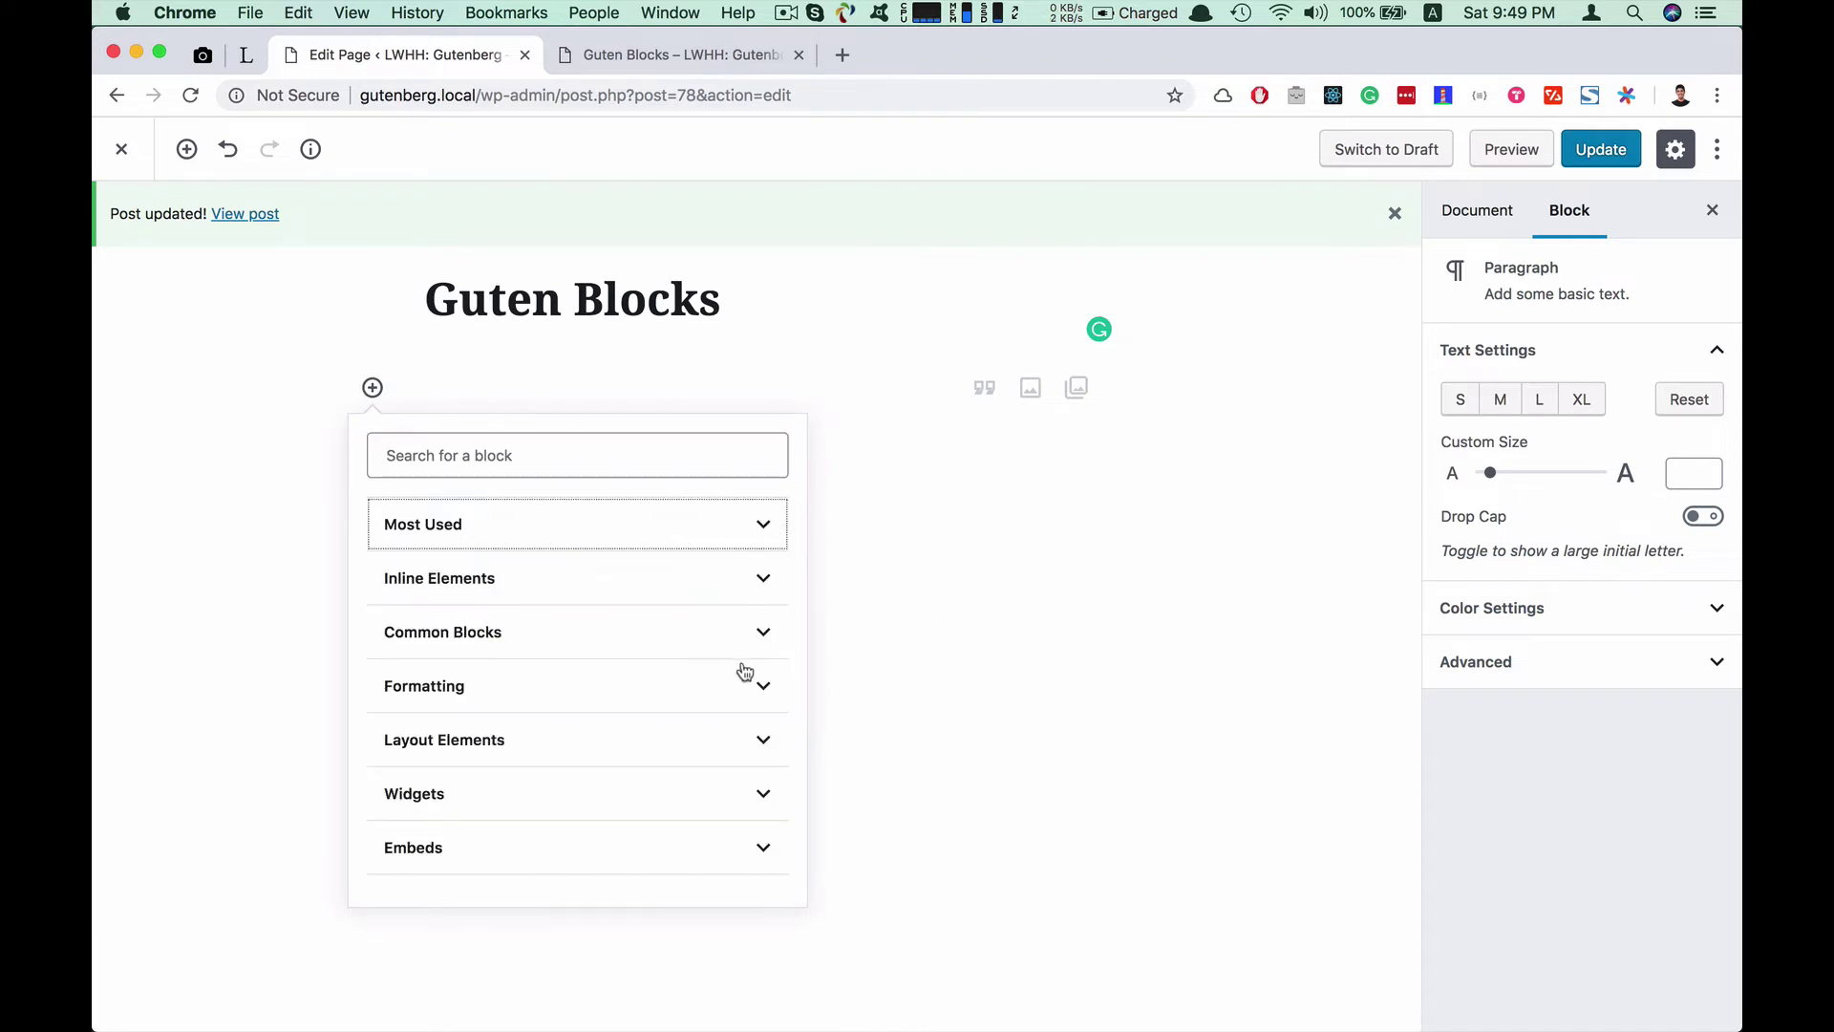
click(763, 635)
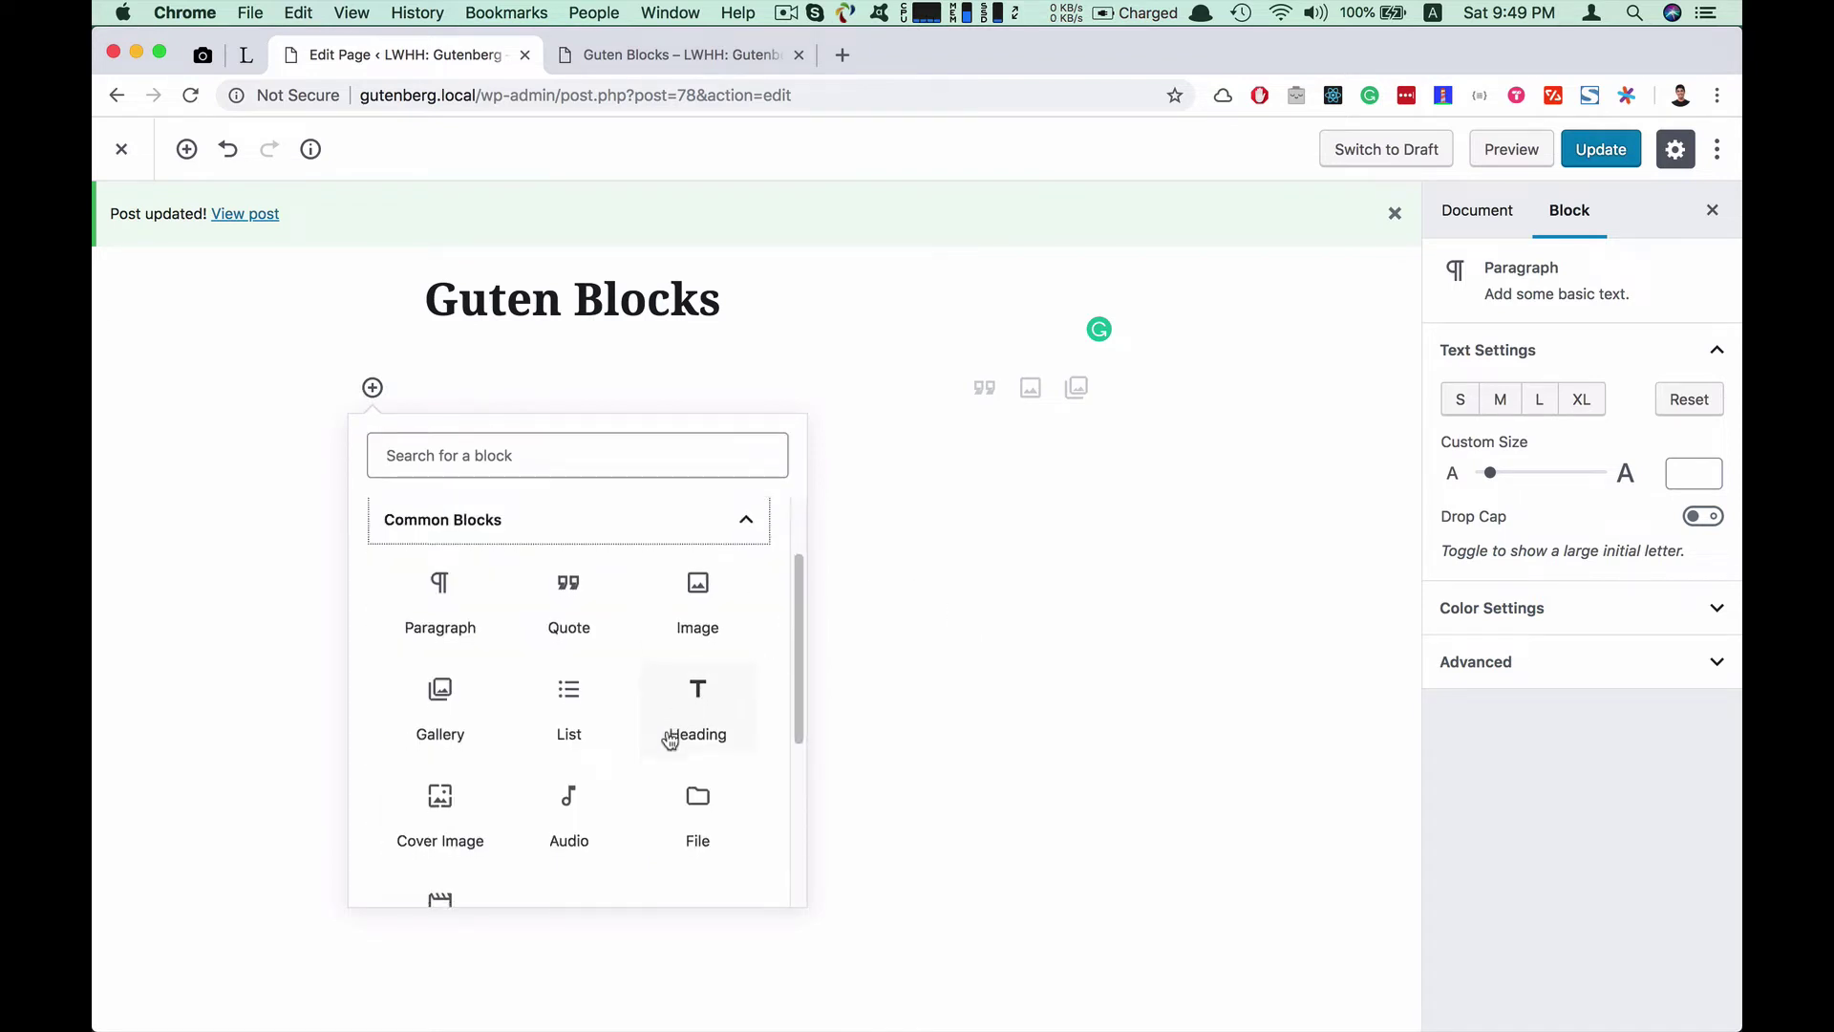
scroll(668, 740, down, 1)
scroll(669, 739, down, 2)
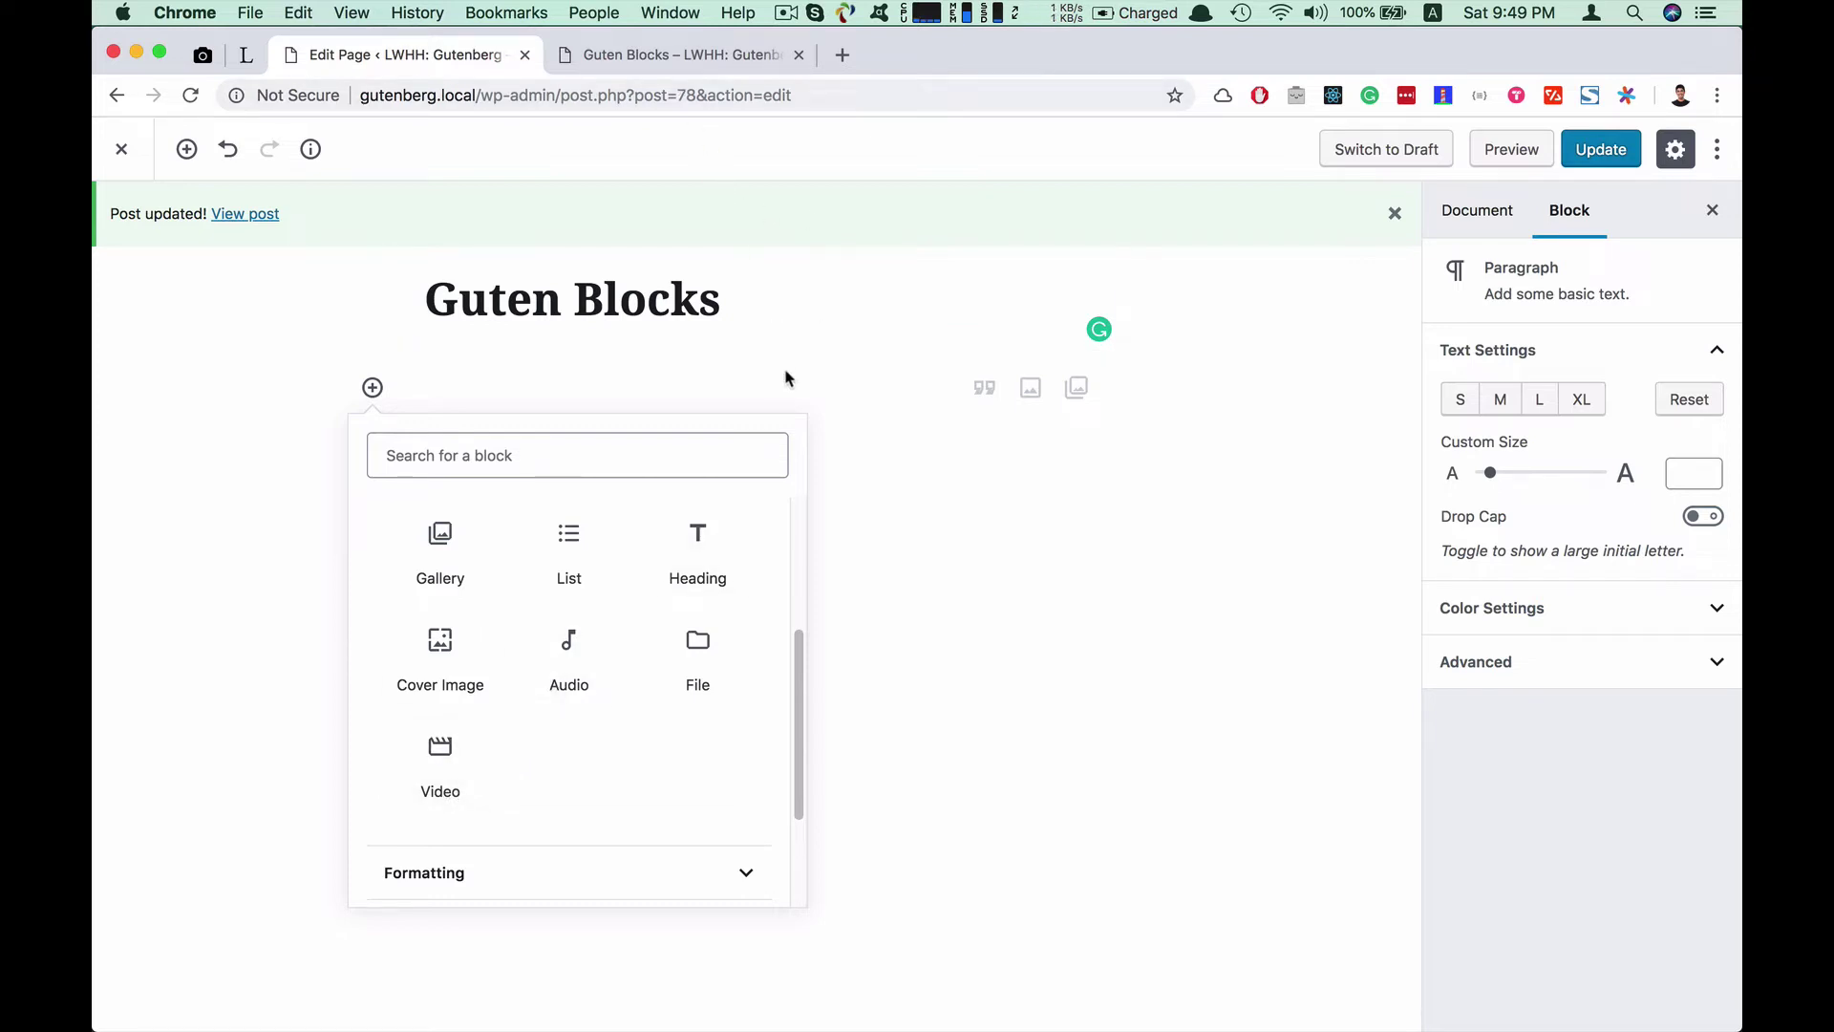
click(707, 674)
Choose the media library photo of the cat in a basket for the File block and update the page
click(822, 535)
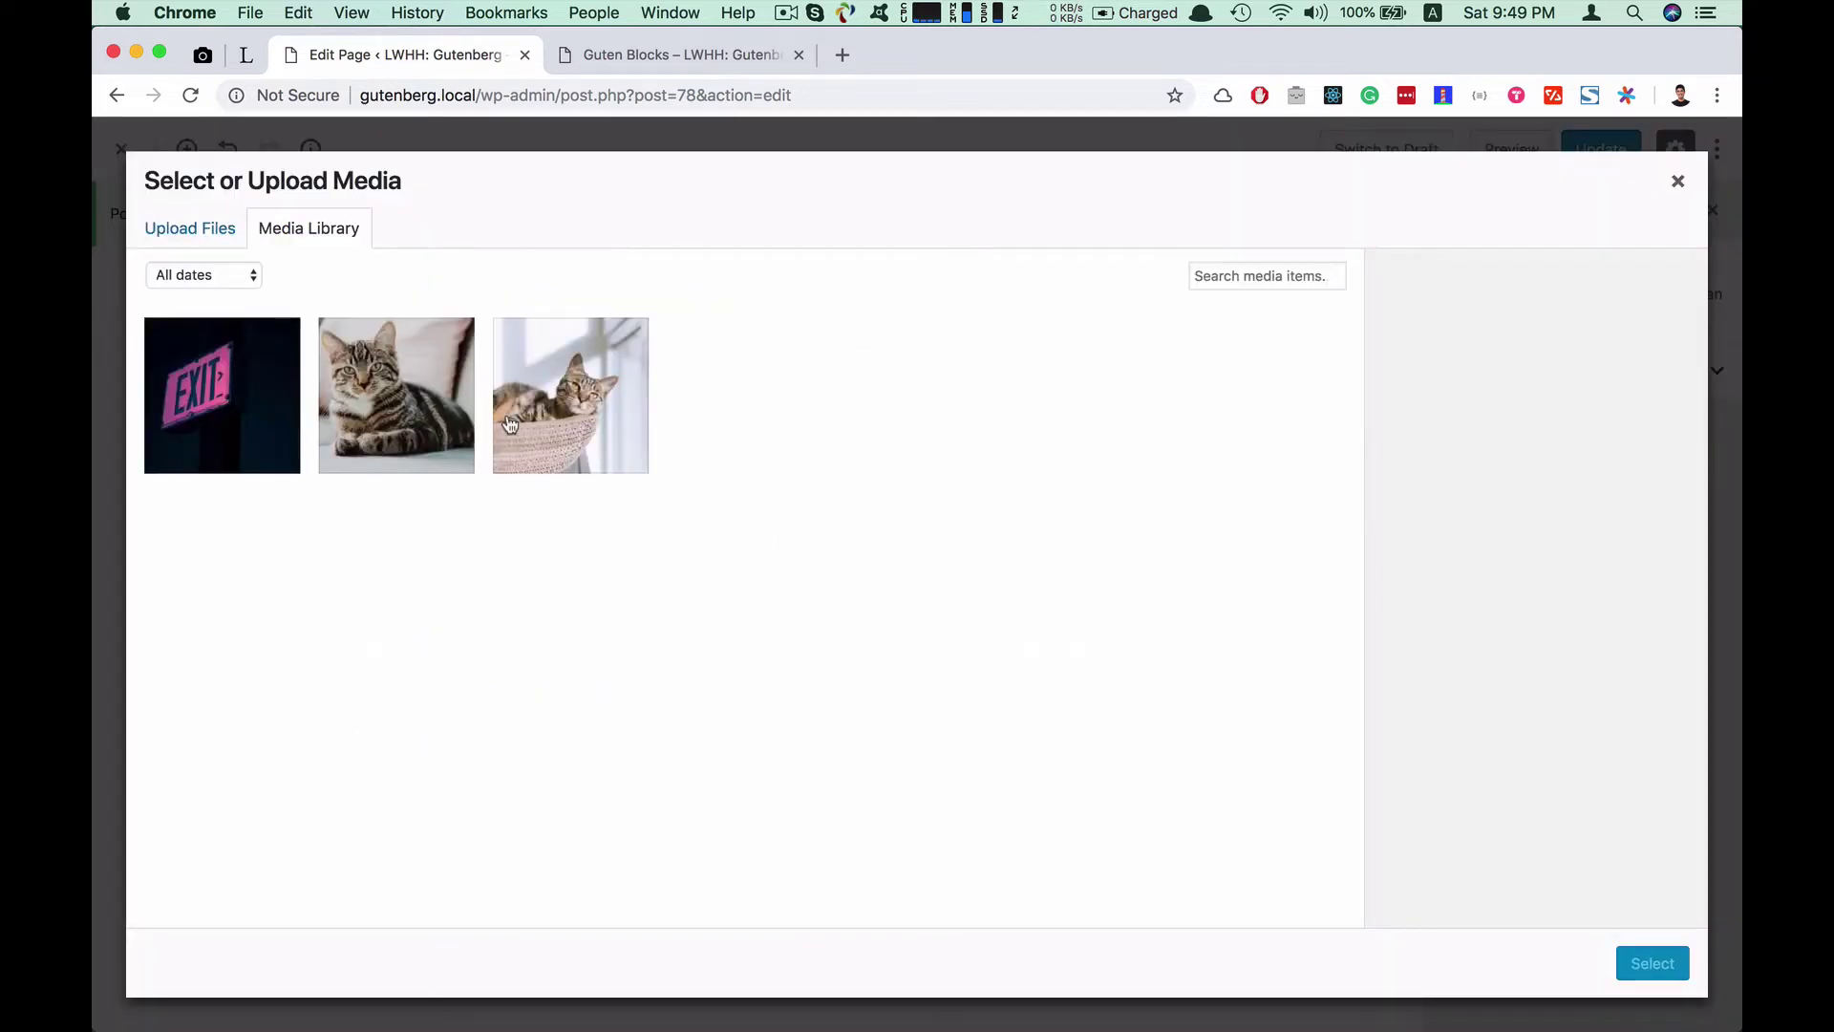
click(546, 425)
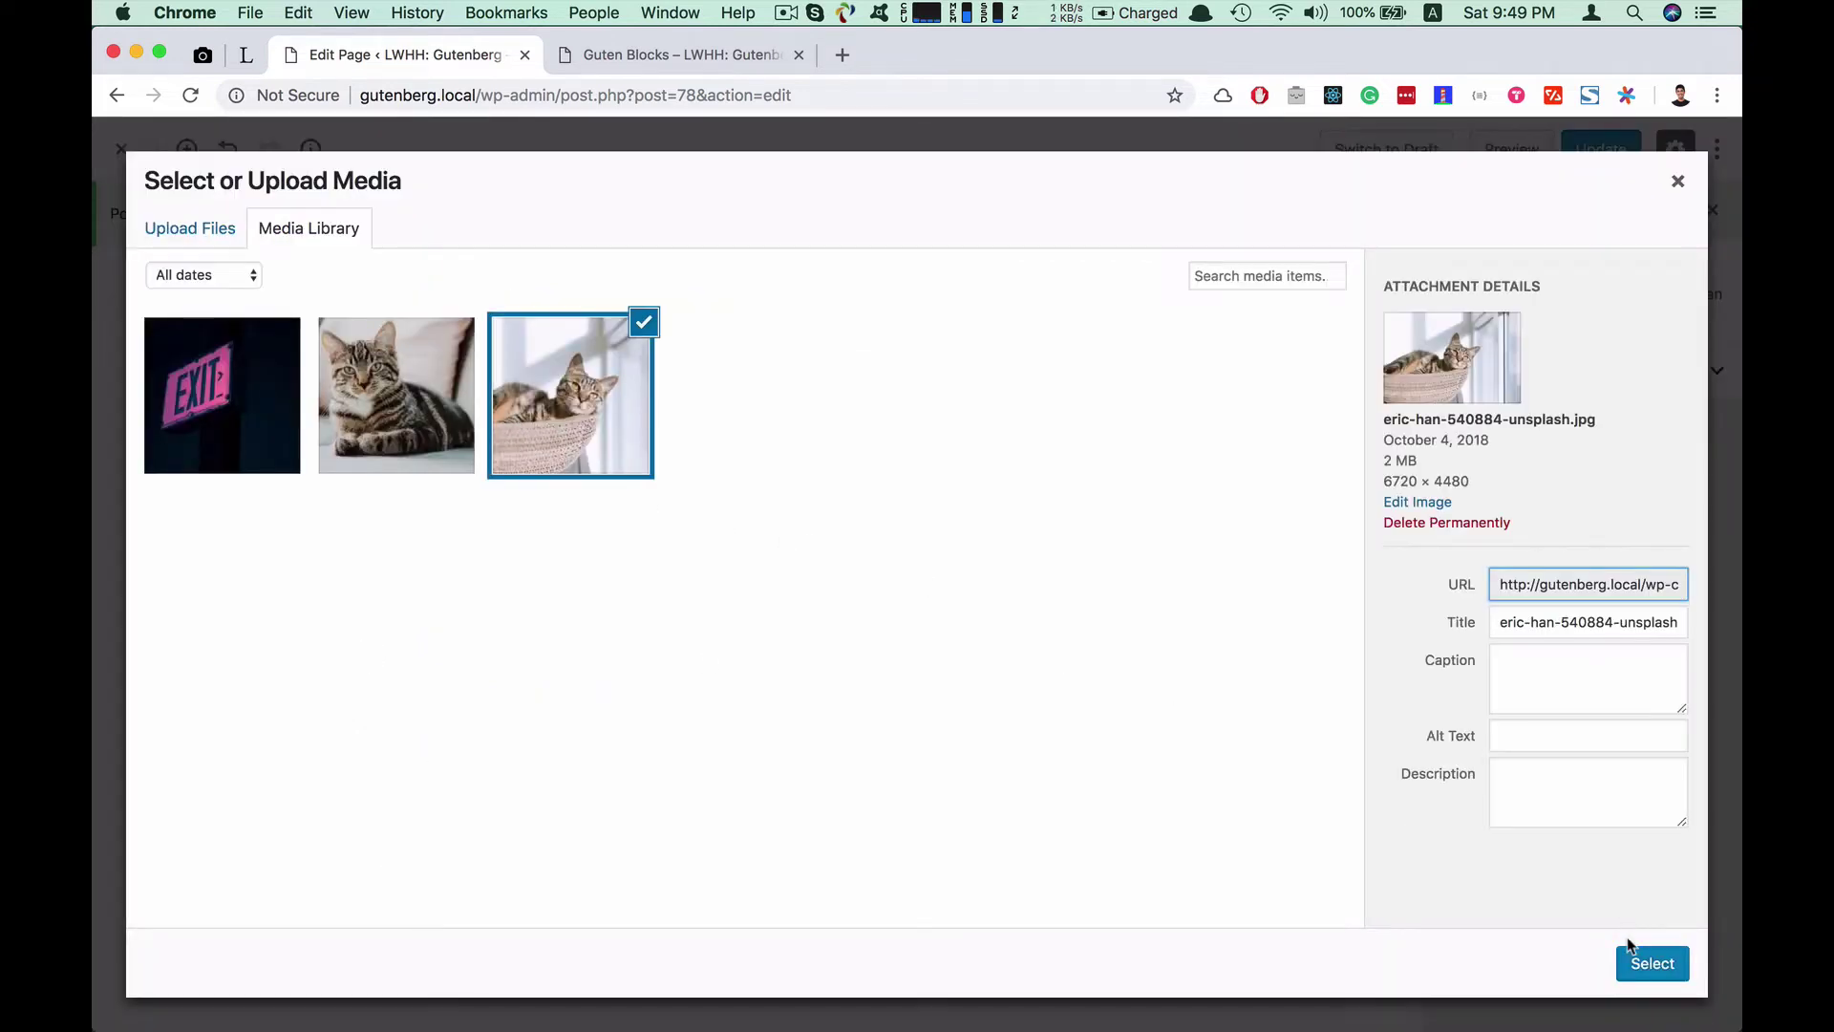
click(1667, 963)
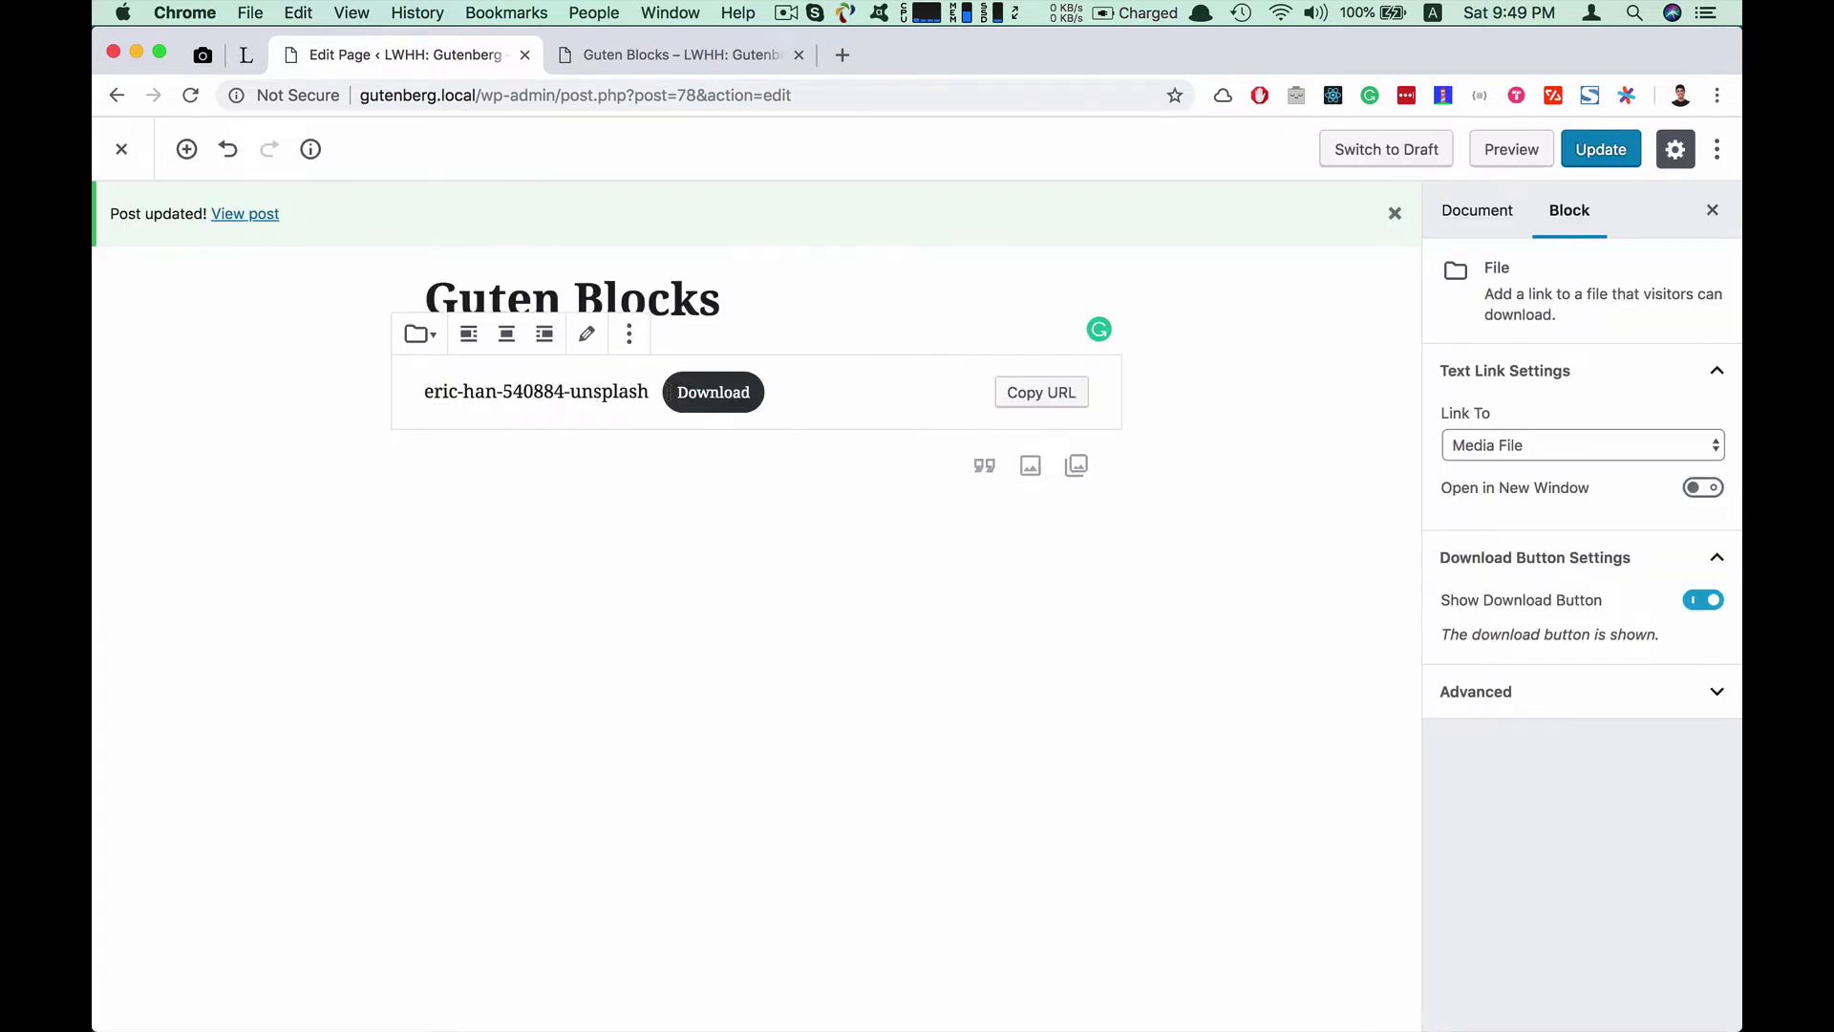
click(1598, 151)
click(1599, 151)
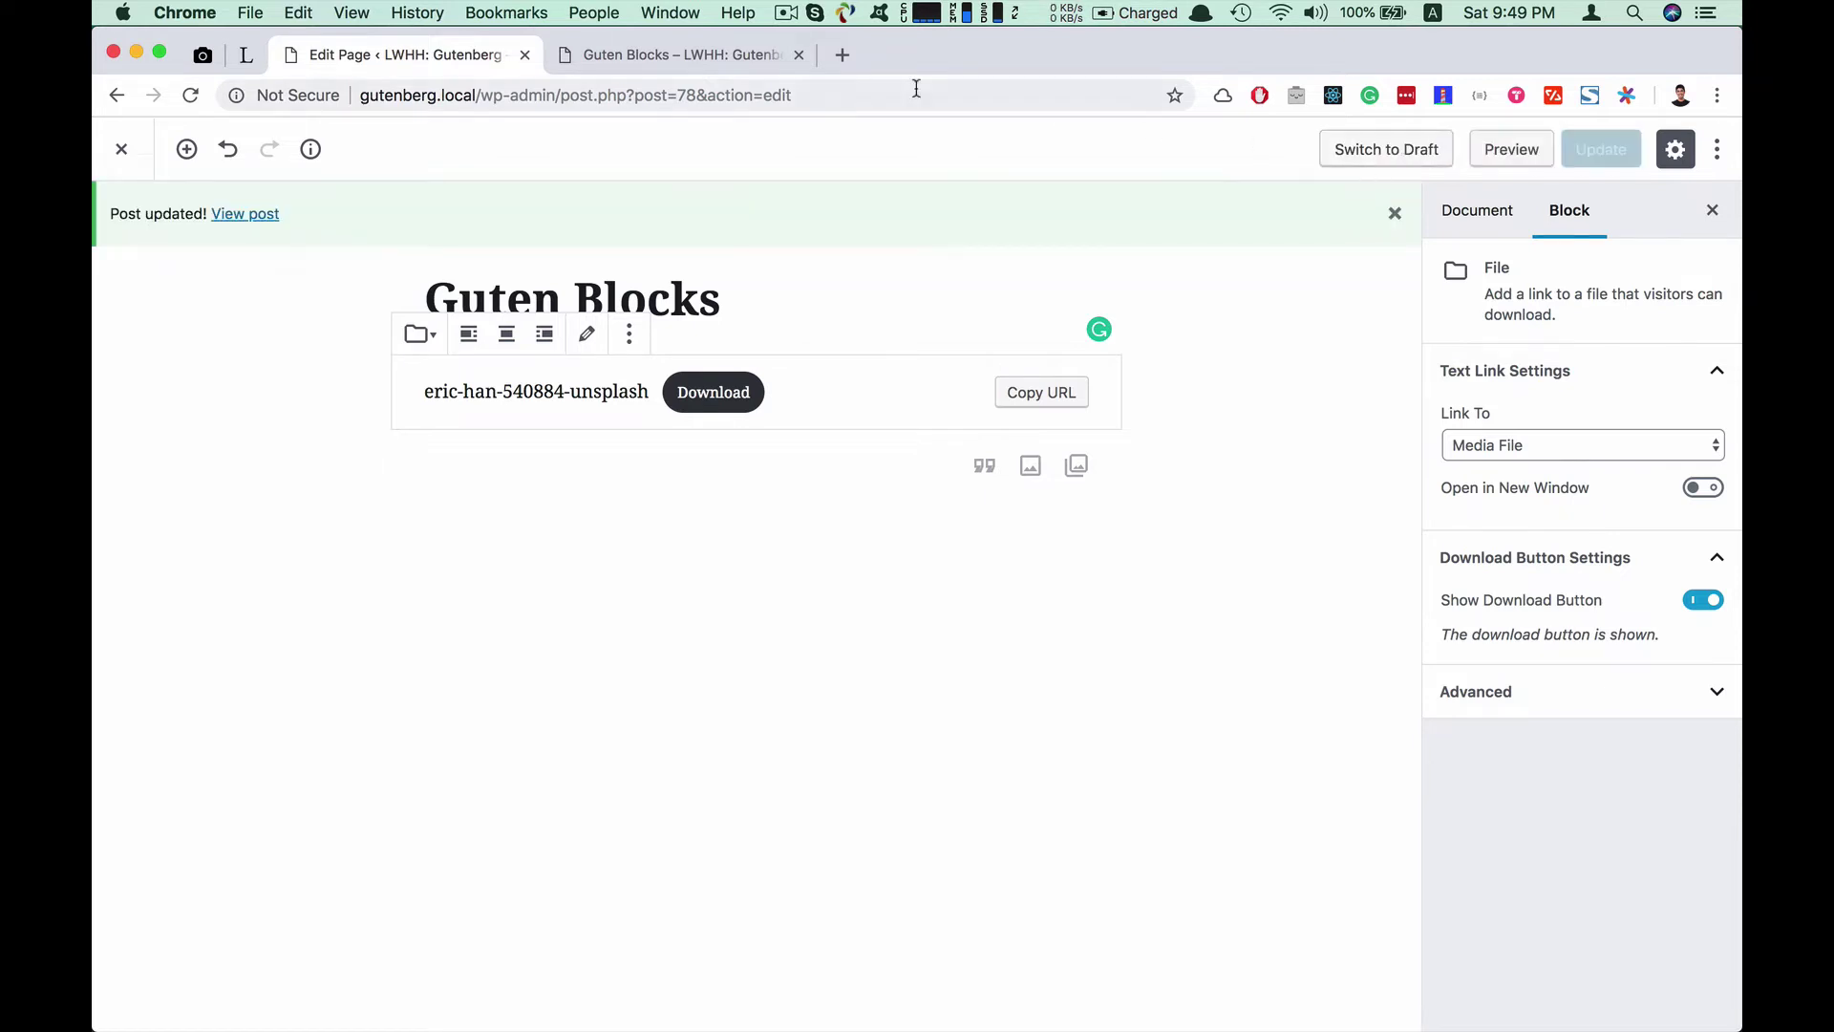
Reload the published page, open the file's text link to view the image, and go back to the page
click(680, 62)
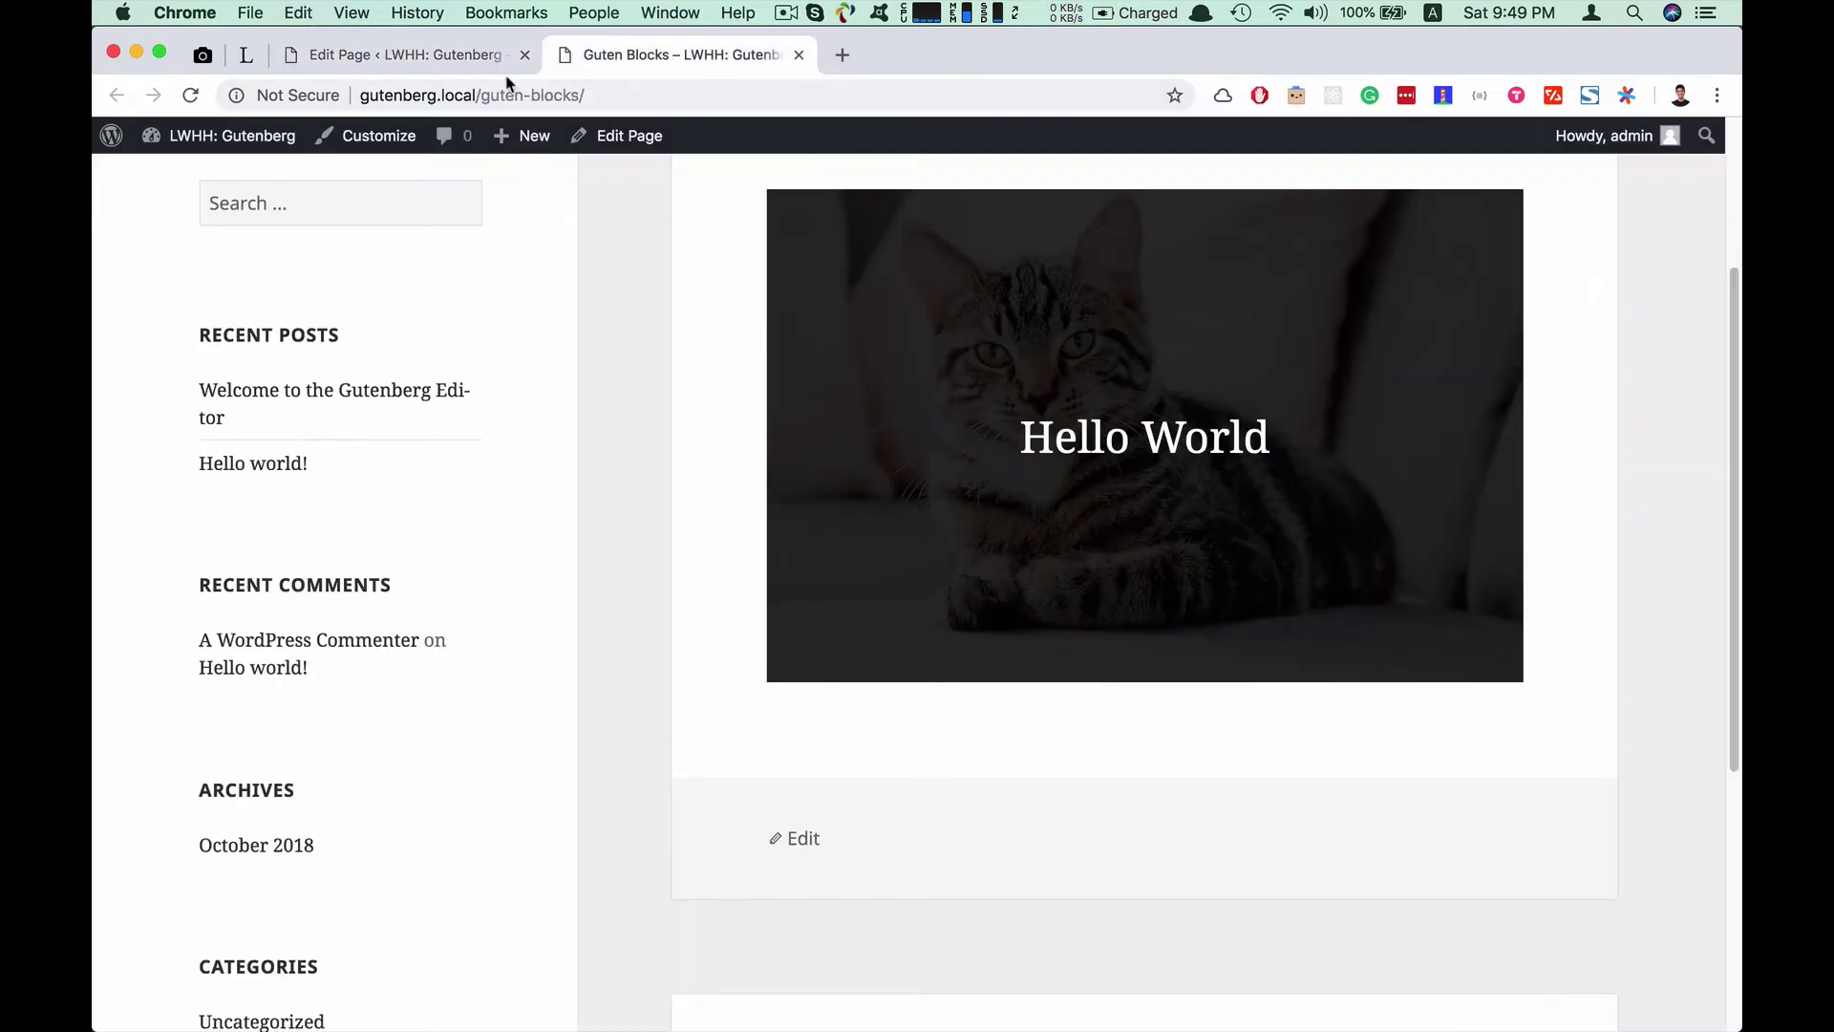
click(190, 95)
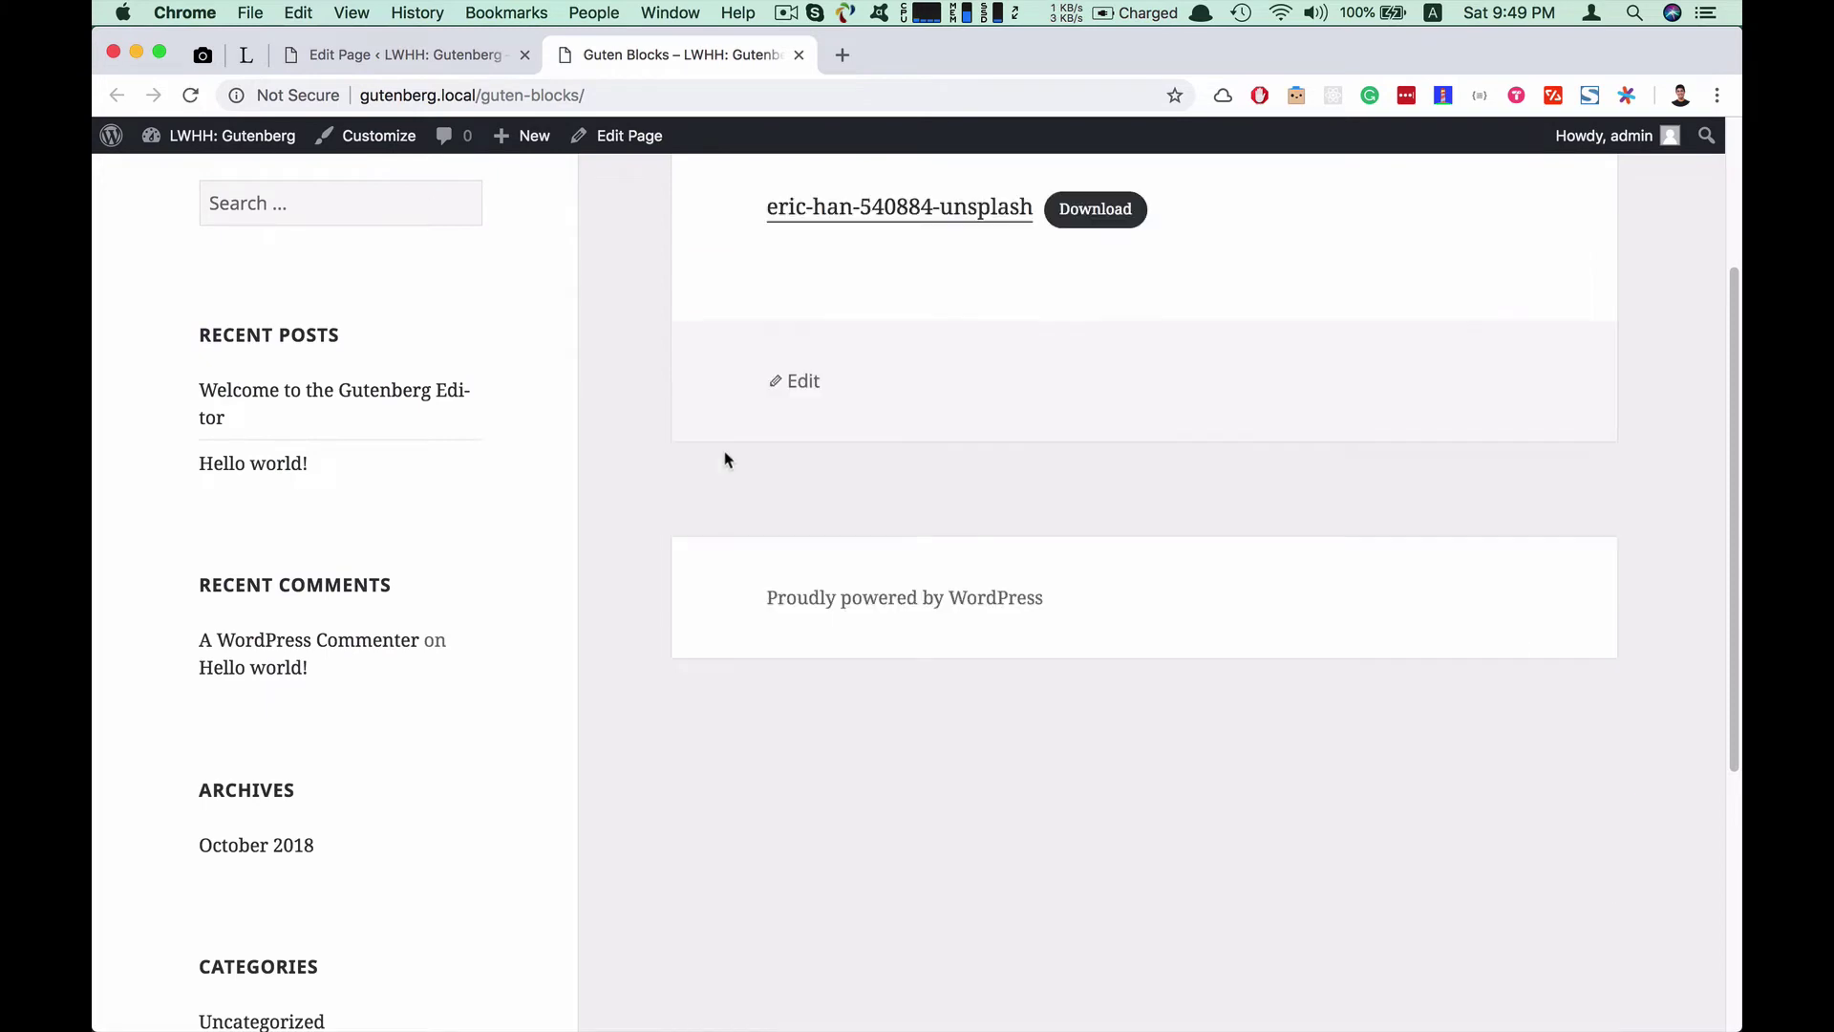
scroll(725, 458, up, 3)
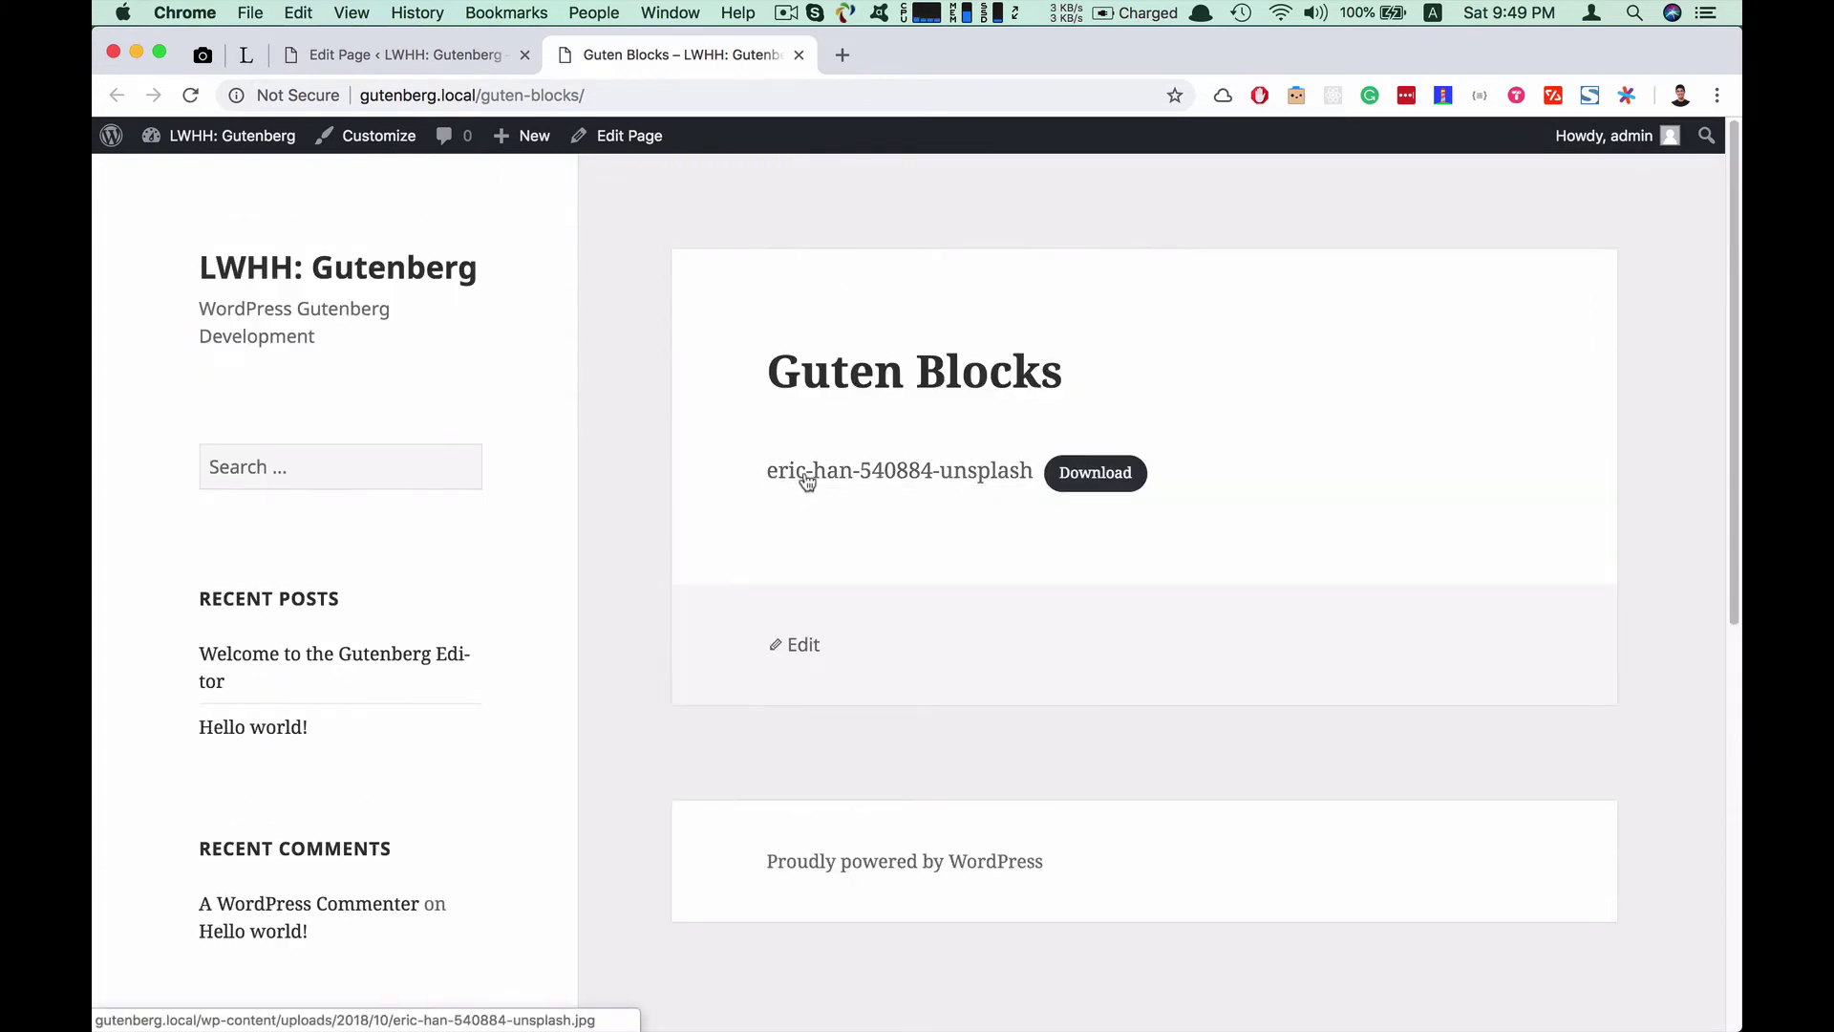
click(913, 483)
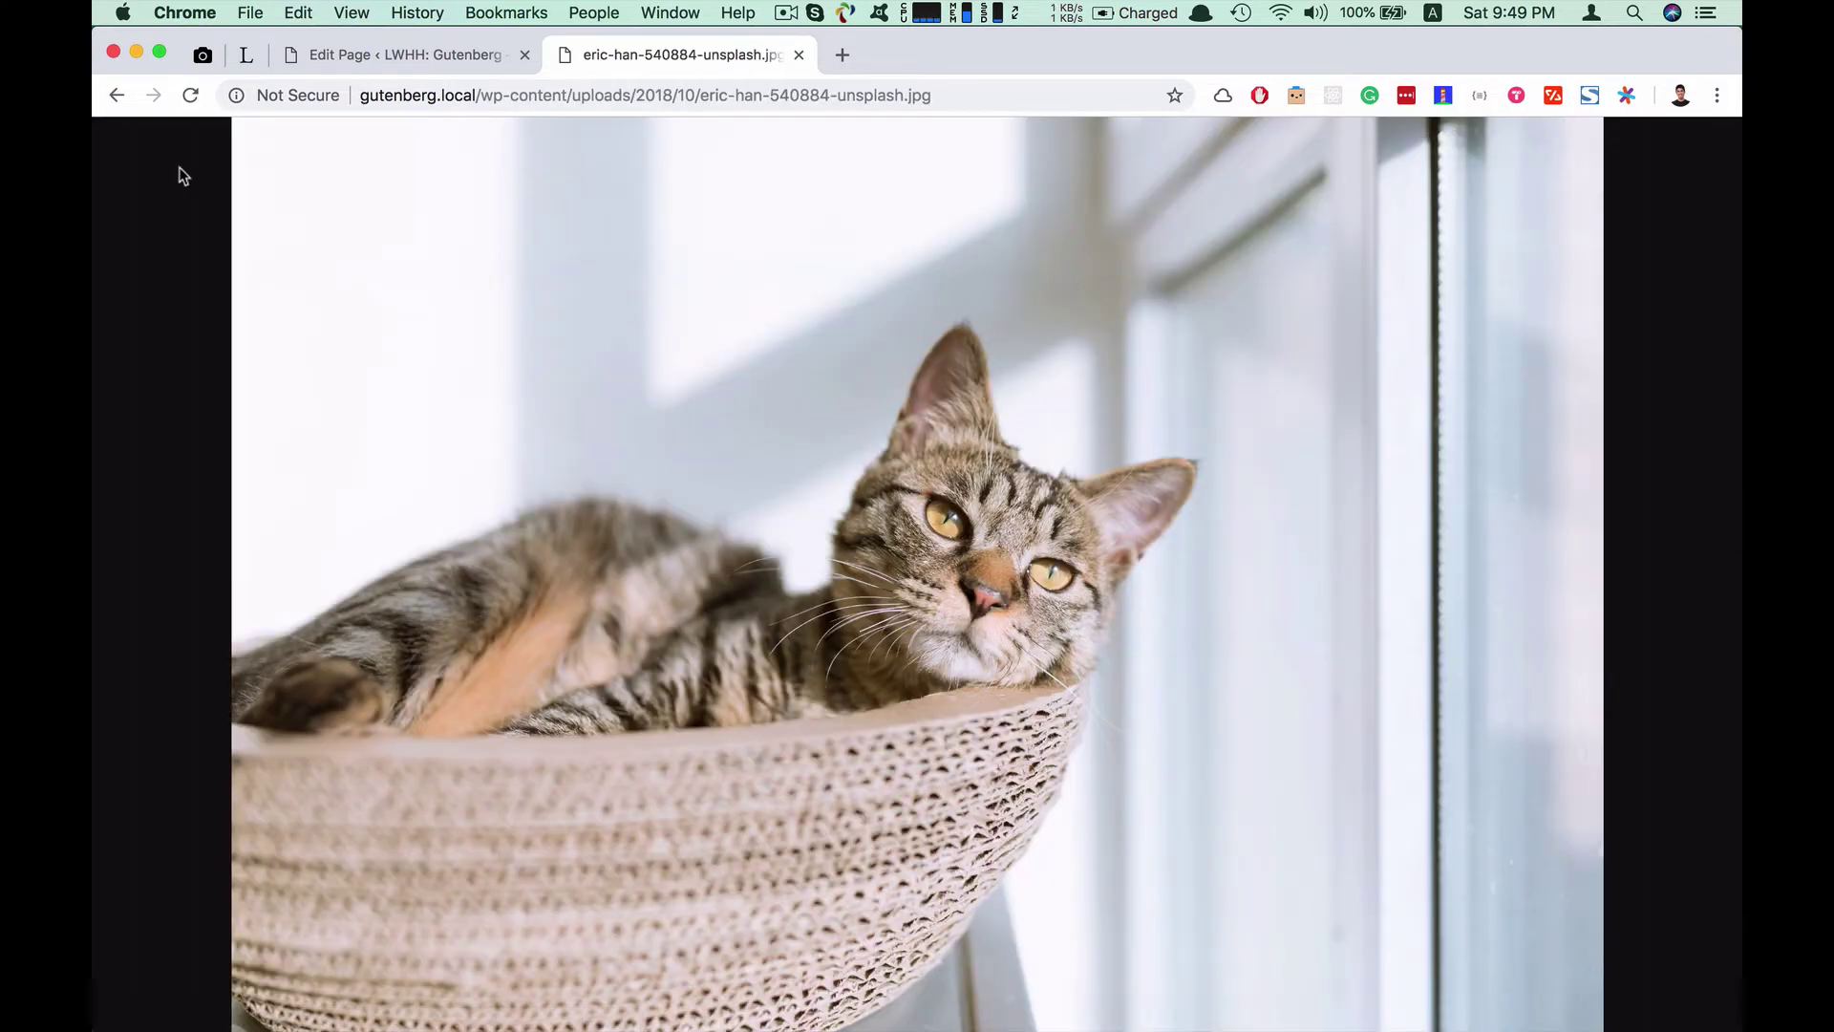
click(117, 95)
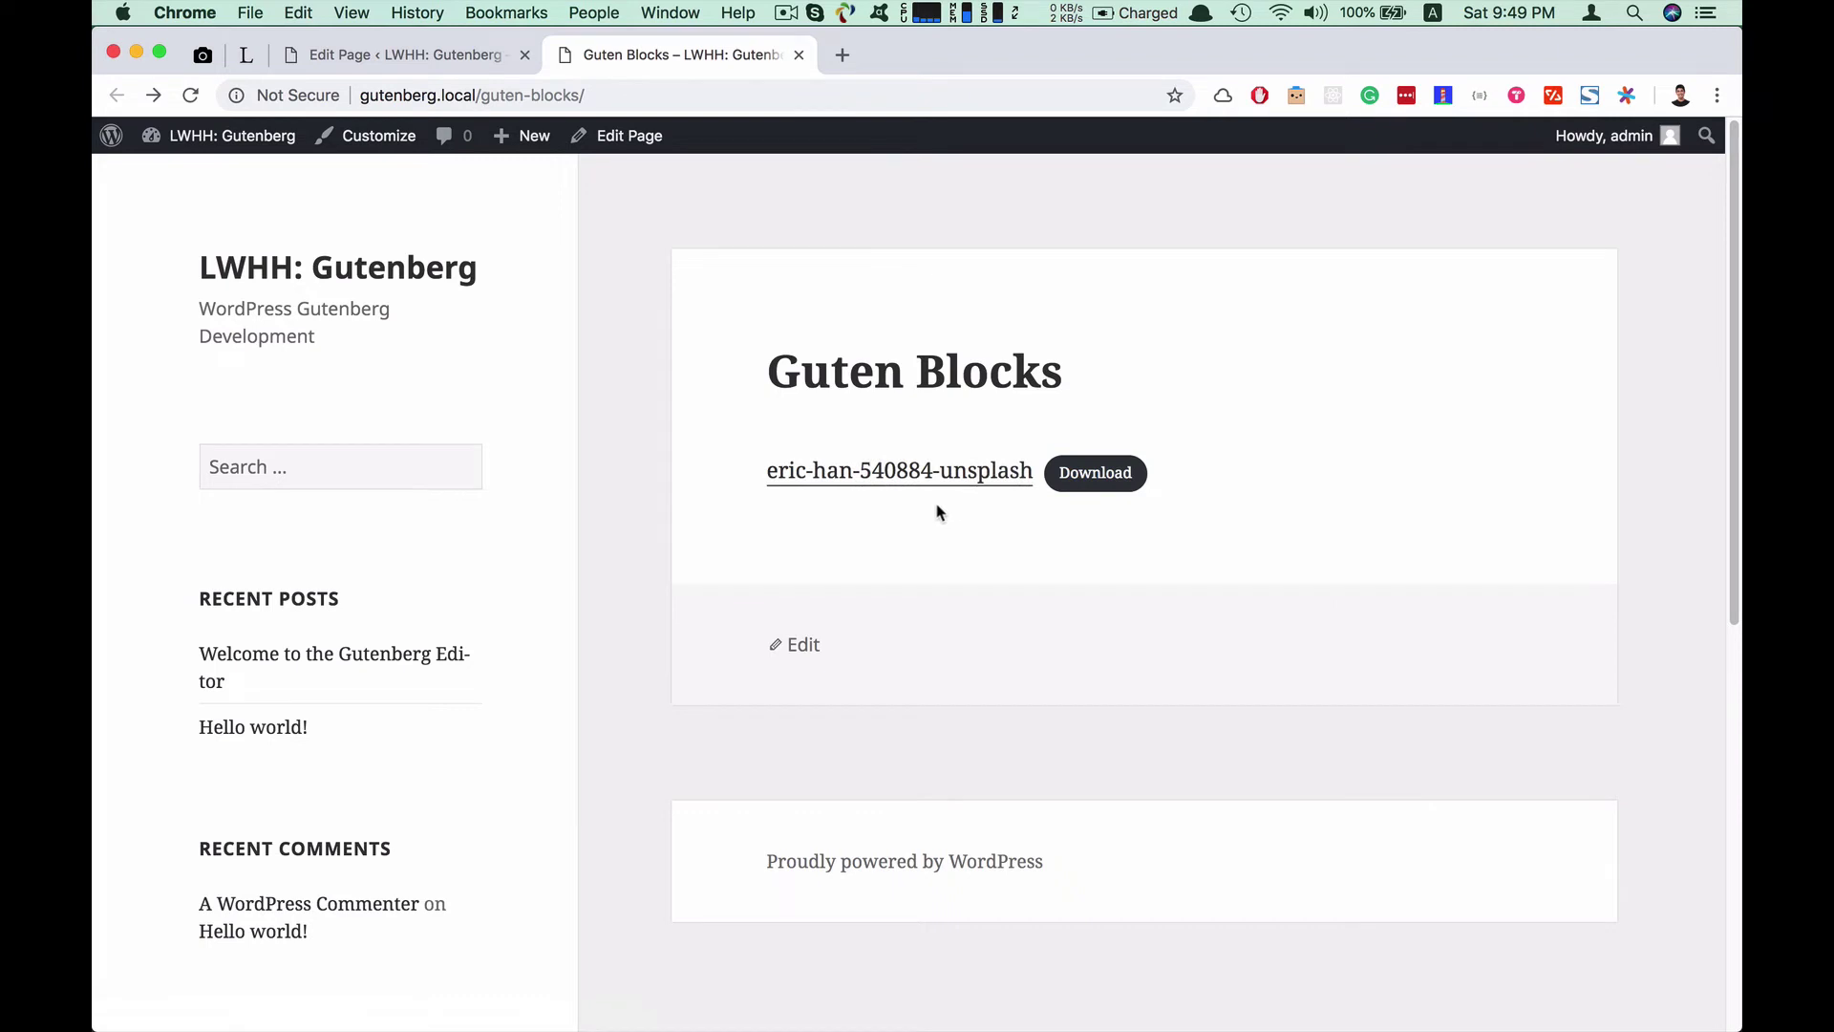
Try the file's download button, cancel the save dialog and return to the page editor
click(1121, 475)
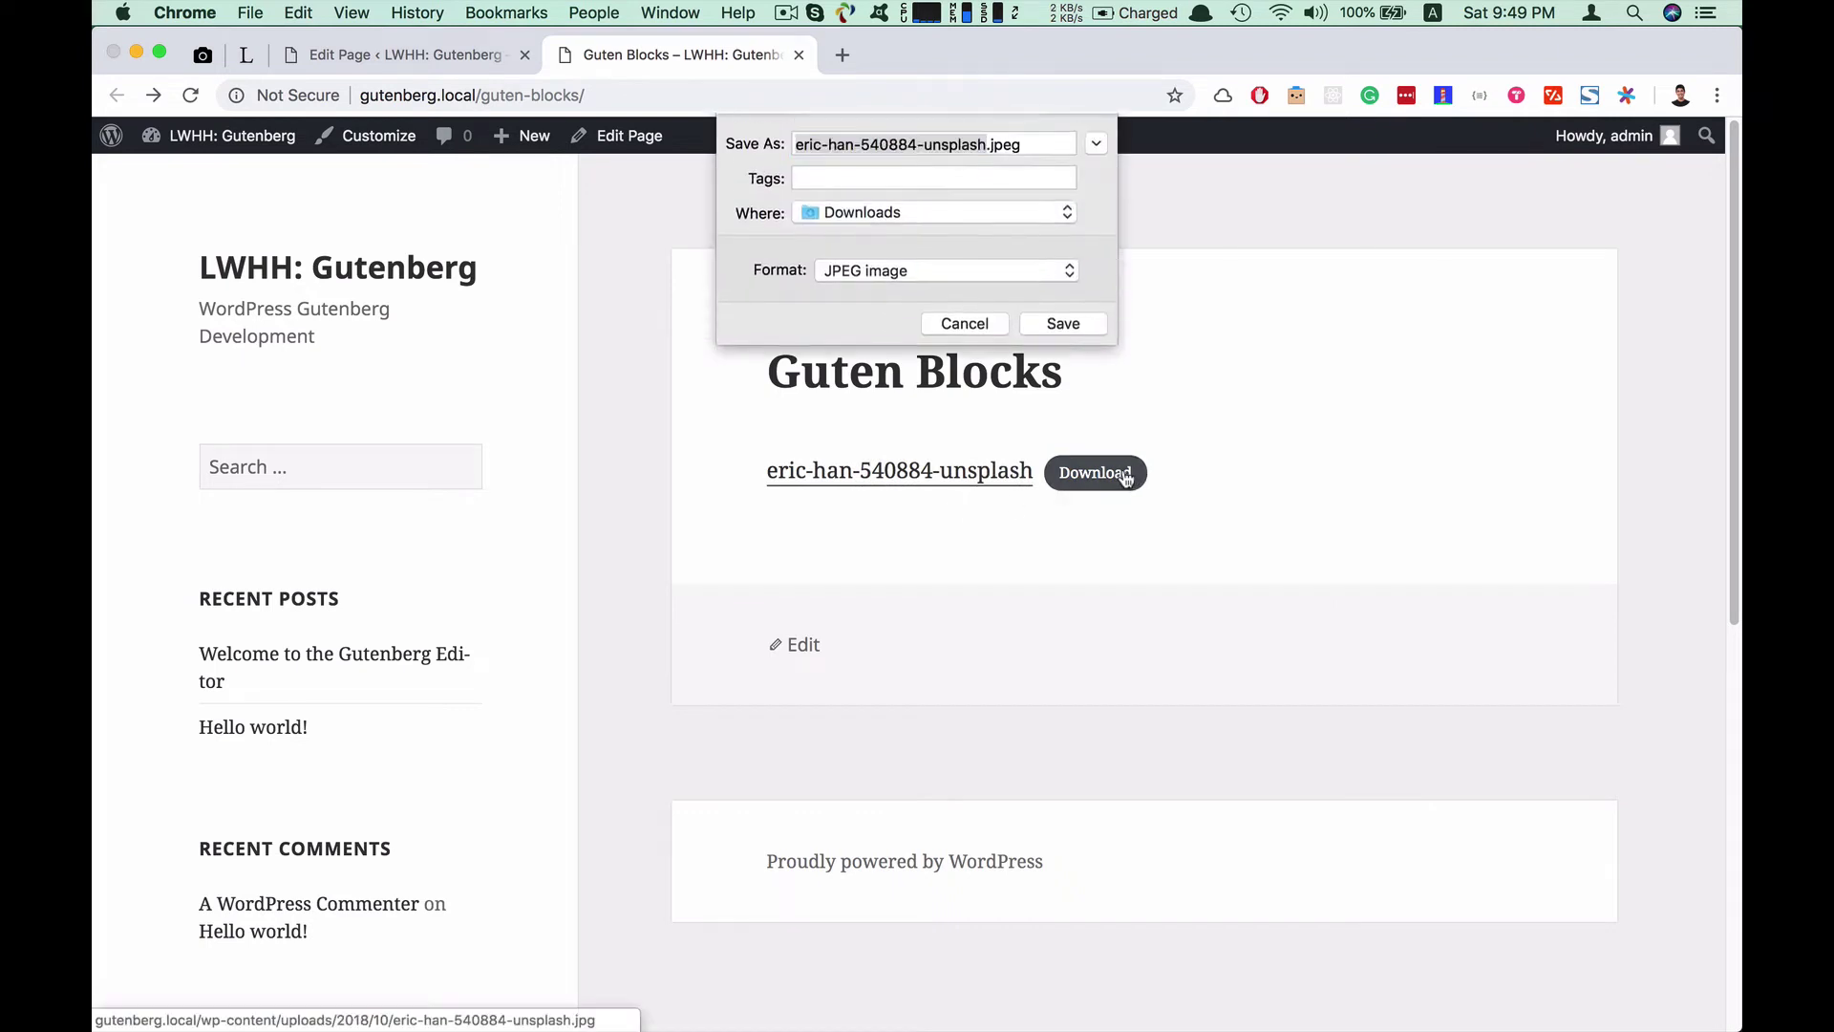
click(955, 324)
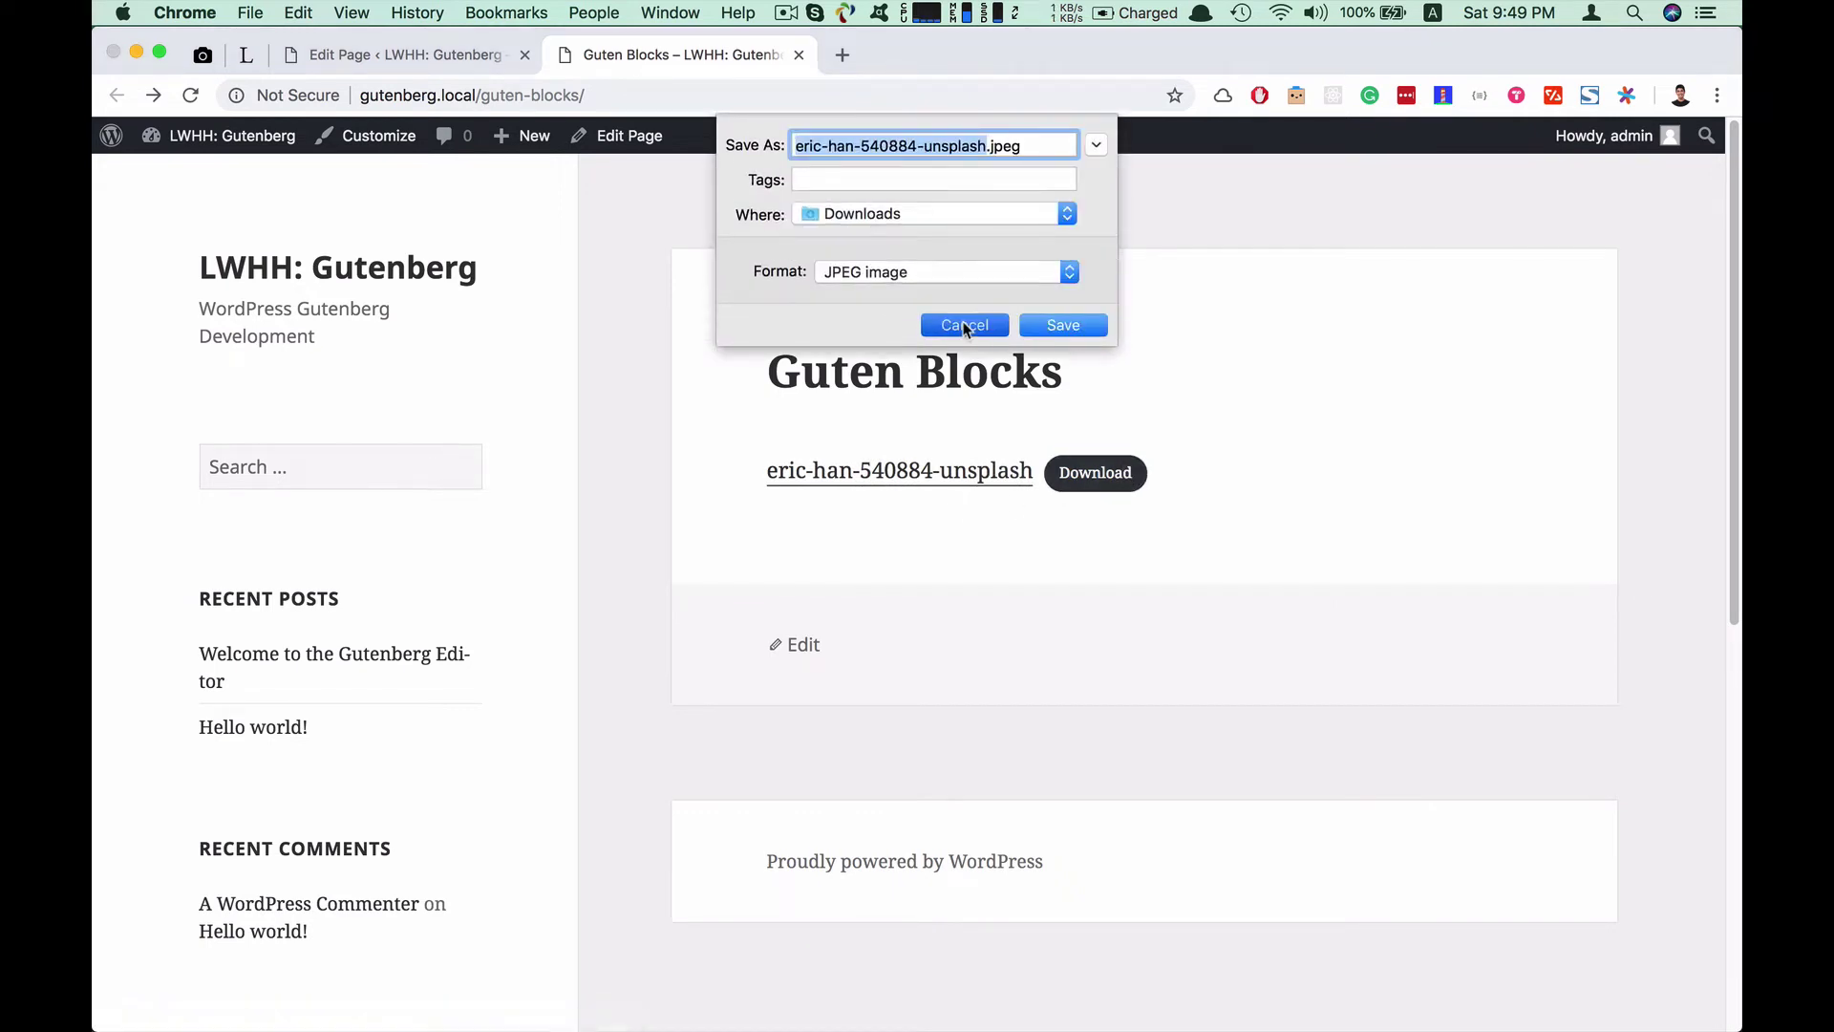
click(374, 59)
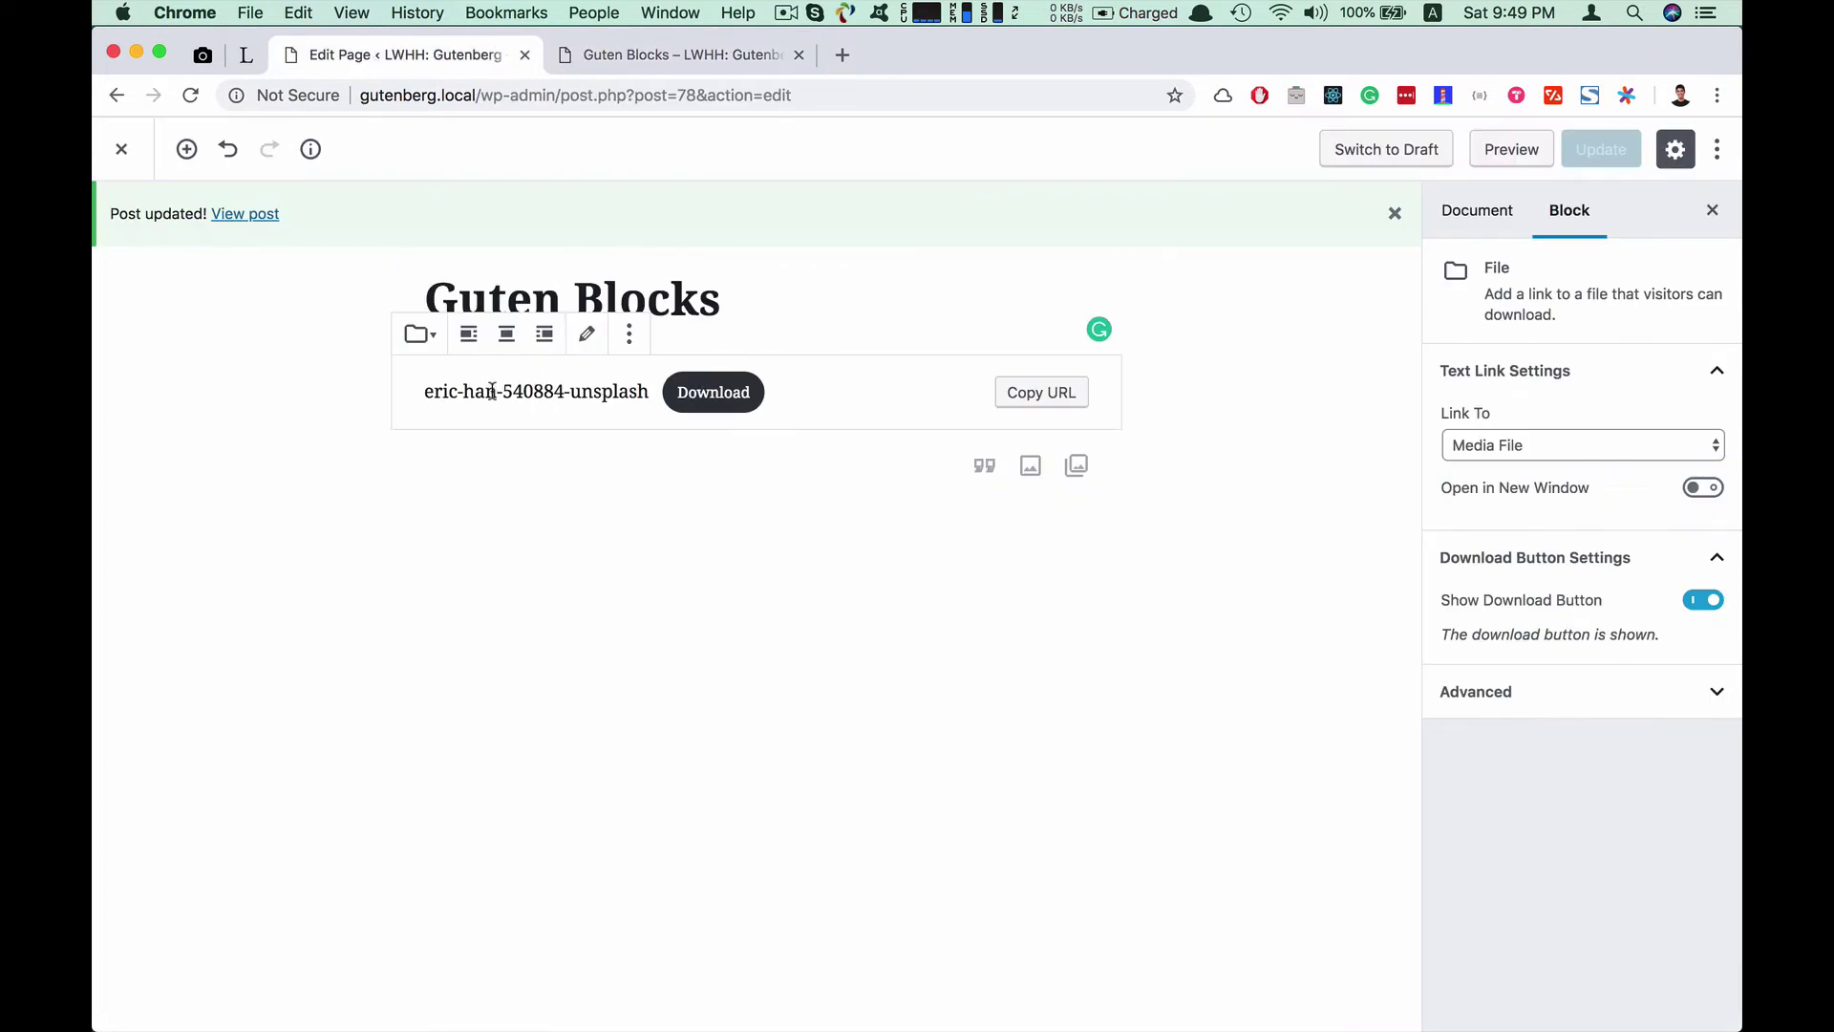
Remove the File block and insert a Table block from the formatting blocks
click(629, 335)
click(707, 668)
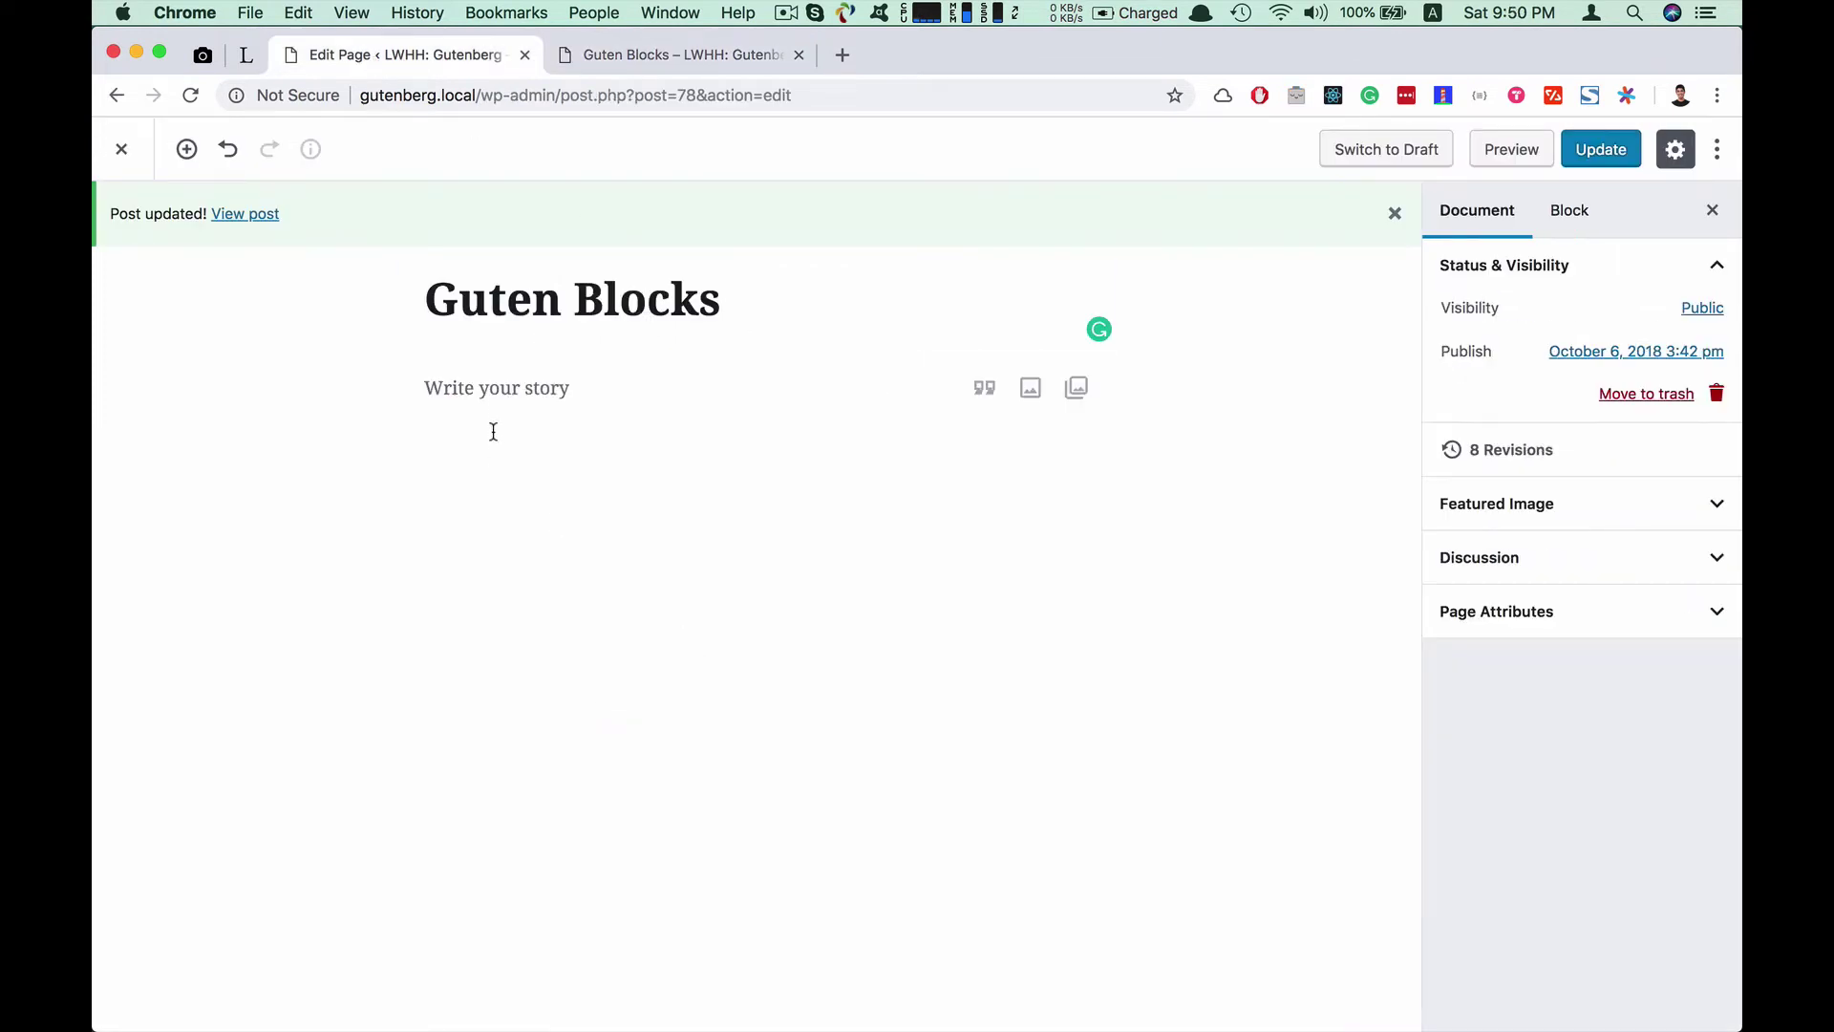
click(494, 406)
click(372, 386)
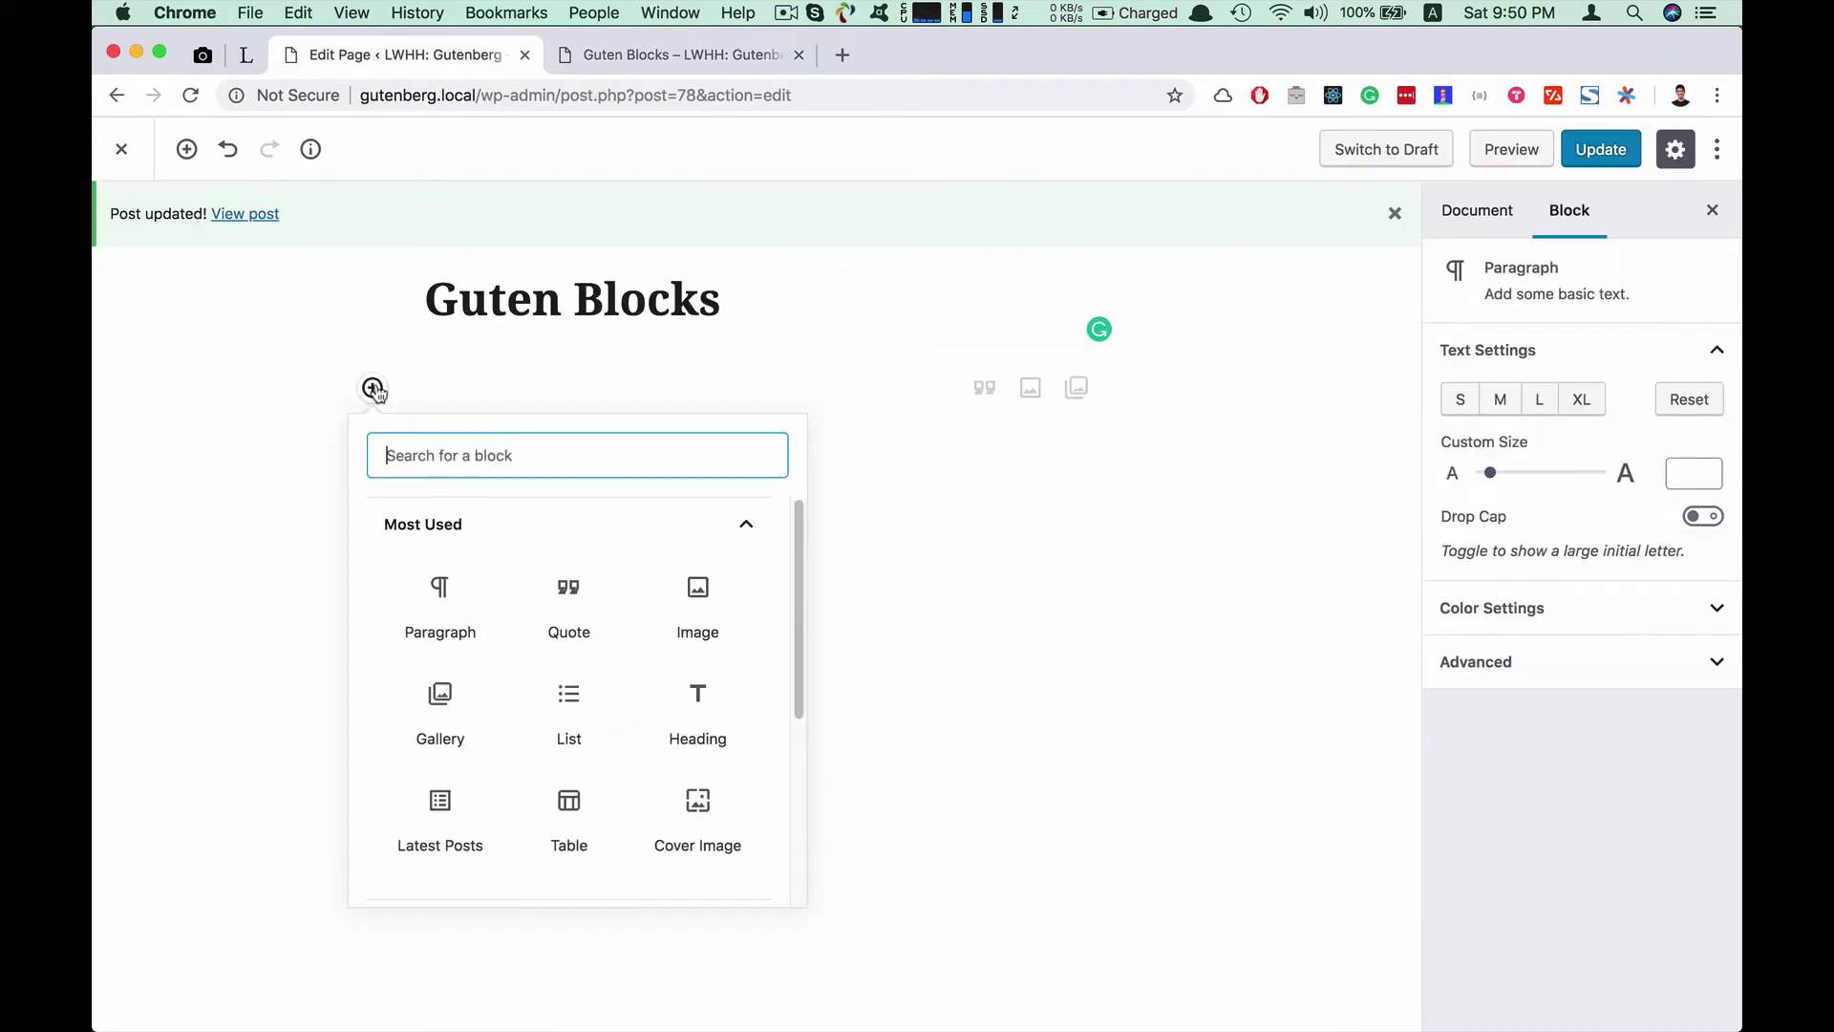
click(734, 536)
click(764, 646)
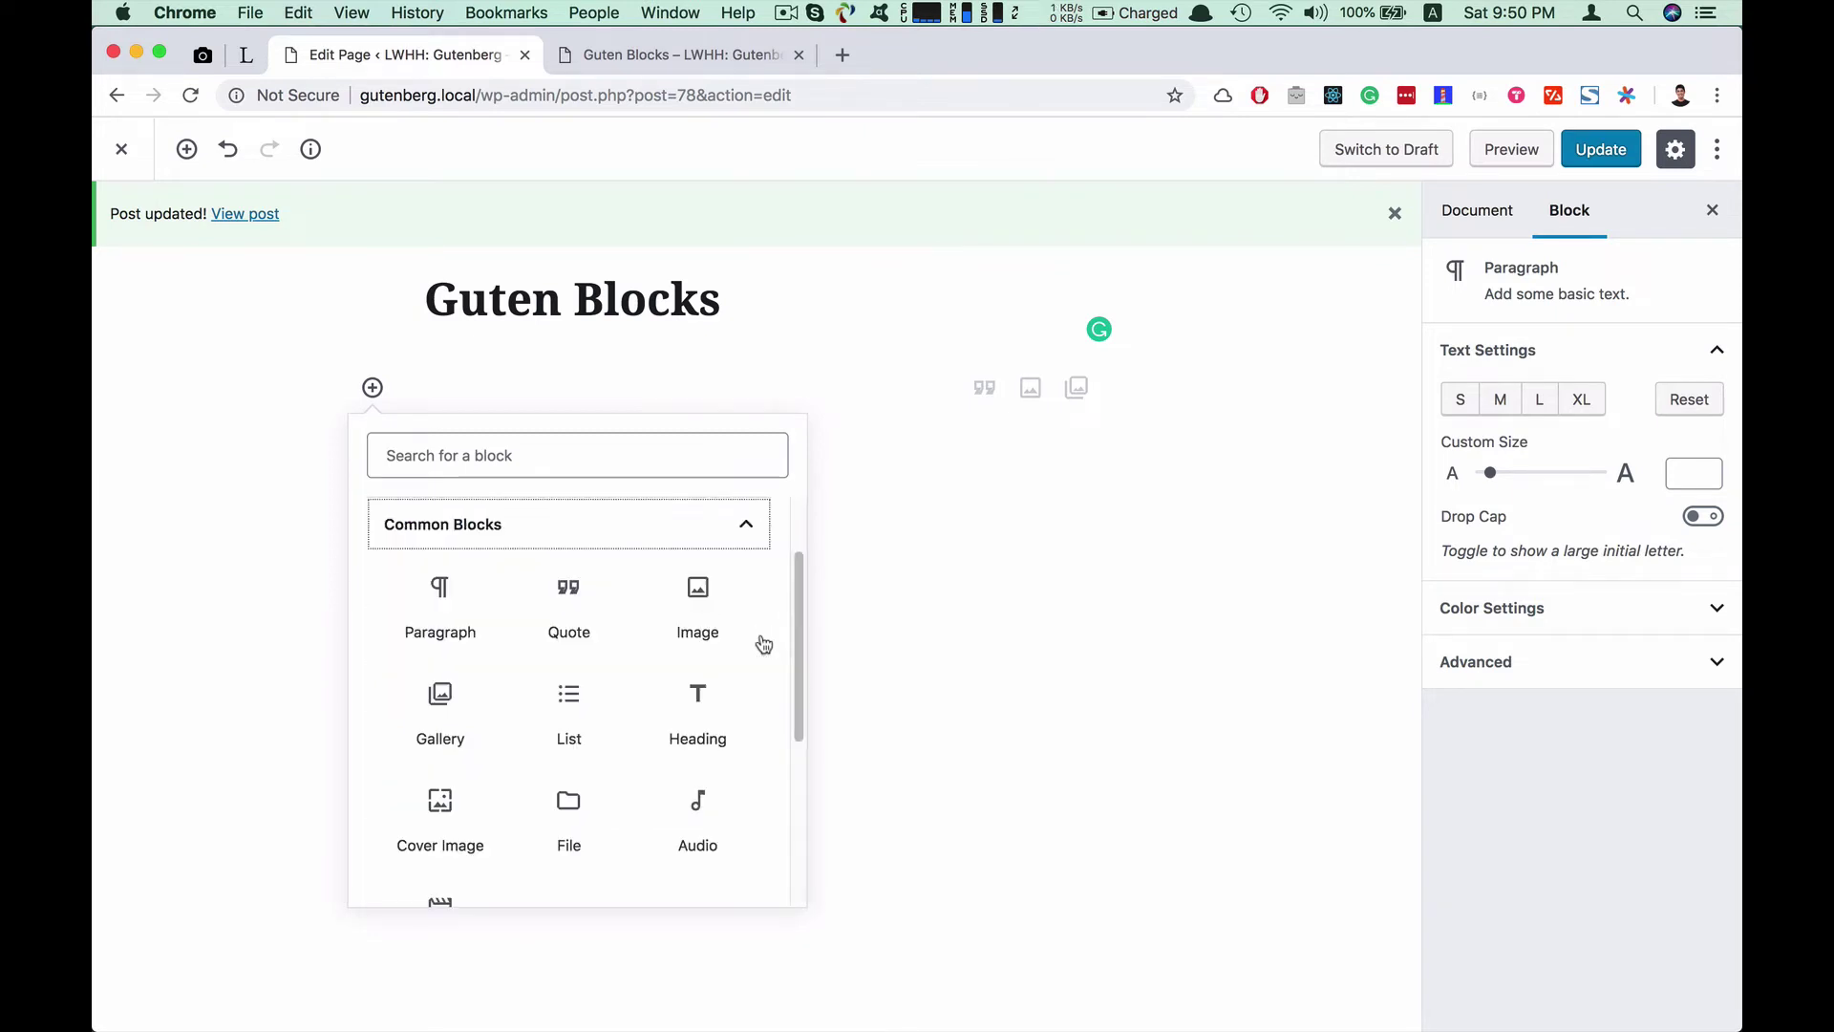
scroll(680, 806, down, 3)
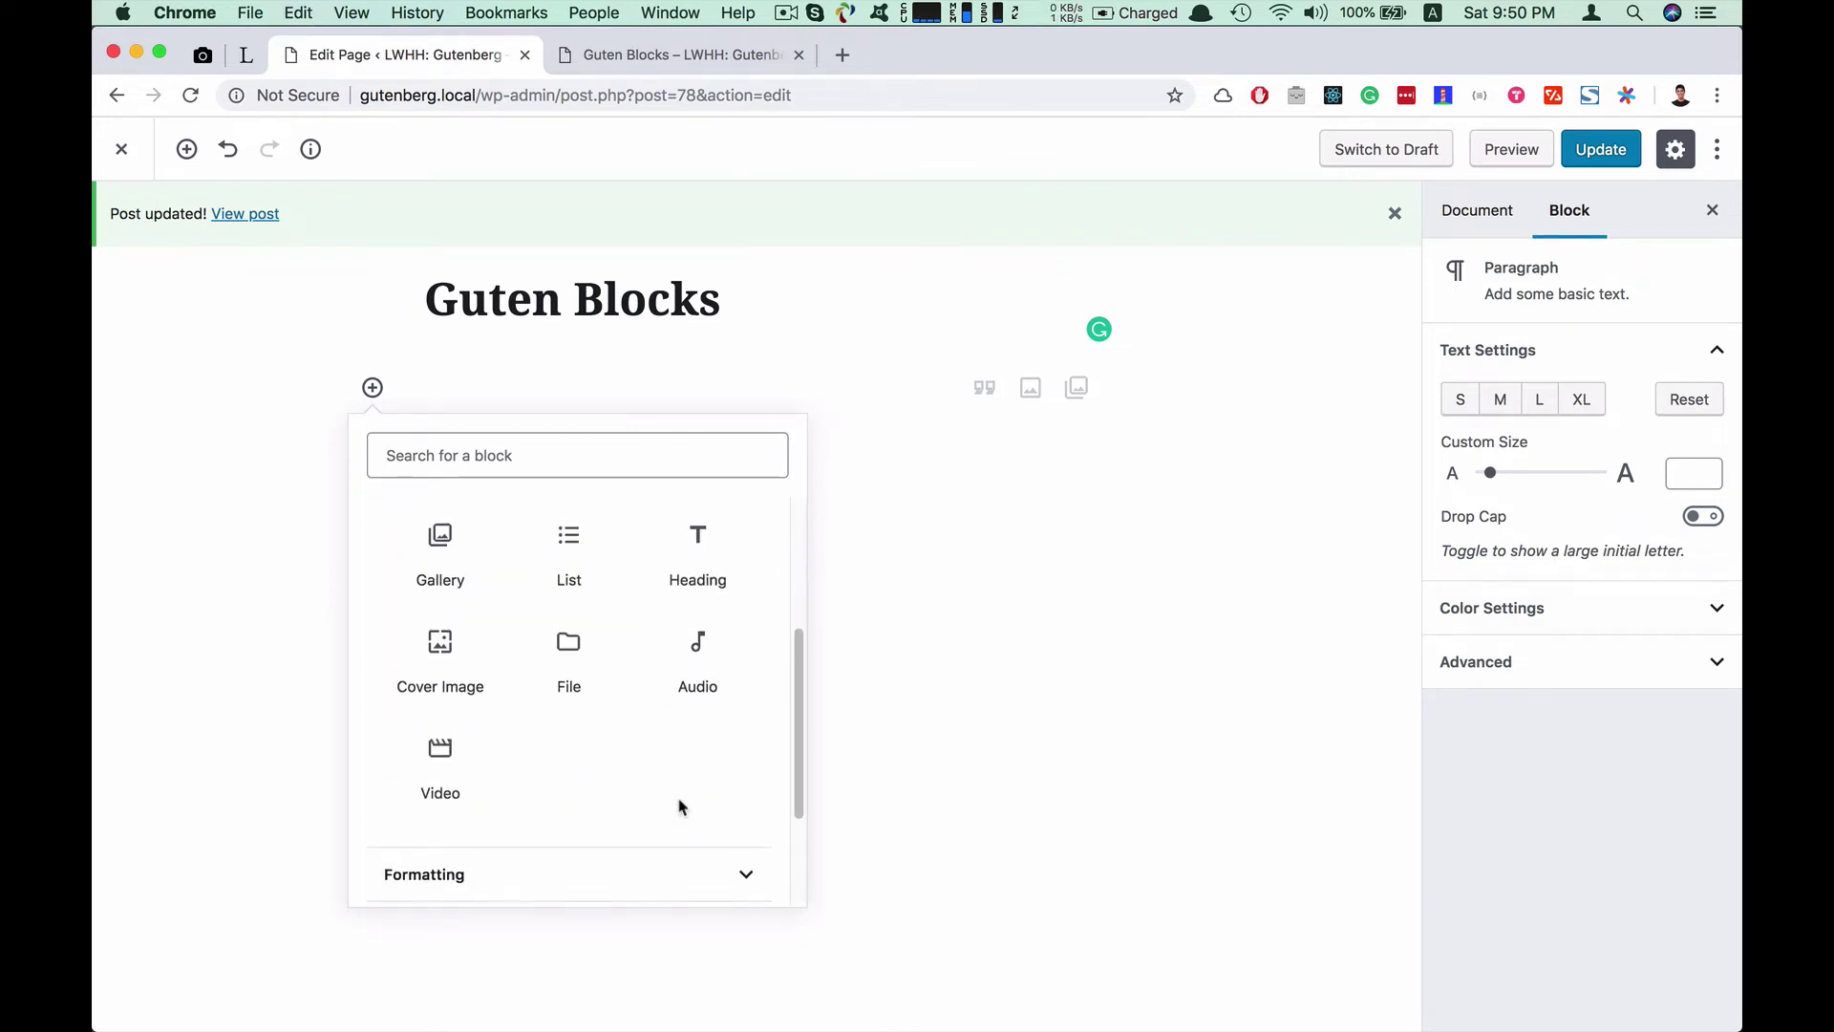
scroll(679, 804, up, 3)
click(763, 526)
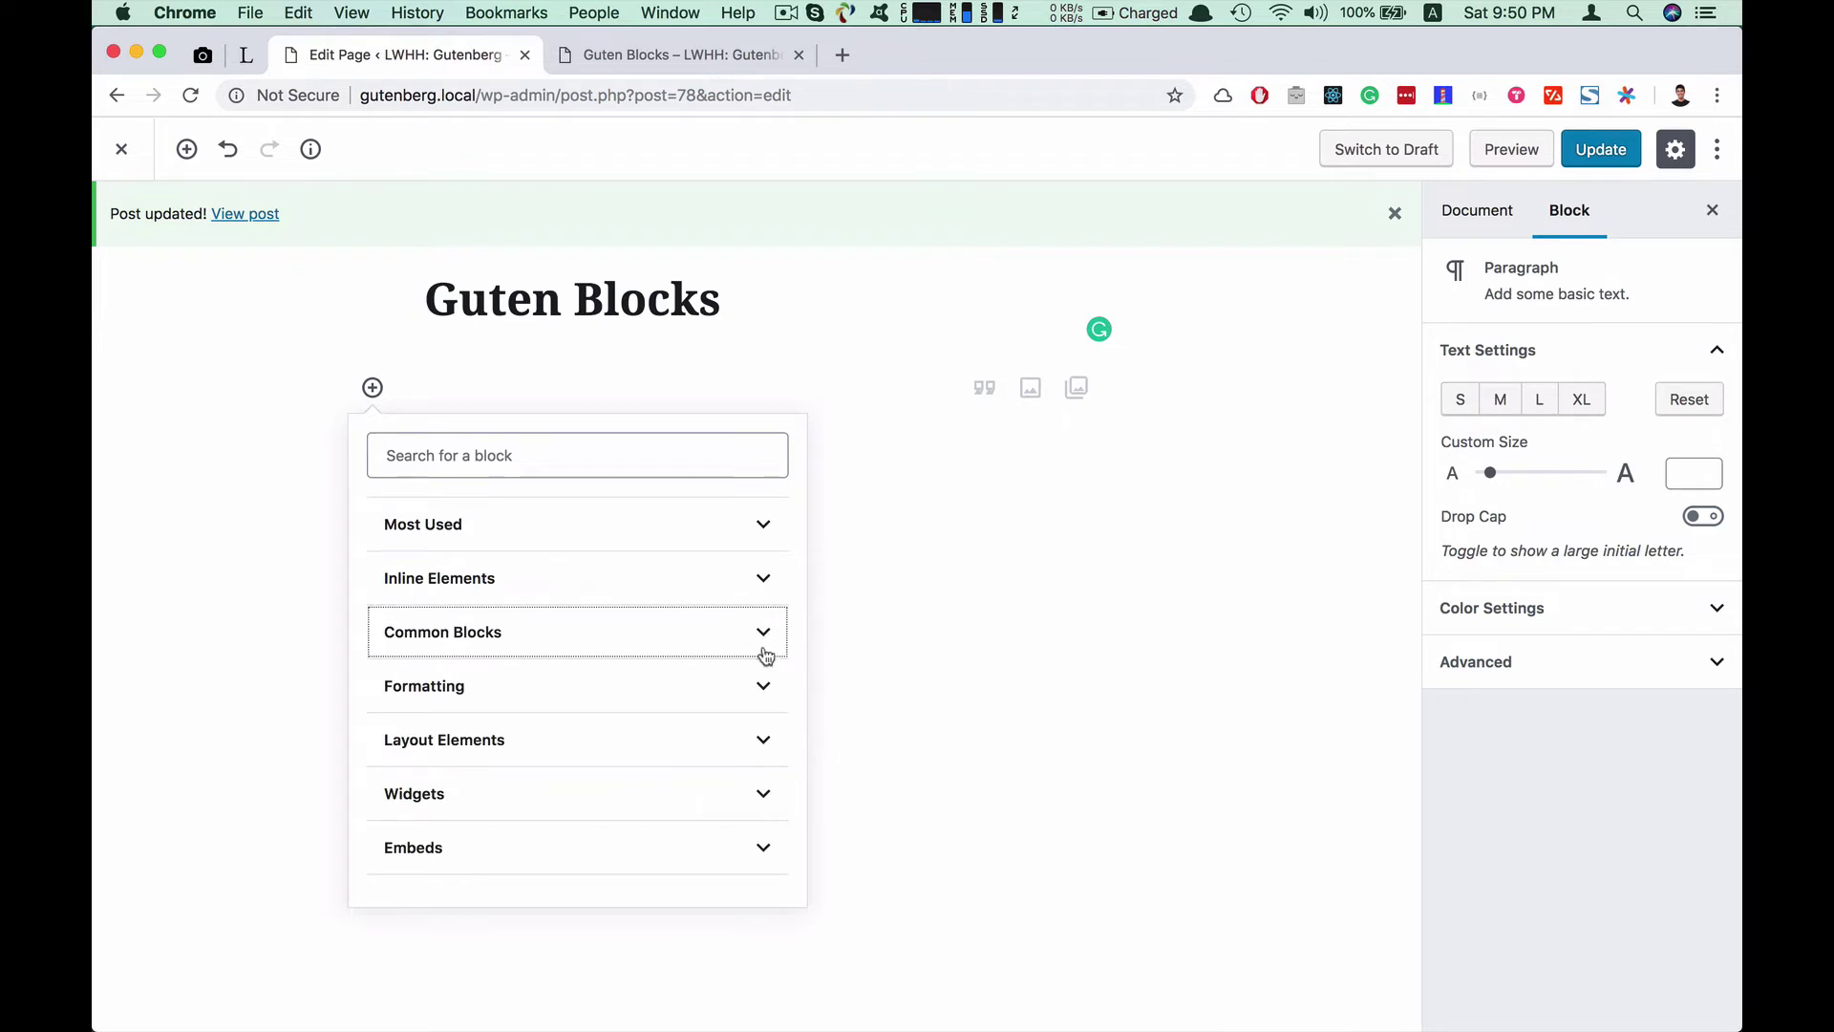
click(764, 685)
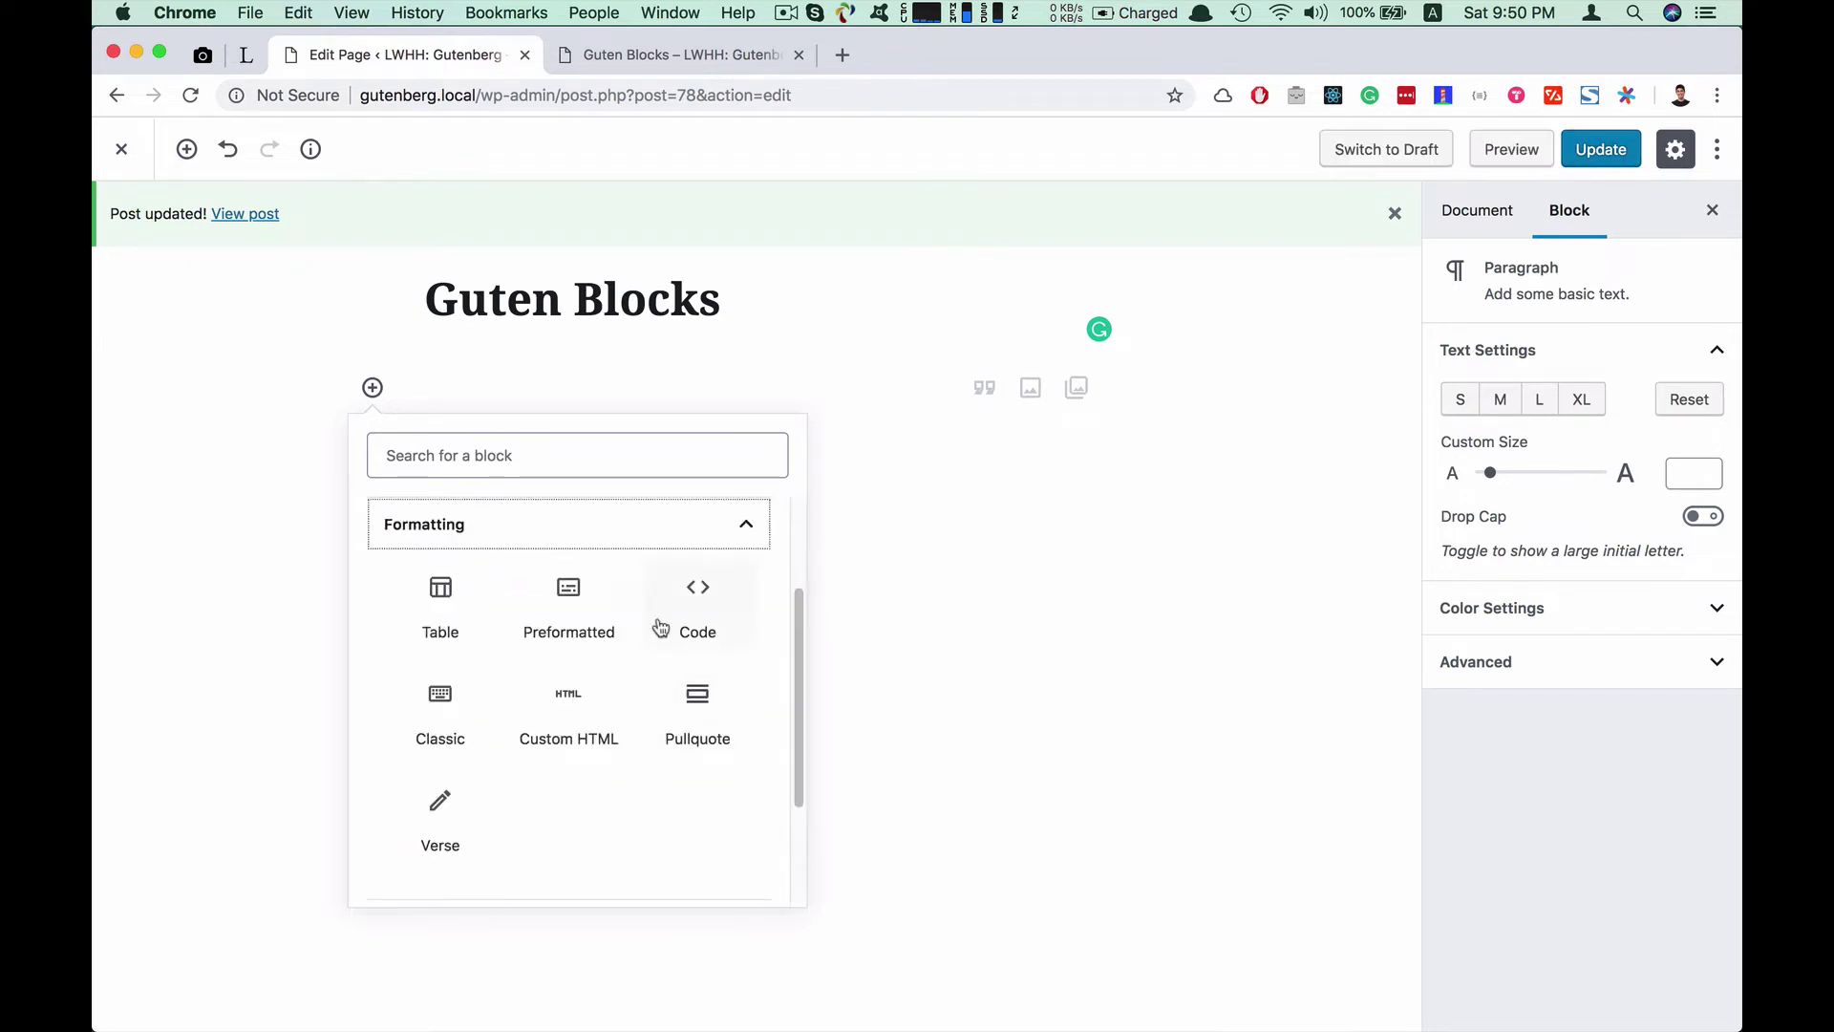
click(441, 629)
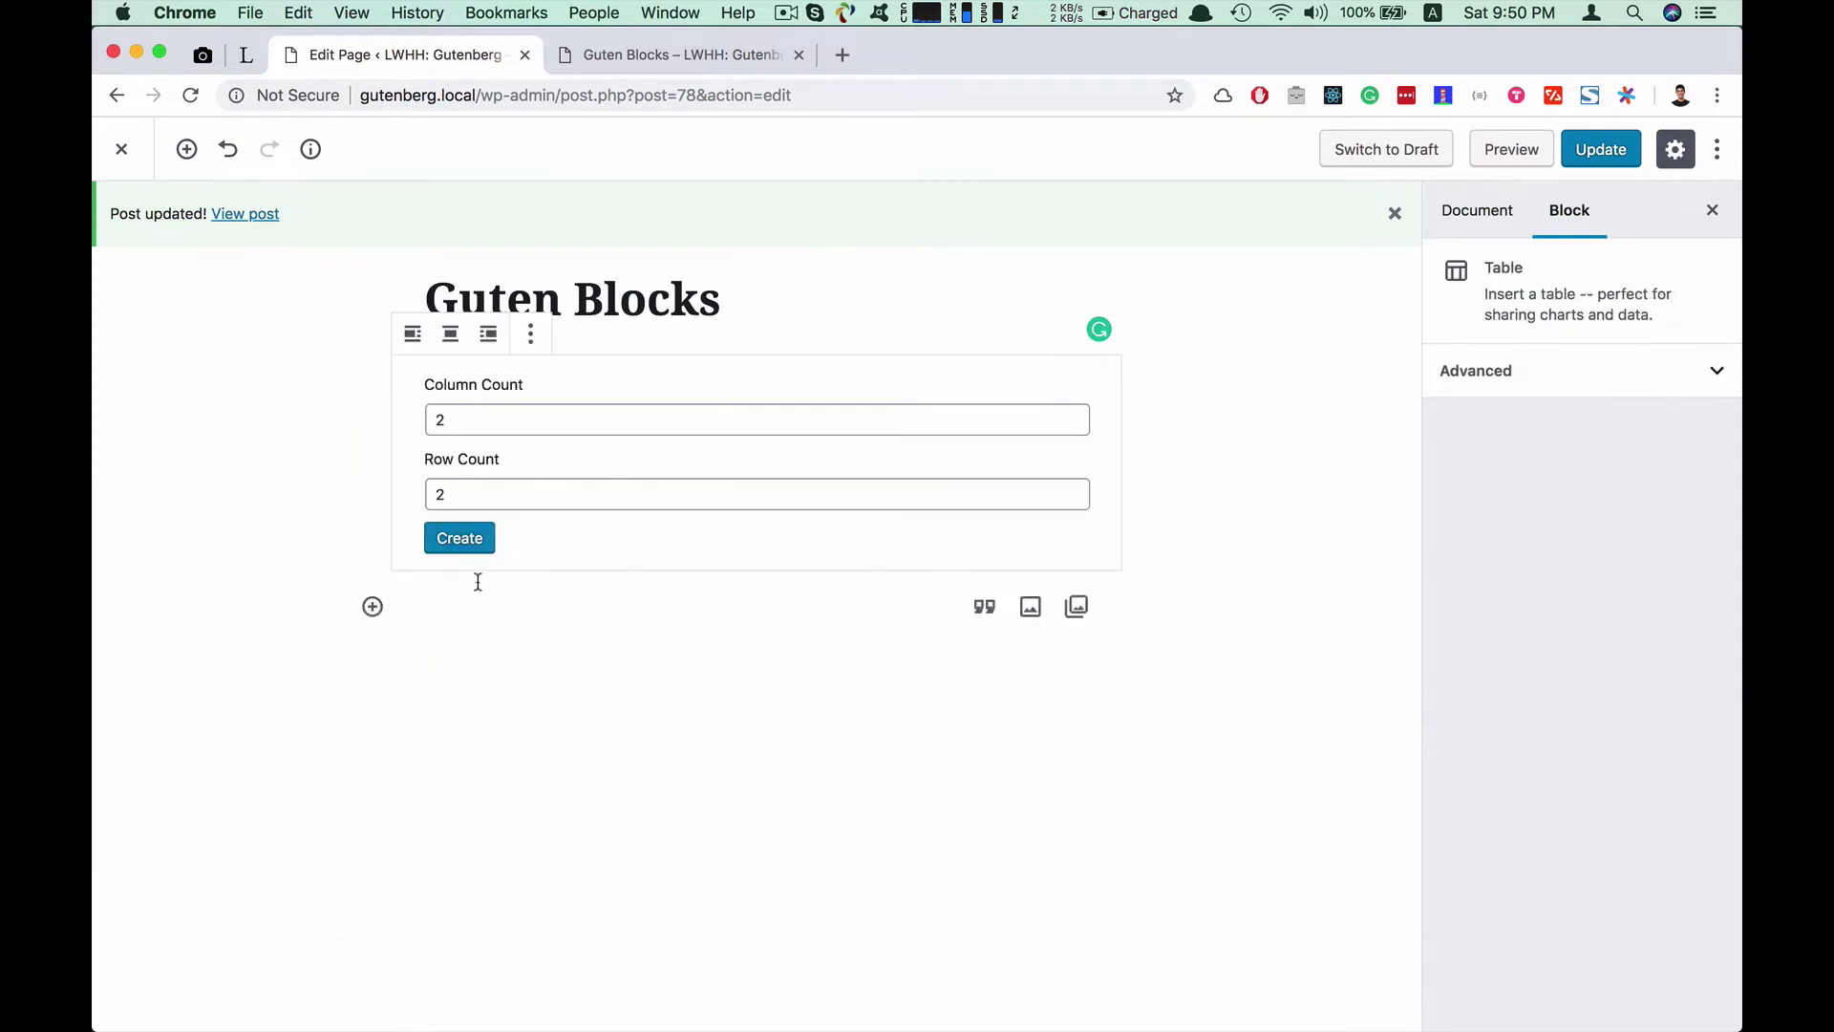
Create the table with a column count of 2 and a row count of 2
click(481, 417)
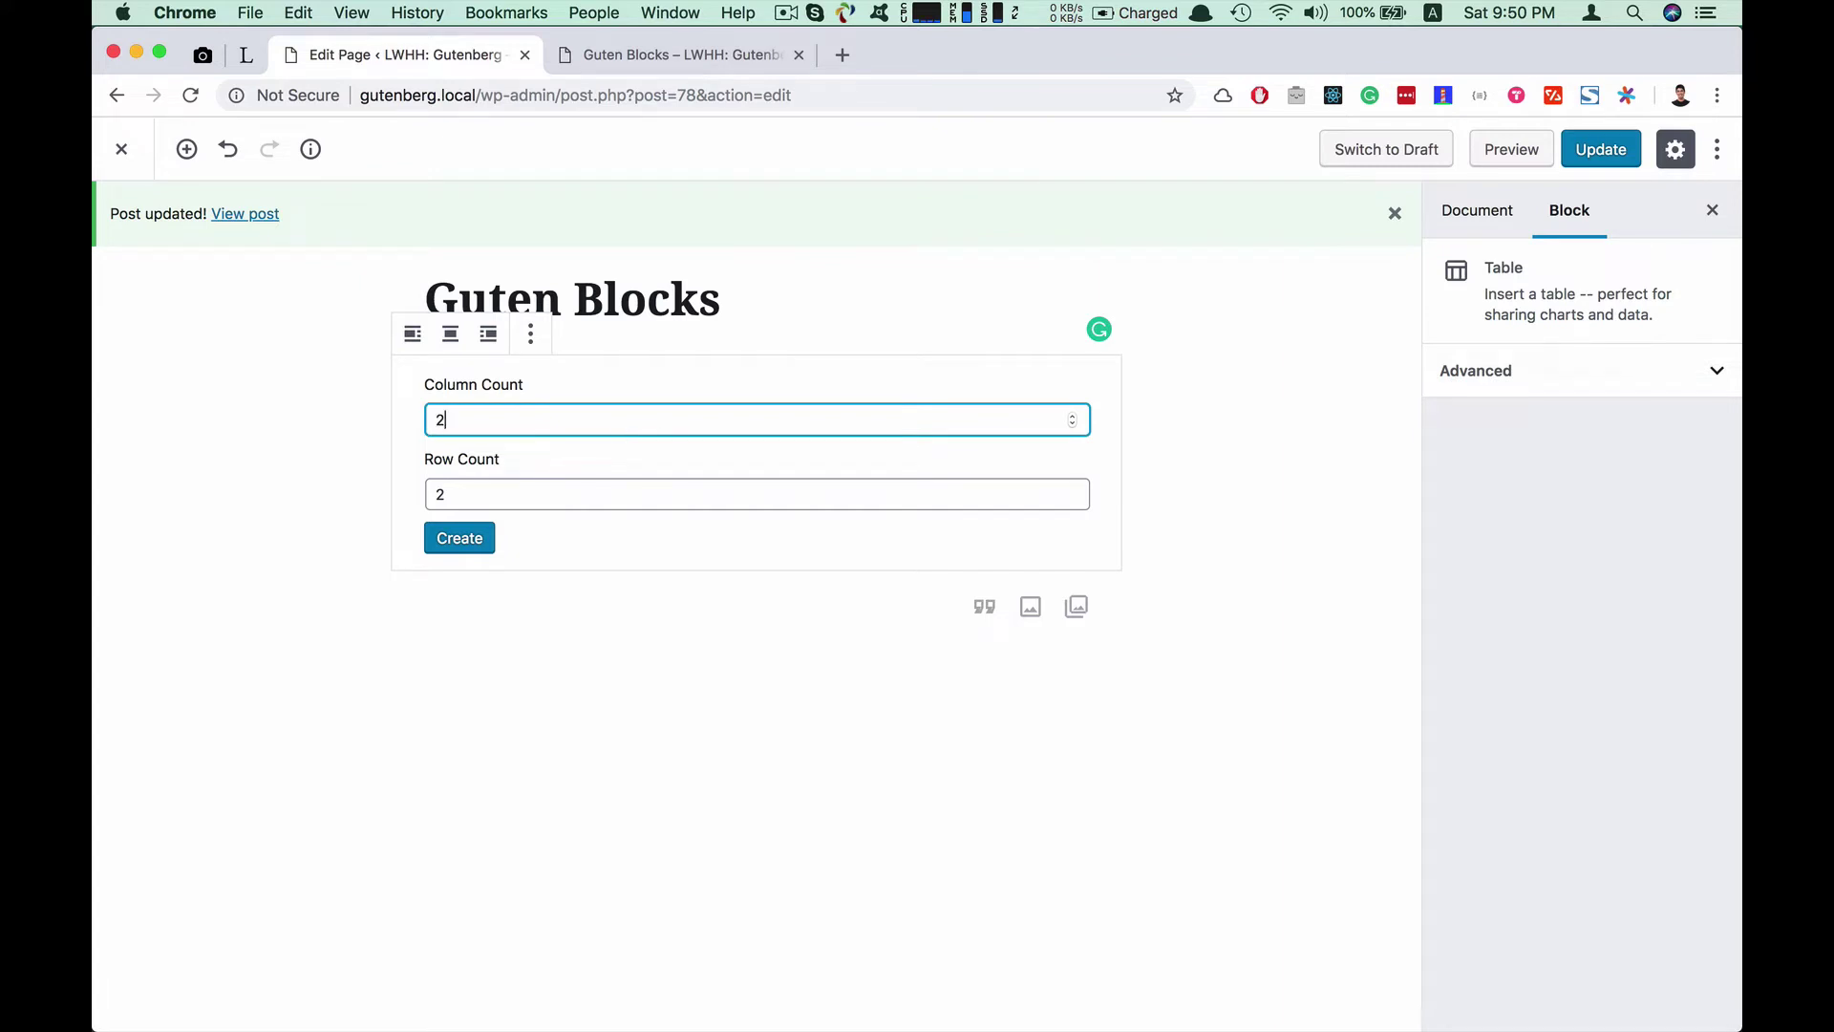
key(Tab)
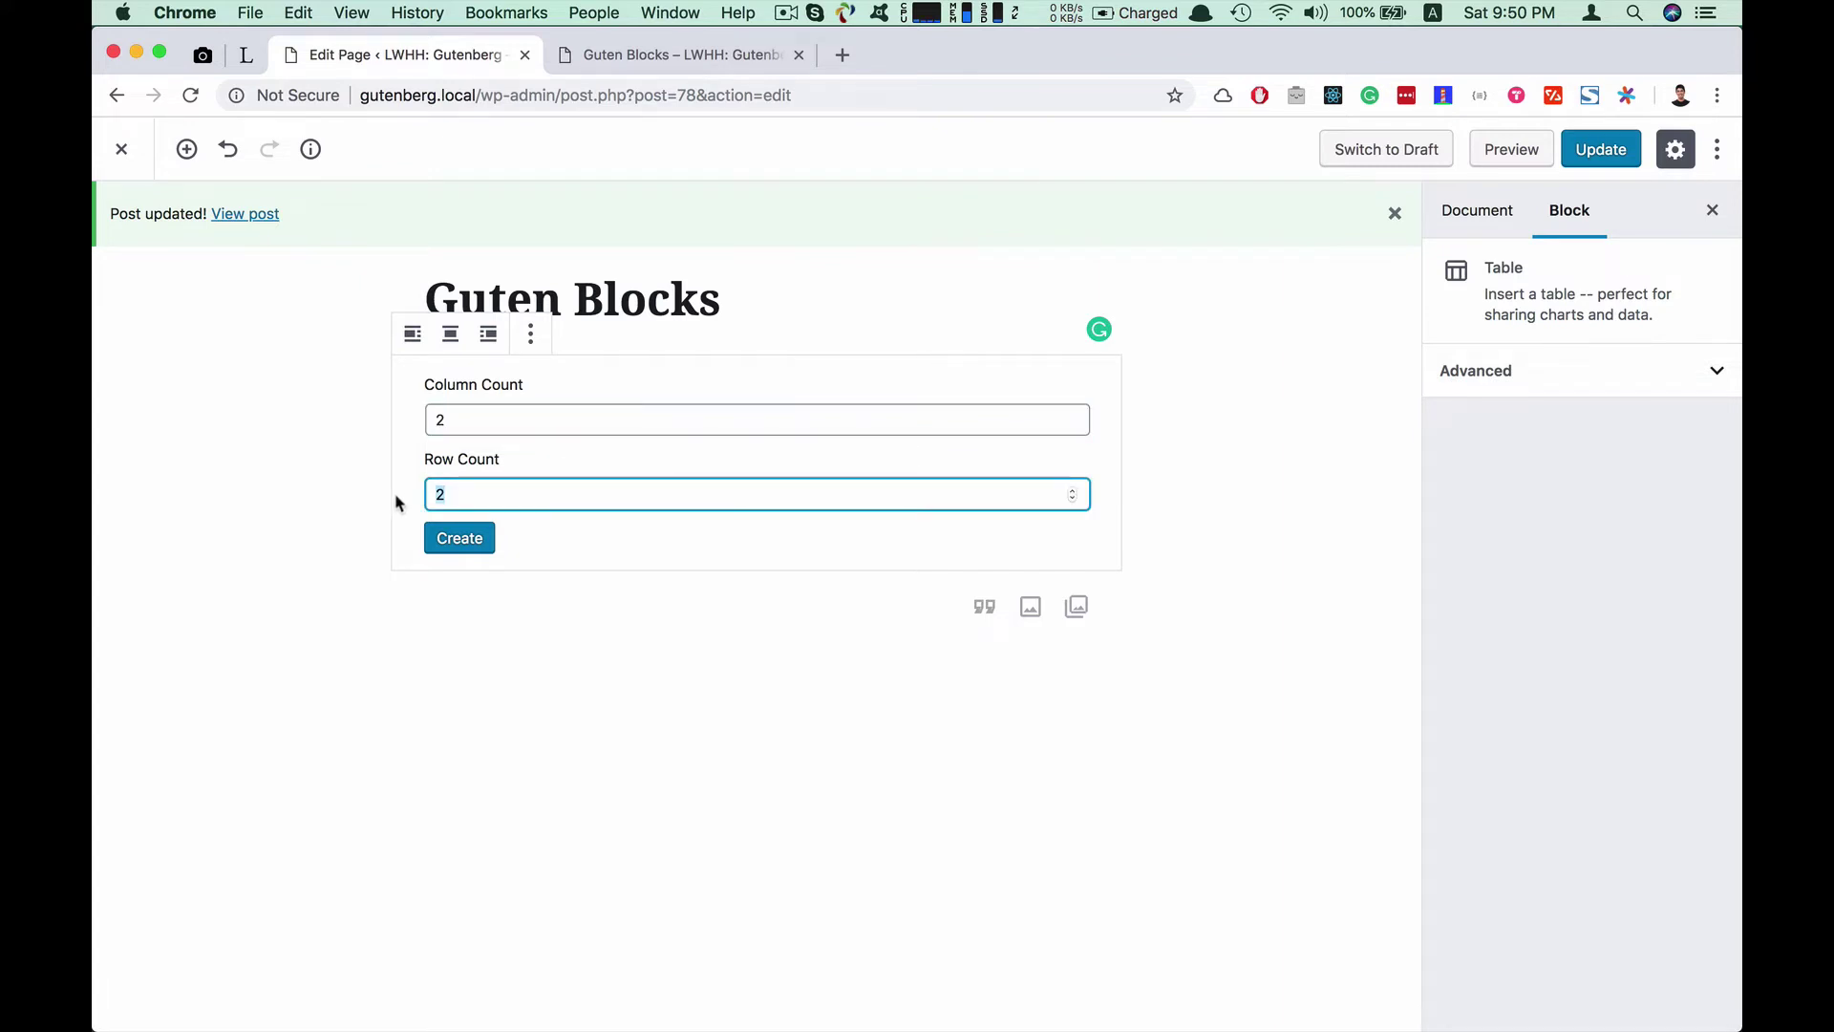
click(416, 454)
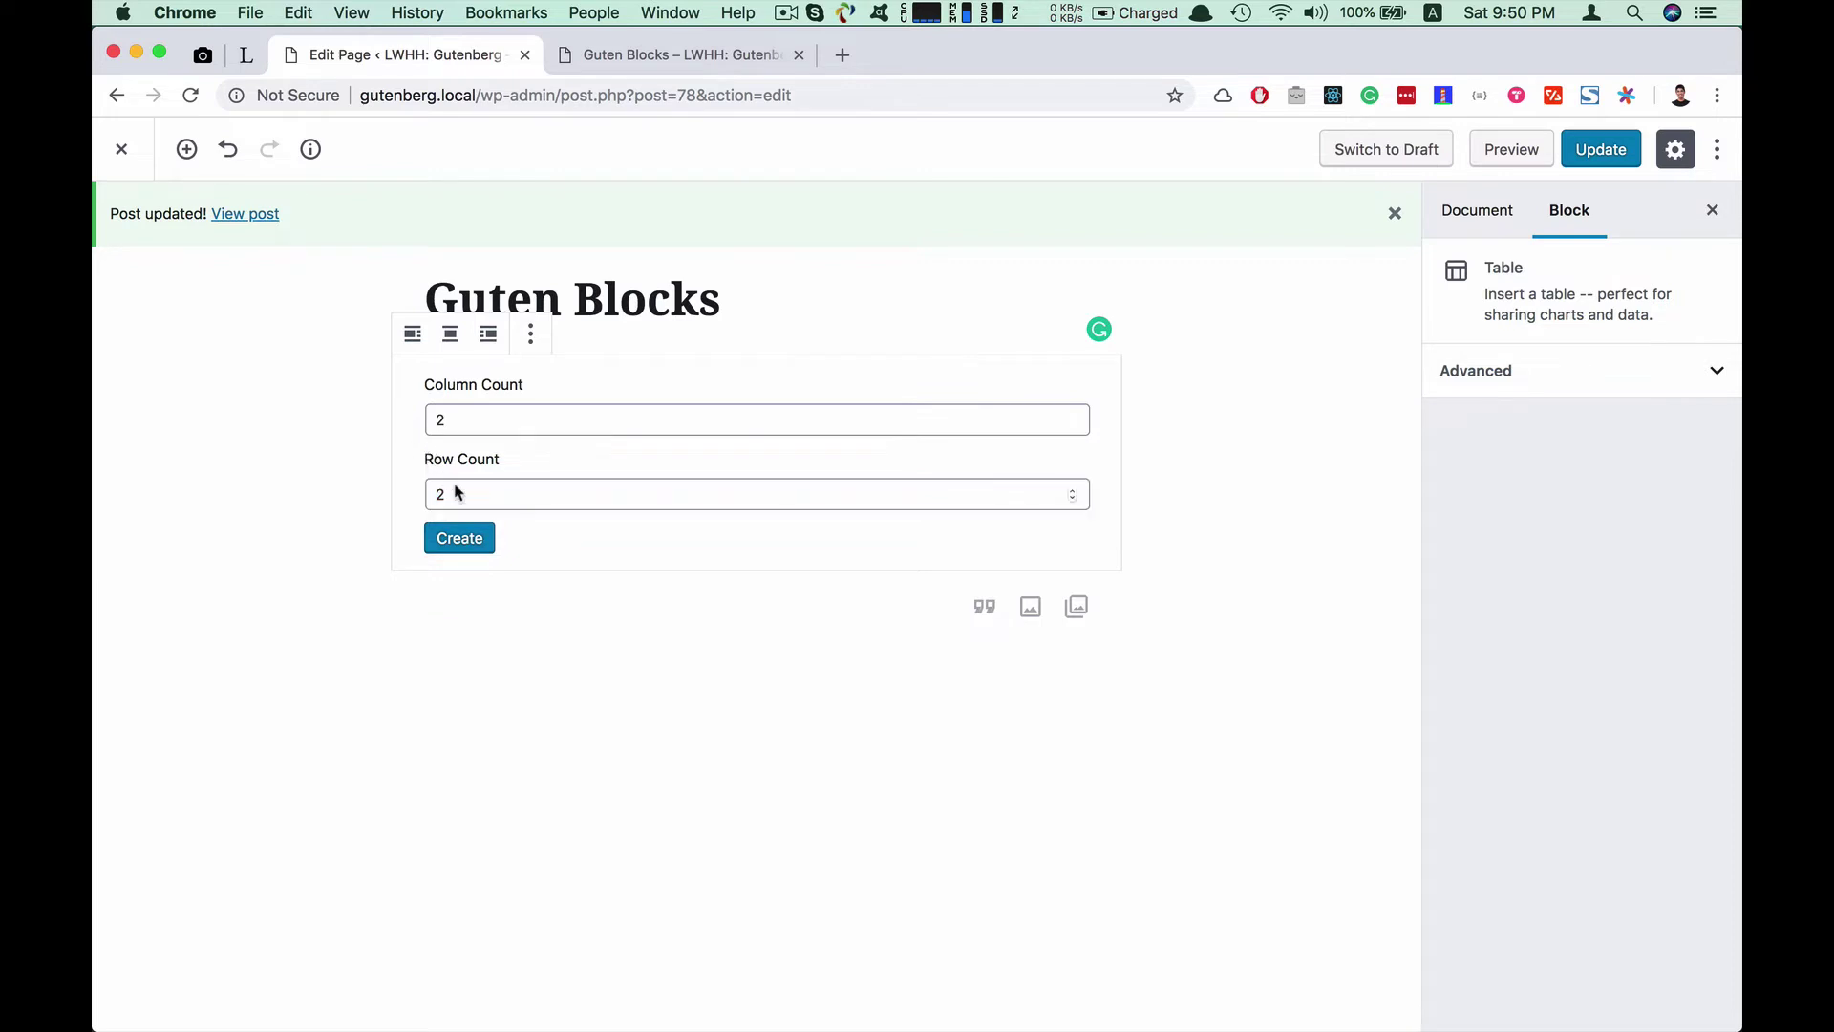
click(459, 538)
Add two columns after the table's last column, one at a time
click(553, 401)
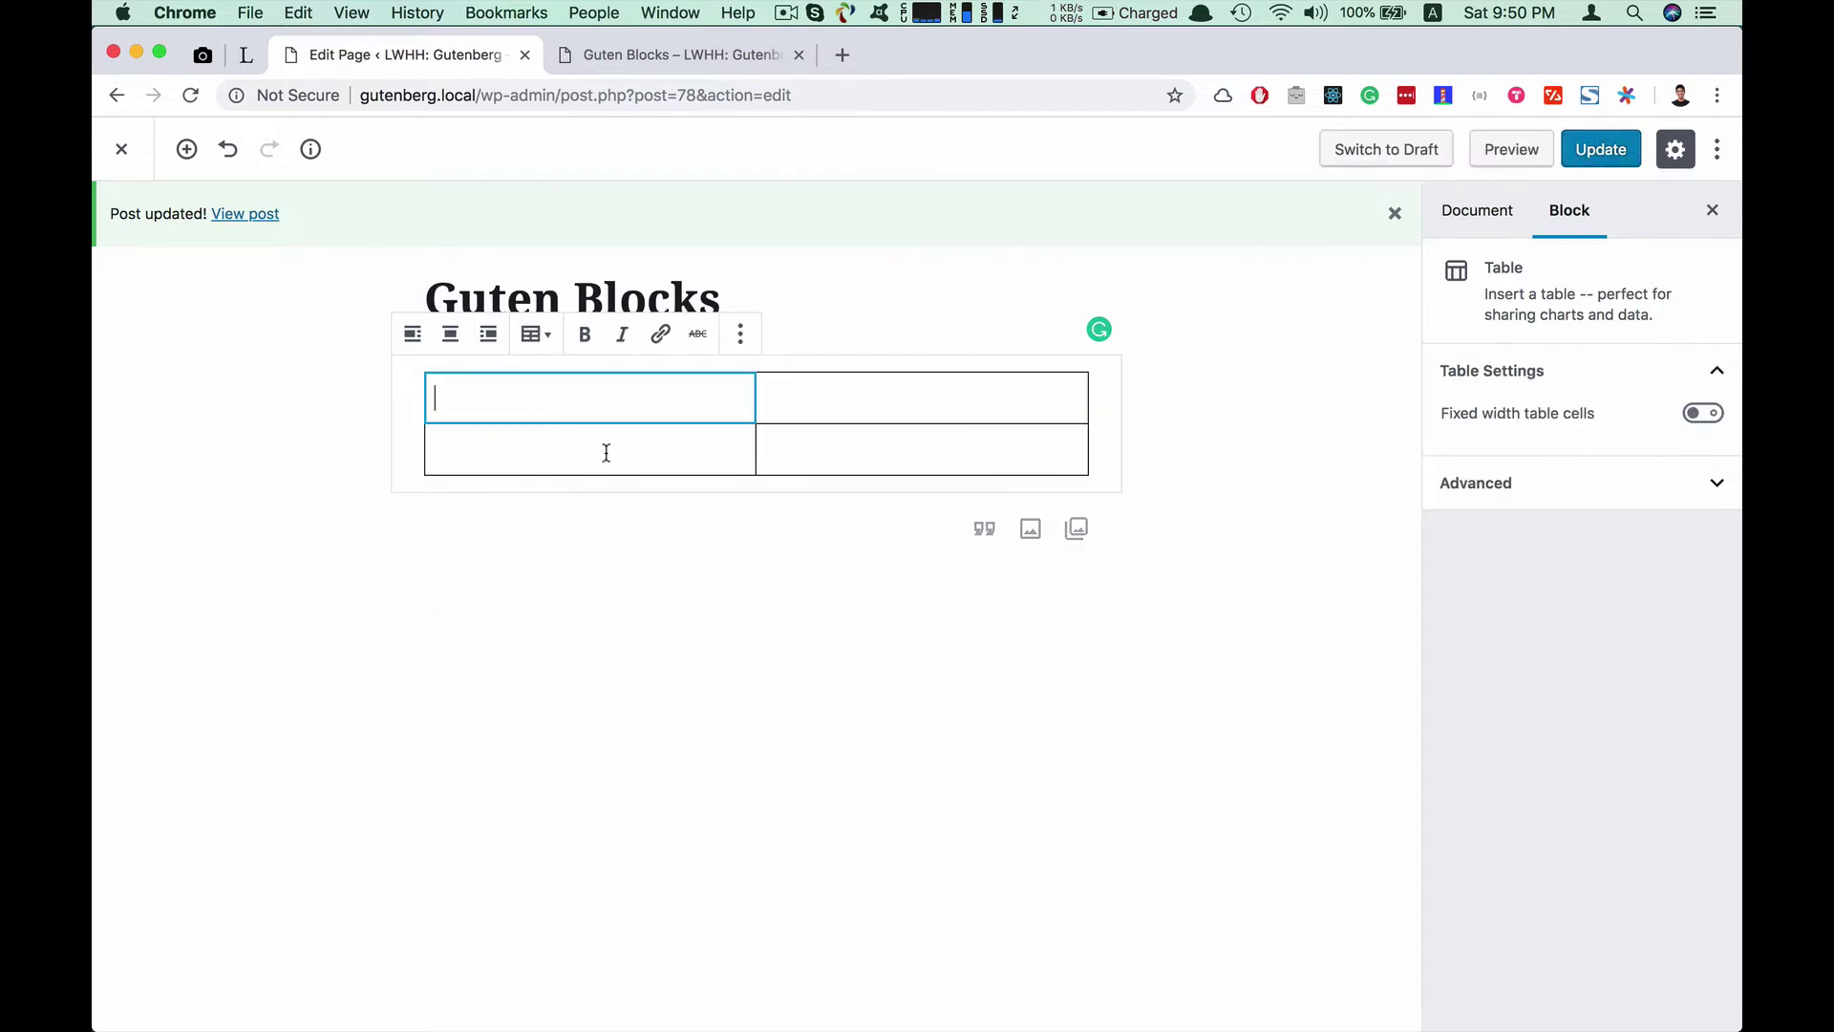
click(856, 401)
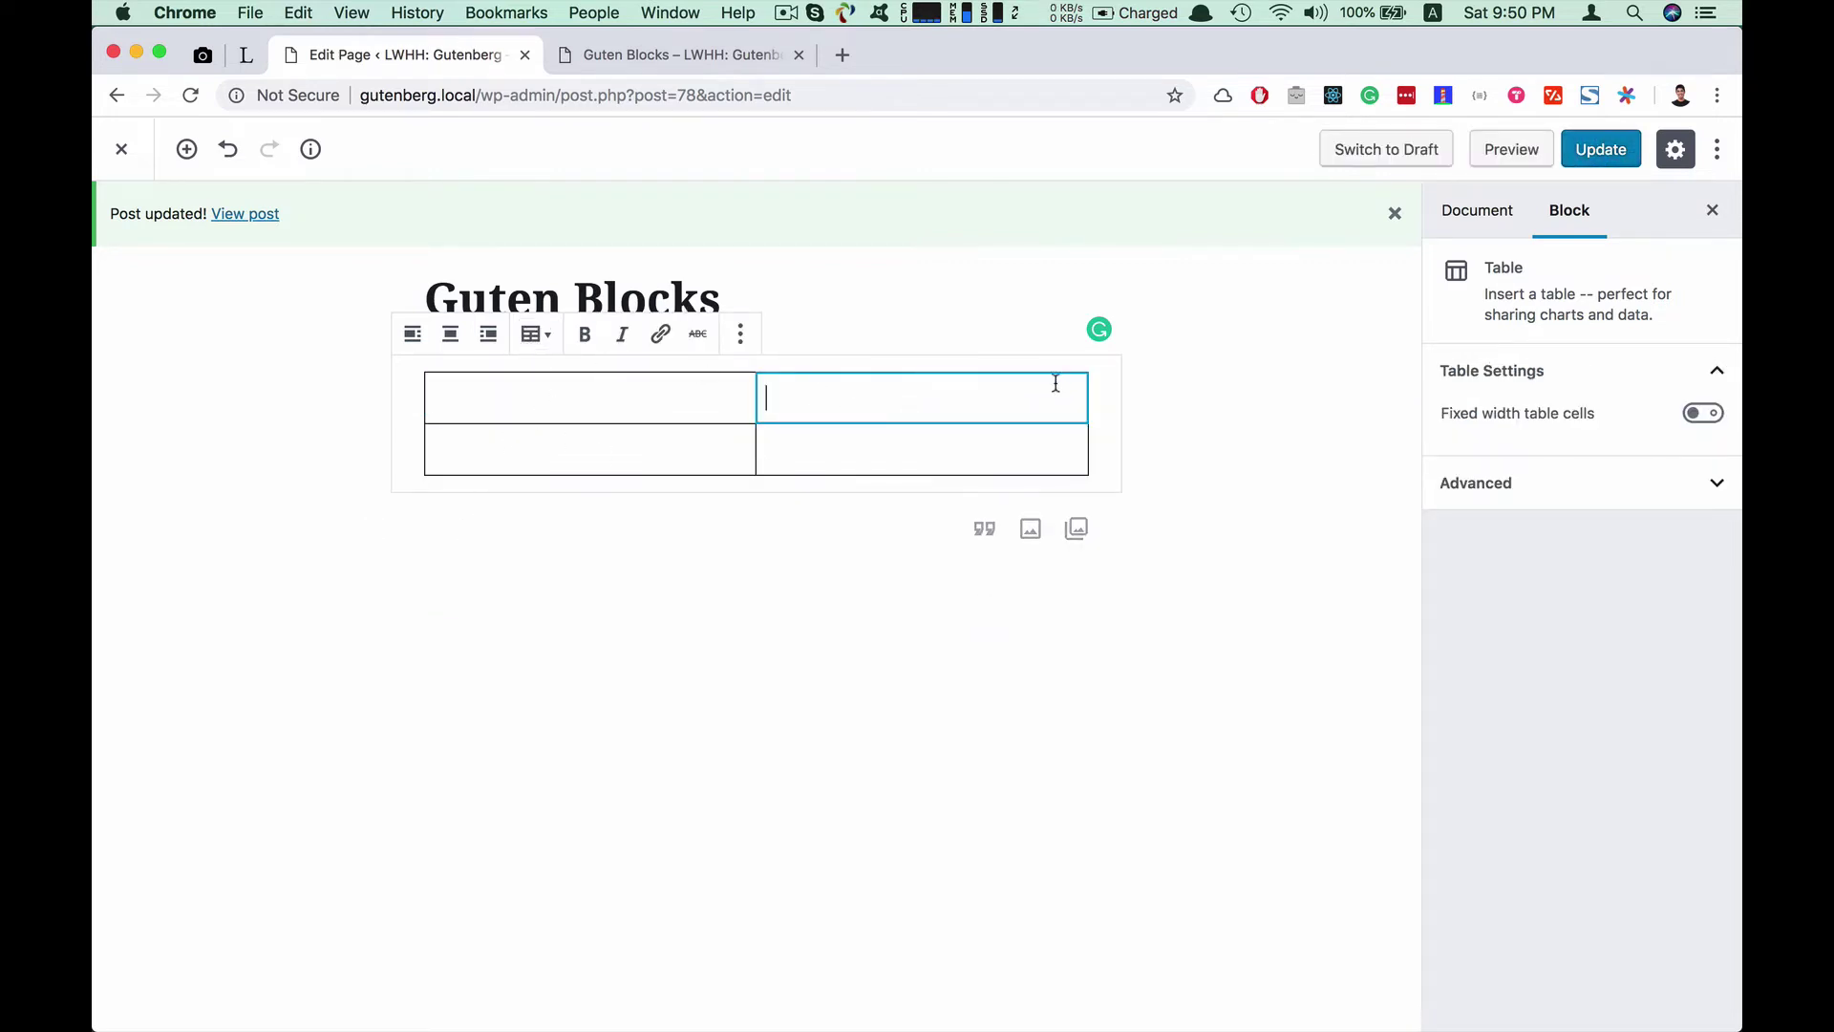
click(550, 342)
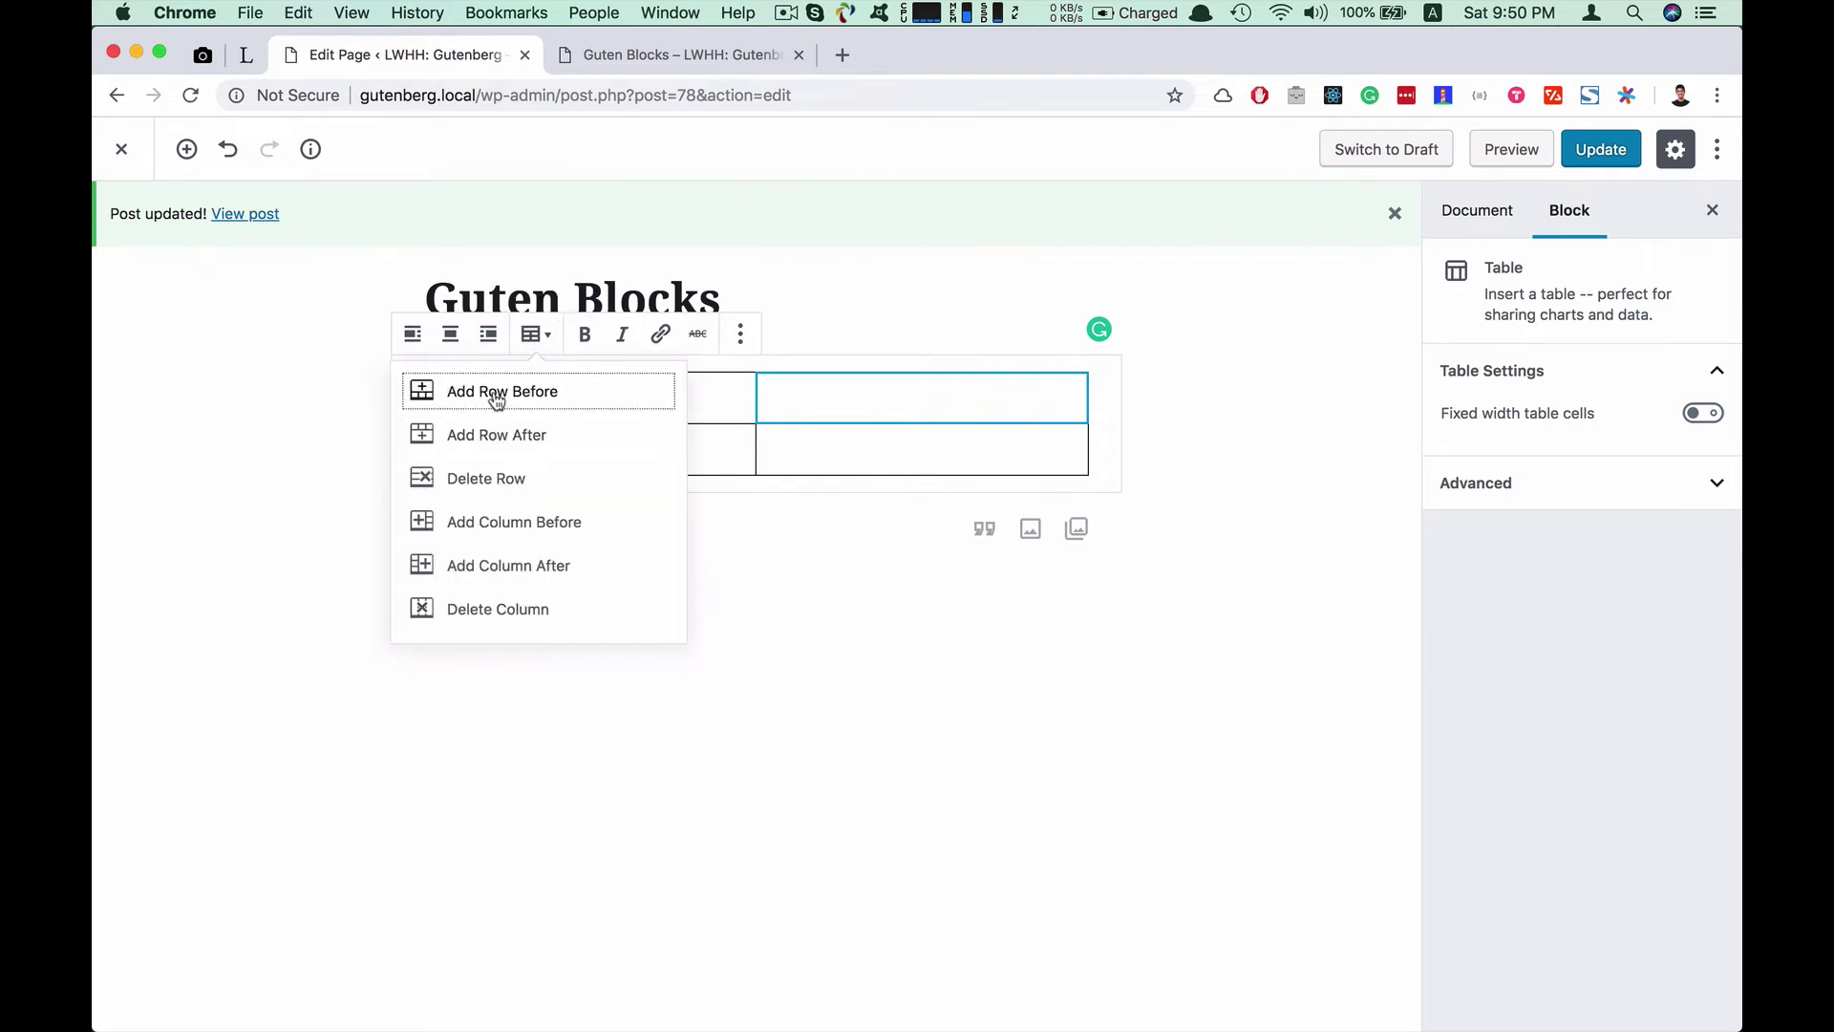
click(532, 568)
click(876, 408)
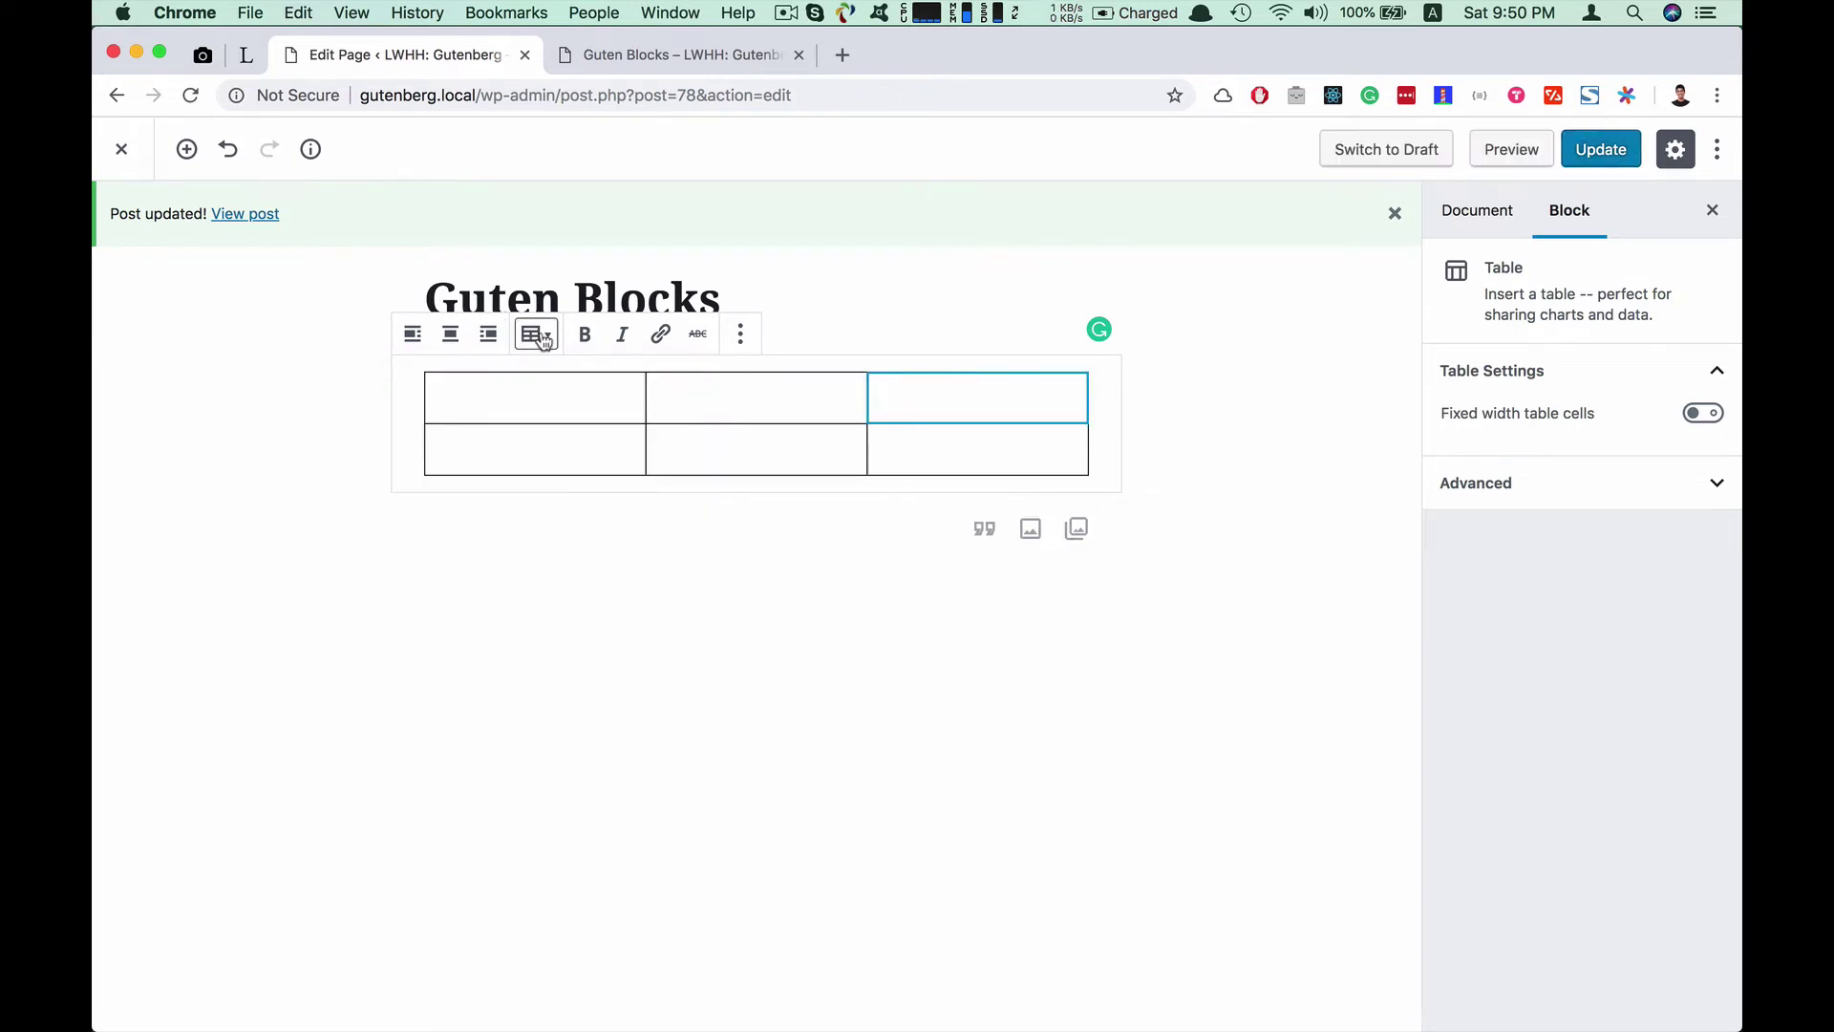
click(535, 334)
click(524, 569)
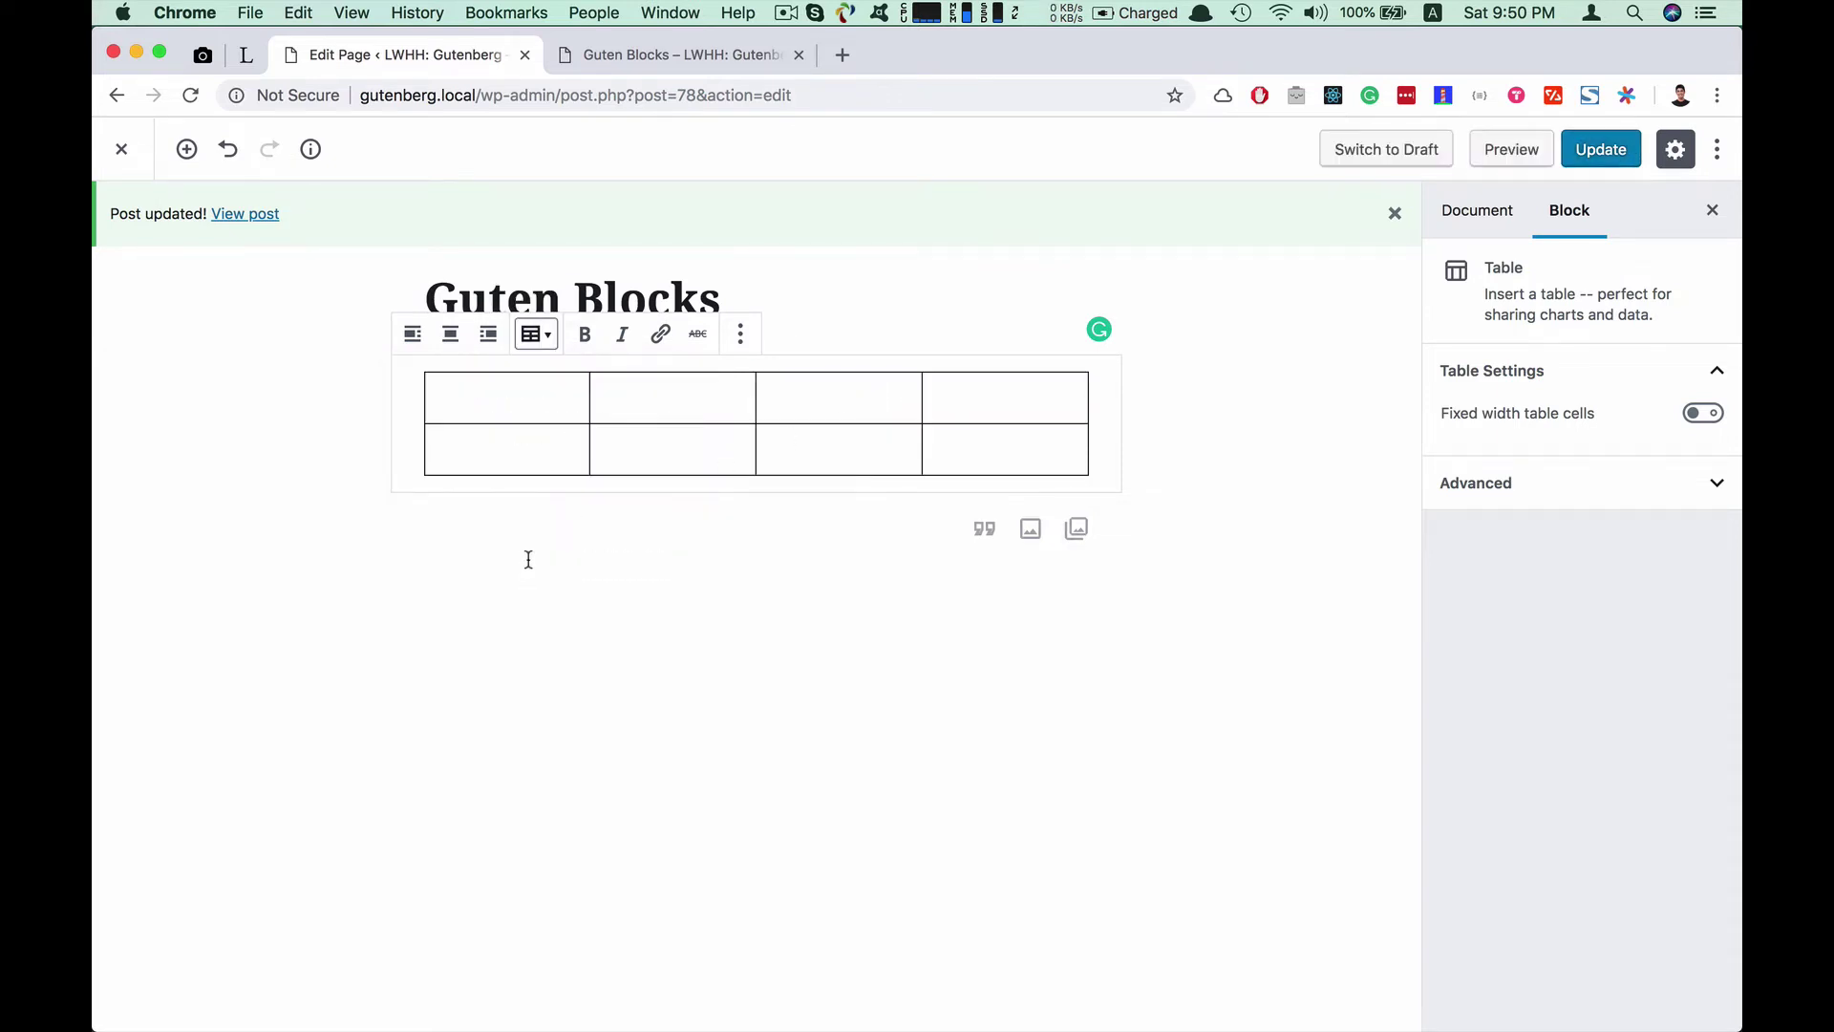
Add a row after the table's second row and select the last cell of the new row
click(954, 441)
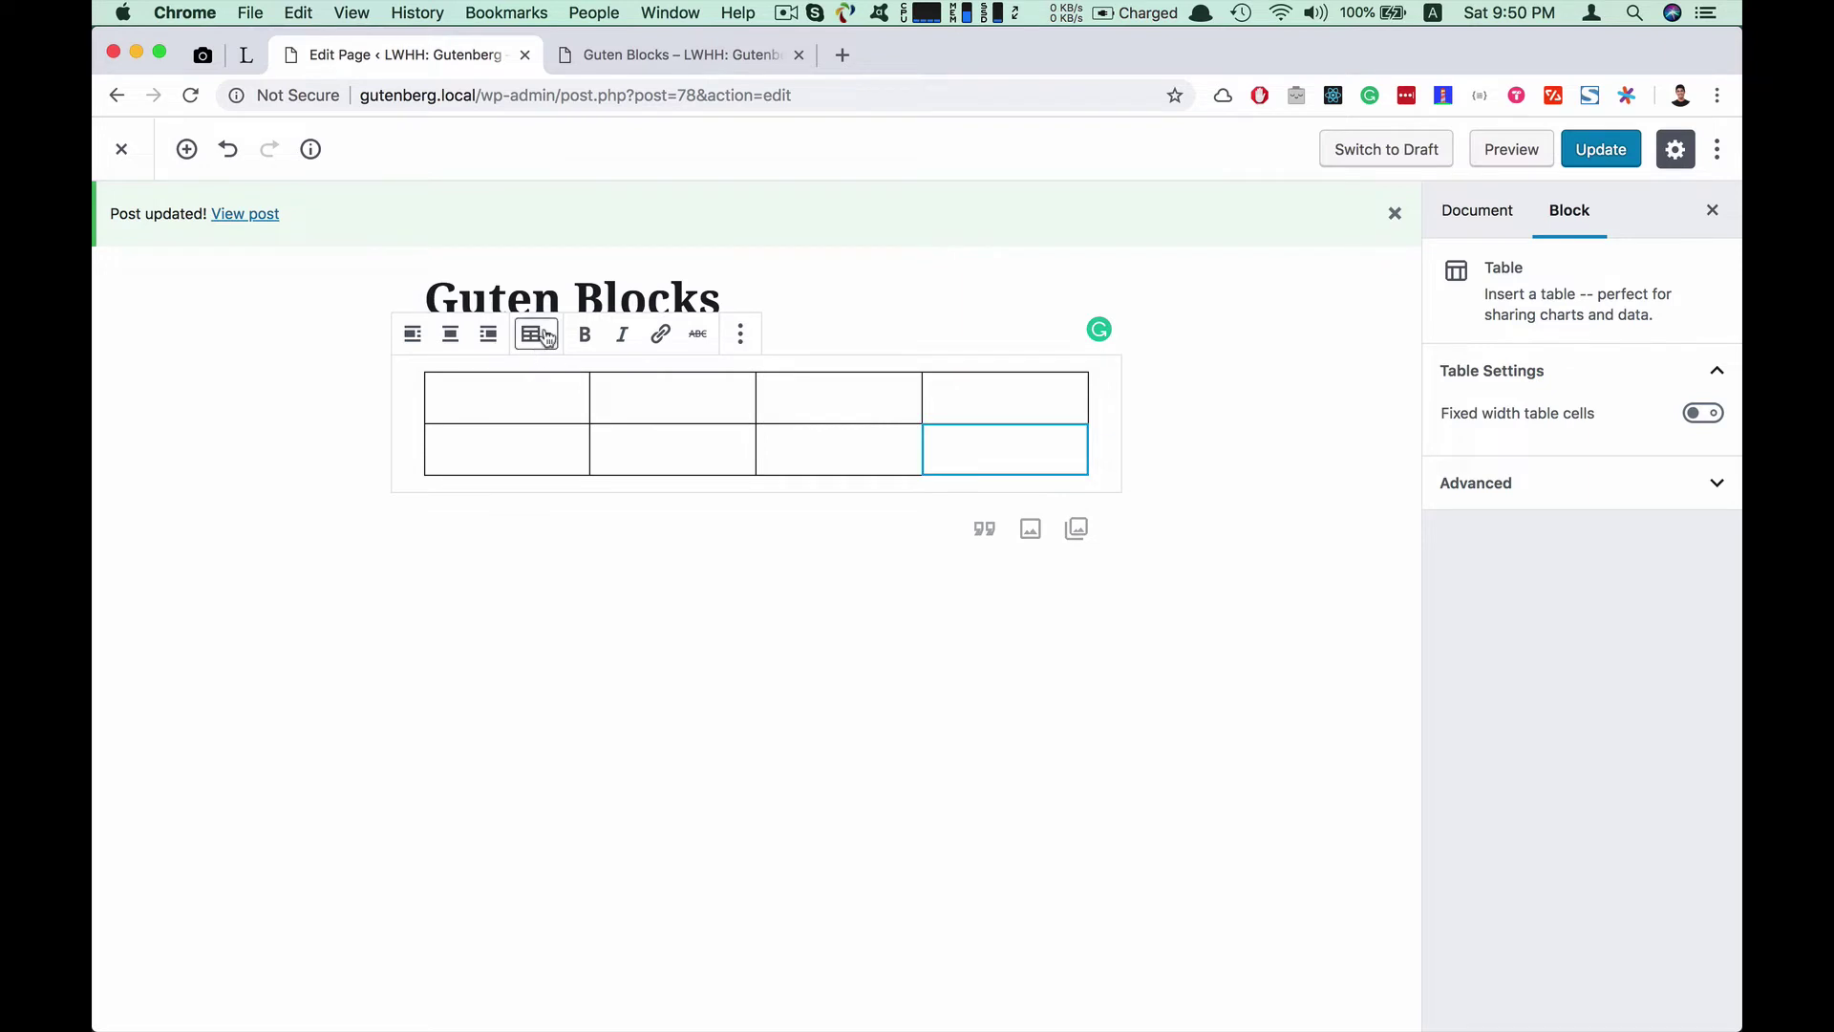
click(535, 334)
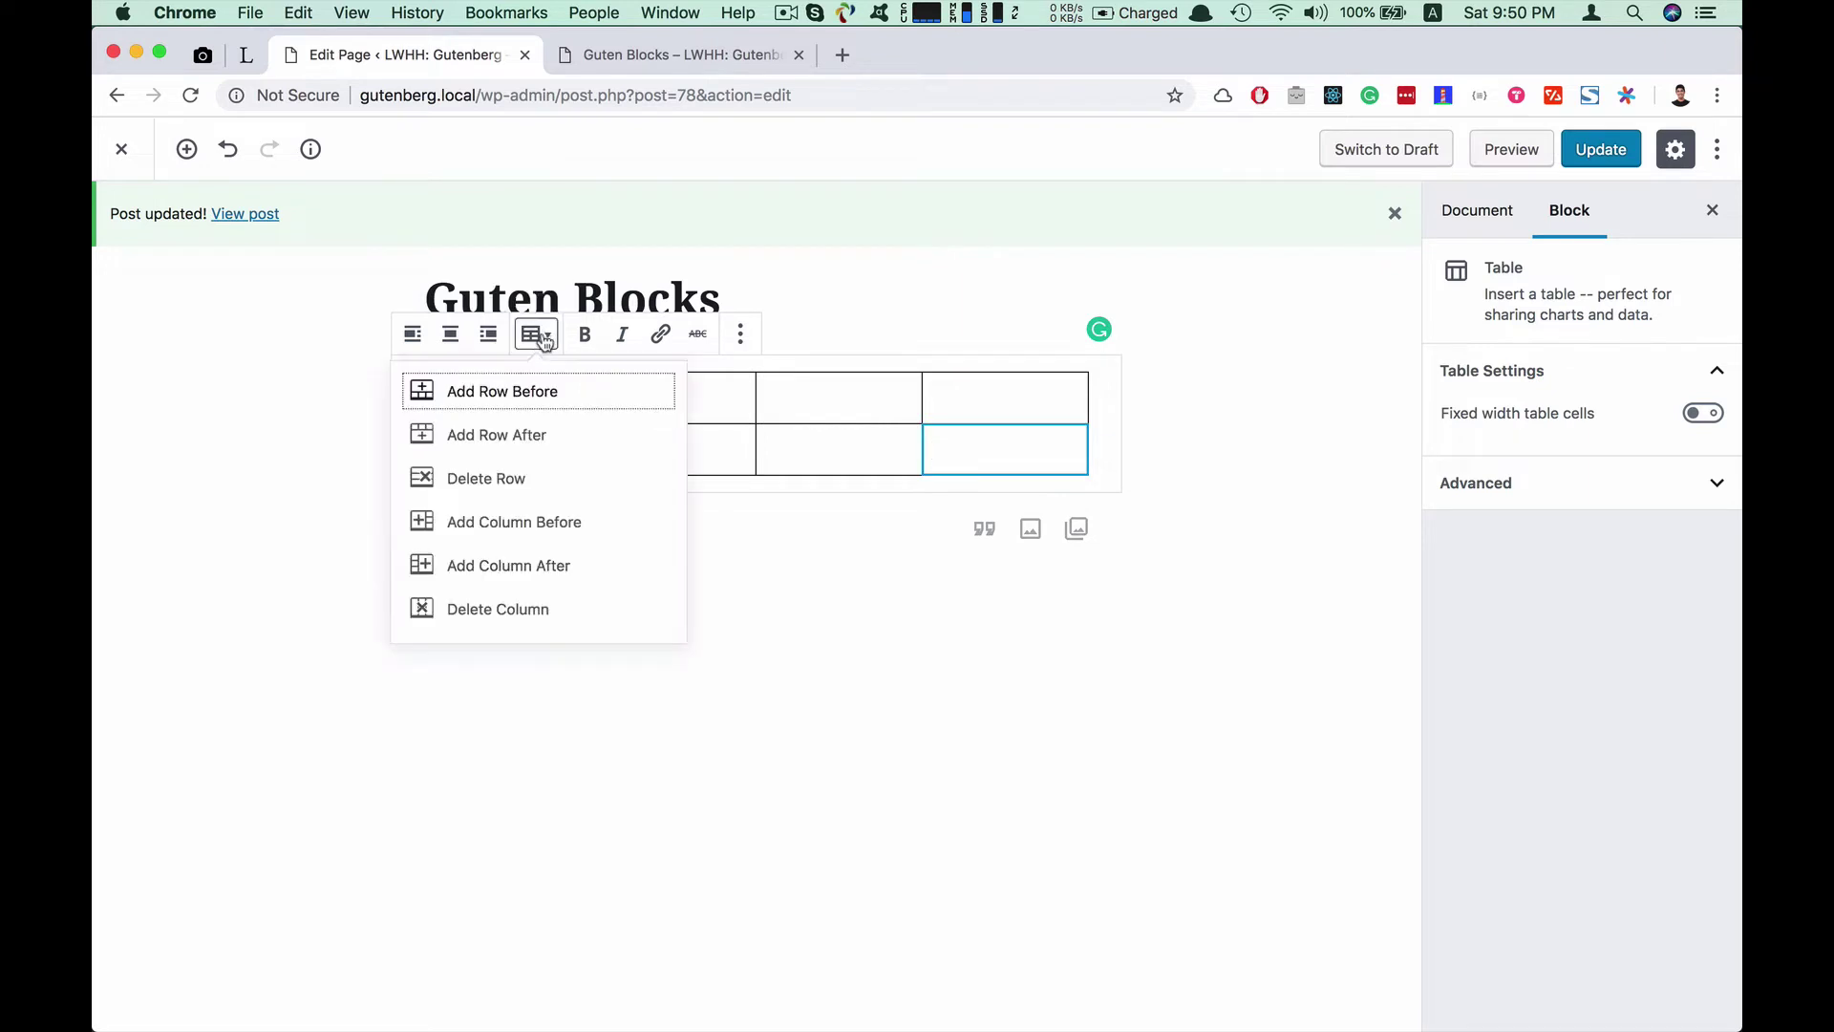
click(524, 434)
click(988, 497)
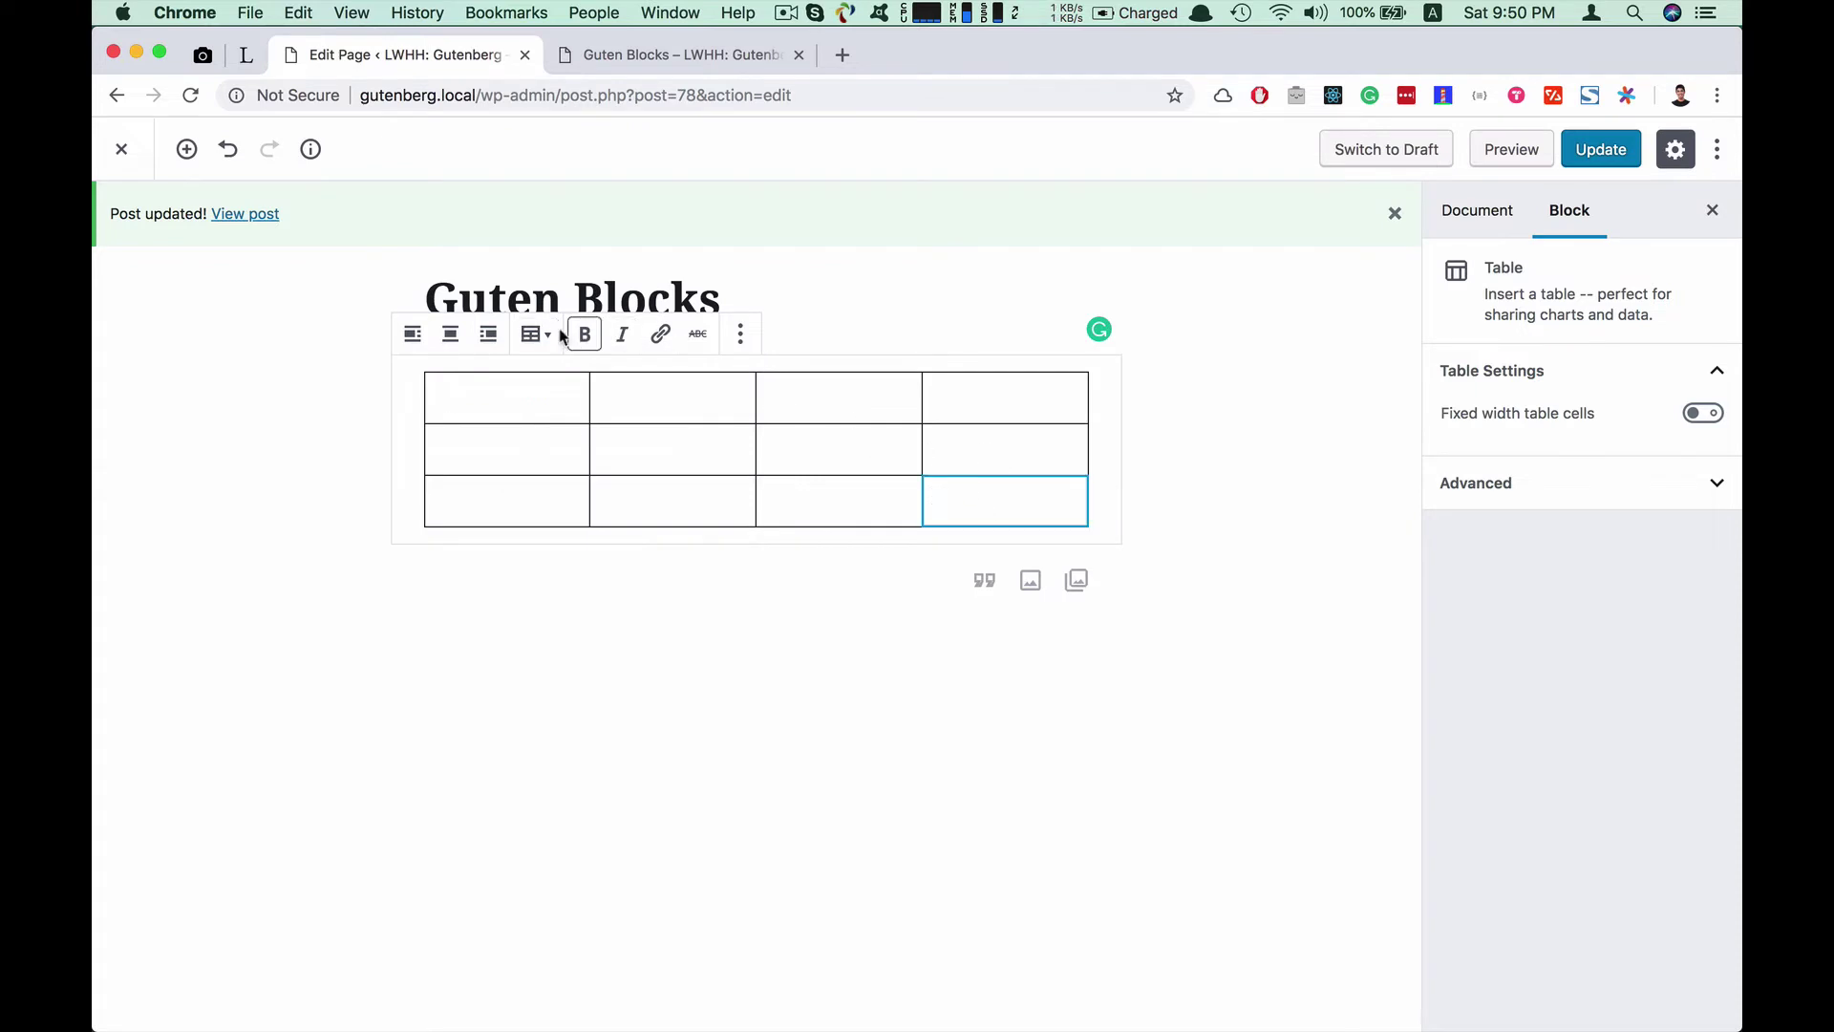
Add a row after the table's third row, select its last cell and delete that row again
click(535, 334)
click(557, 437)
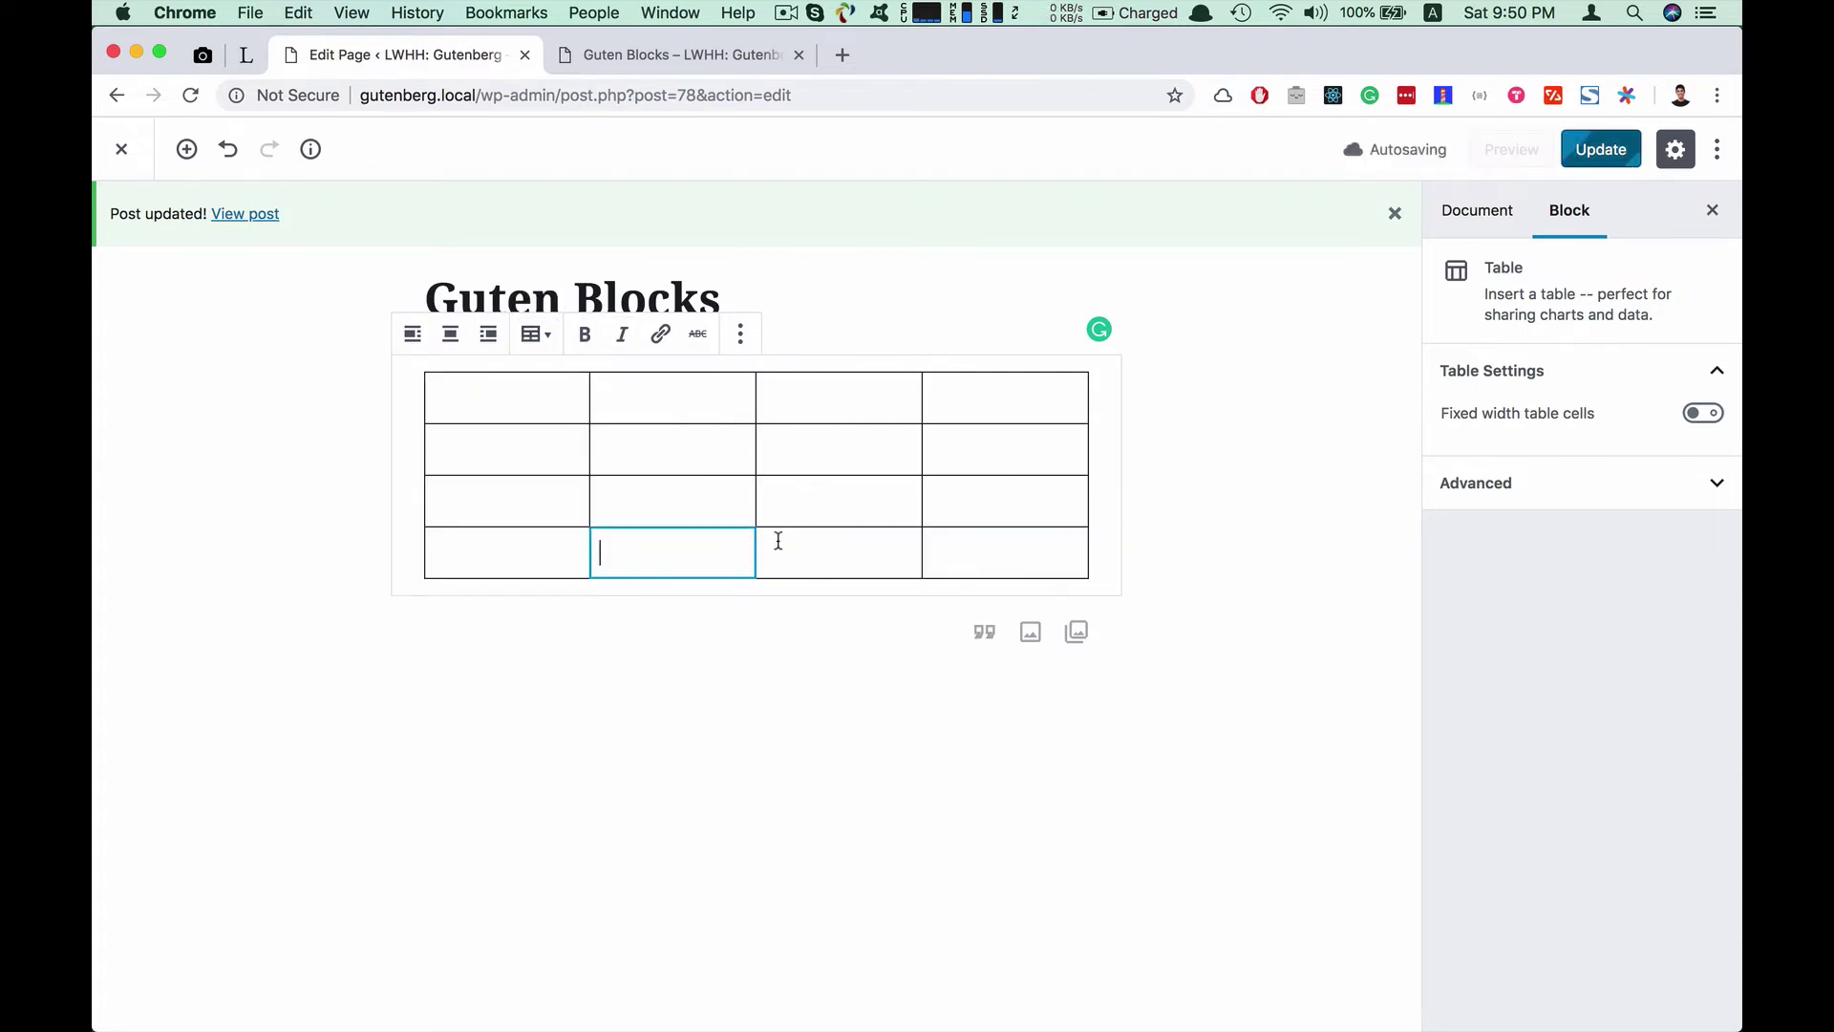
click(1005, 546)
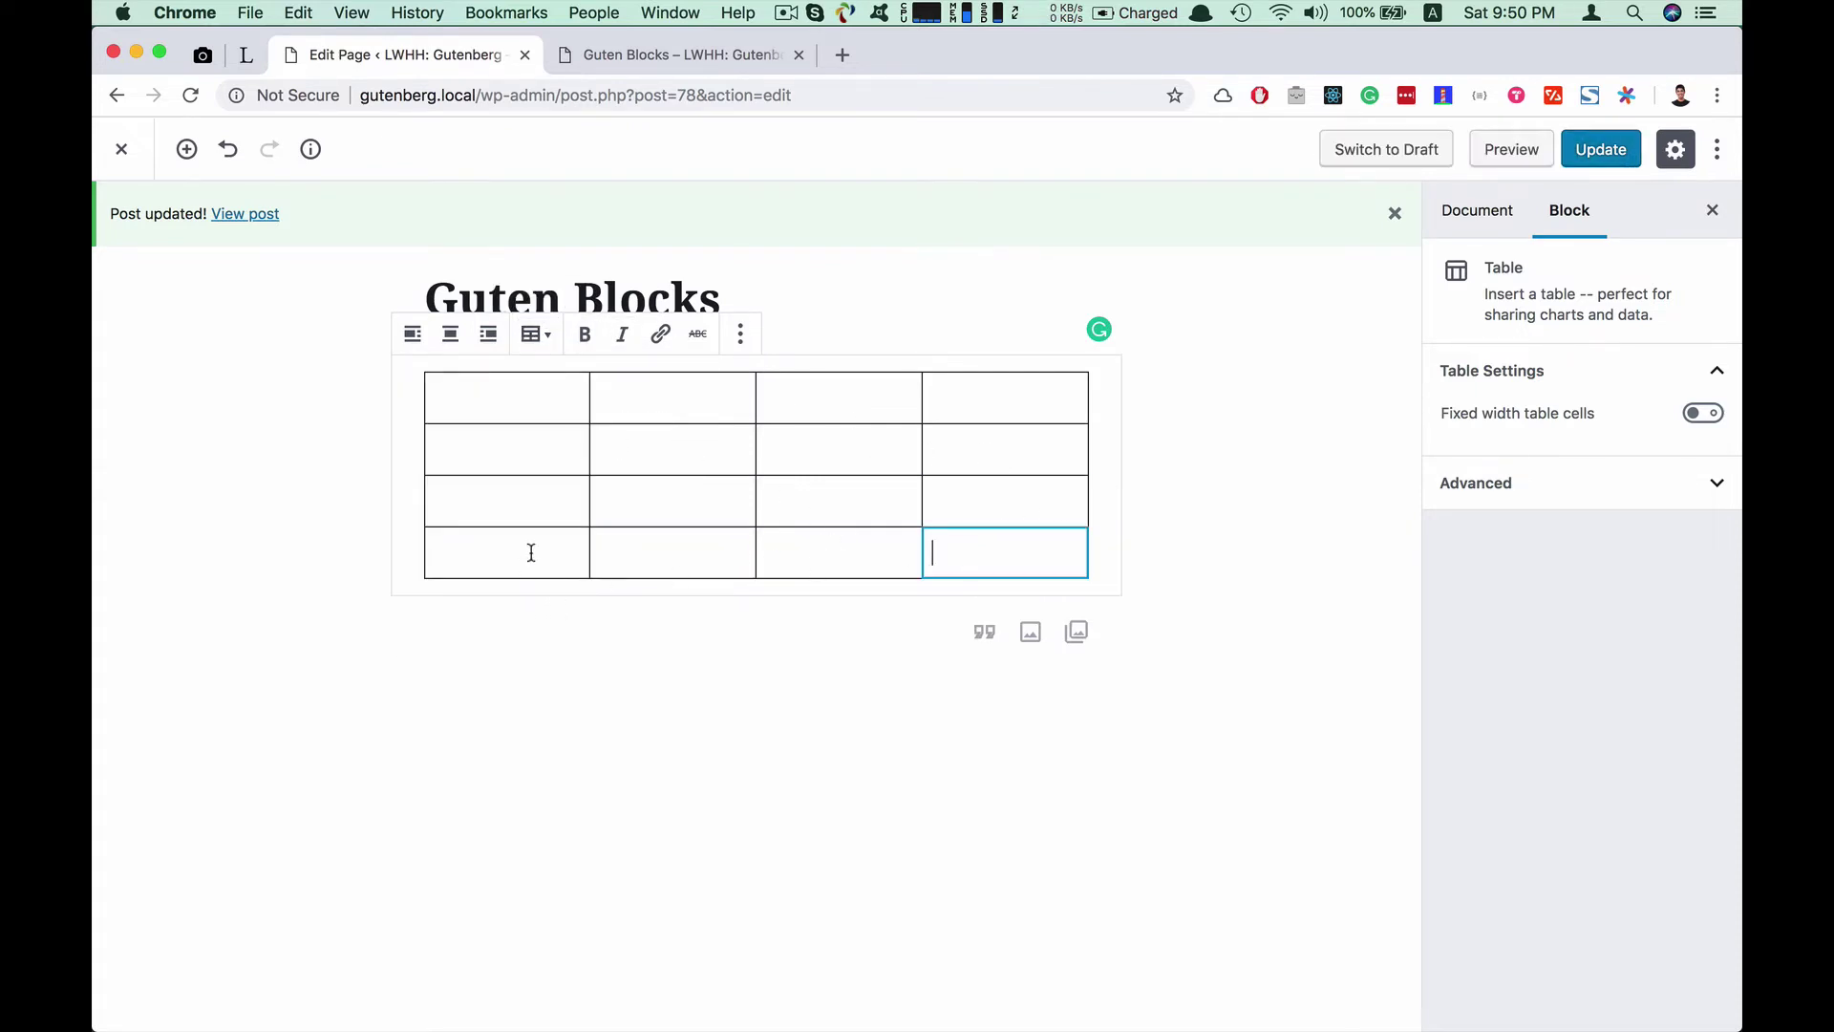
click(535, 334)
click(496, 488)
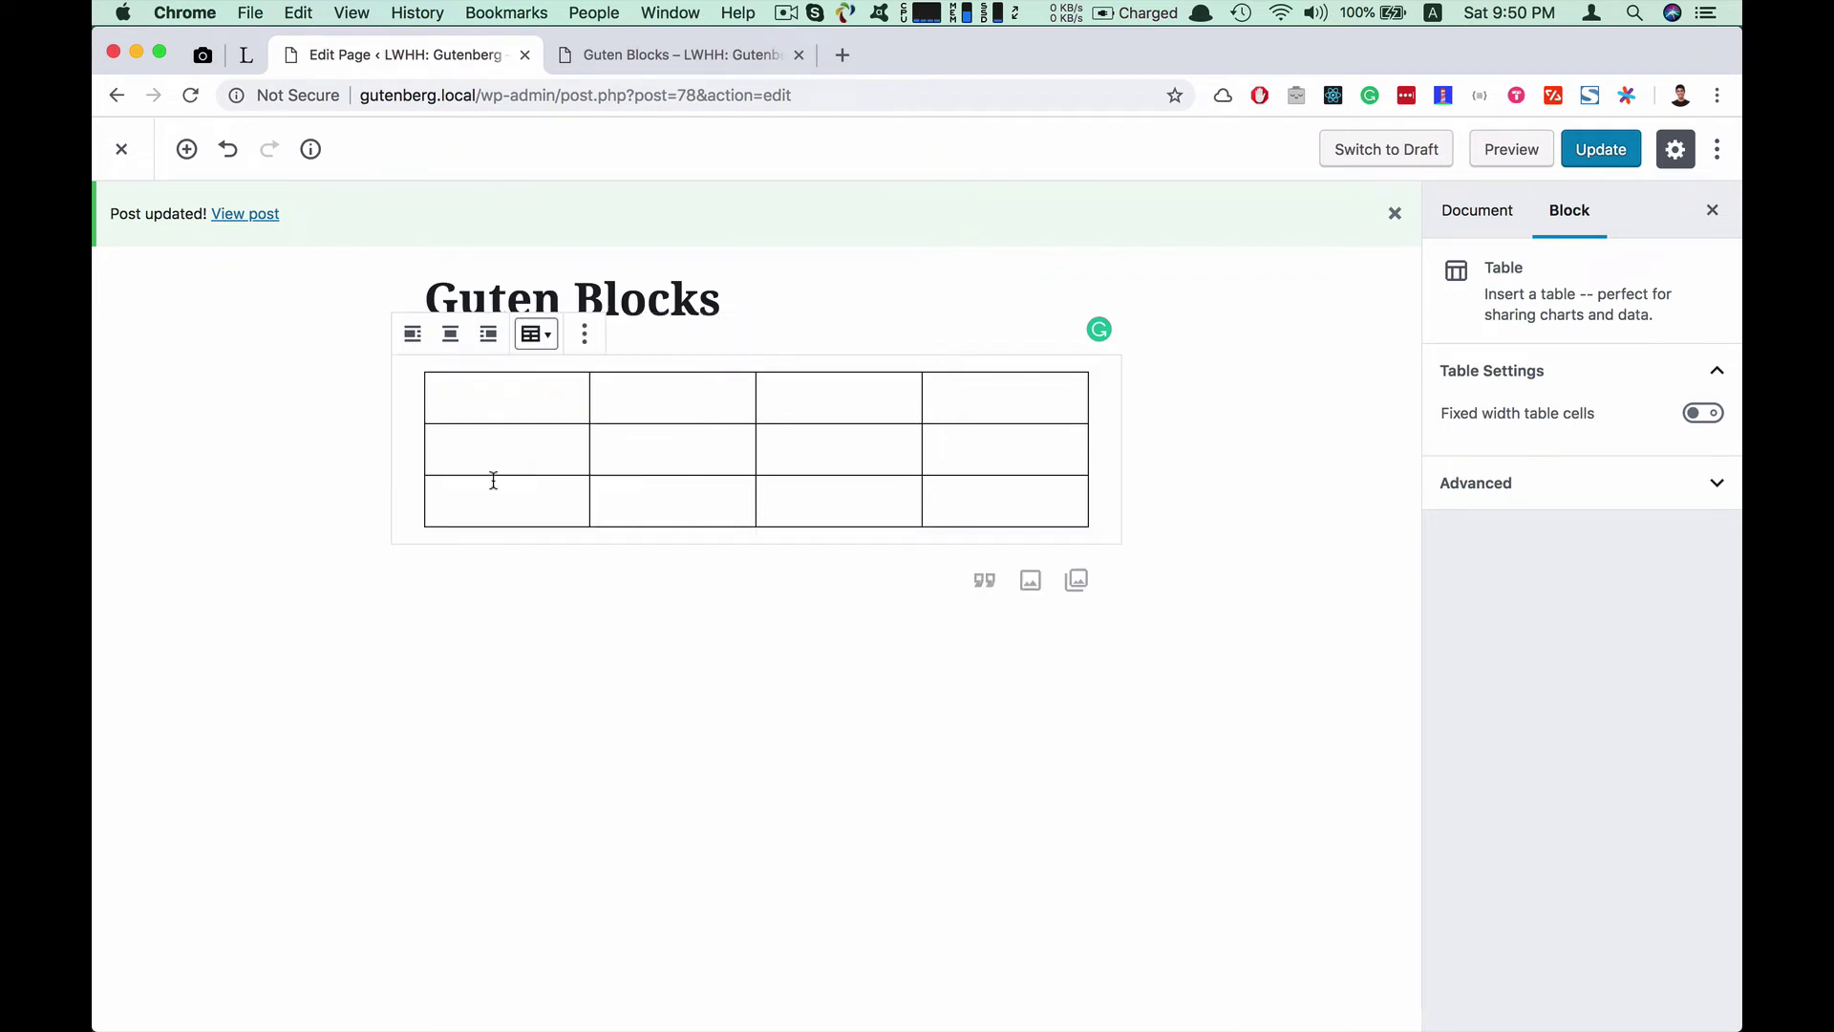
click(779, 488)
click(549, 417)
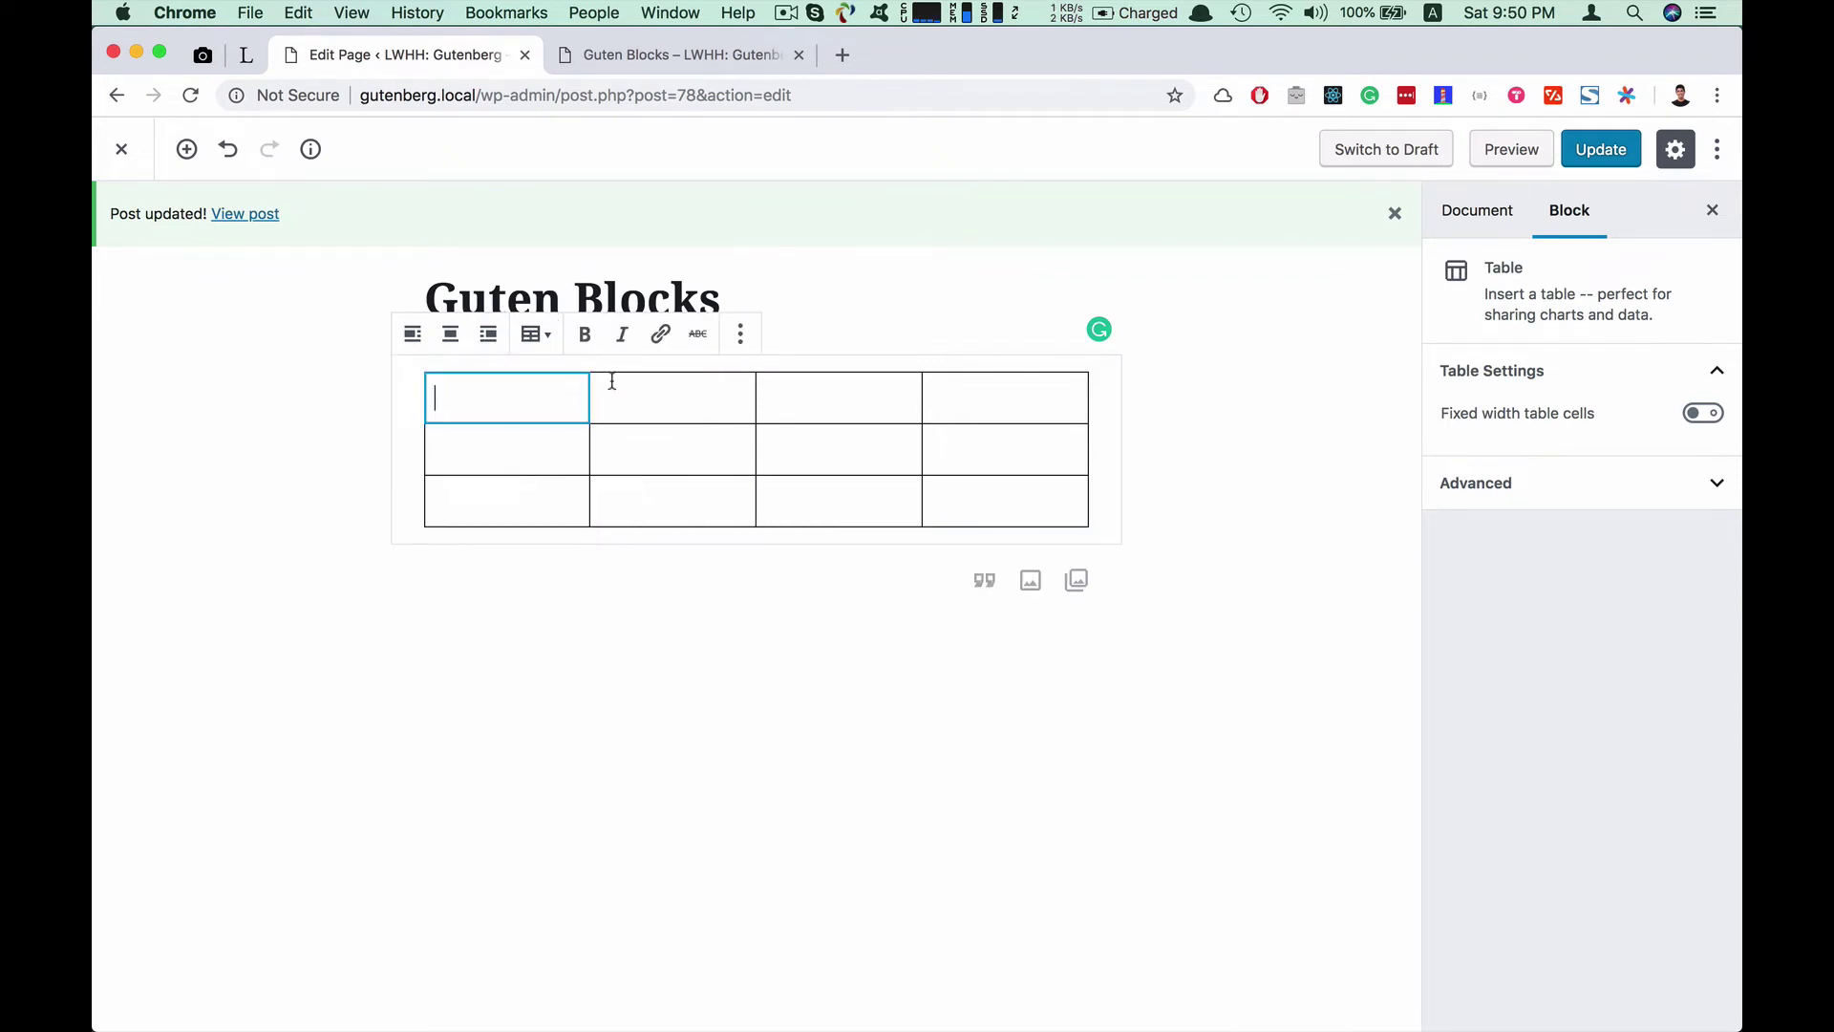
click(650, 436)
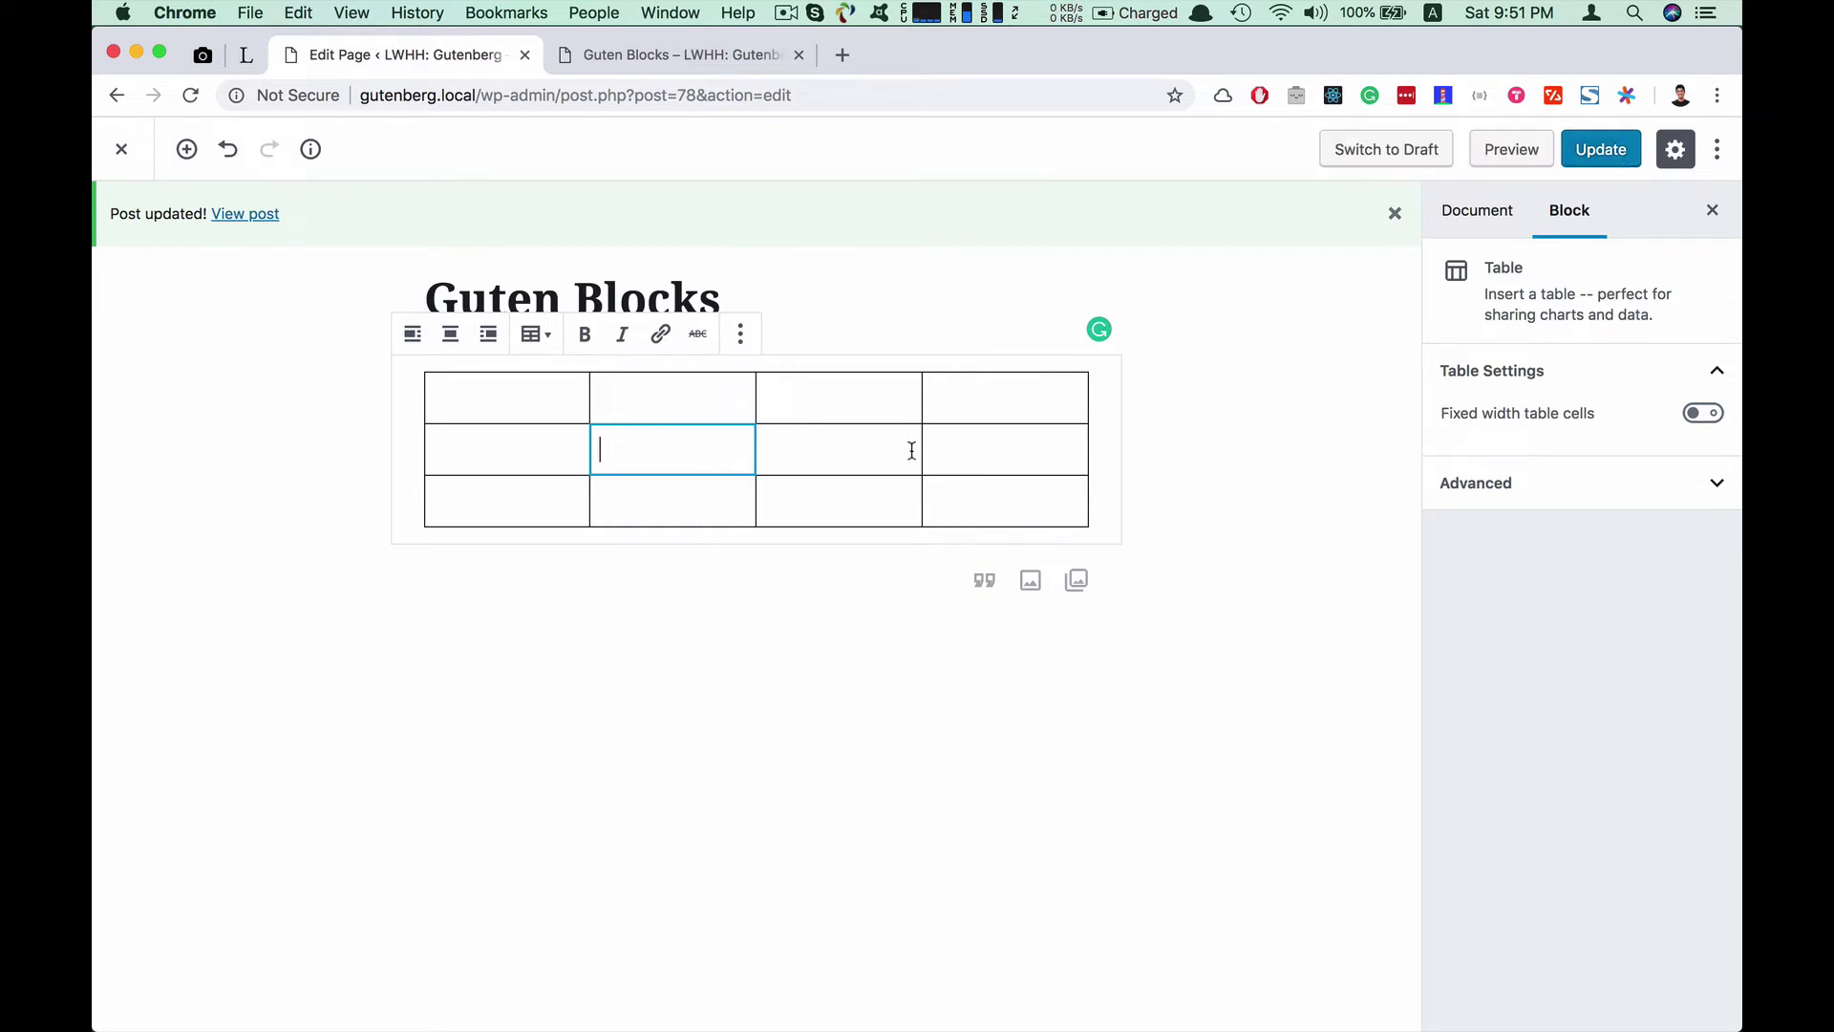
Switch fixed width table cells on and back off, and remove the Table block
click(1710, 414)
click(1709, 413)
click(745, 340)
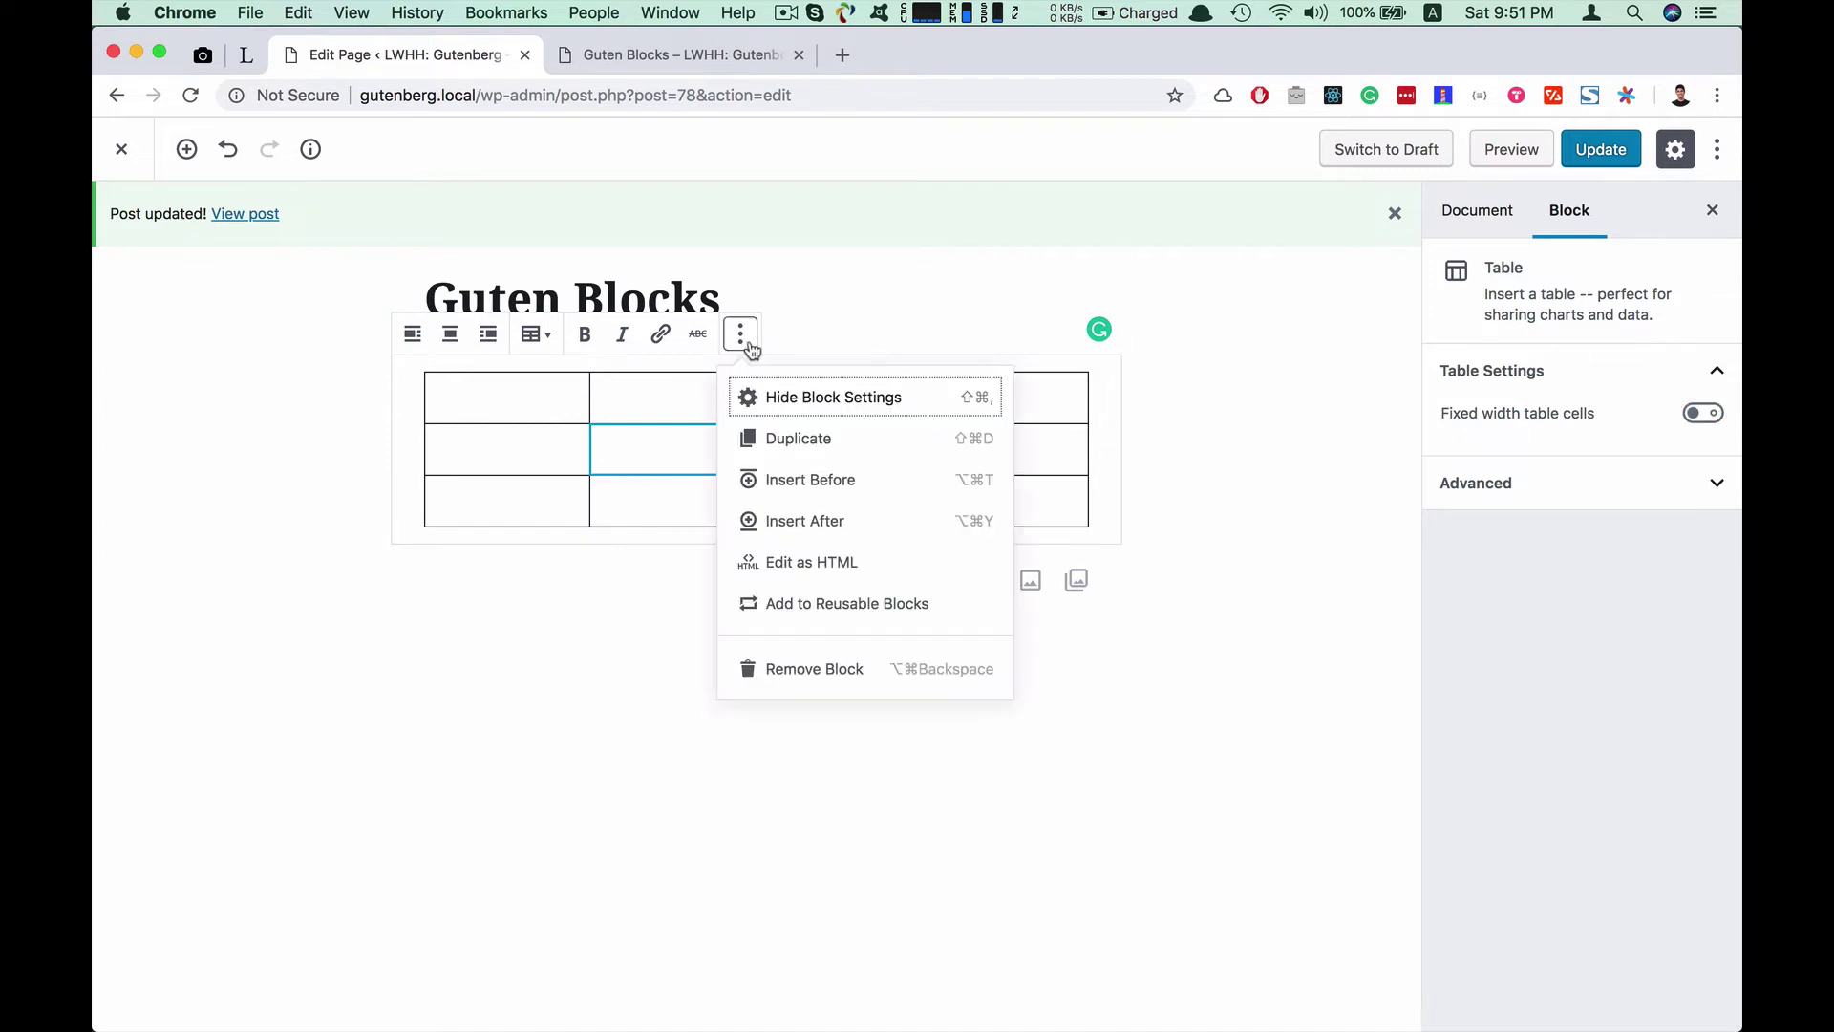
click(818, 665)
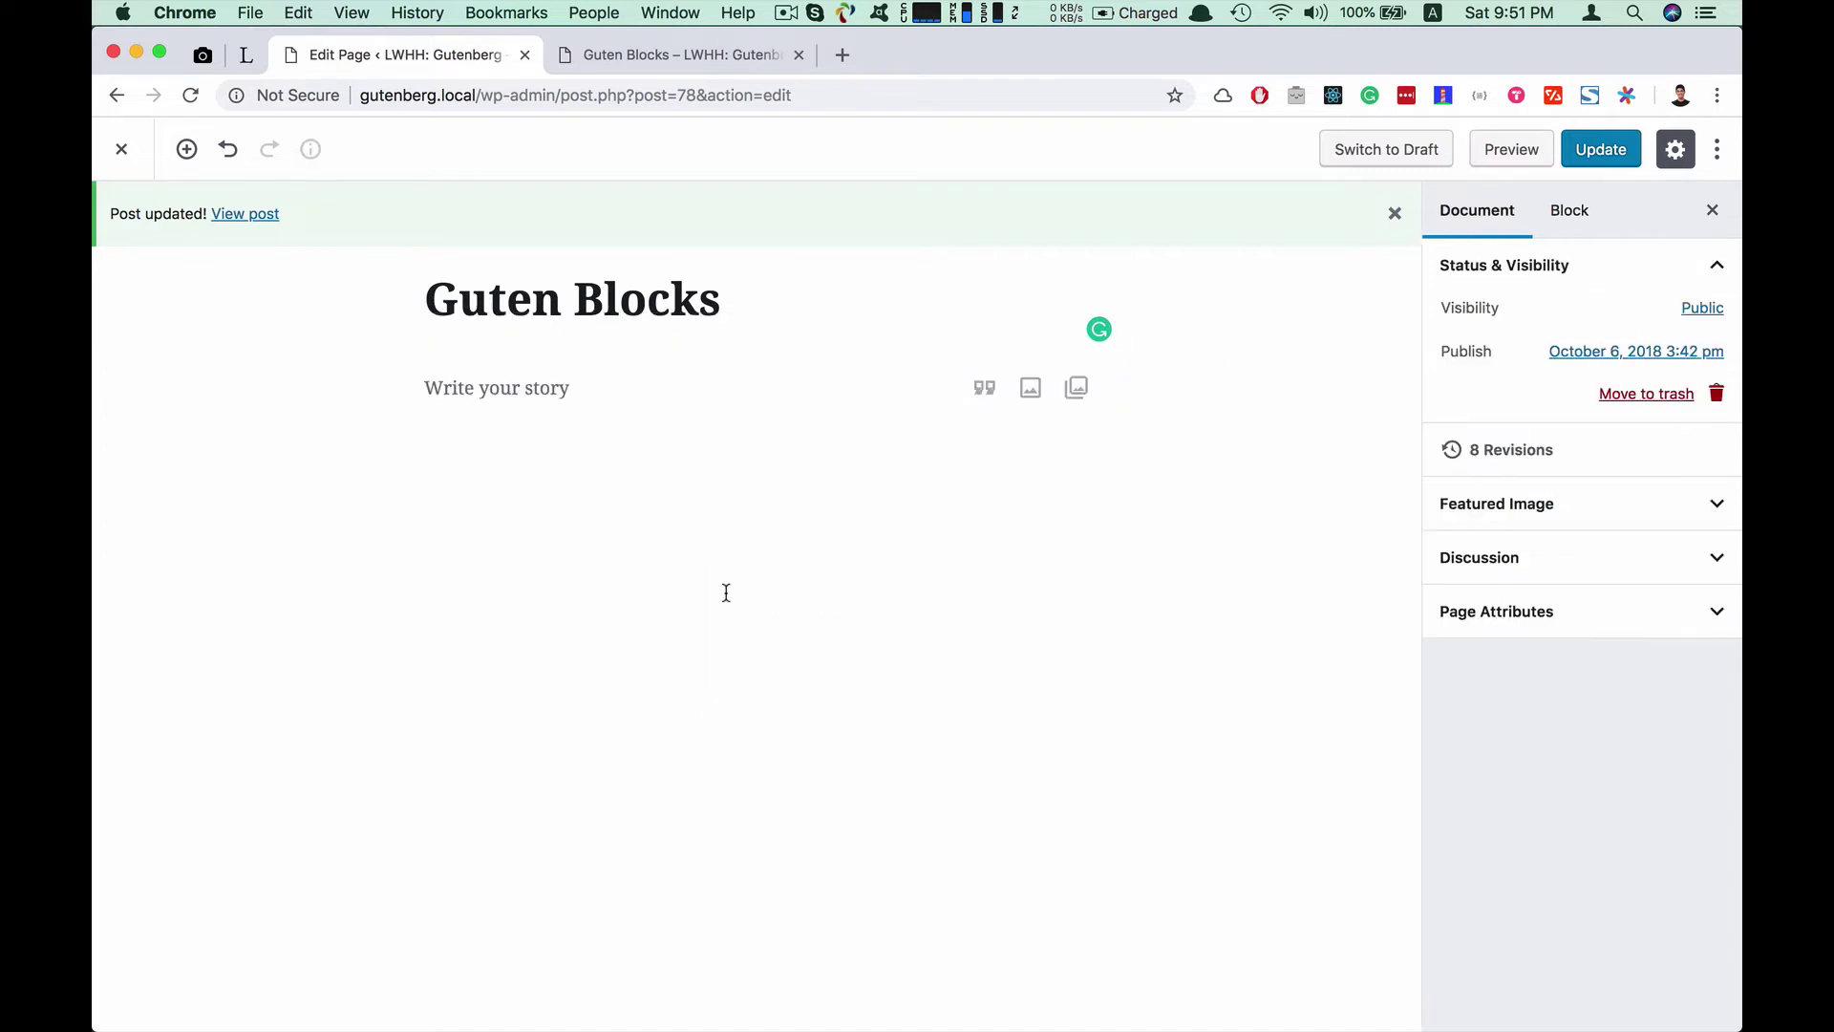
Insert a Code block from the formatting blocks into the empty page body
click(496, 397)
click(372, 386)
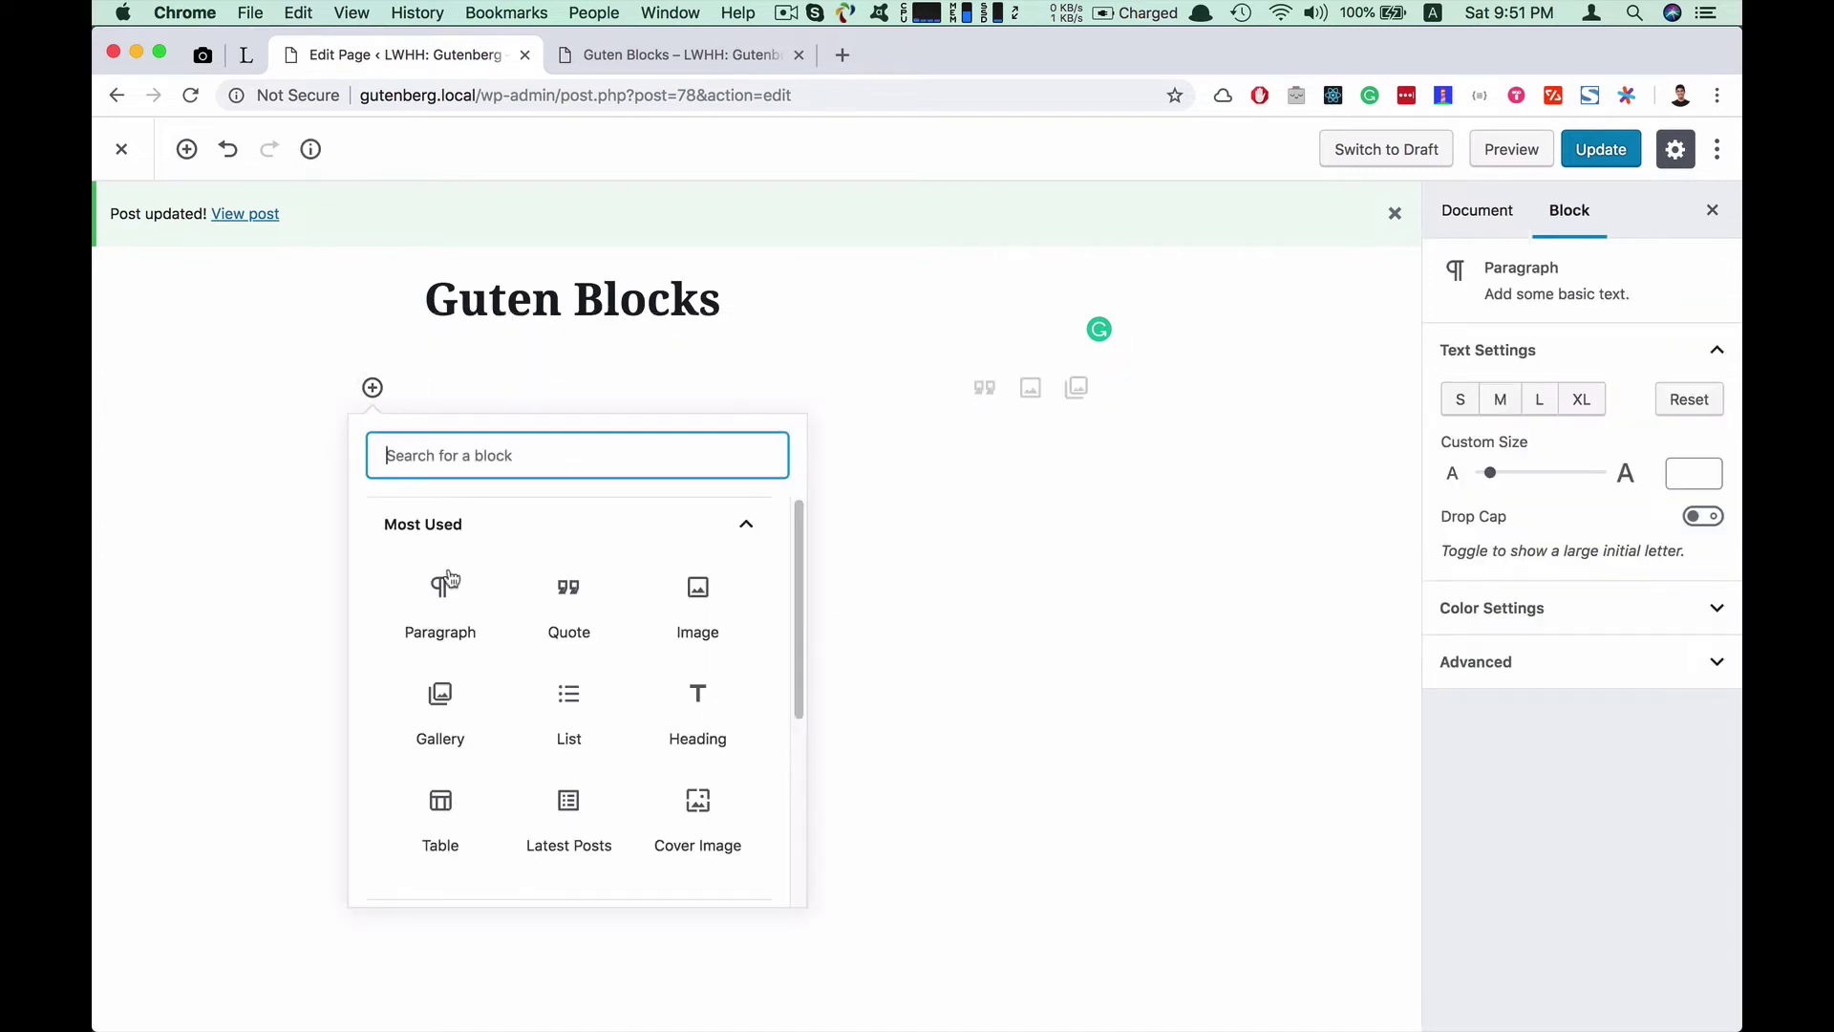
click(754, 529)
click(767, 684)
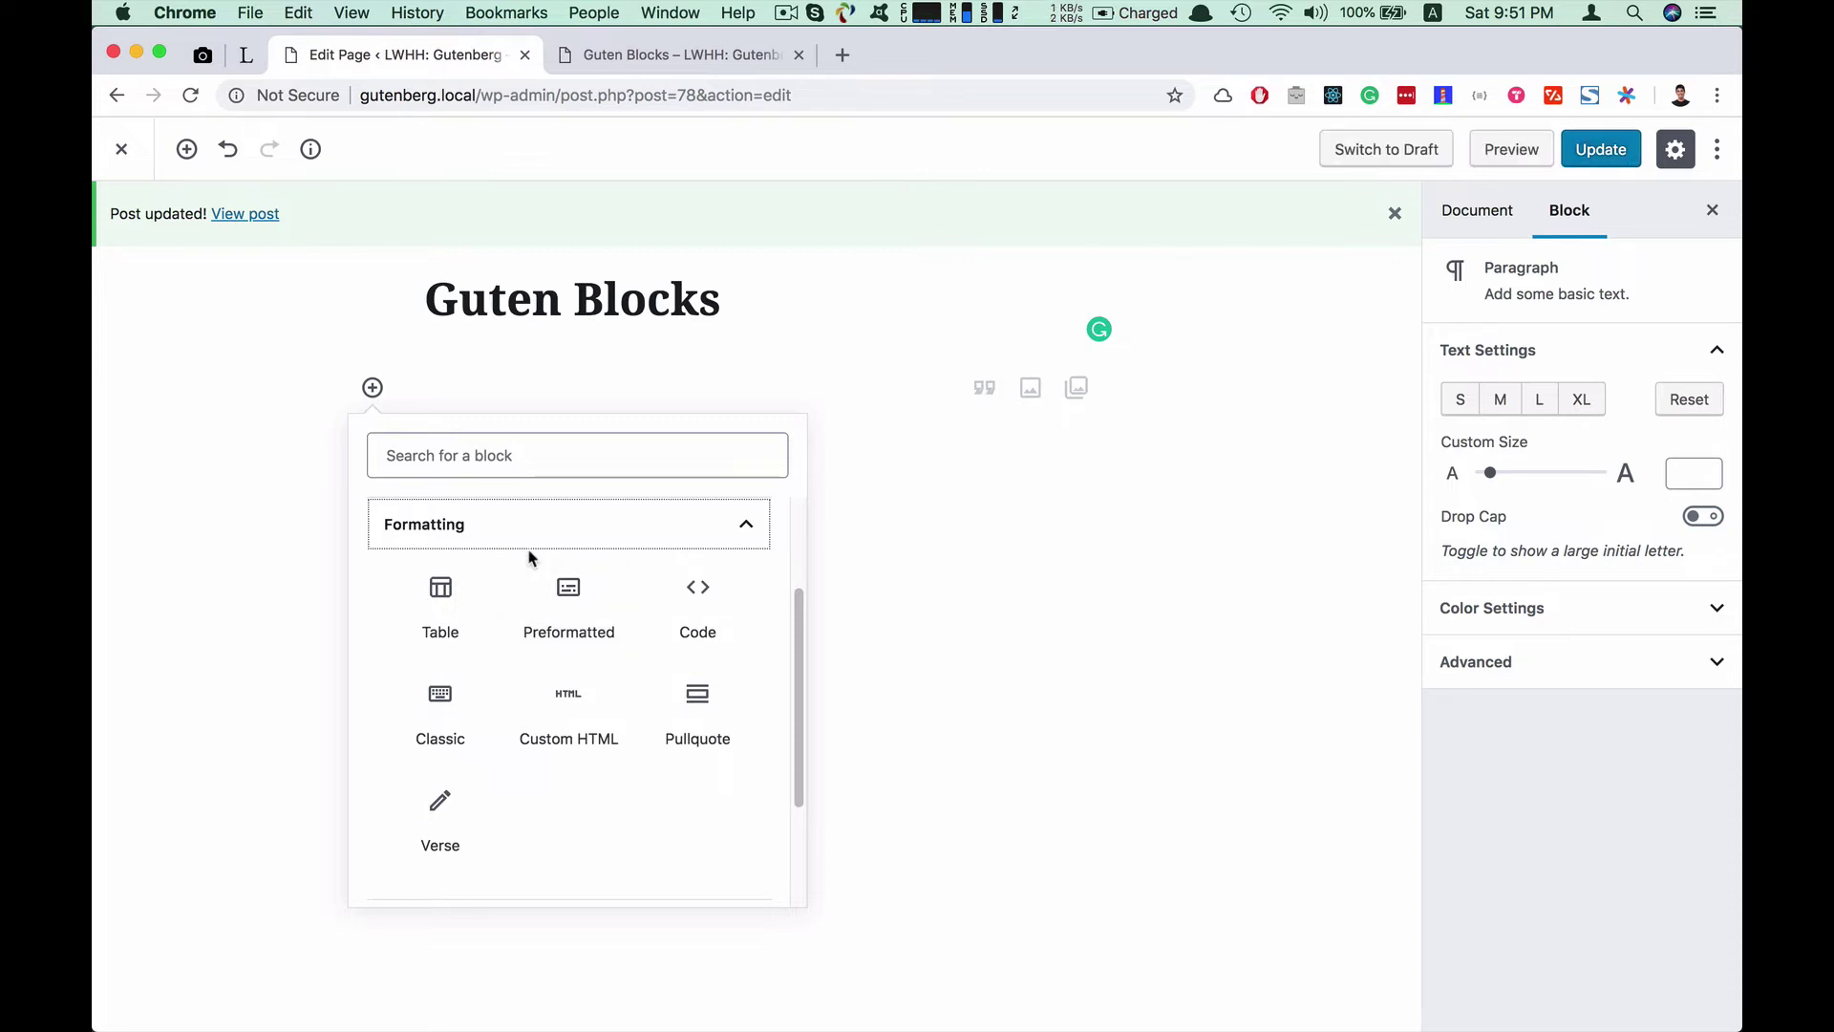
click(702, 619)
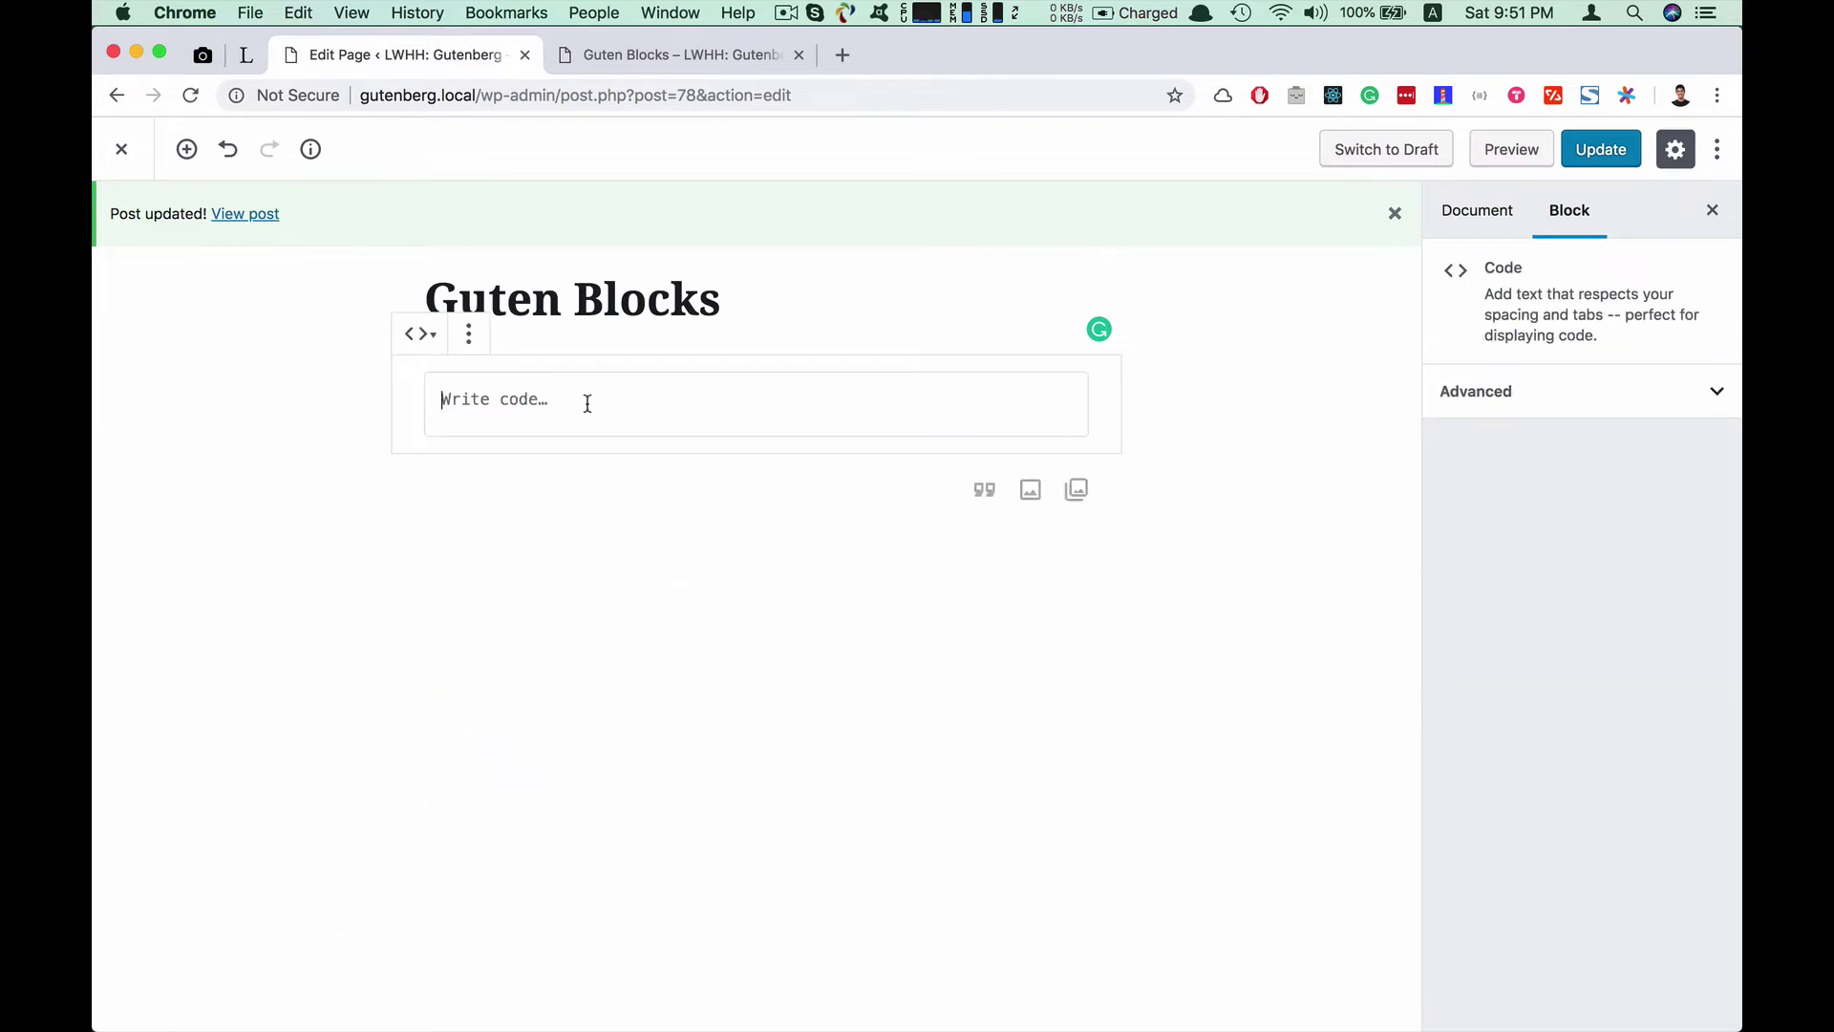
Enter <h1>Hello World</h1> in the Code block and update the page
text(<h1>Hello World)
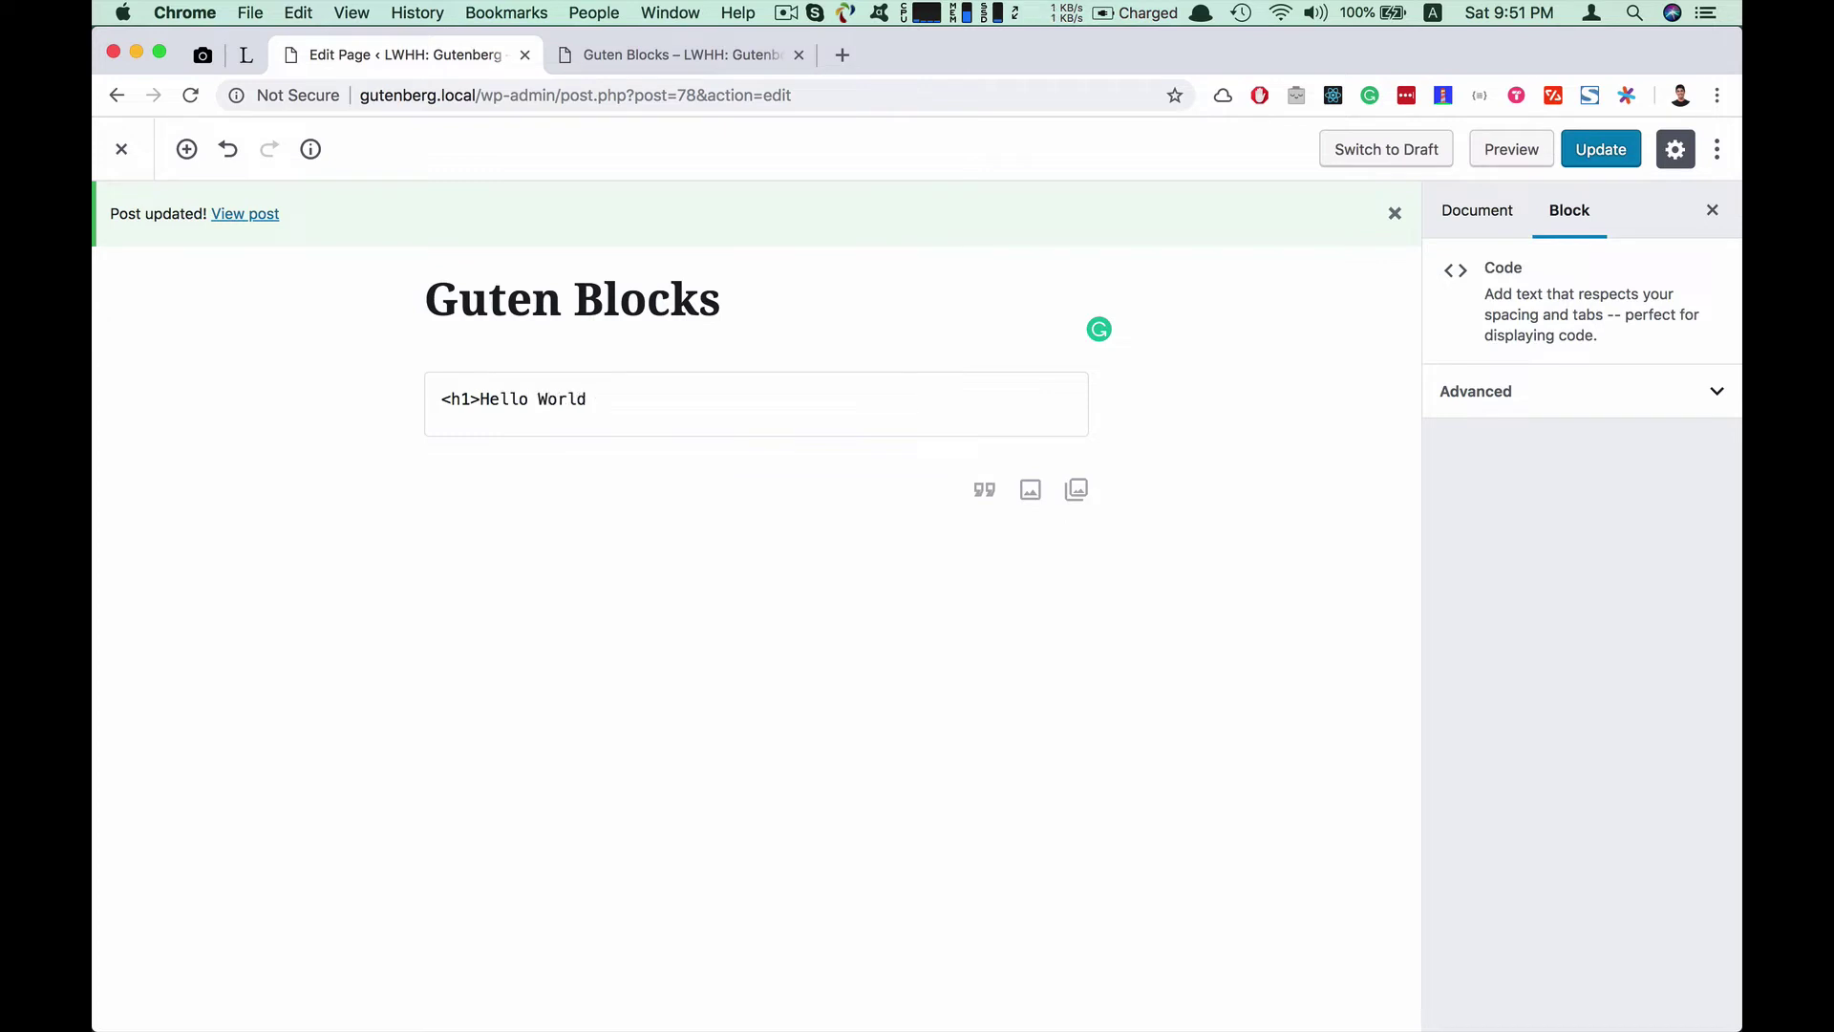
text(</h1>)
click(1578, 149)
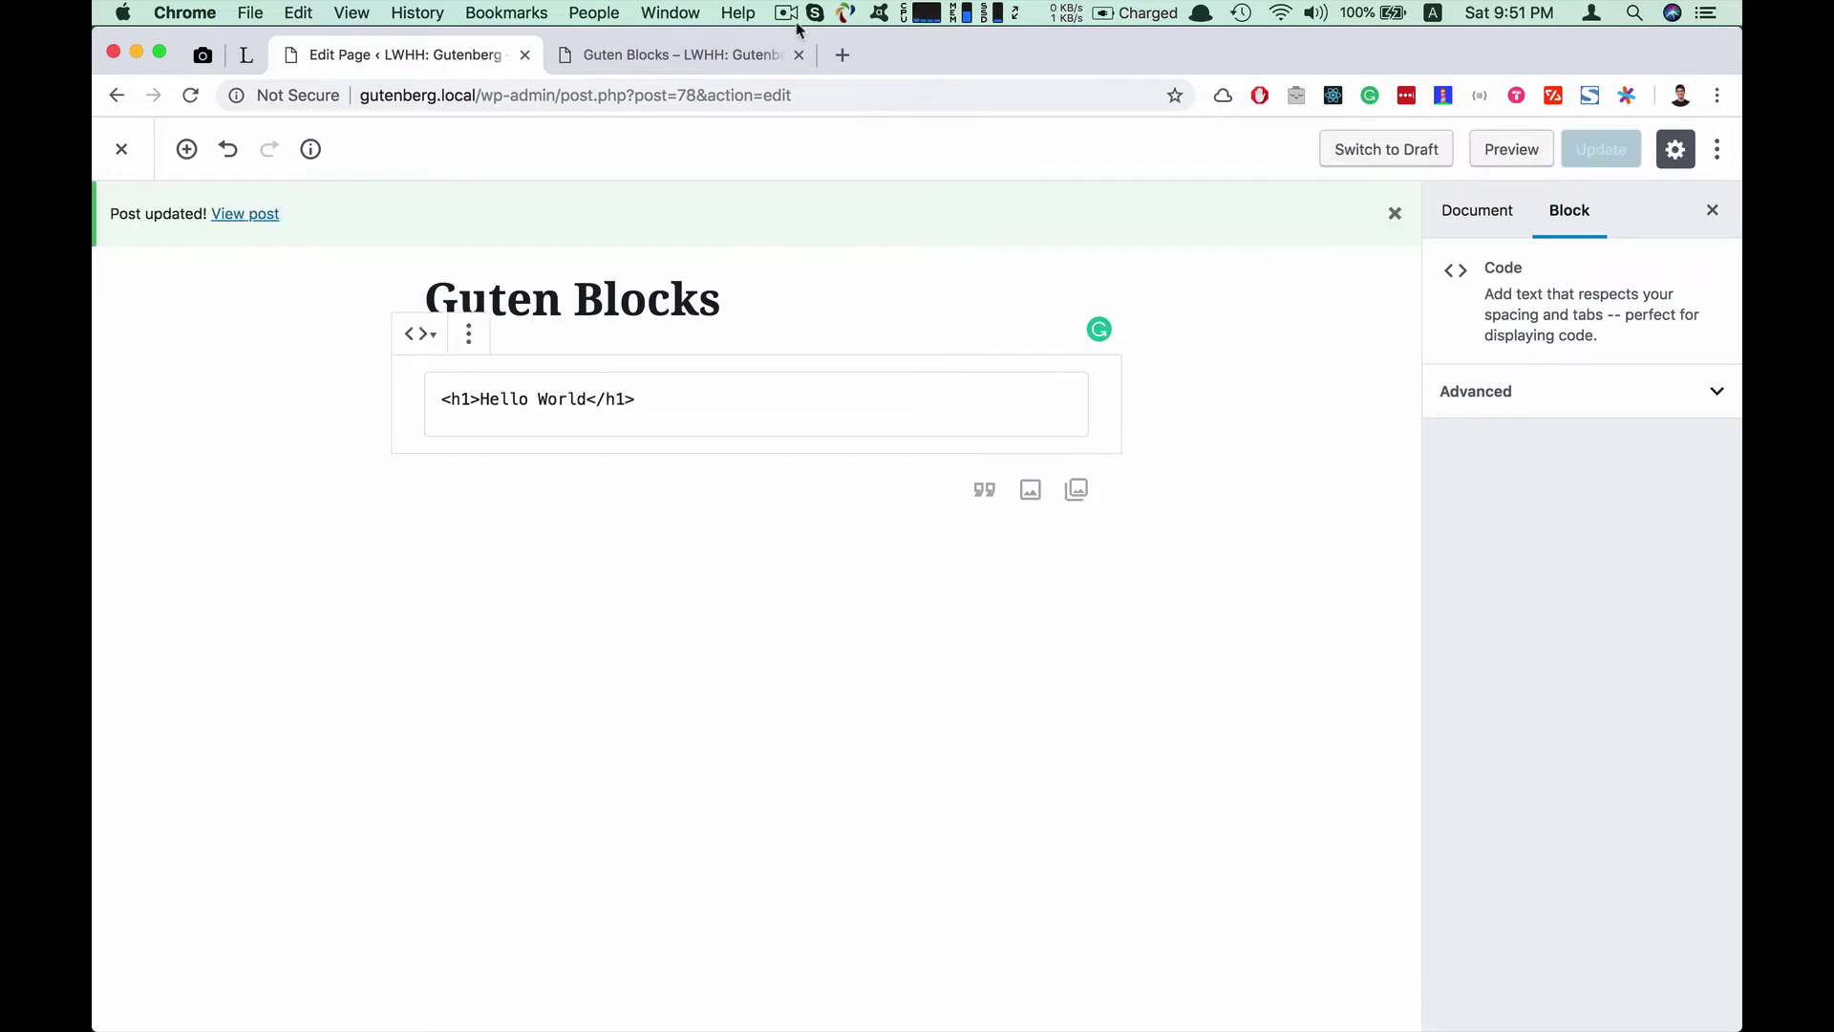
Reload the published Guten Blocks page and compare how the code is displayed with the Code block in the editor
click(733, 58)
click(189, 93)
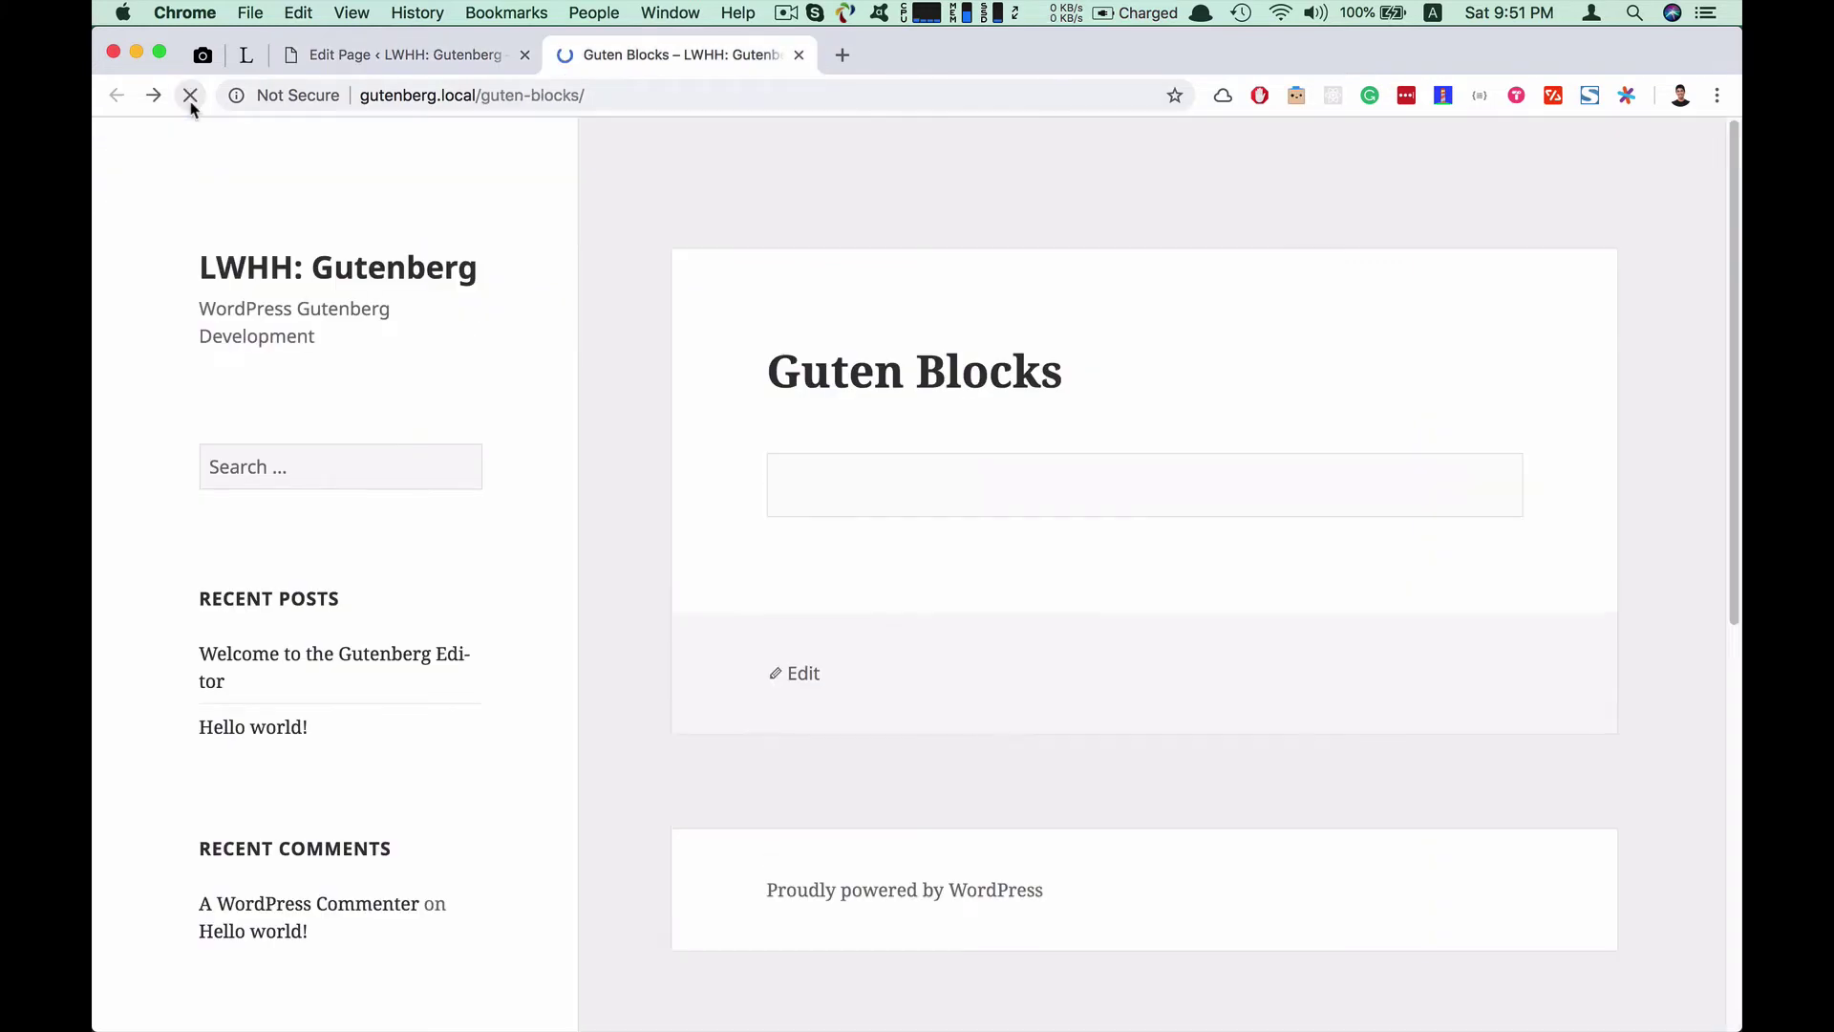
mouse_move(789, 492)
mouse_down()
mouse_move(1076, 487)
mouse_move(781, 485)
mouse_up()
click(1068, 479)
click(960, 514)
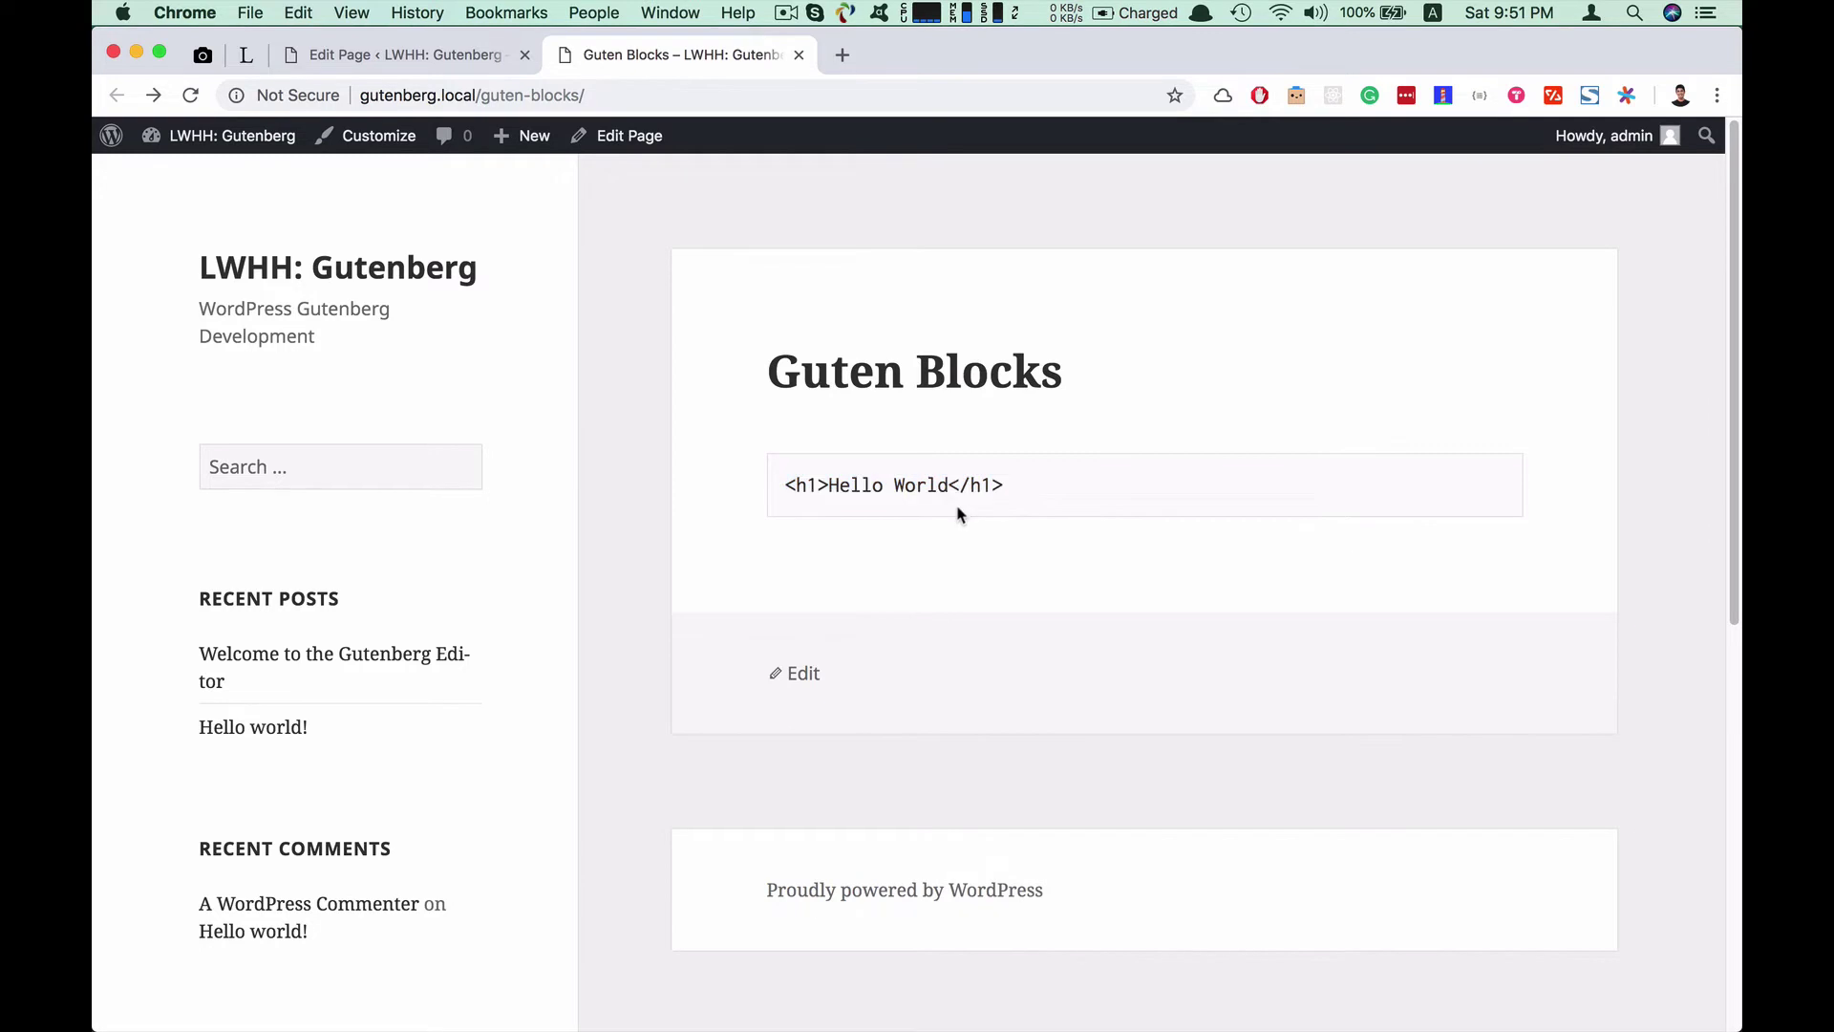
click(411, 55)
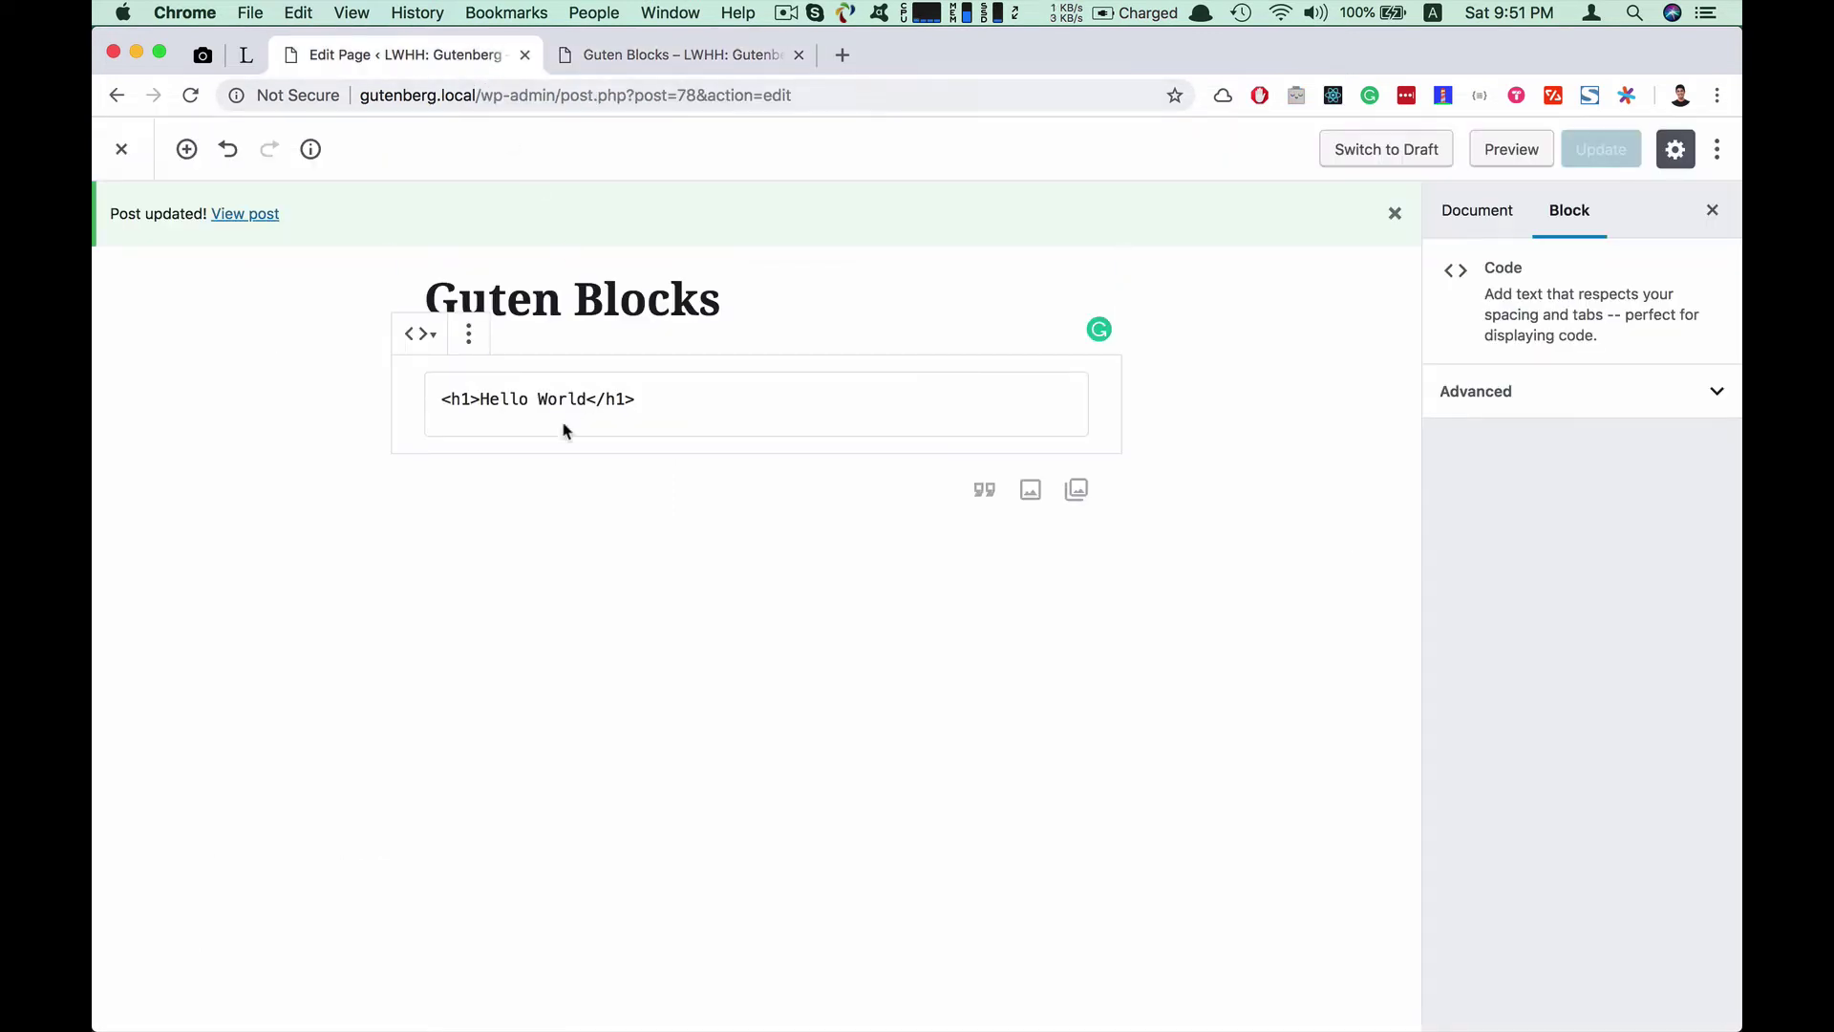
click(675, 55)
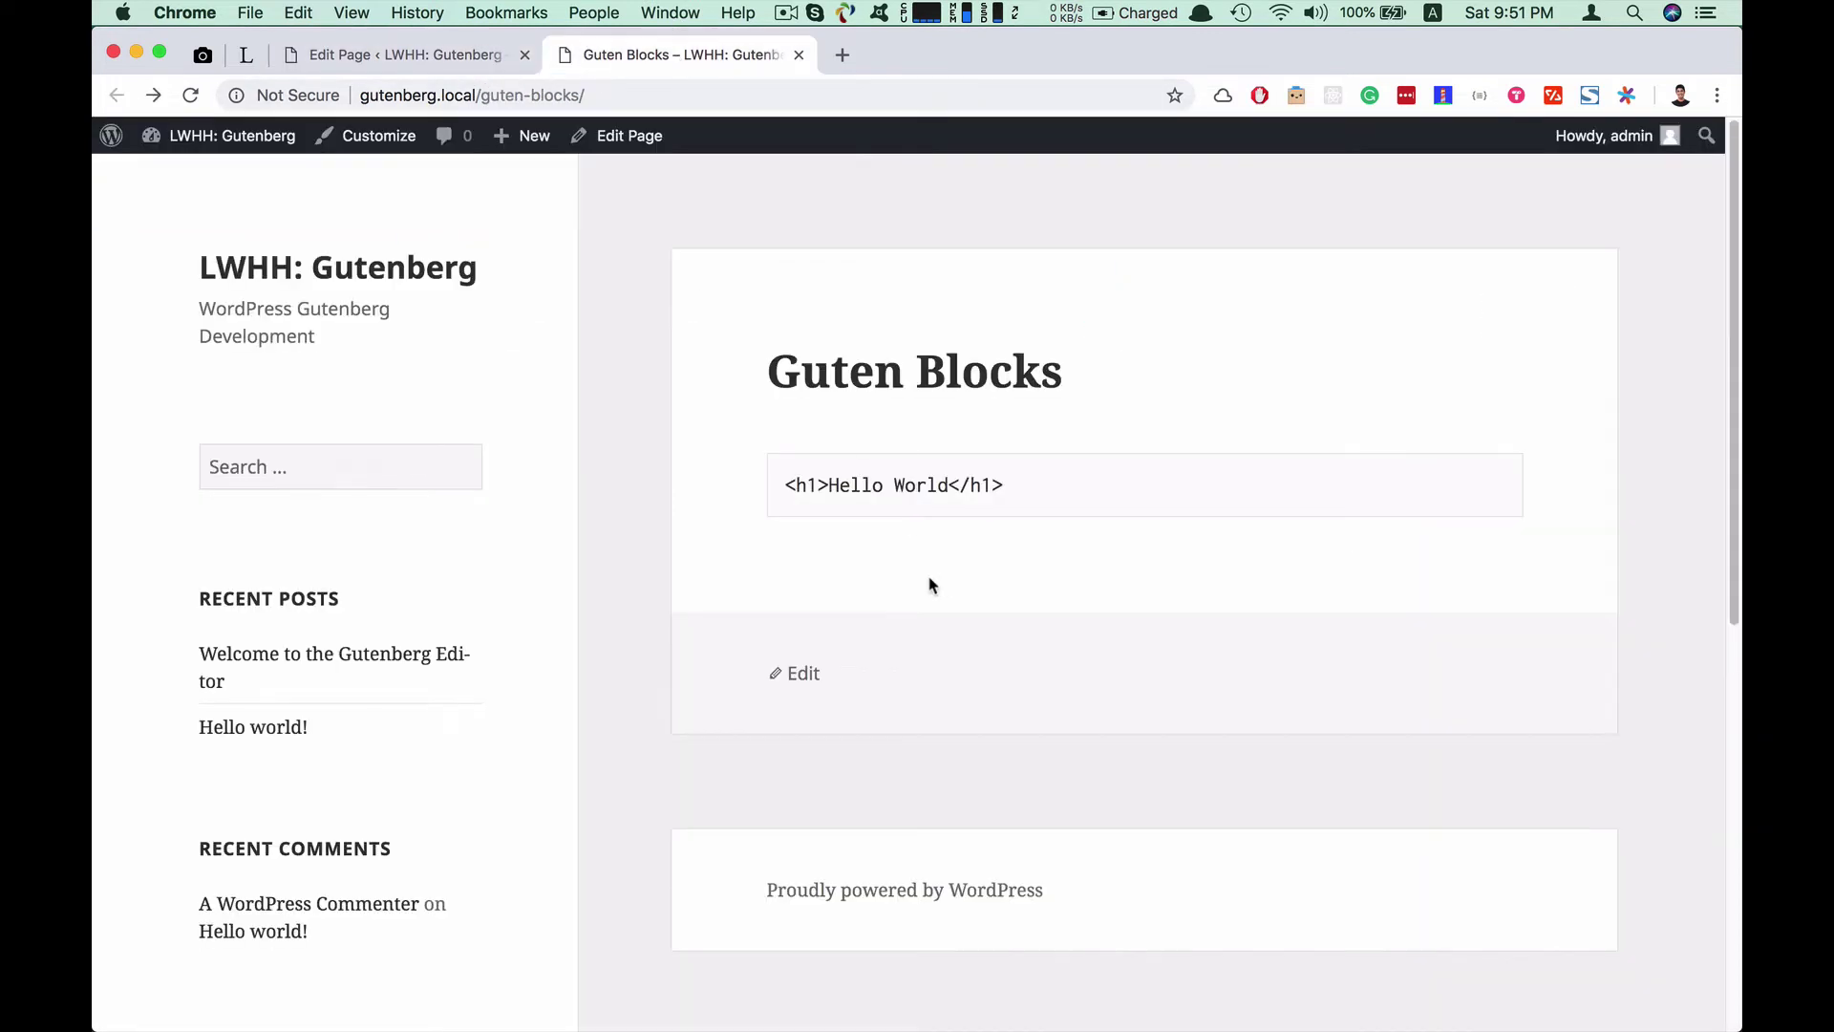
click(421, 56)
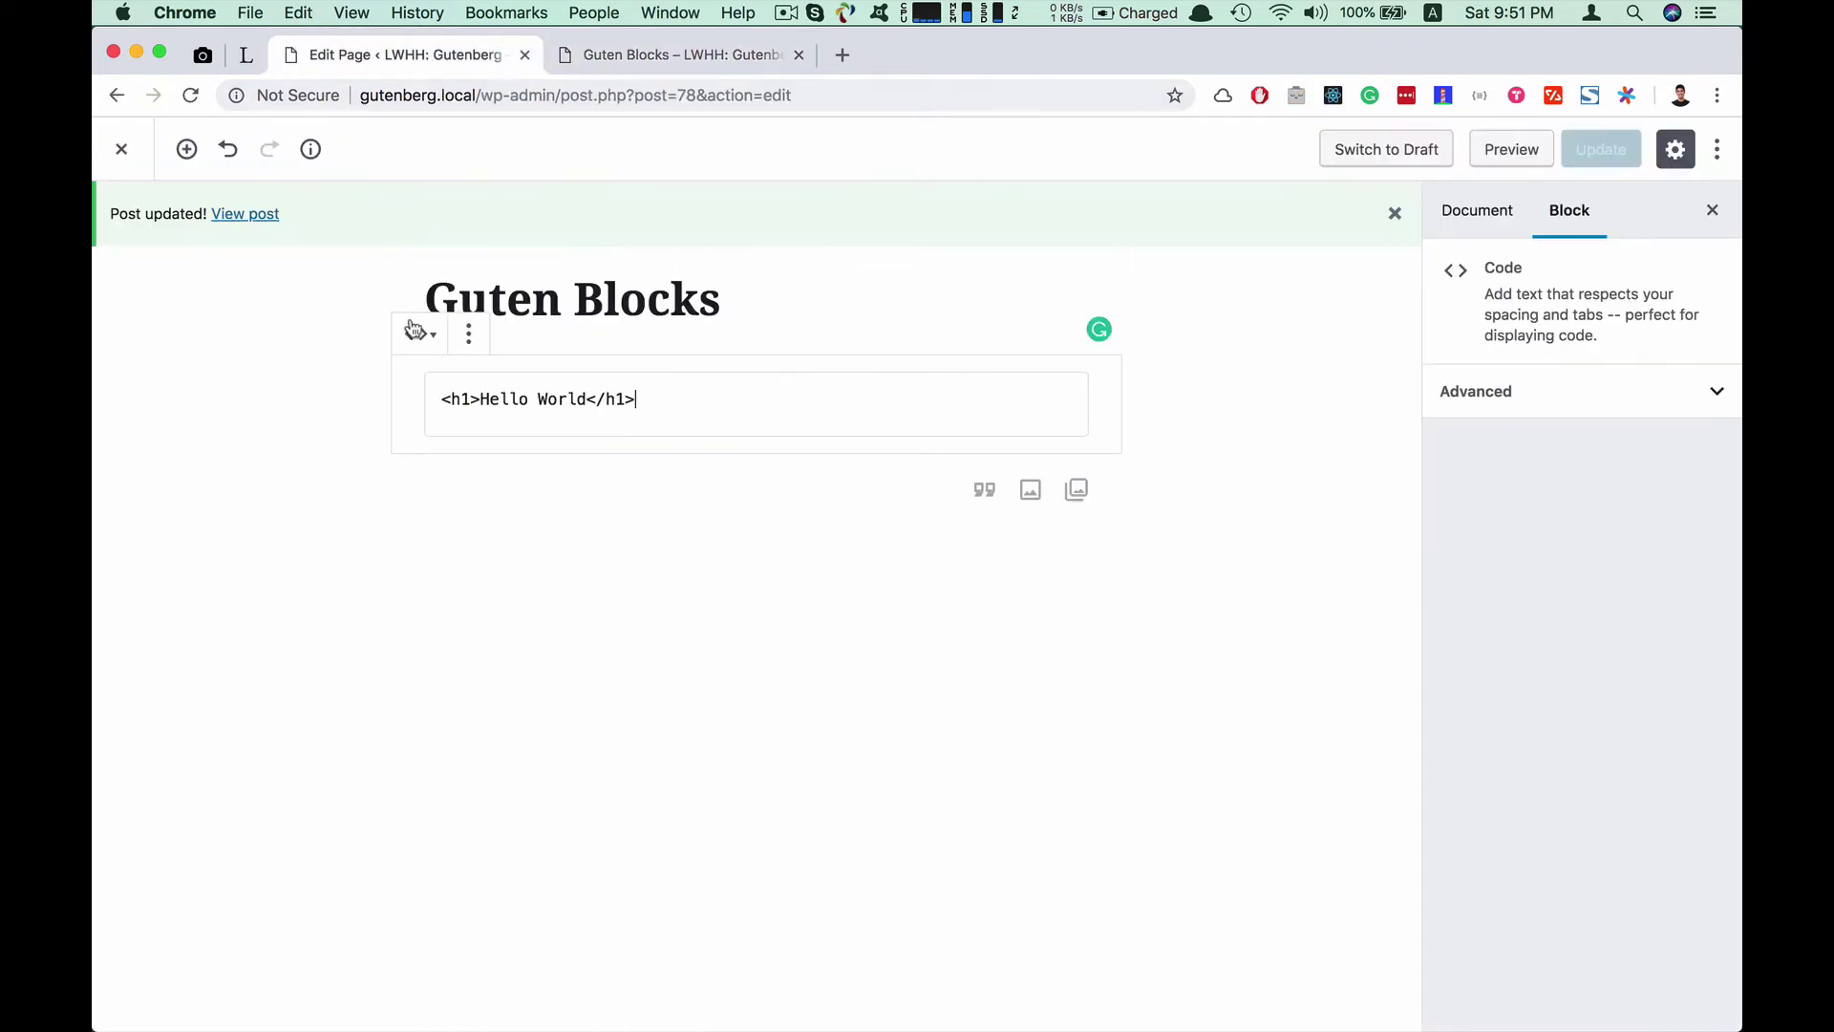
Check the Code block's transform options and remove the block
click(469, 335)
click(418, 333)
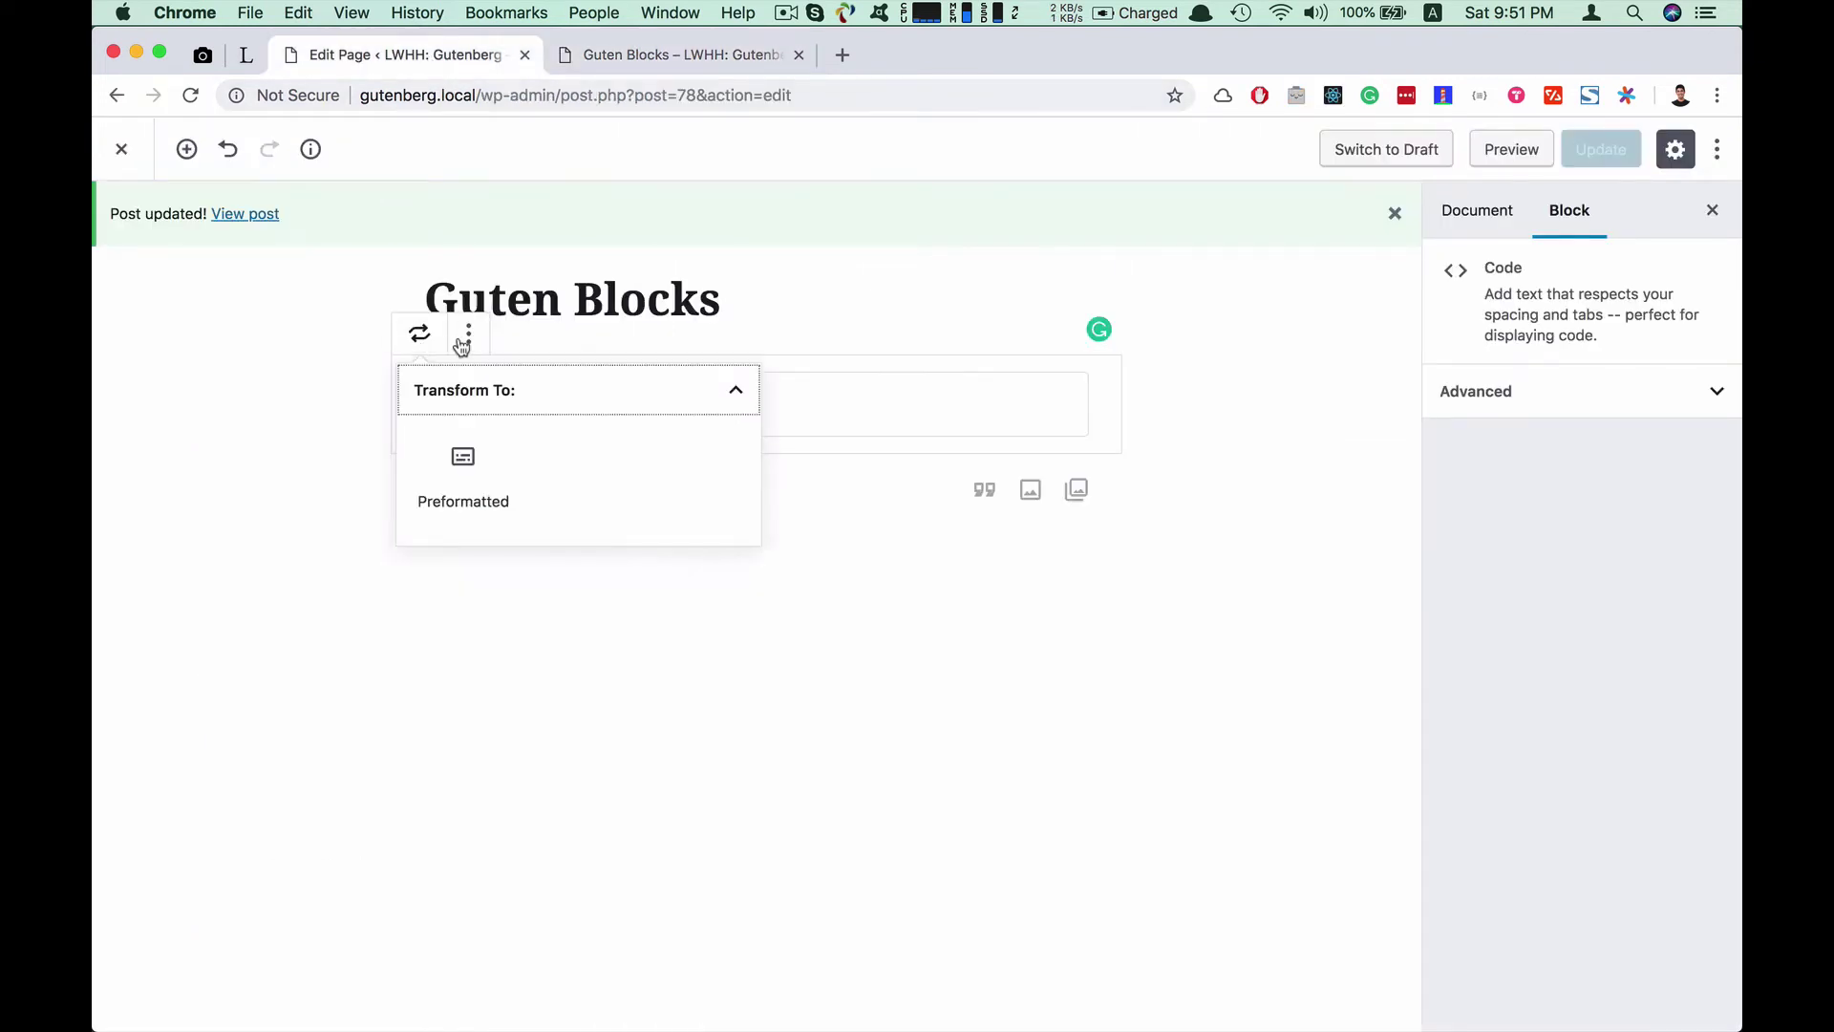
click(552, 332)
key(Down)
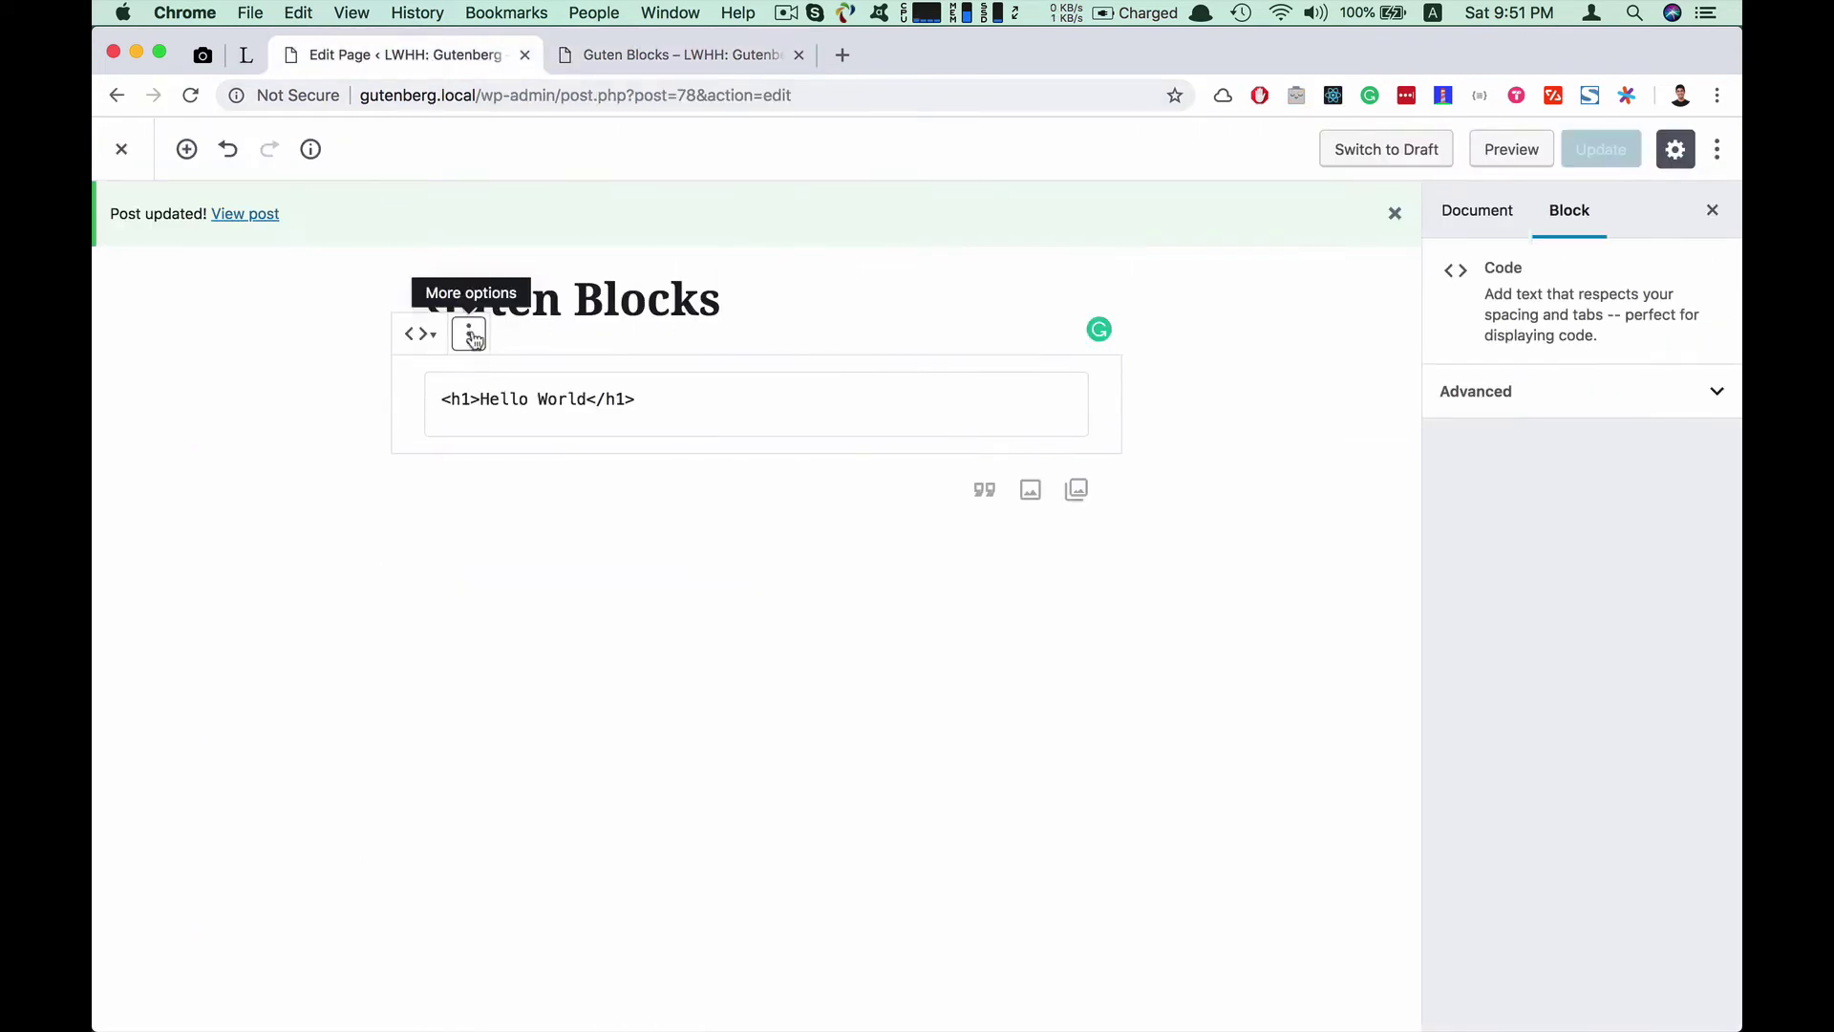
click(468, 333)
click(554, 626)
Insert a Classic block from the formatting blocks into the empty page body
click(434, 390)
click(373, 387)
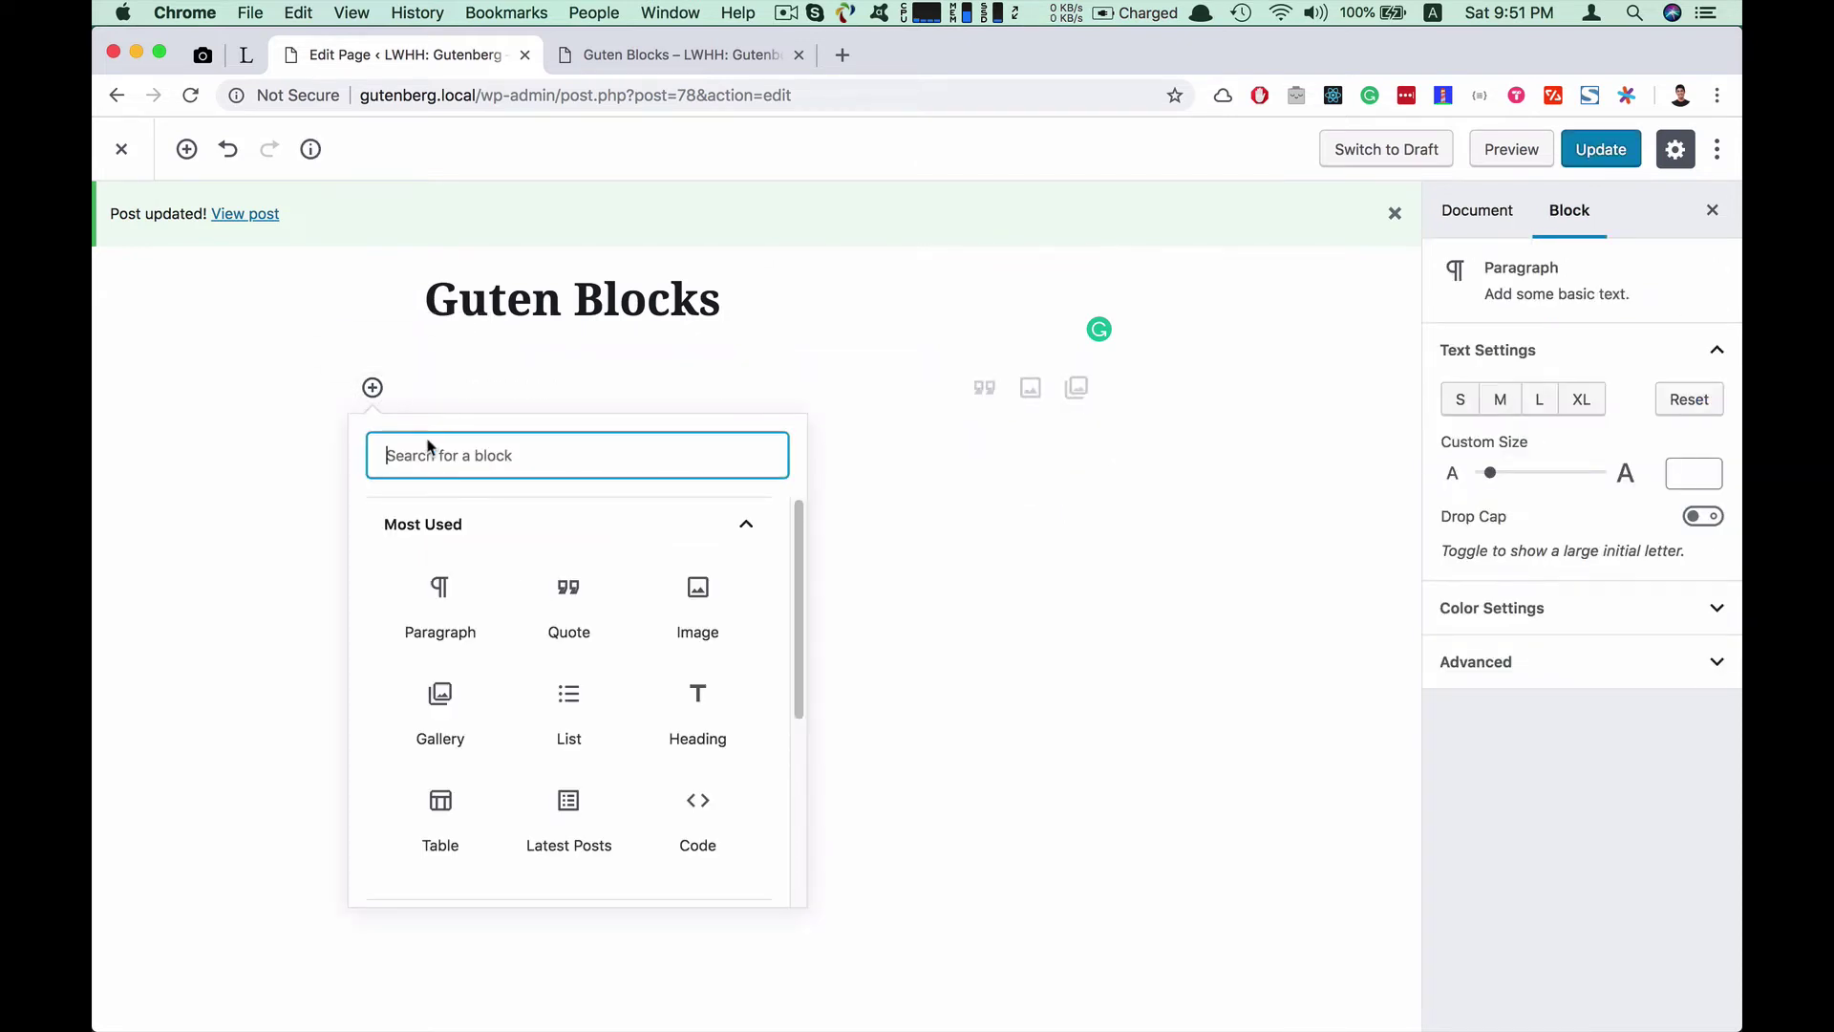
click(754, 524)
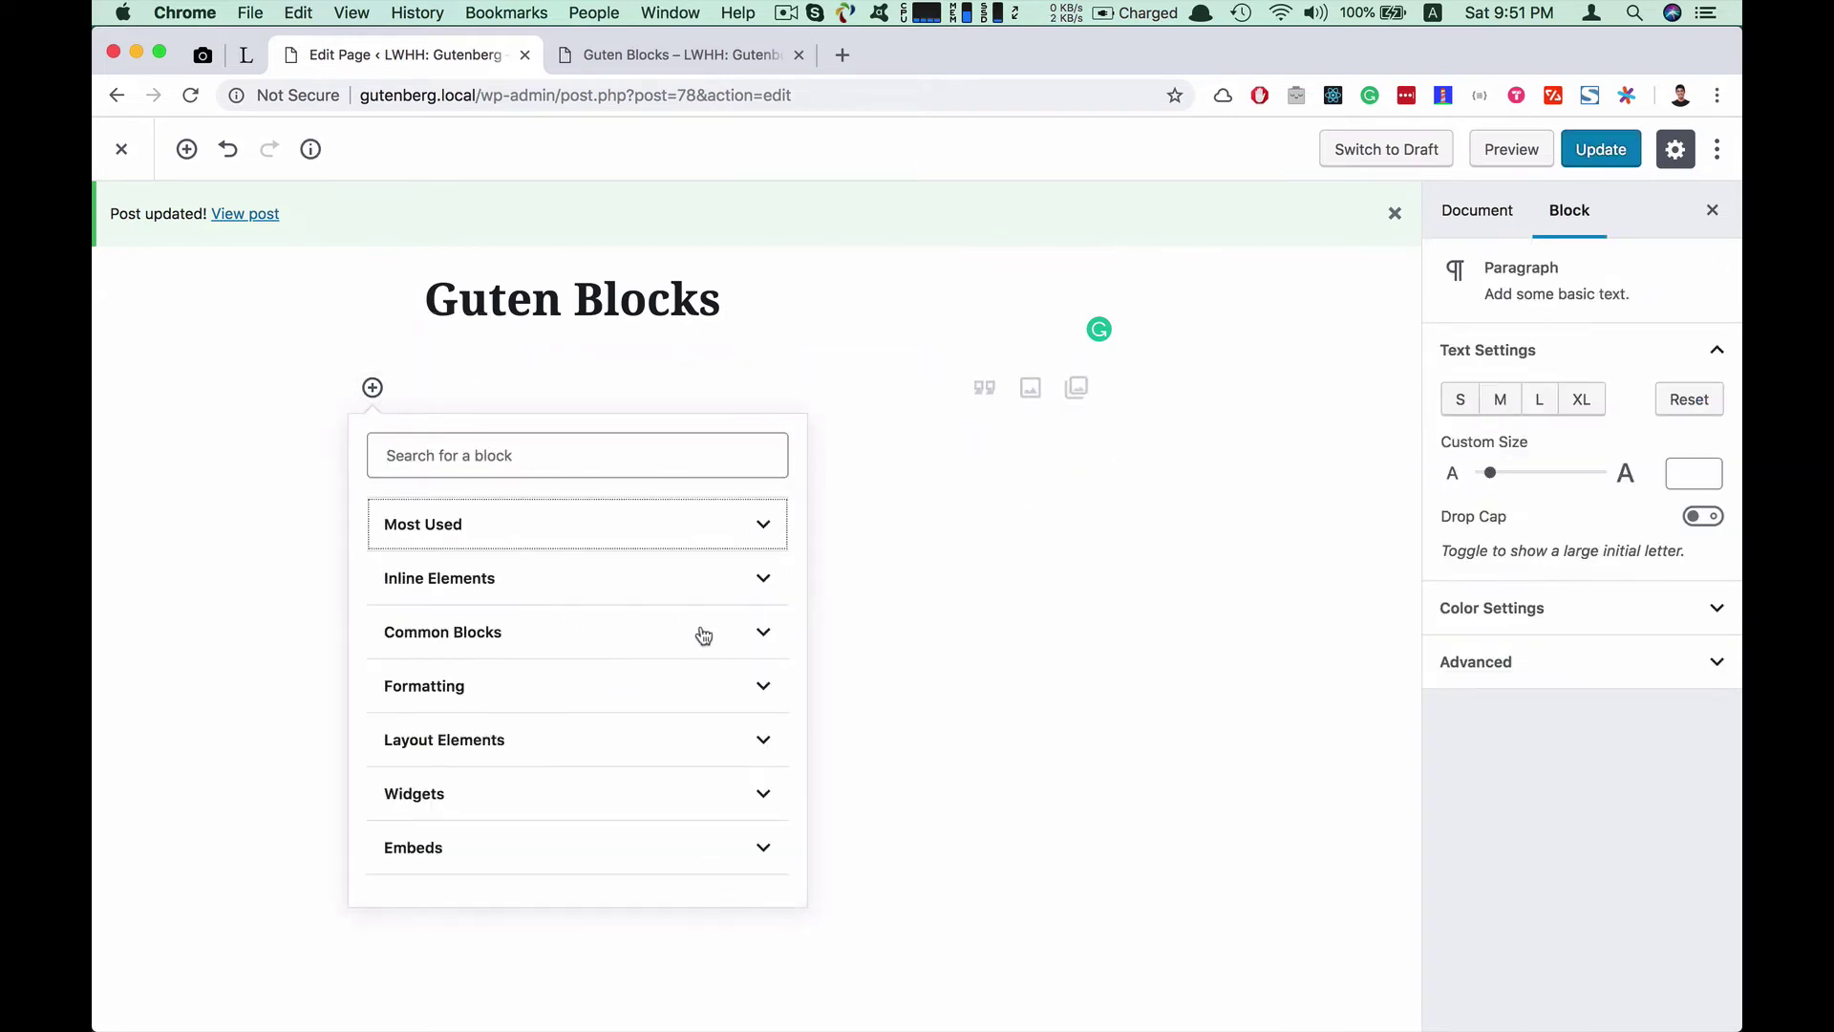
click(749, 688)
scroll(668, 680, down, 1)
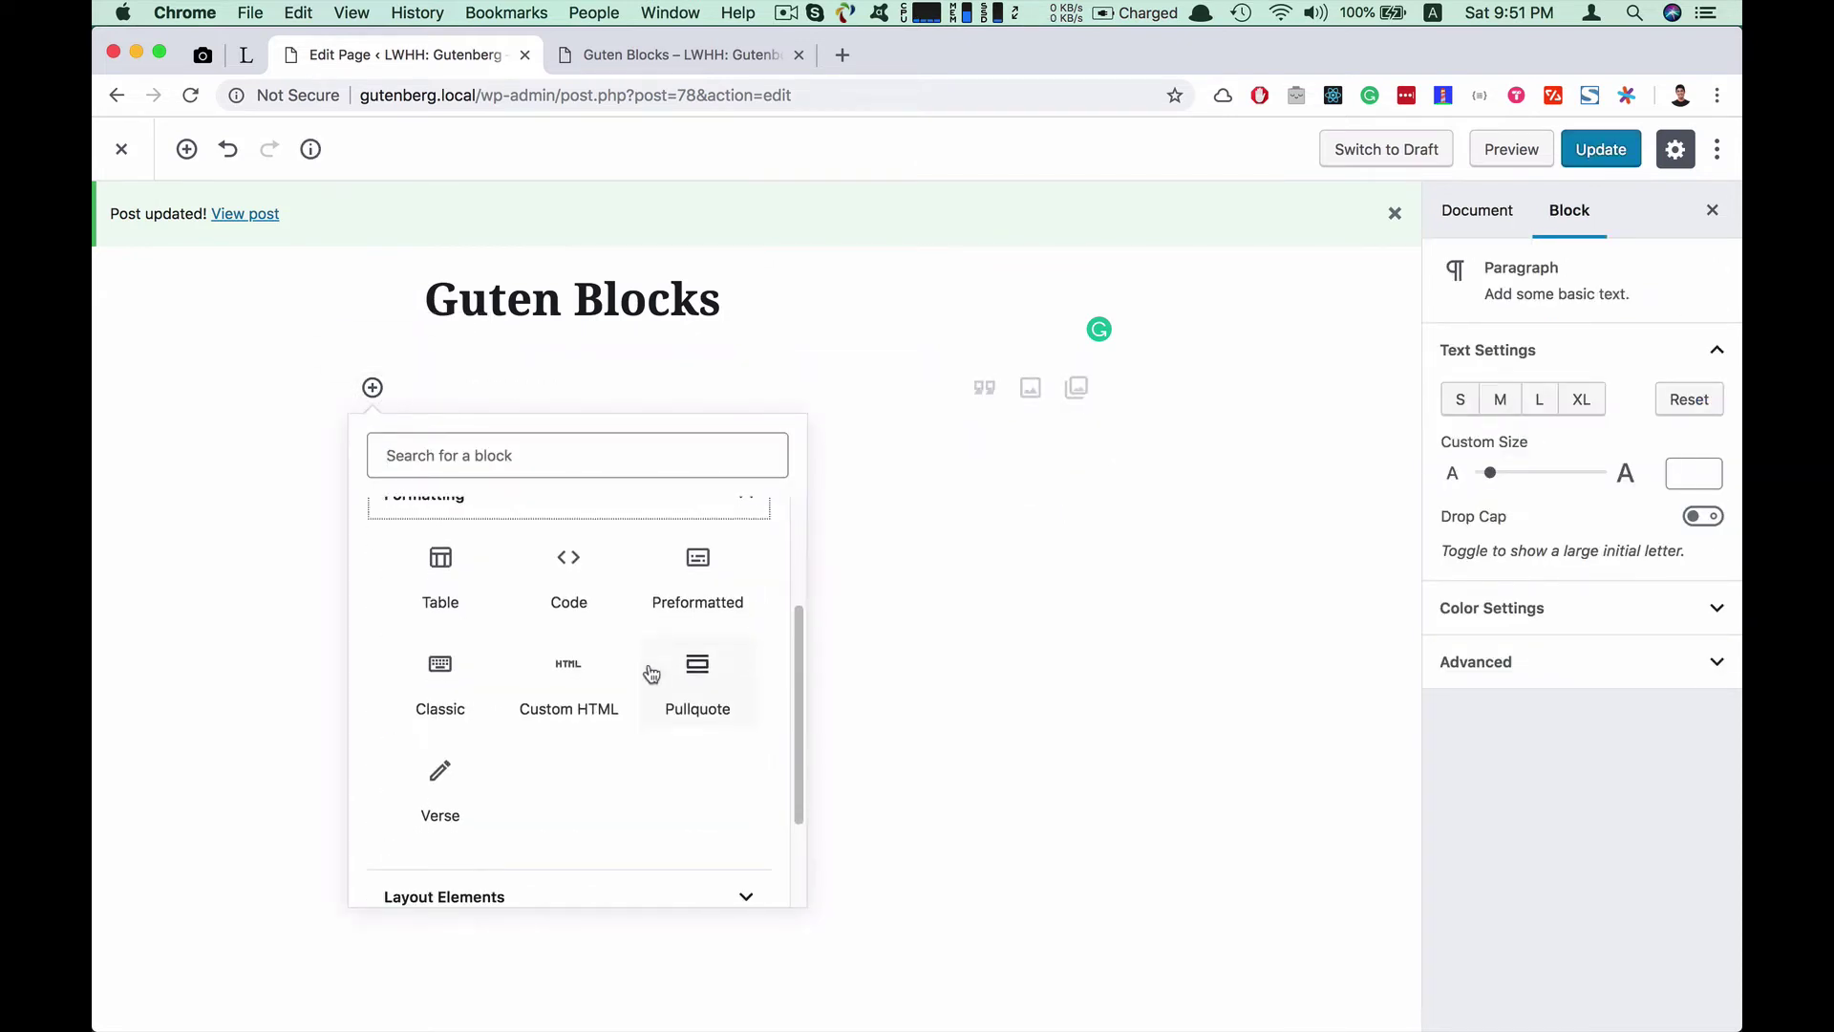
click(445, 683)
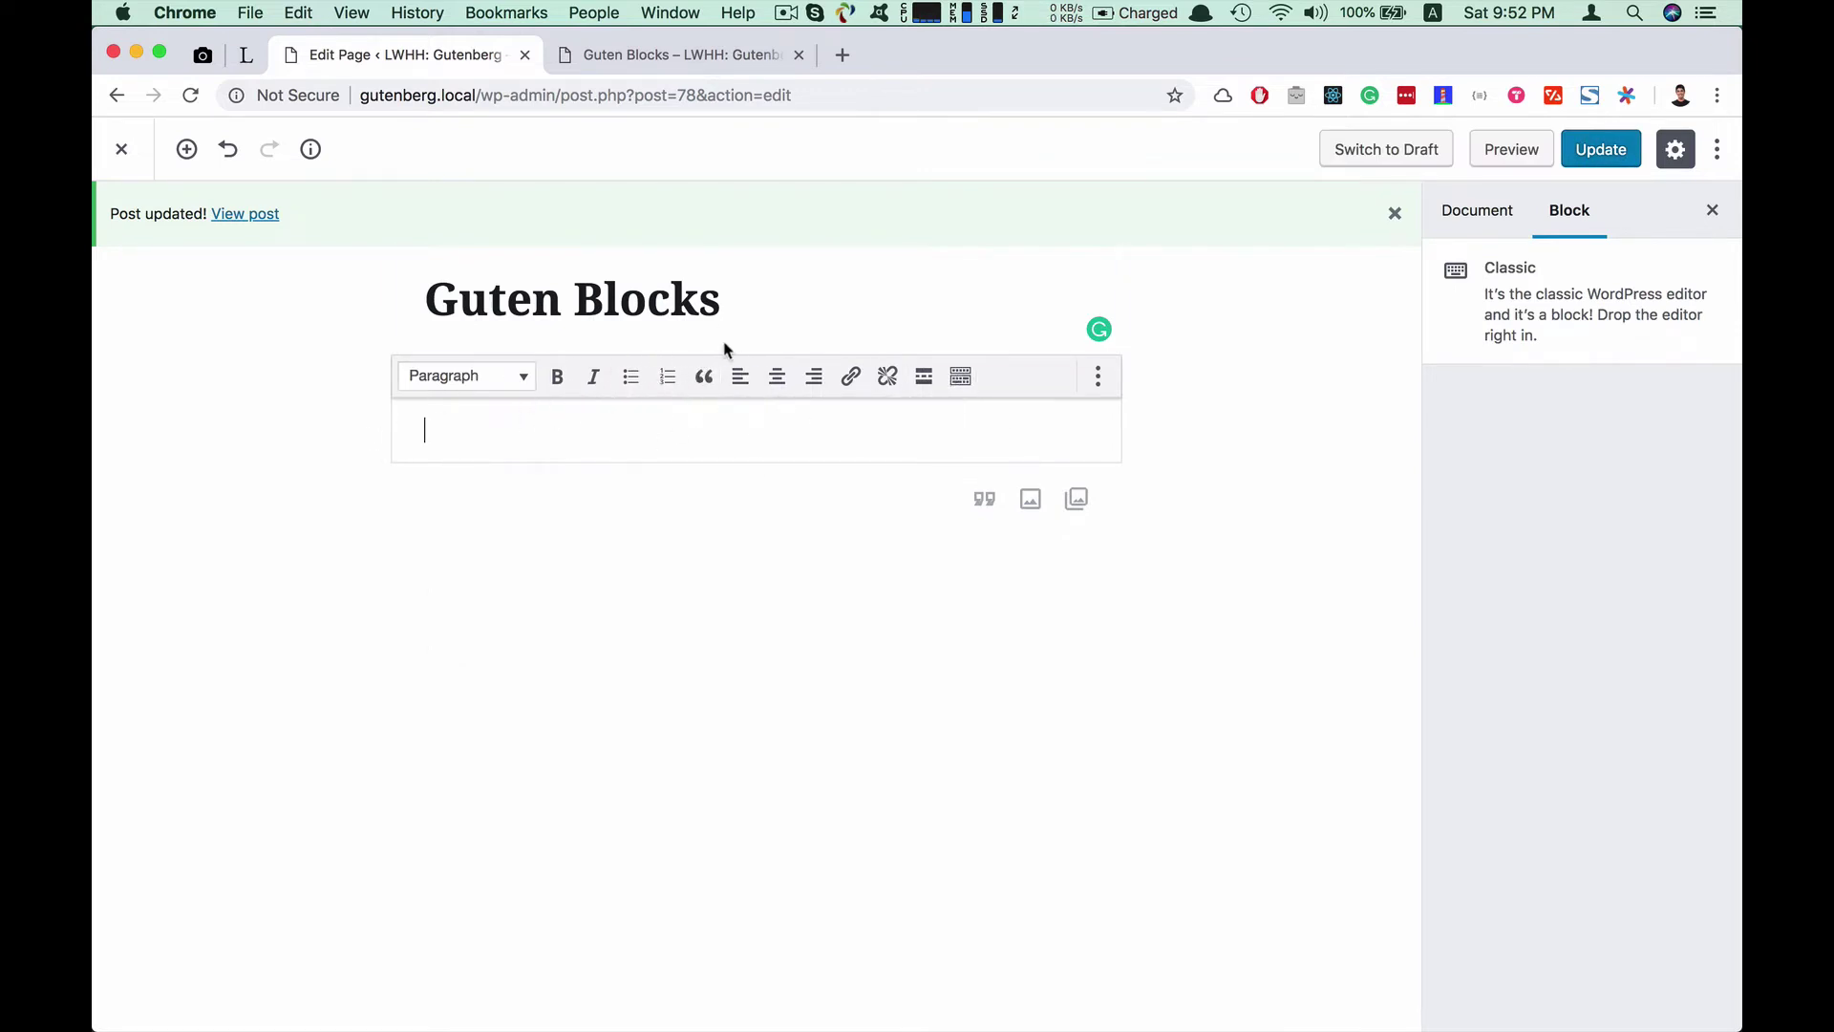
Show the Classic block's second row of formatting tools and remove the block
click(960, 377)
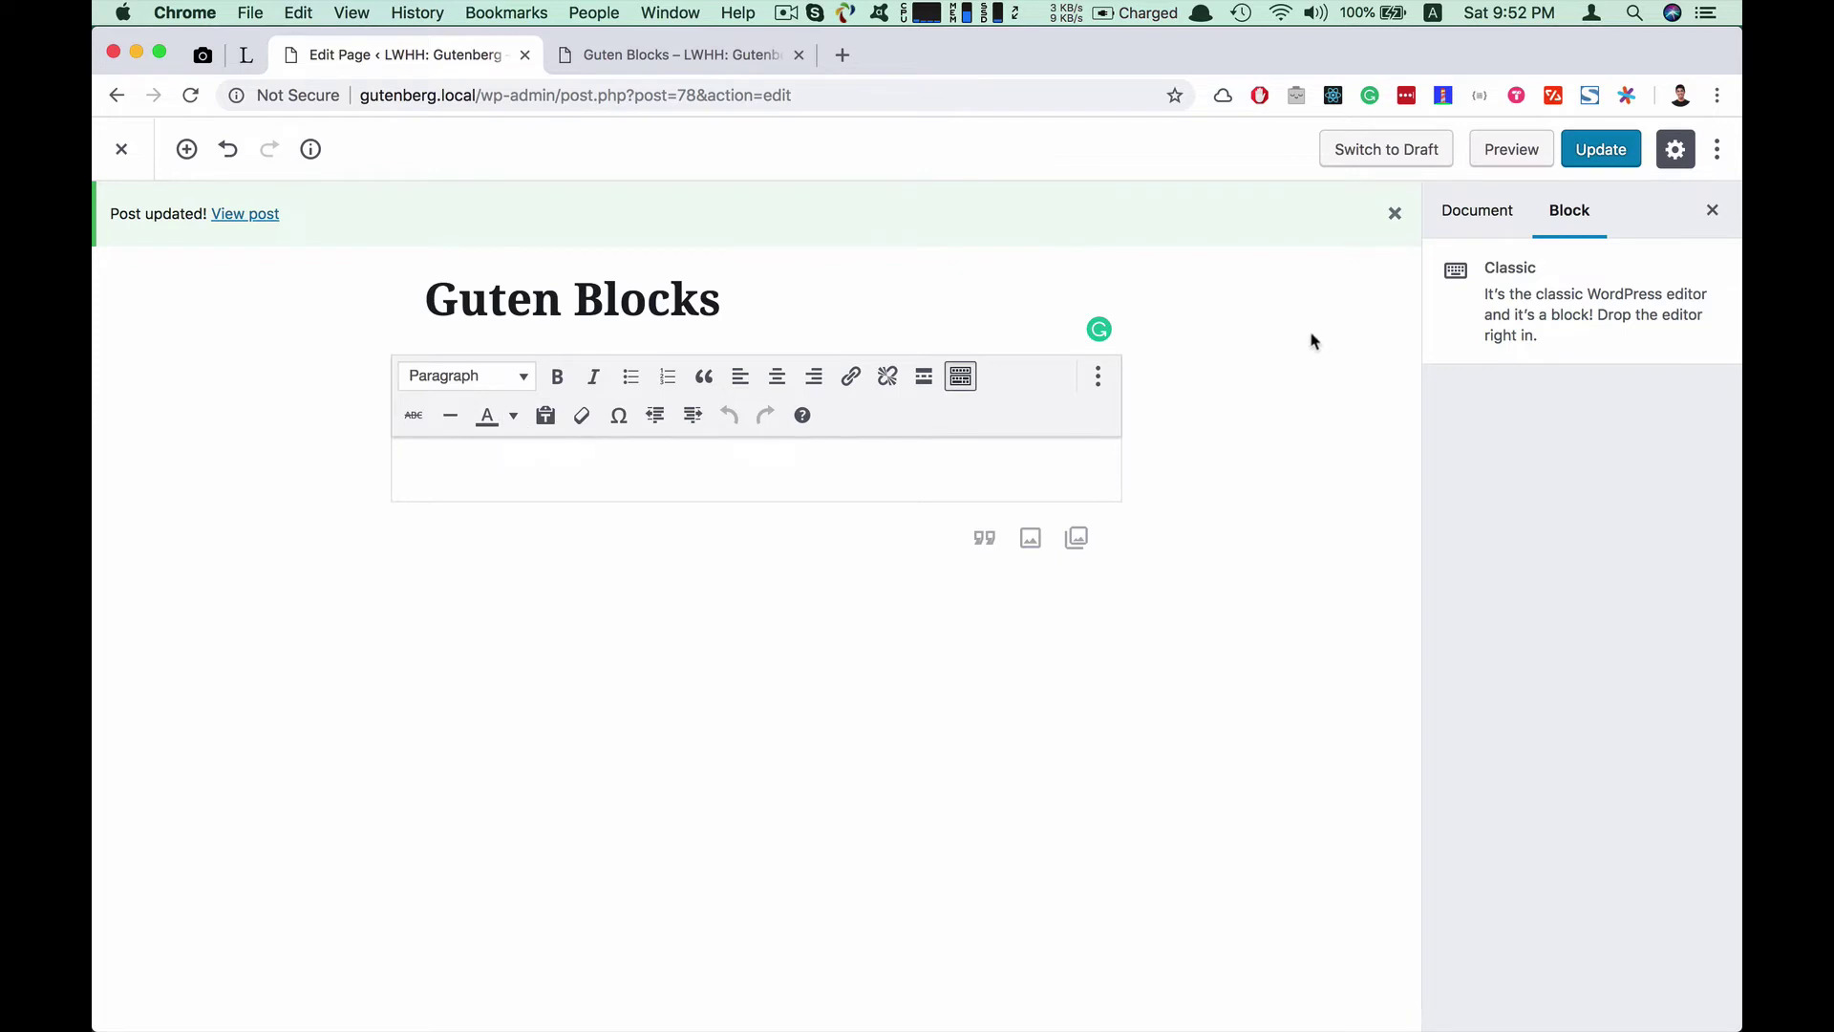
click(350, 410)
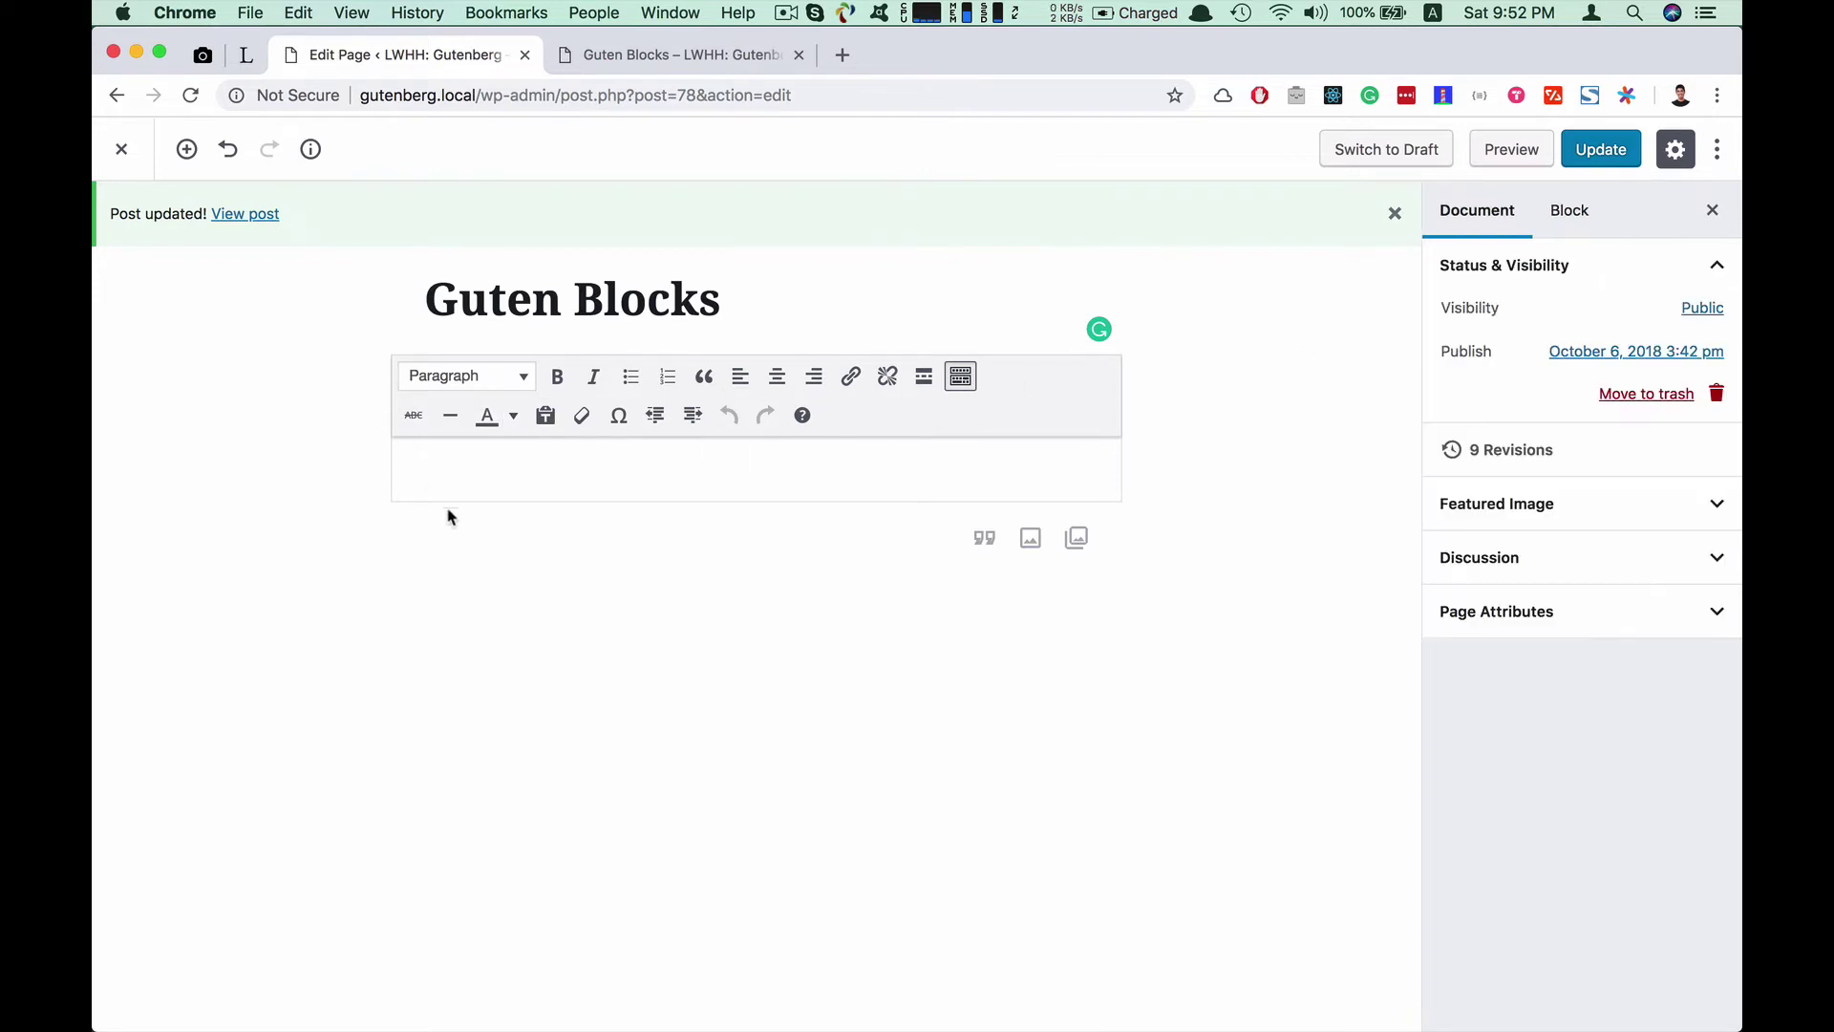
click(414, 468)
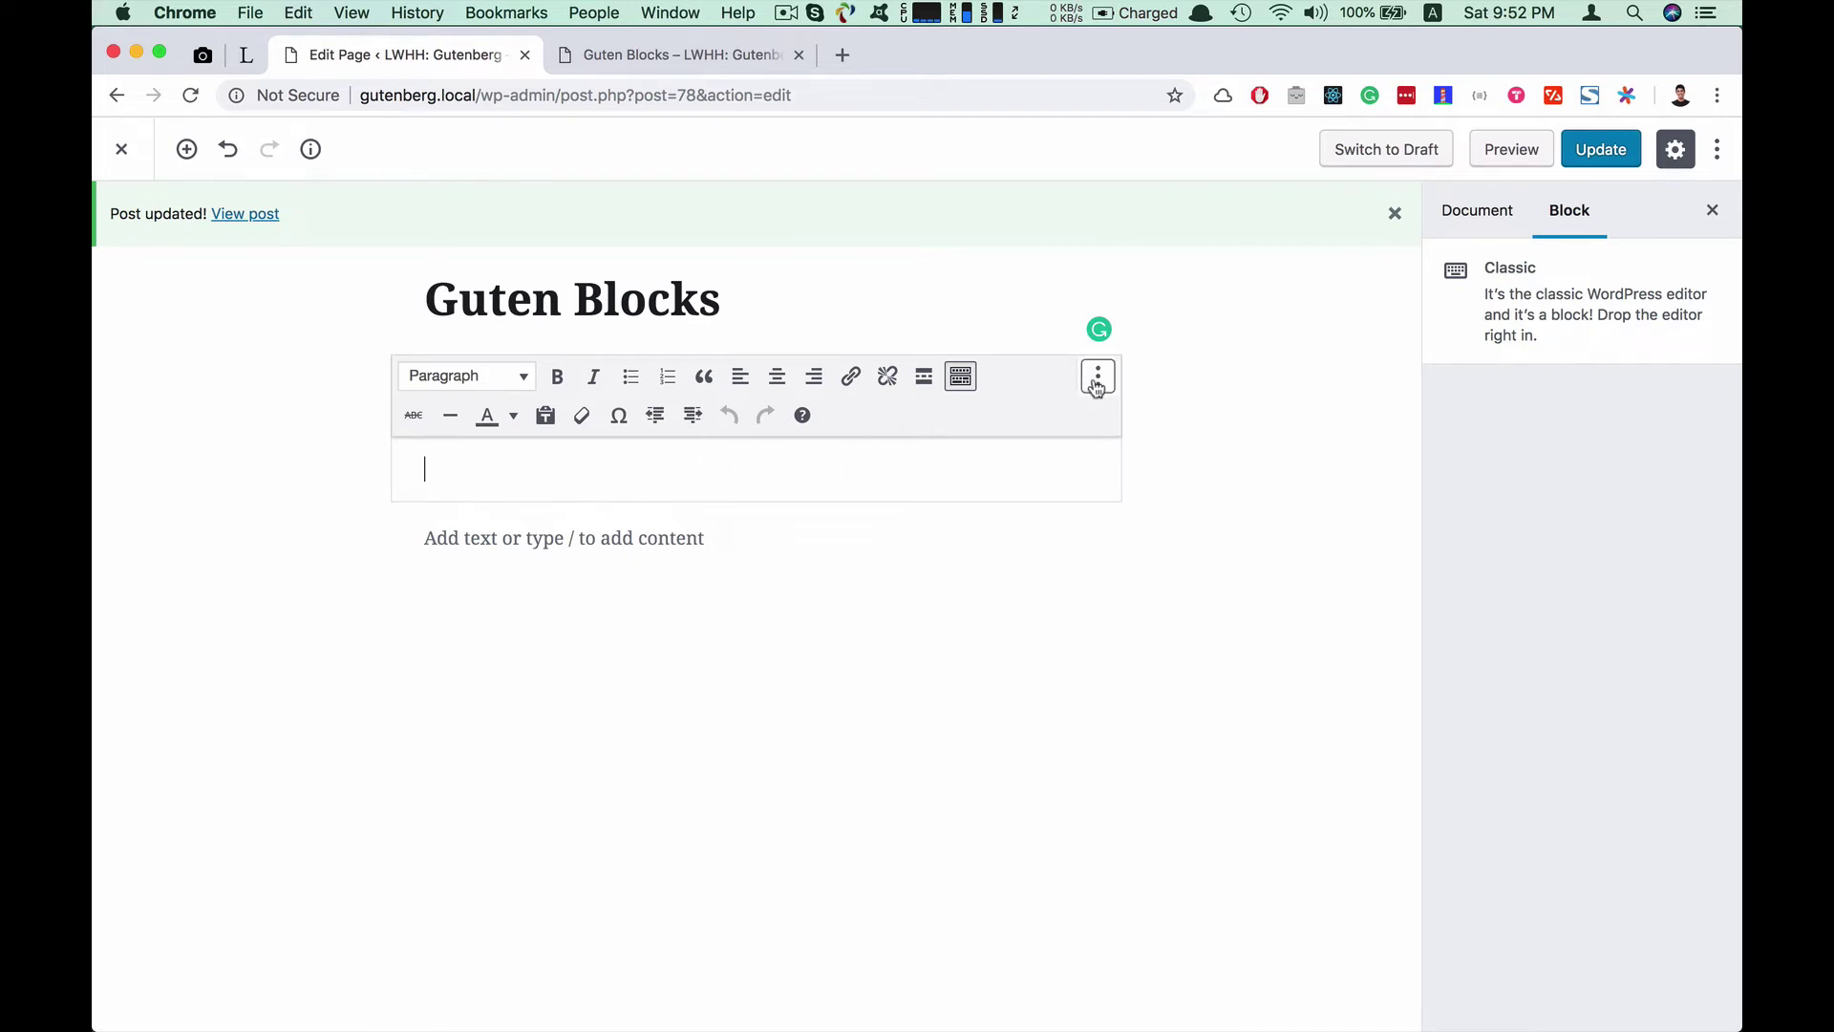
click(1098, 376)
click(1170, 710)
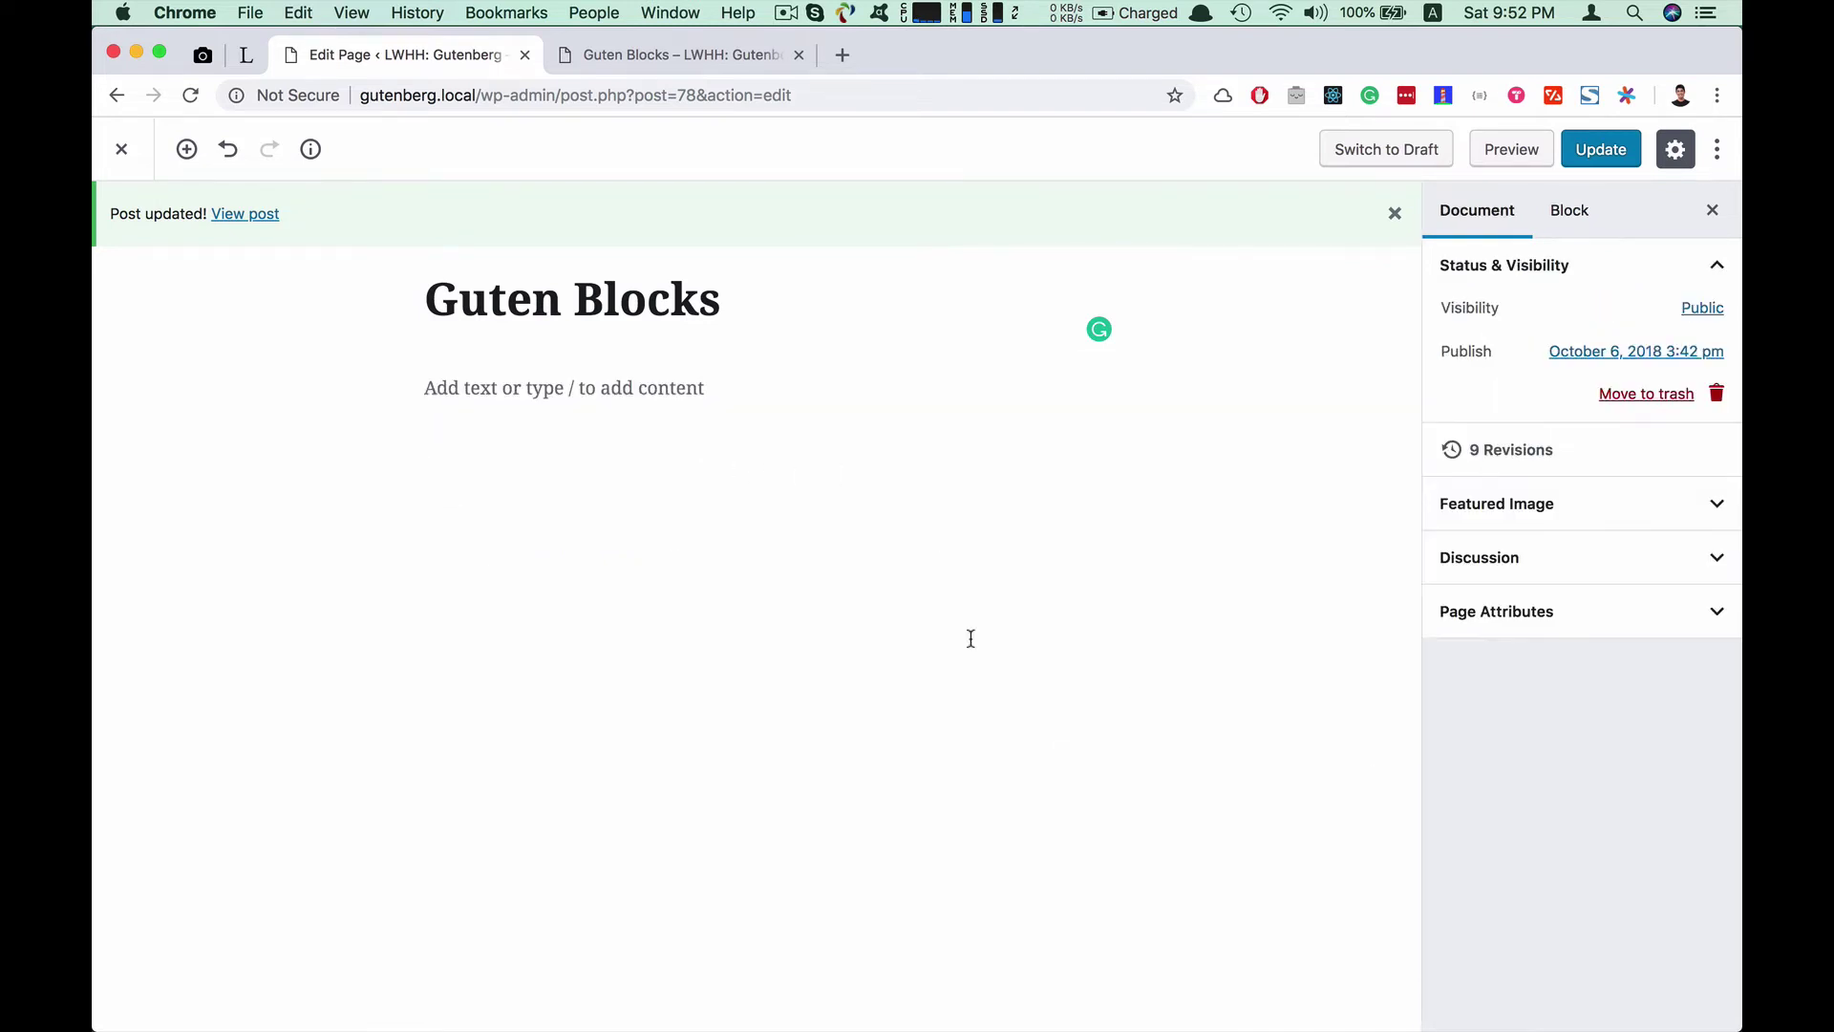
Insert a Custom HTML block from the formatting blocks into the empty page body
click(475, 389)
click(373, 388)
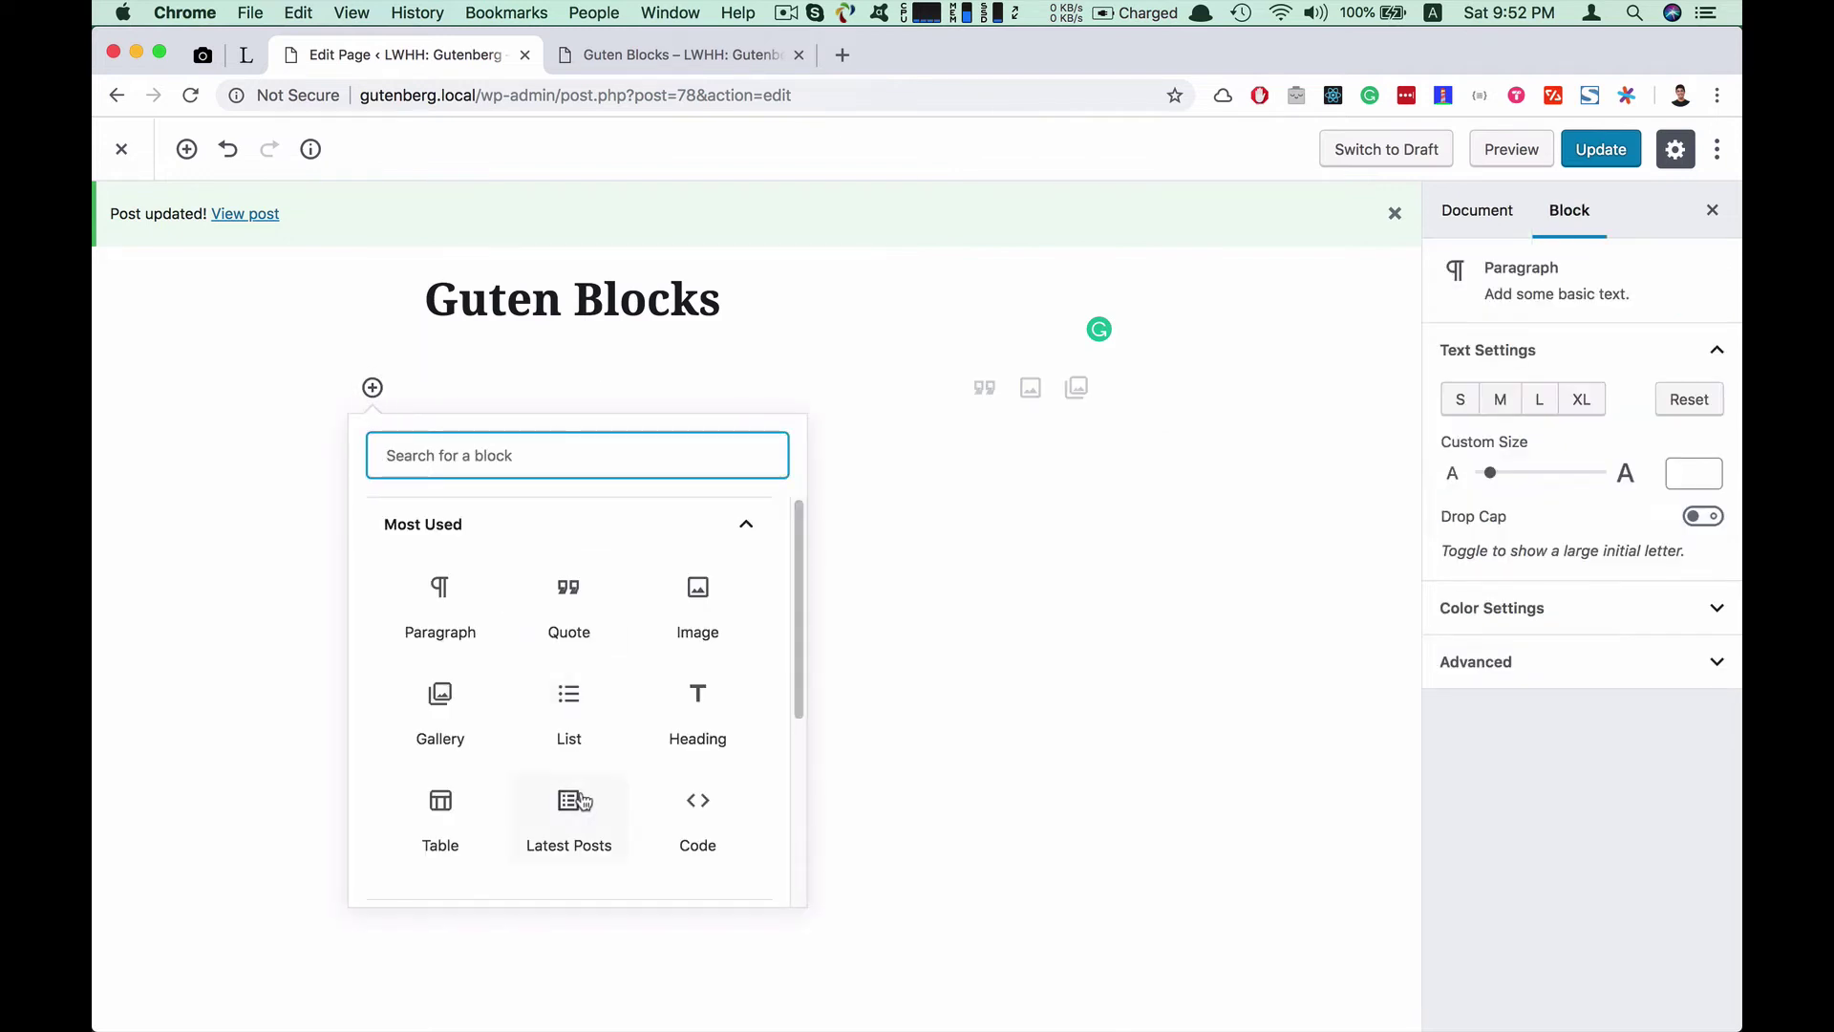
click(747, 525)
click(763, 687)
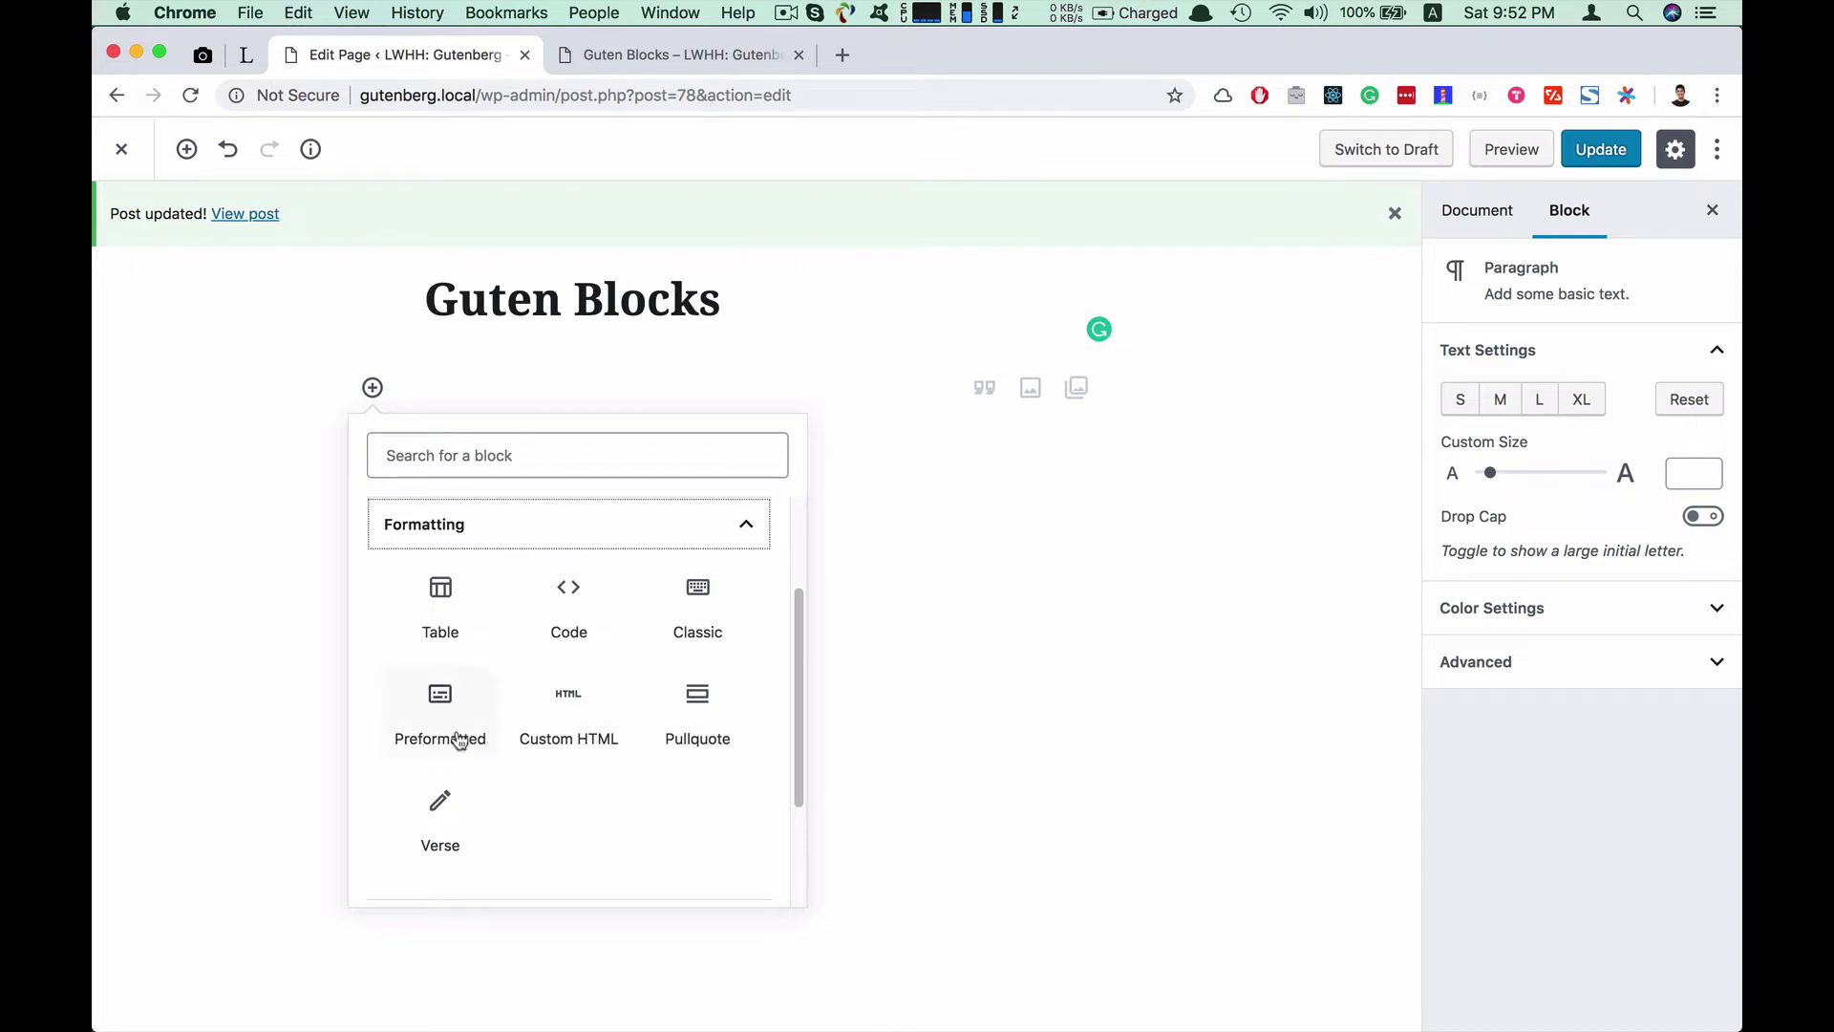
click(570, 724)
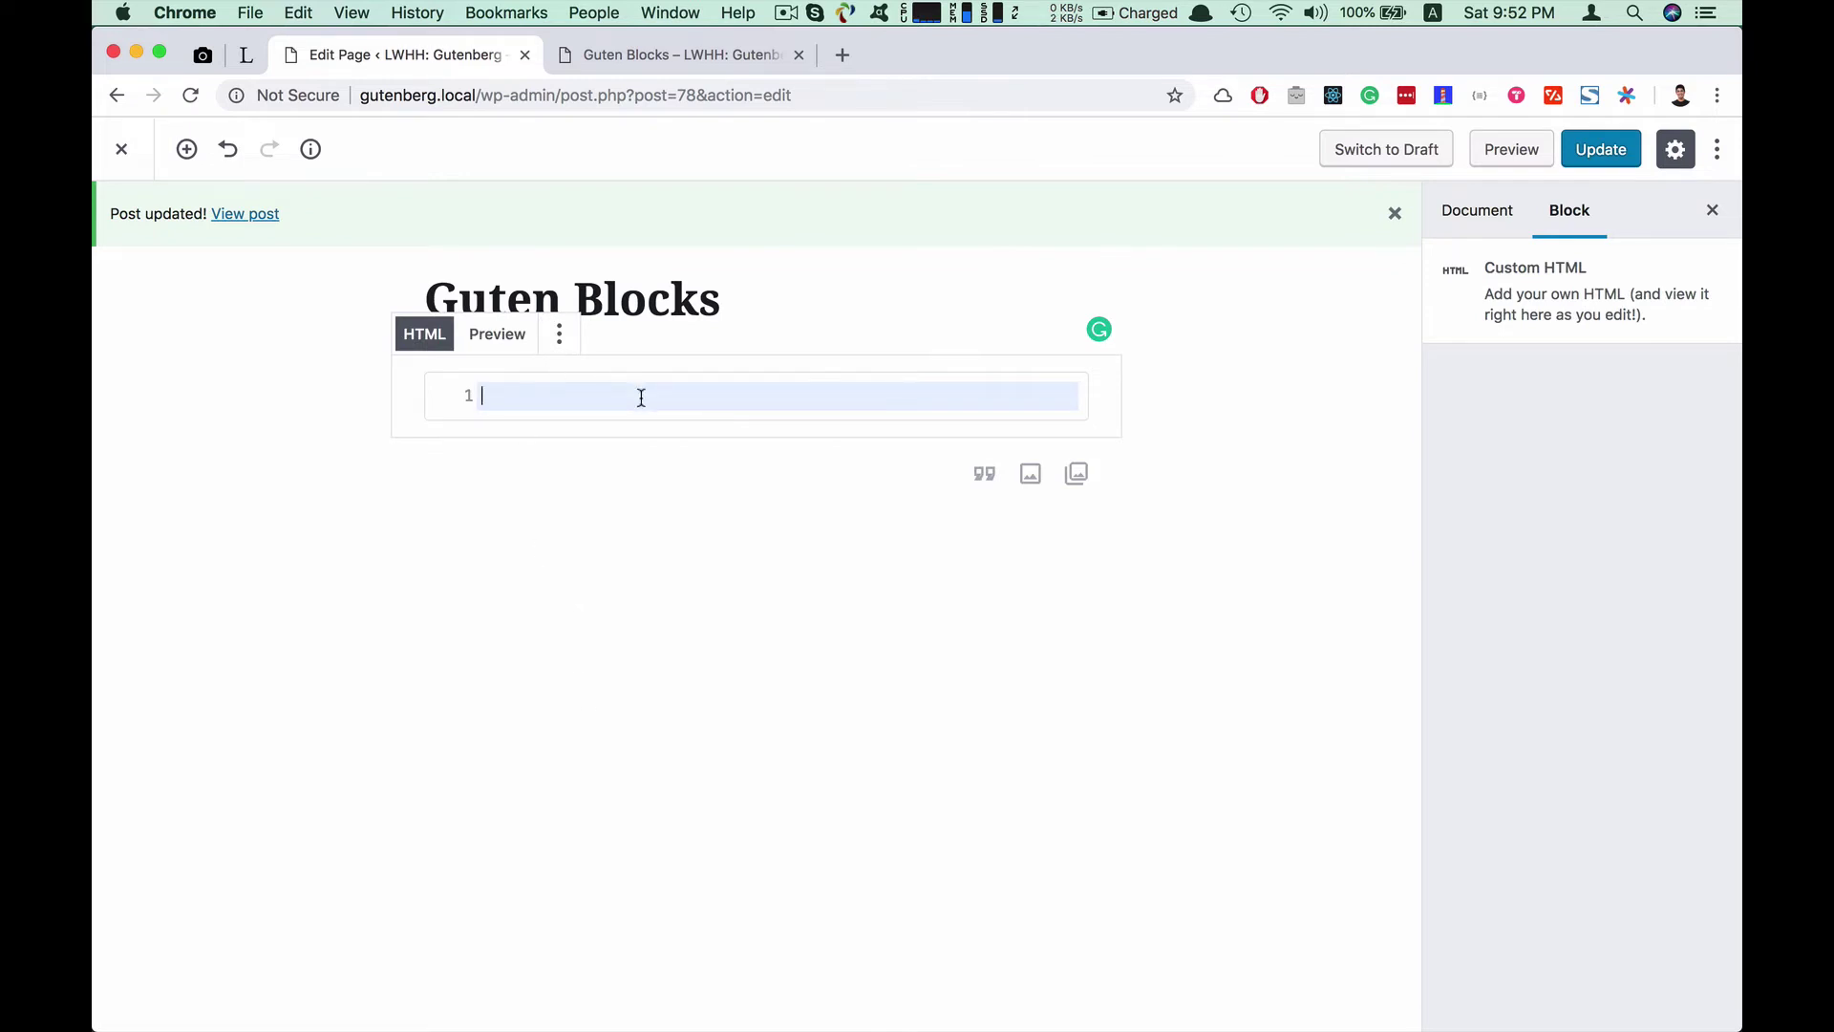
Enter an h1 element containing "hello world" over three lines in the Custom HTML block and update the page
text(<h1>)
key(Return)
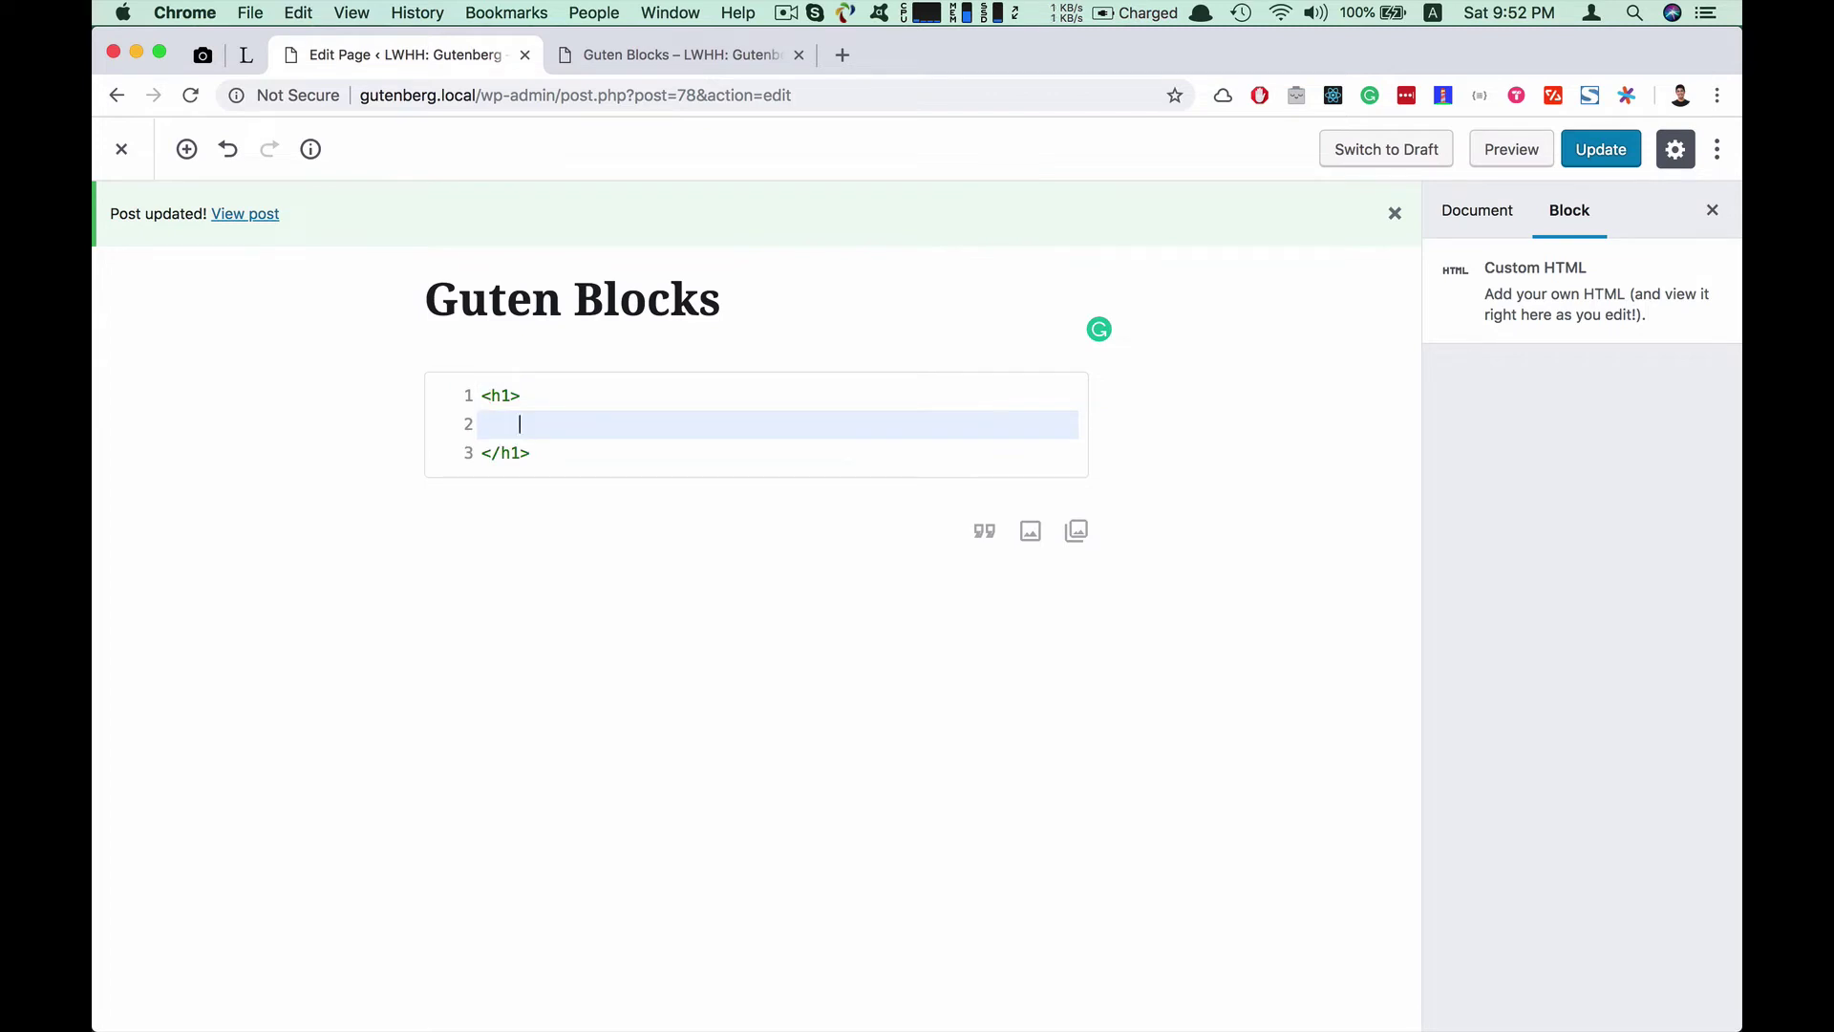
click(708, 55)
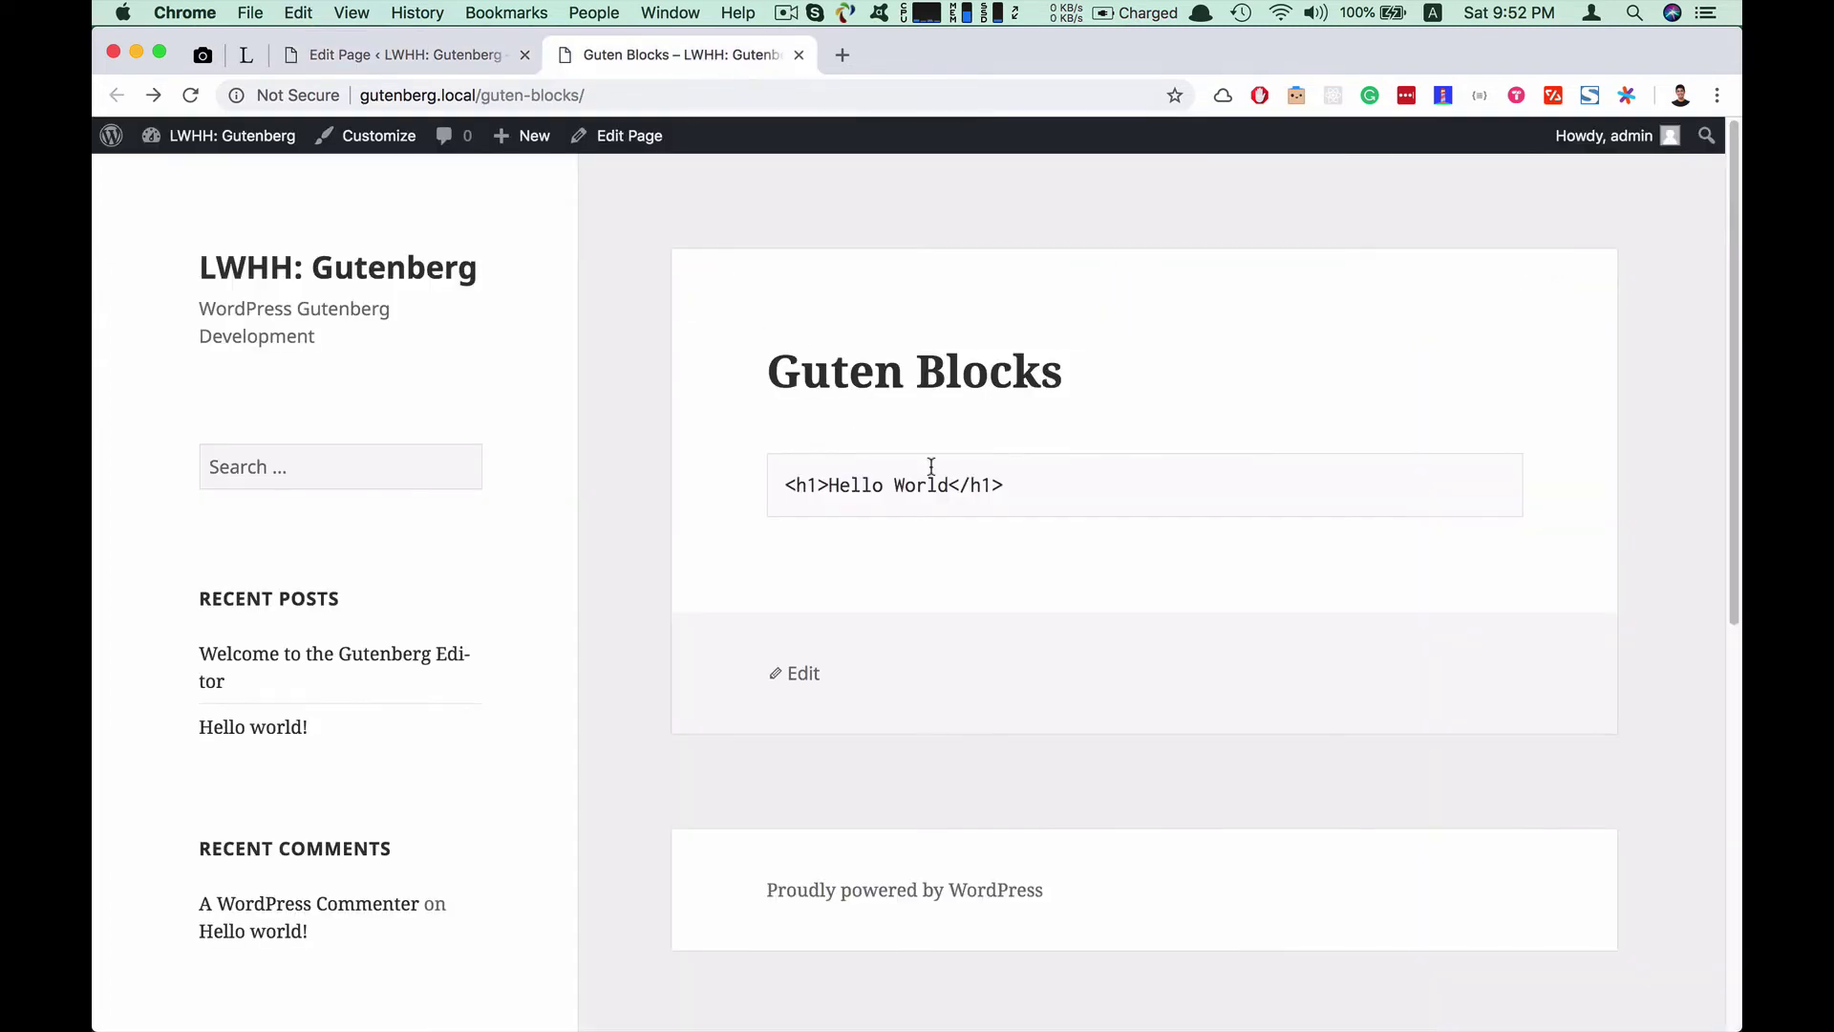
click(444, 52)
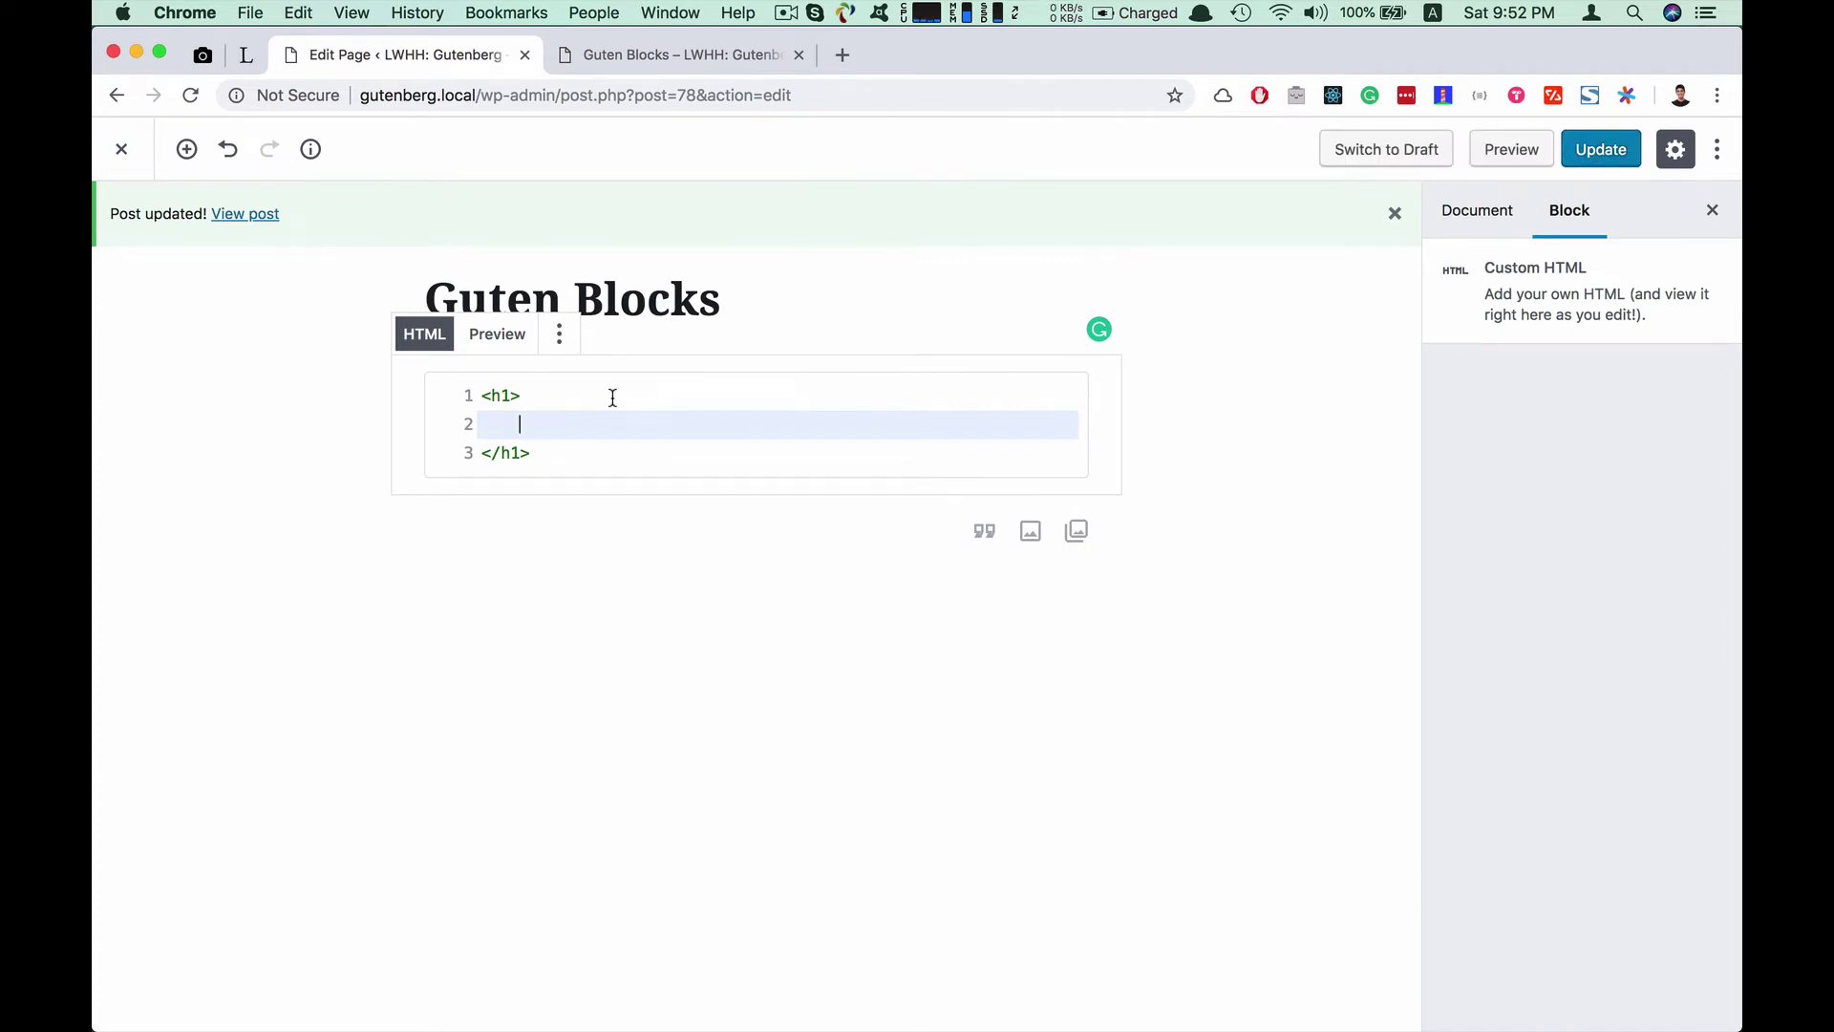
text(hello world)
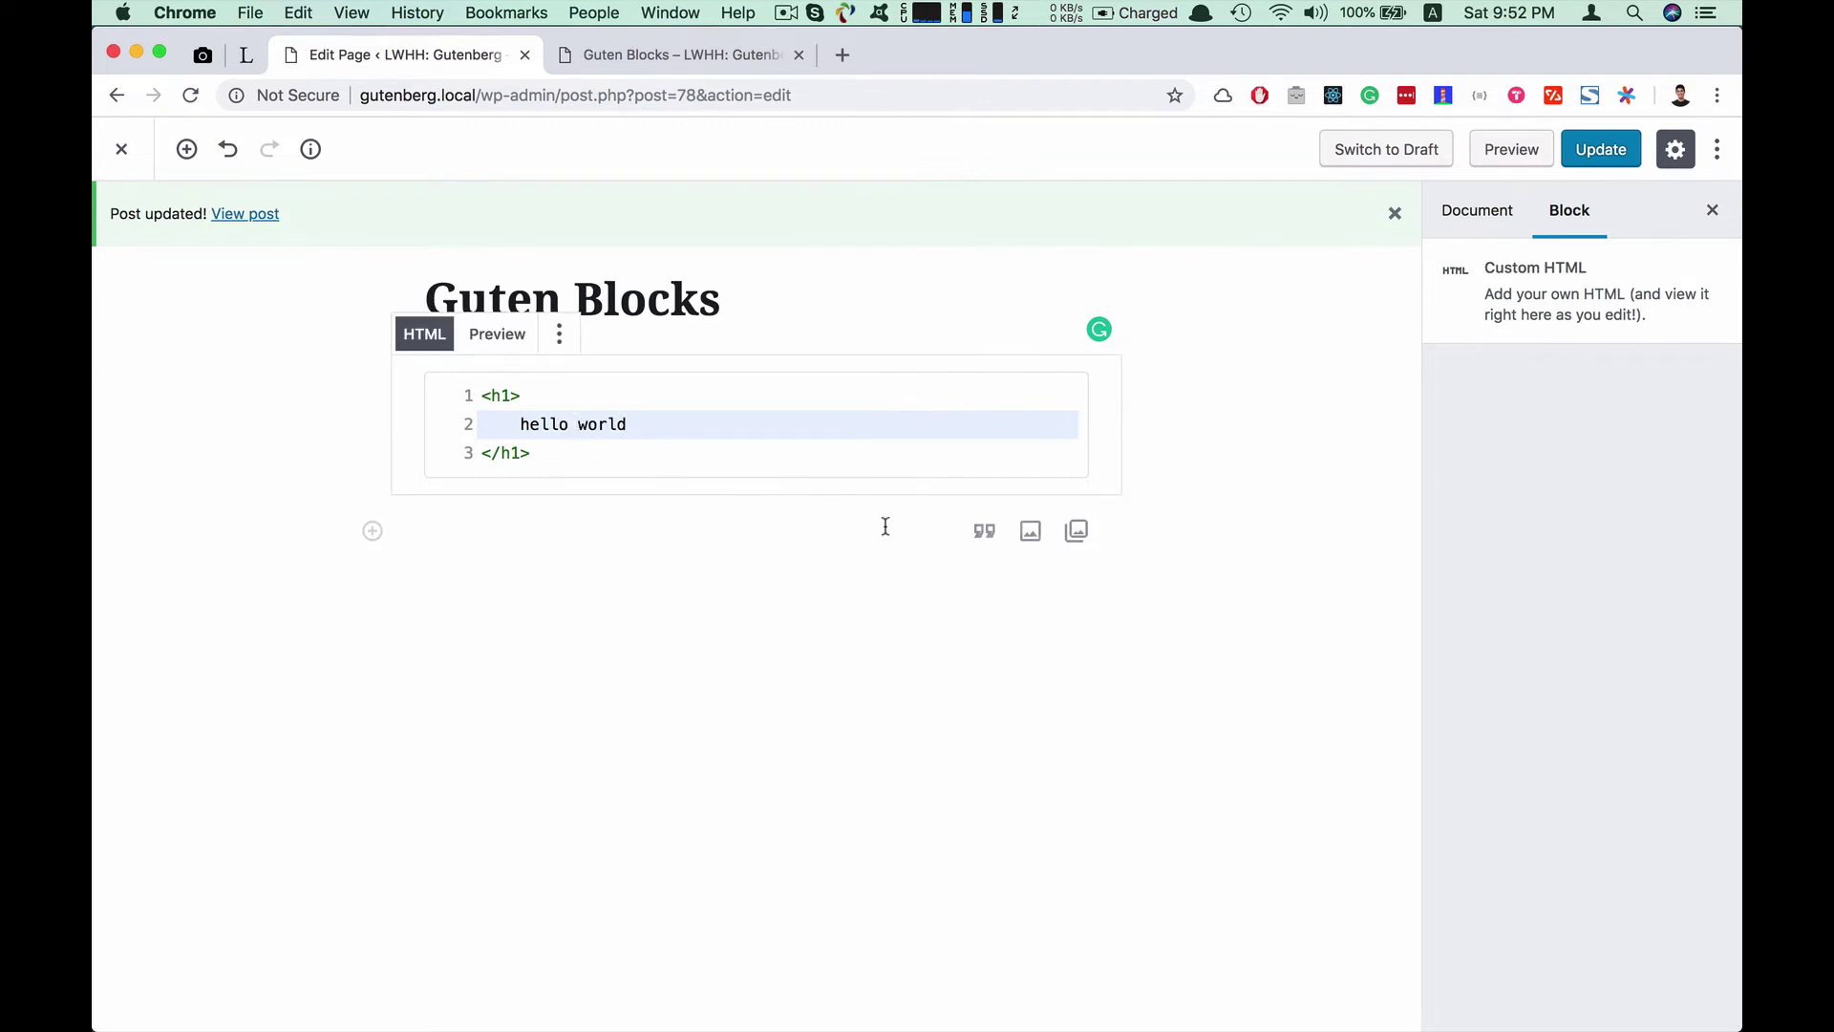
click(1281, 430)
click(1602, 158)
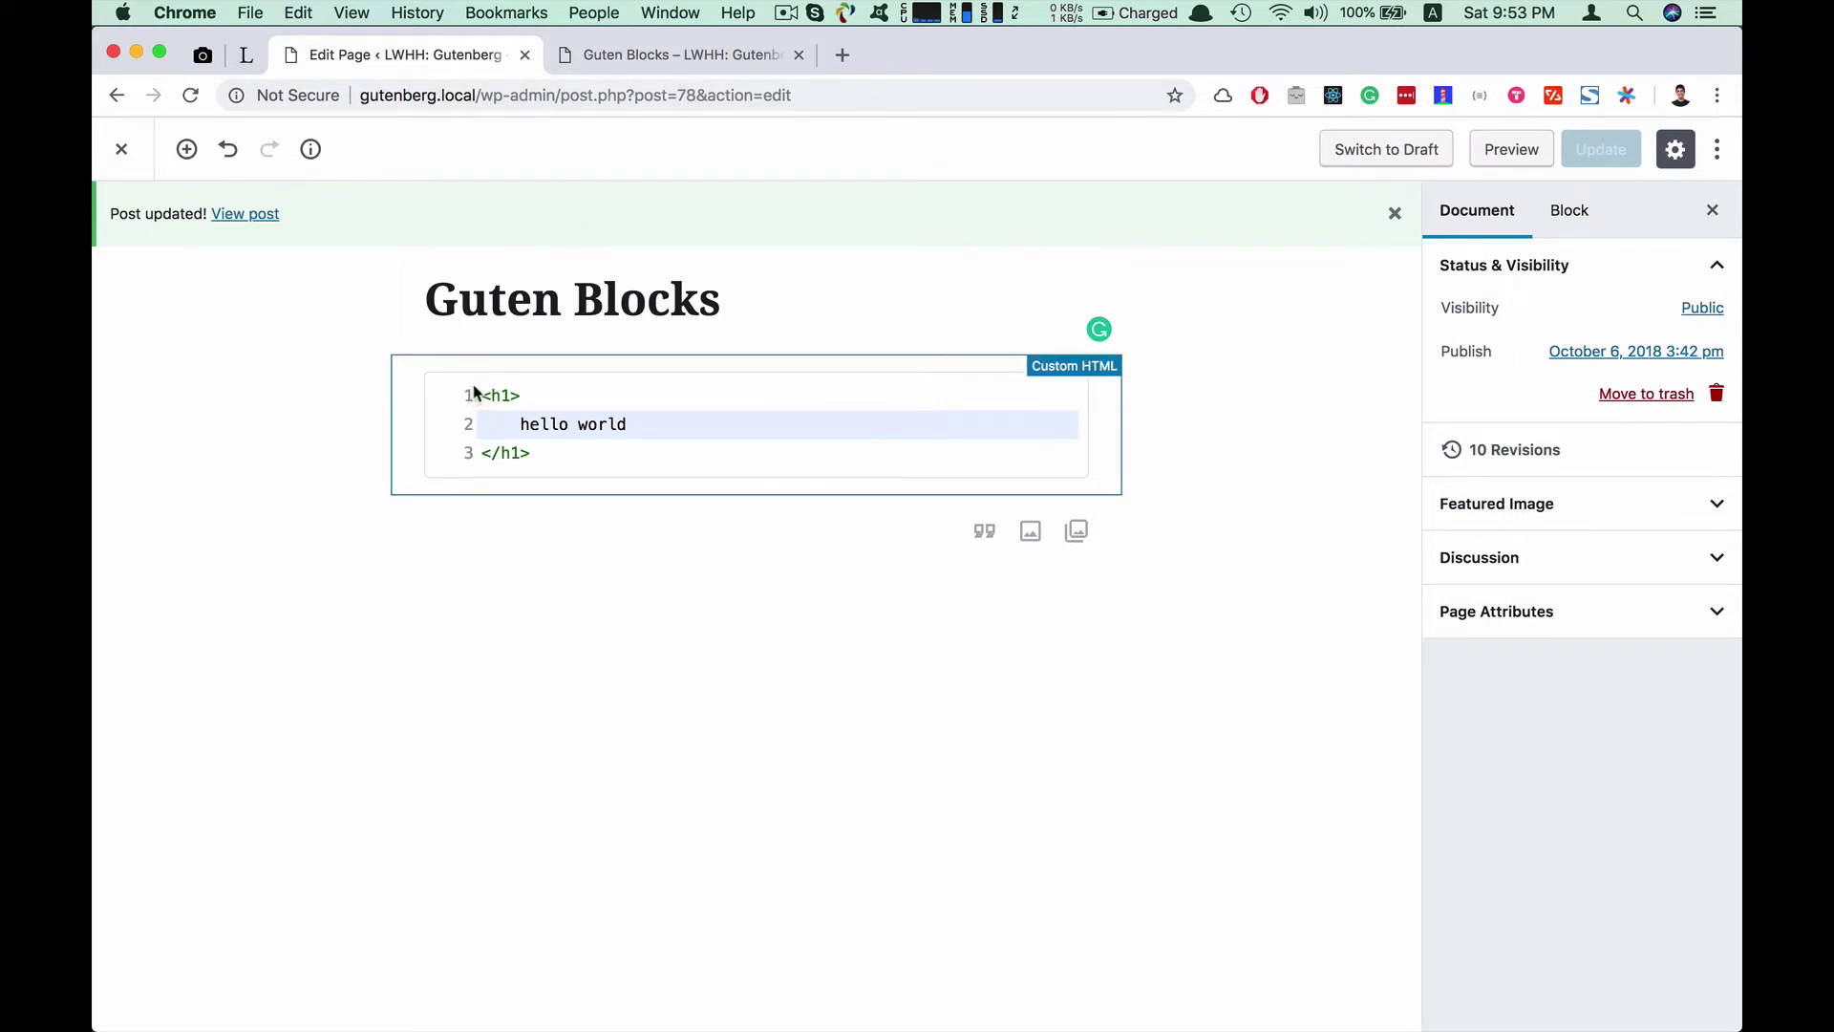
Reload the published Guten Blocks page and compare the rendered heading with the Custom HTML block's code in the editor
click(705, 57)
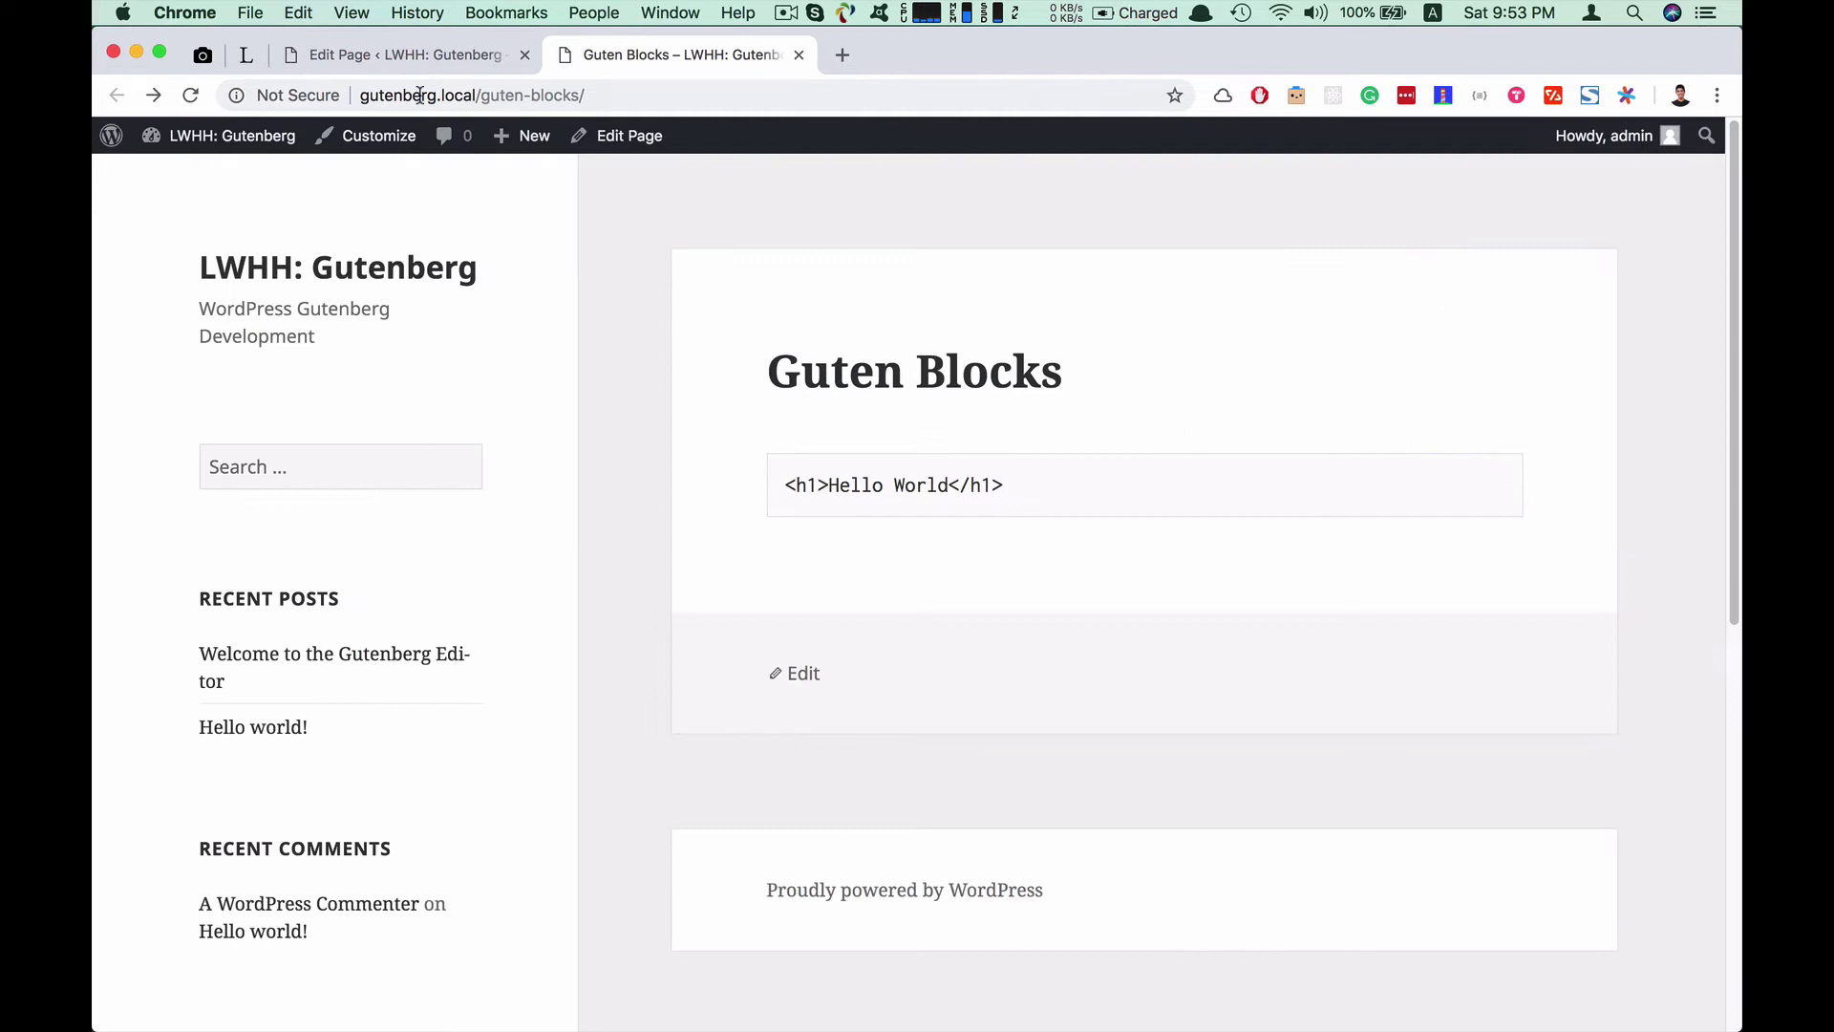
click(191, 95)
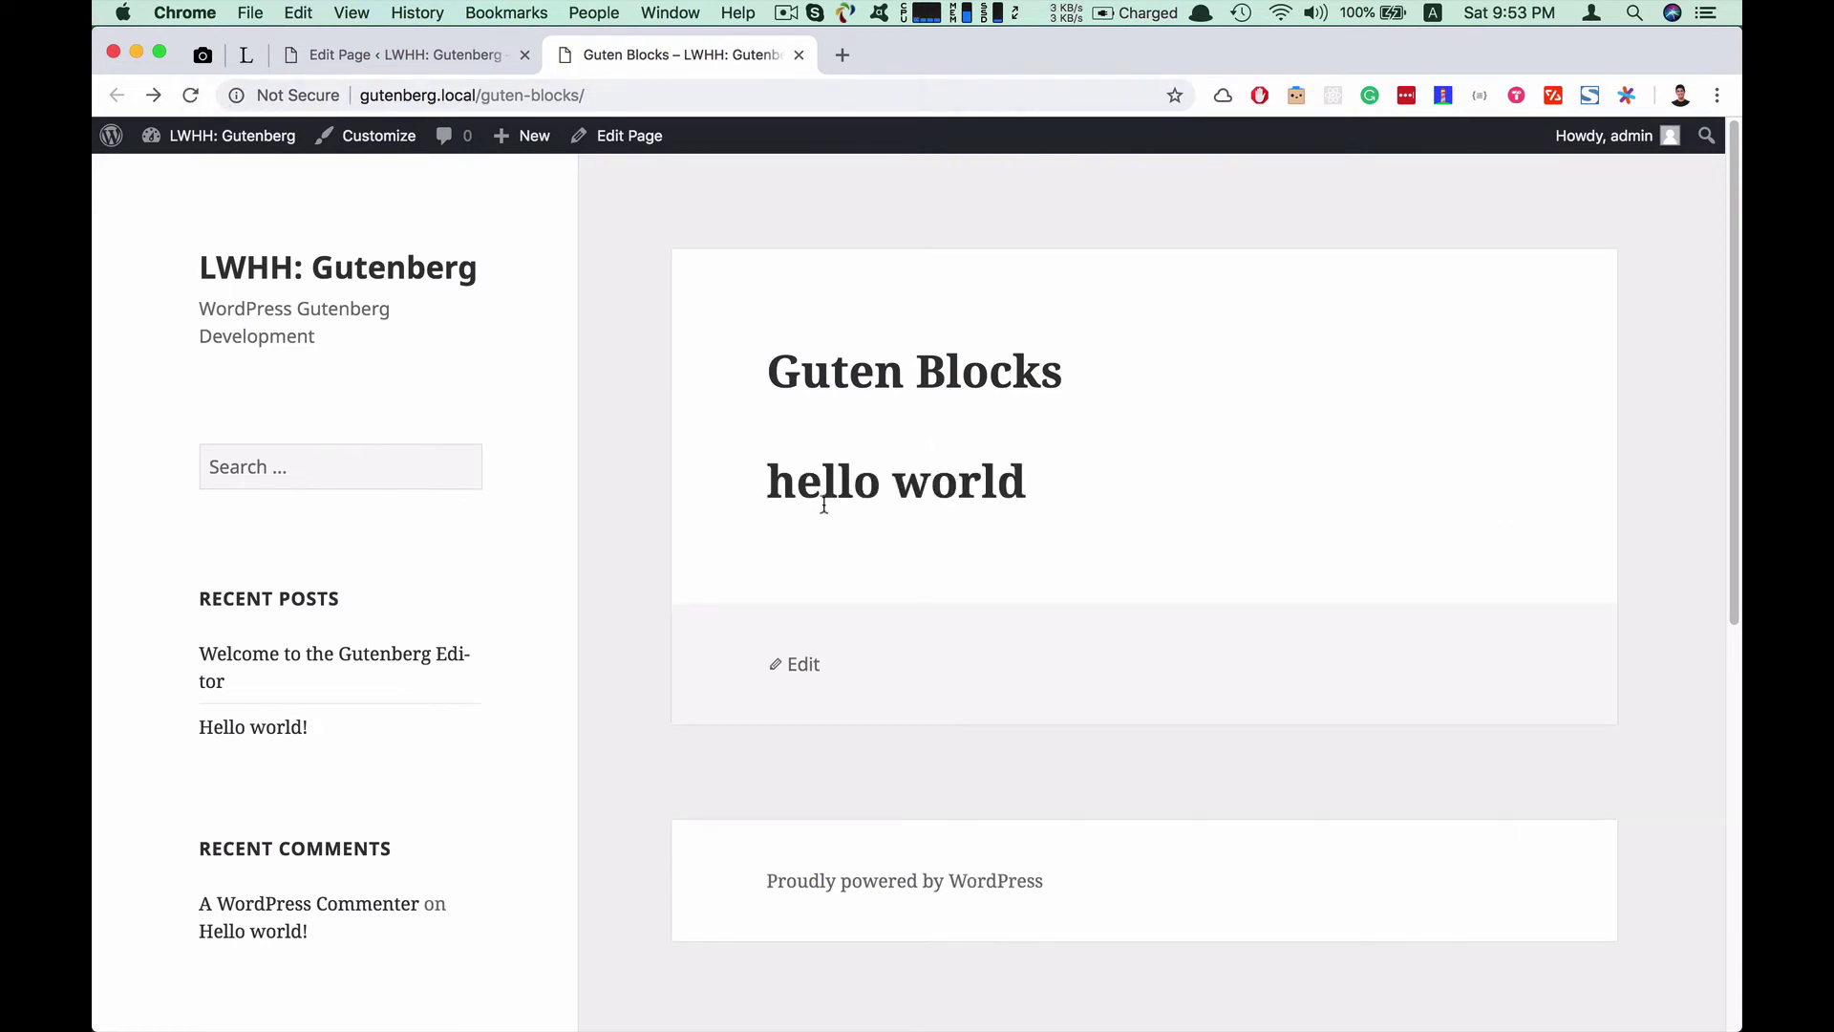
click(409, 55)
click(580, 400)
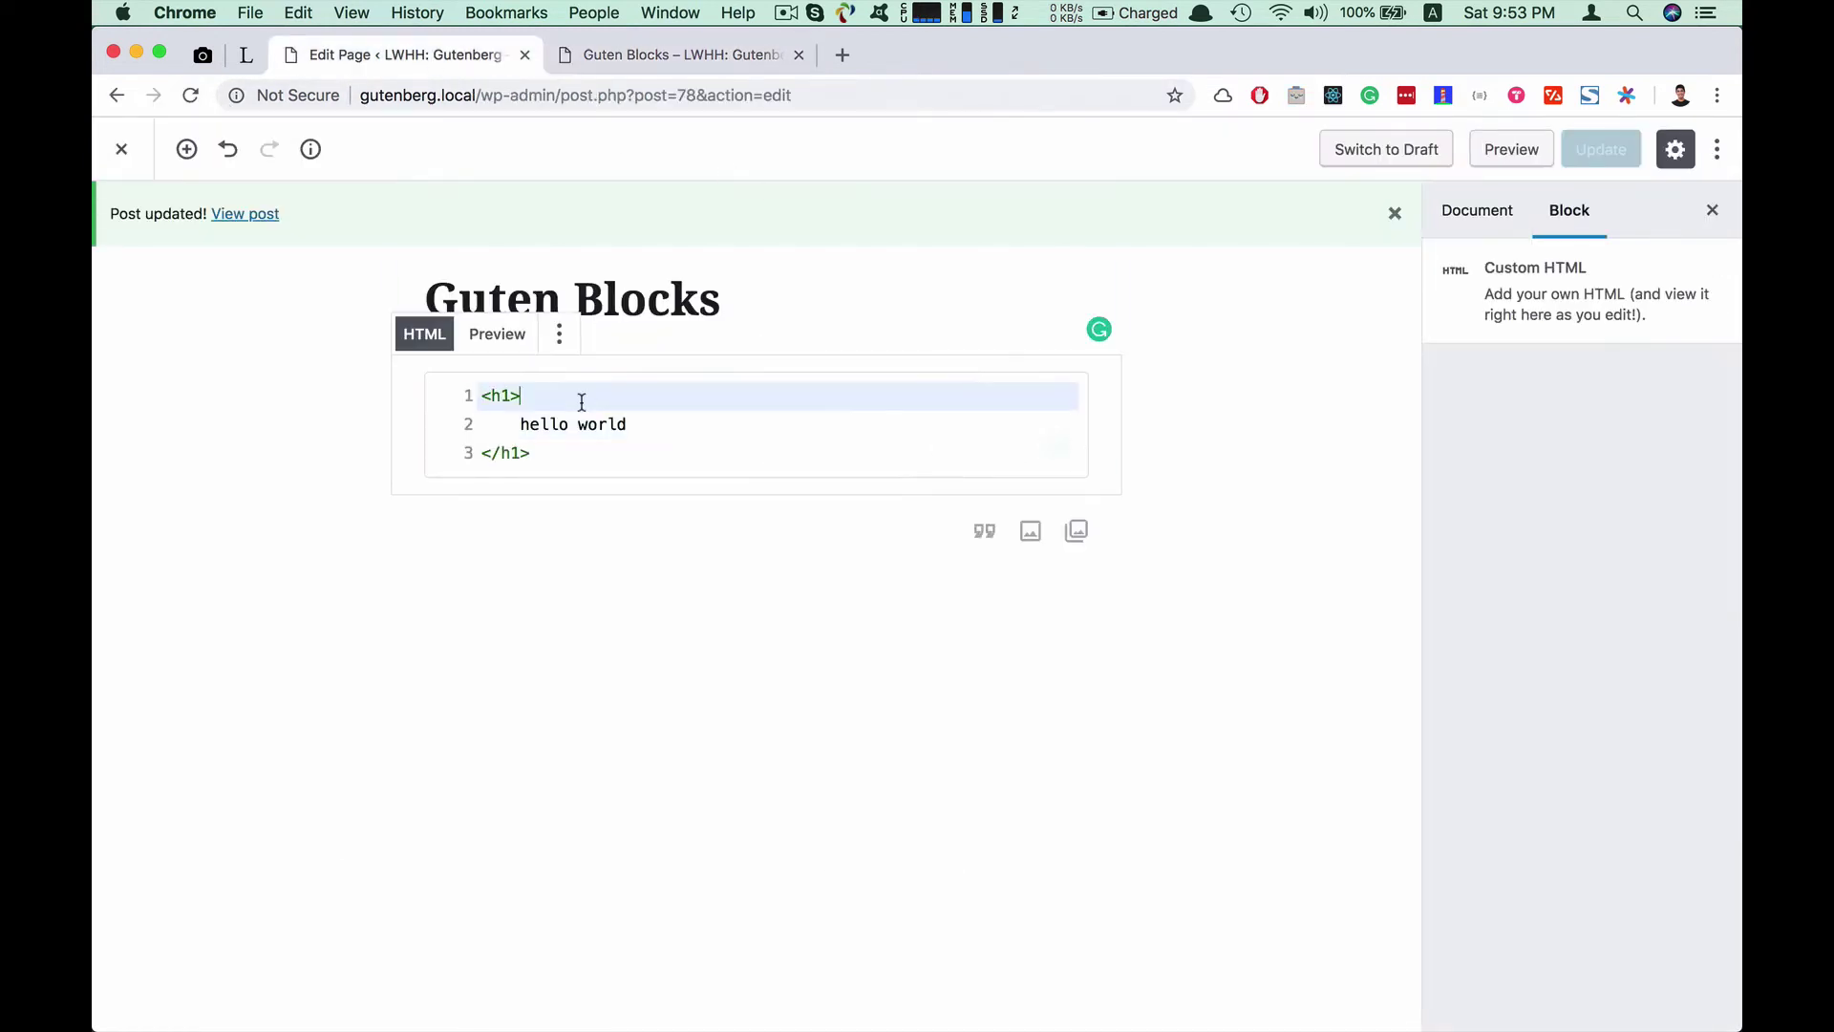
click(573, 442)
click(682, 54)
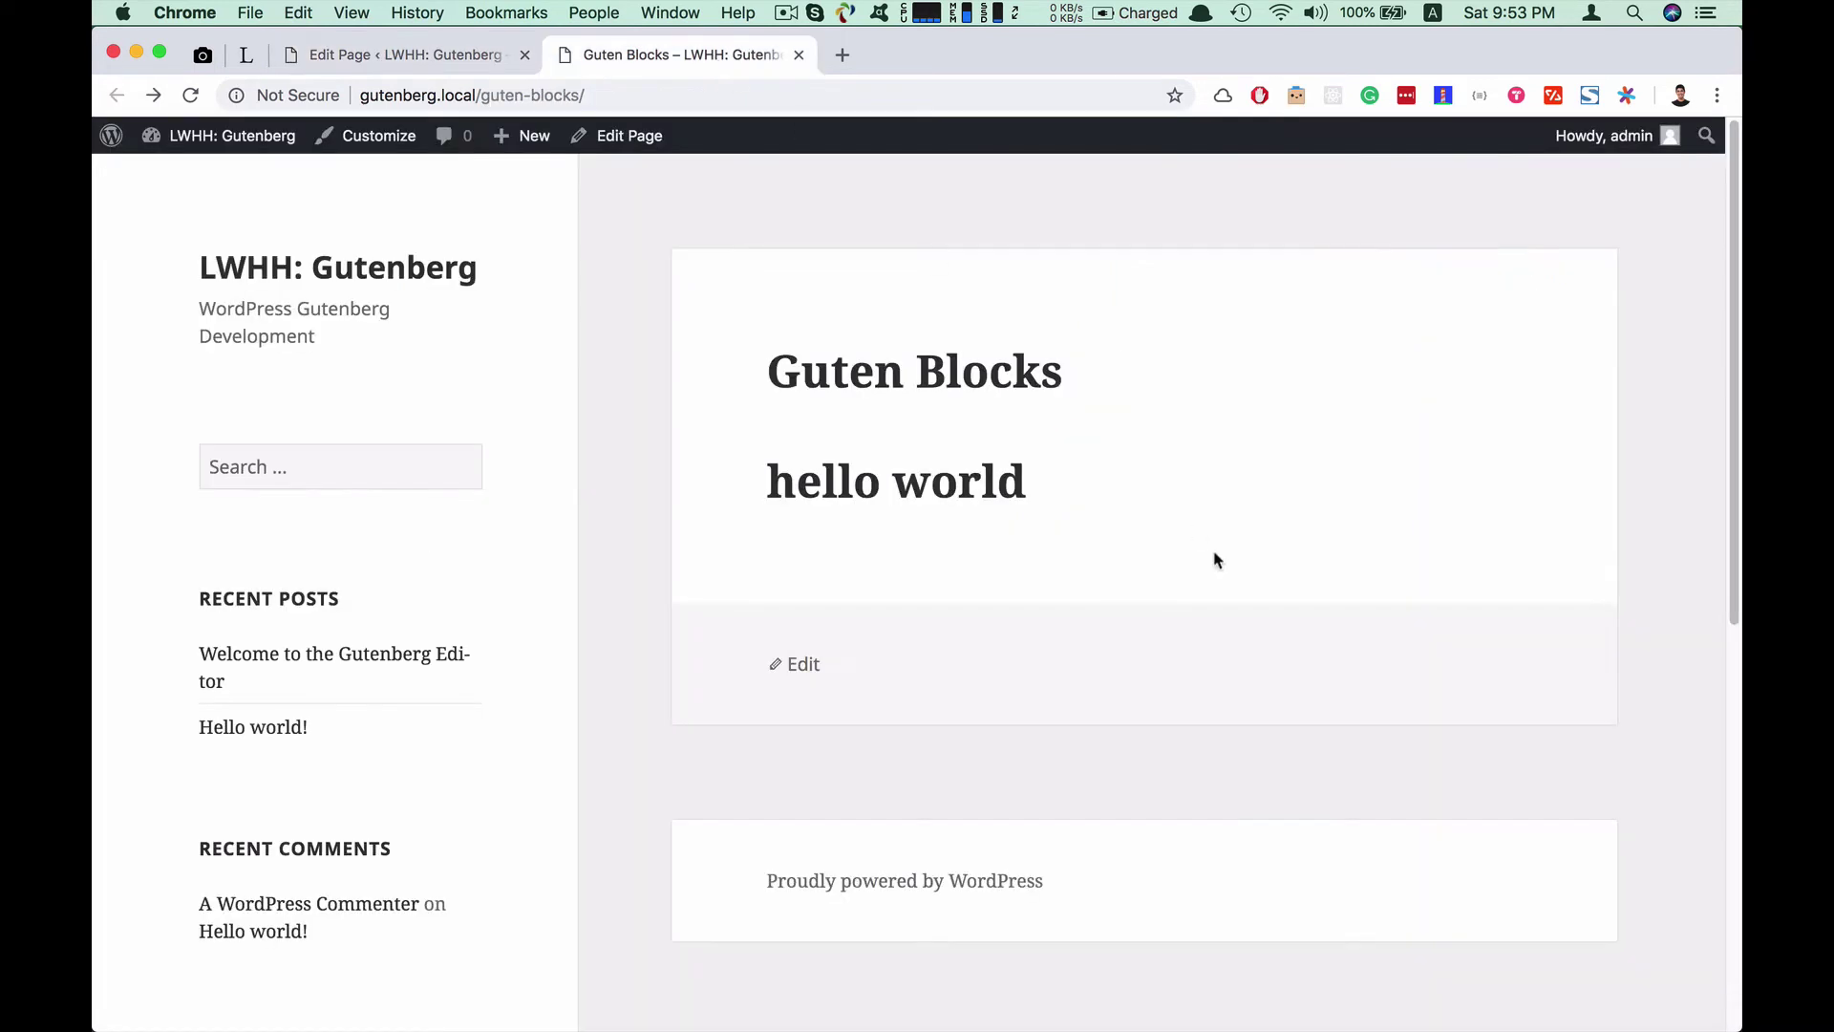
Preview the Custom HTML block inside the editor and compare it with the published page
click(394, 63)
click(499, 335)
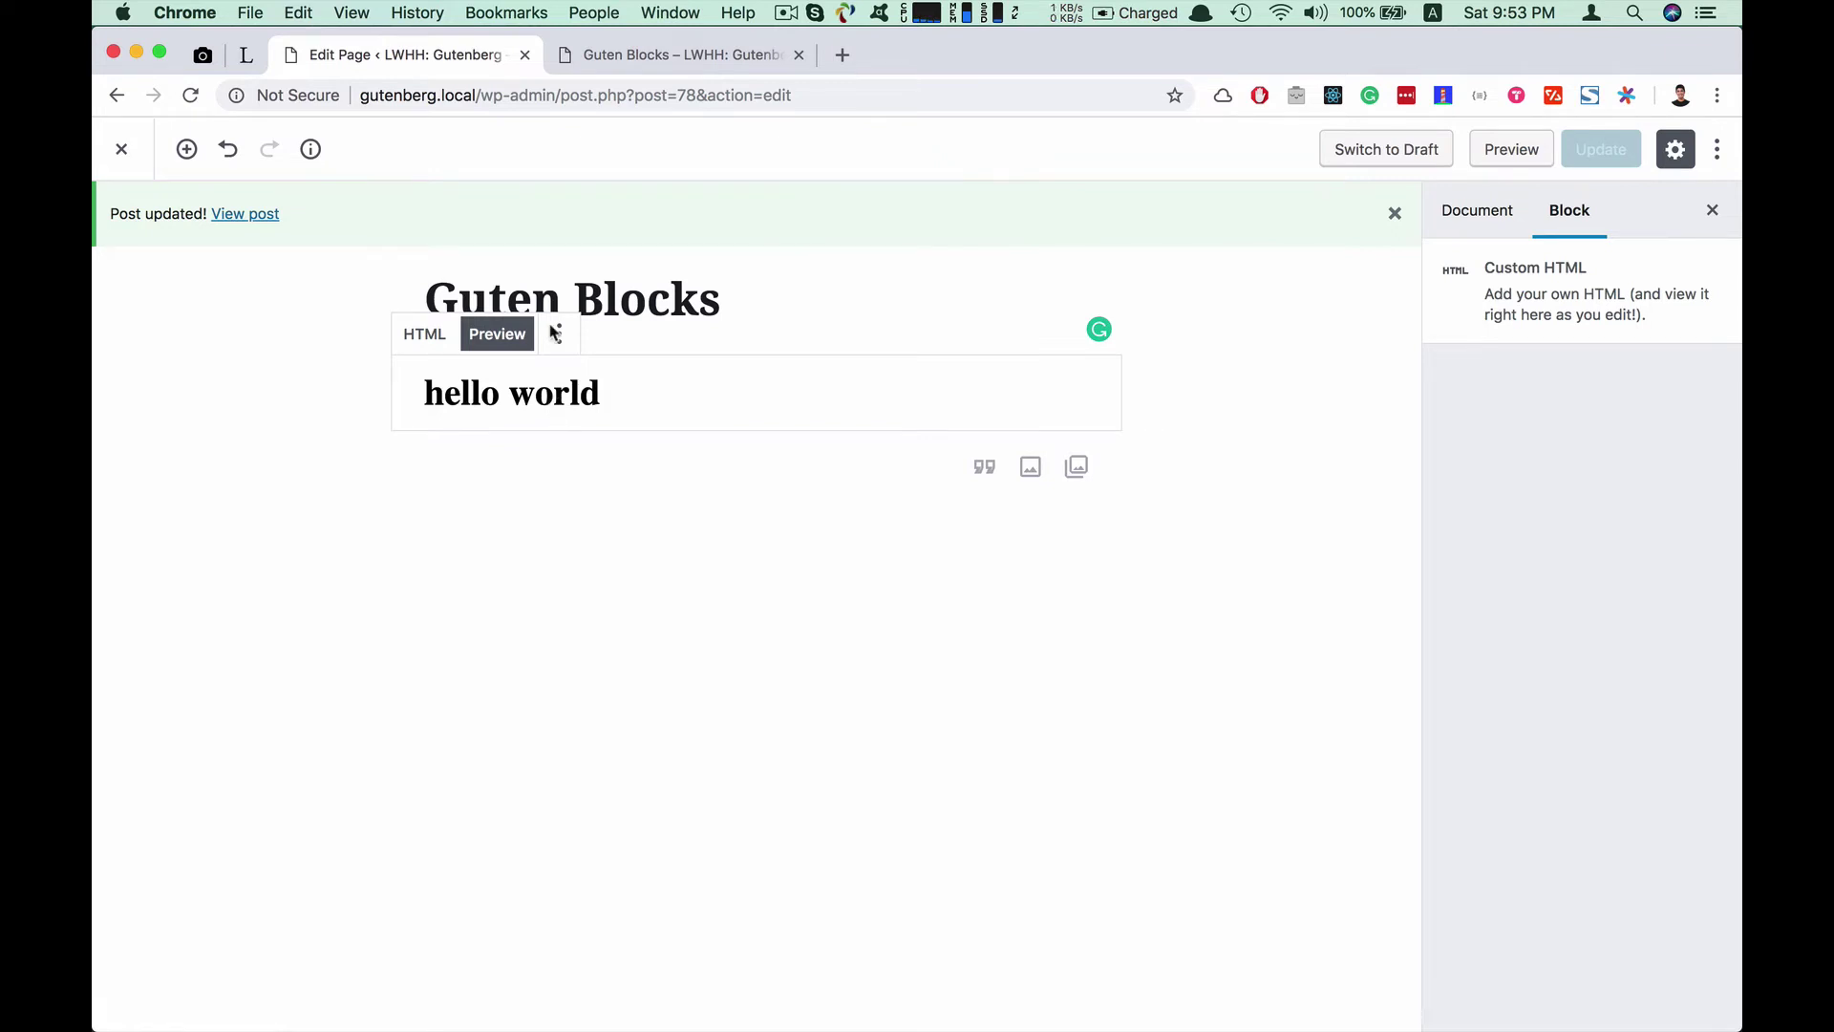
click(631, 61)
click(472, 61)
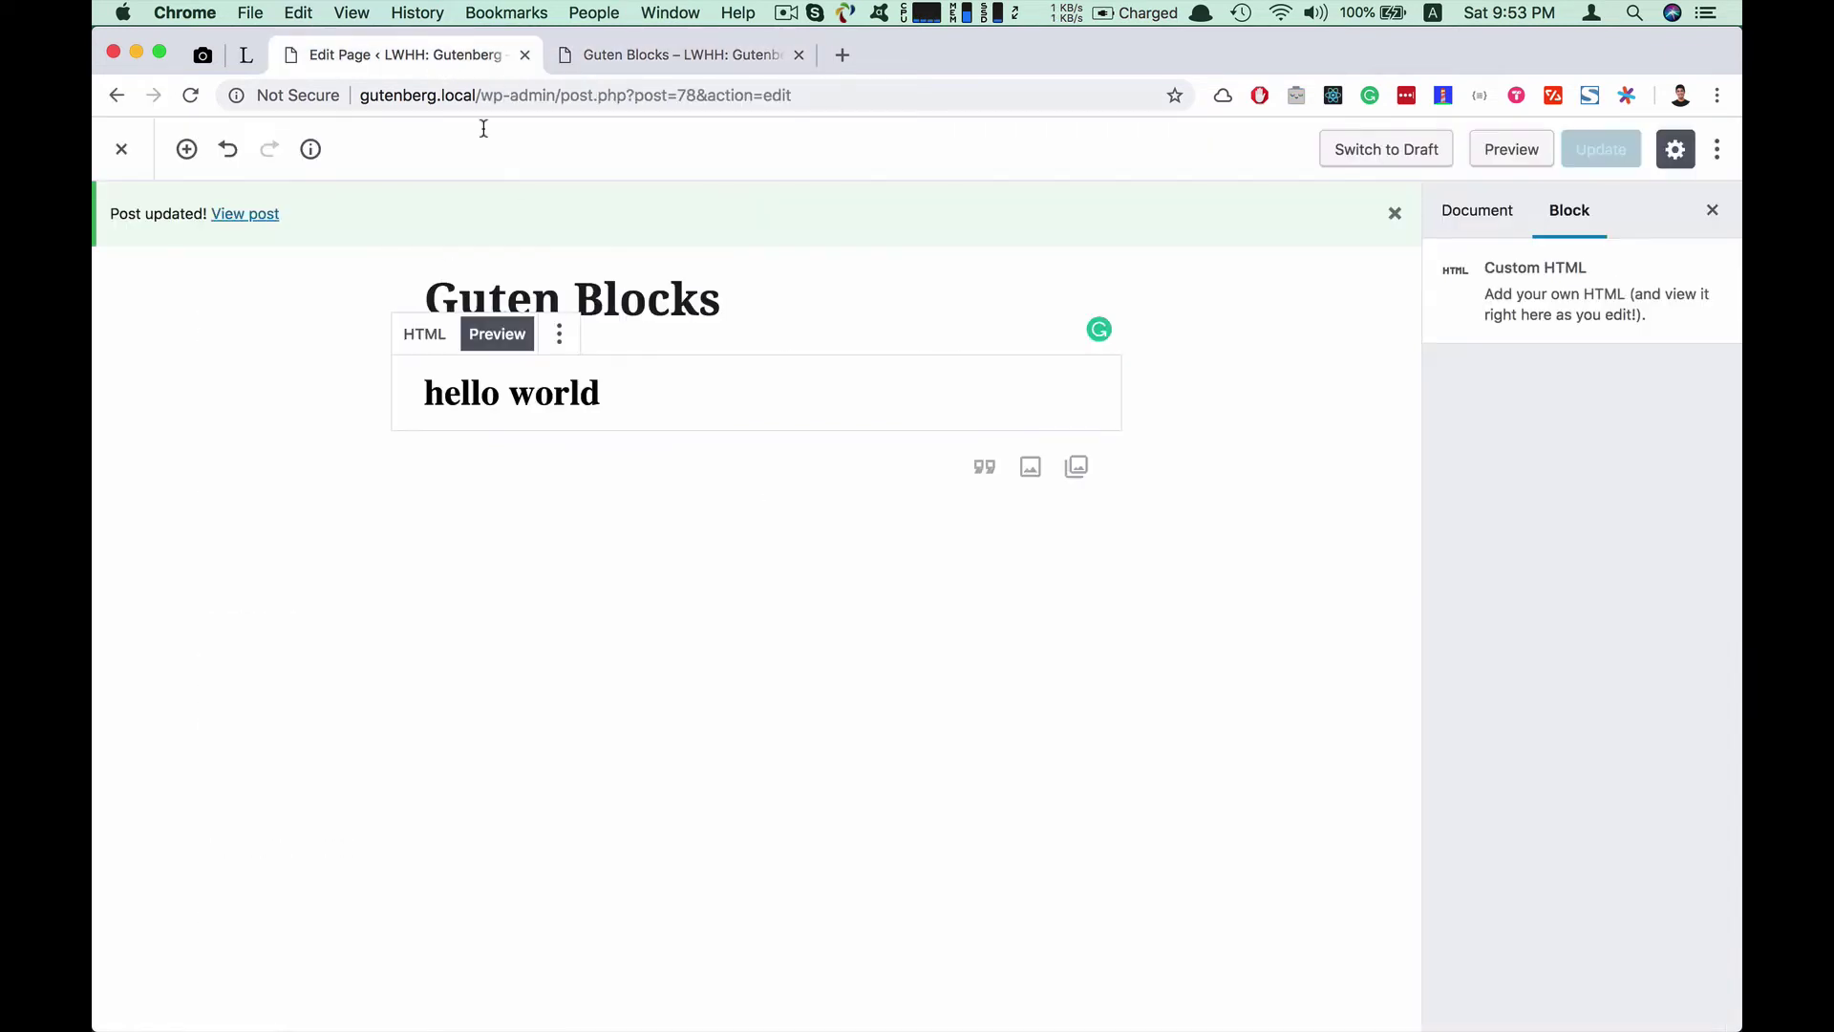
Return the Custom HTML block to its HTML view and remove the block from the page
click(424, 334)
click(559, 333)
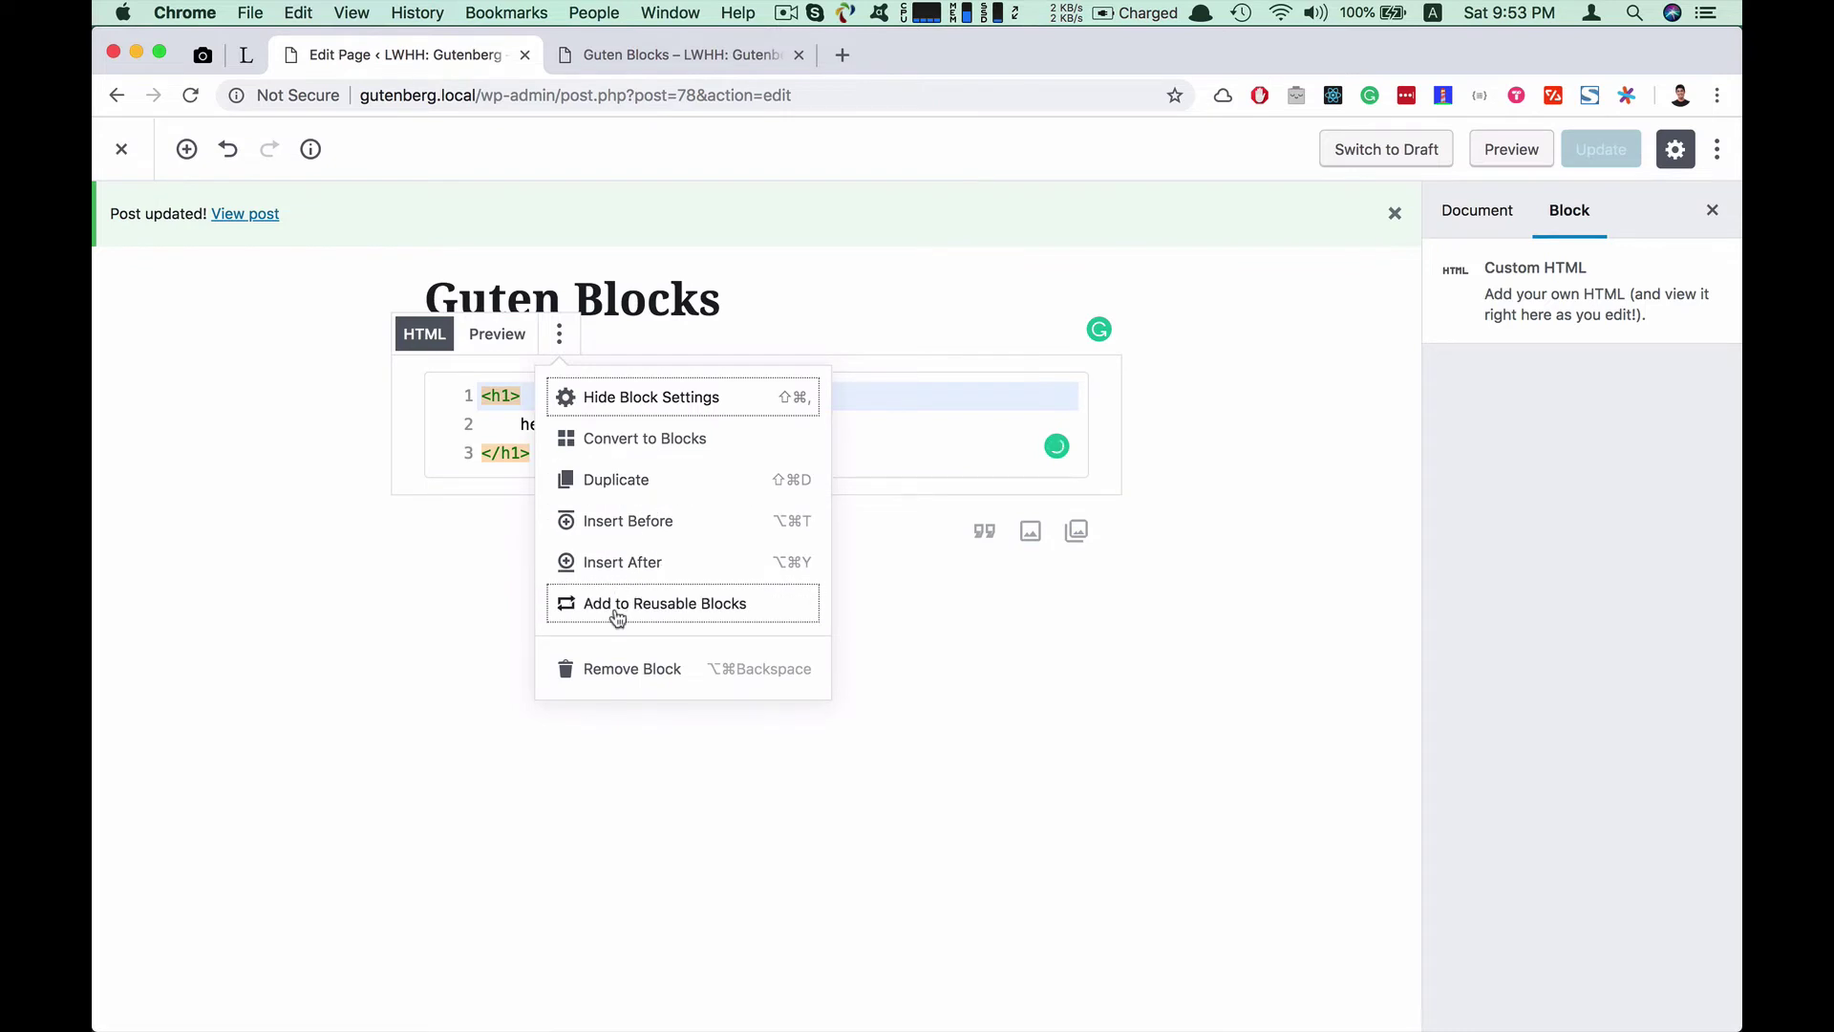
click(616, 675)
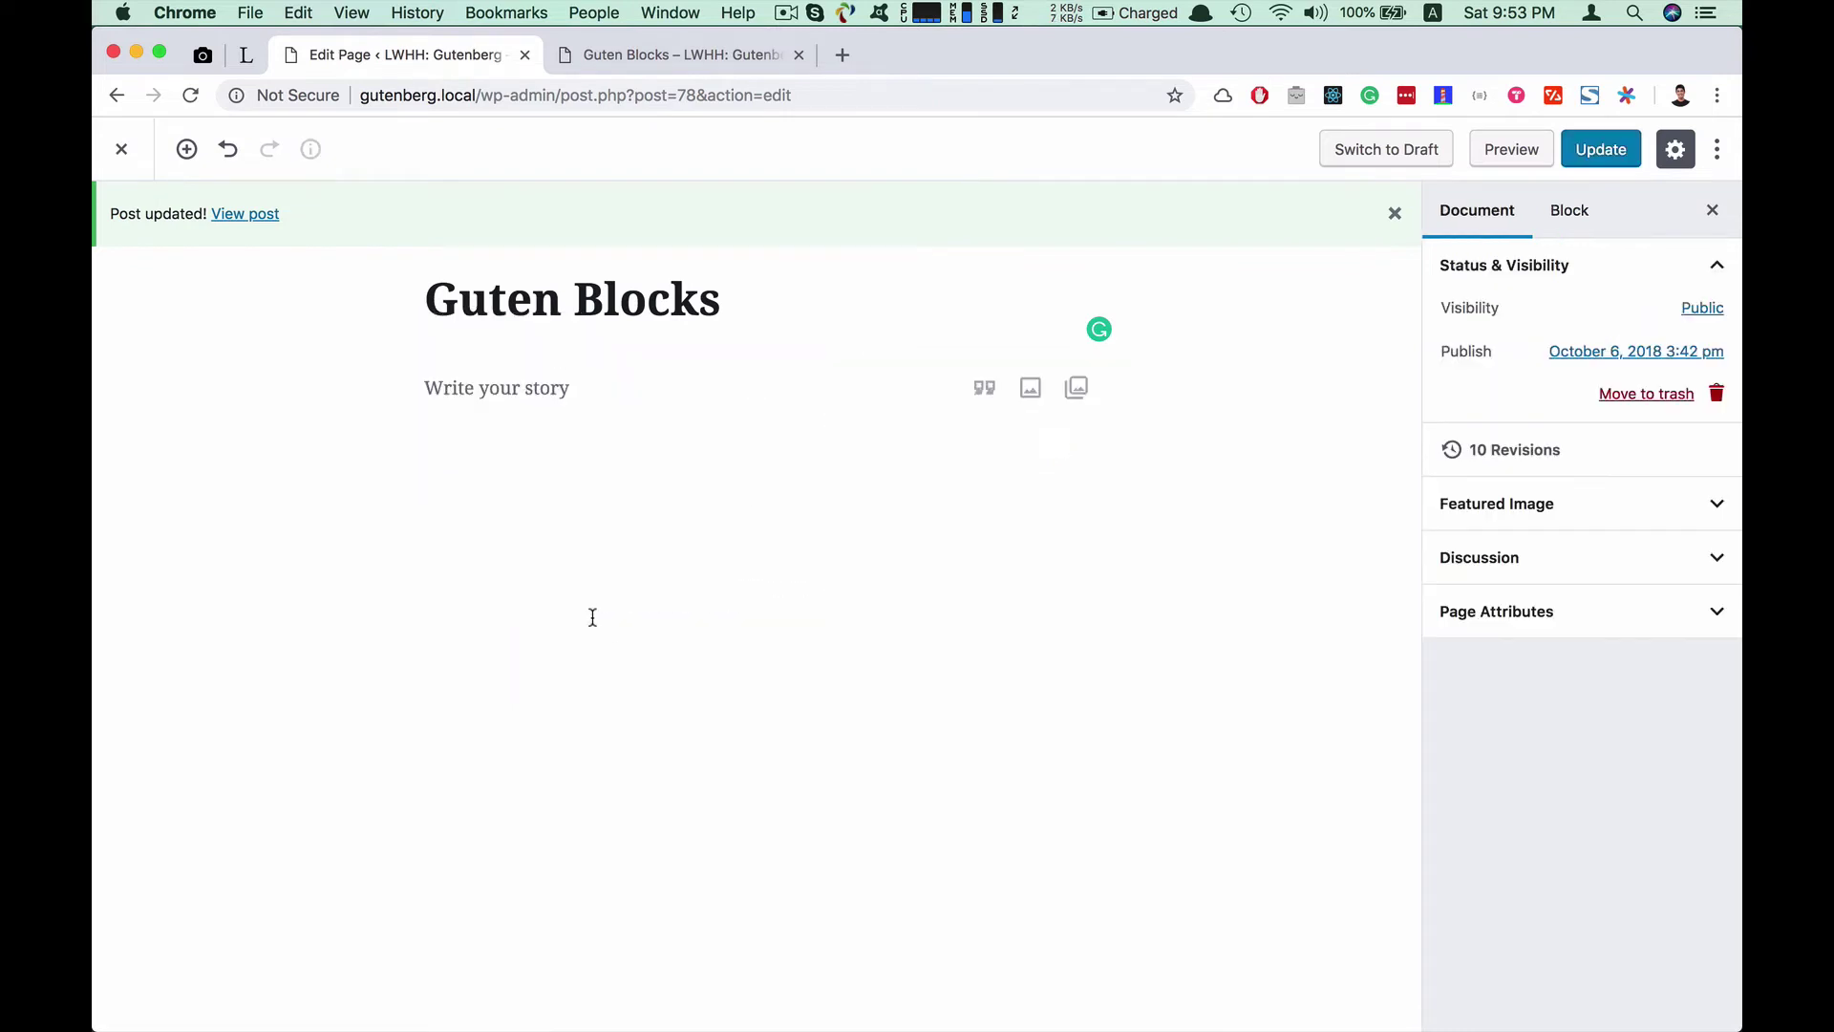
Insert a Pullquote block from the formatting blocks into the empty page body
click(435, 390)
click(372, 386)
click(745, 526)
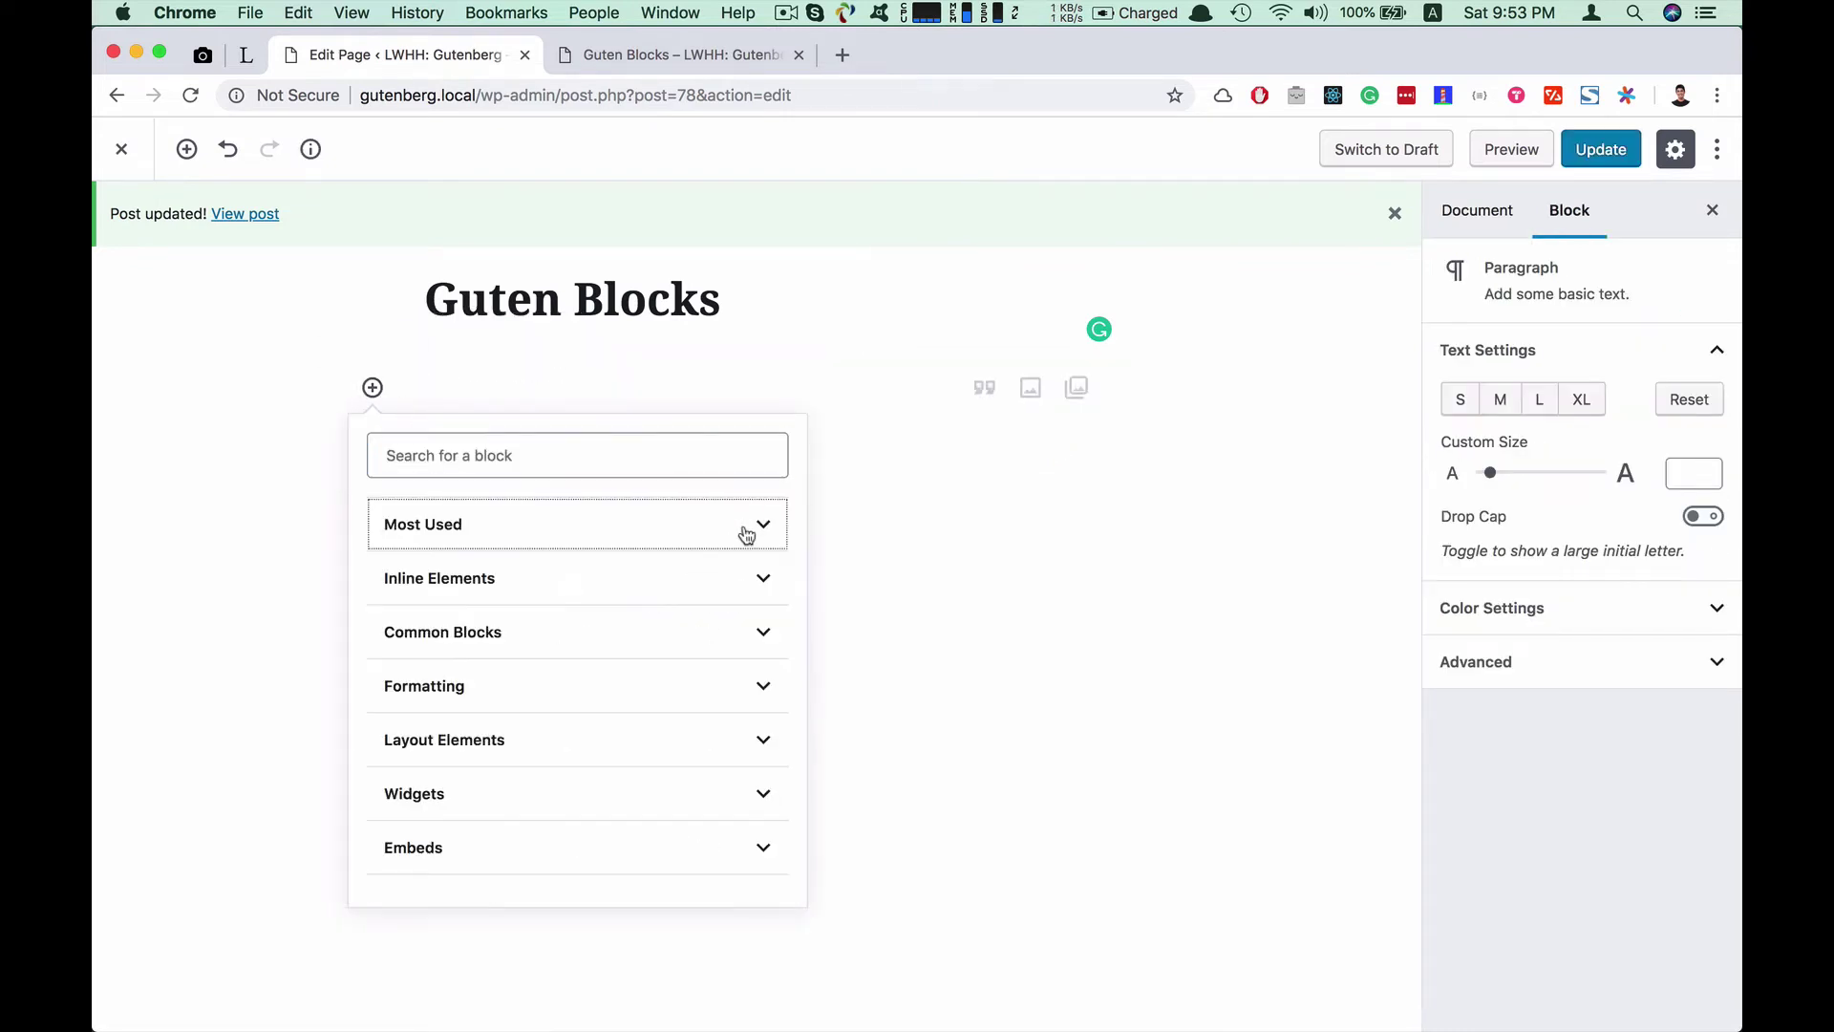
click(770, 690)
scroll(665, 631, down, 3)
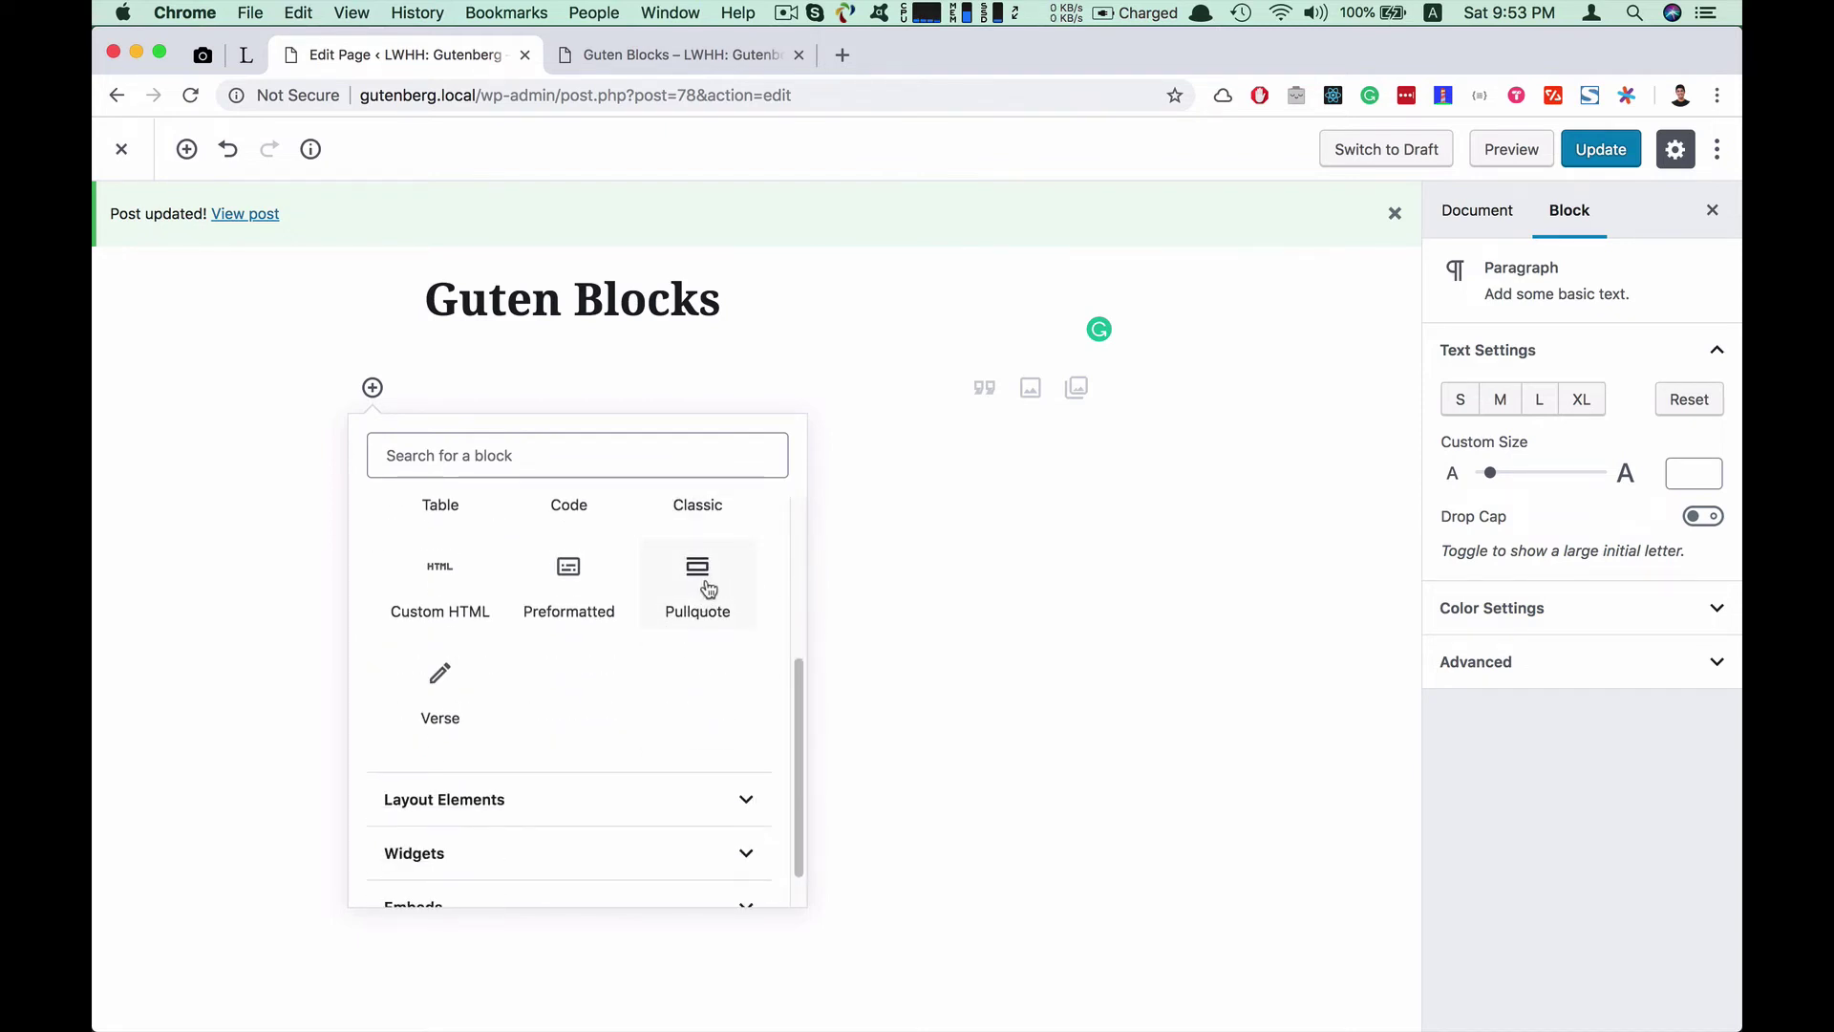
click(706, 588)
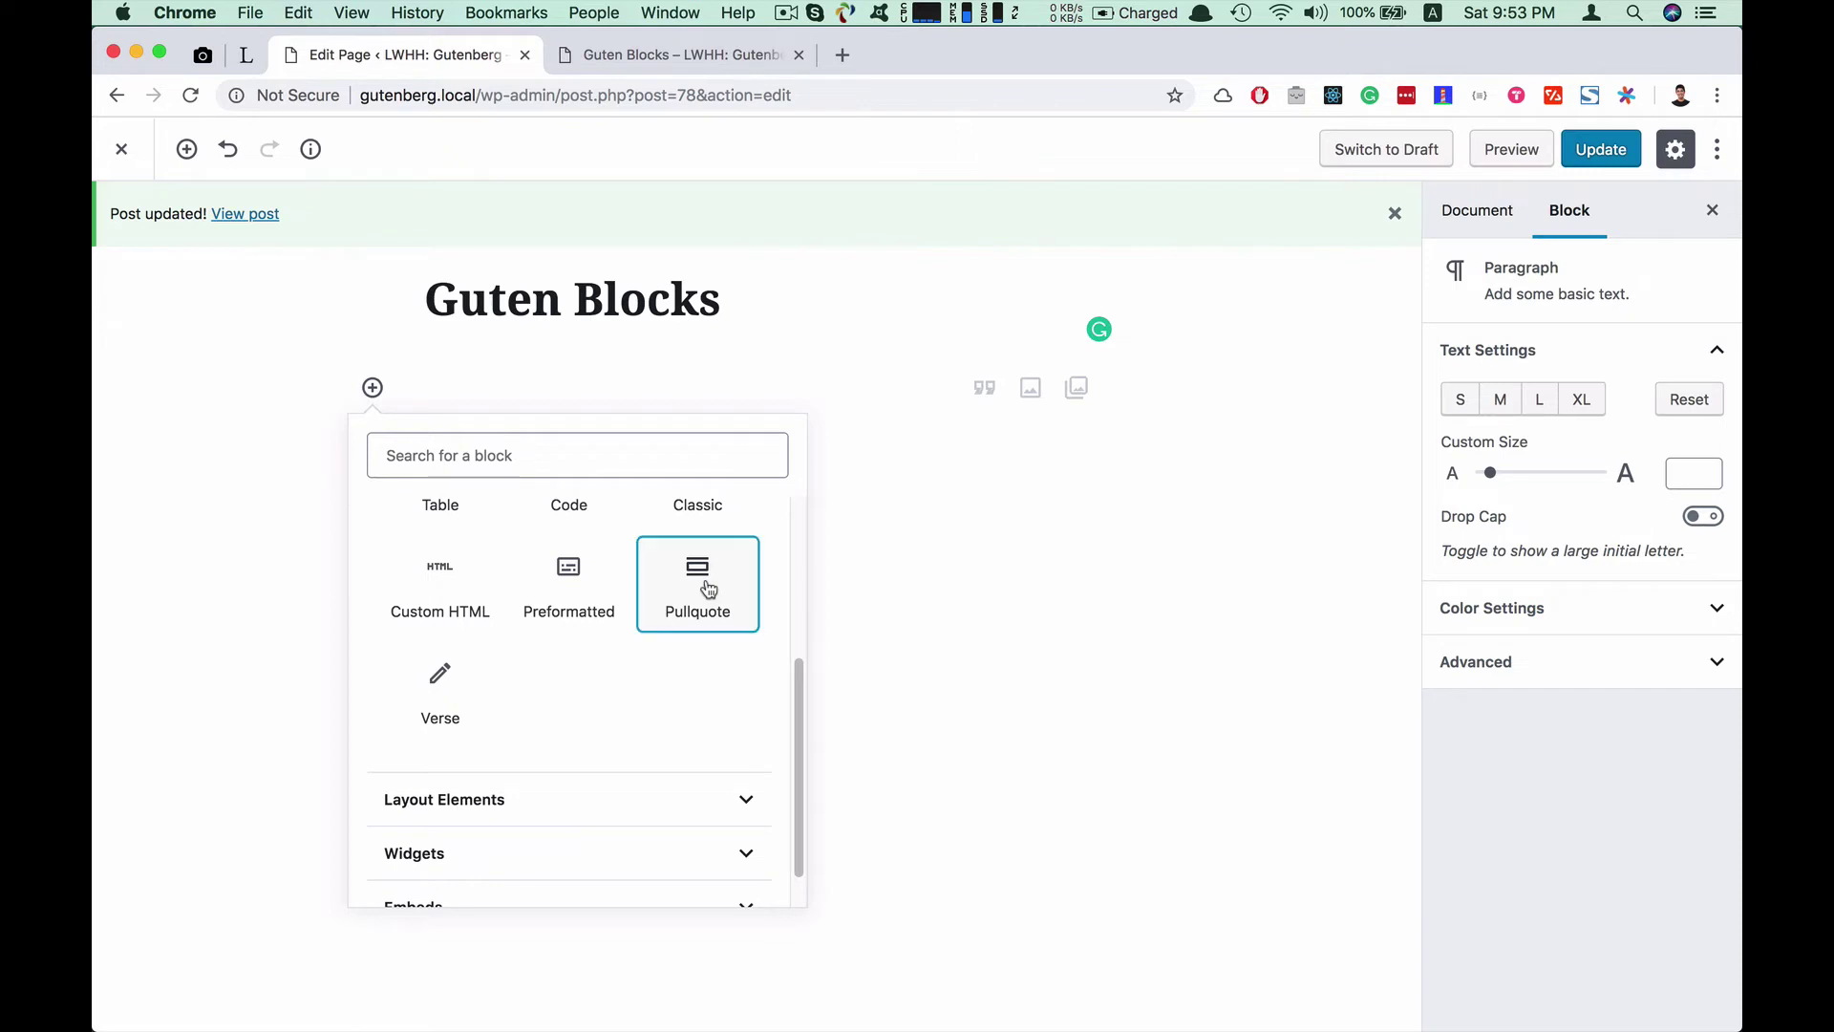
click(287, 438)
Copy the highlighted "It is a long established fact..." sentence from the Lorem Ipsum site into the pullquote's text
click(778, 448)
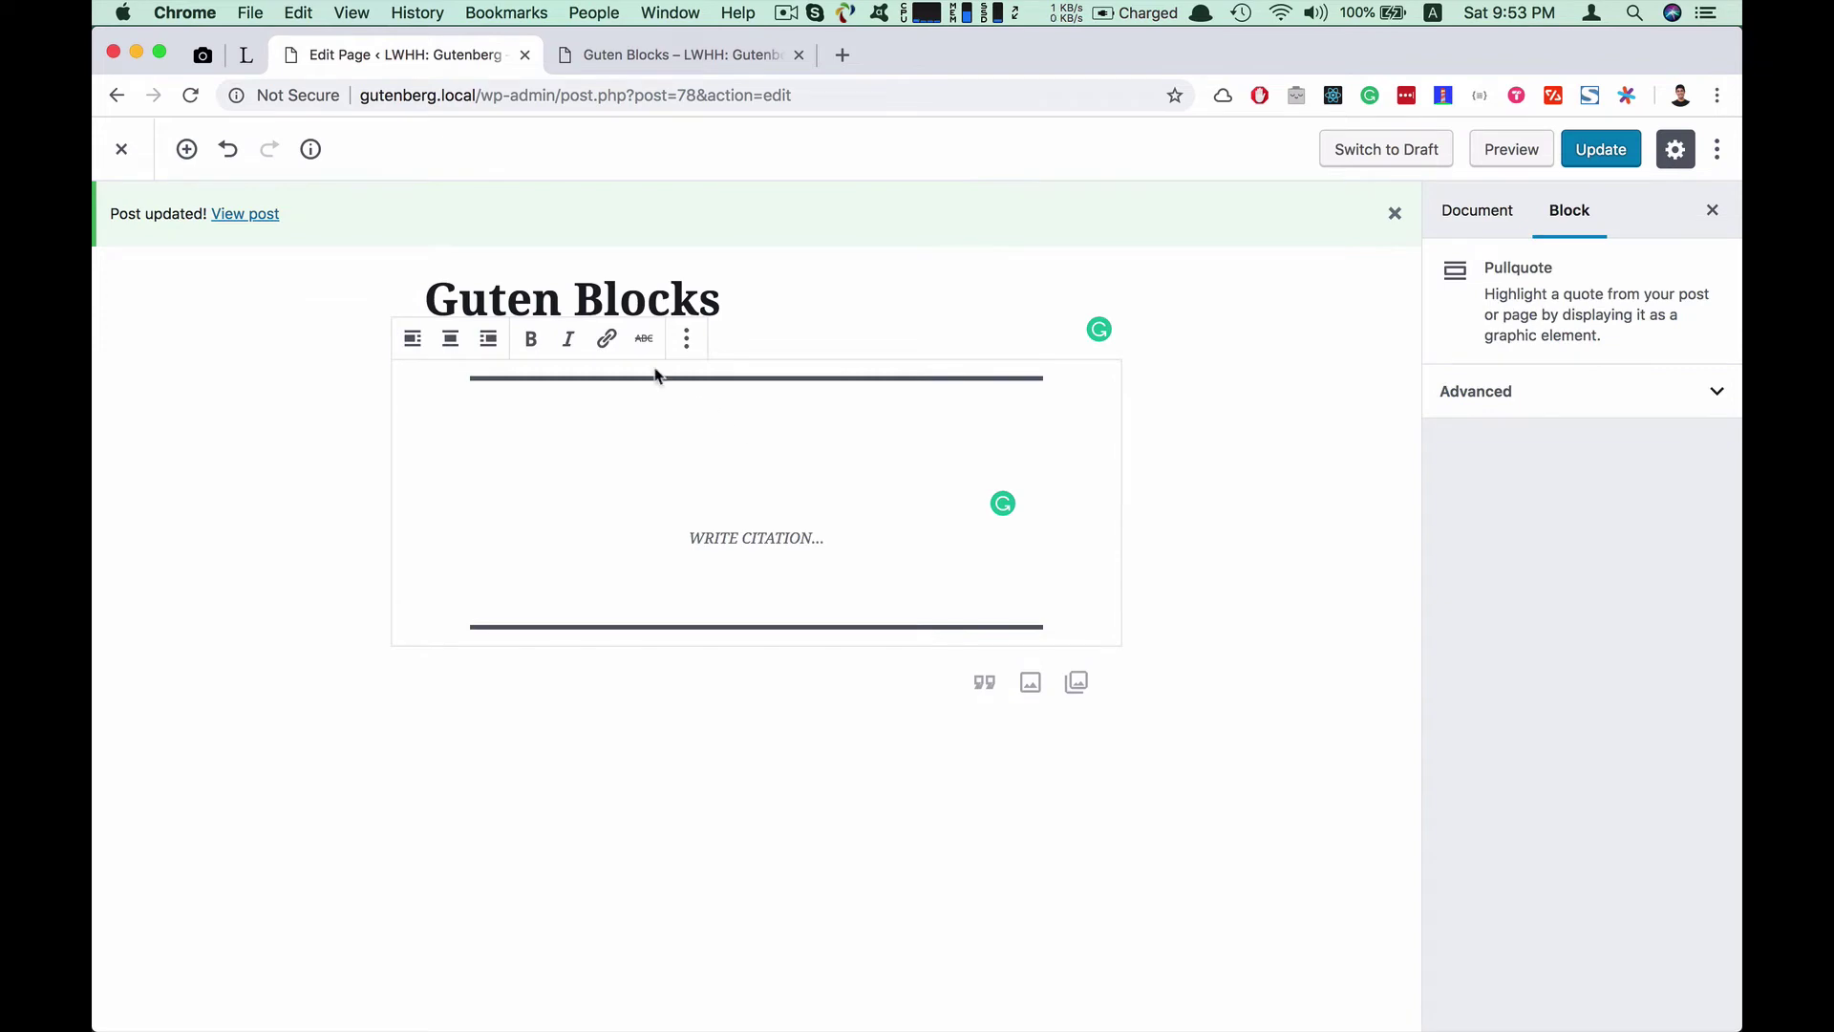
click(246, 58)
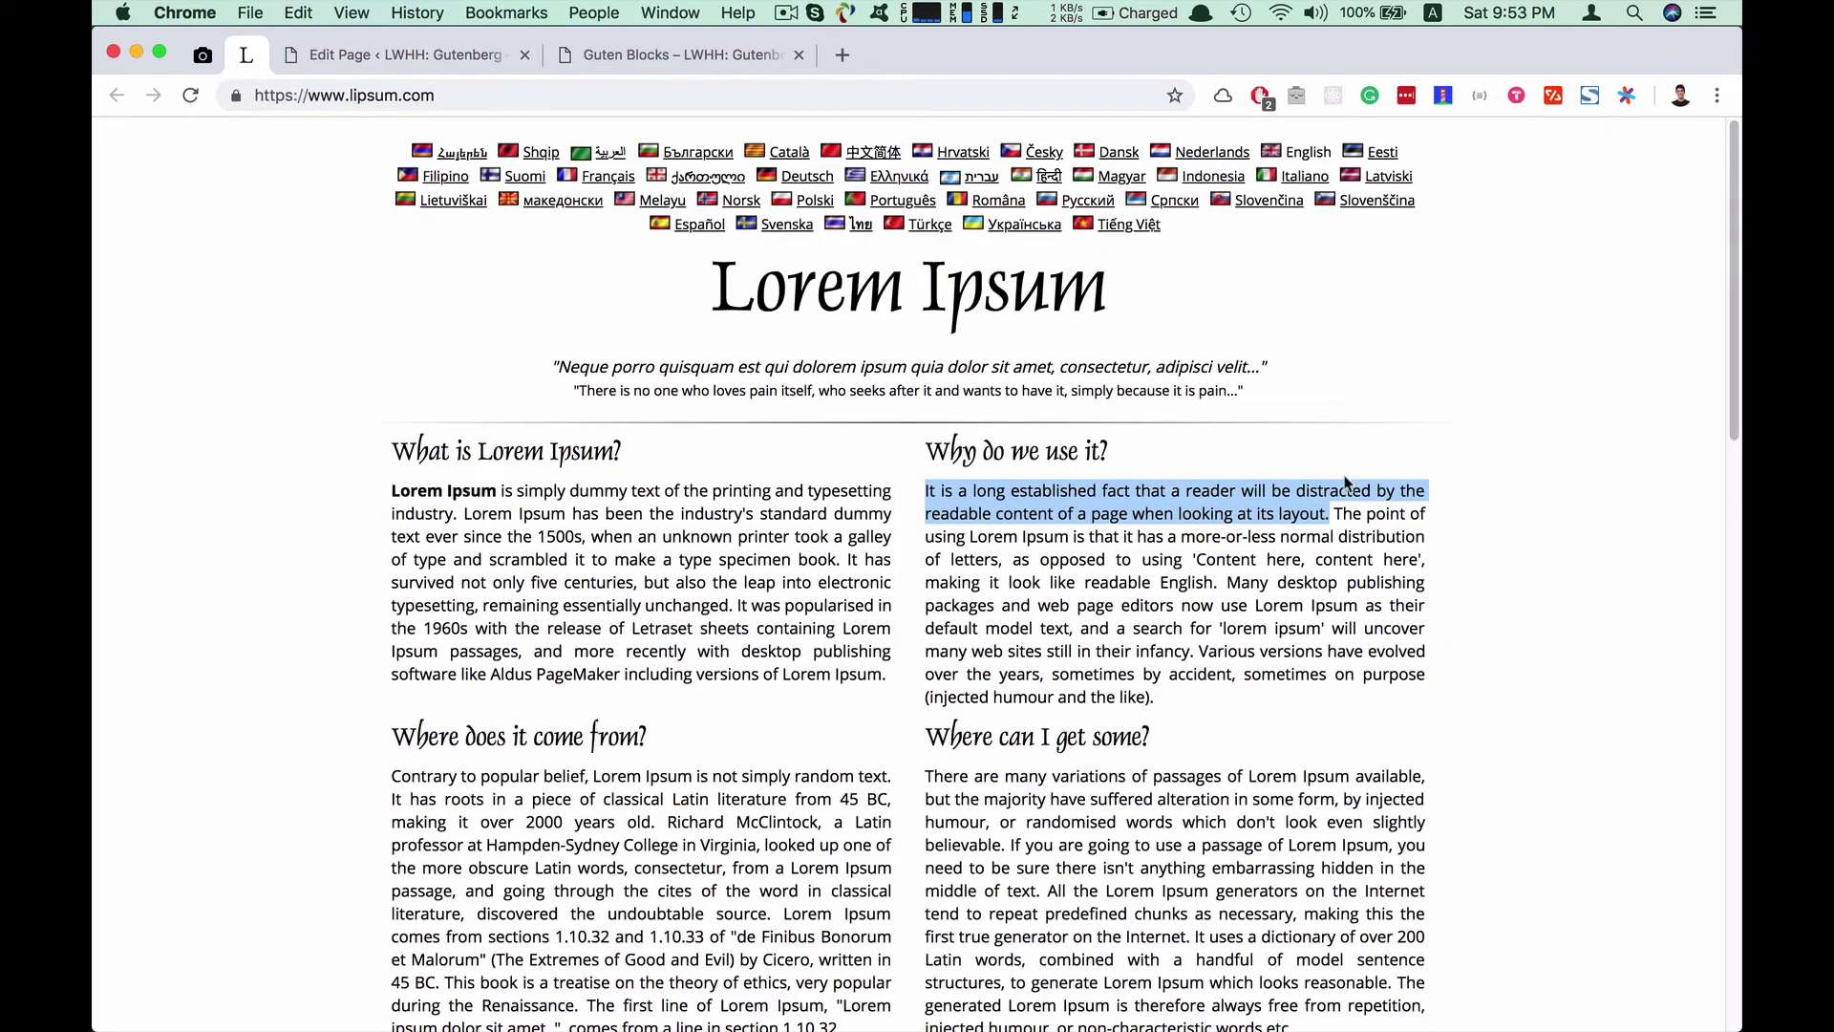
key(super+c)
click(401, 54)
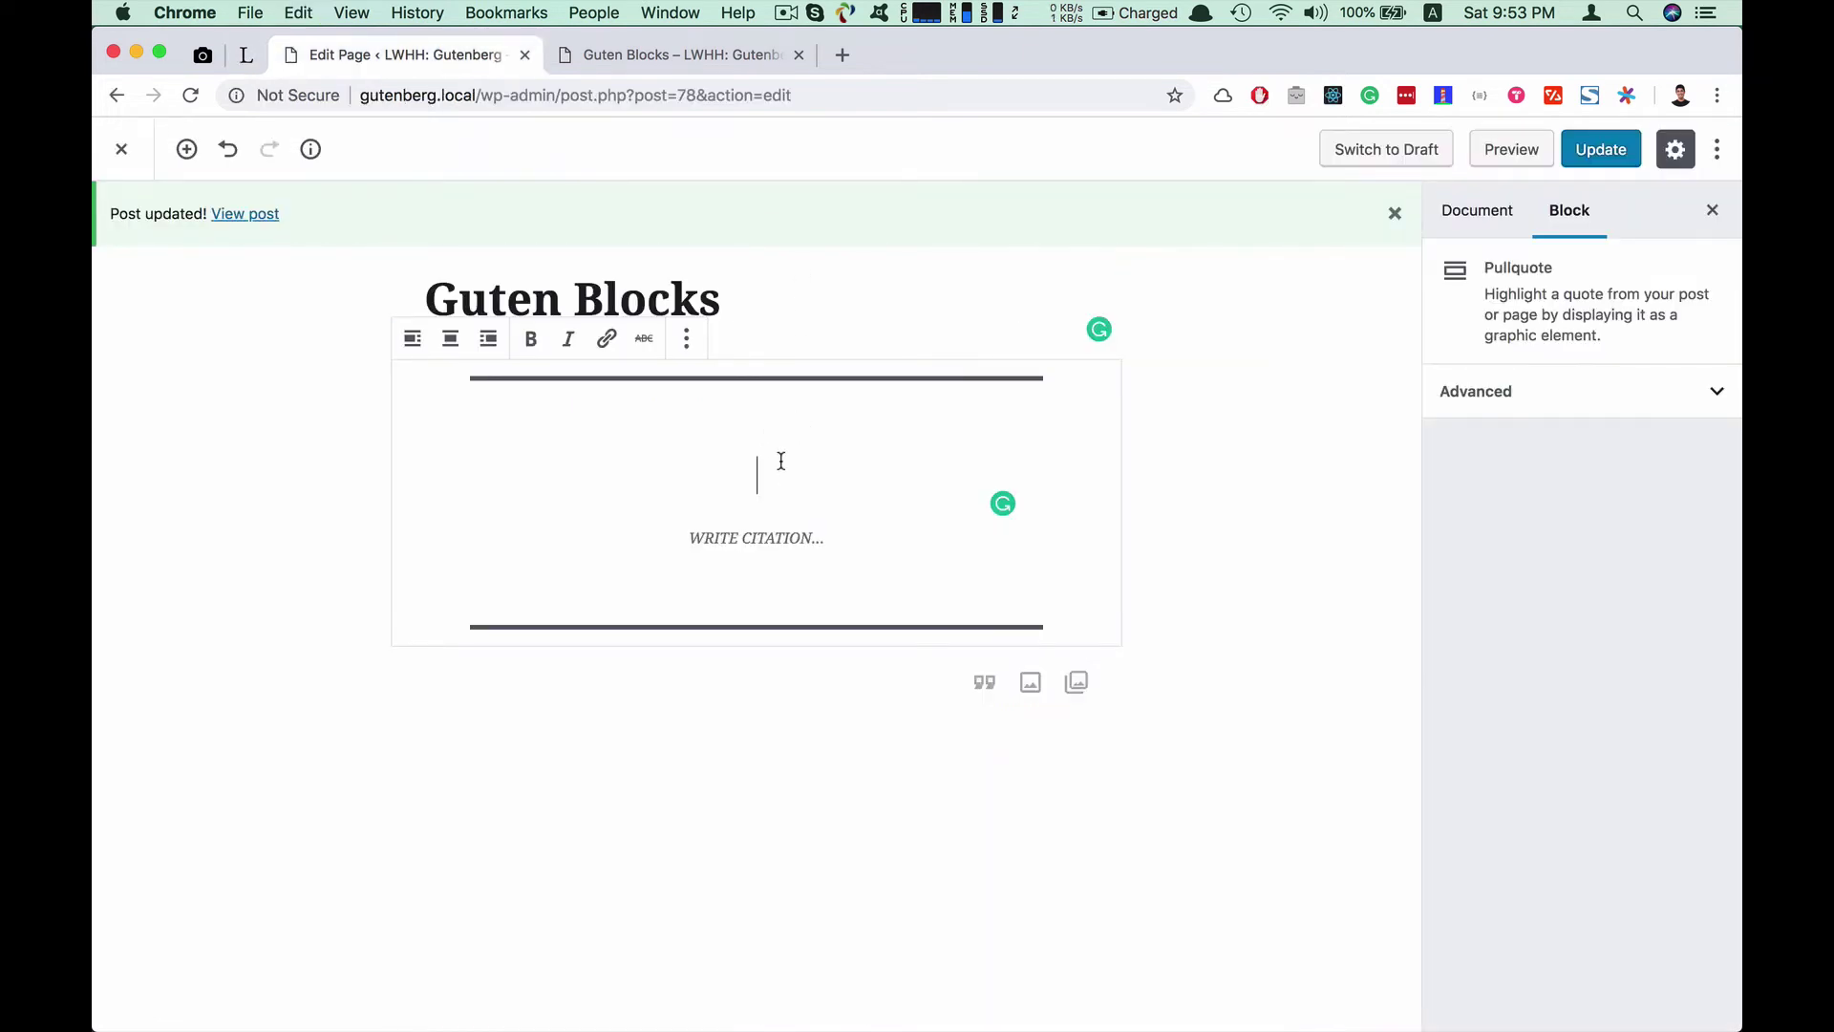
key(super+v)
Enter "lorem" as the pullquote's citation and update the page
click(776, 671)
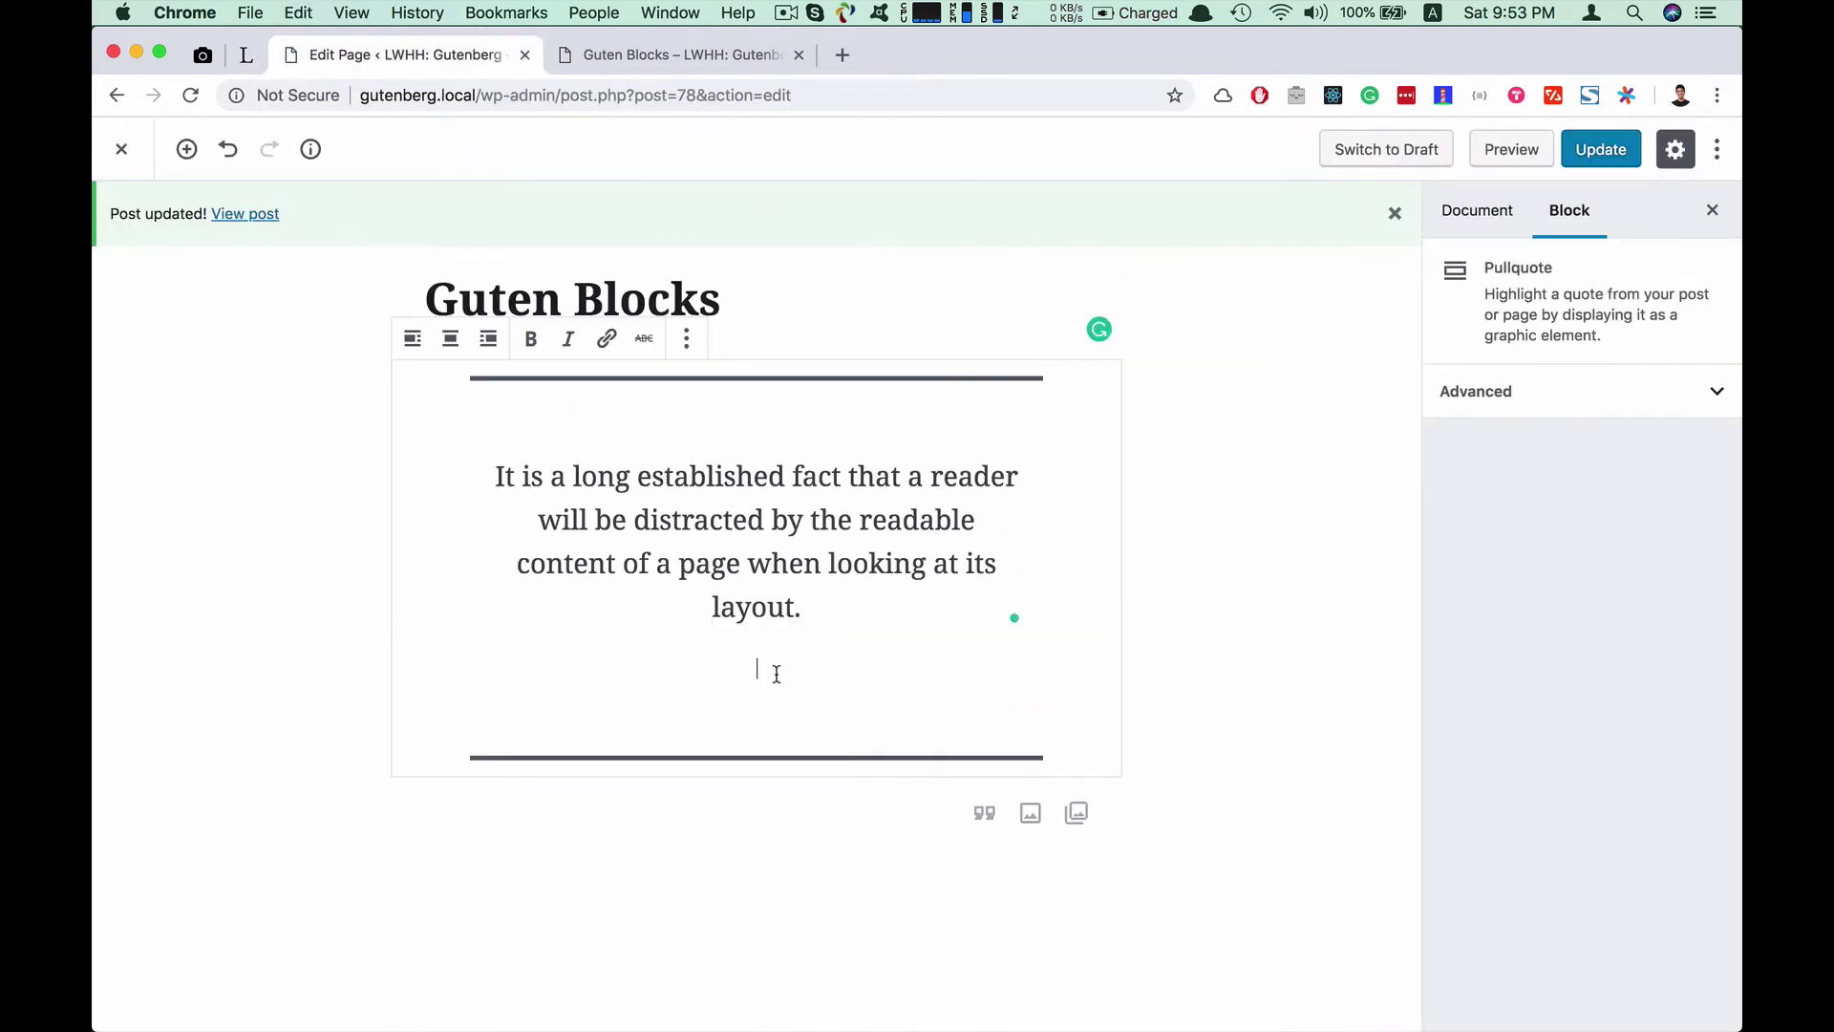
text(Lorem)
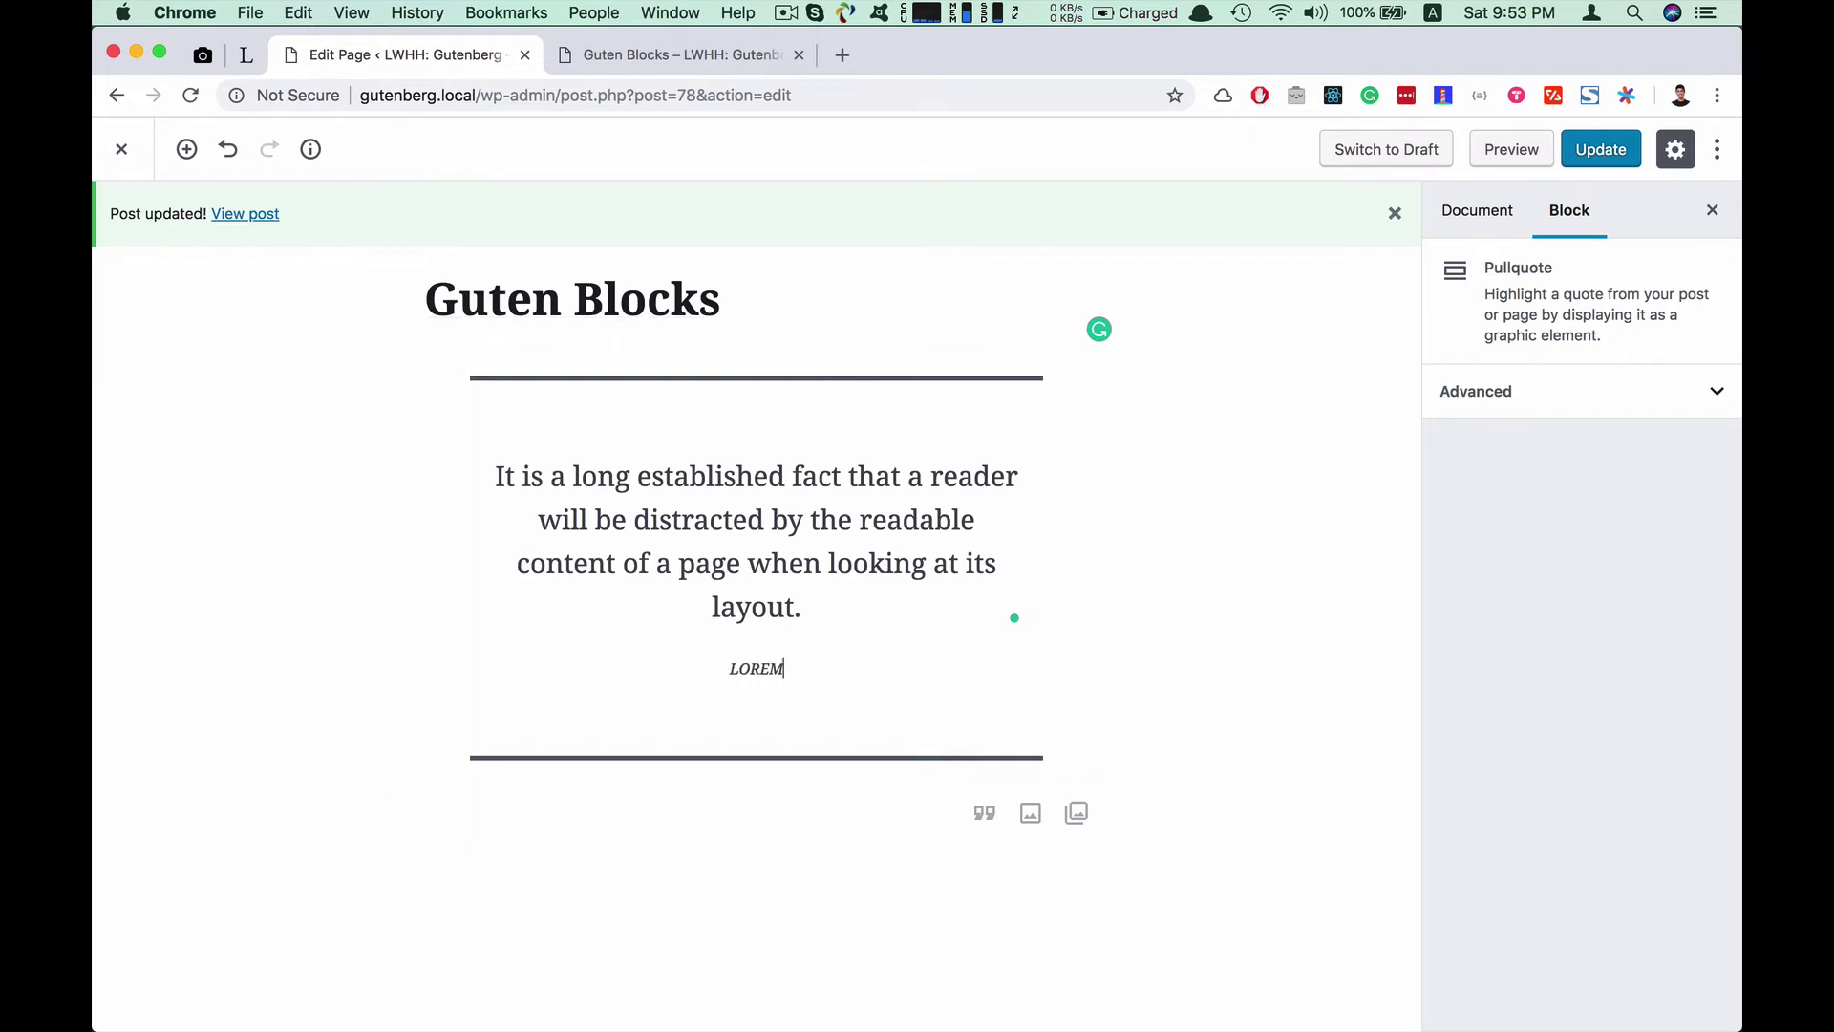
click(1159, 593)
key(super+s)
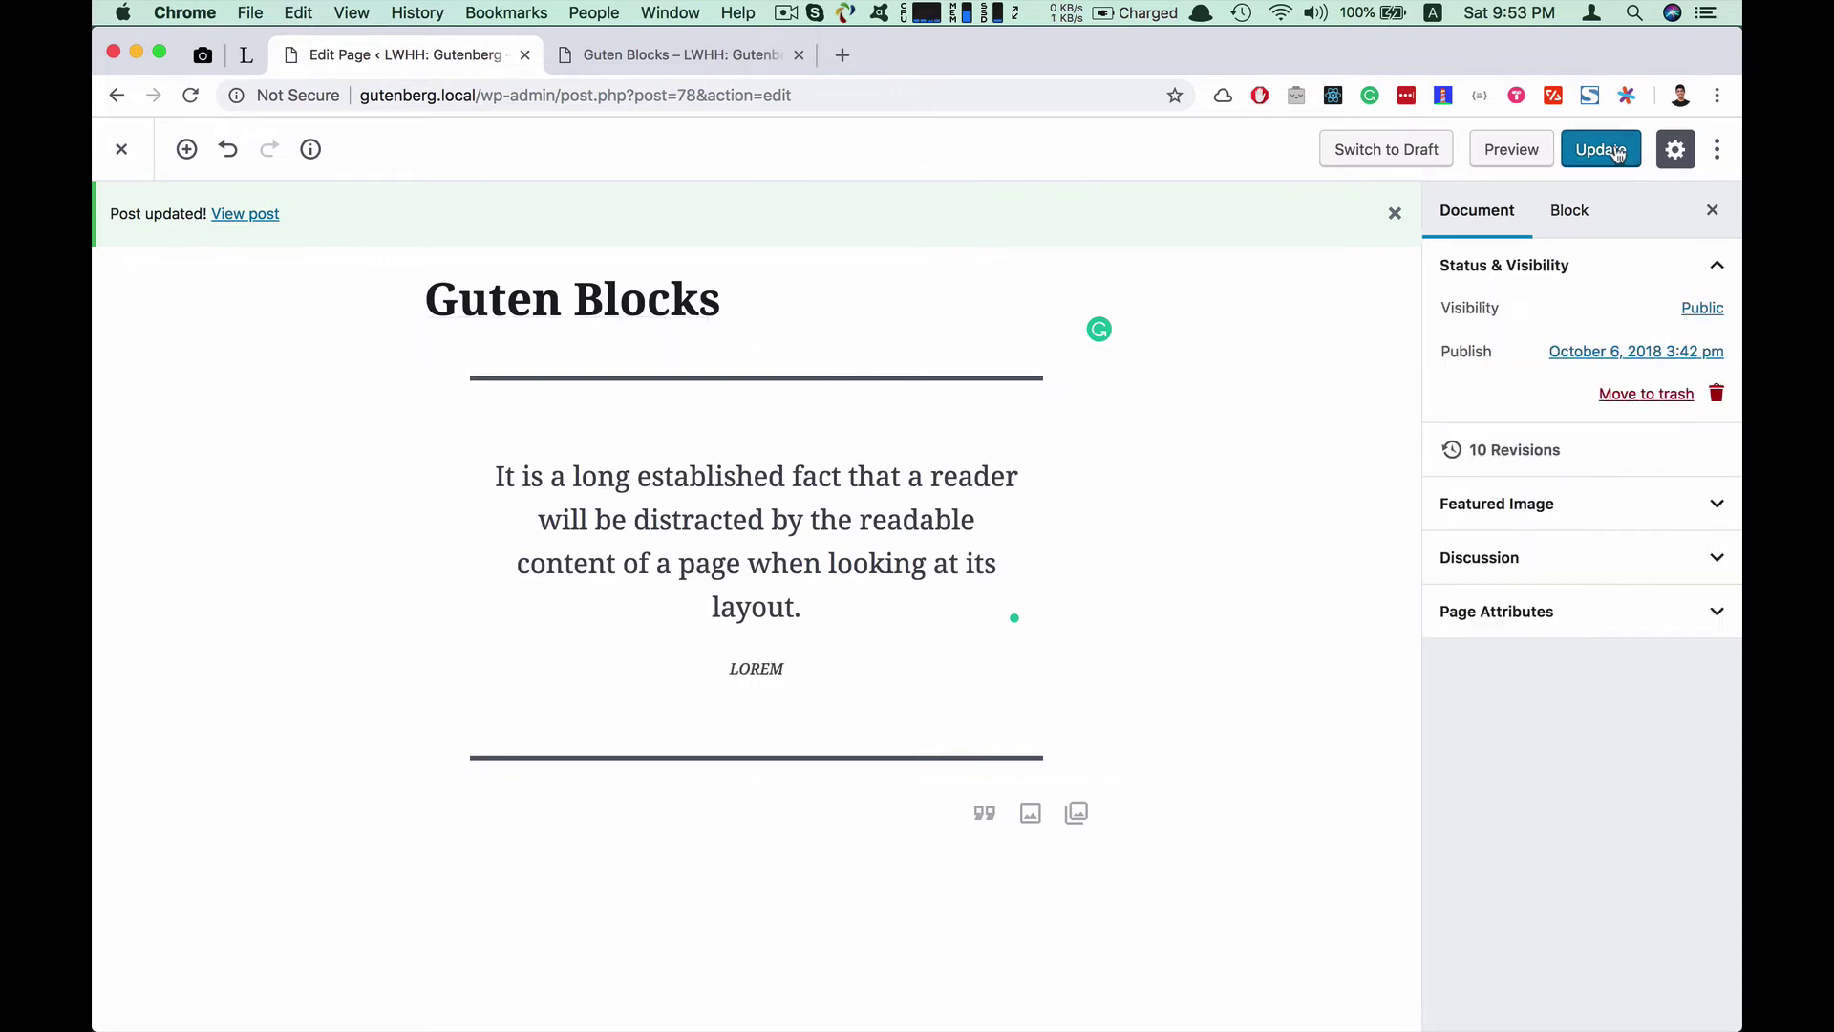
Reload the published page and compare its pullquote styling with the Pullquote block in the editor
click(707, 67)
key(super+r)
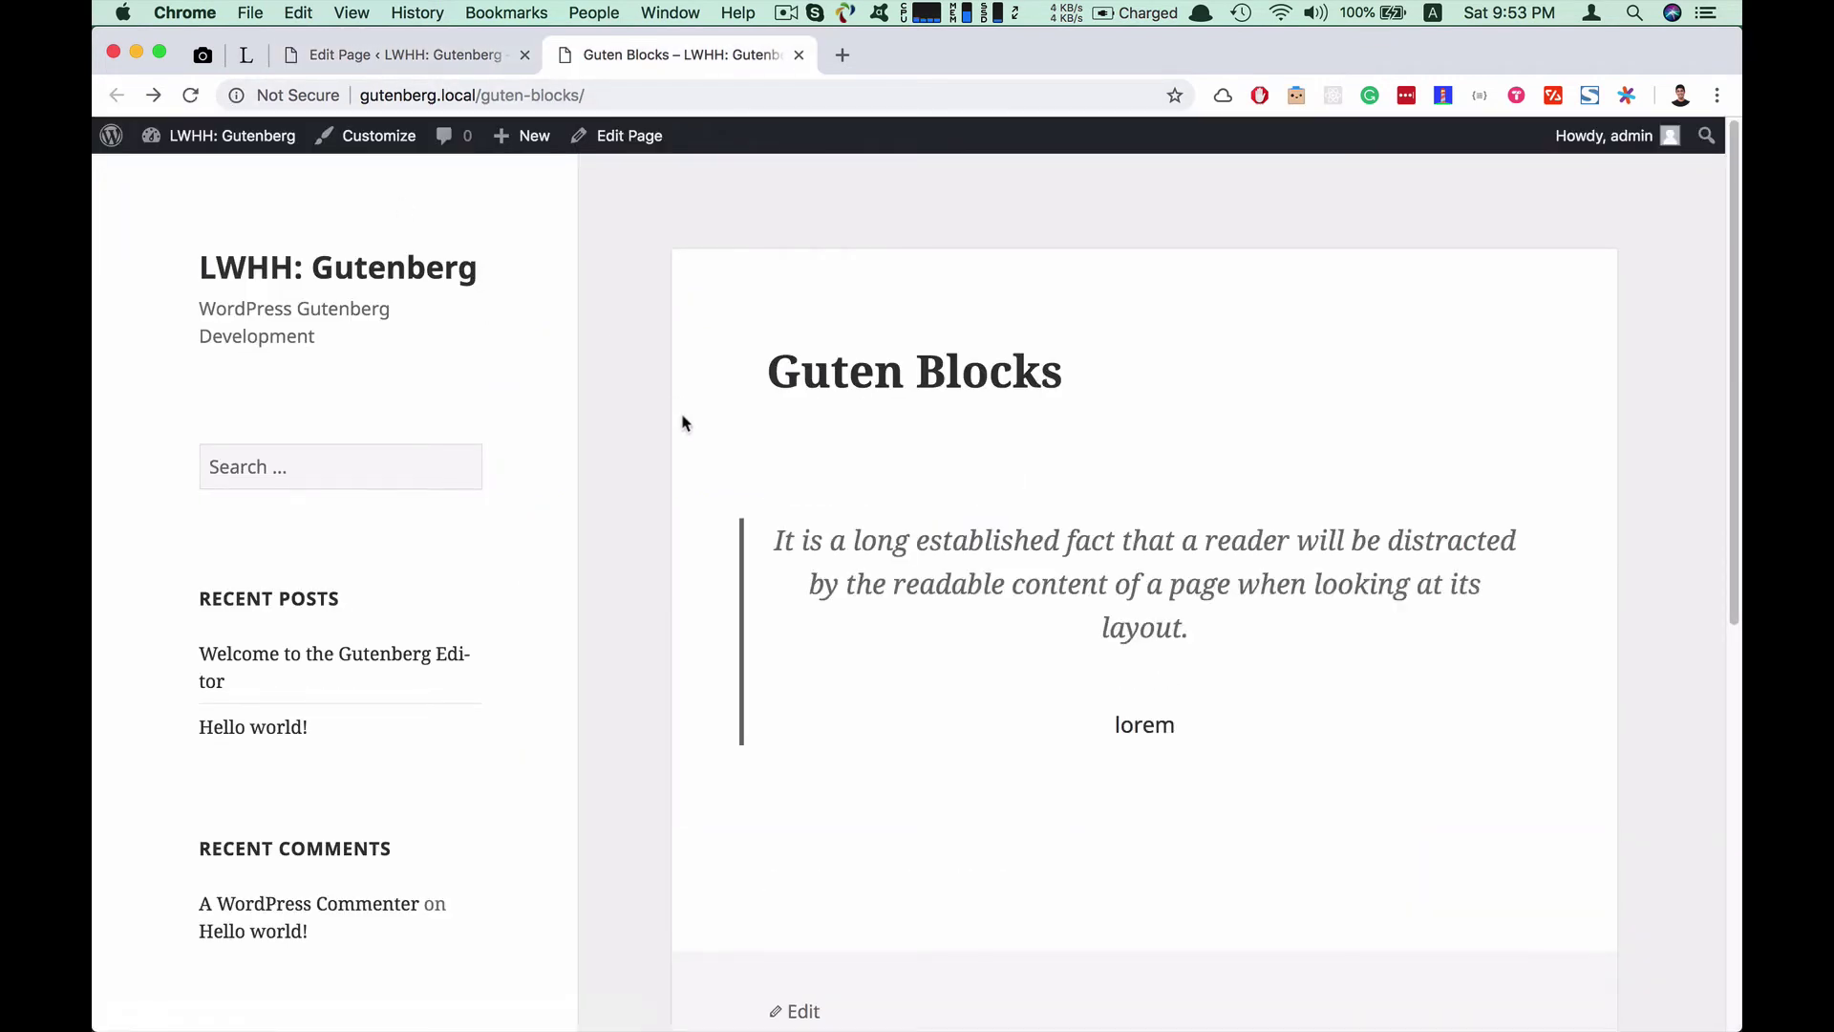
click(415, 61)
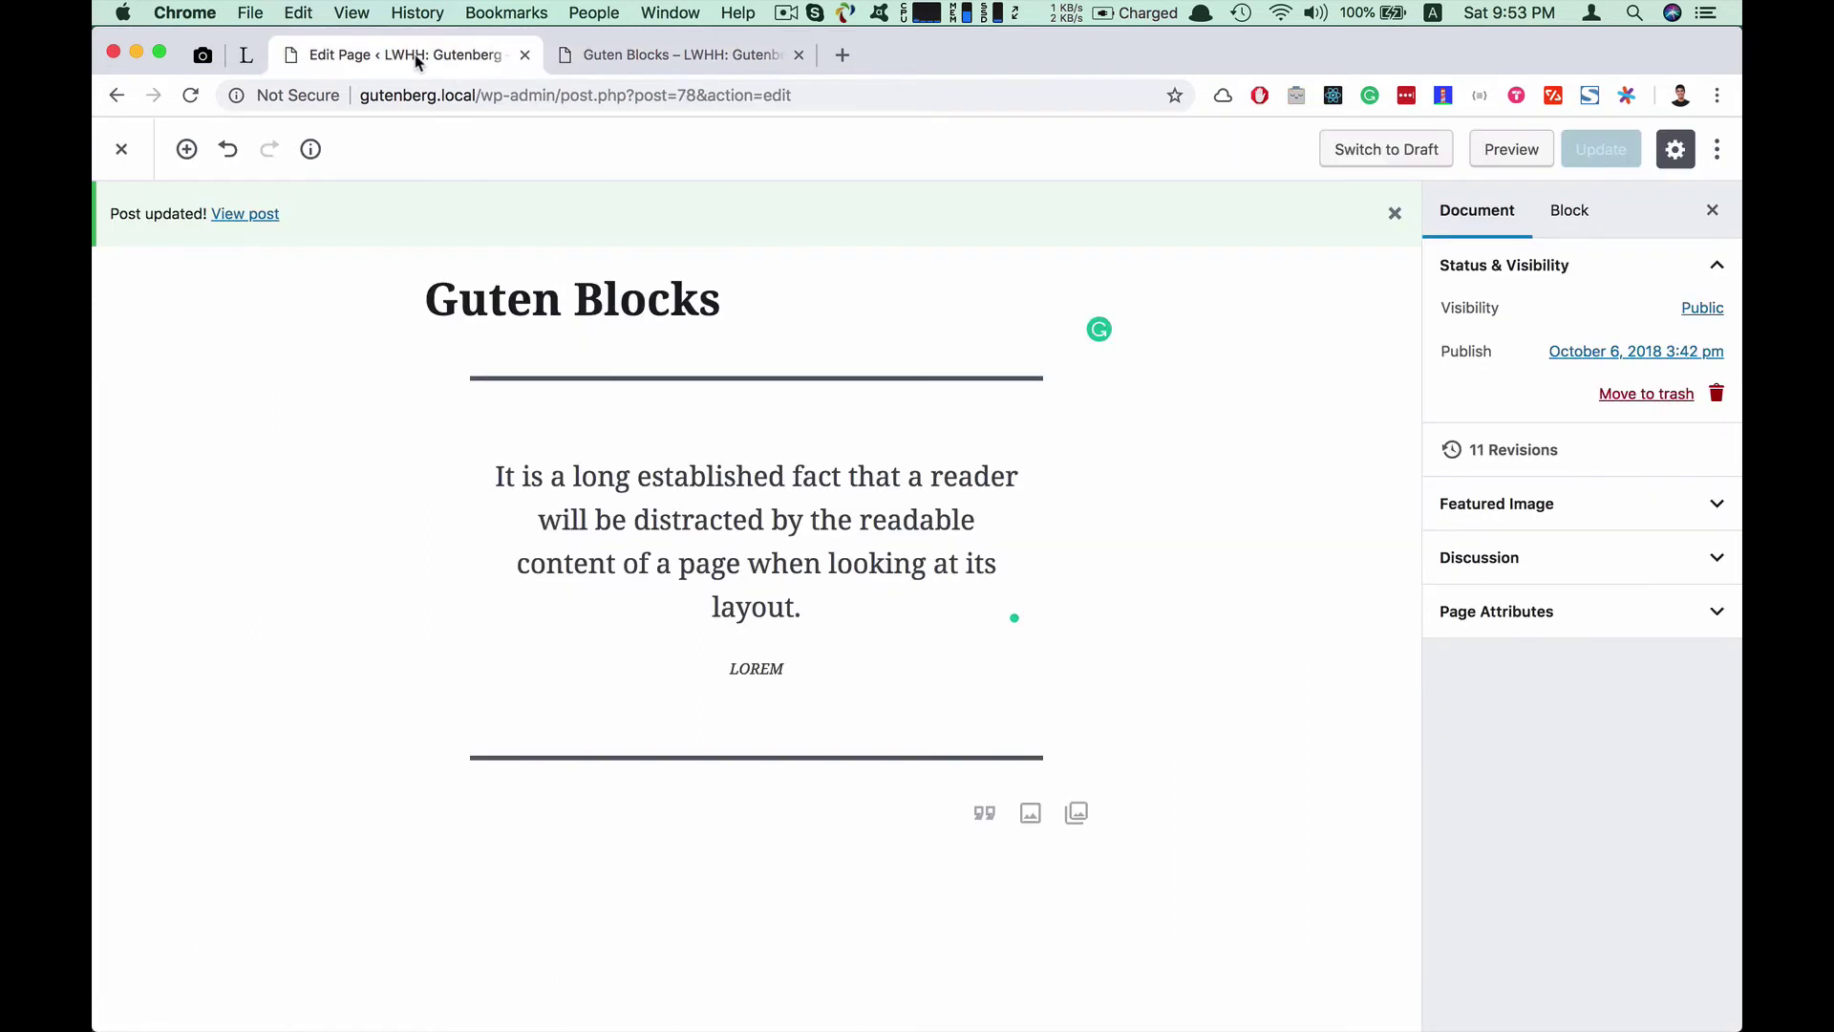
click(671, 58)
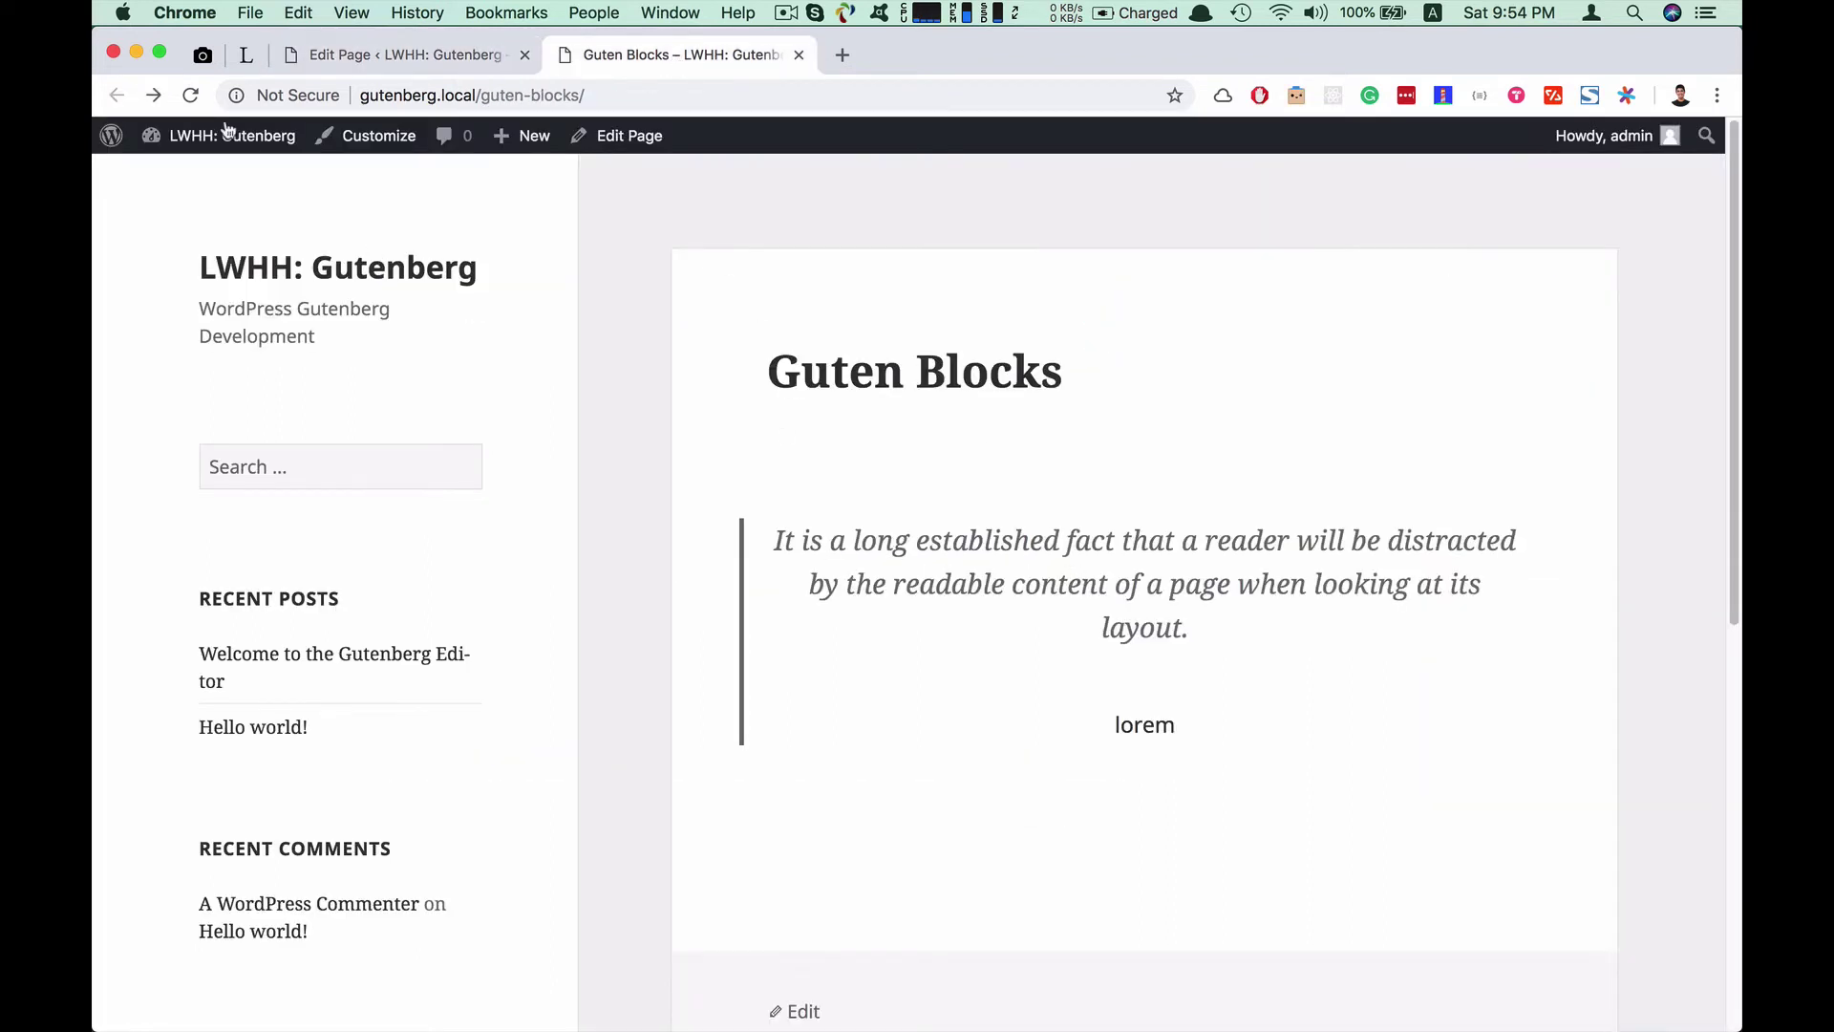
click(391, 55)
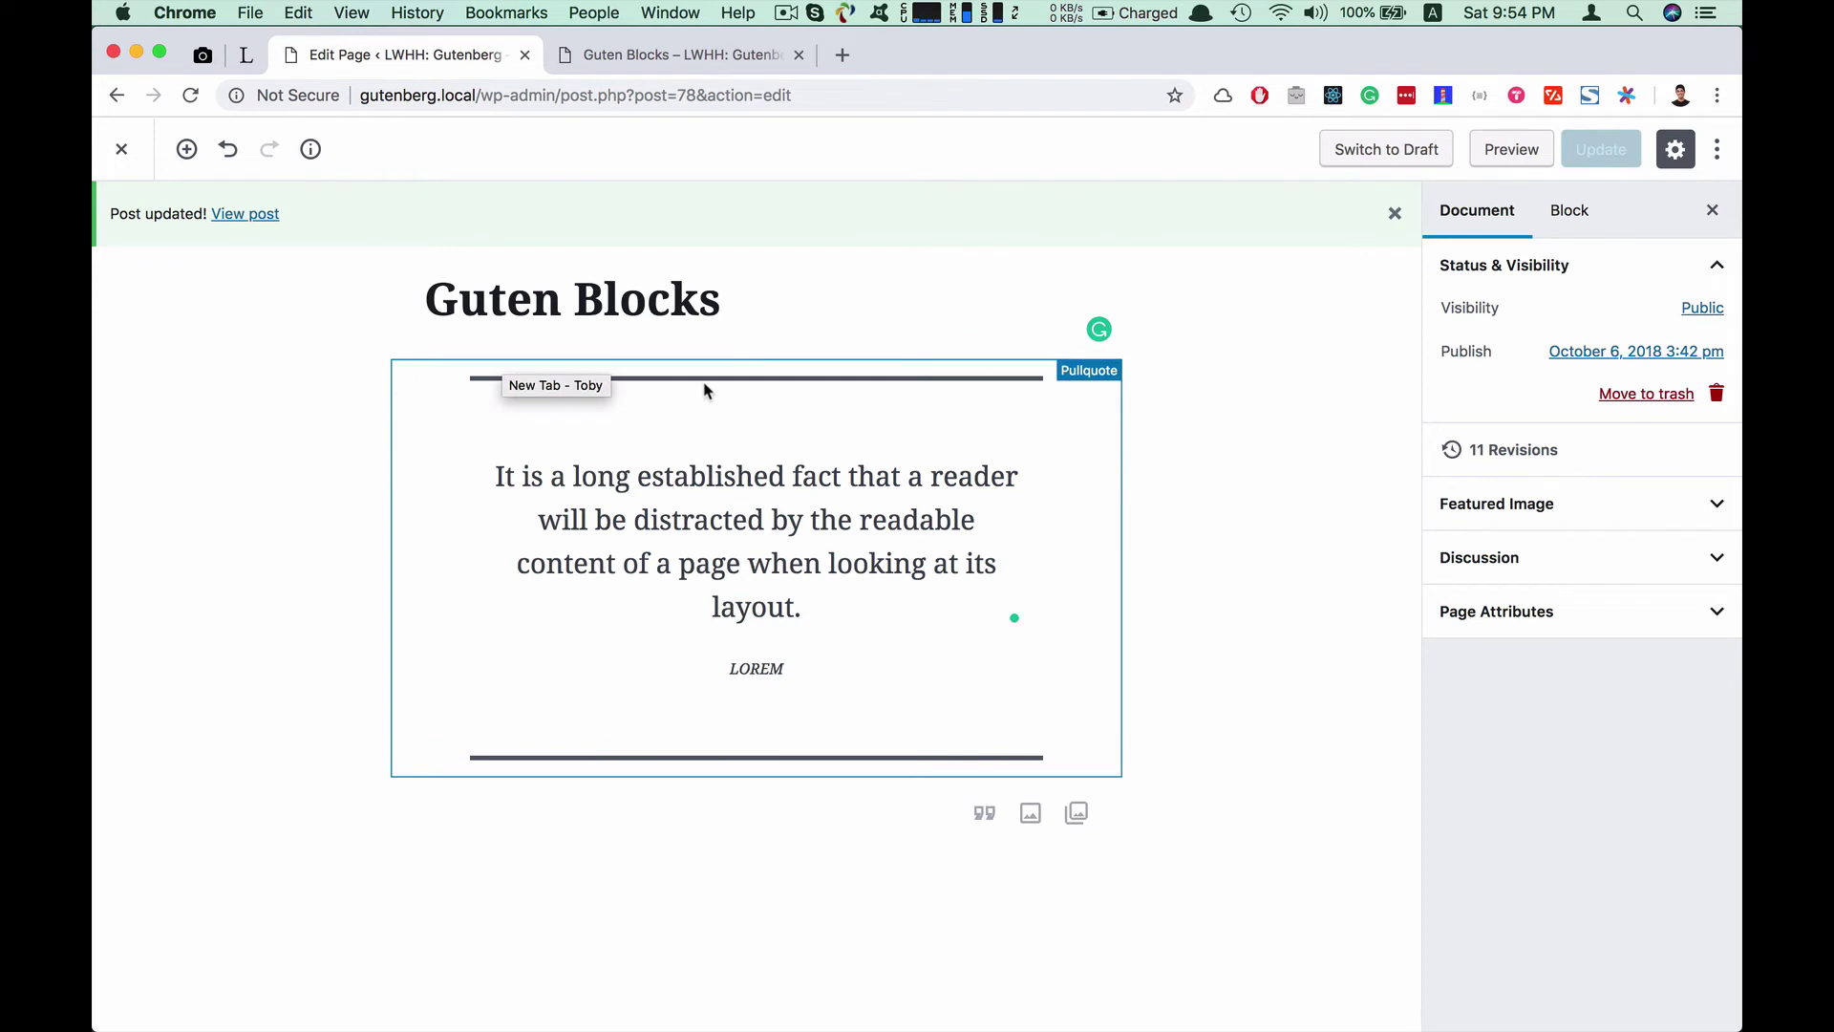
click(655, 57)
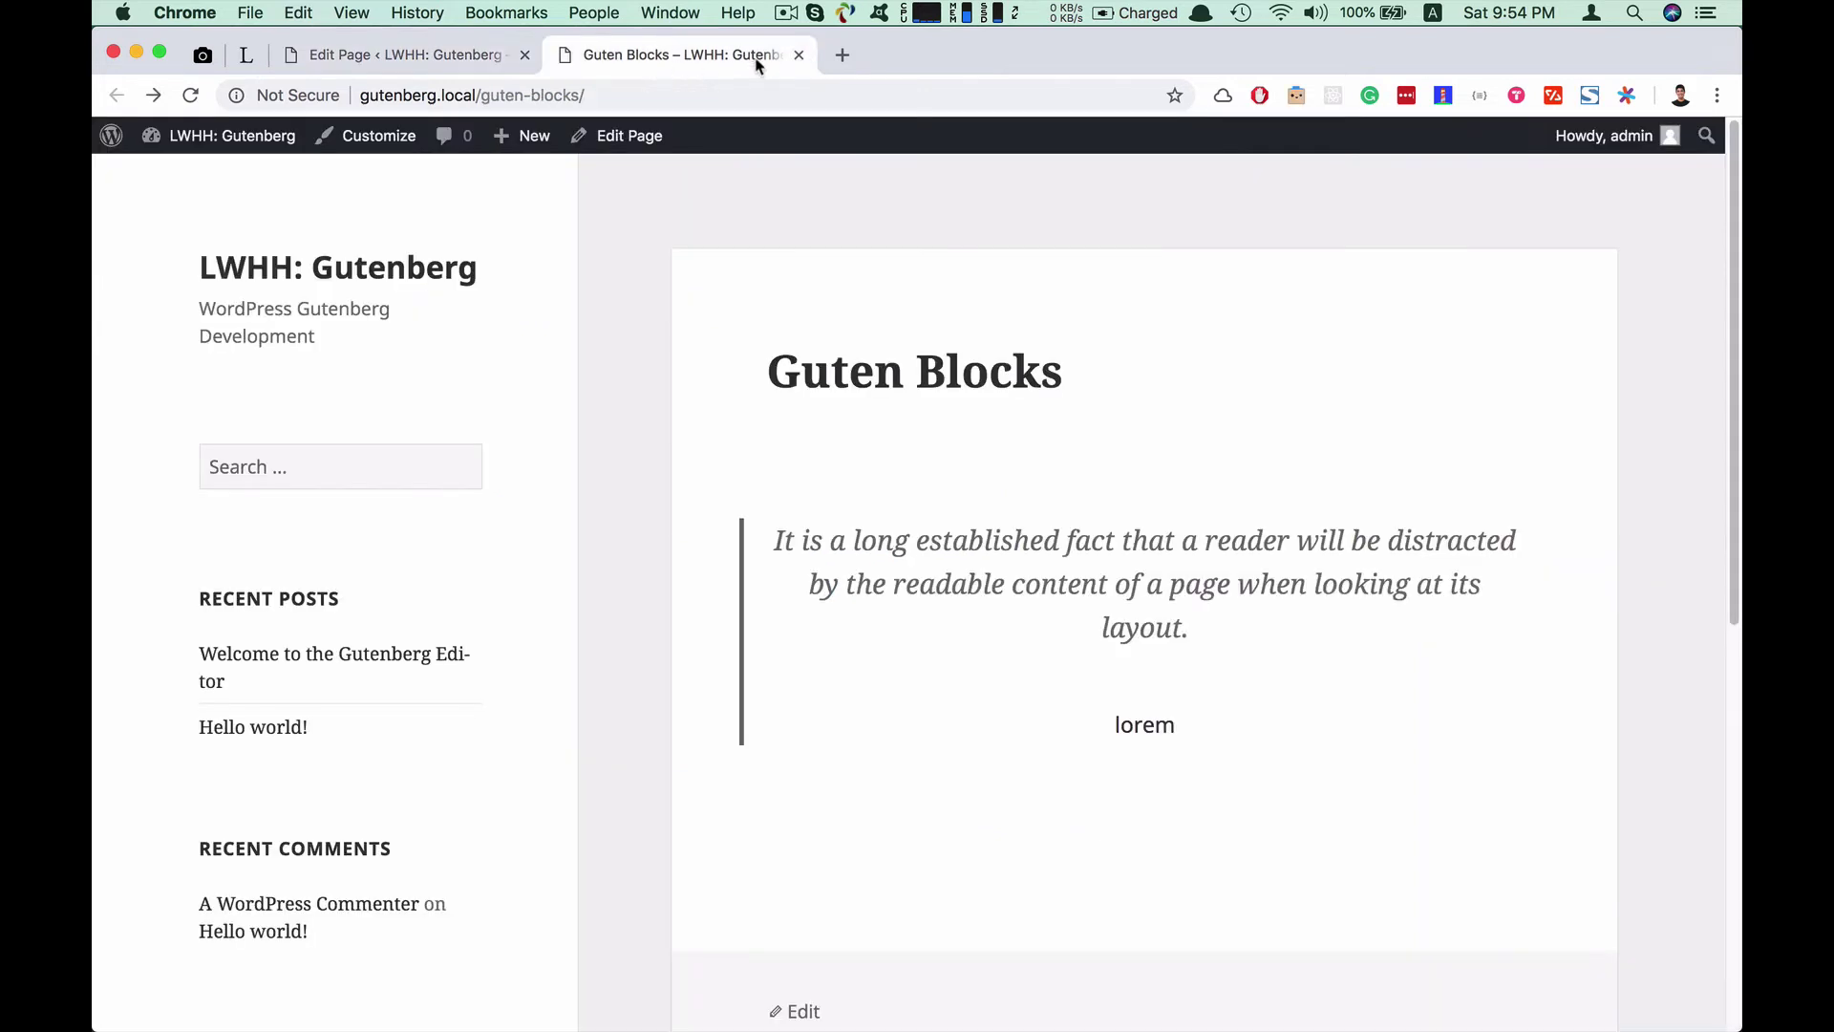
Close the published page and remove the Pullquote block from the editor
click(799, 54)
click(783, 561)
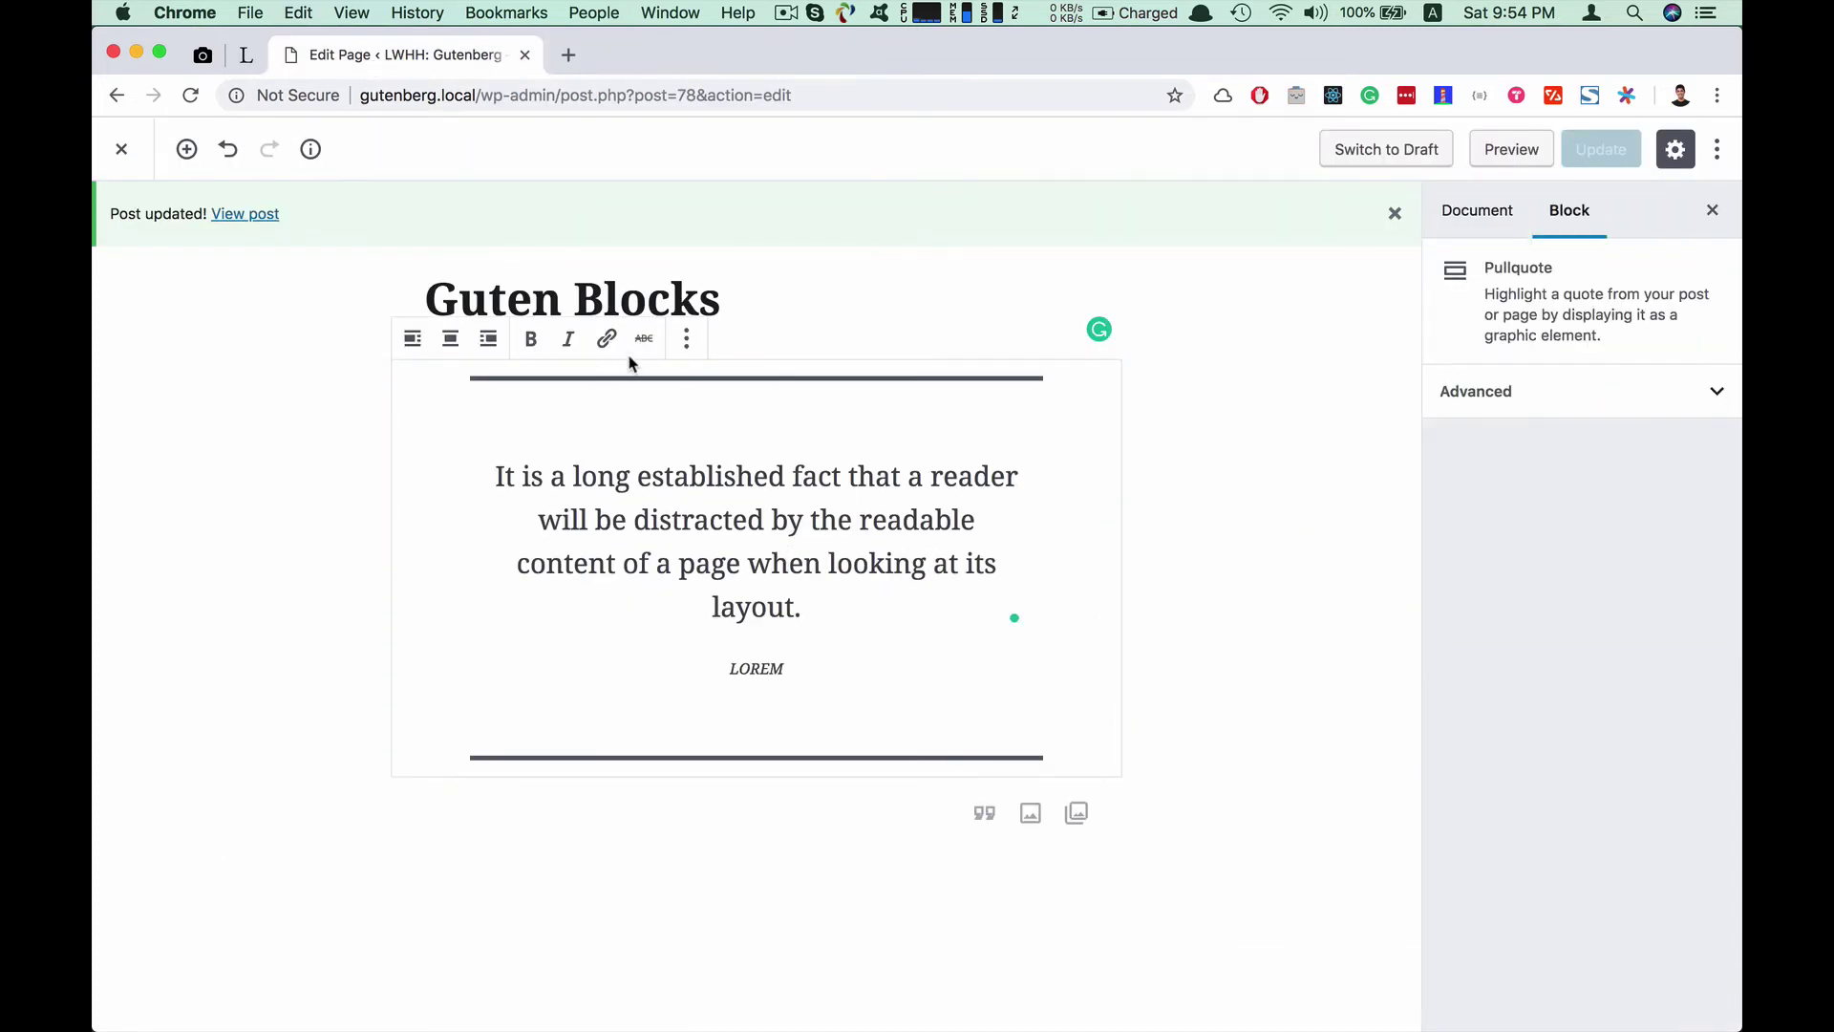
click(686, 338)
click(730, 667)
Insert a Button block from the layout elements into the empty page body
click(468, 394)
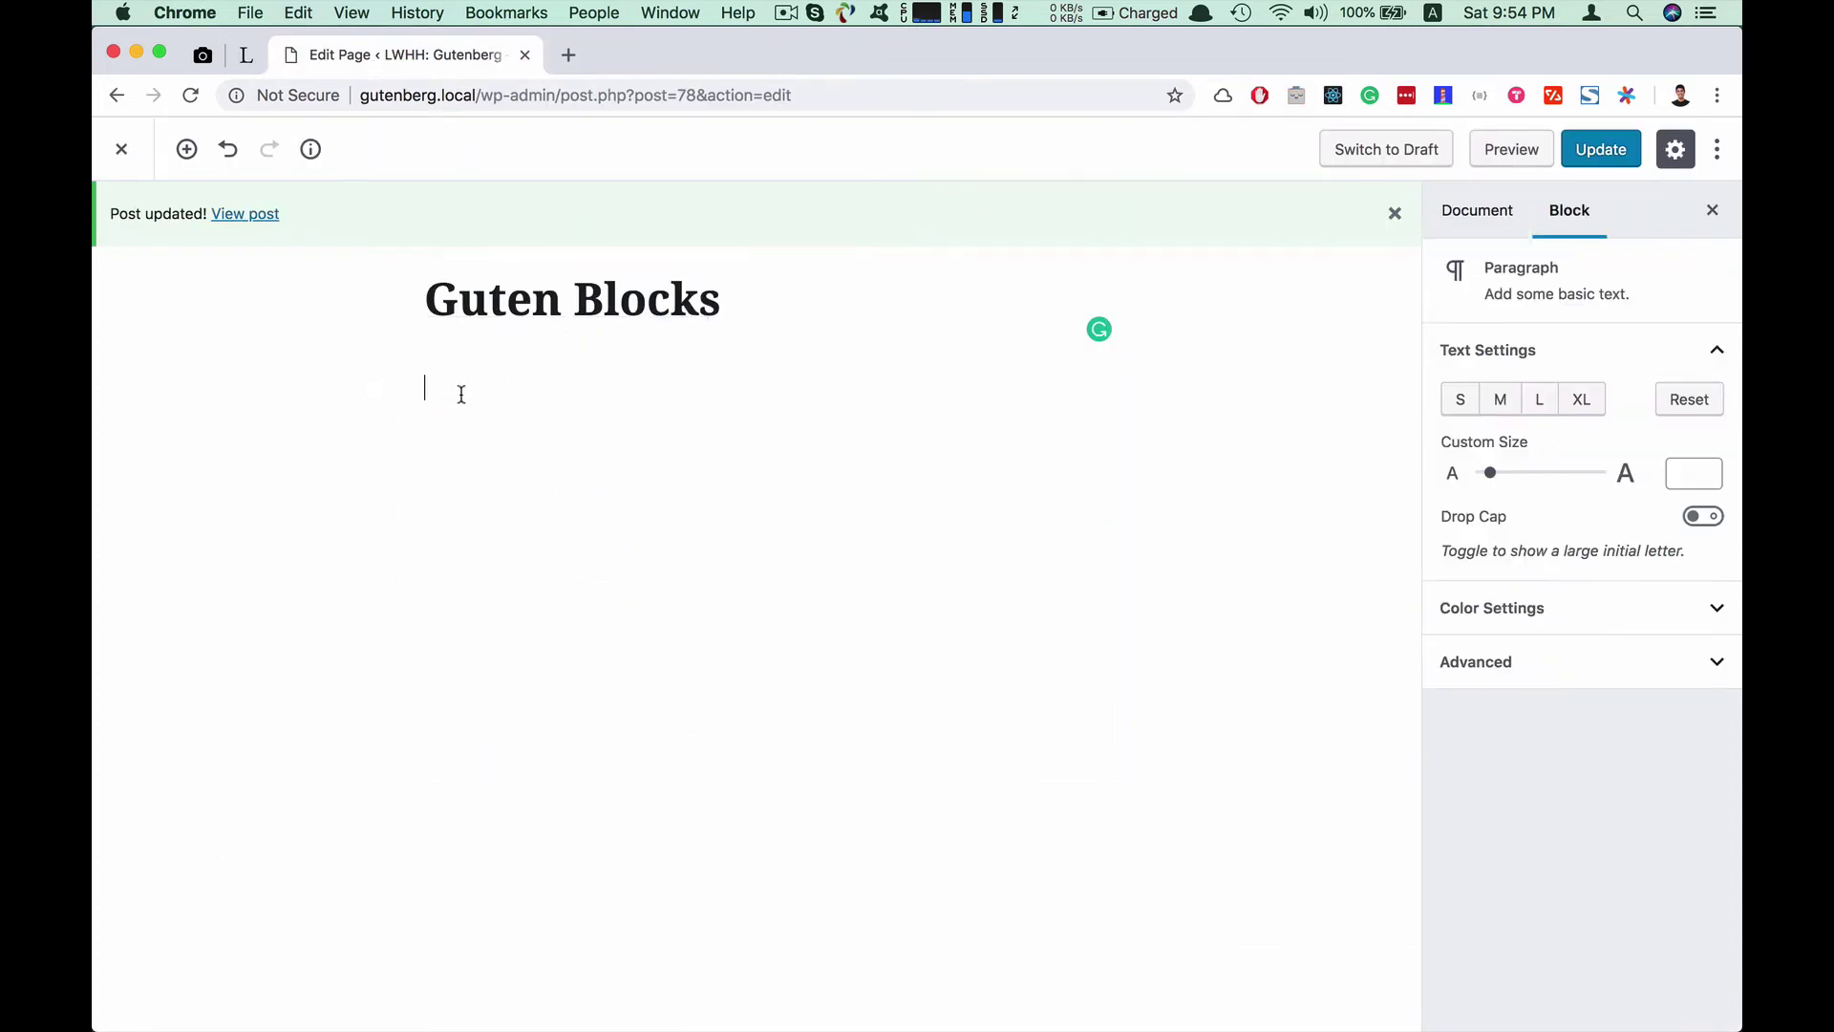
click(372, 386)
click(746, 525)
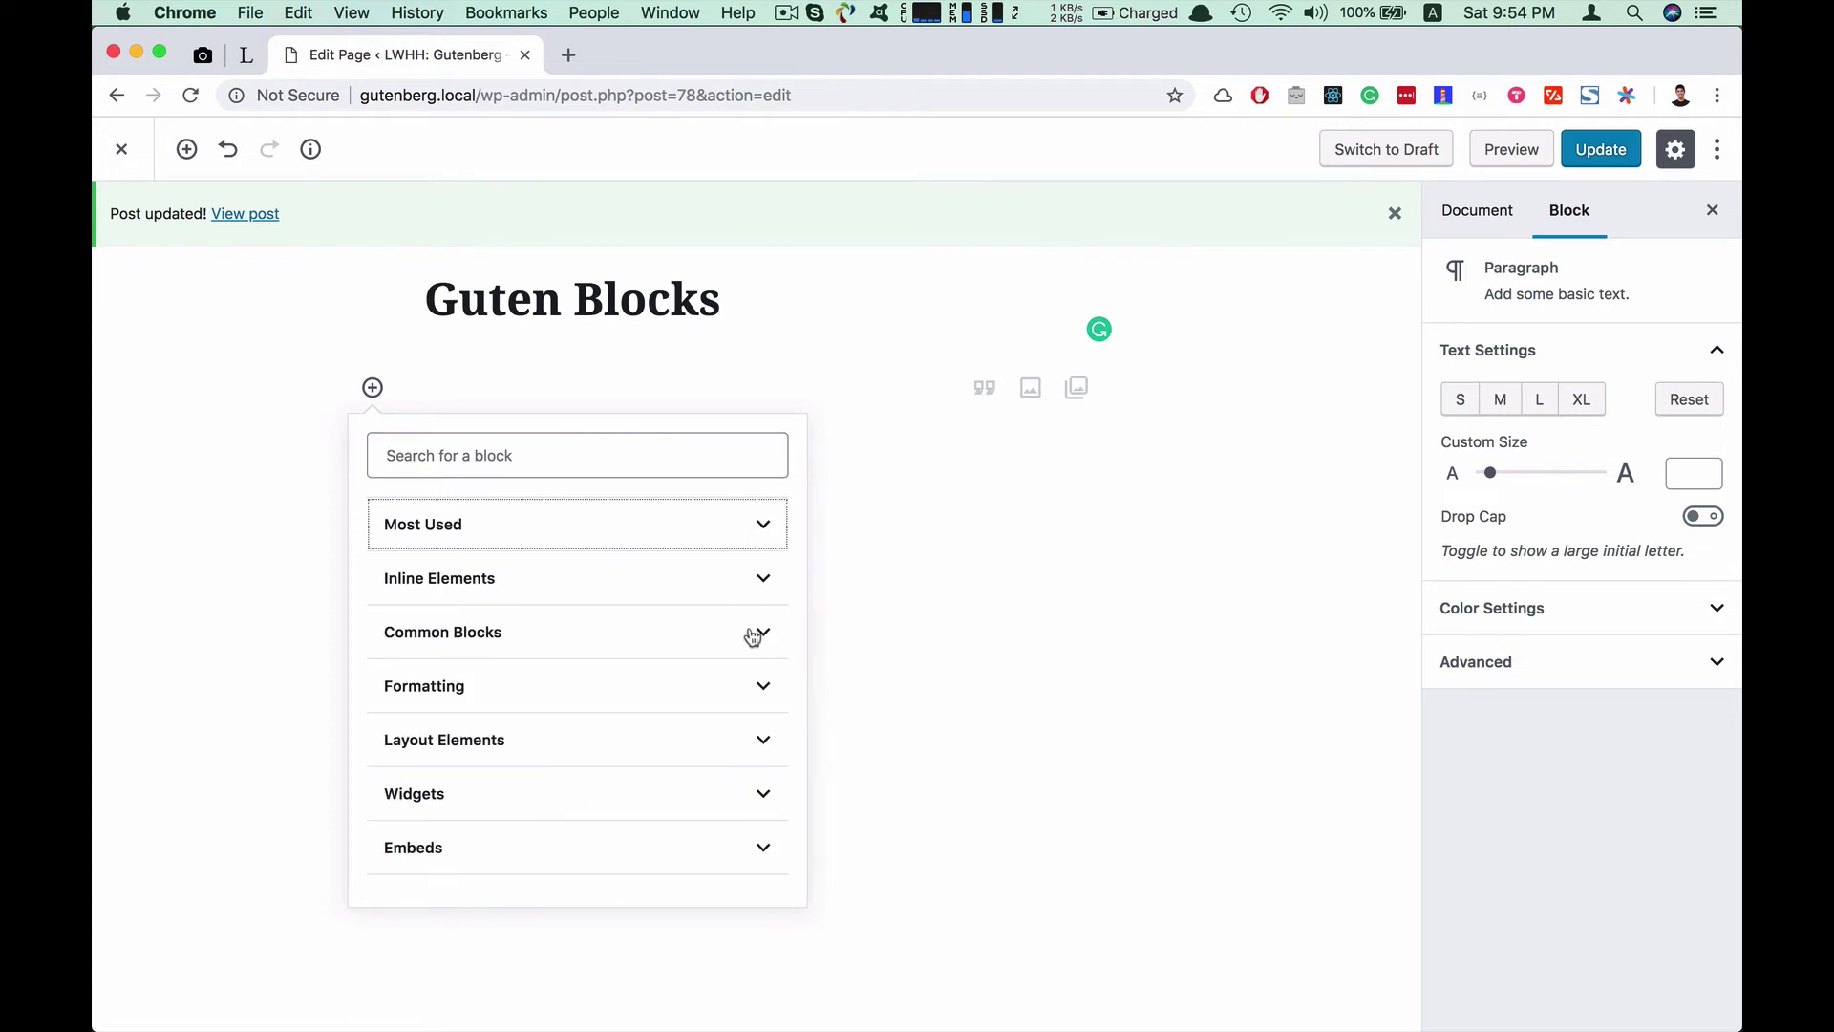
click(752, 685)
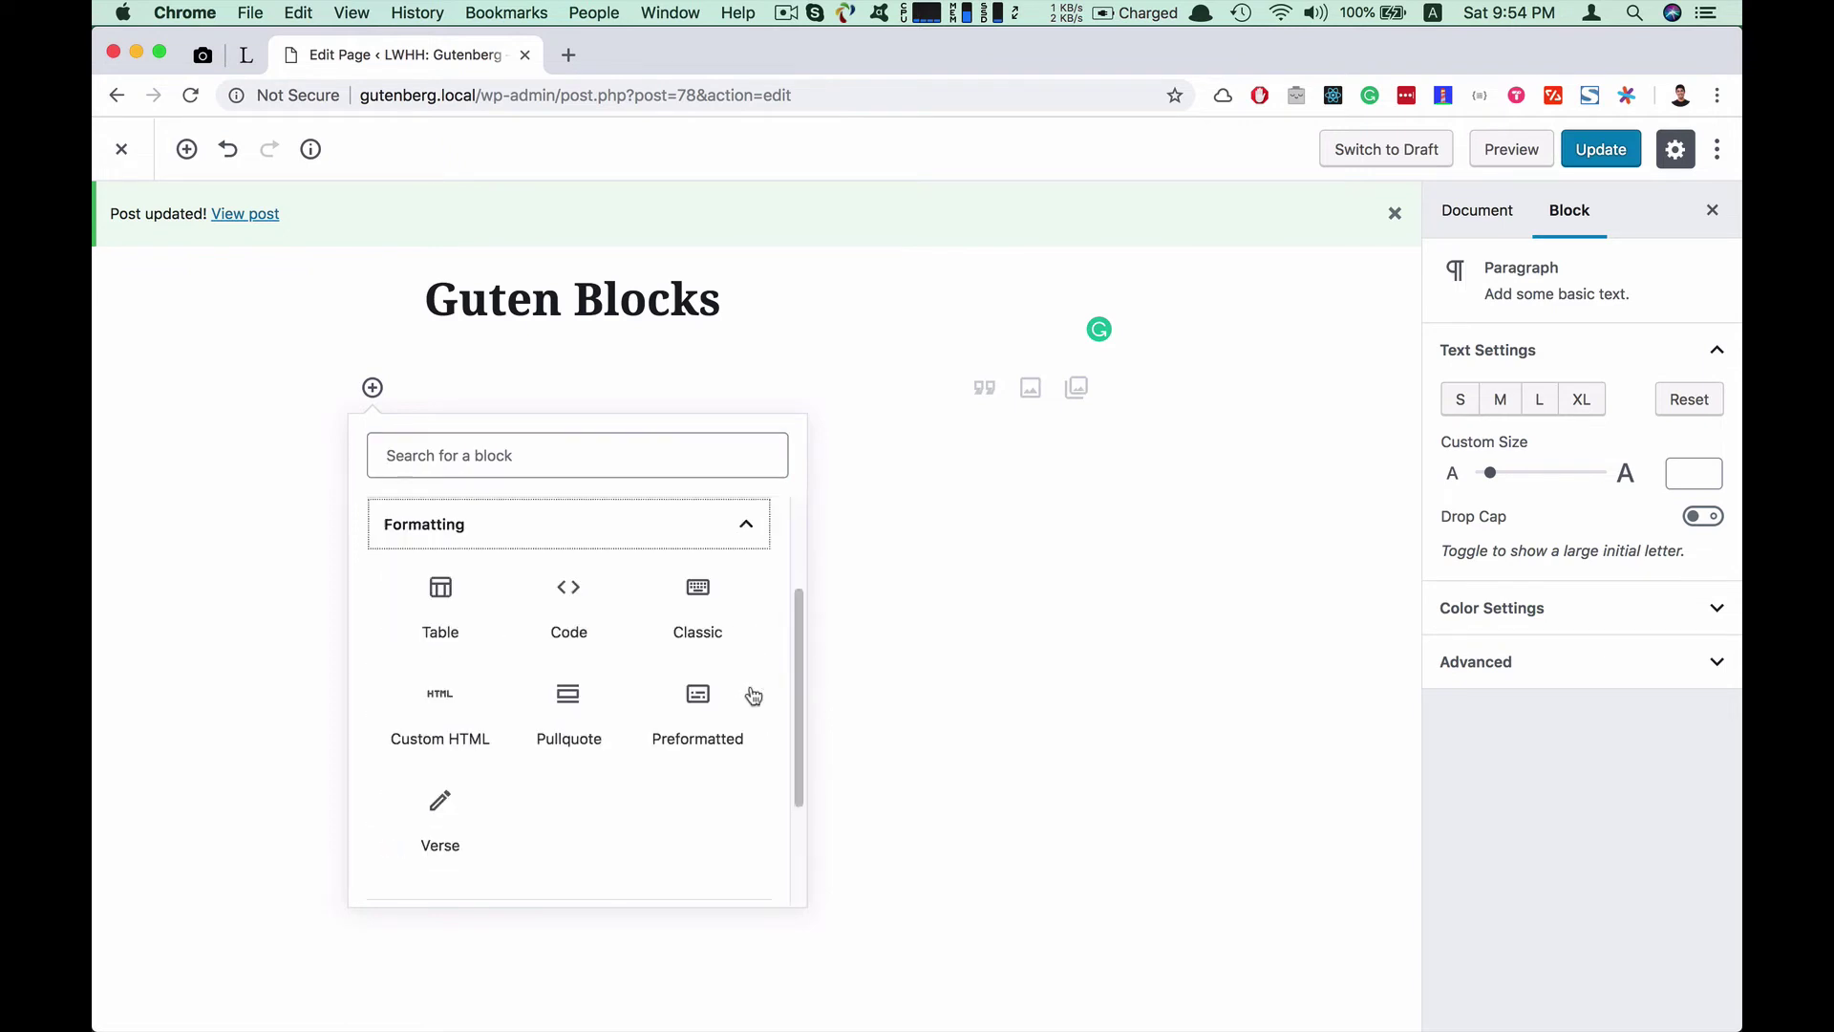
click(749, 526)
click(761, 743)
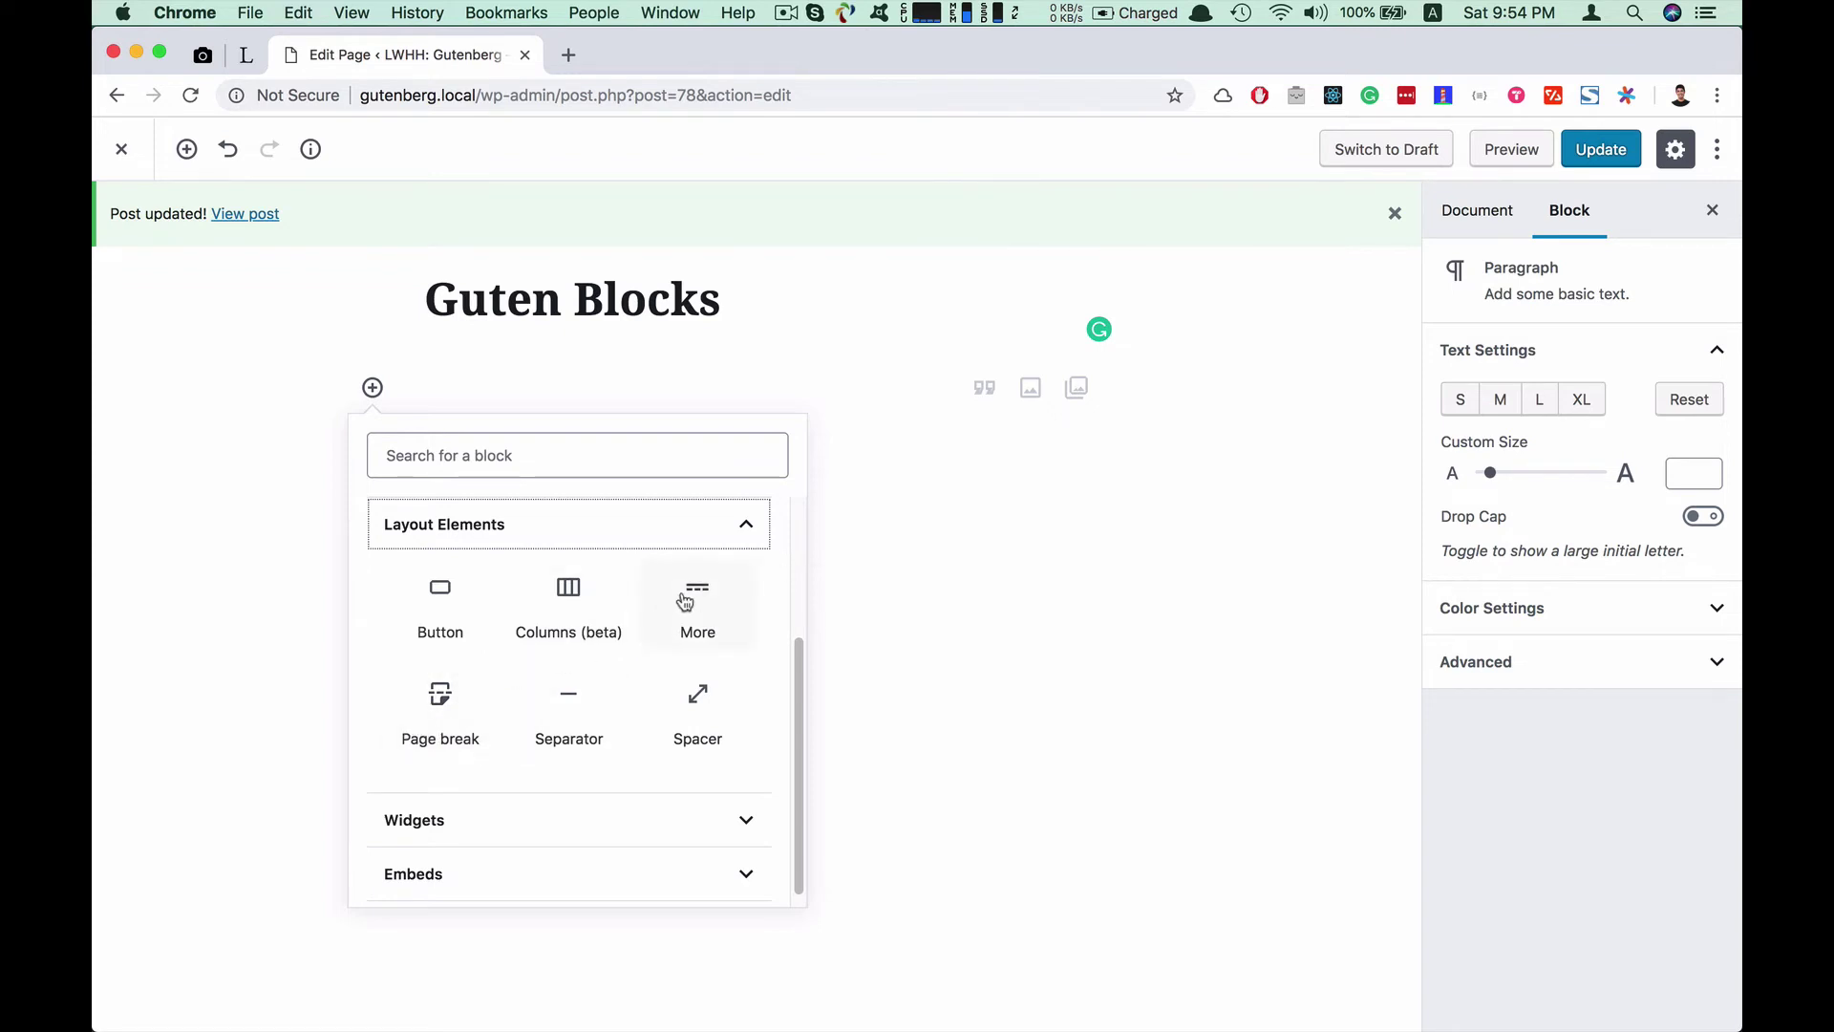
click(437, 621)
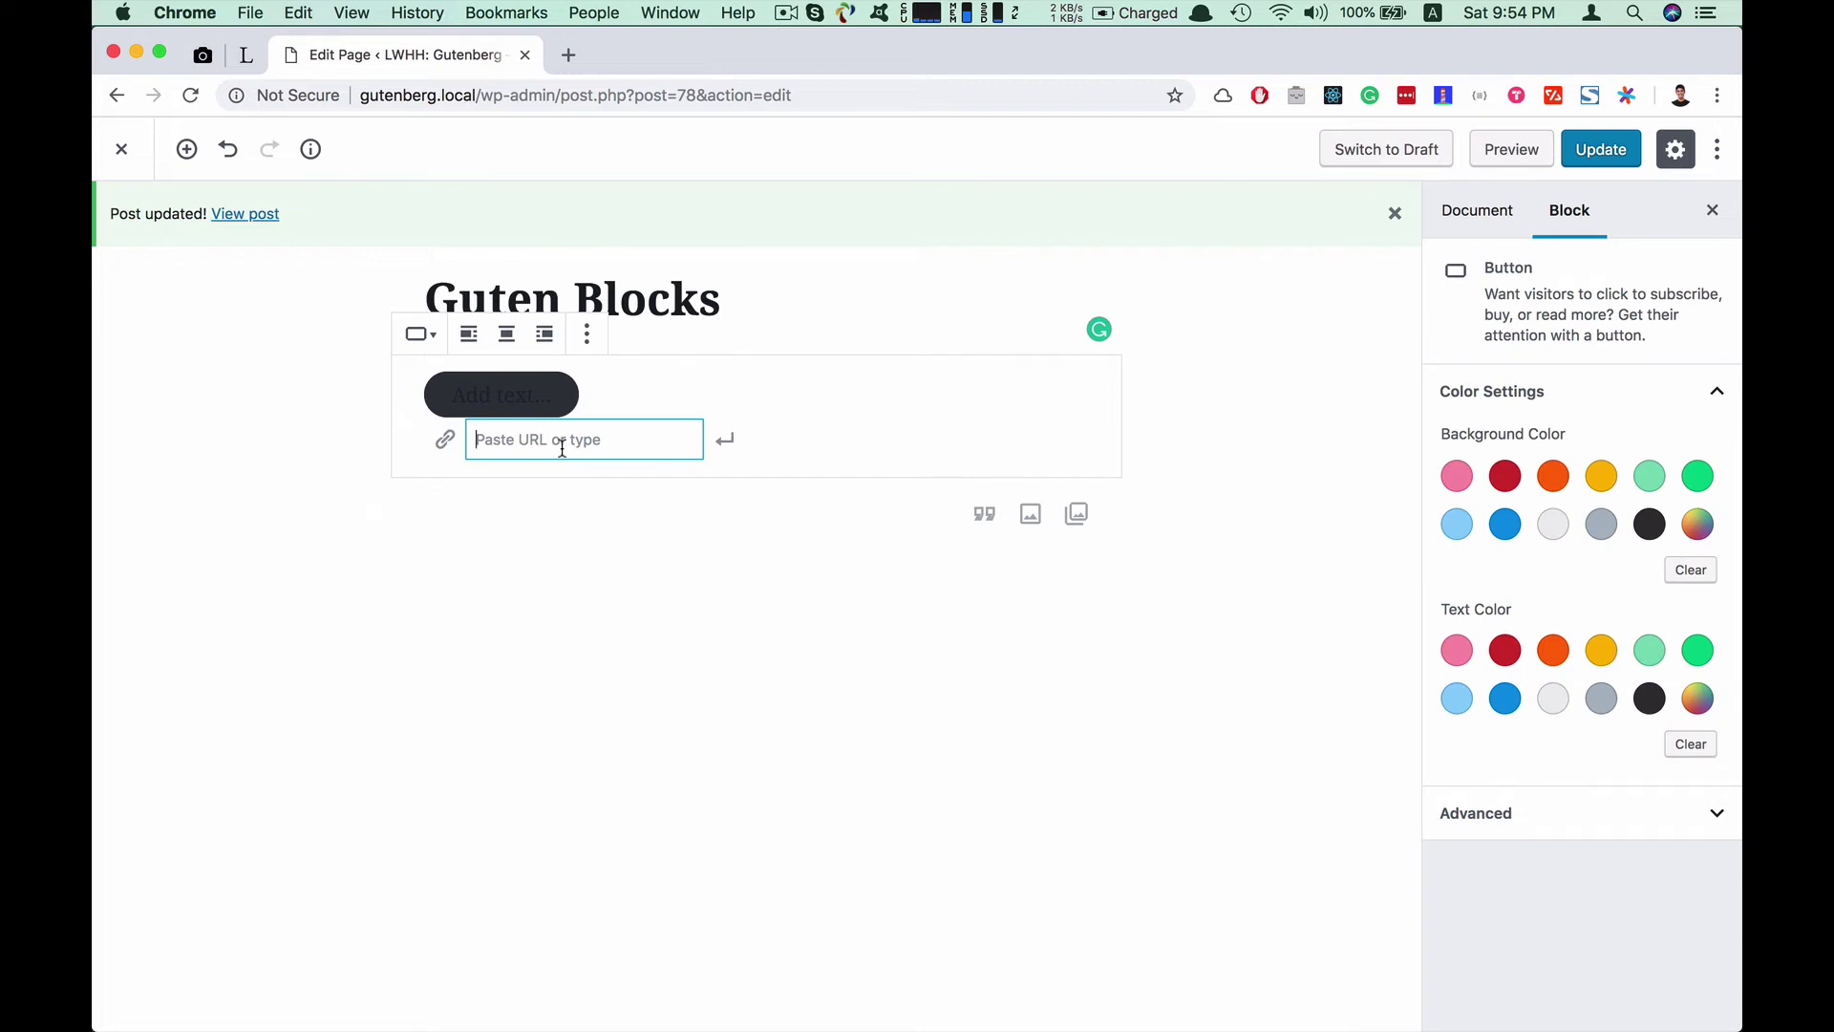
click(512, 392)
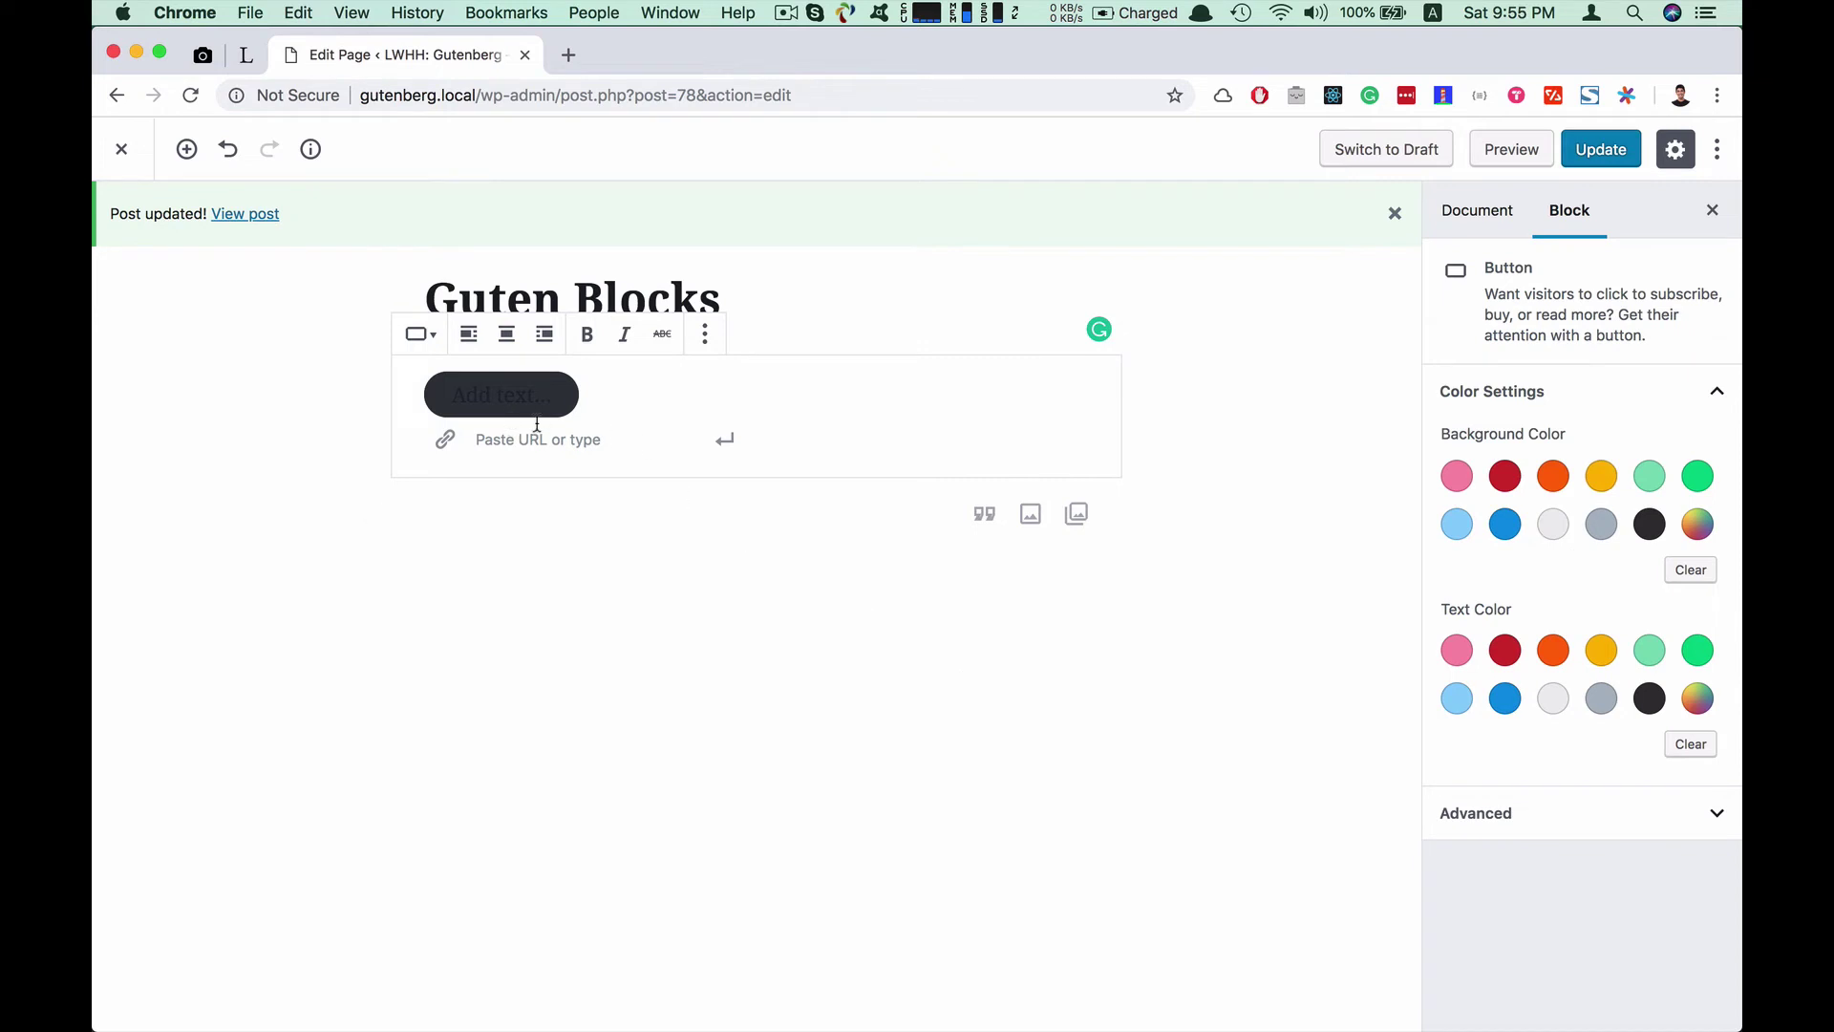
click(567, 448)
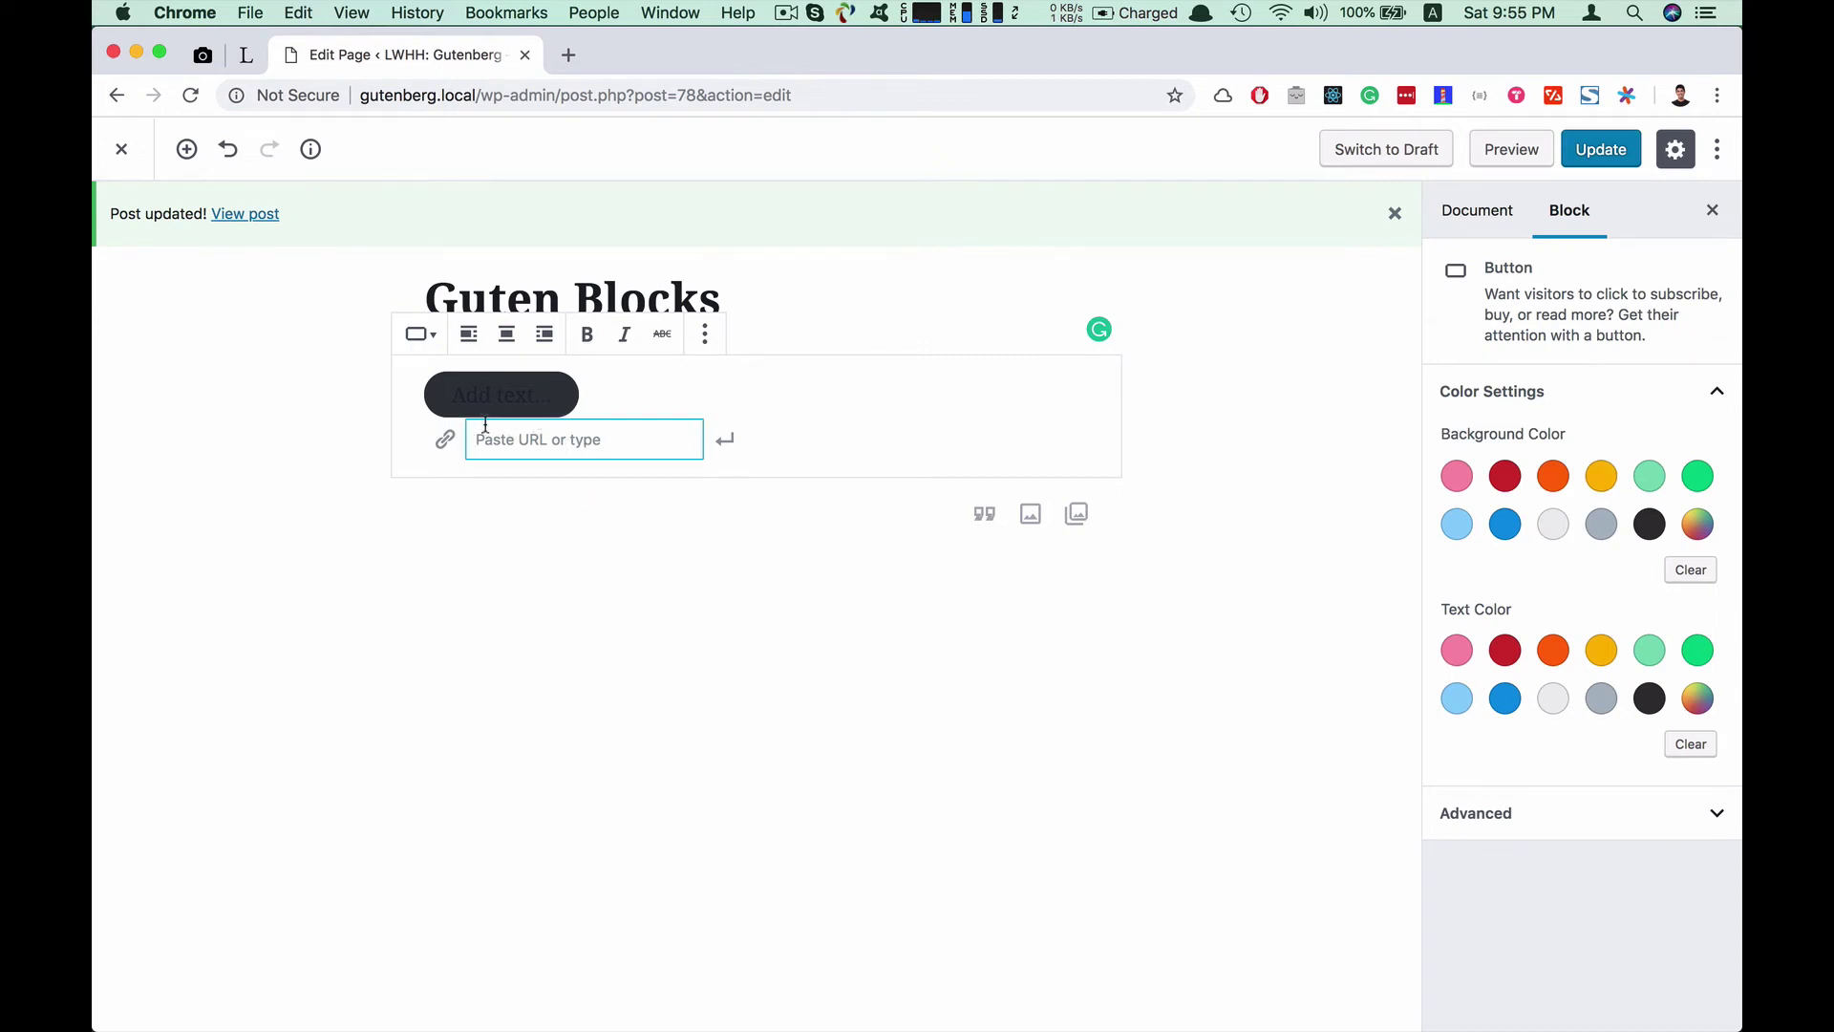
key(Return)
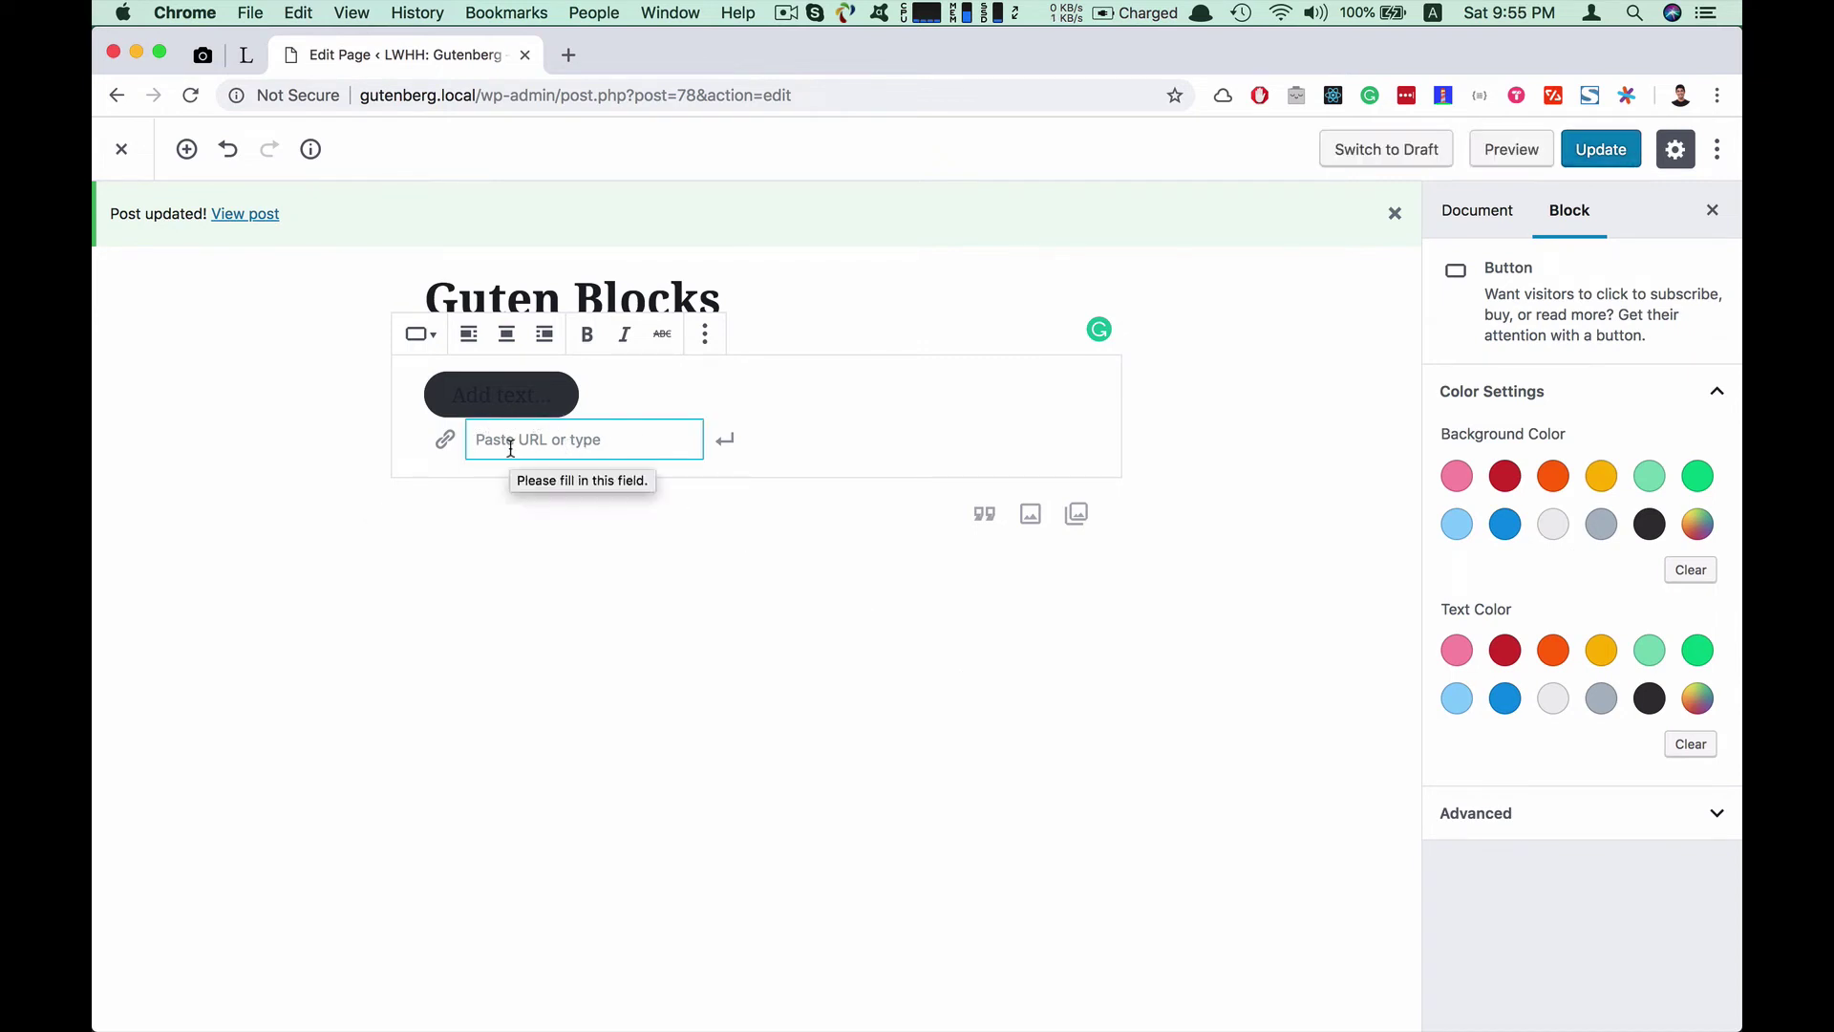
text(http)
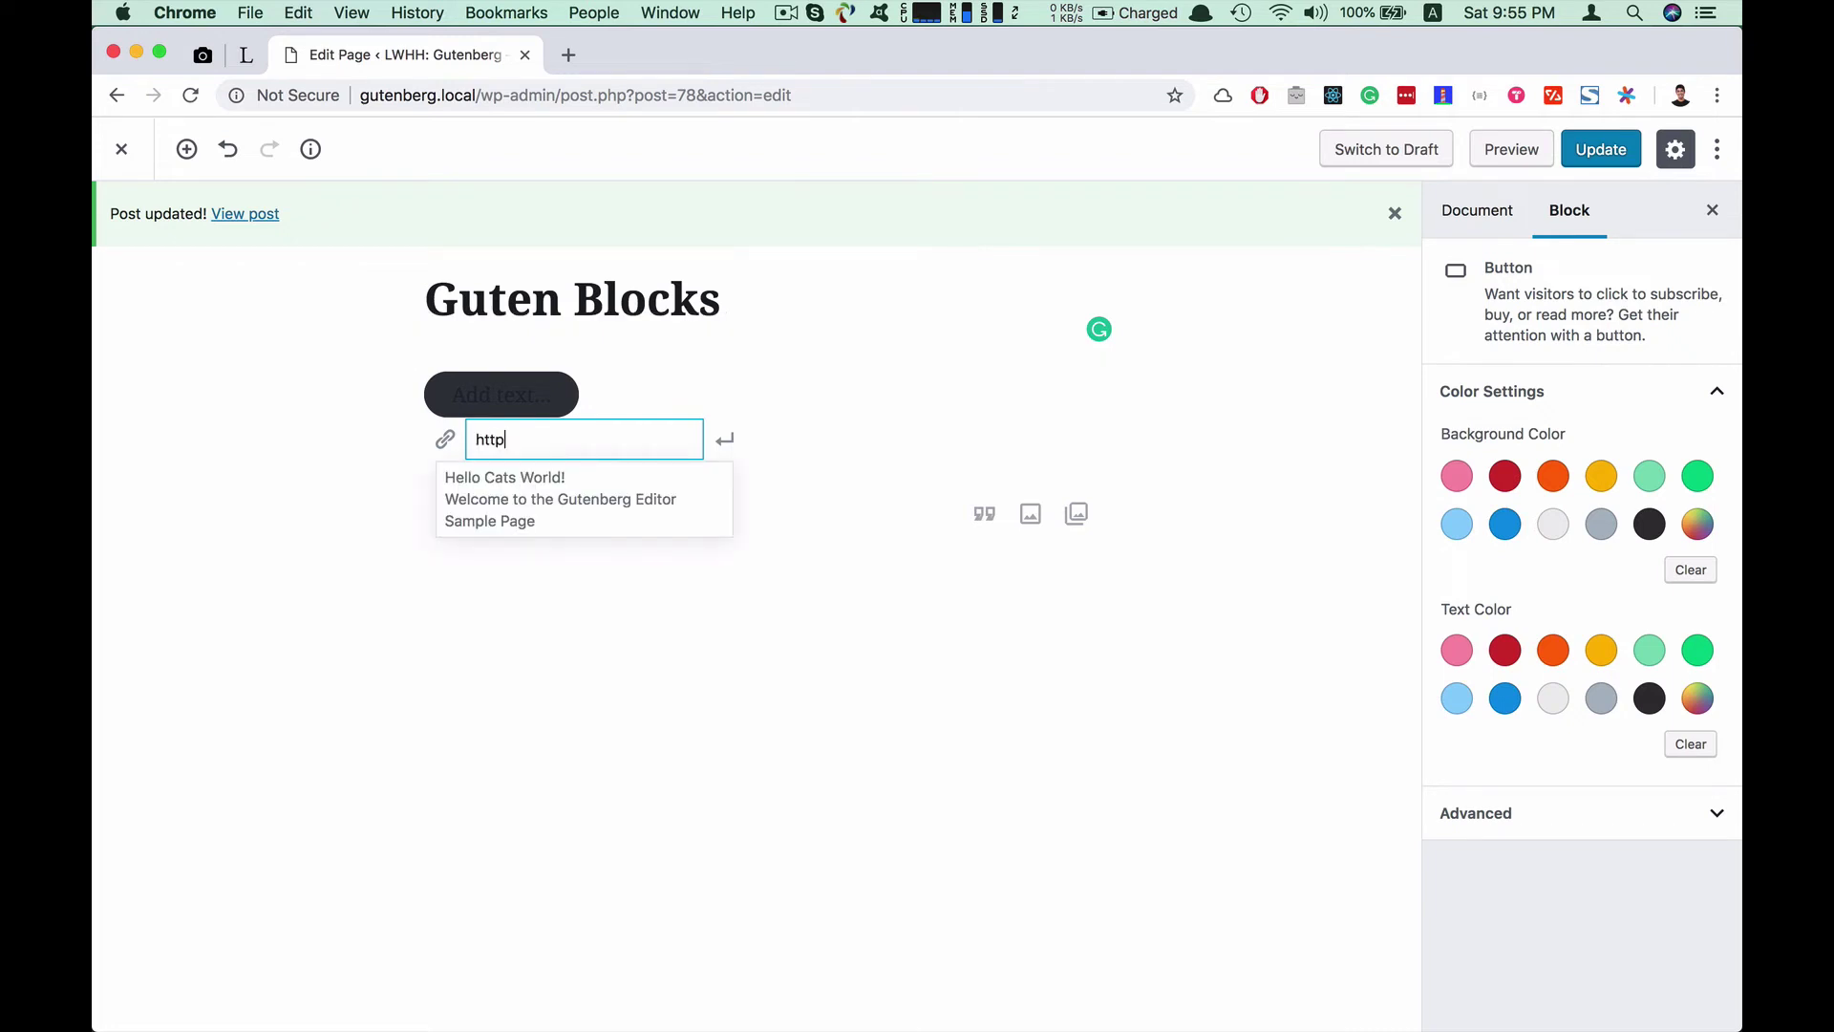
text(://learnwithhasinhay)
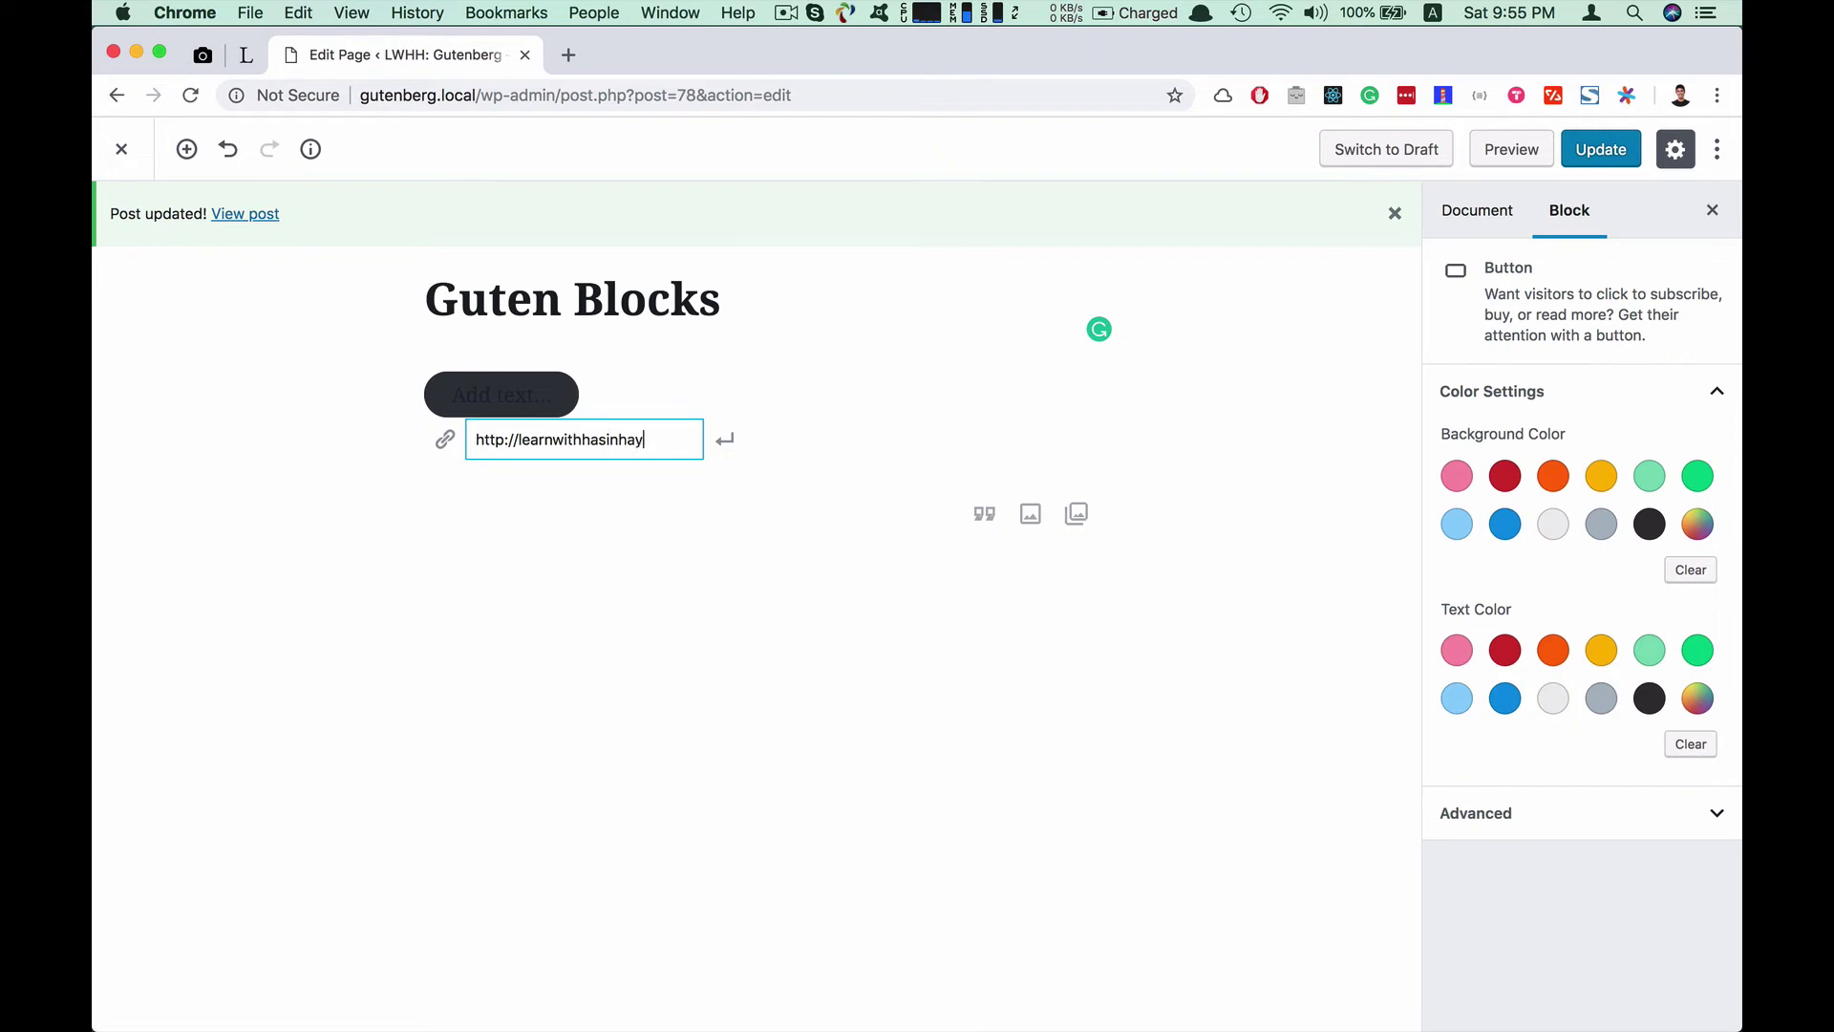
text(der.com)
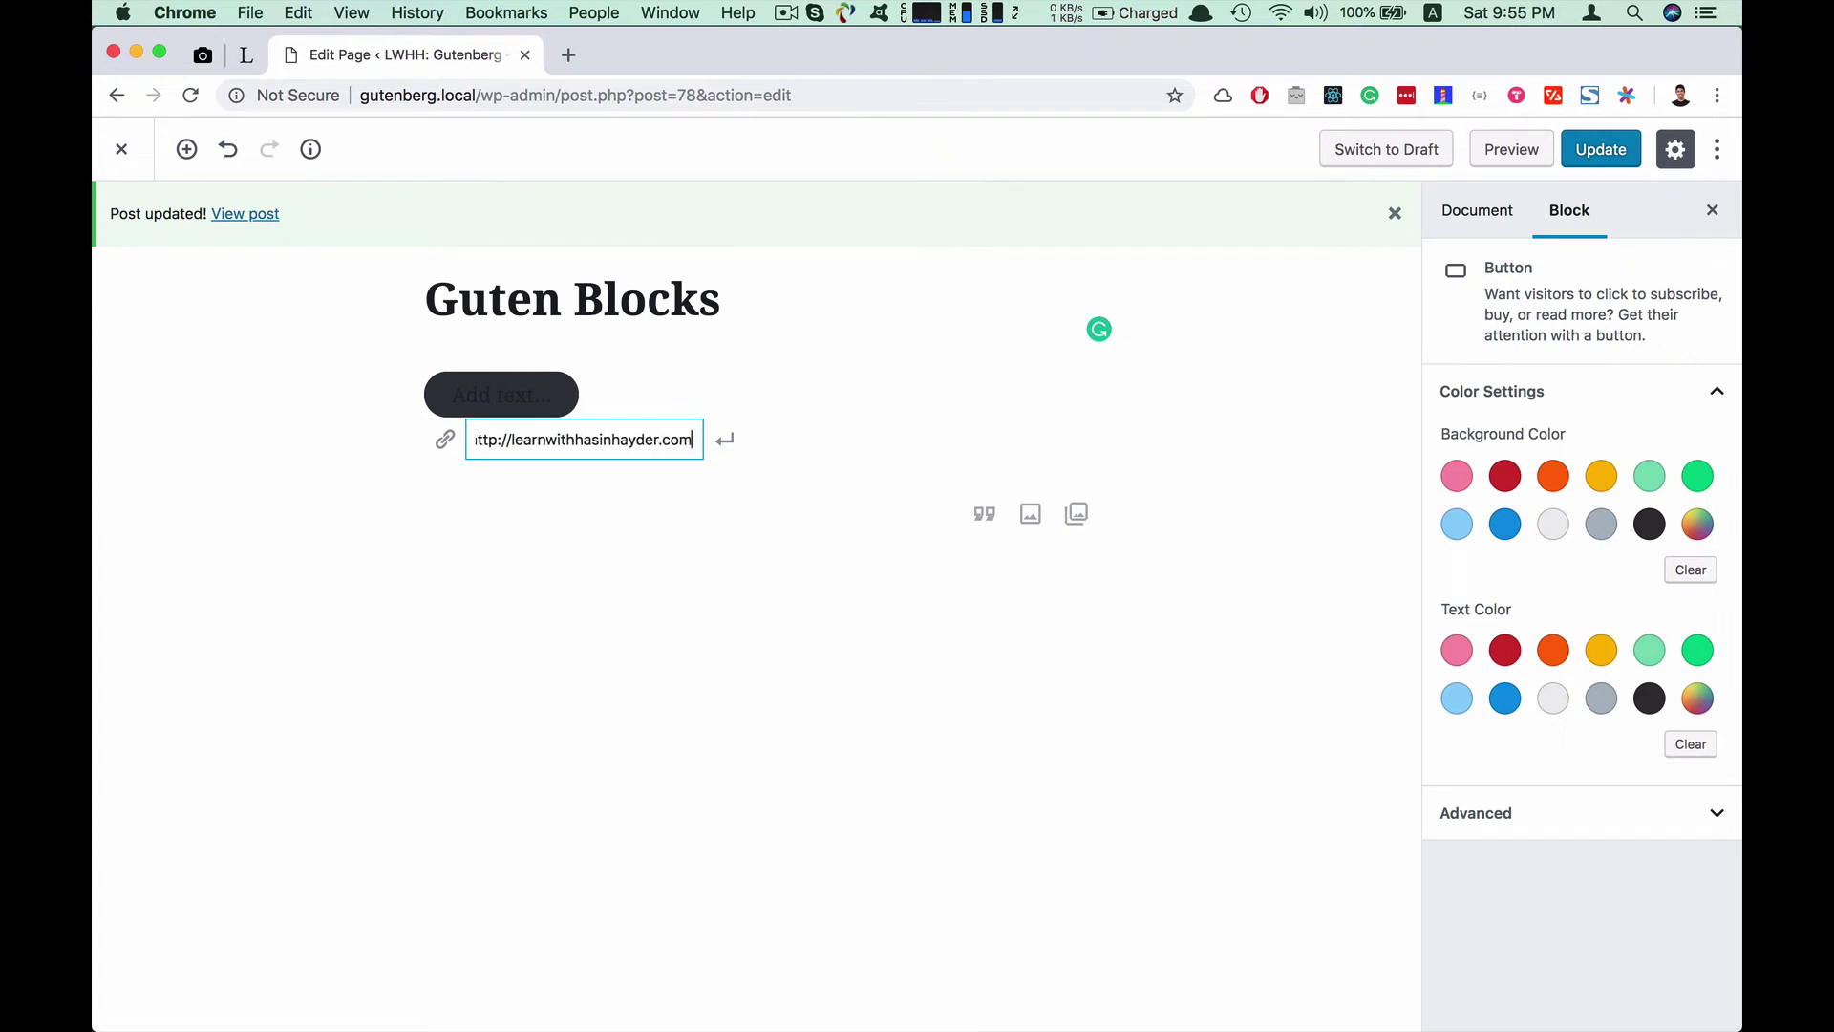
text(/)
text(wp/)
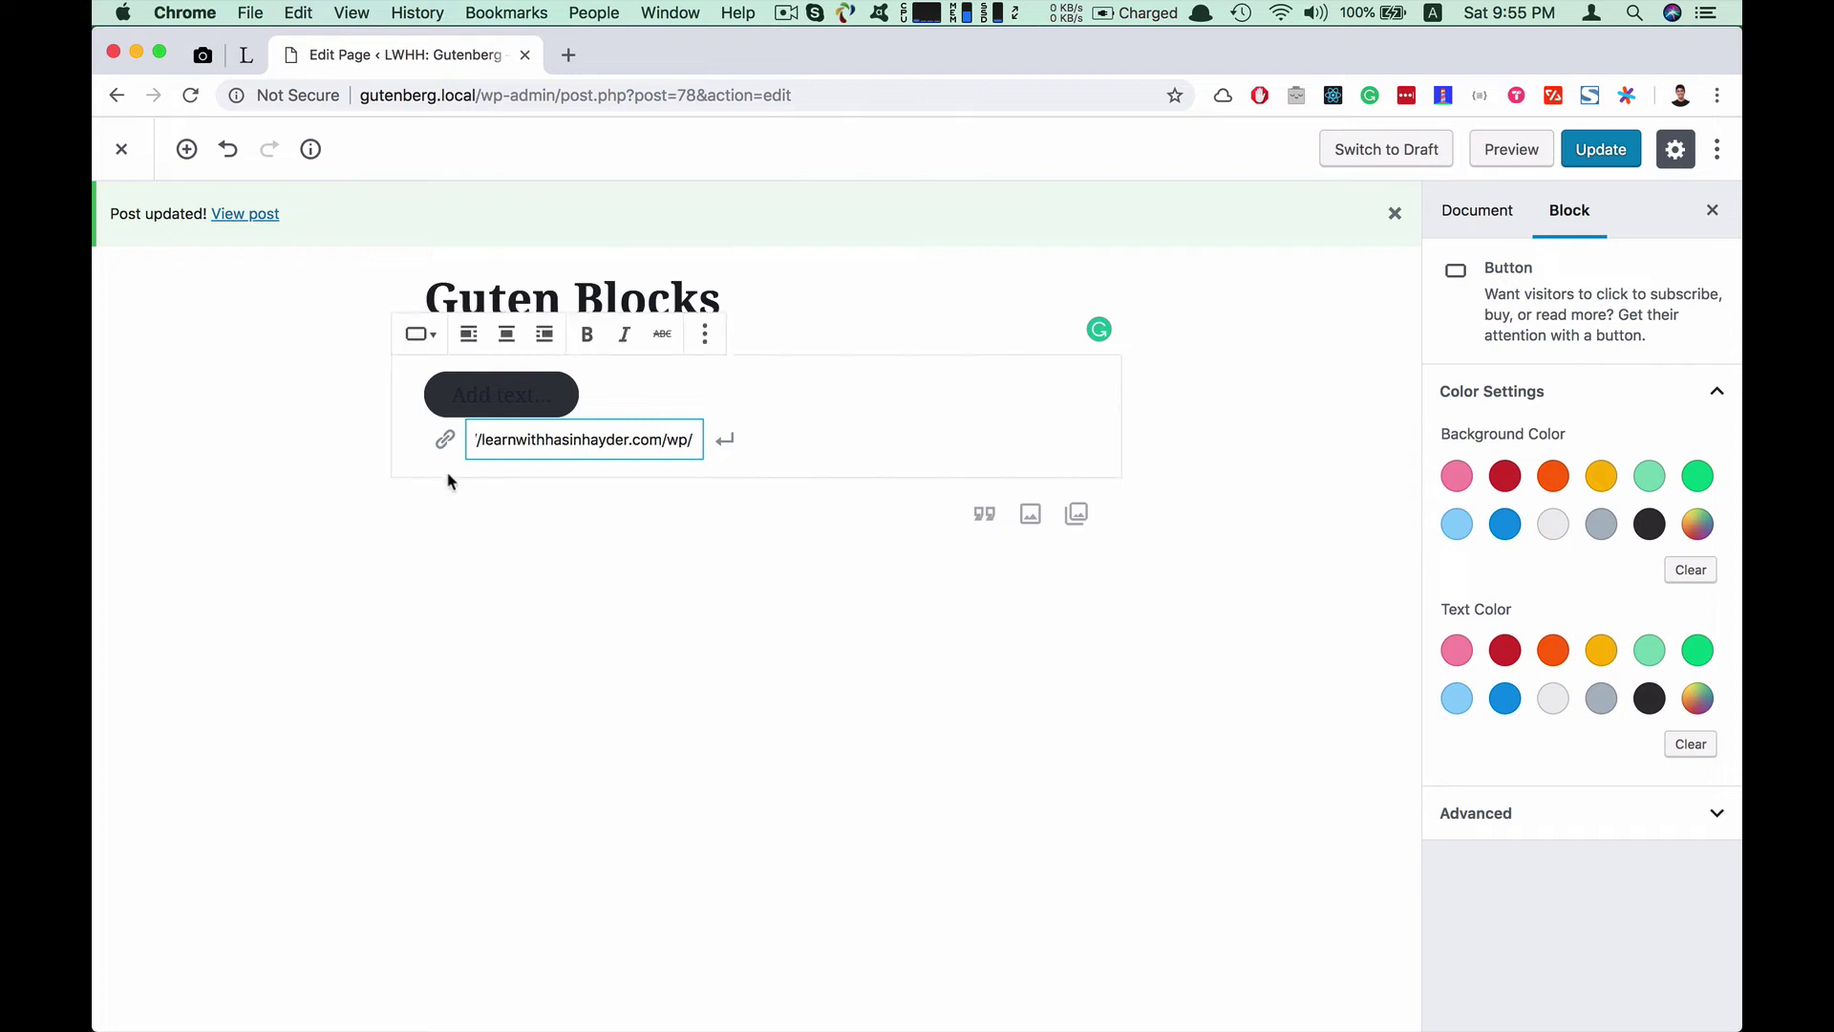
Label the Button block LWHH
click(526, 377)
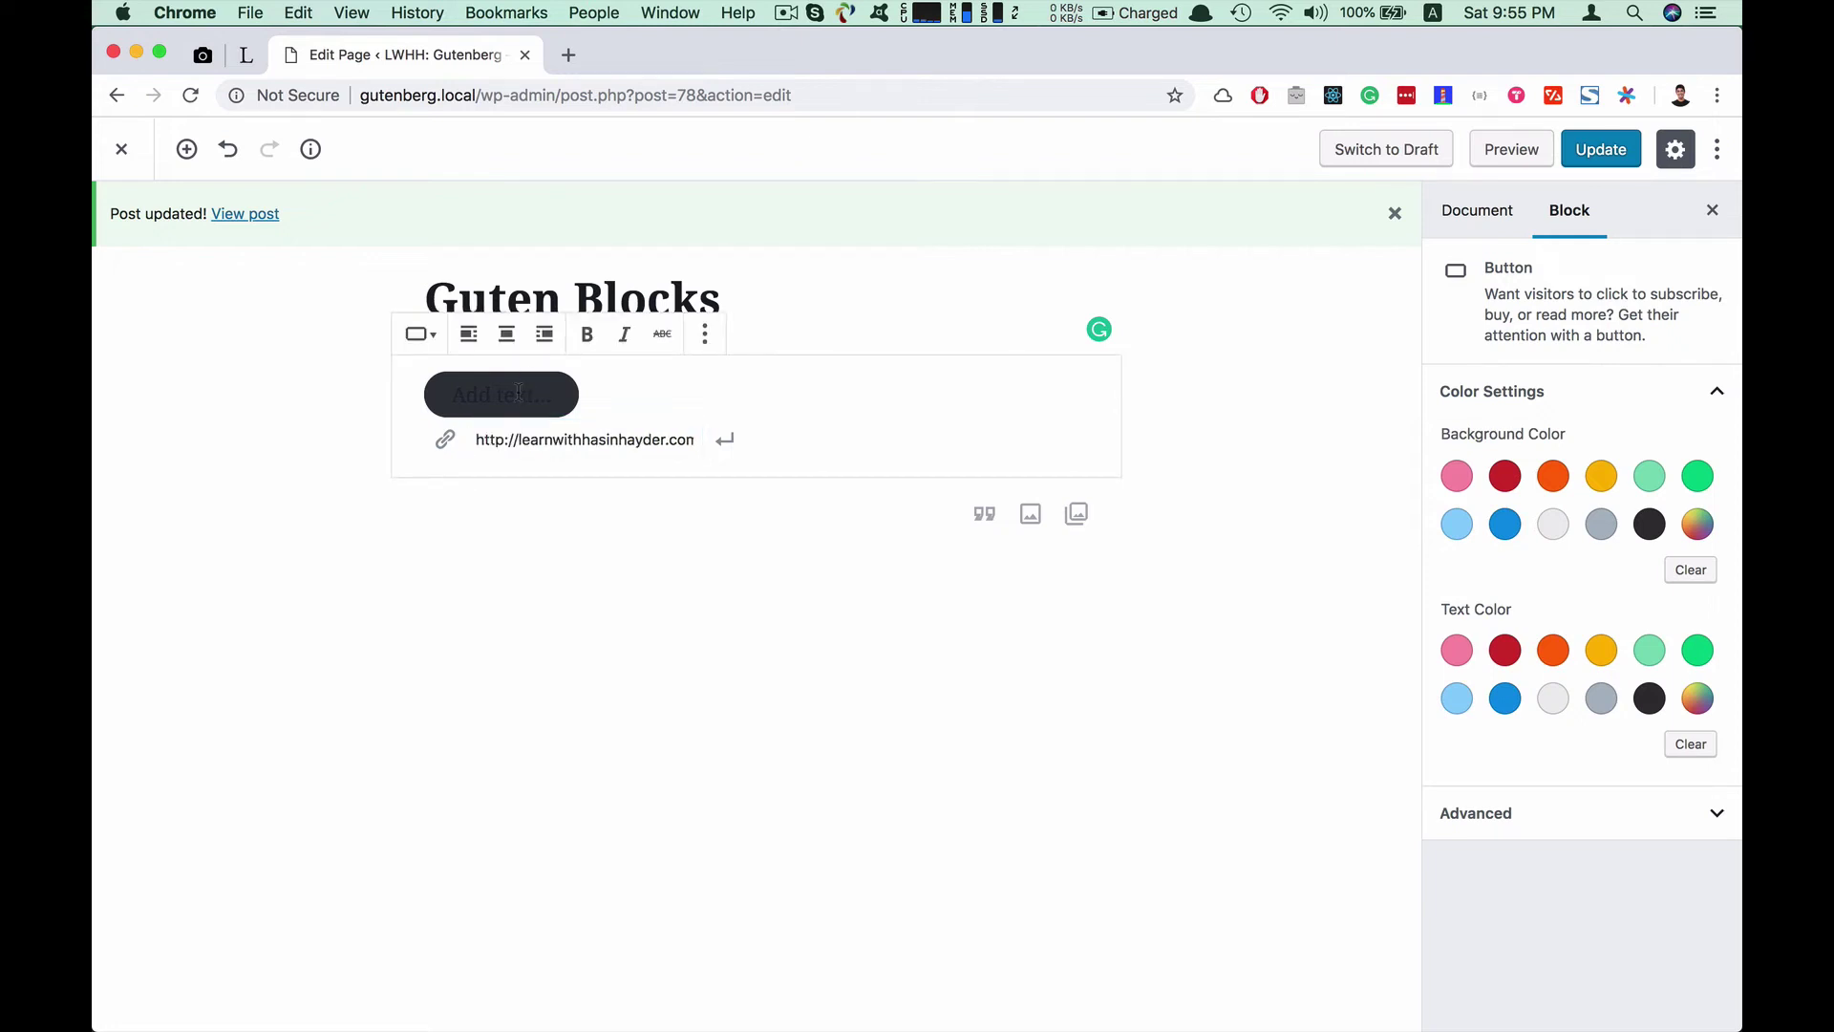
text(LW)
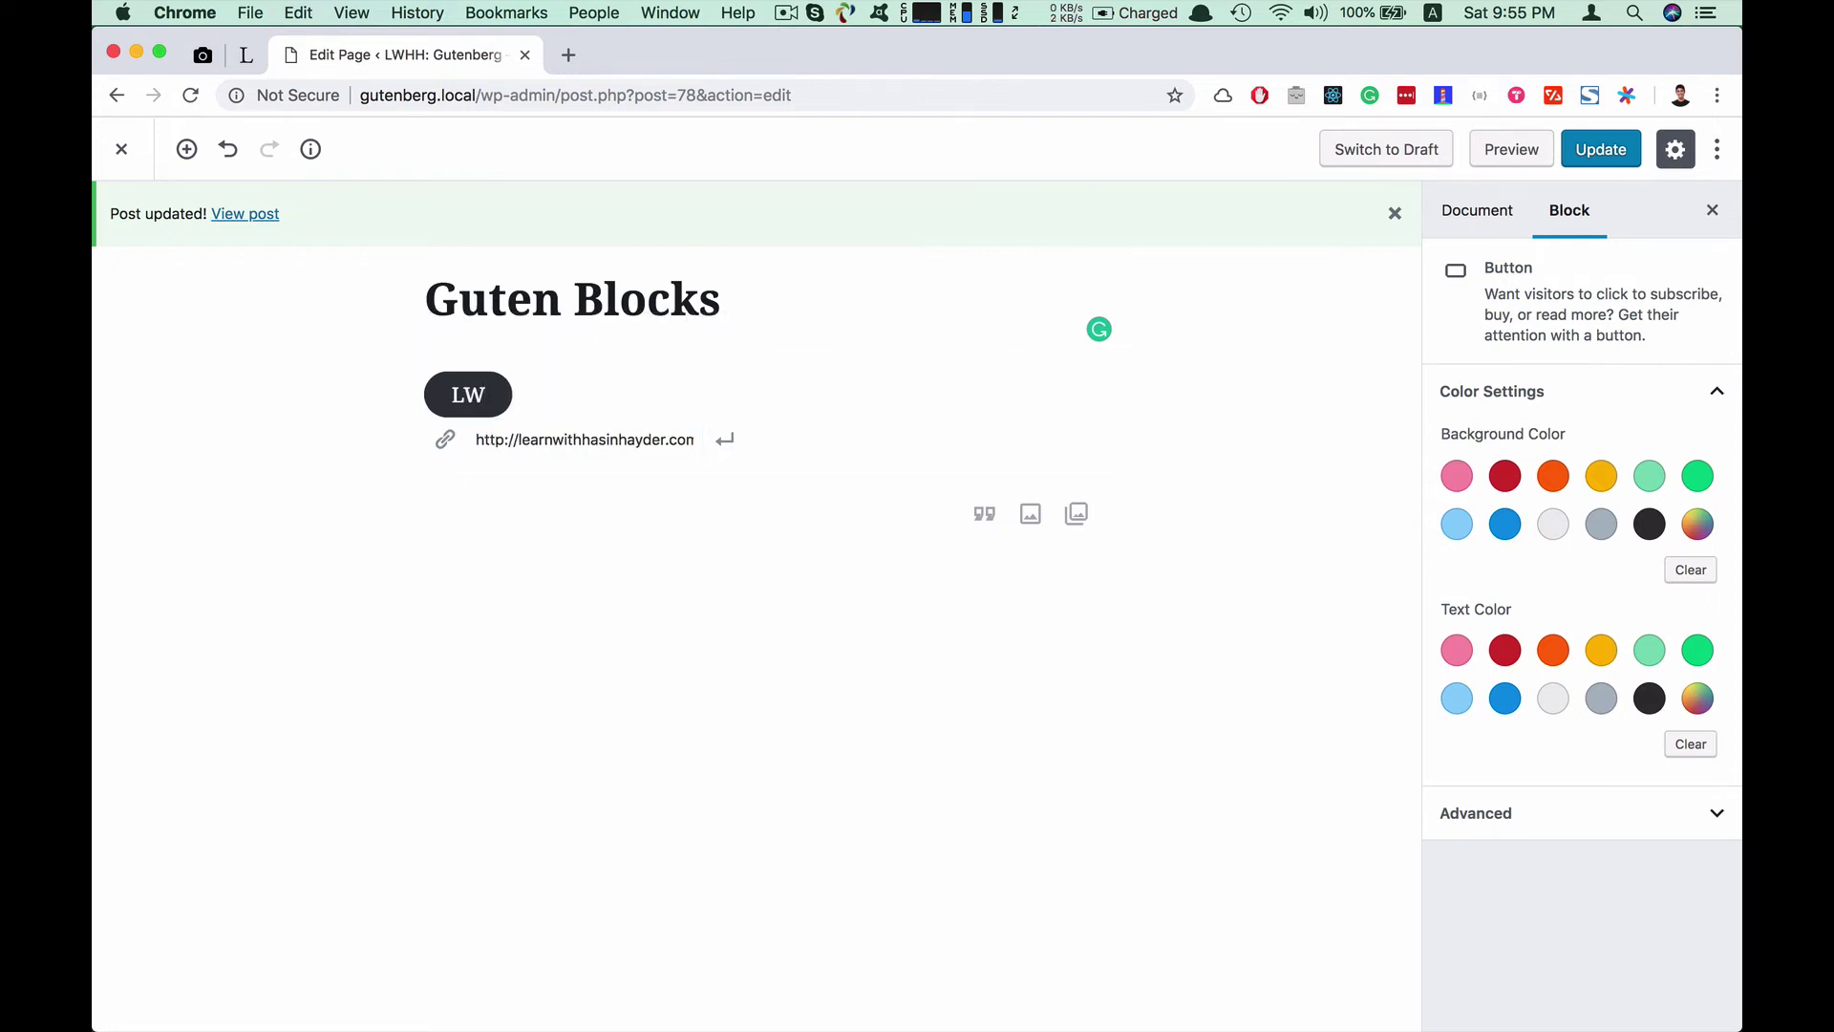
text(HH)
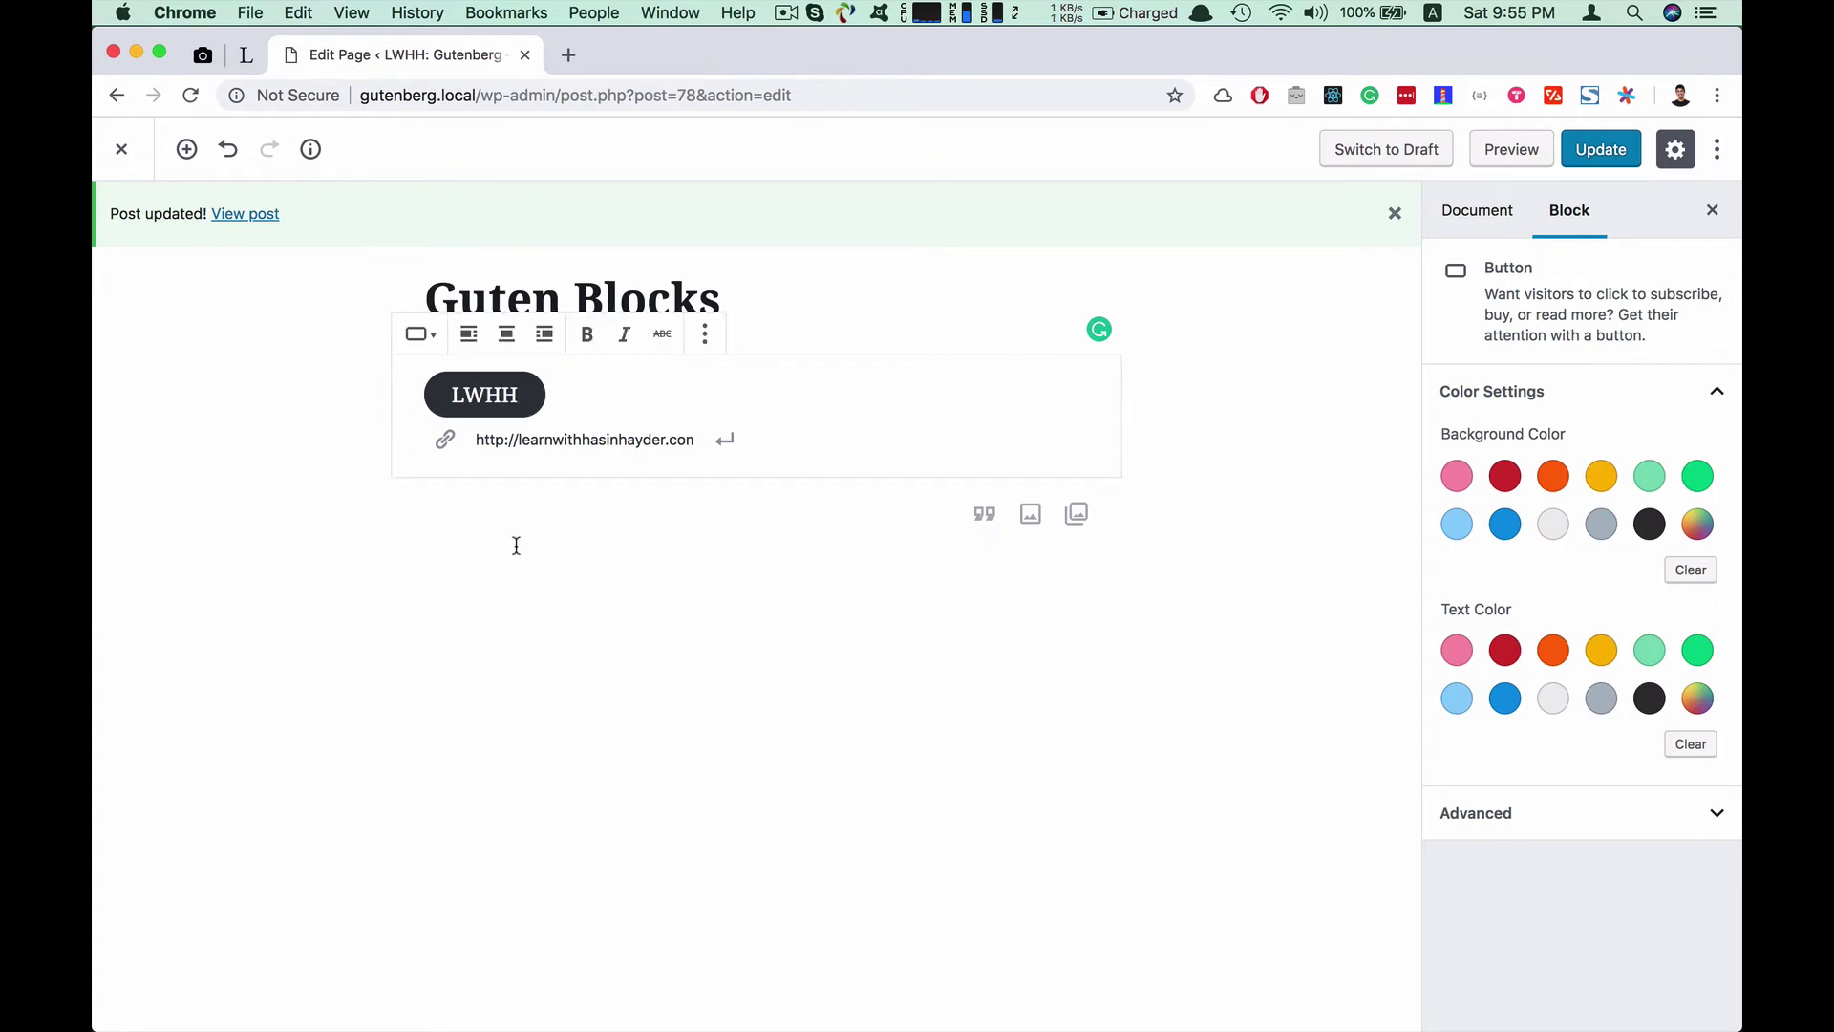
Apply the Outline block style to the LWHH button
click(516, 545)
click(659, 440)
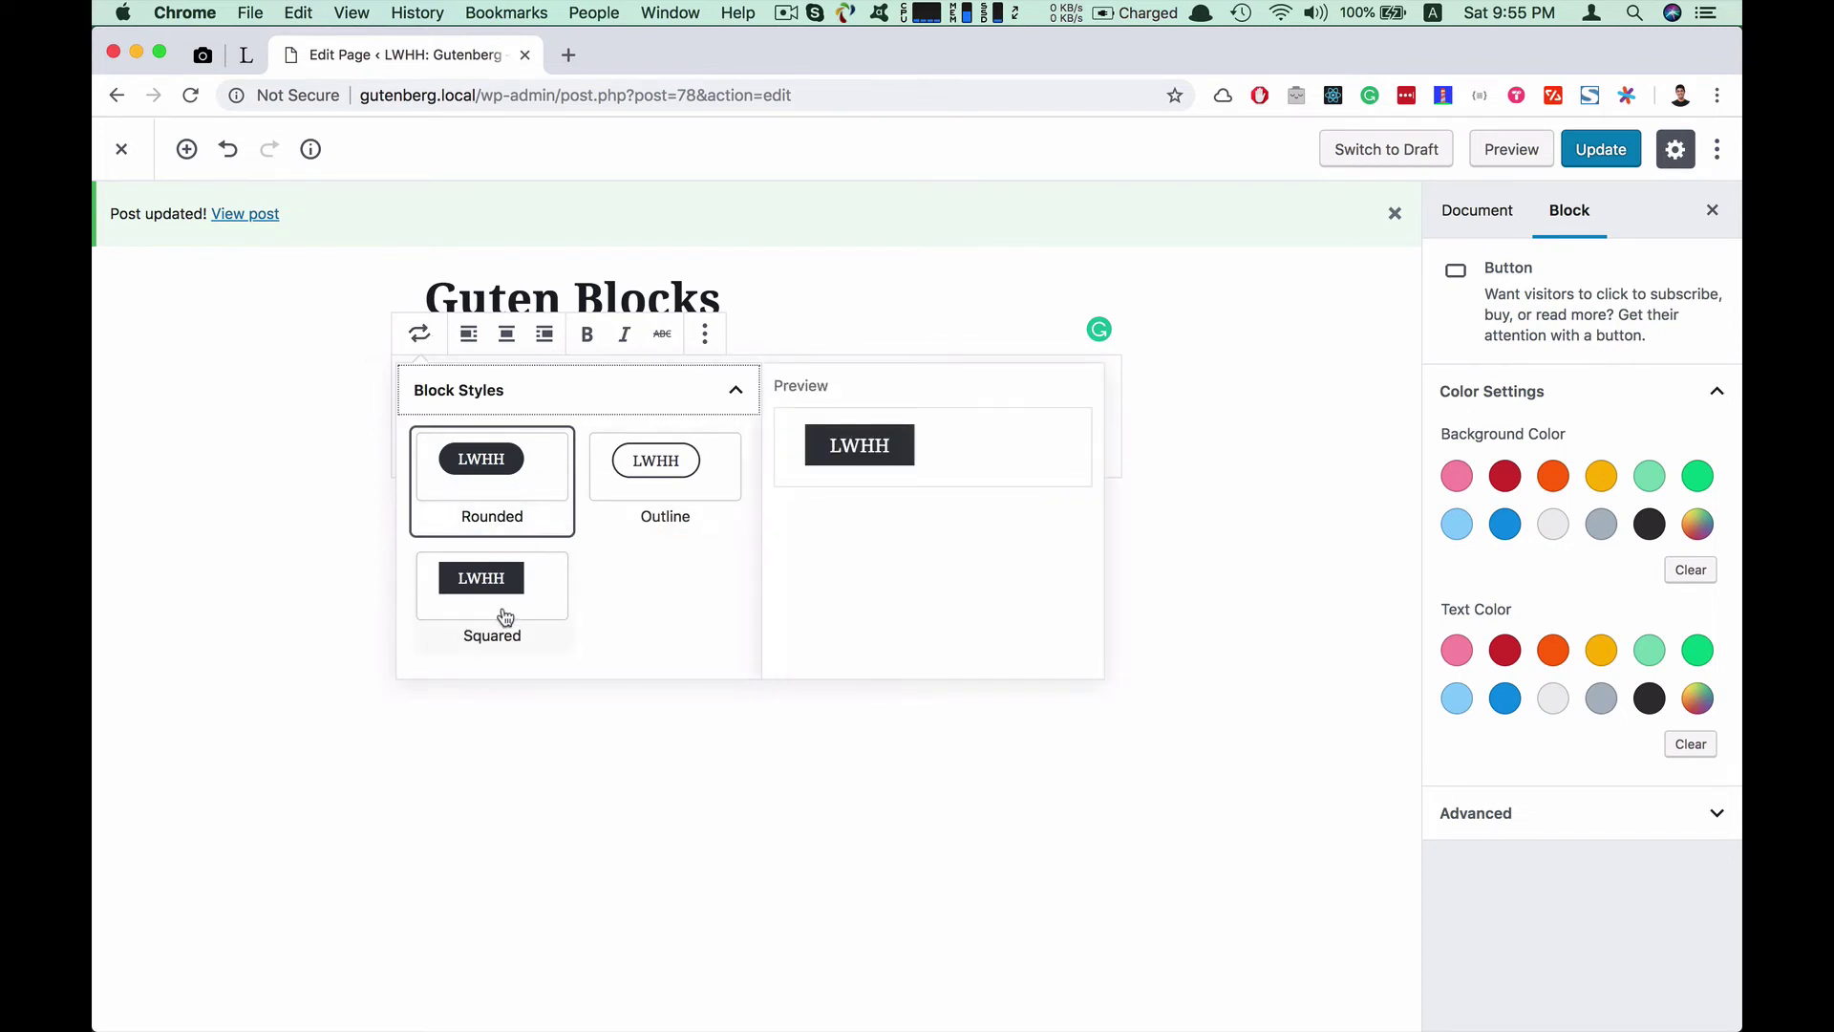
click(655, 486)
click(594, 529)
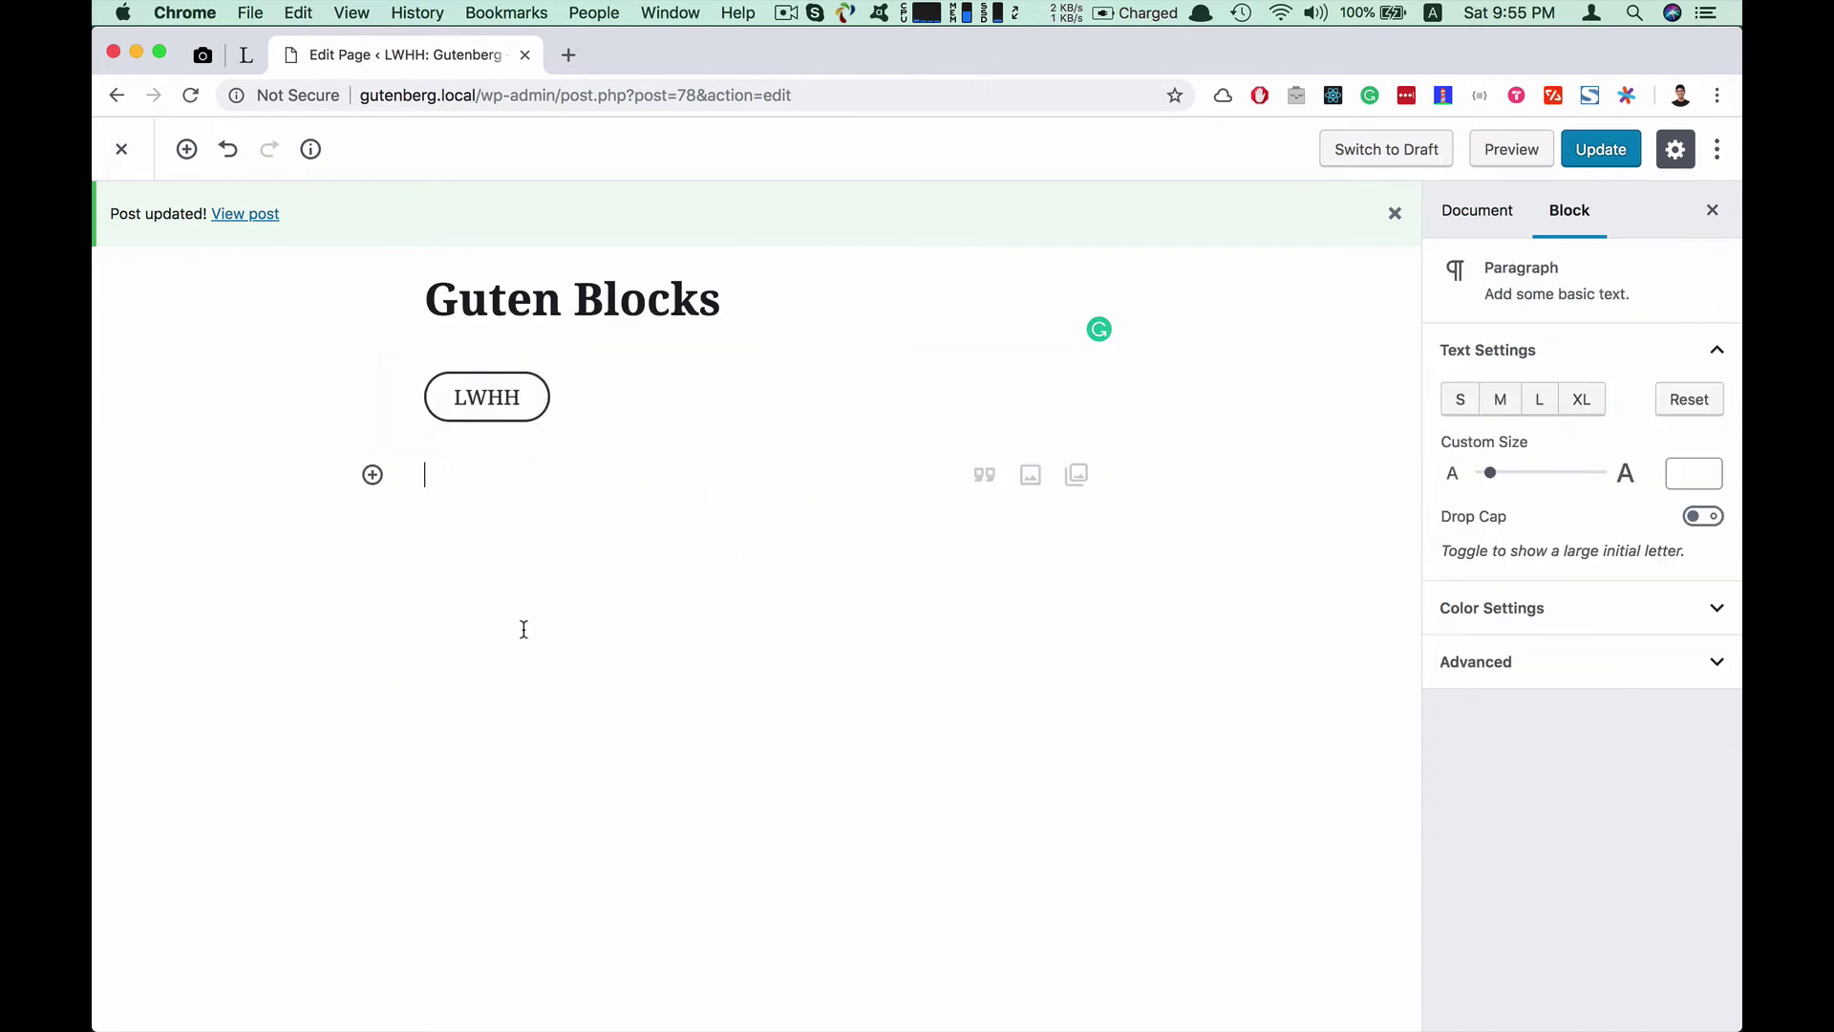
click(543, 433)
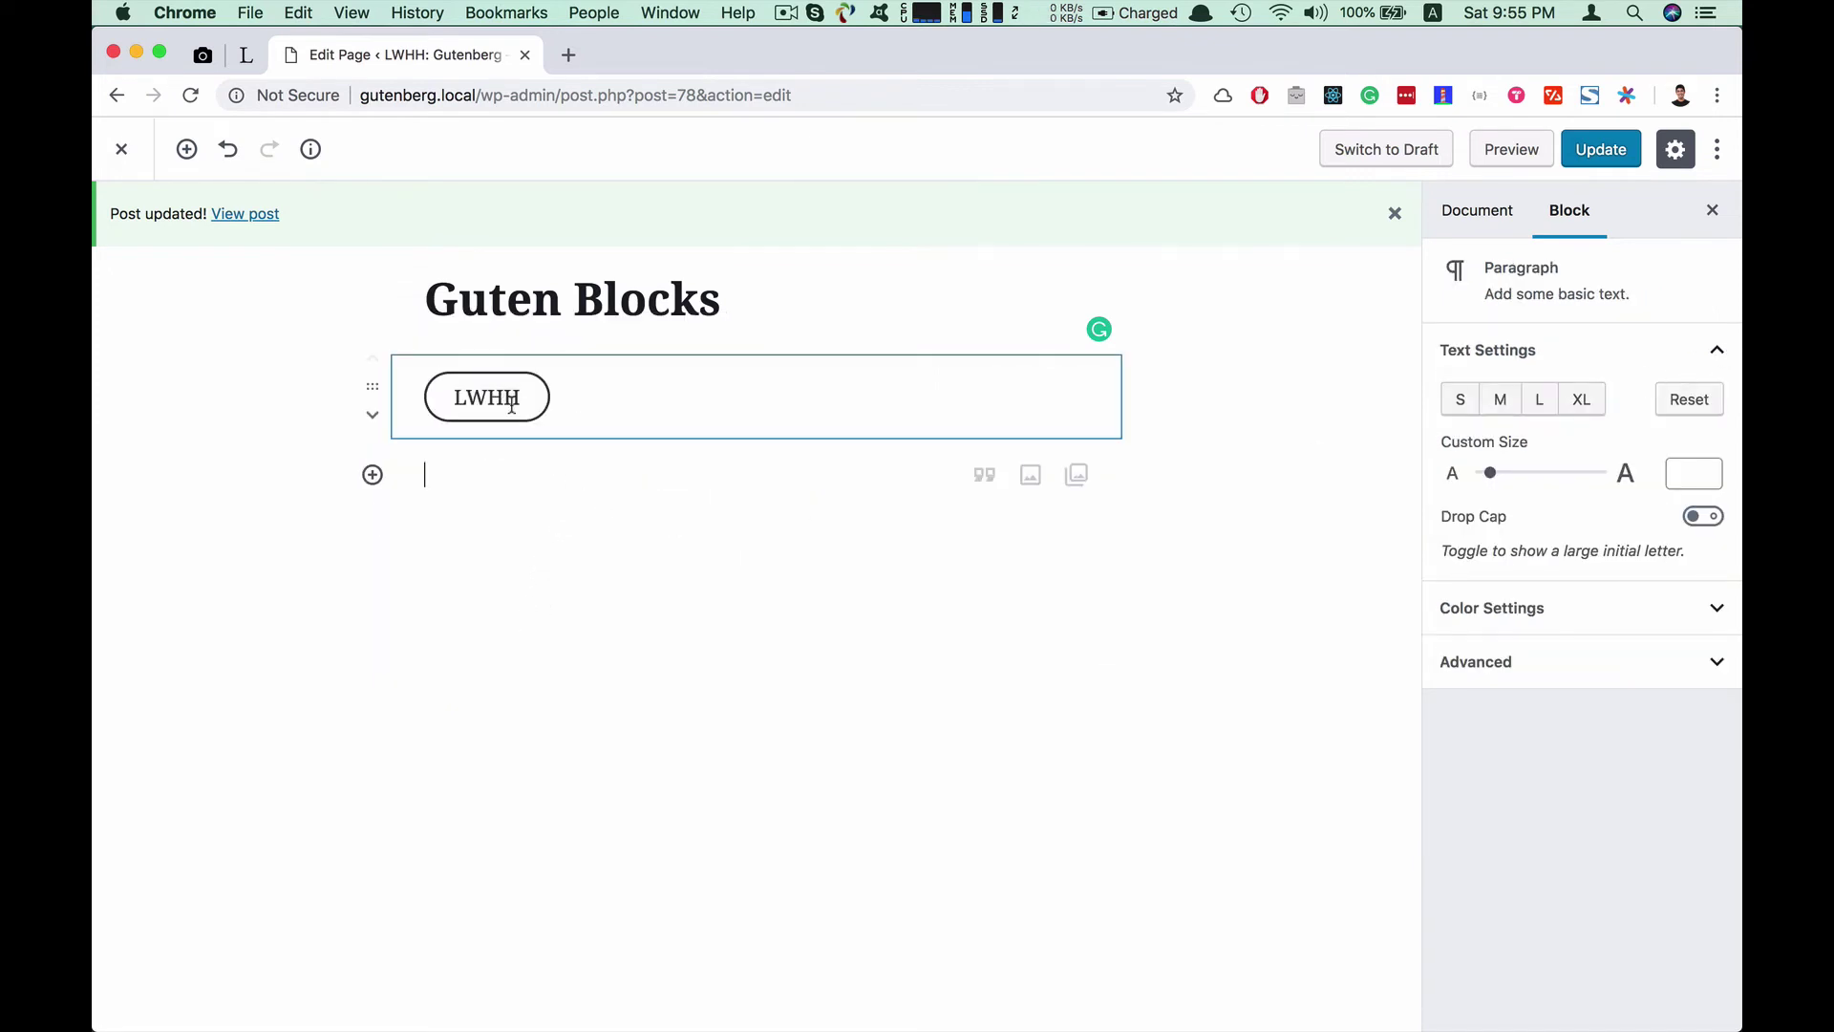
click(823, 604)
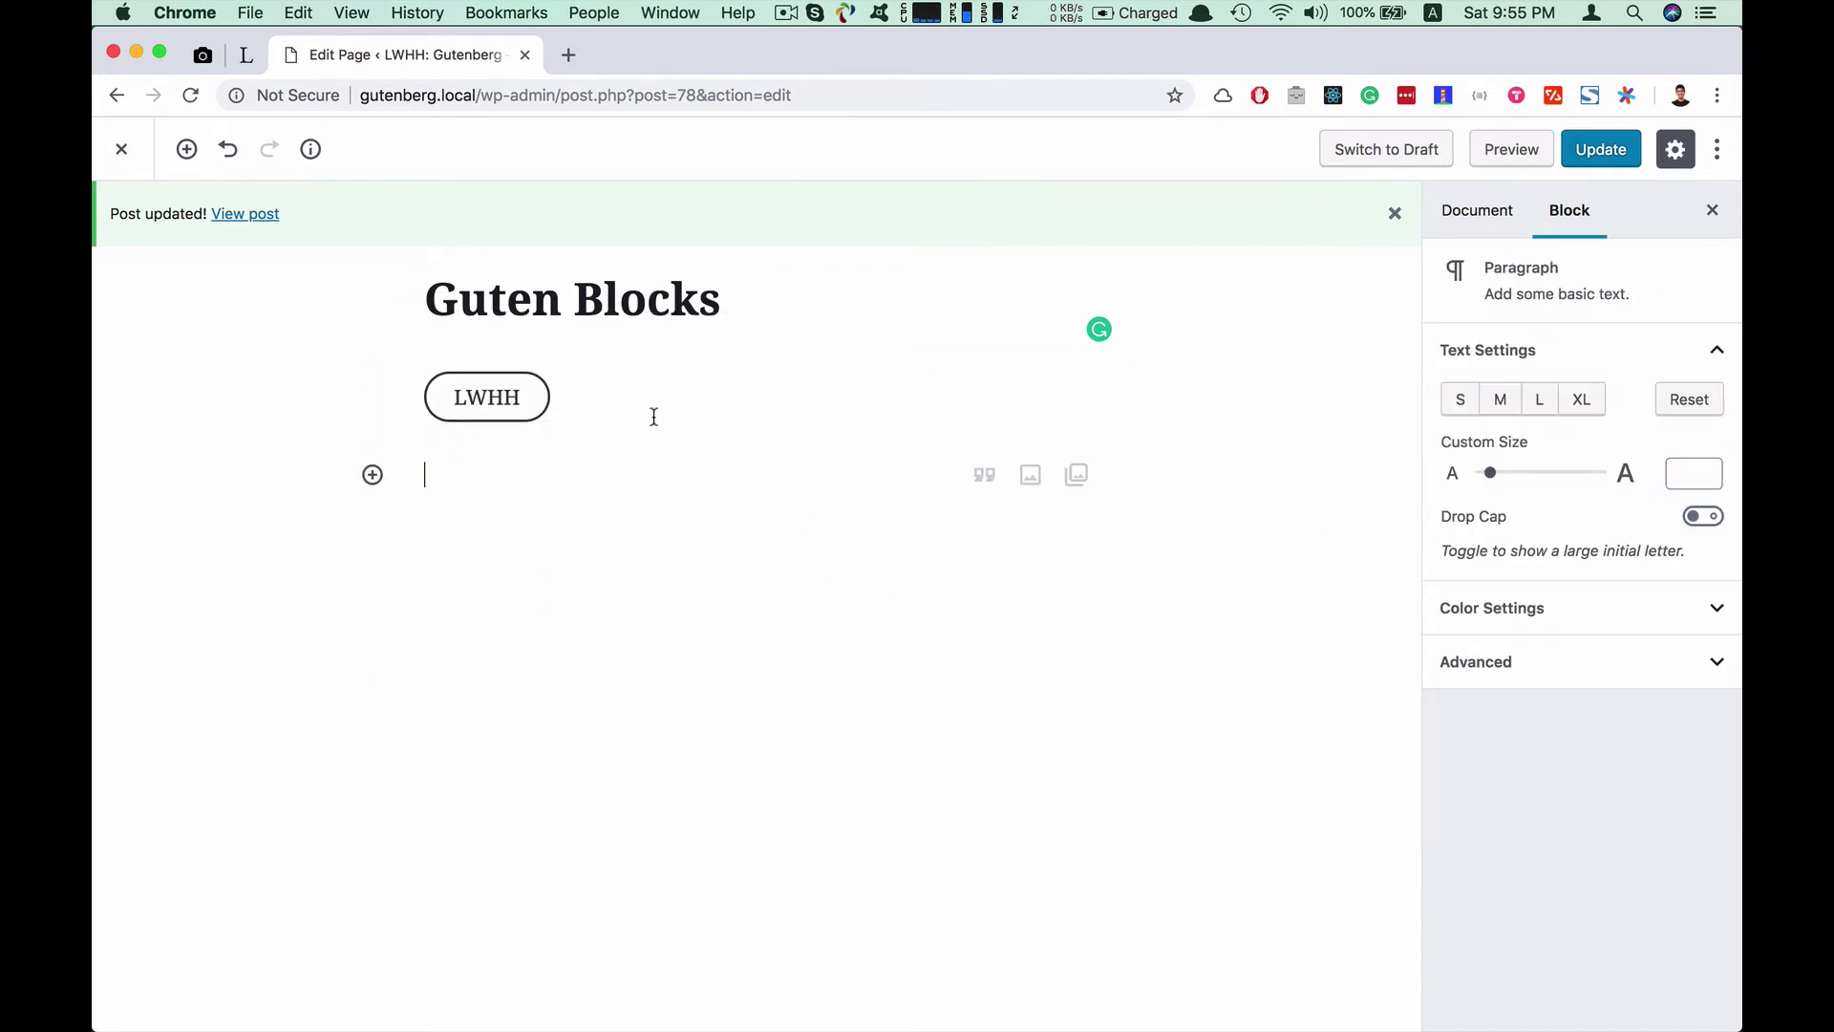
Update the page with the outlined LWHH button and open its published version
click(537, 379)
click(506, 406)
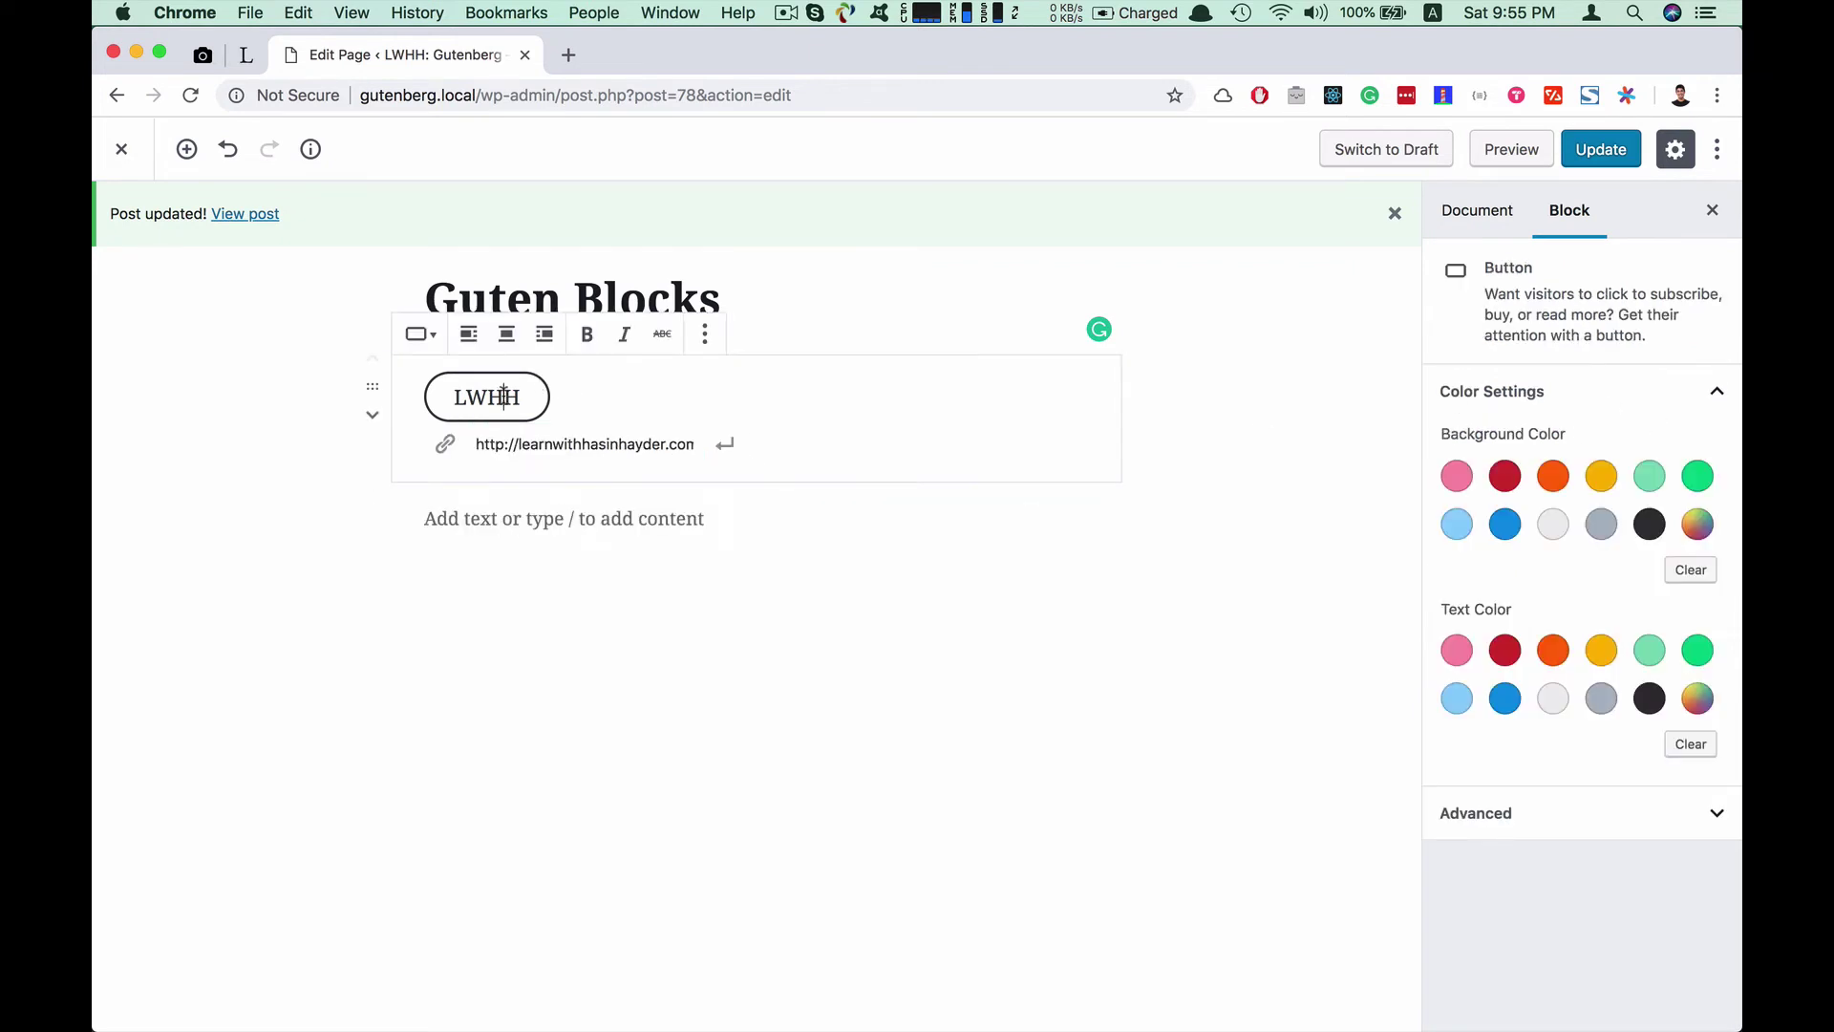
key(Tab)
click(1604, 151)
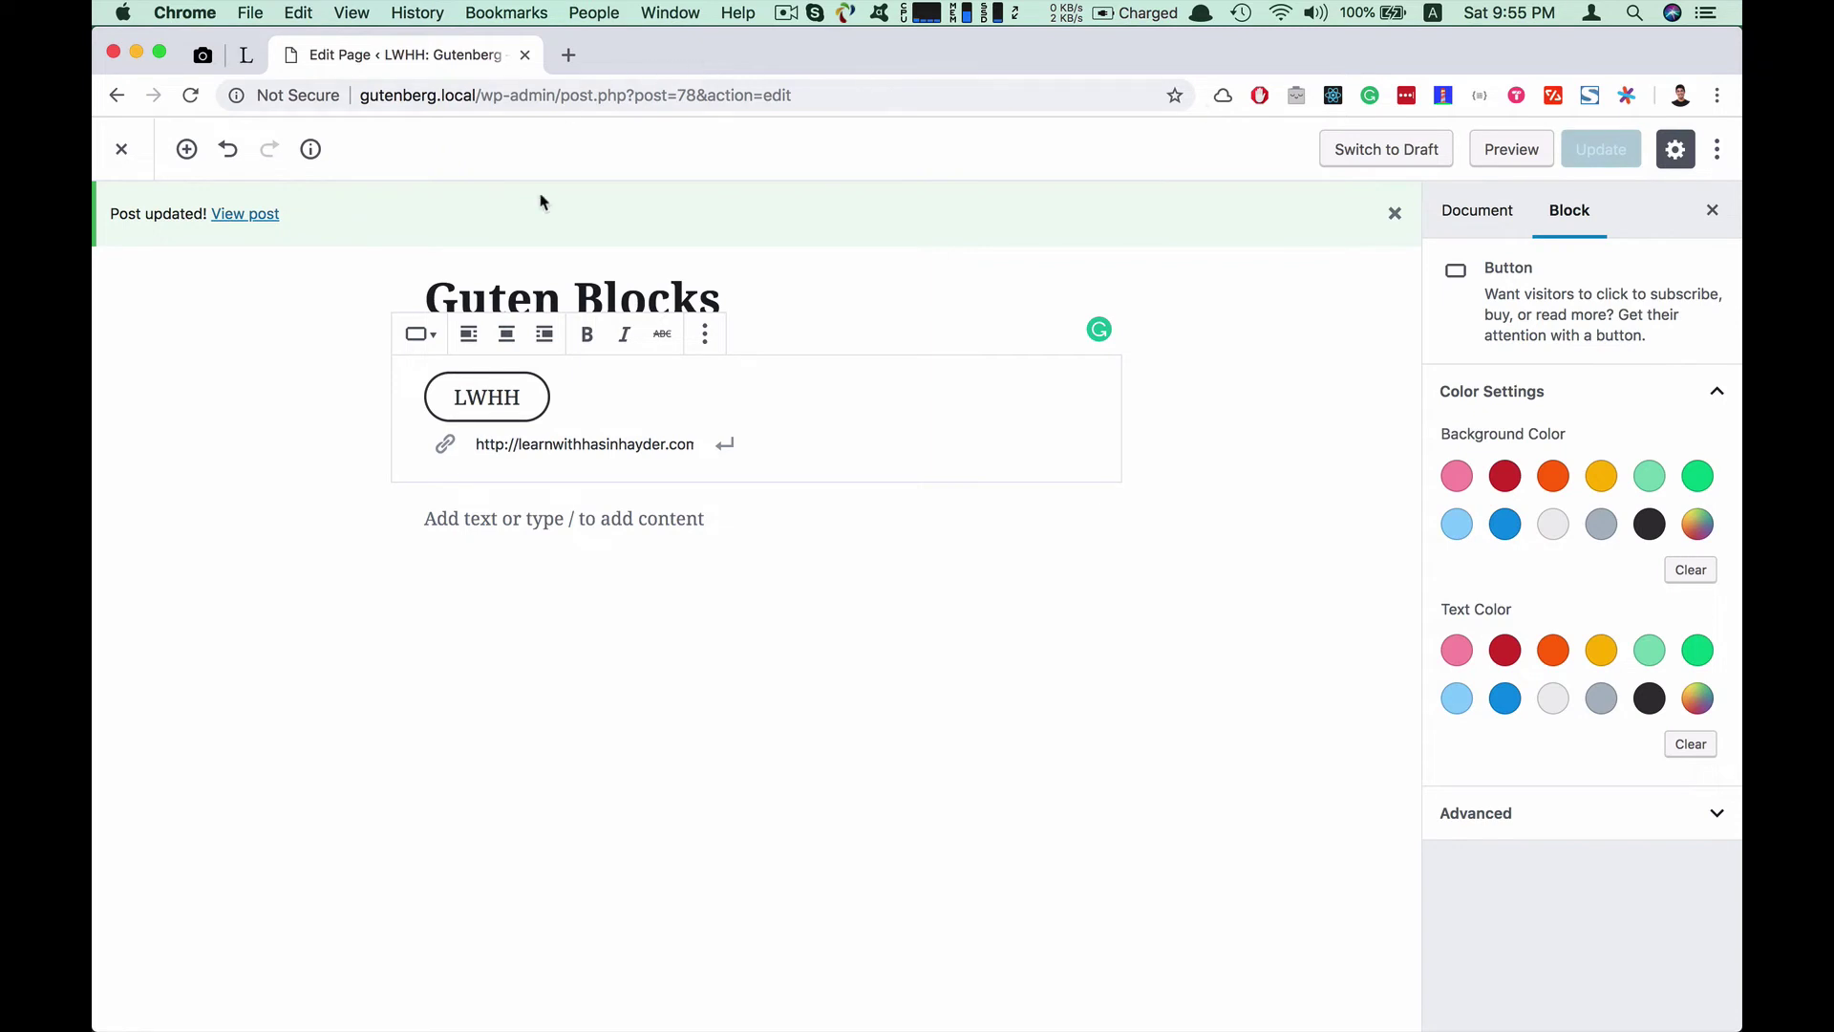
click(223, 218)
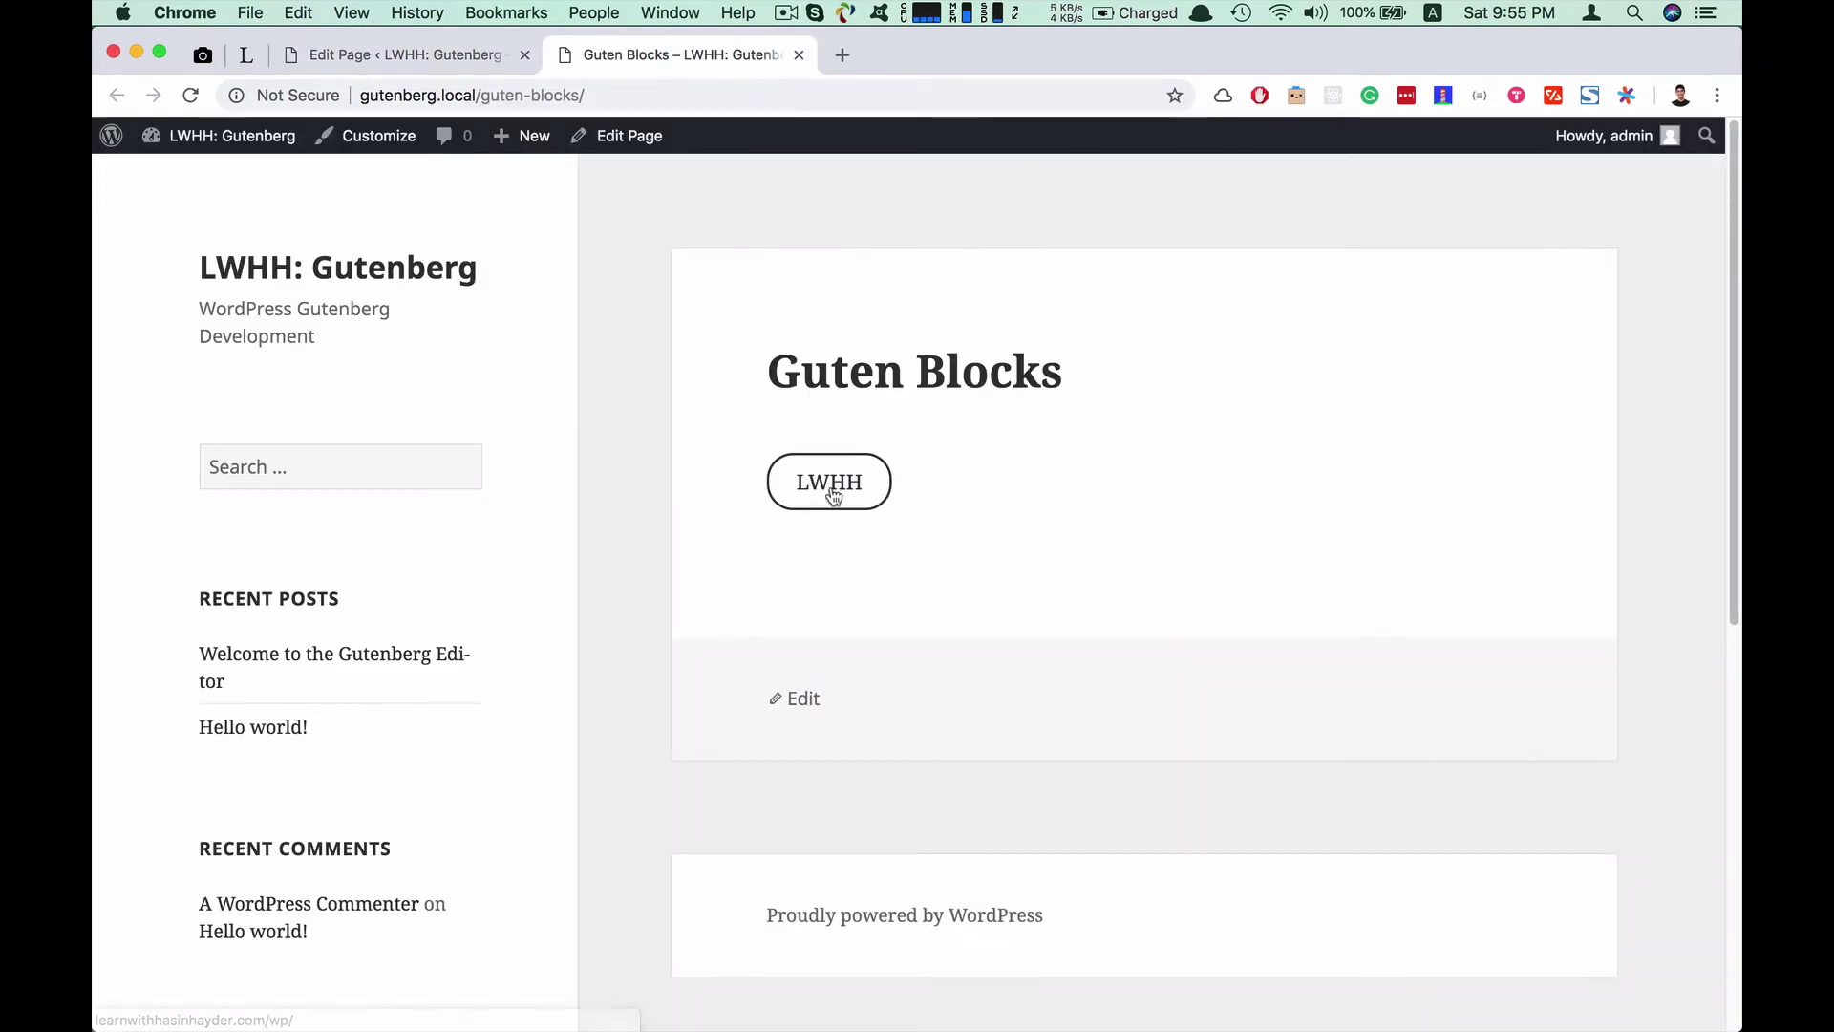
Compare the published LWHH button with the Button block in the editor and follow the published button's link
click(506, 56)
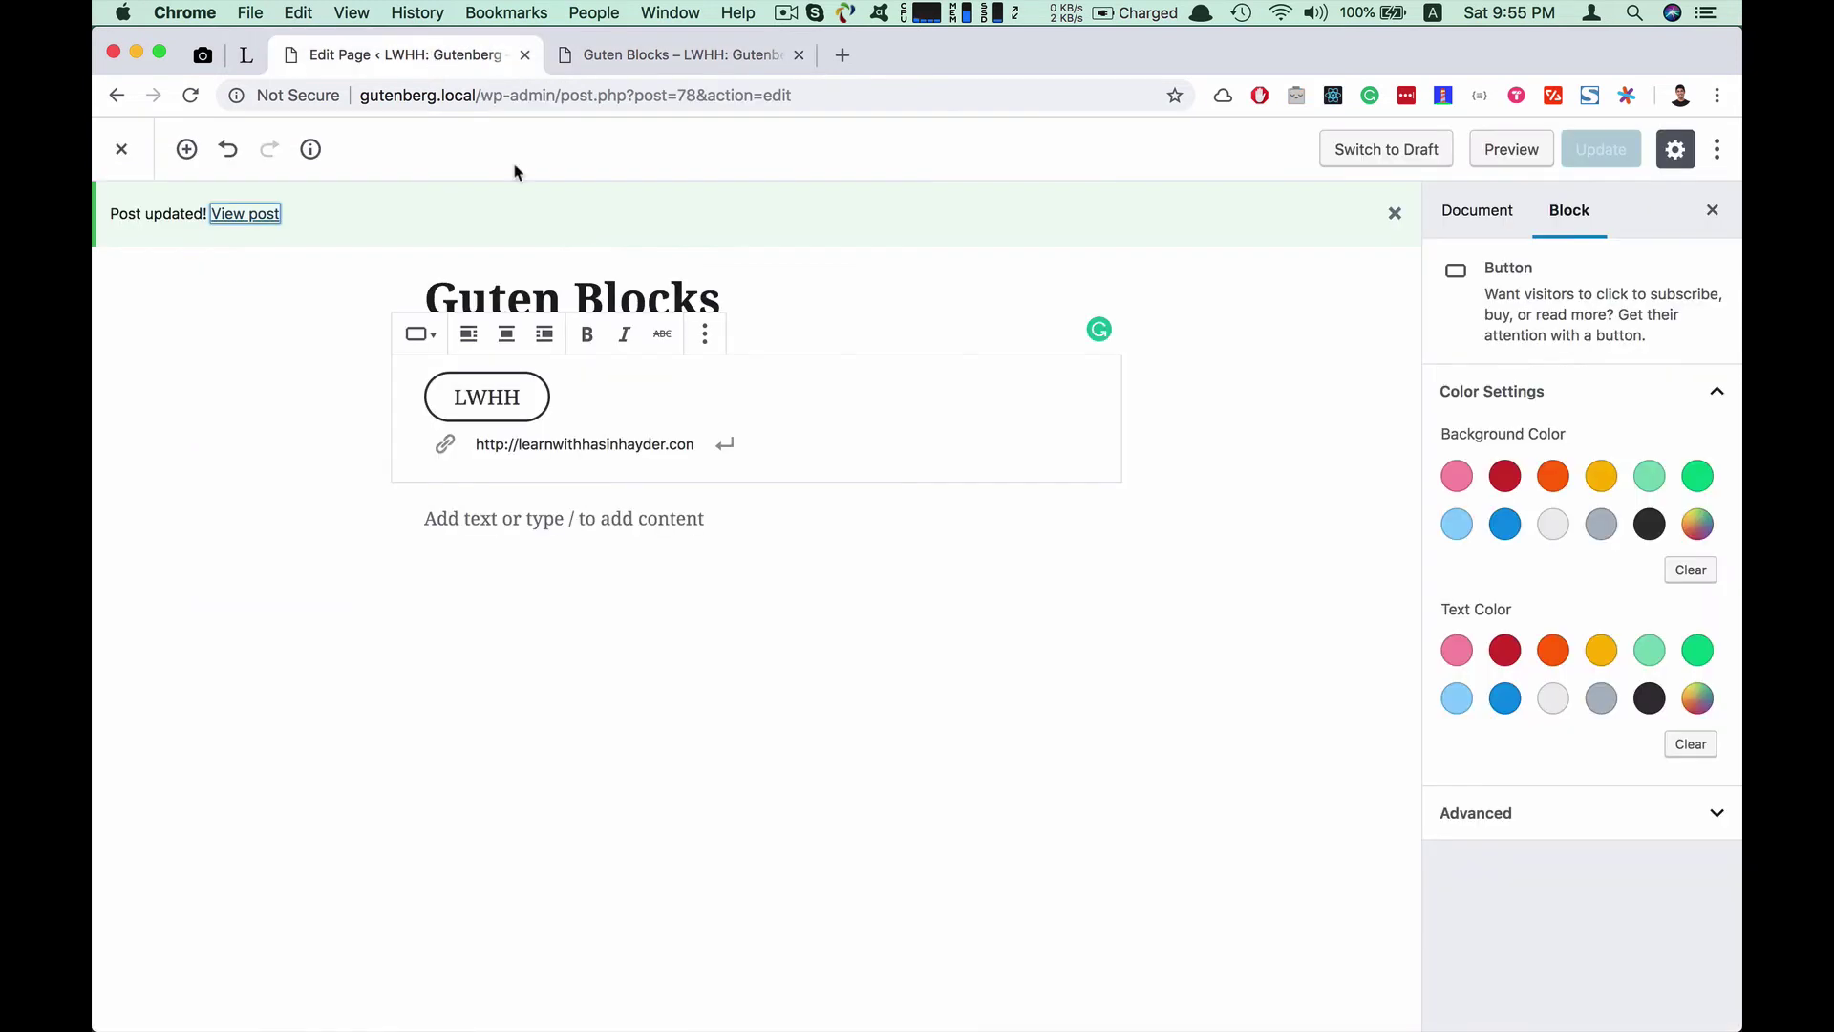
click(217, 466)
click(673, 57)
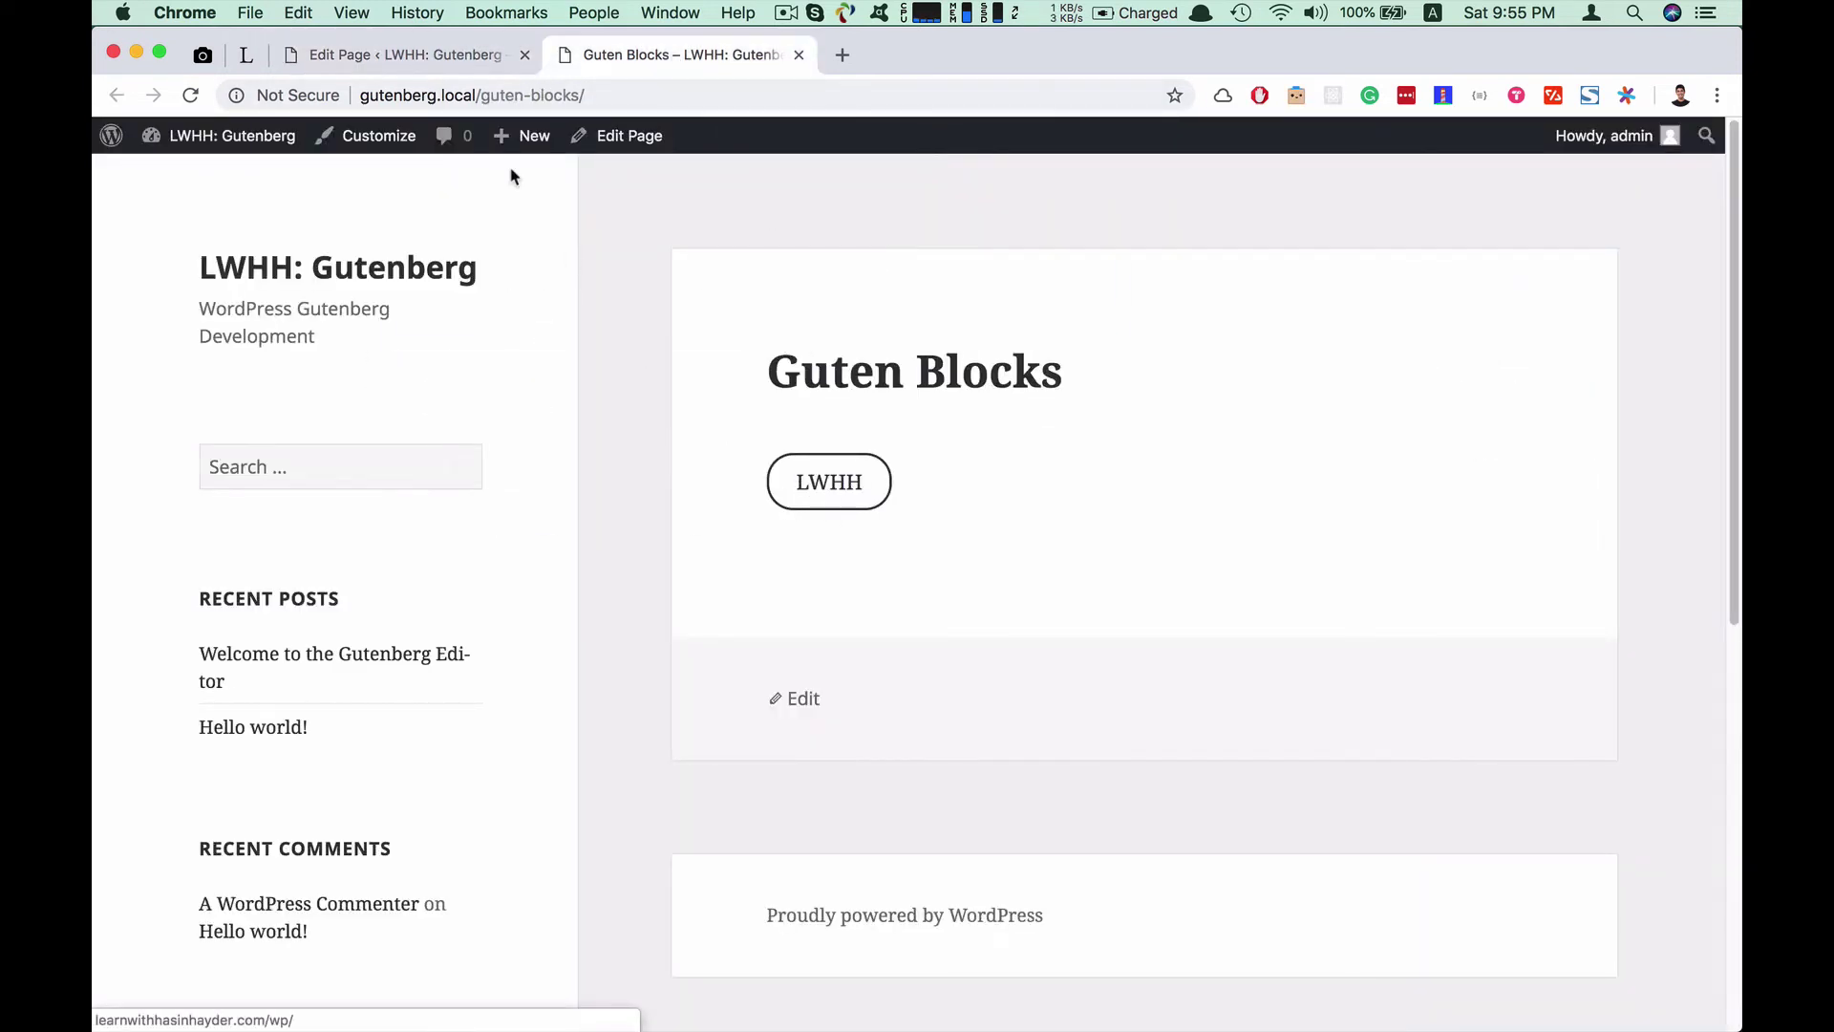
click(430, 57)
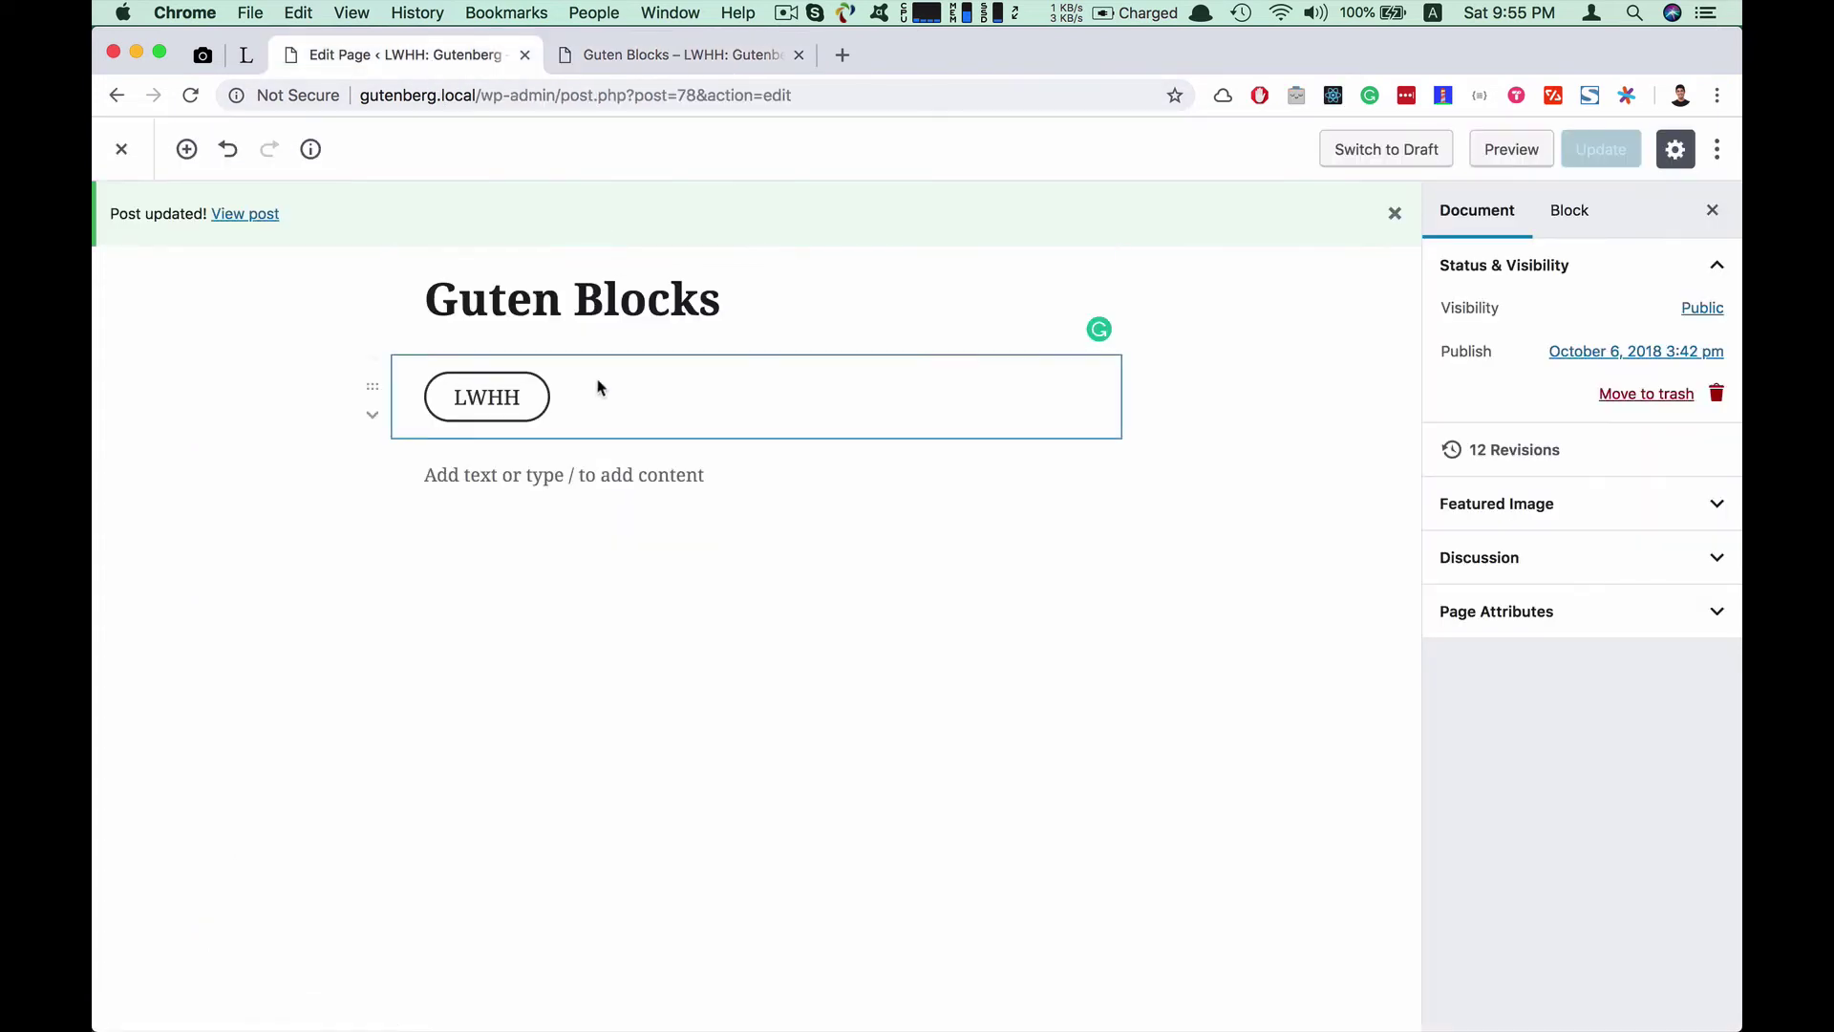
click(640, 55)
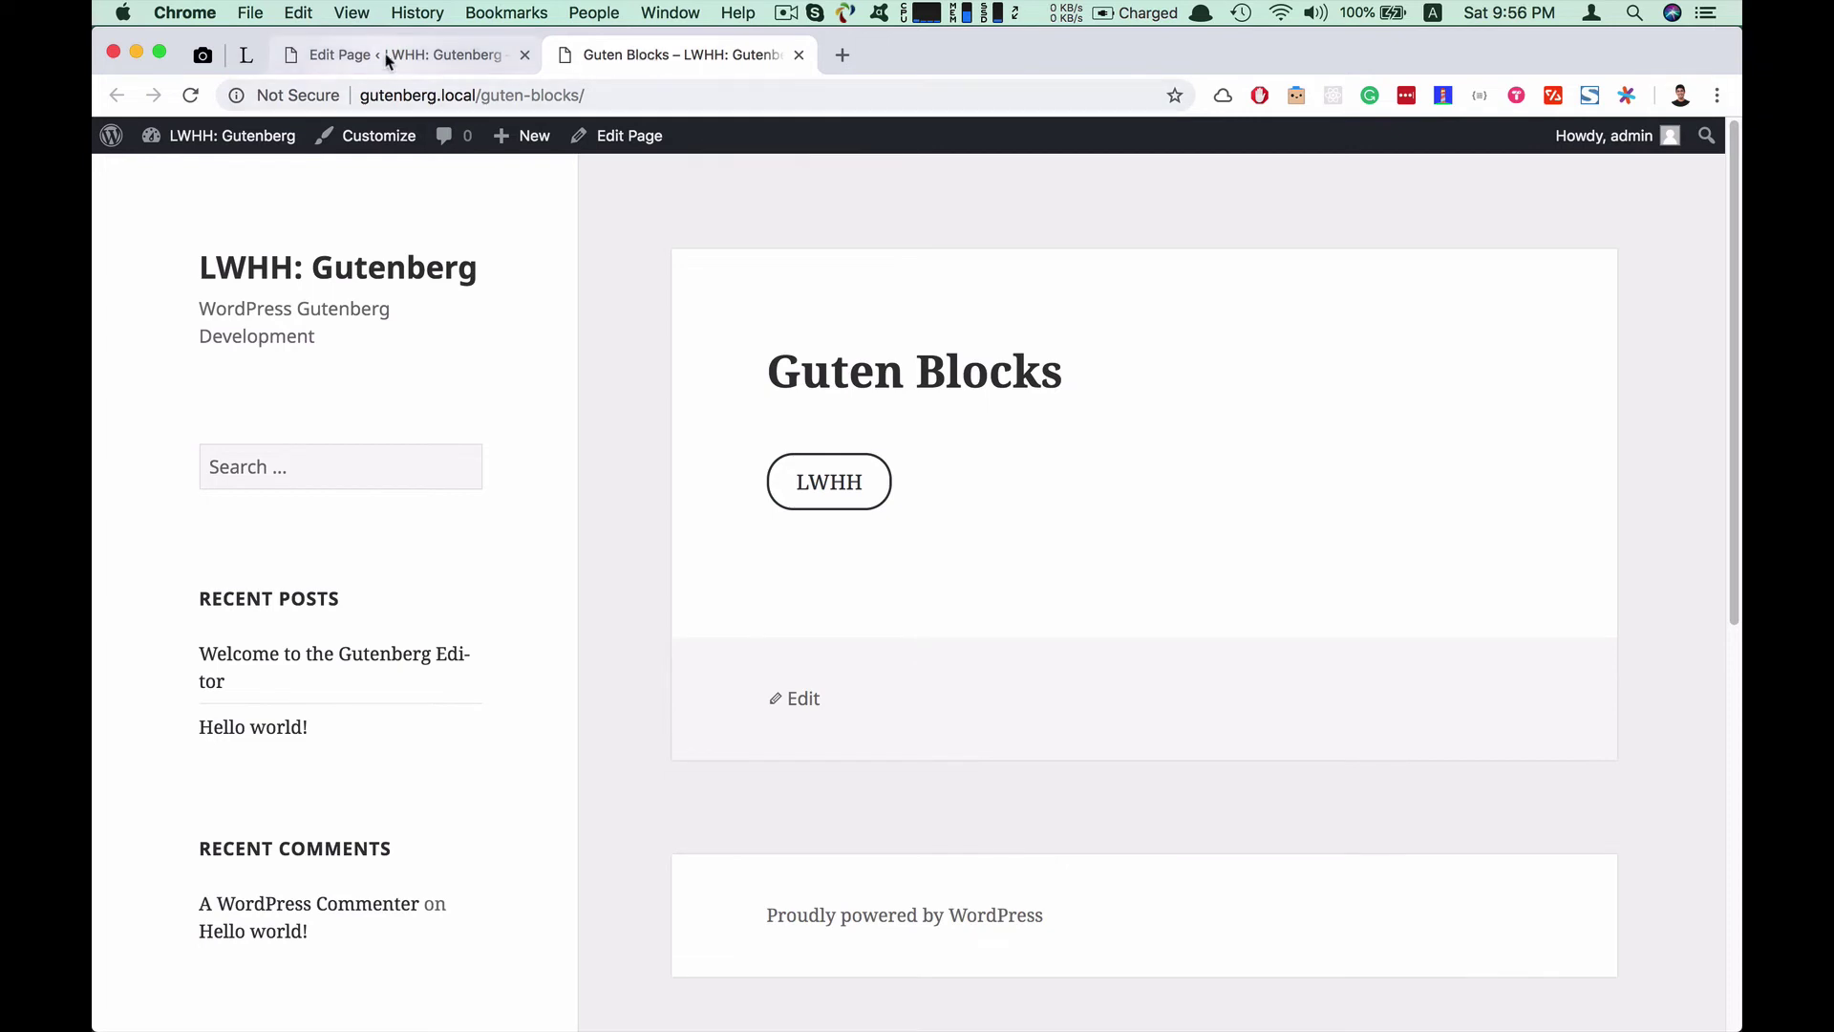
click(382, 56)
click(594, 67)
click(853, 487)
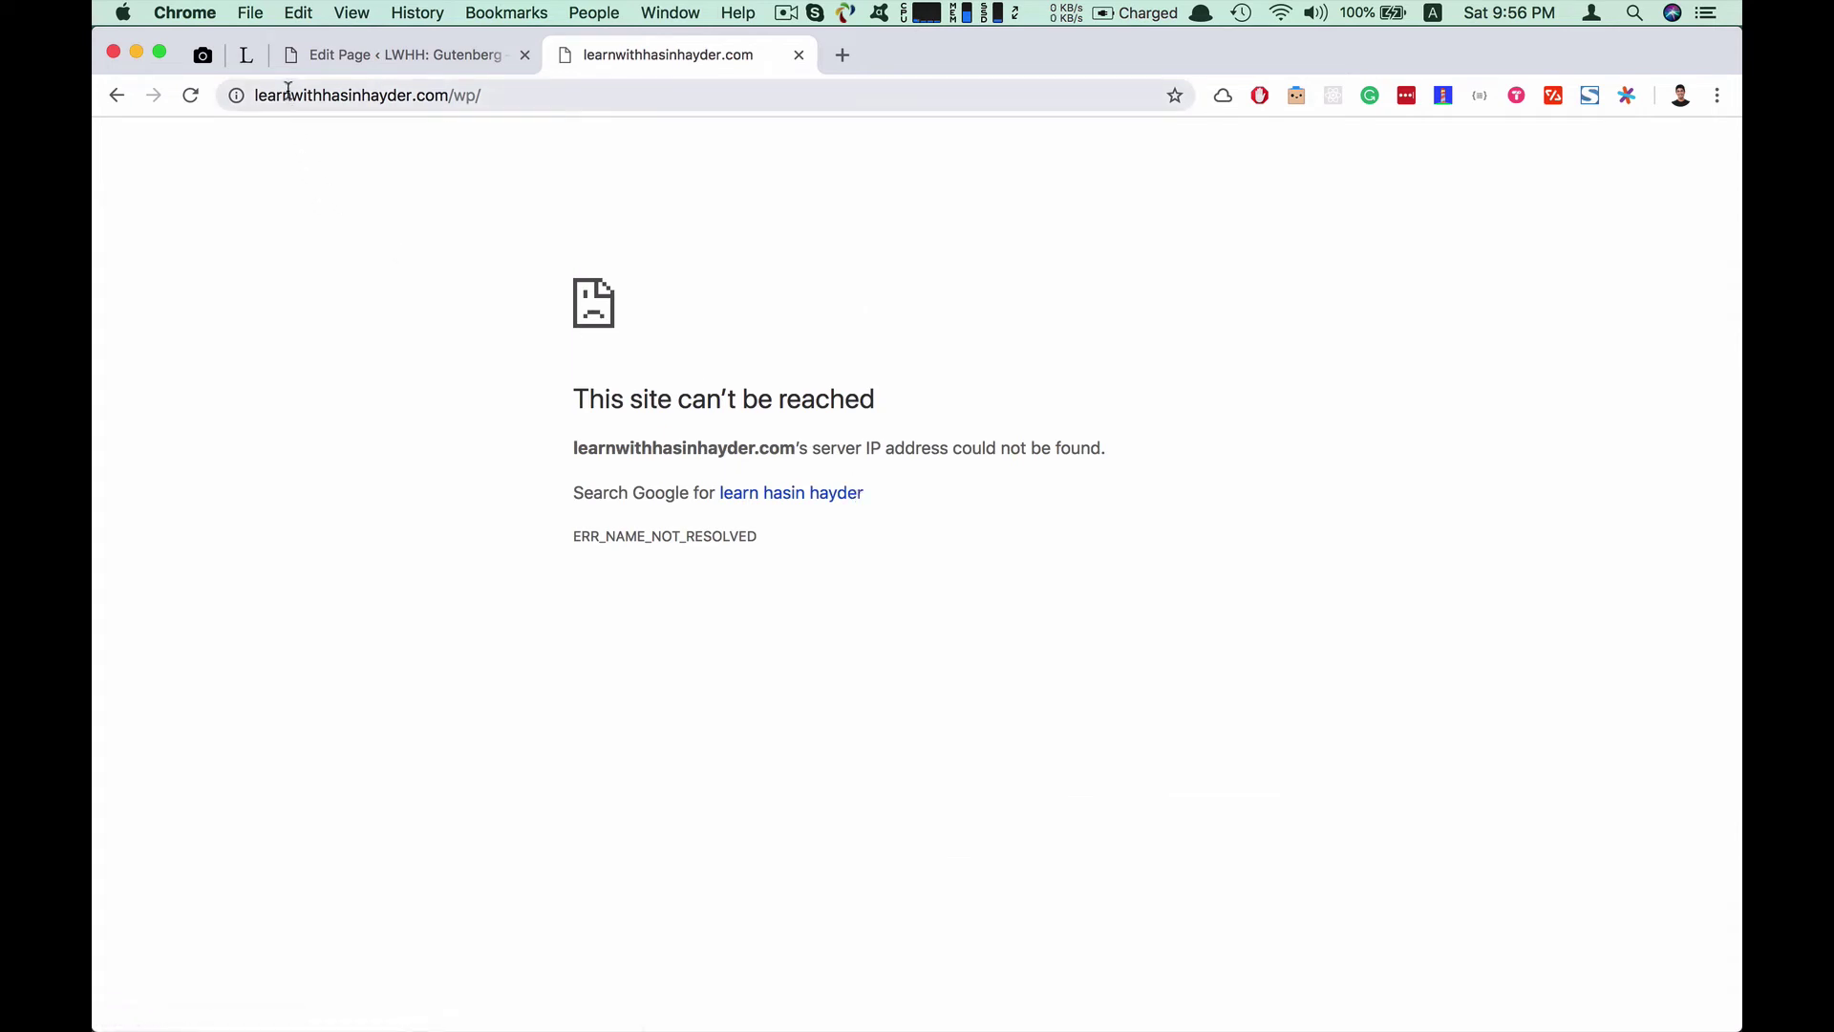
Look up the site's correct address, learnwith.hasinhayder.com/wp/, from the browser's address suggestions and return to the page editor
click(459, 93)
key(cmd+c)
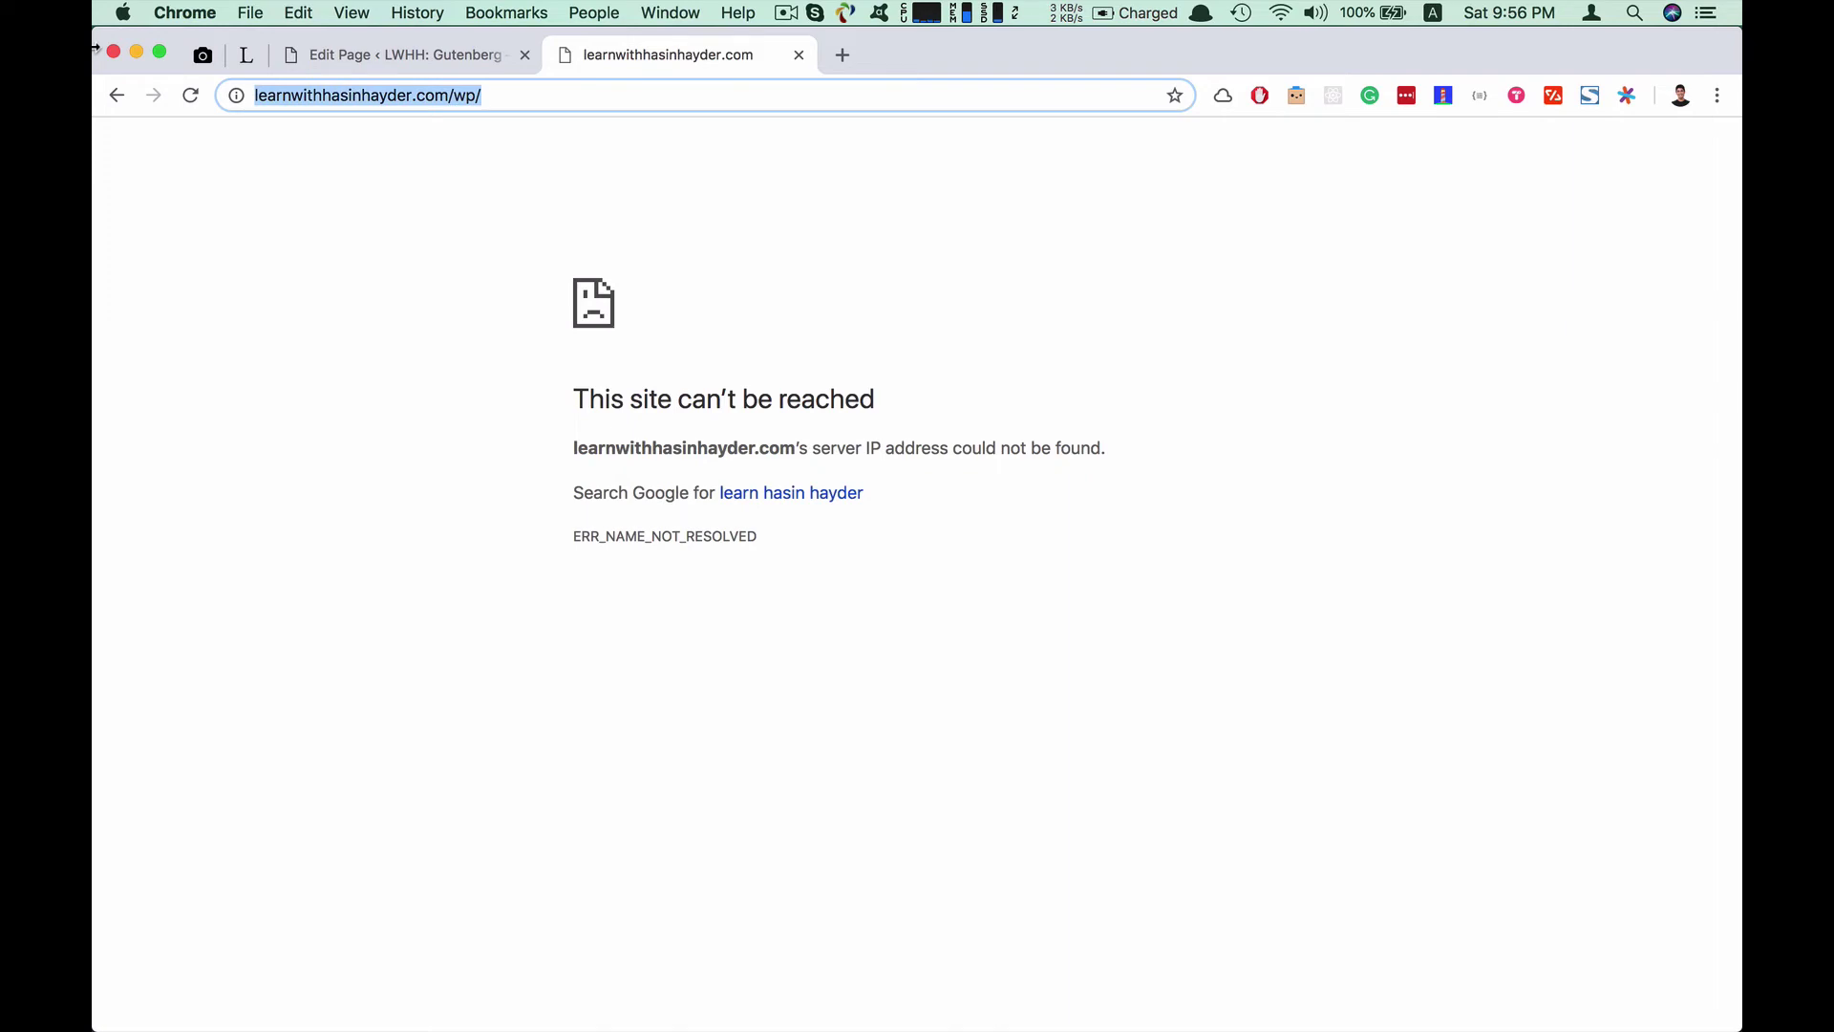
text(learn)
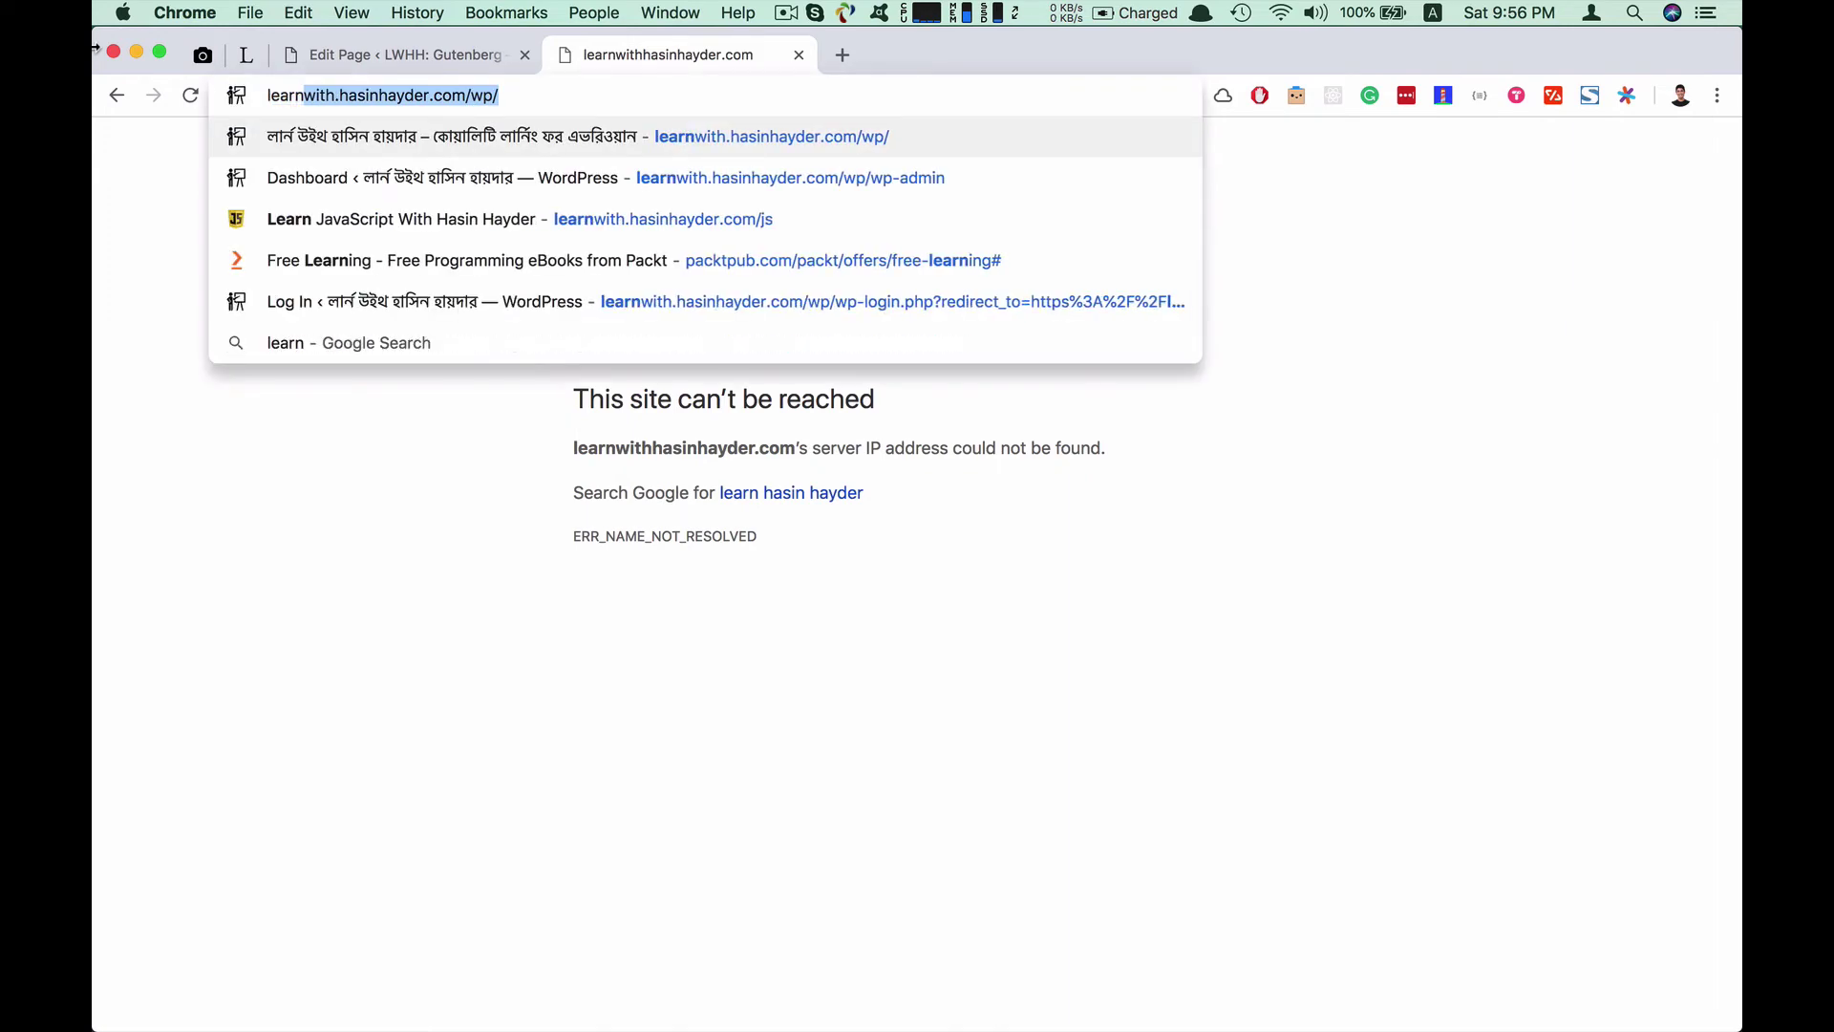
click(464, 59)
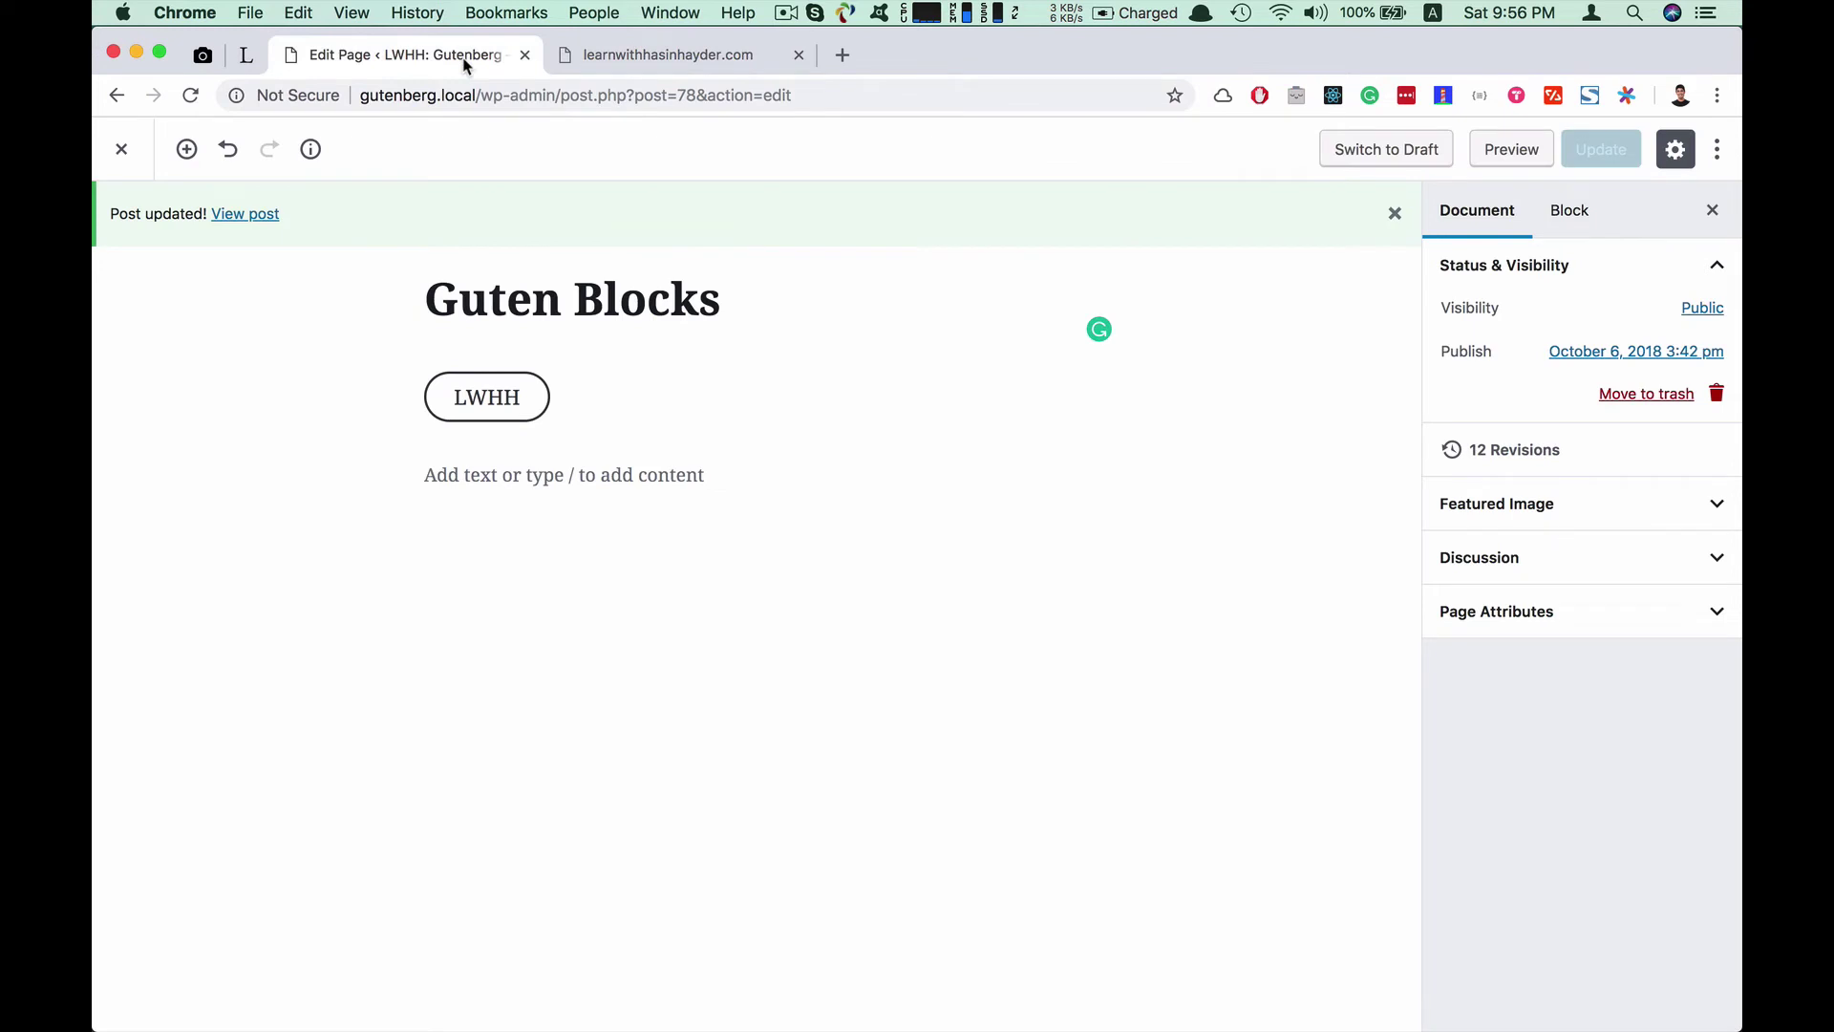
click(653, 63)
click(369, 67)
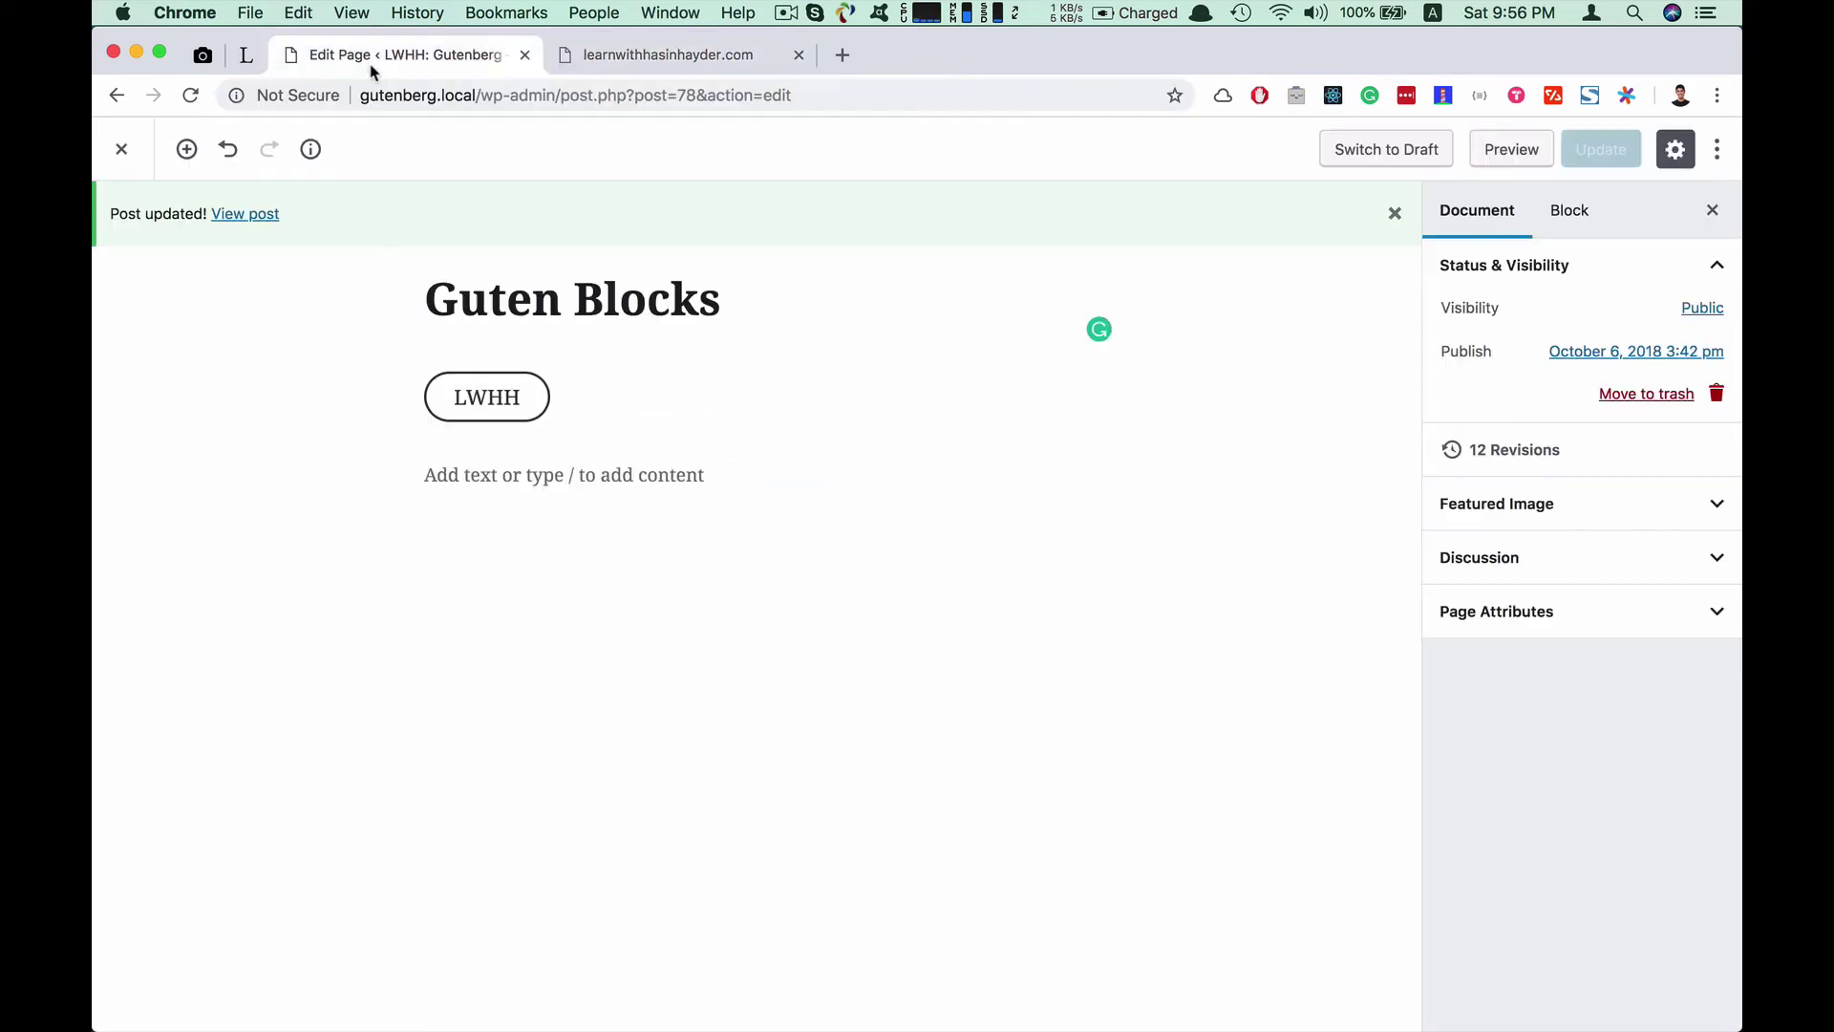
click(483, 420)
click(576, 460)
key(cmd+v)
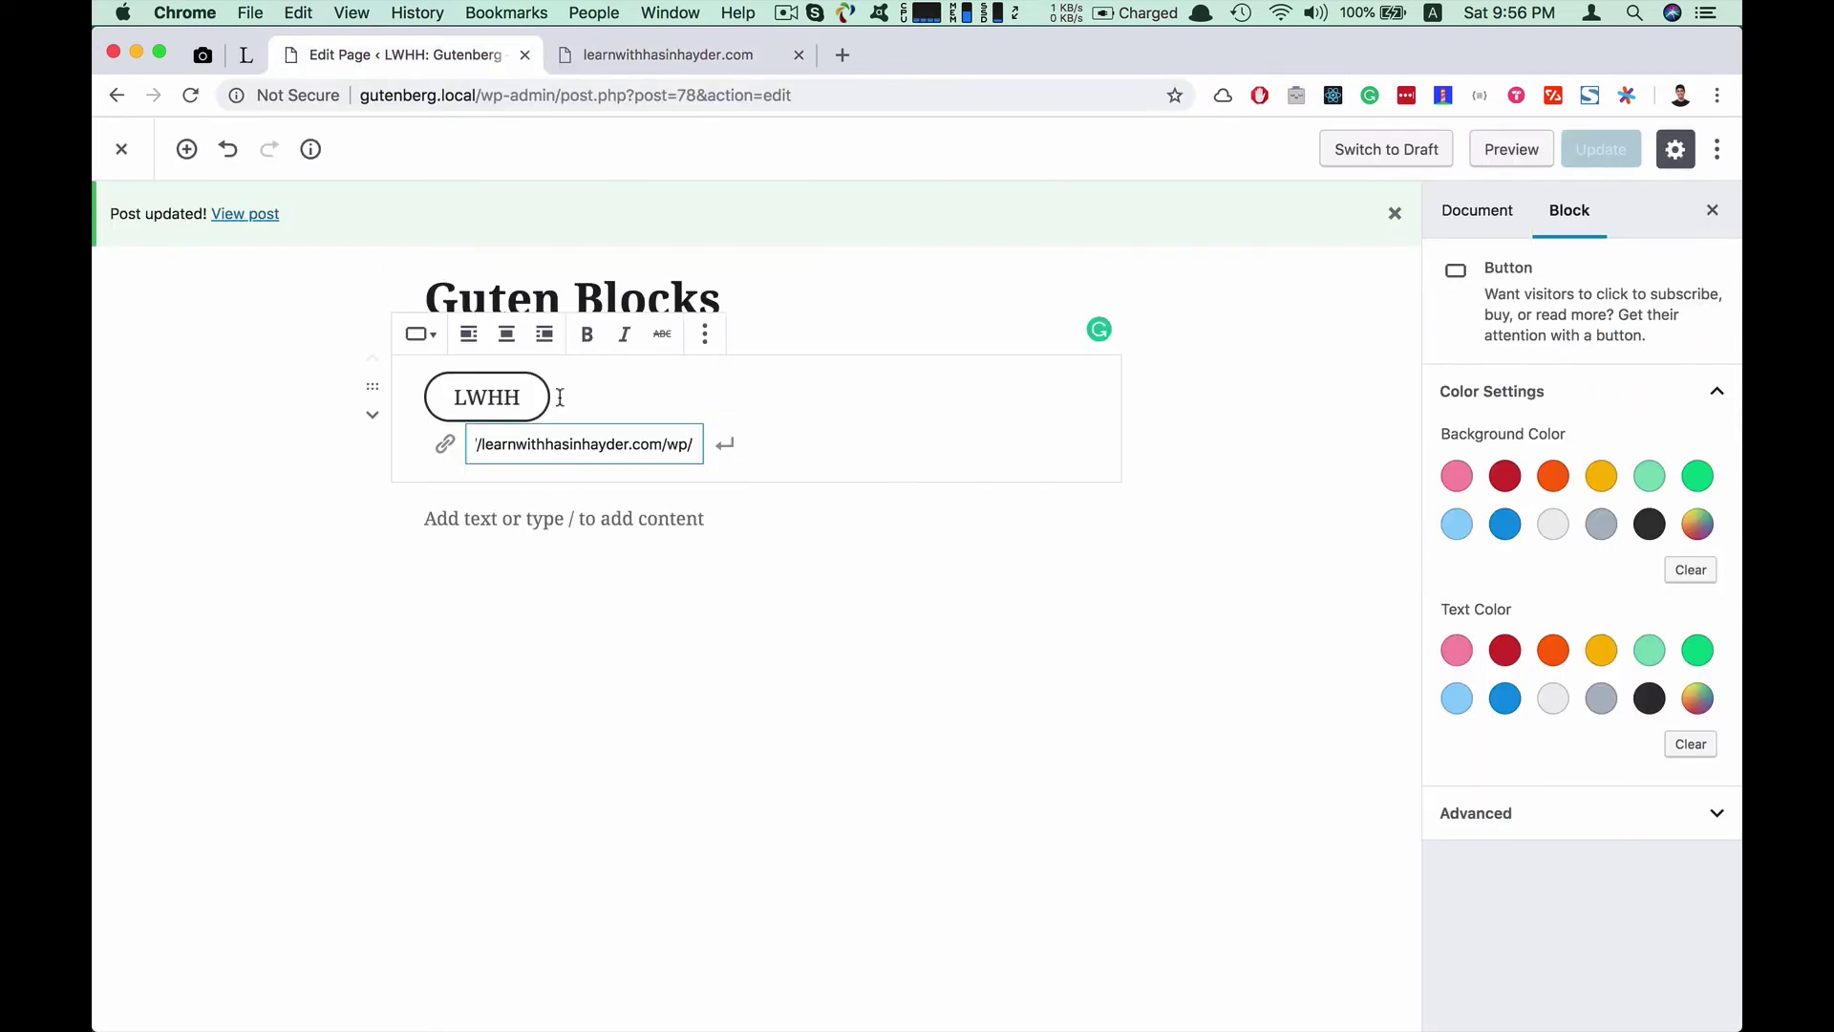
click(669, 54)
click(318, 95)
click(381, 60)
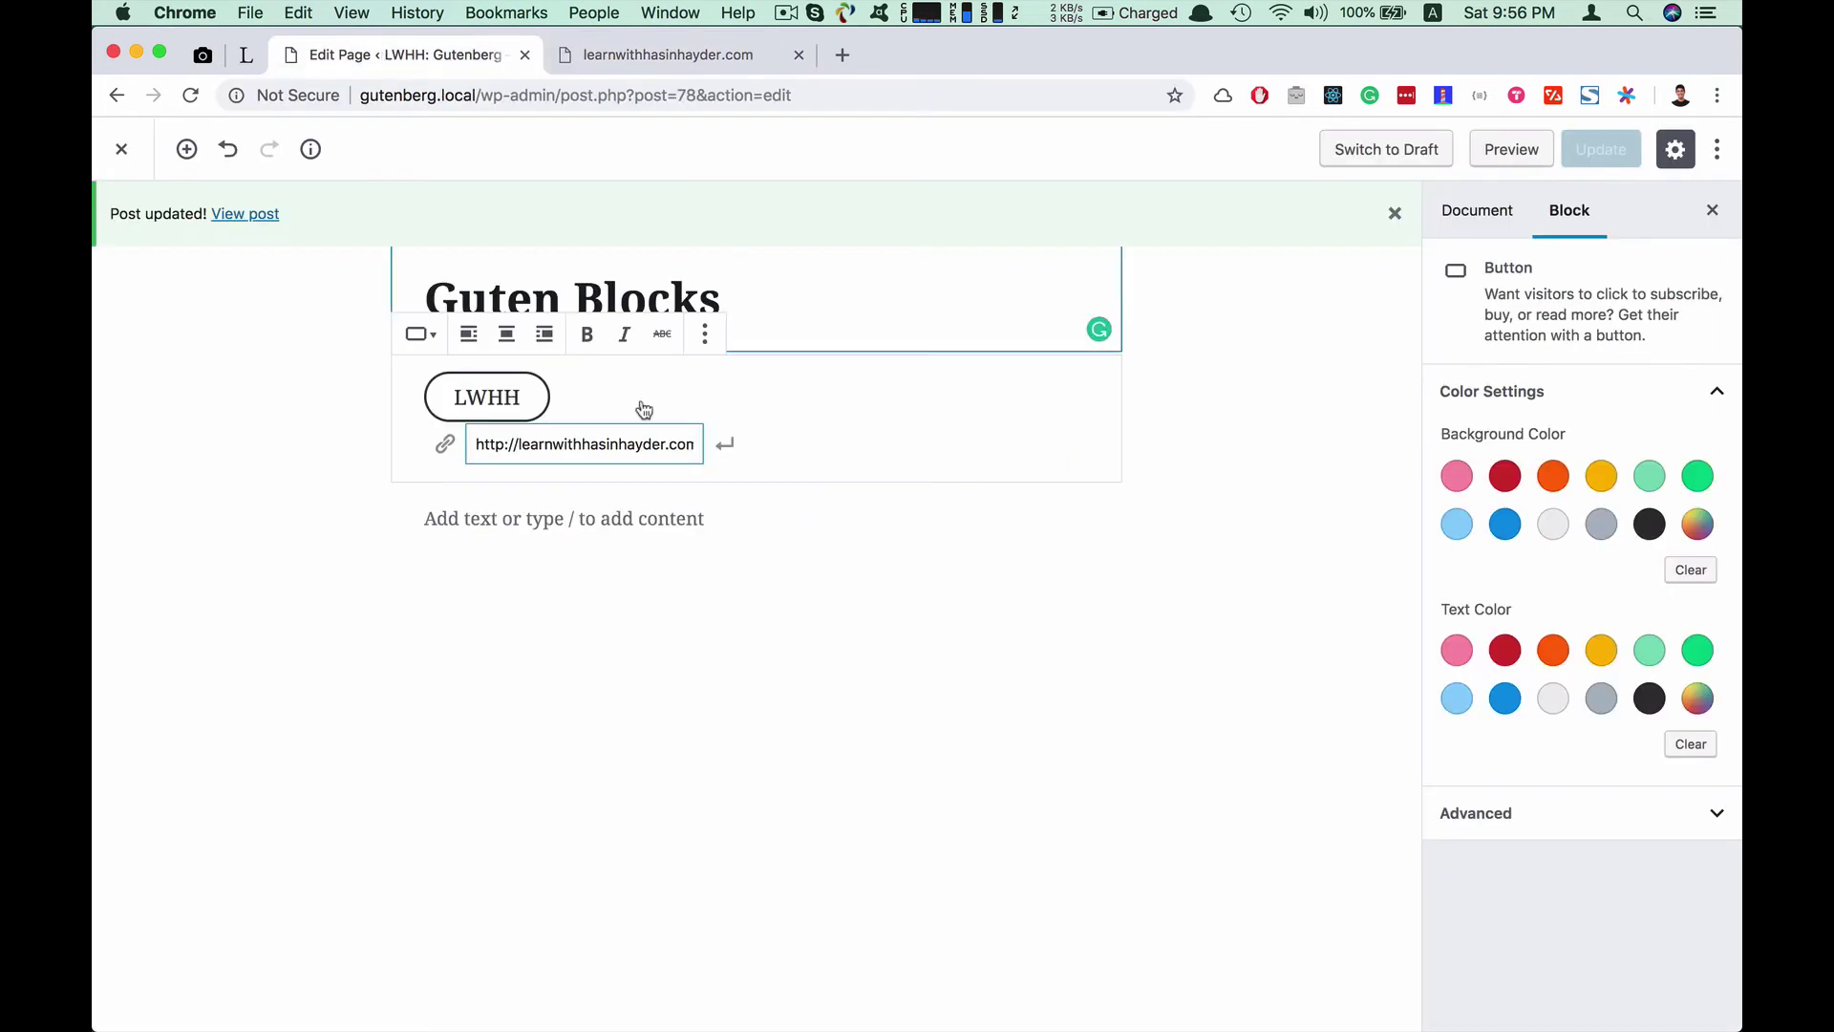
click(578, 443)
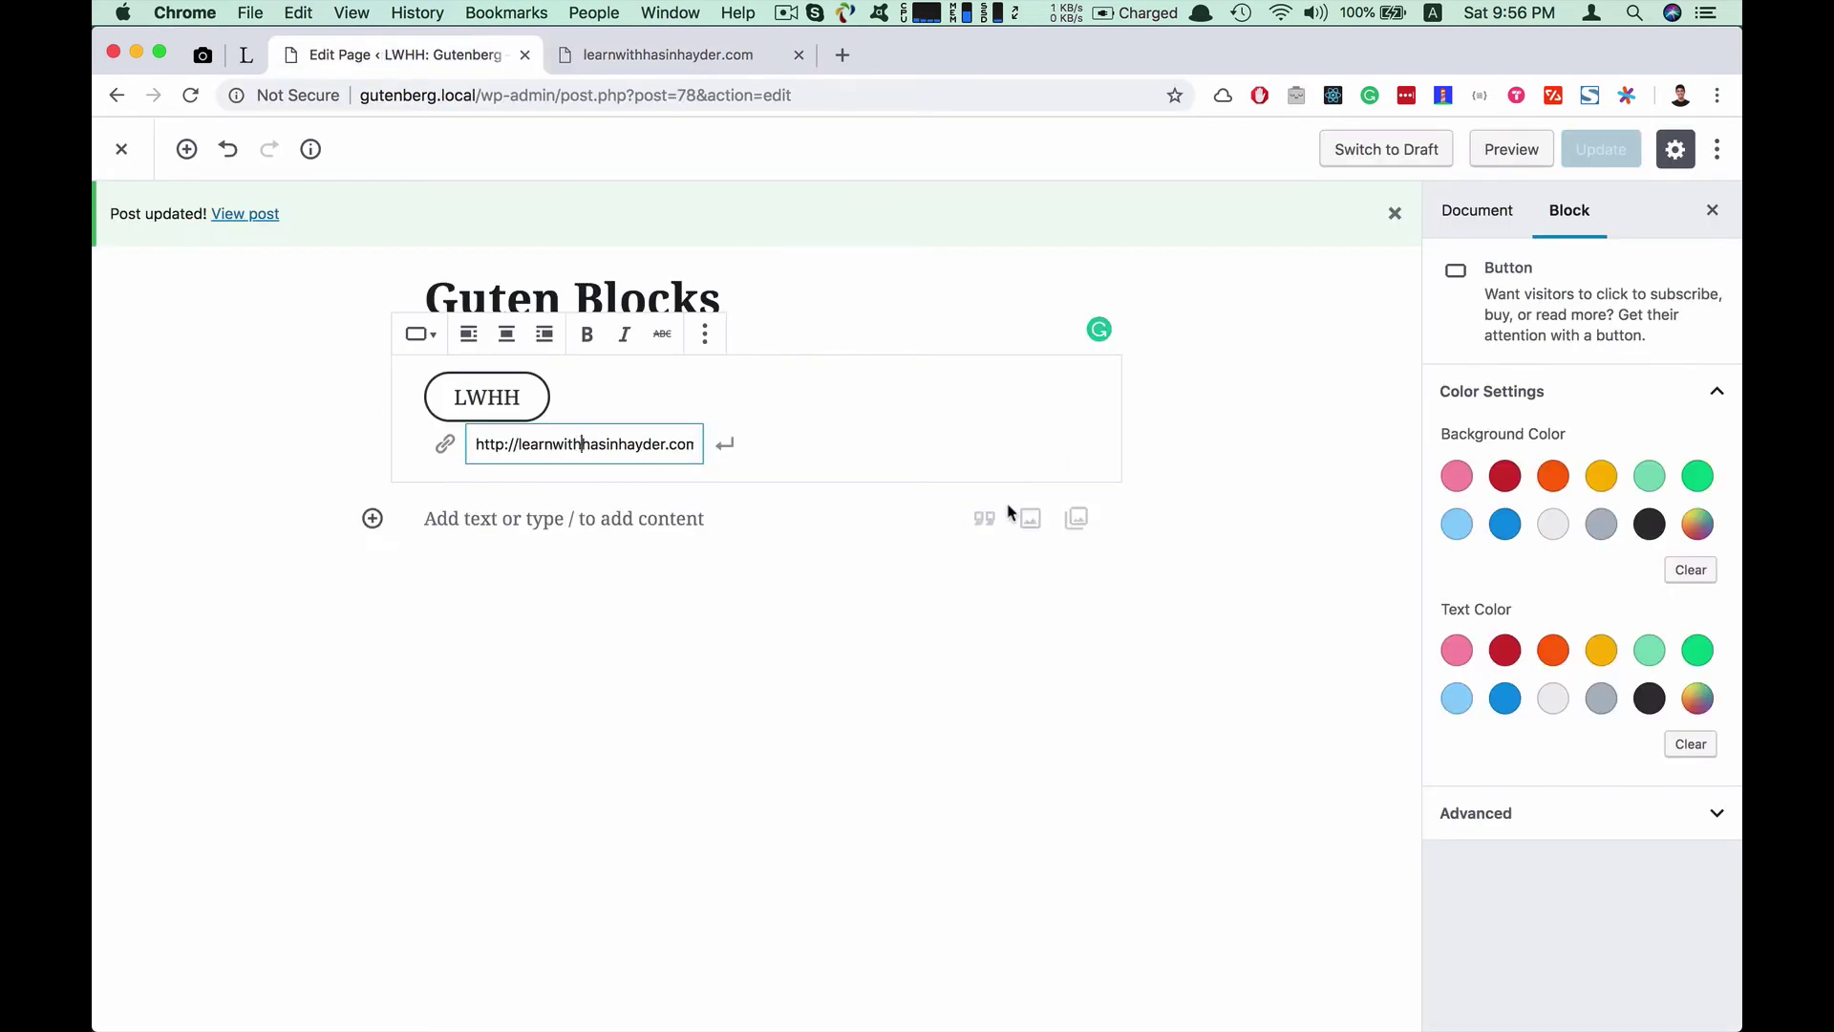
text(.)
click(1614, 150)
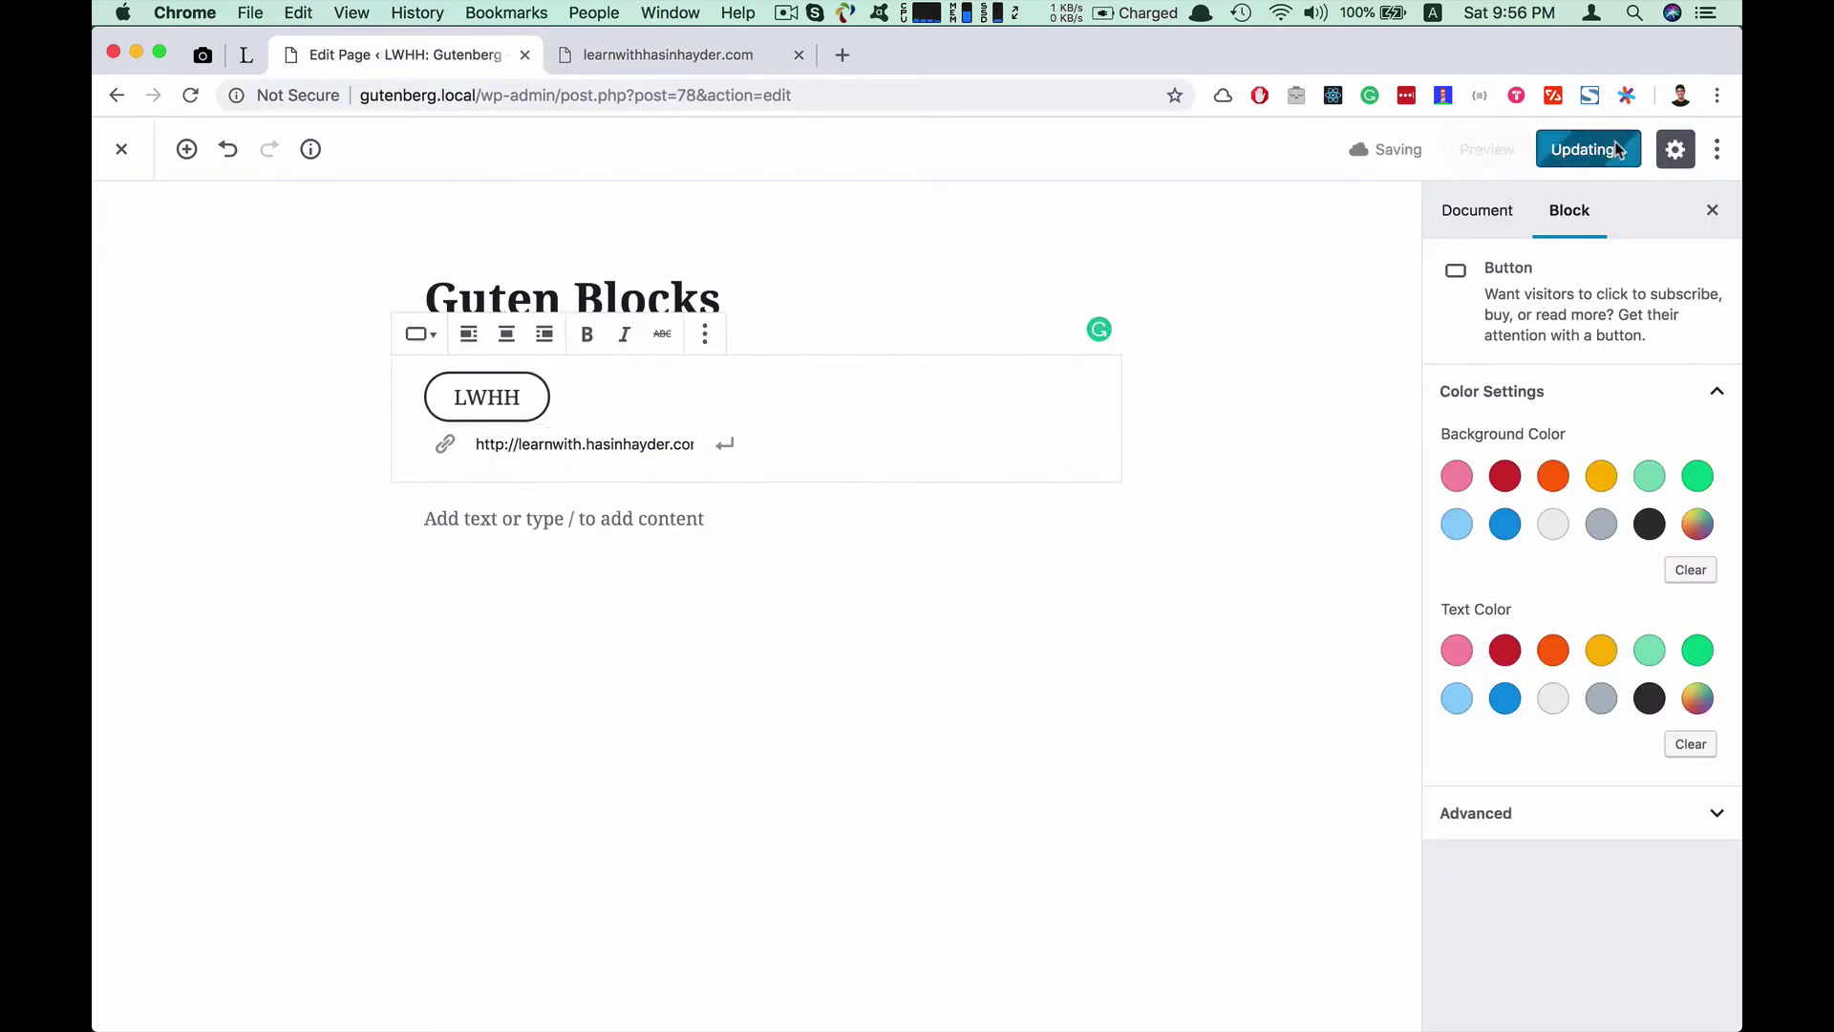
Reopen the published page in place of the old site tab and test the LWHH button's corrected link
click(670, 58)
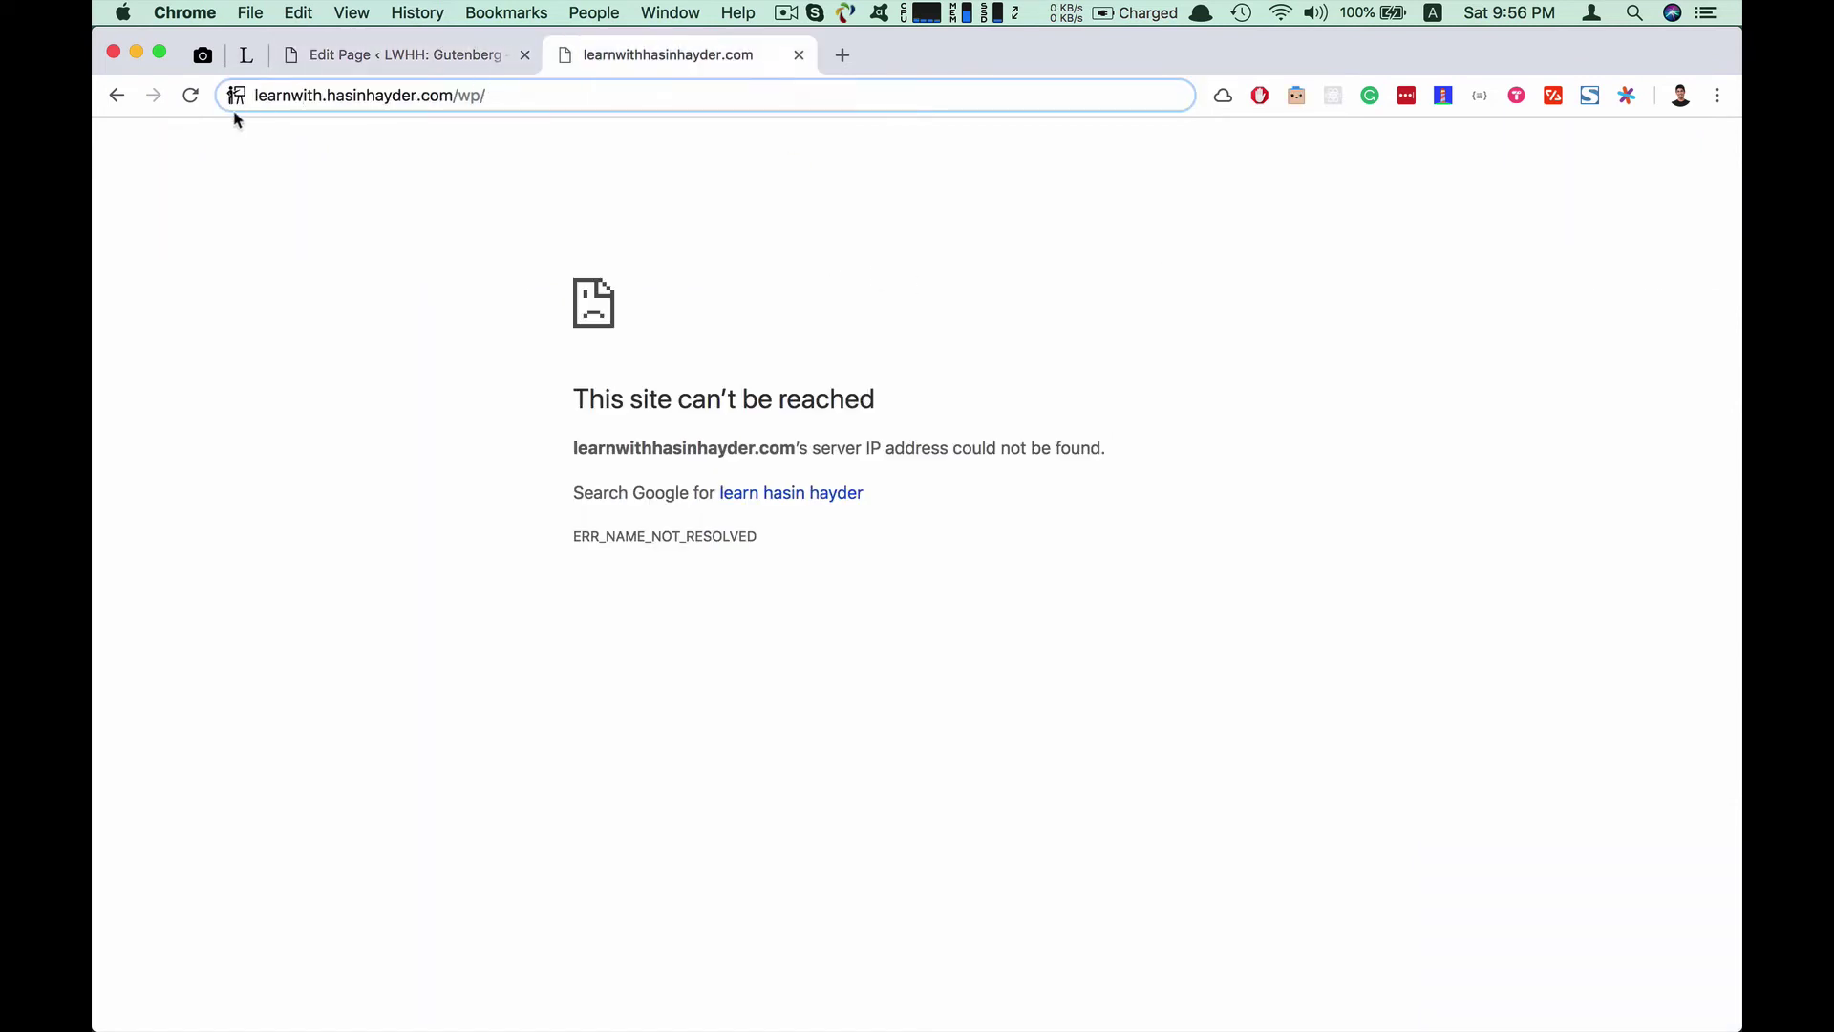
click(420, 55)
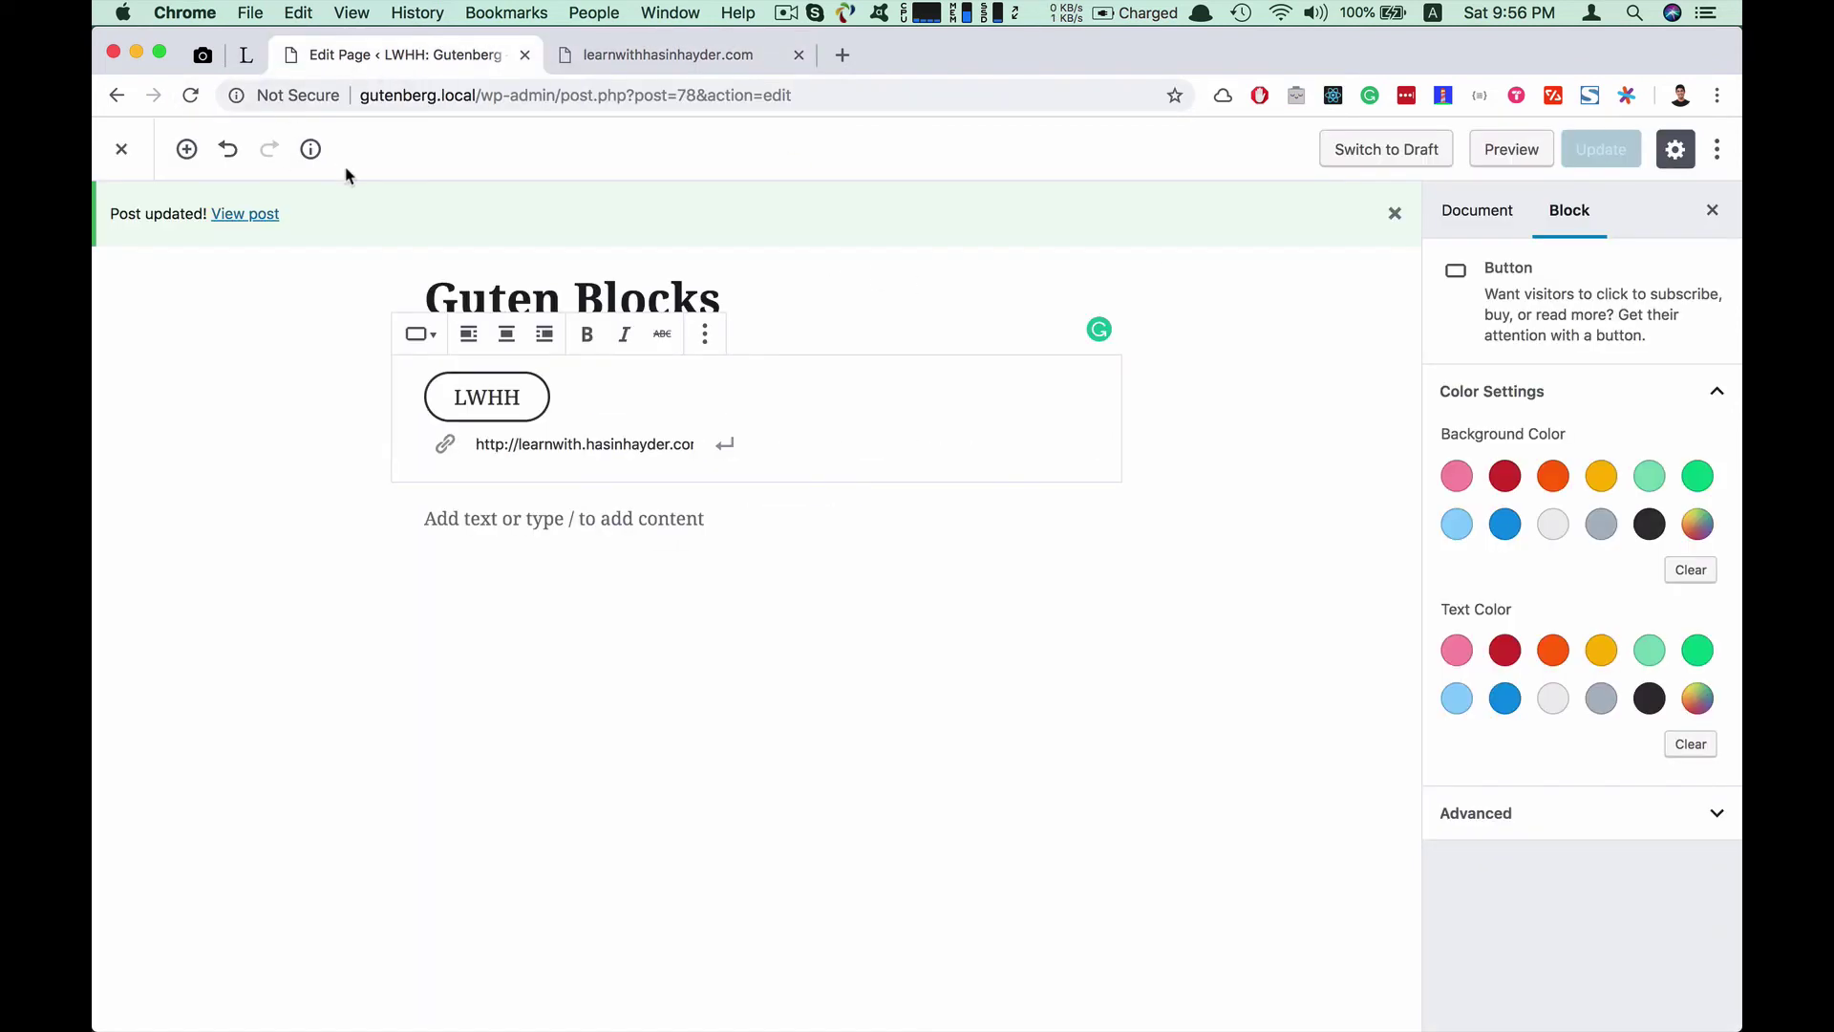
super+click(270, 218)
click(798, 54)
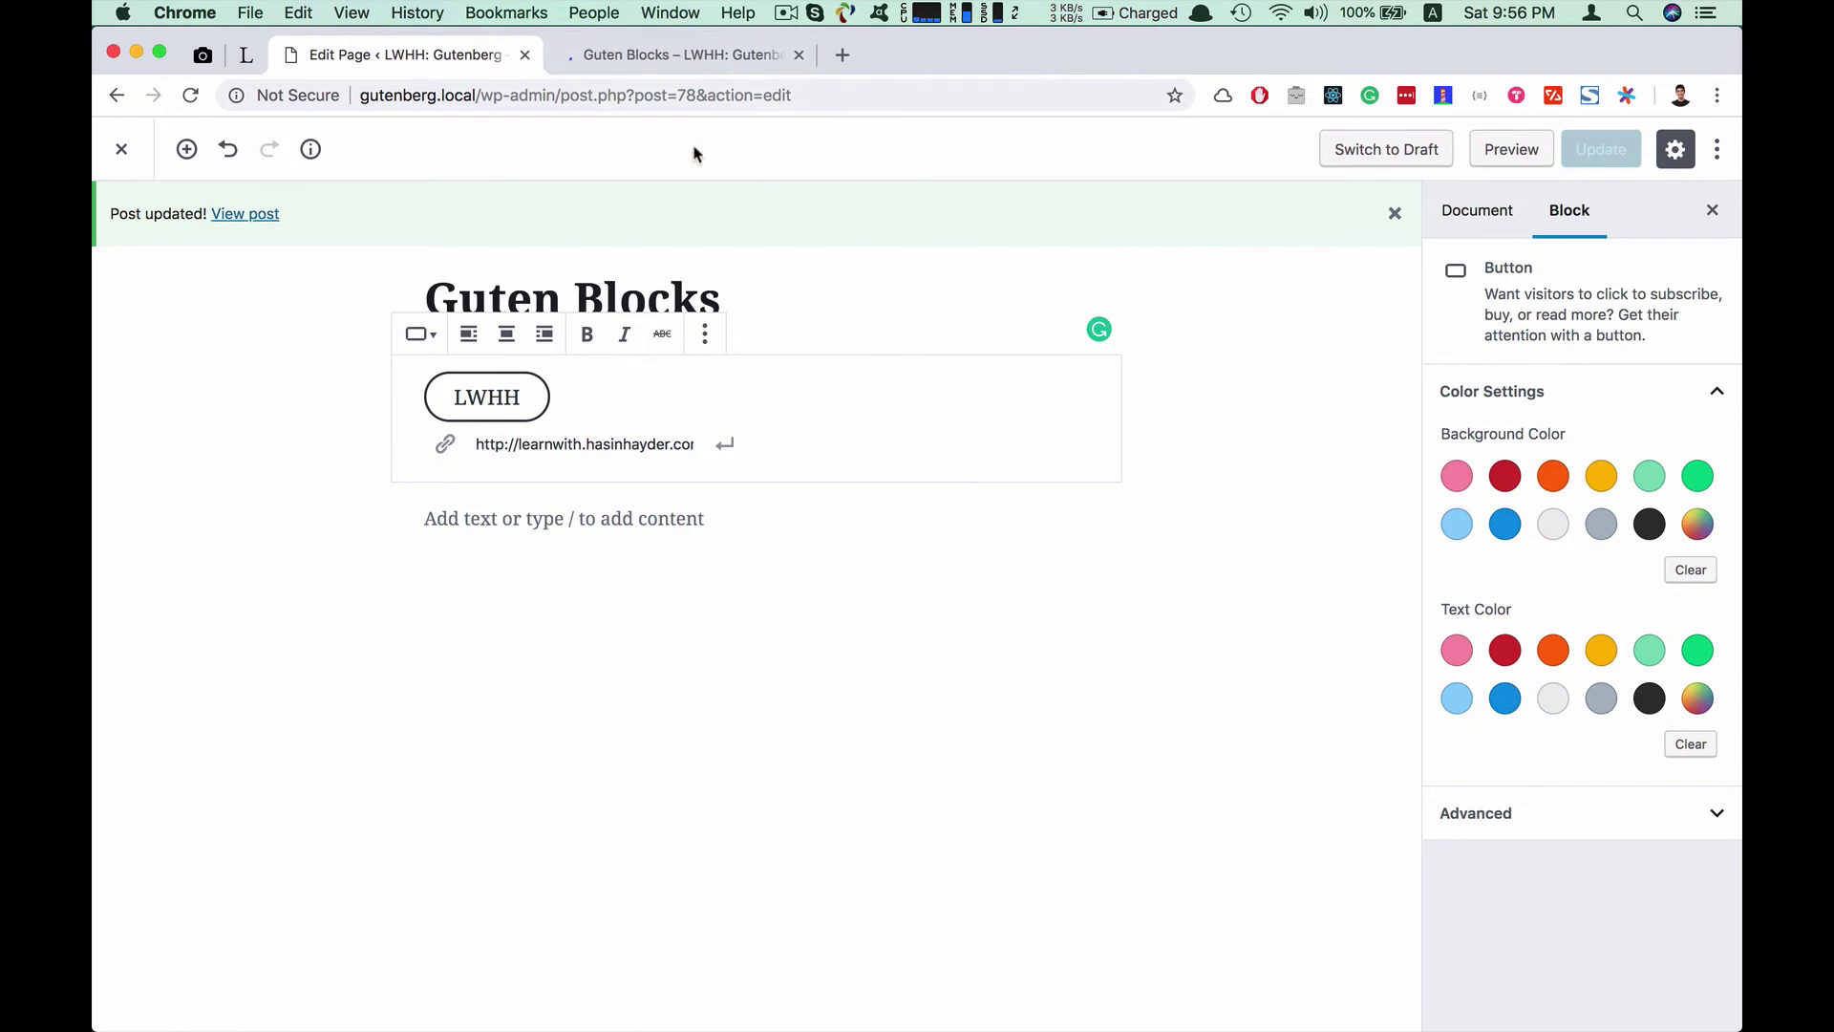
click(681, 57)
click(799, 494)
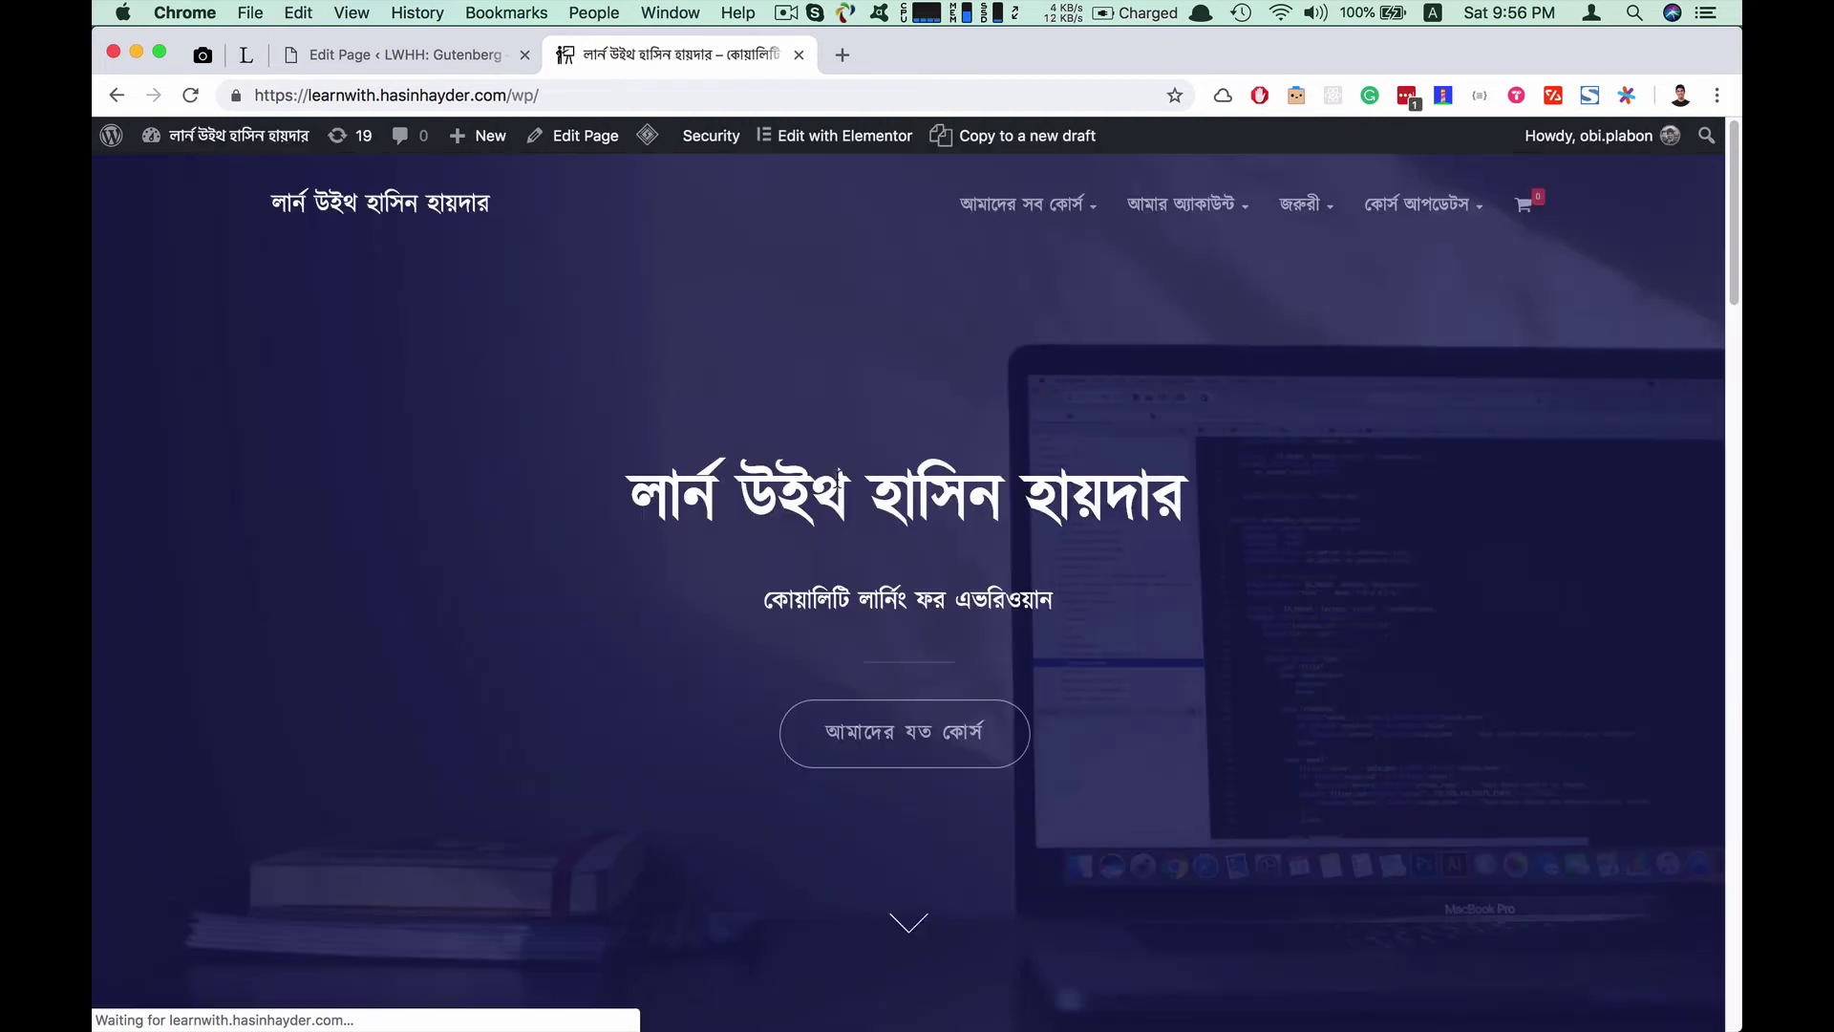
Close the linked site and remove the LWHH Button block from the page
click(801, 57)
click(600, 435)
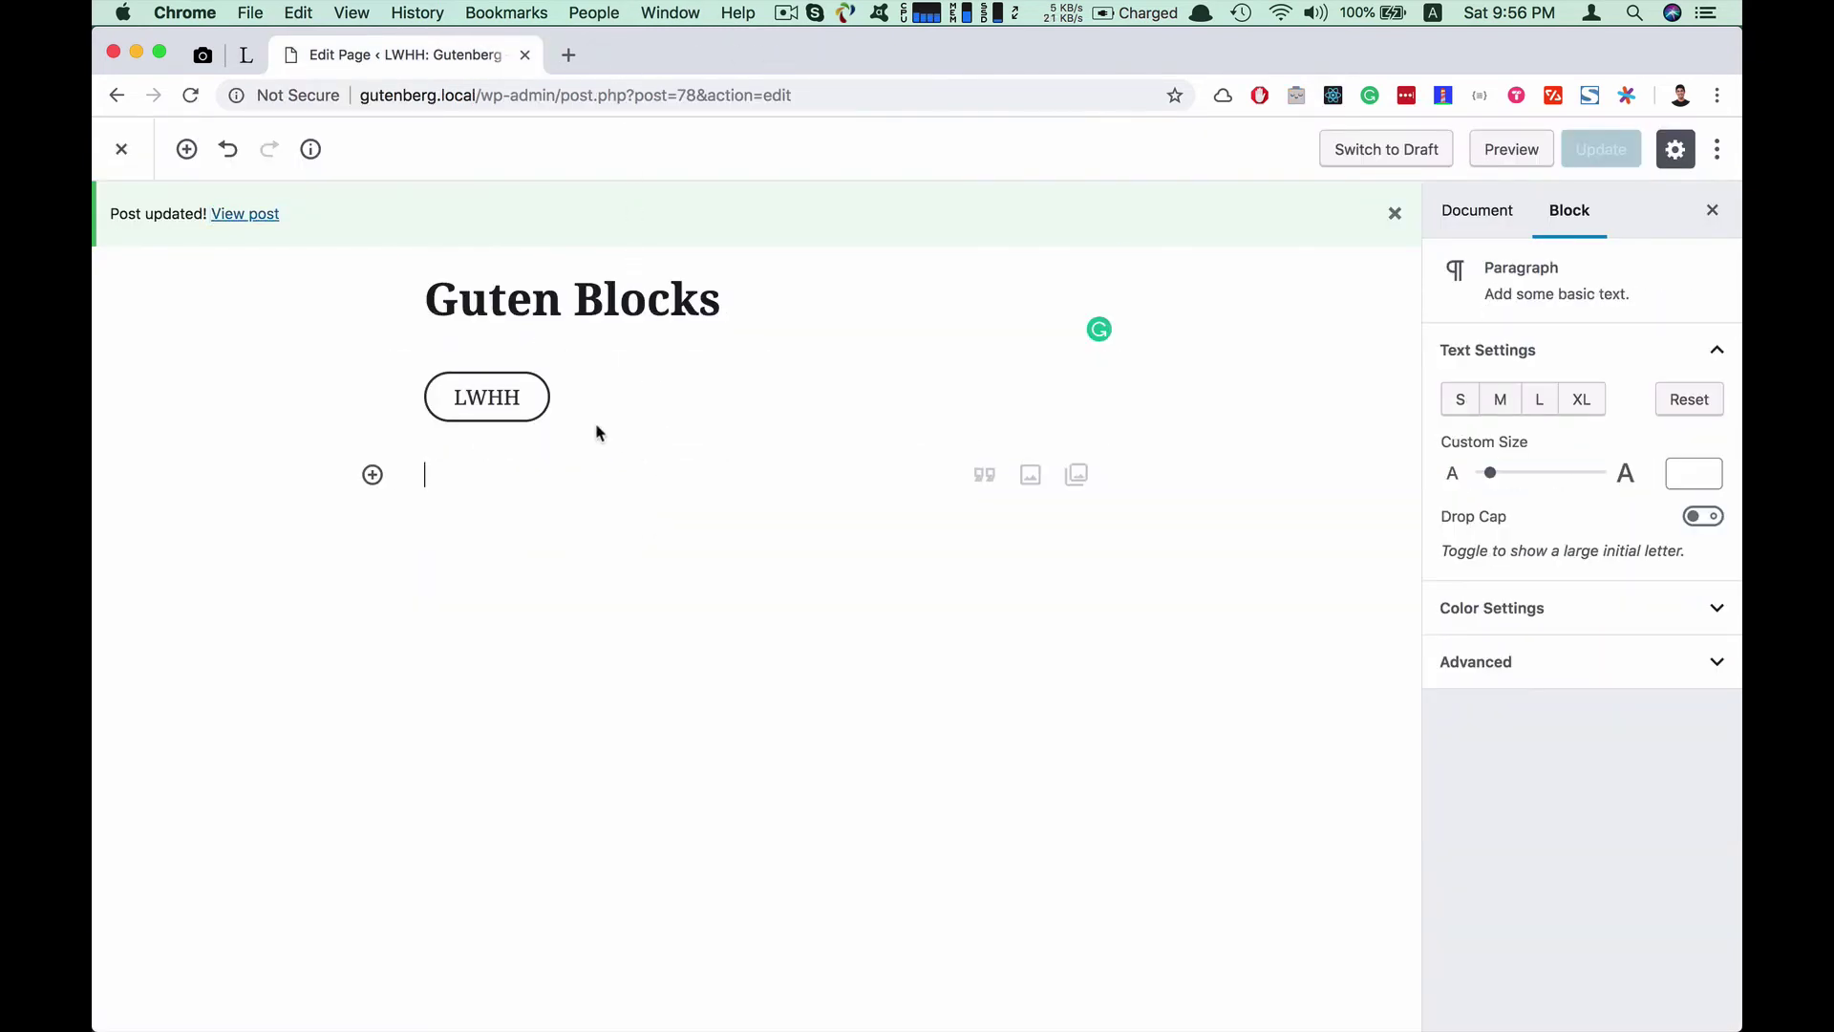
click(516, 399)
click(705, 333)
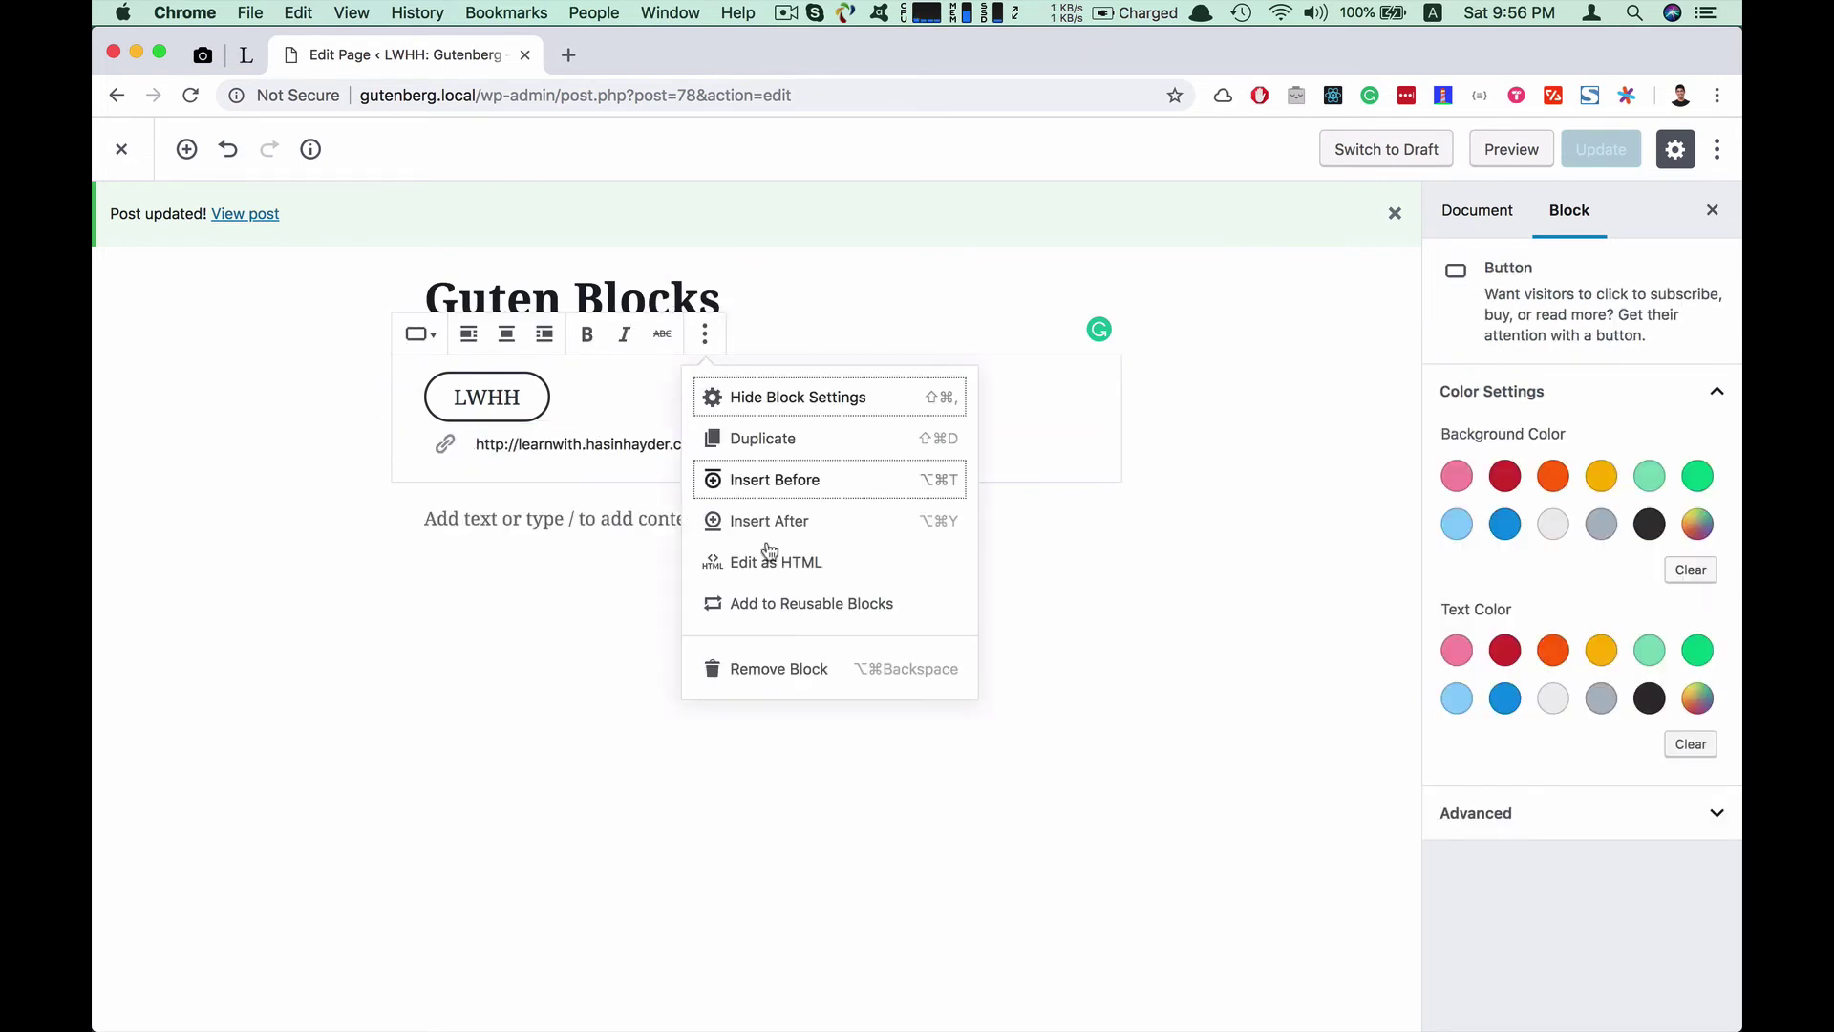
click(784, 668)
Insert a Columns (beta) block from the layout elements into the empty page body
click(467, 389)
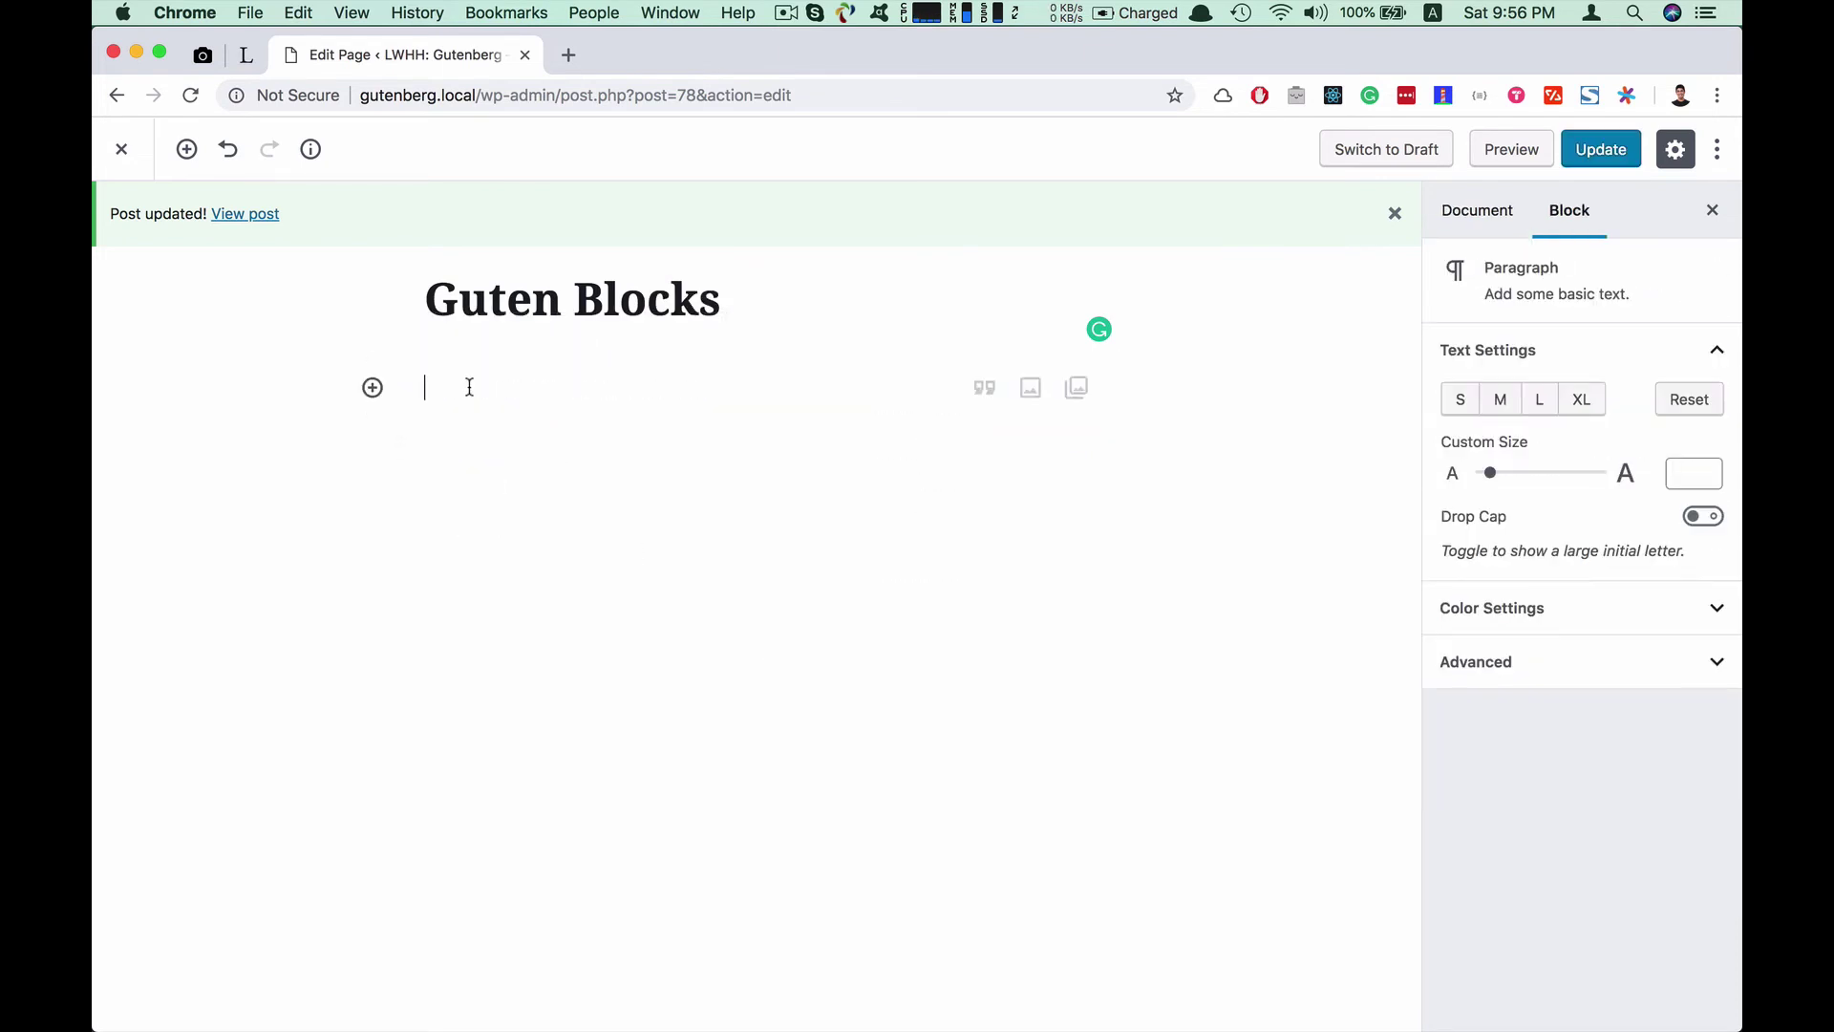
click(373, 386)
click(720, 524)
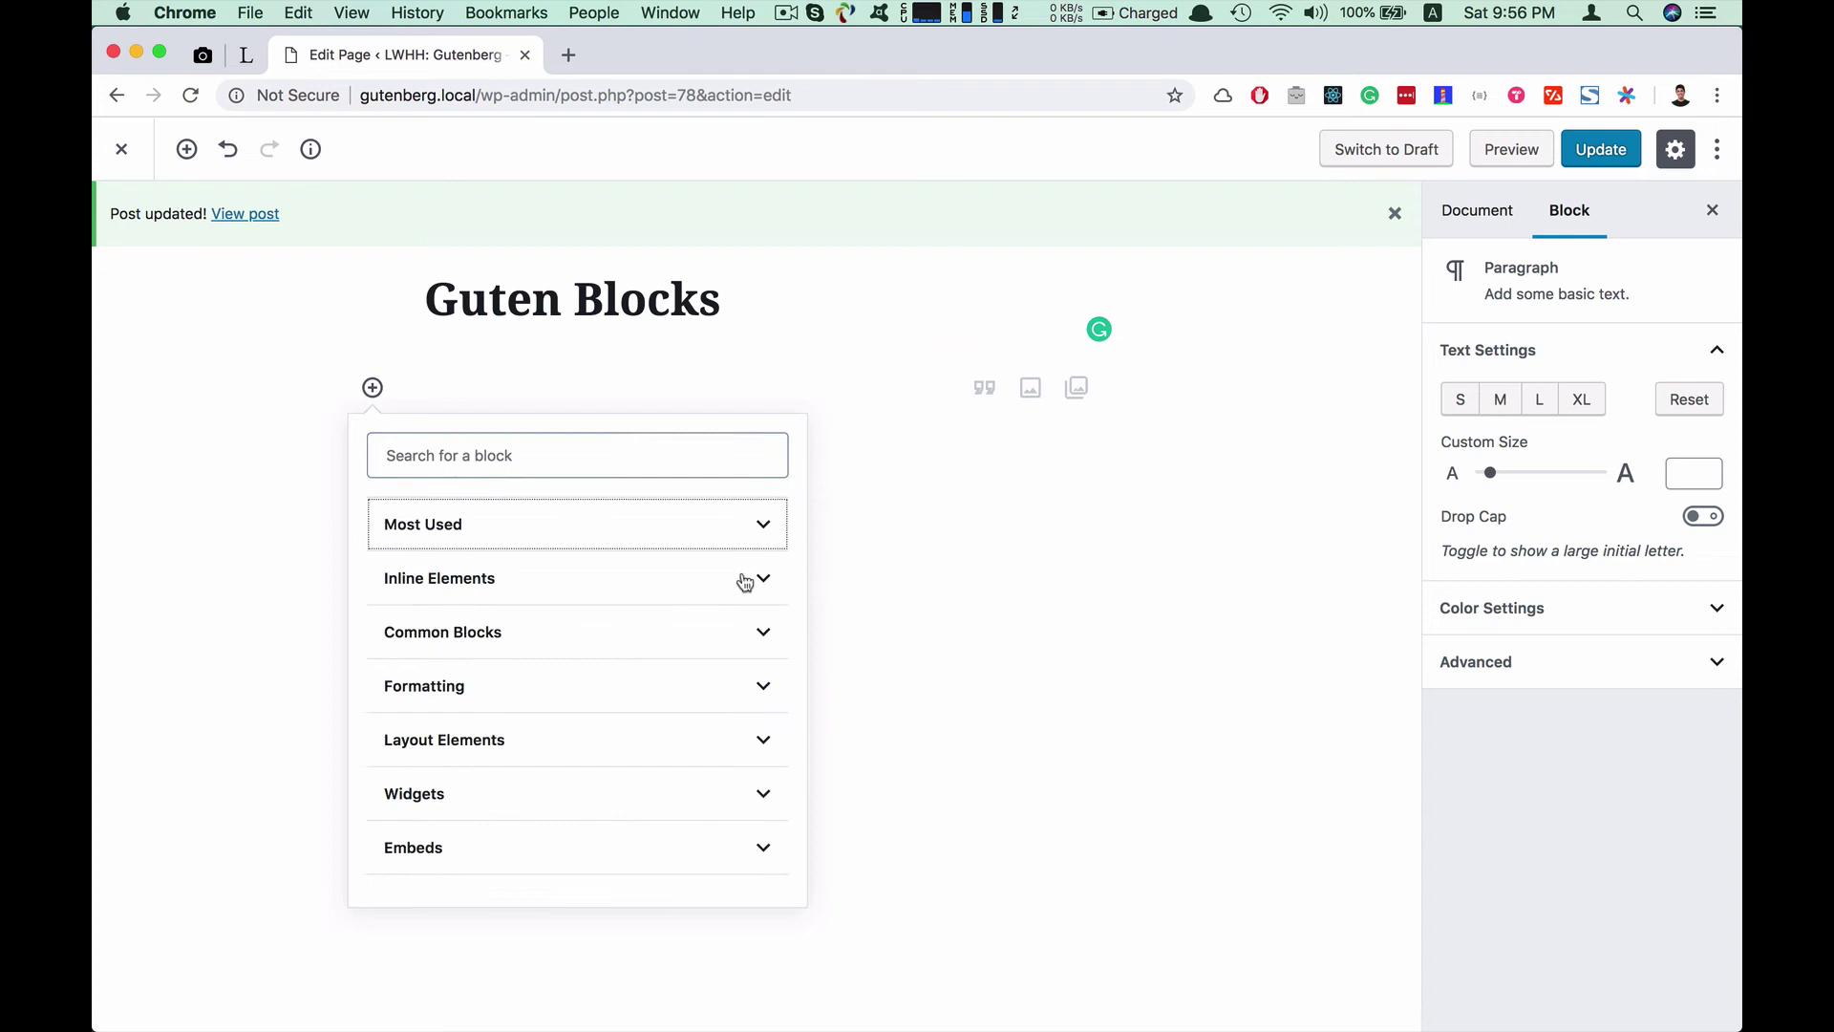
click(760, 692)
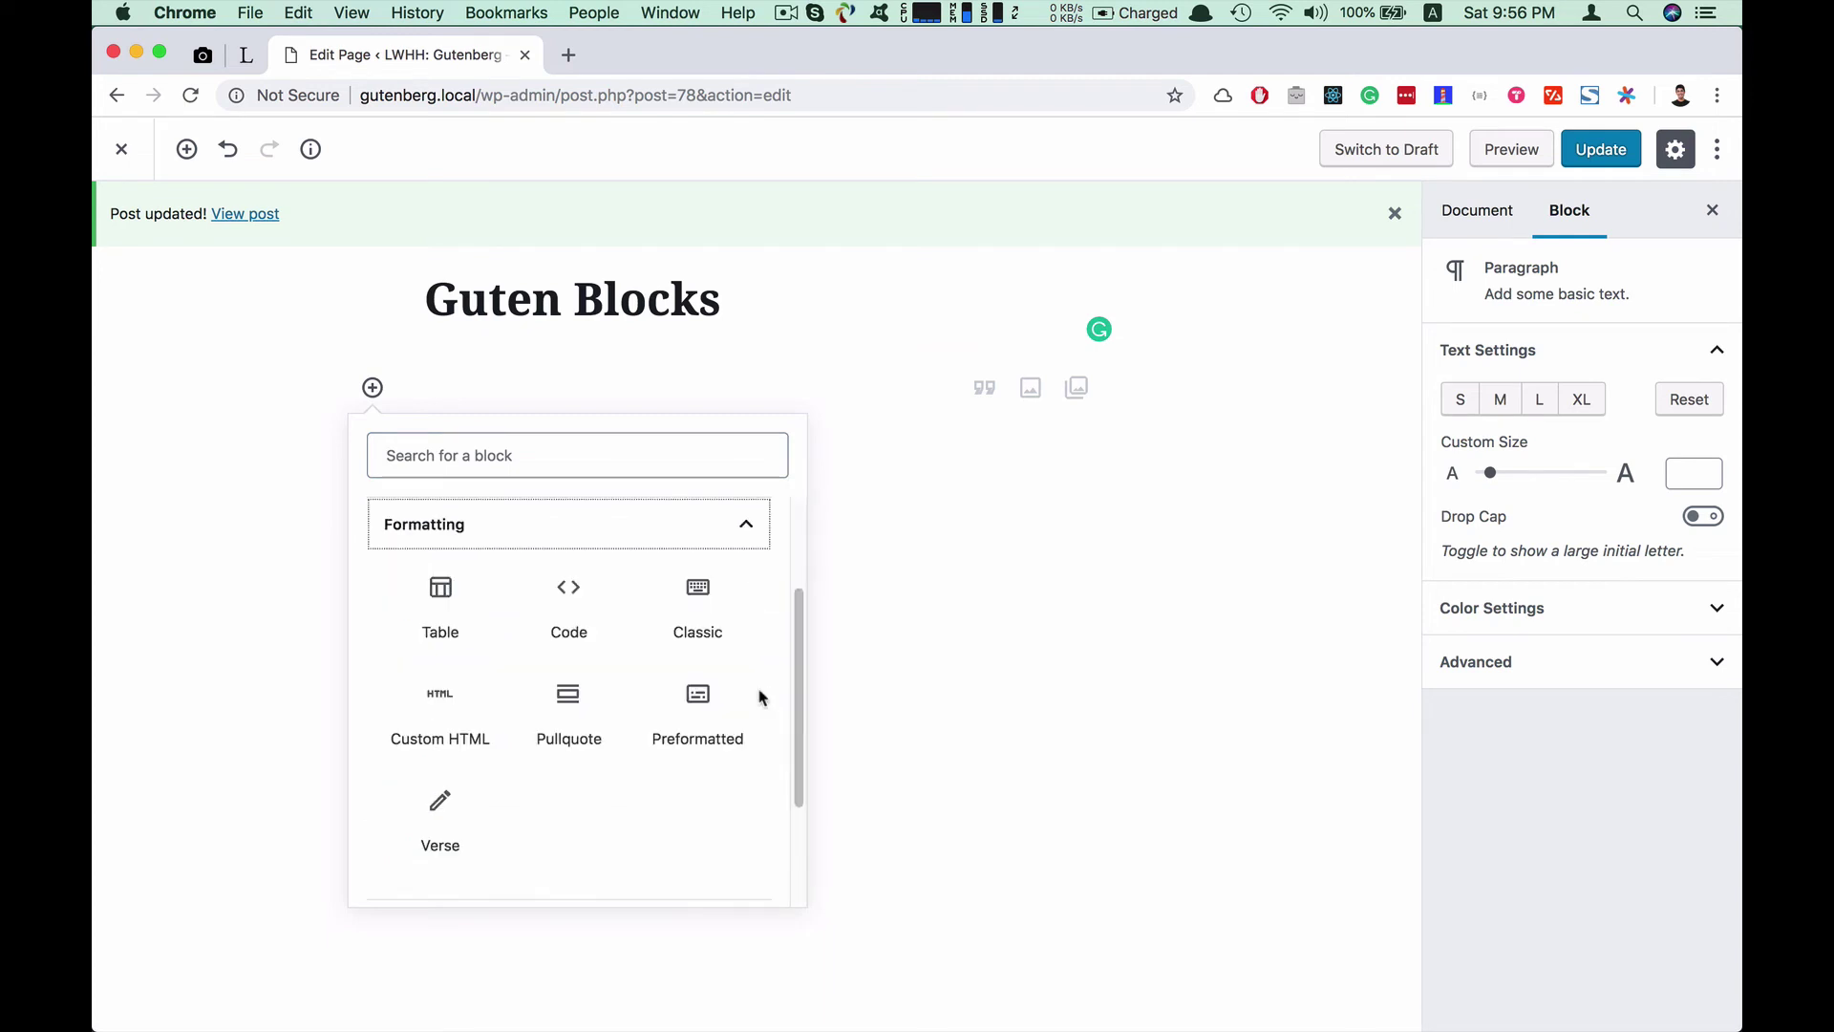
click(749, 527)
click(757, 745)
scroll(635, 638, down, 1)
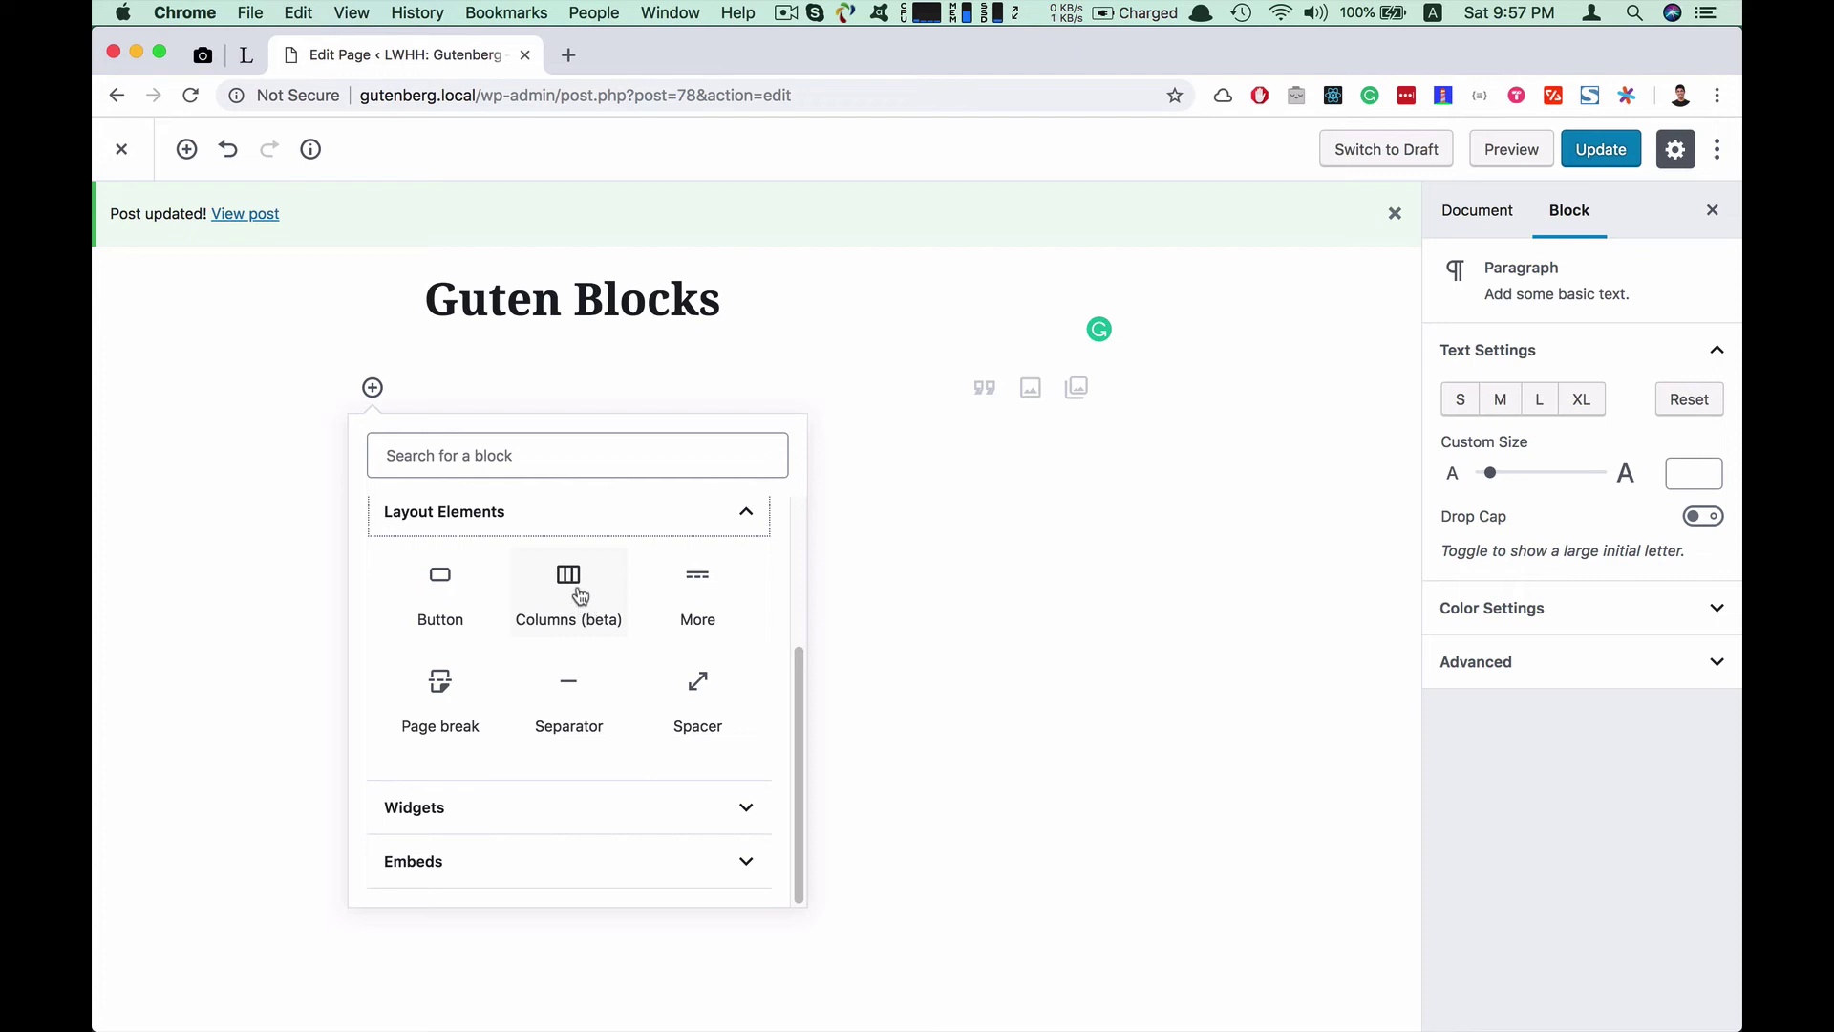
click(577, 595)
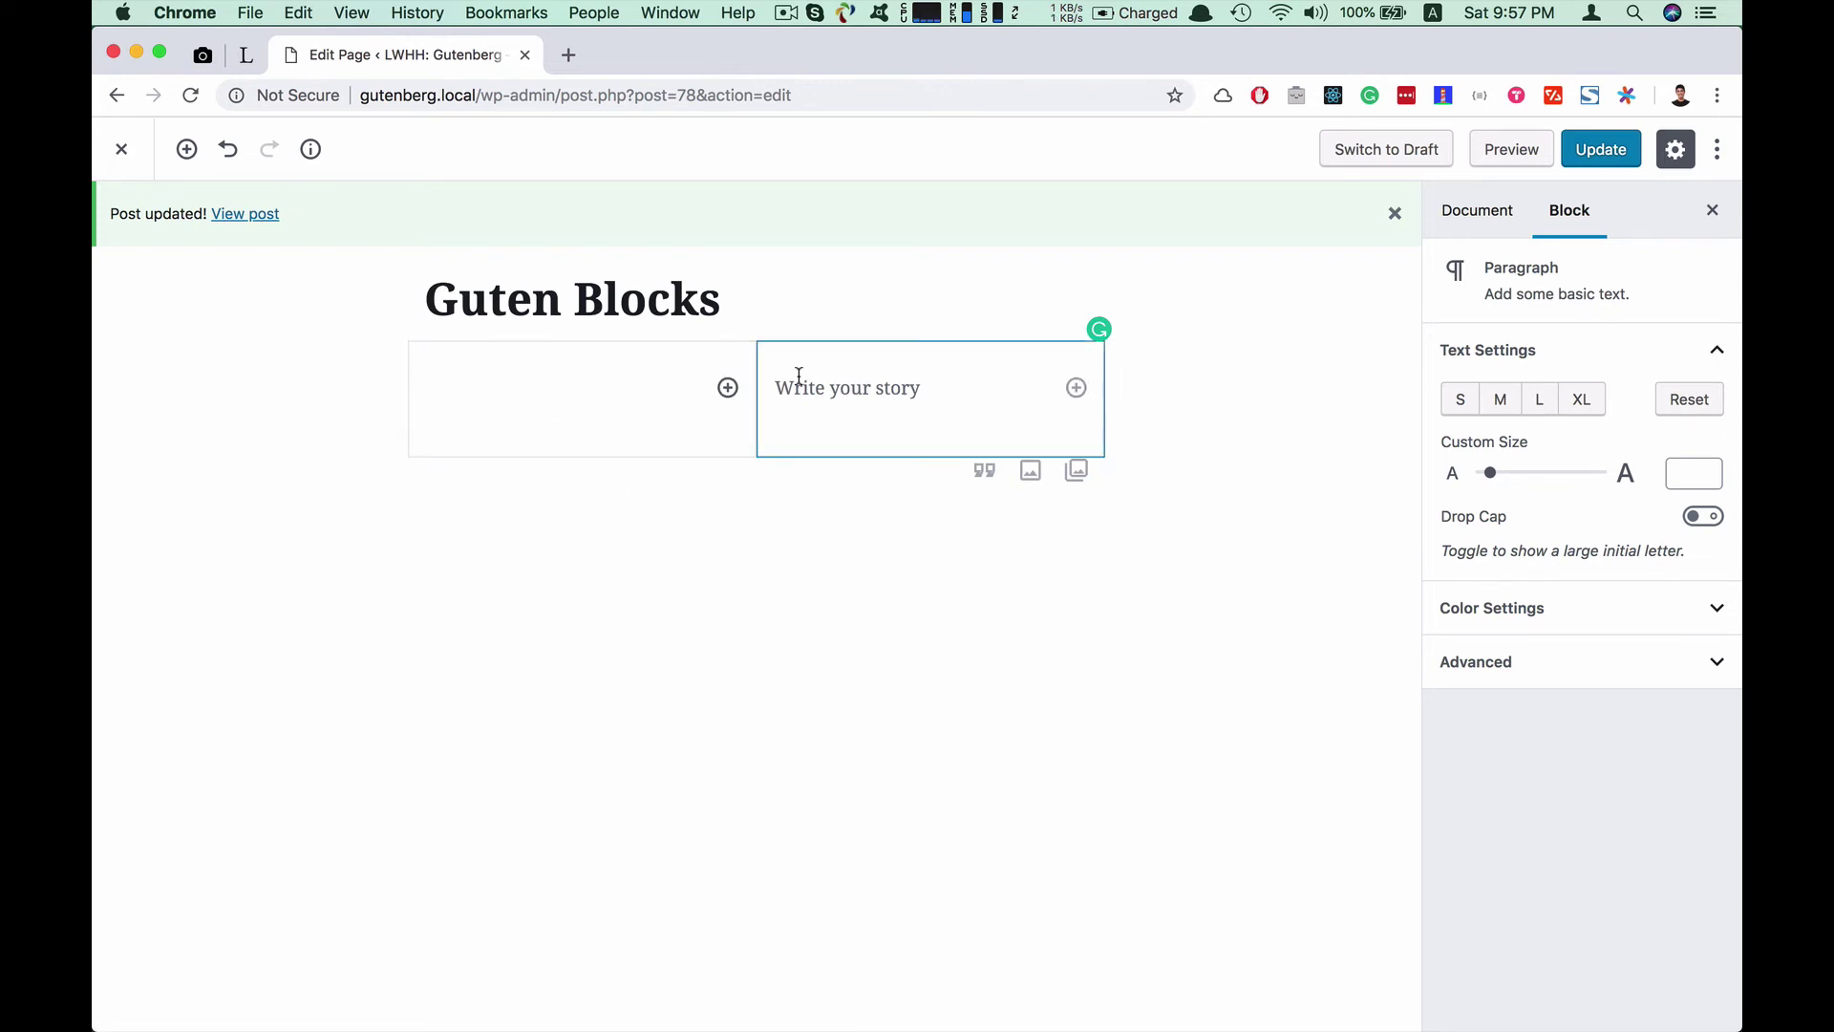
click(790, 363)
click(719, 349)
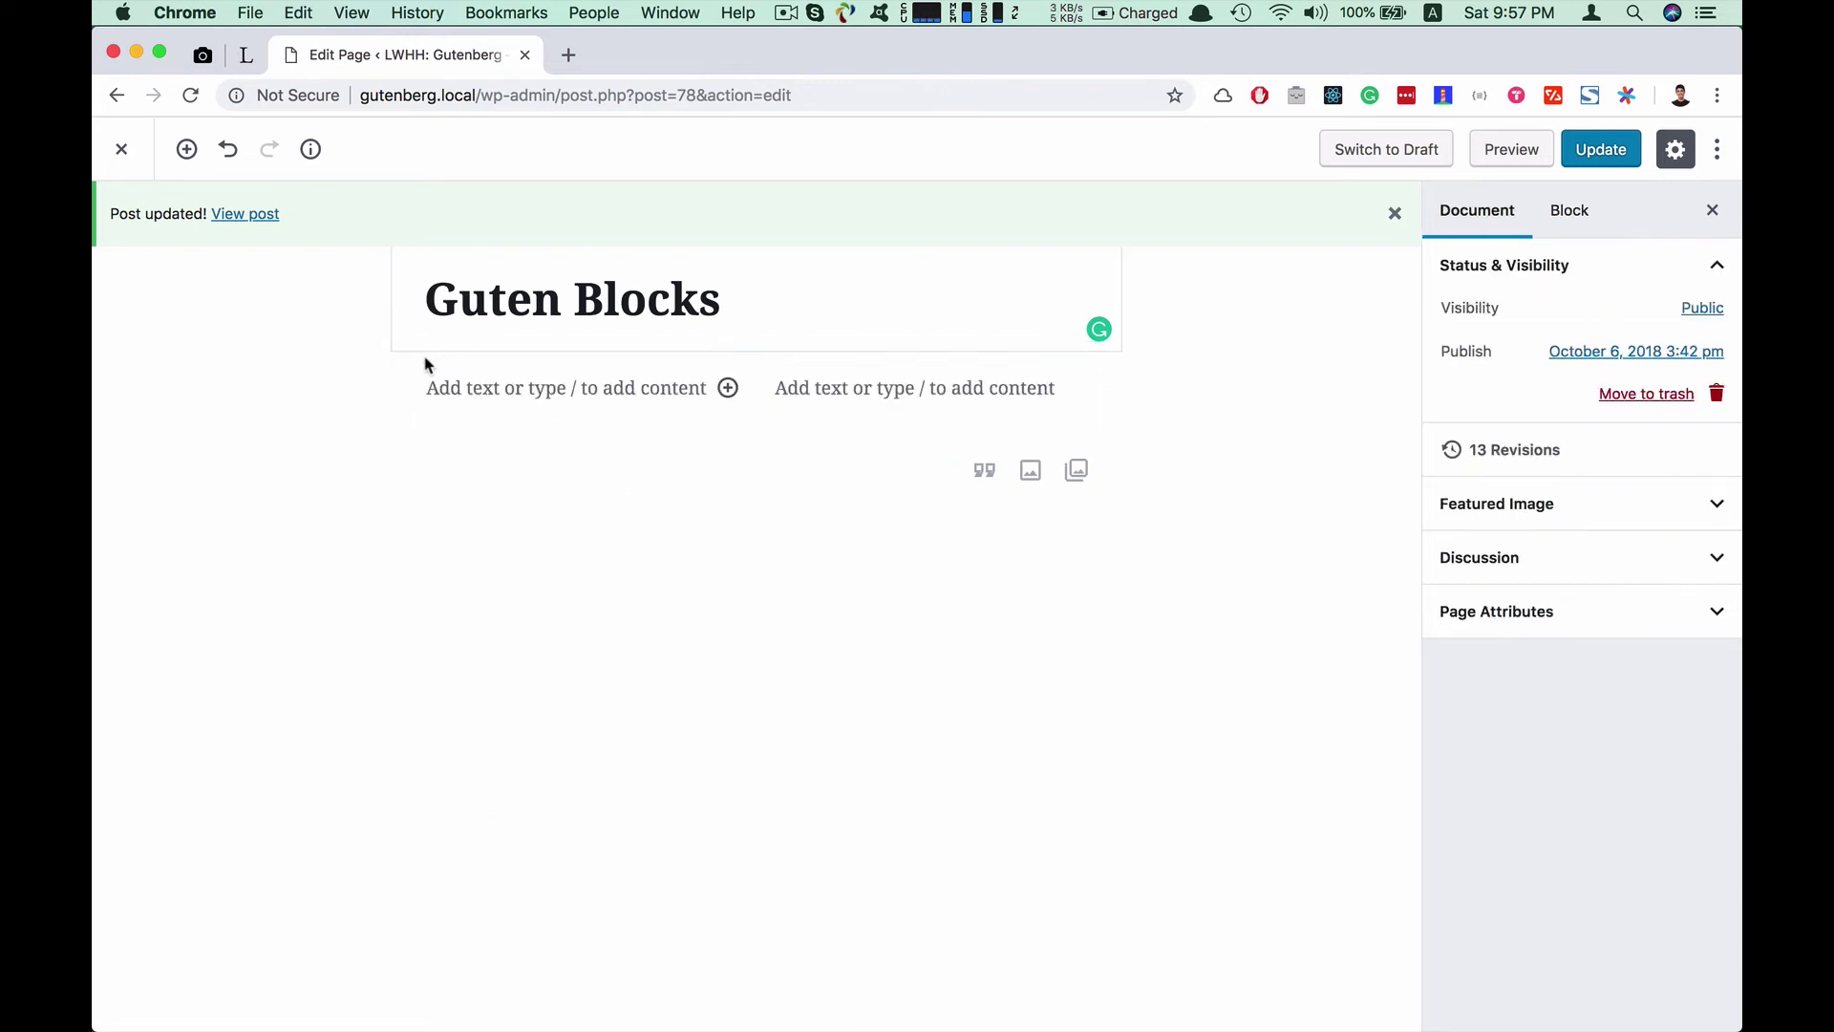
Select the whole Columns (beta) block, try 4 columns, and settle on 3 columns
click(726, 387)
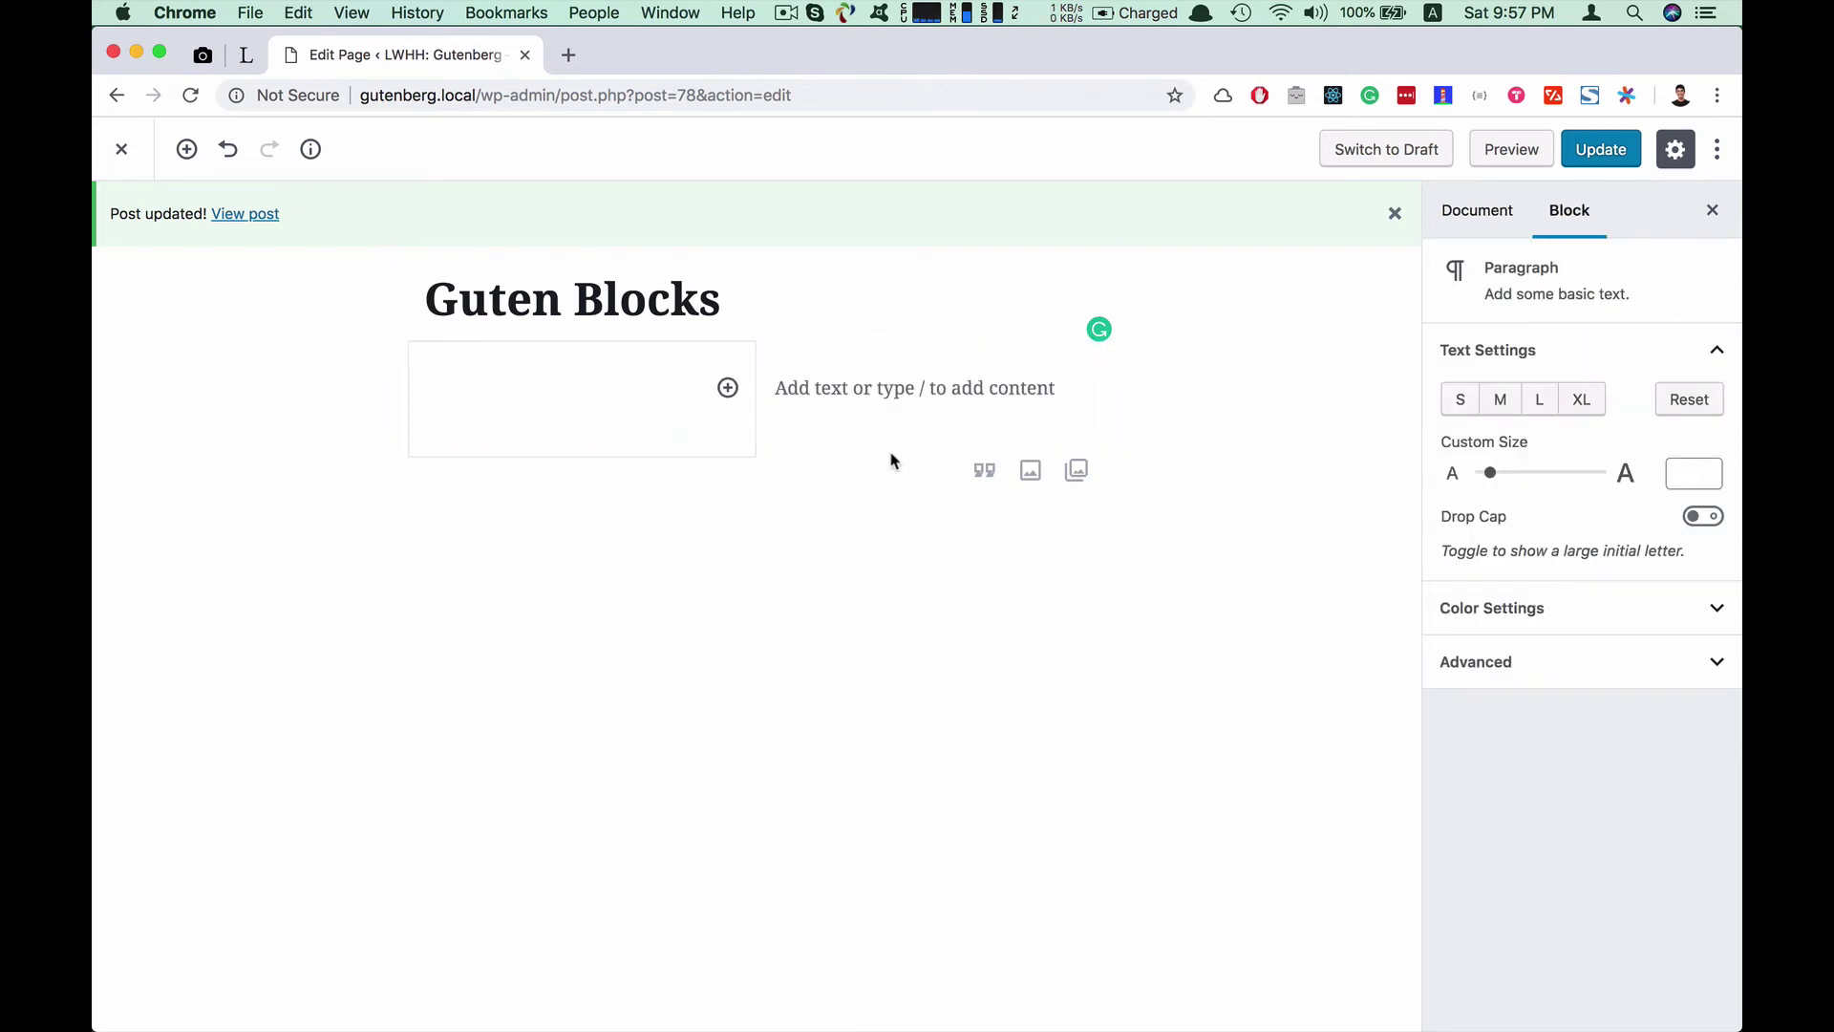
click(283, 348)
click(644, 380)
click(272, 355)
click(571, 358)
click(99, 475)
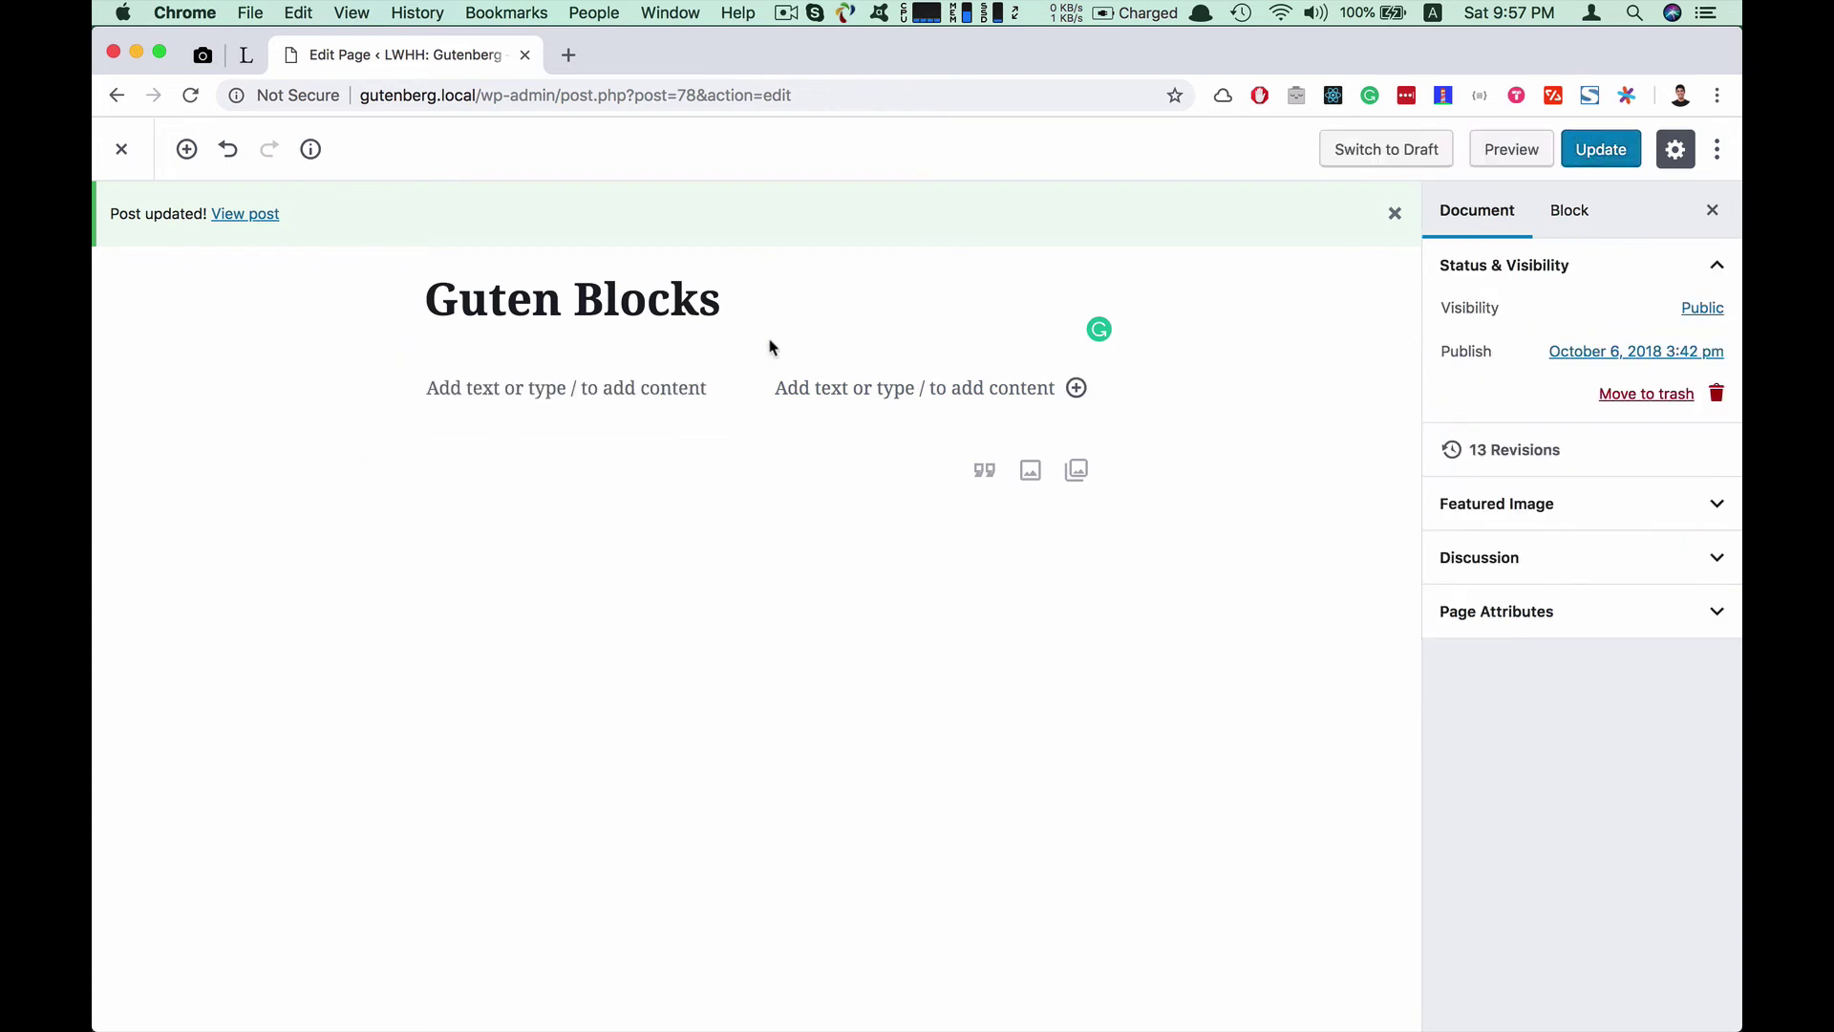
click(831, 393)
click(667, 373)
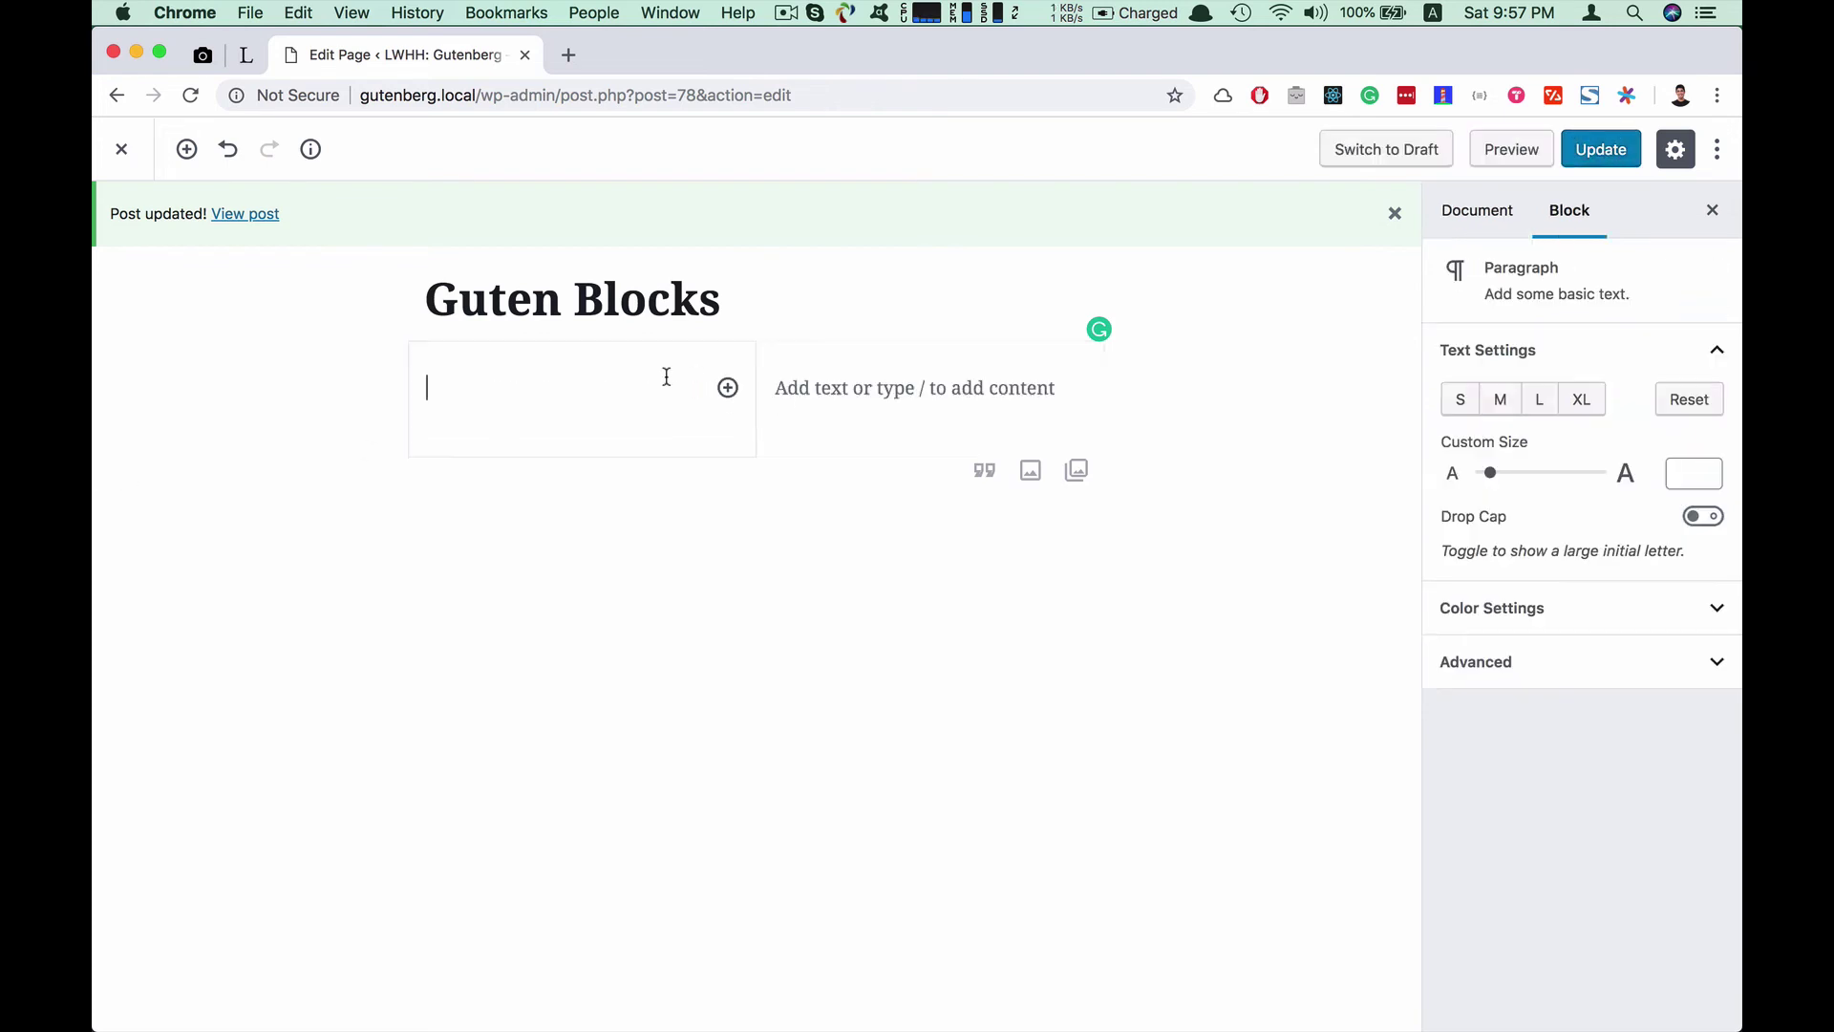
click(733, 336)
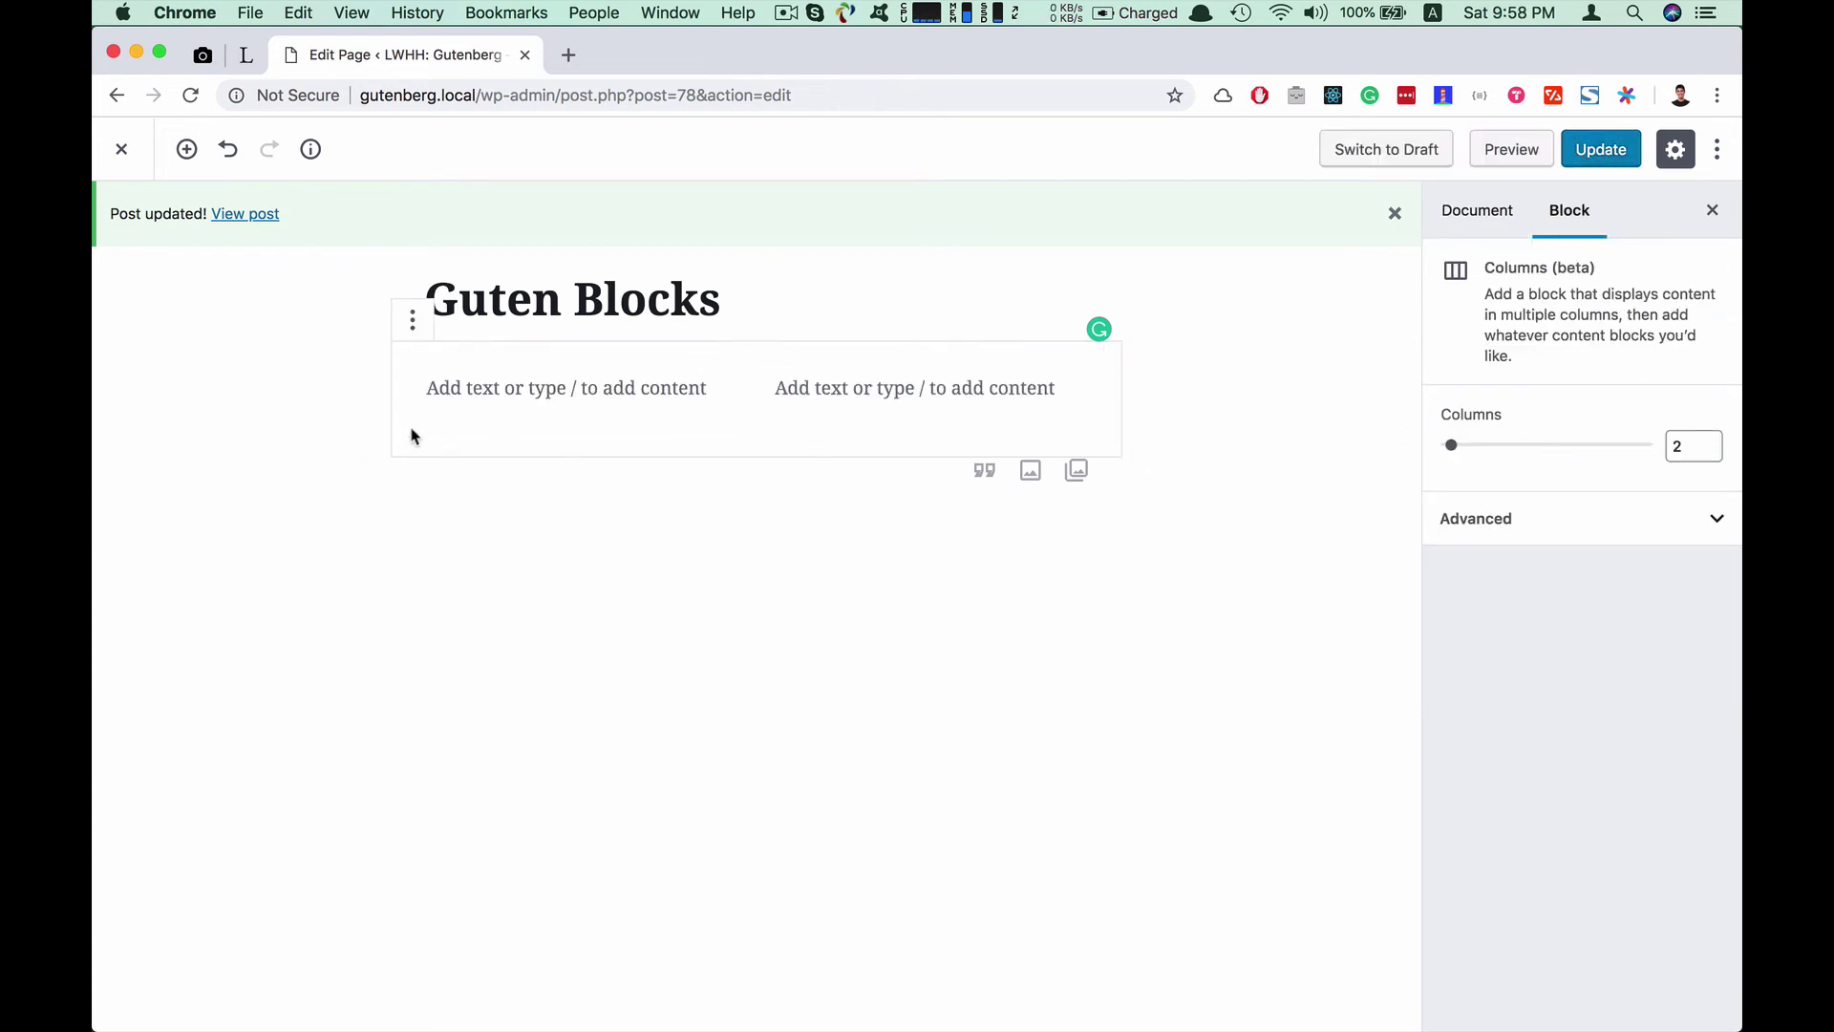
drag(1456, 448, 1541, 447)
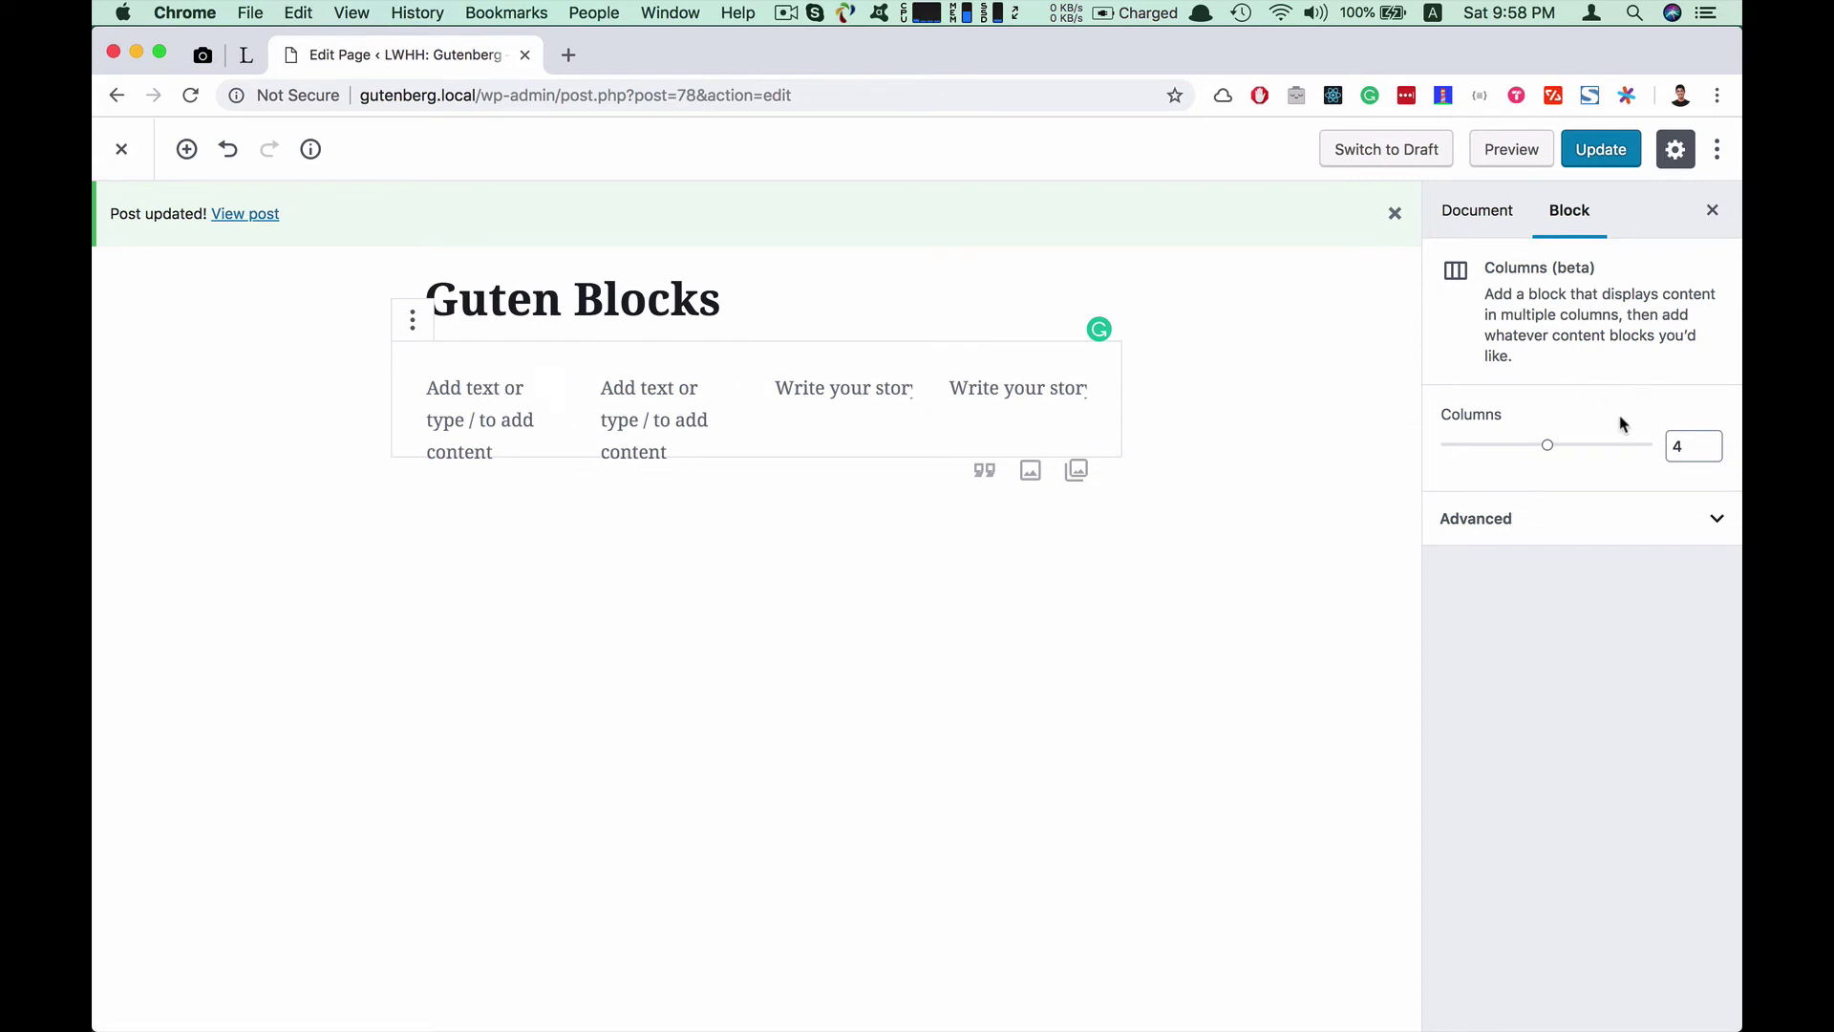
drag(1547, 446, 1481, 453)
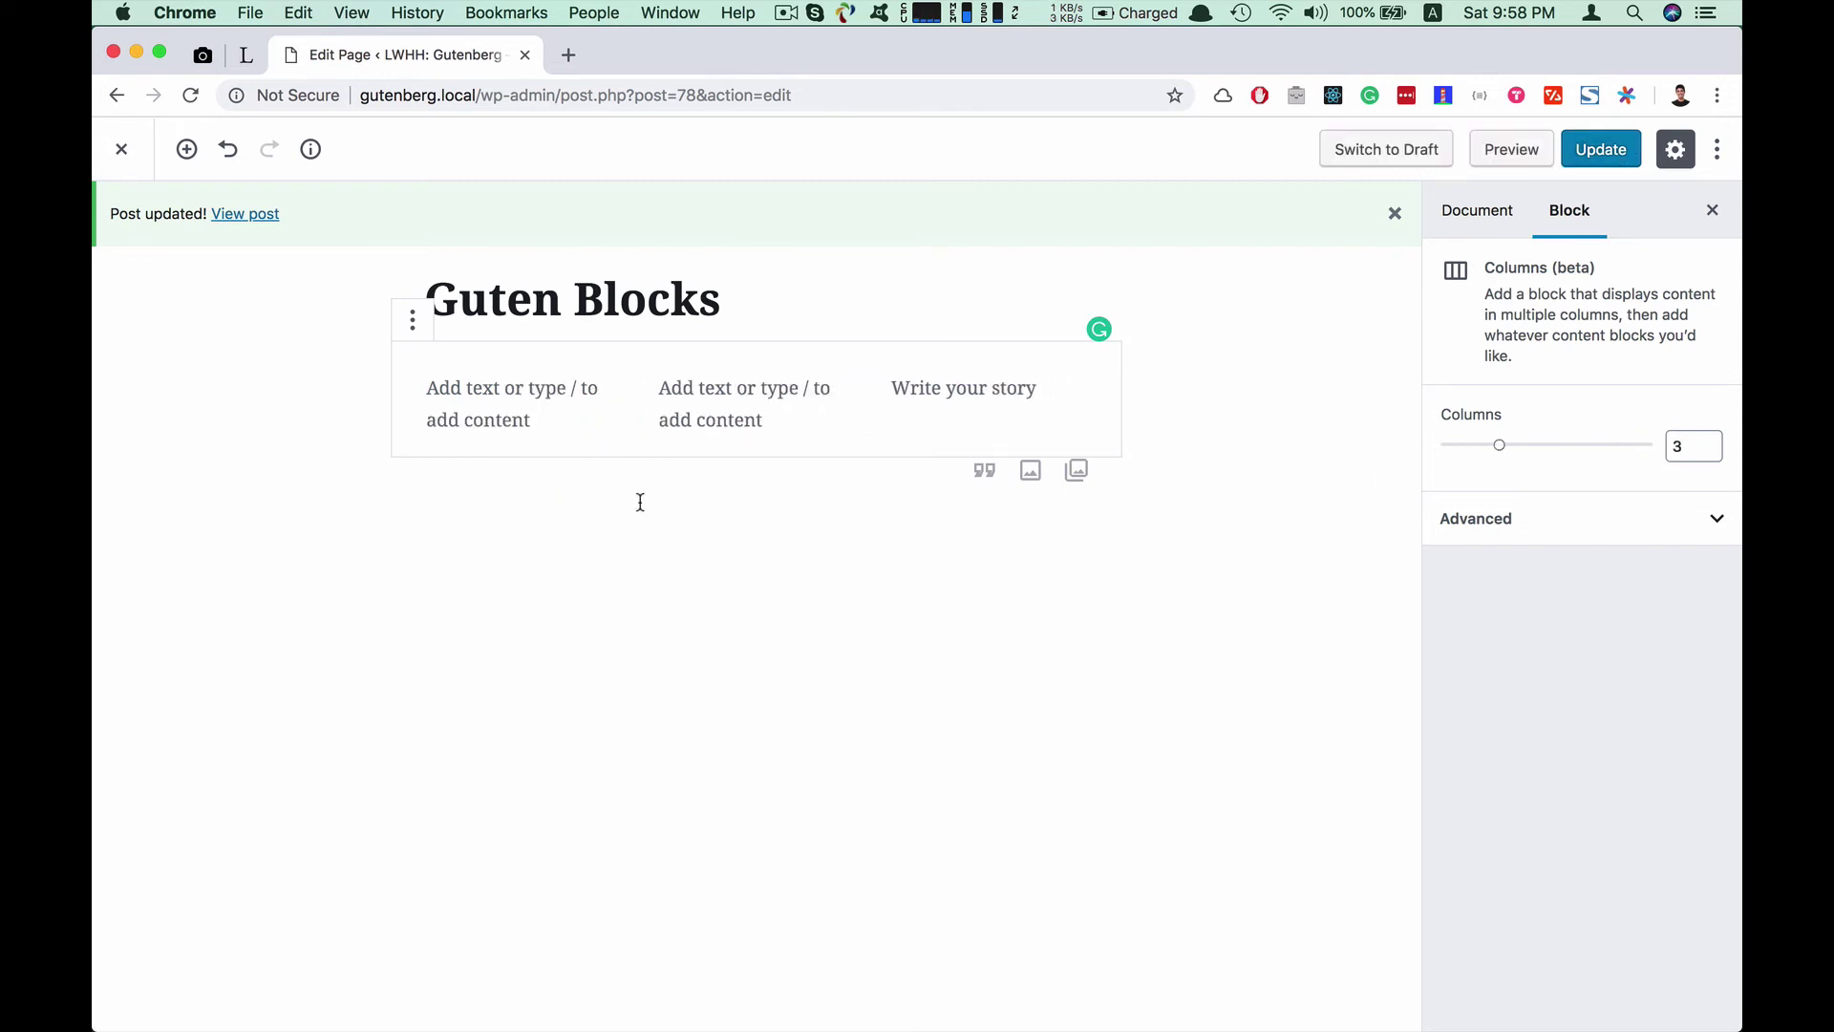
Enter the sample text "lorem" in each of the three columns
click(517, 392)
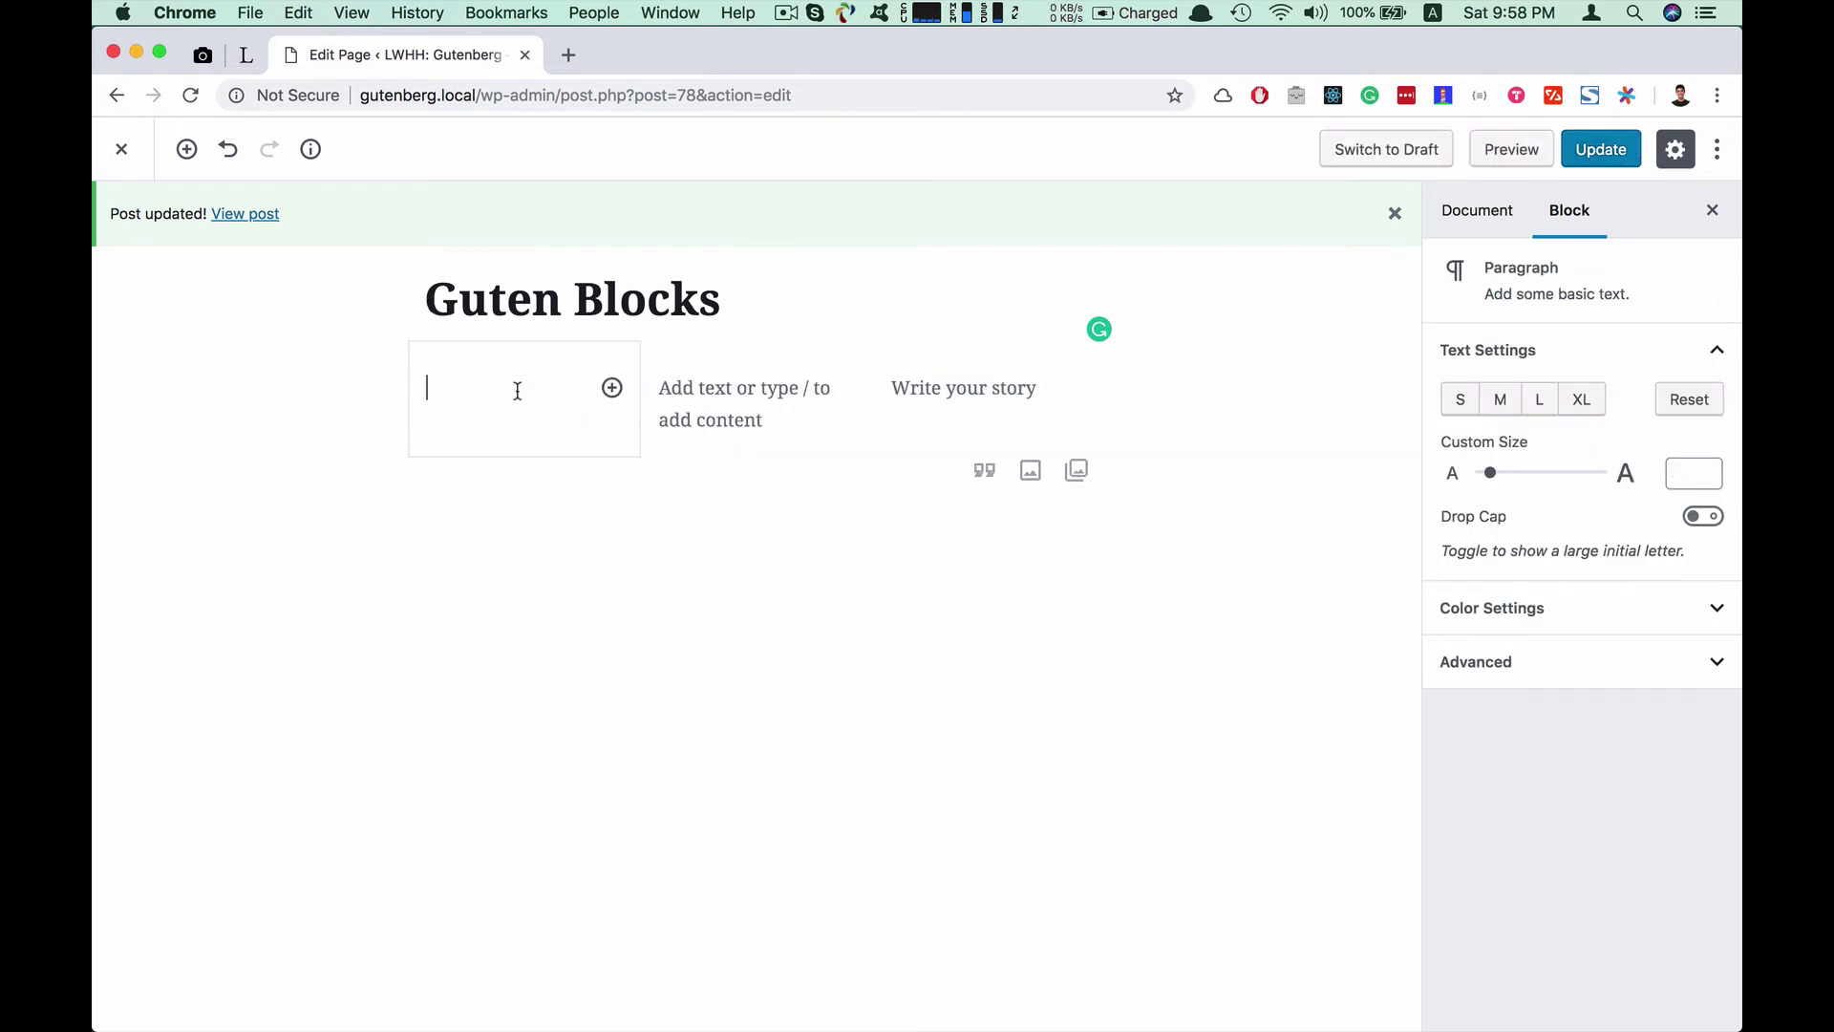
text(lorem)
click(662, 320)
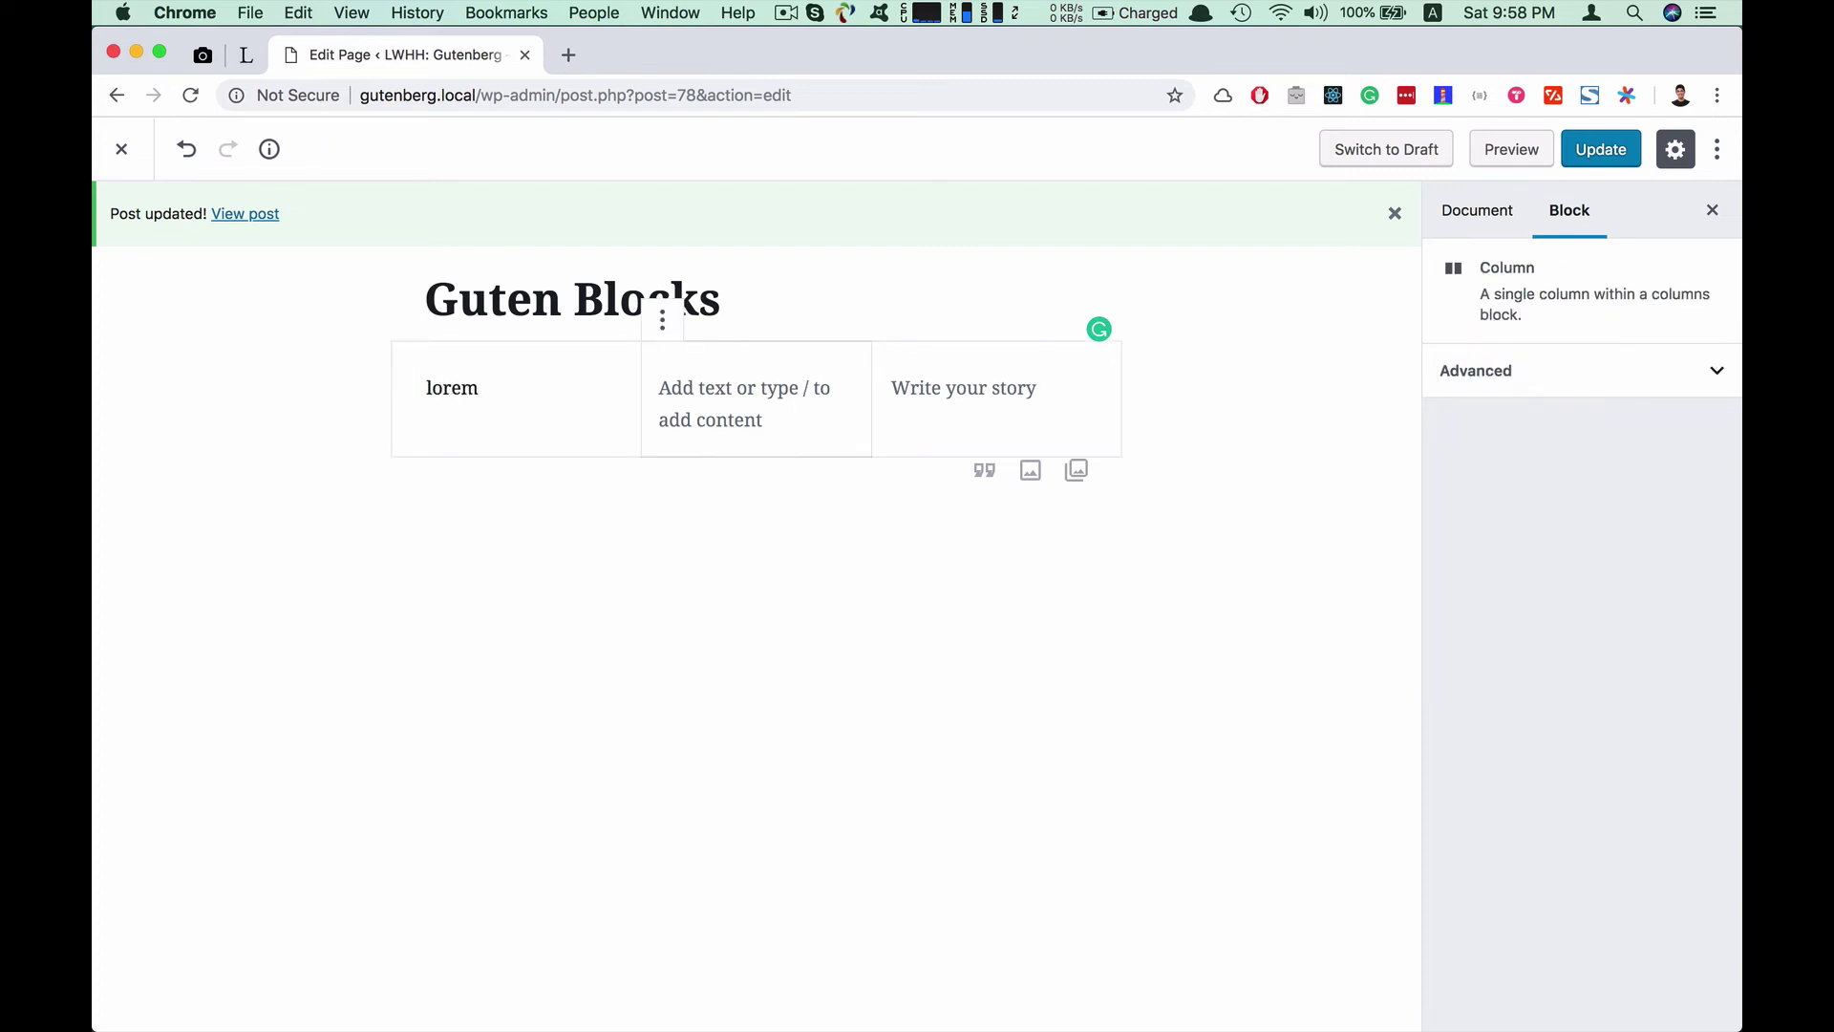
click(745, 389)
text(lorem)
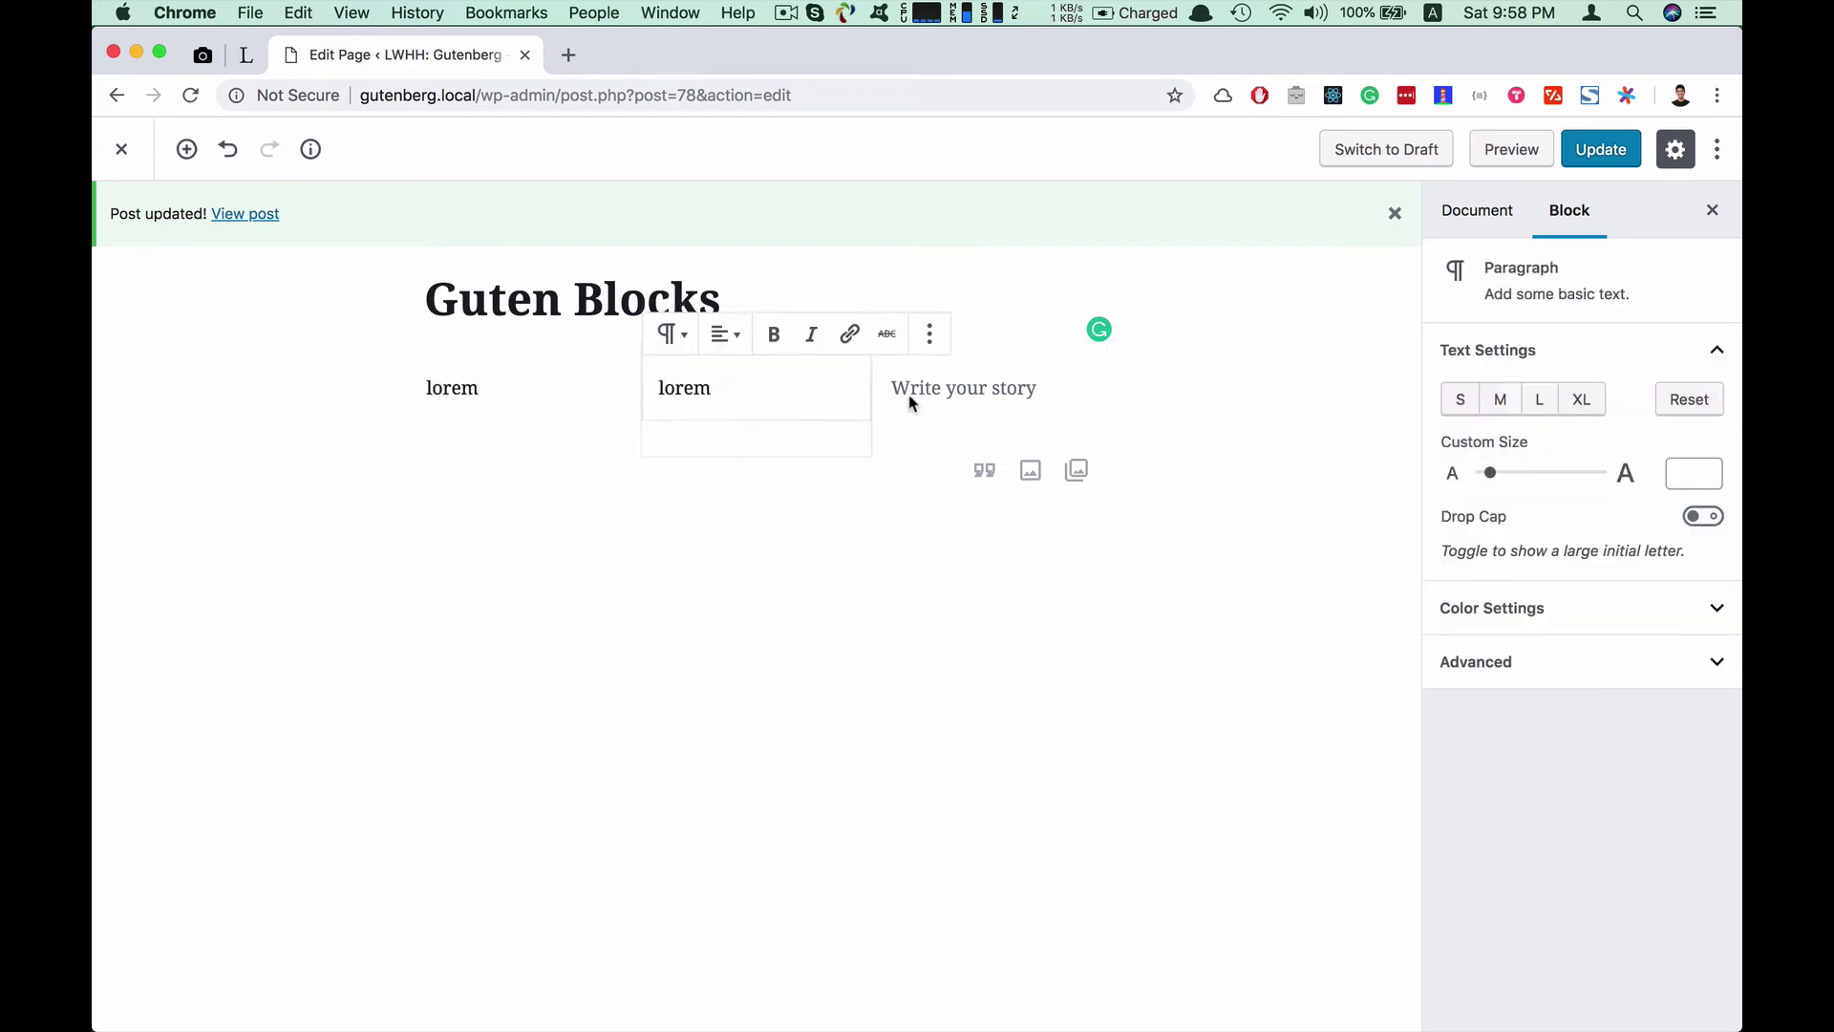
click(982, 396)
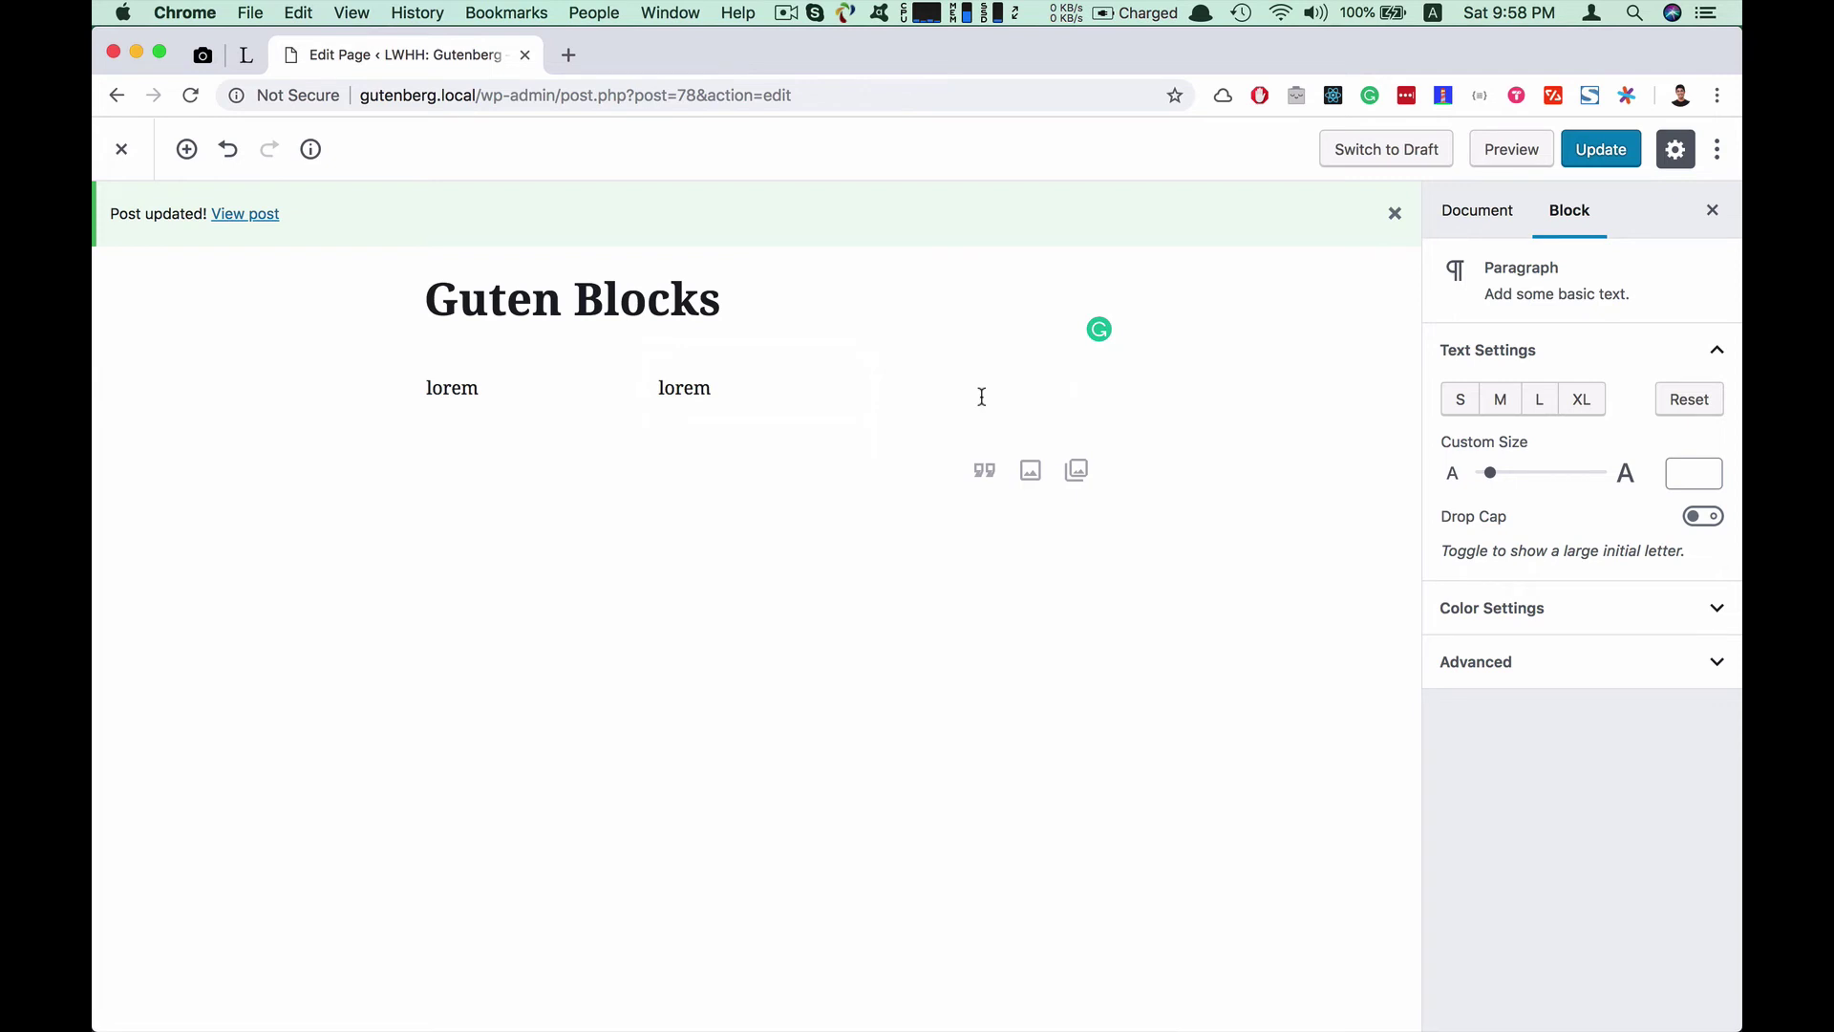
text(lorem)
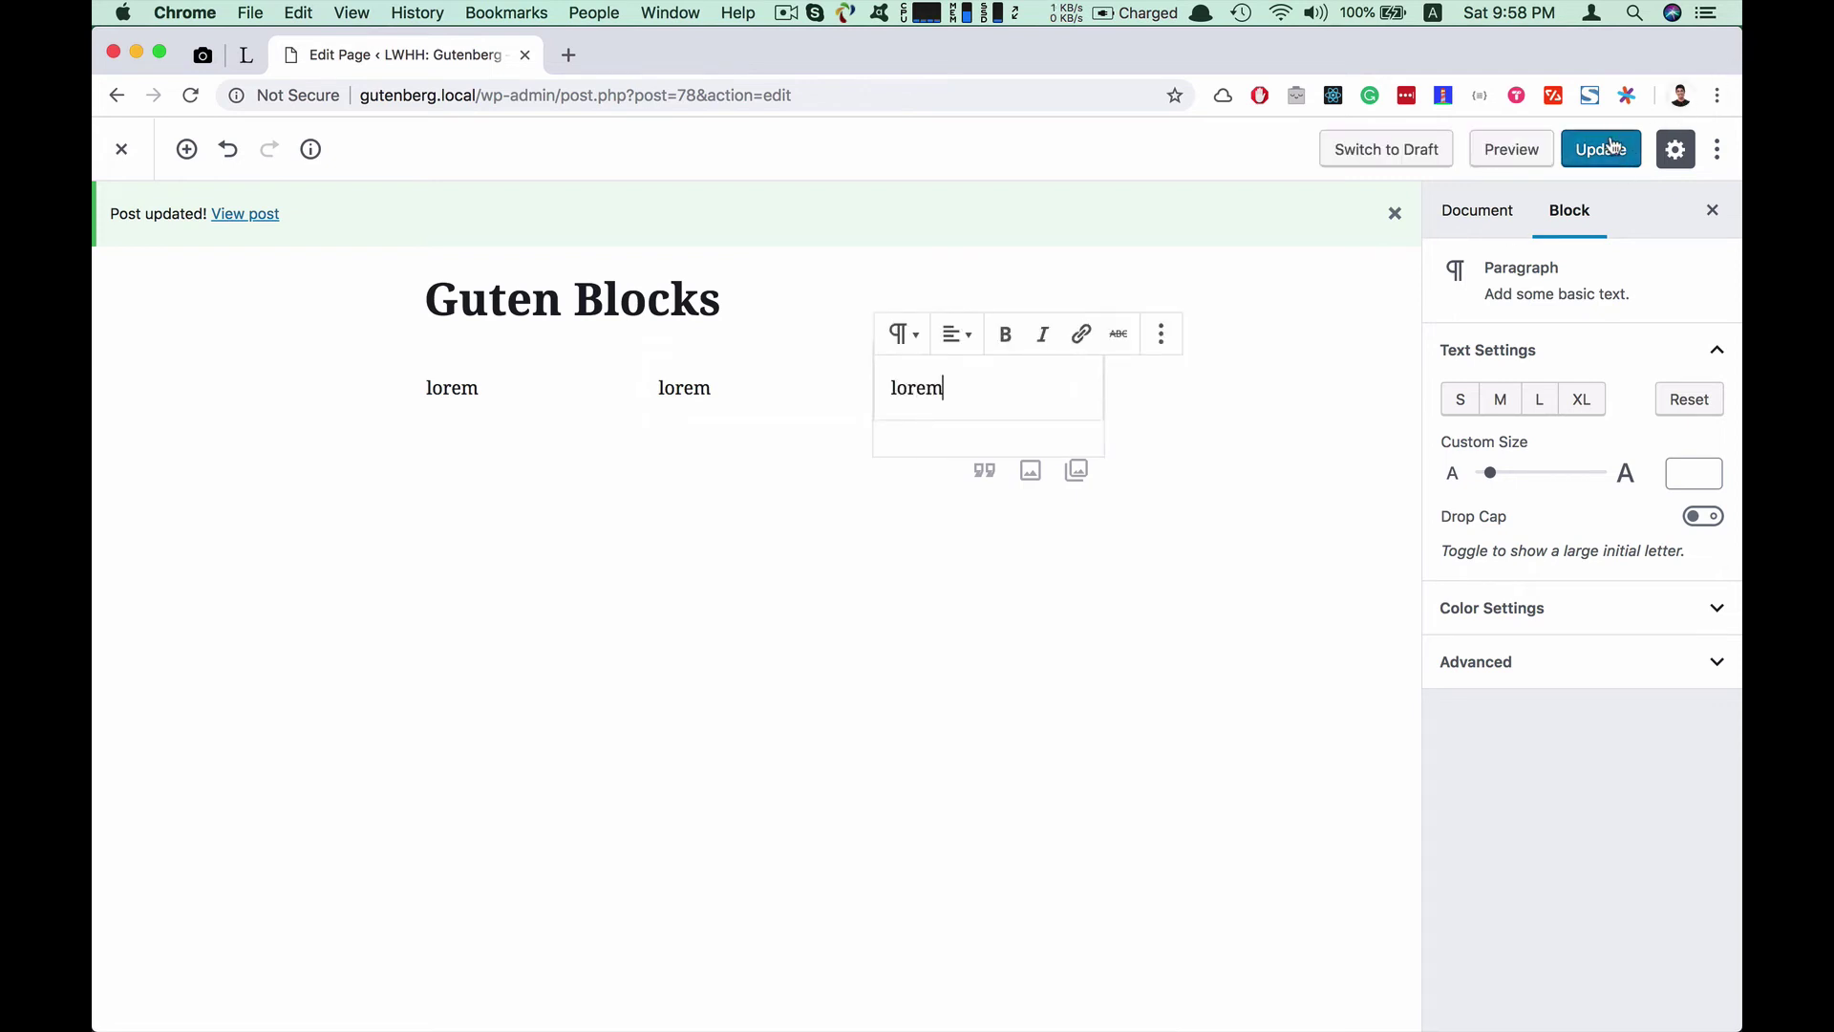
Update the page and view the three-column layout on the published page
click(1613, 145)
click(240, 214)
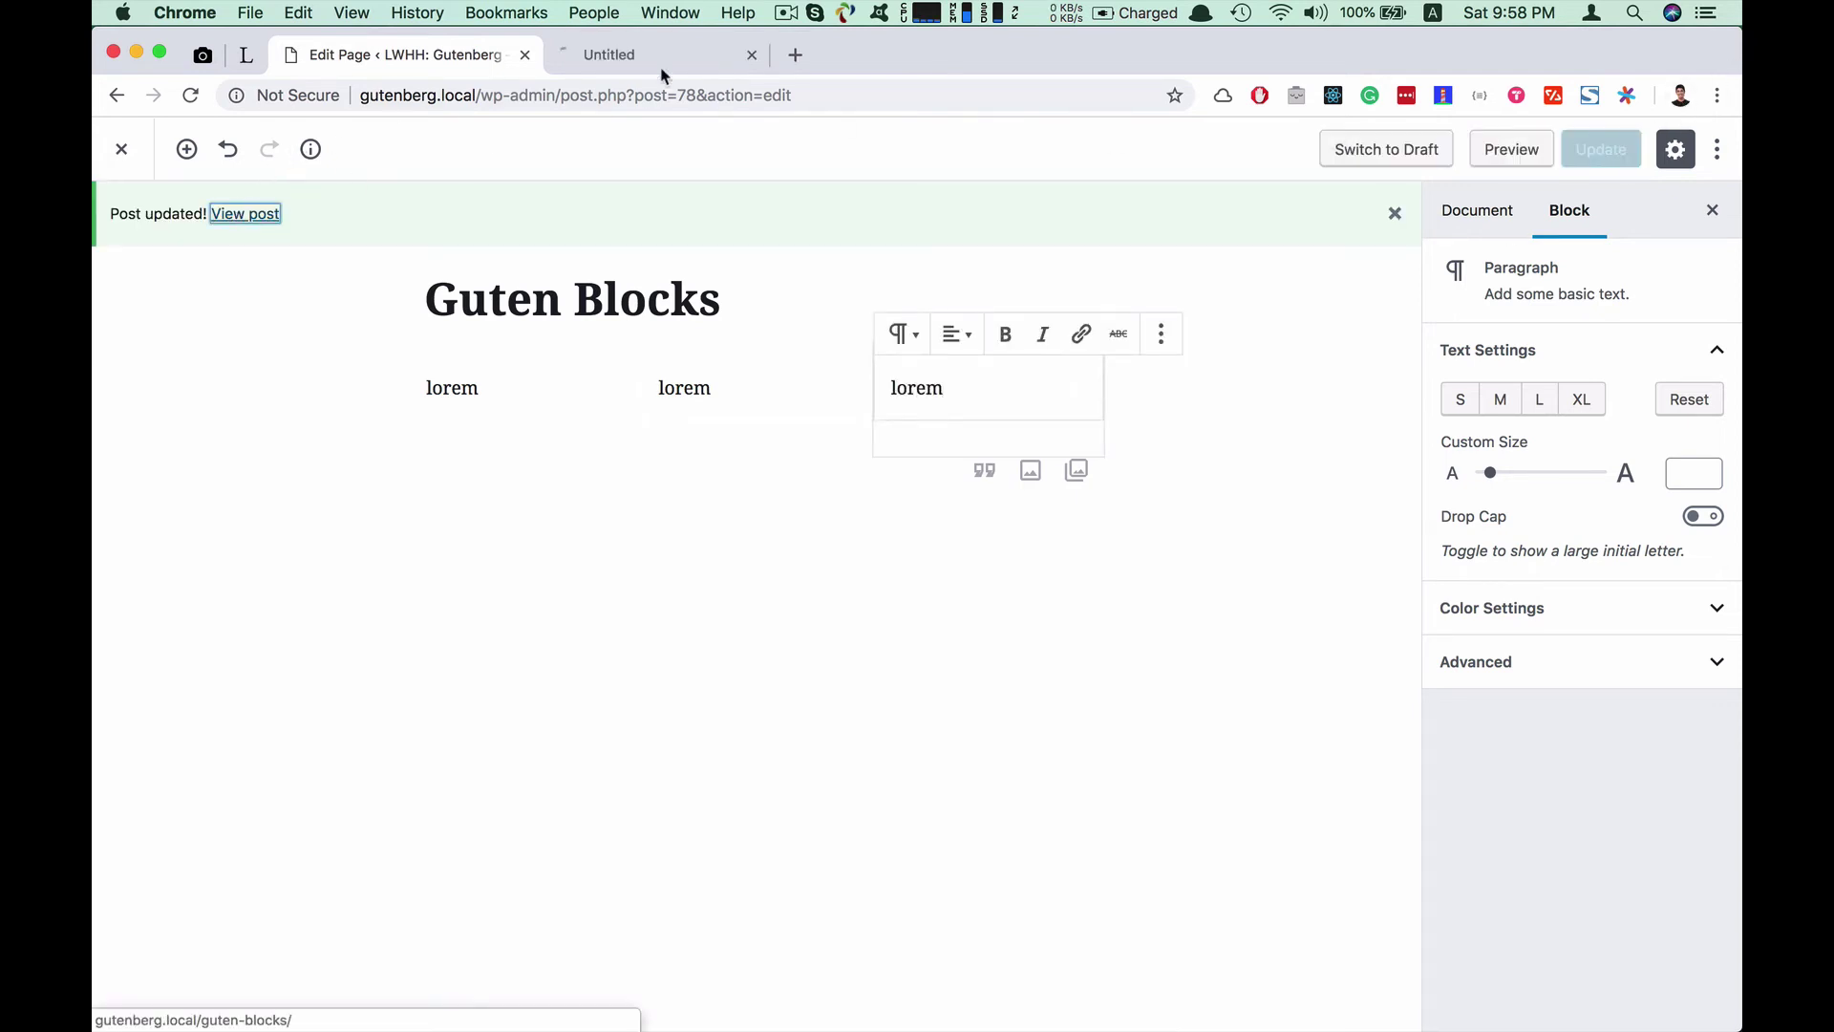
click(655, 57)
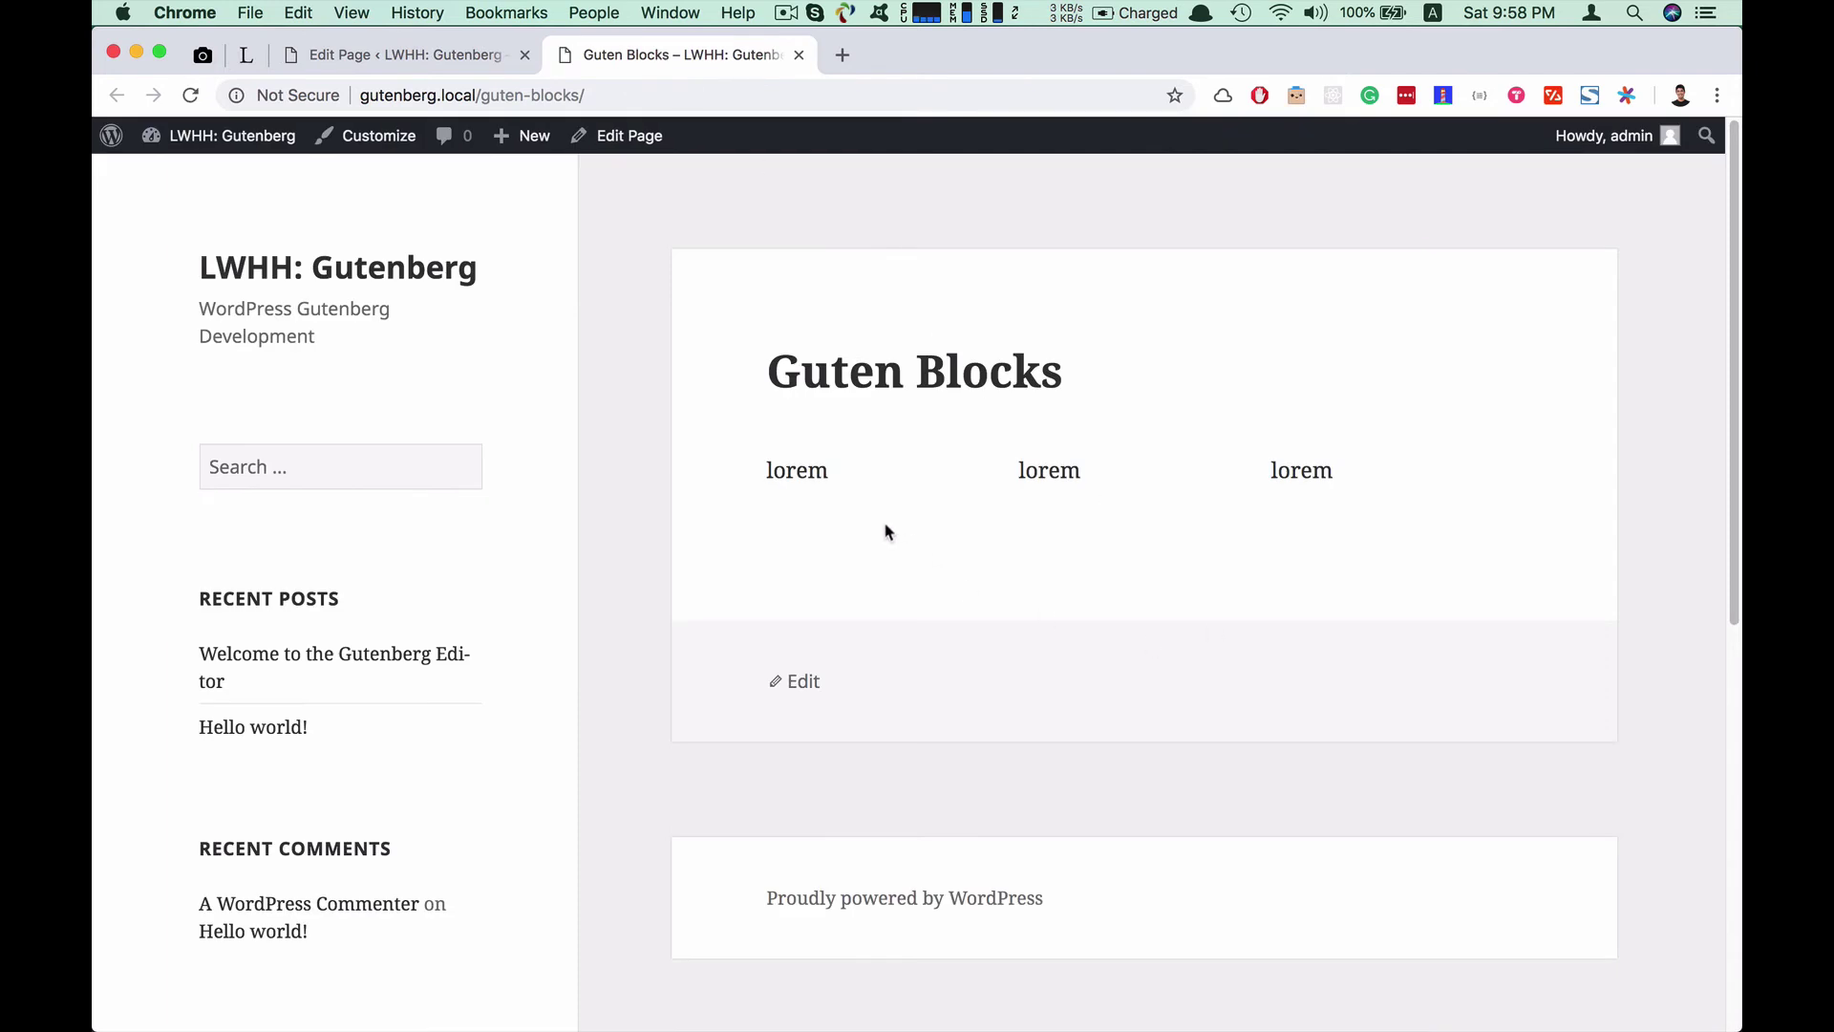
drag(880, 478, 1085, 487)
click(1055, 471)
Inspect the middle column's markup and the flex styling of its wp-block-columns container, and close the inspector
right_click(1050, 470)
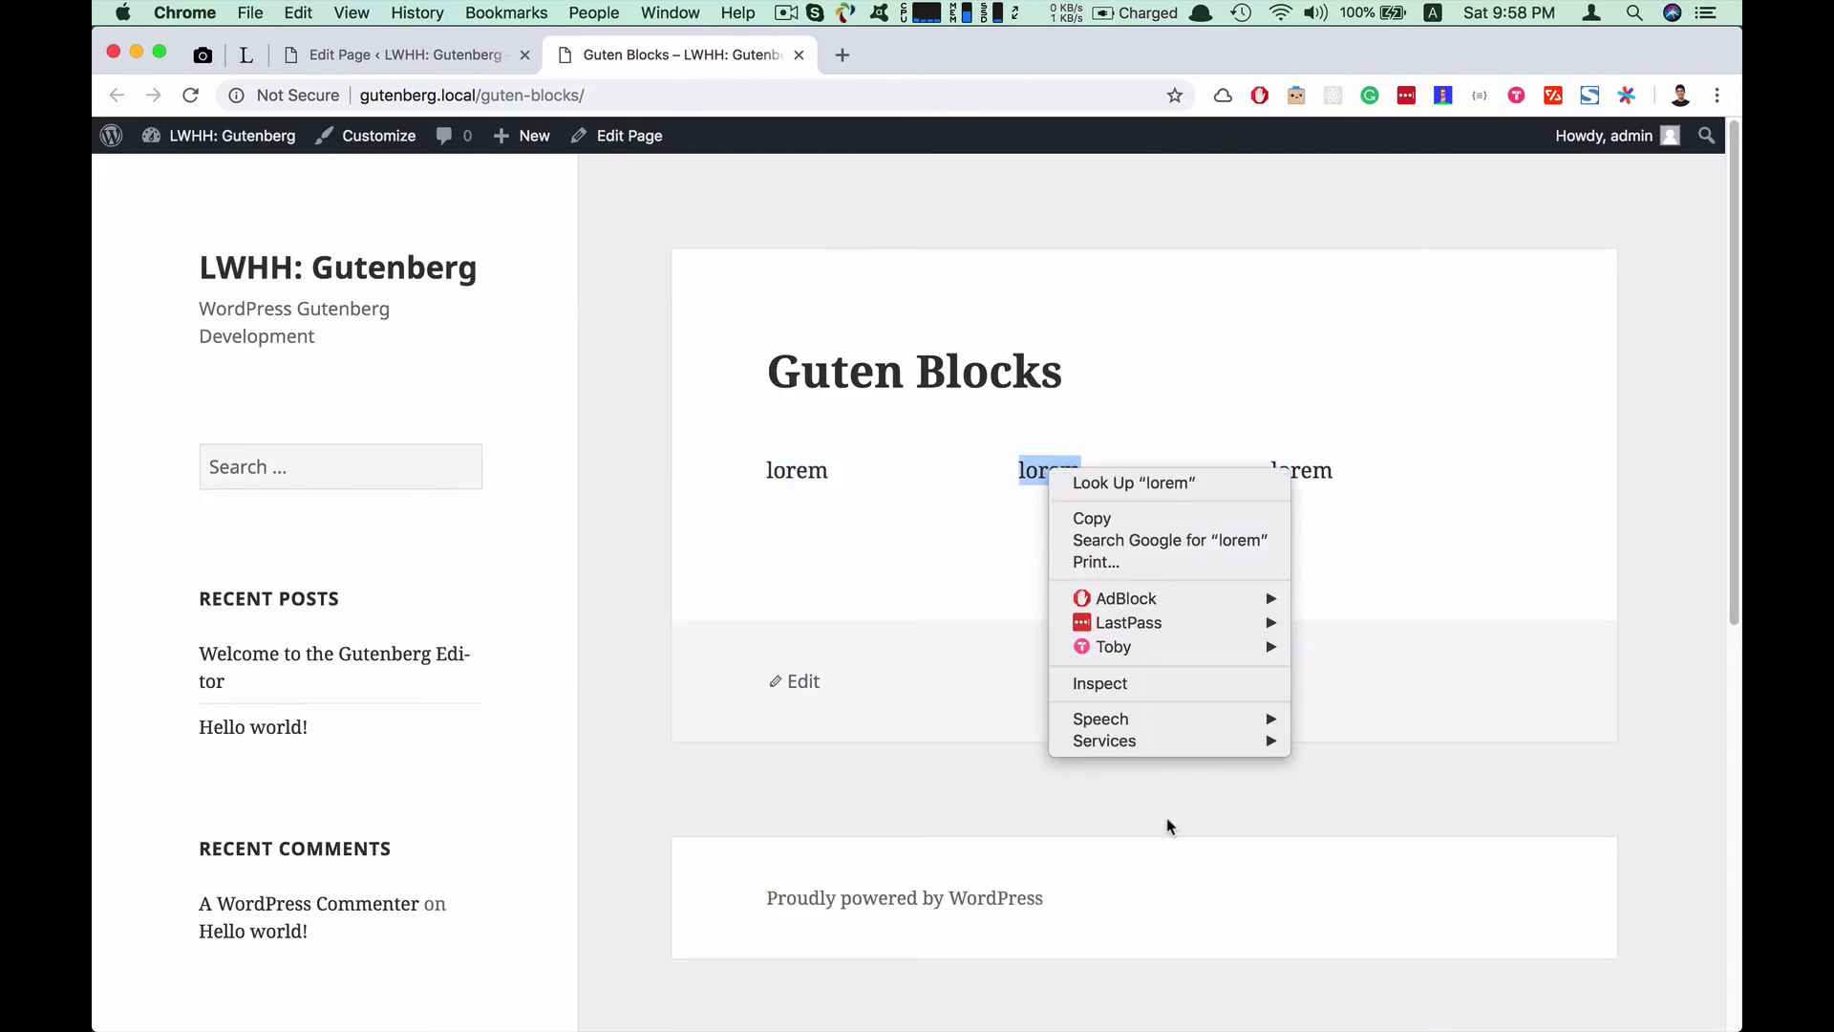
click(1117, 683)
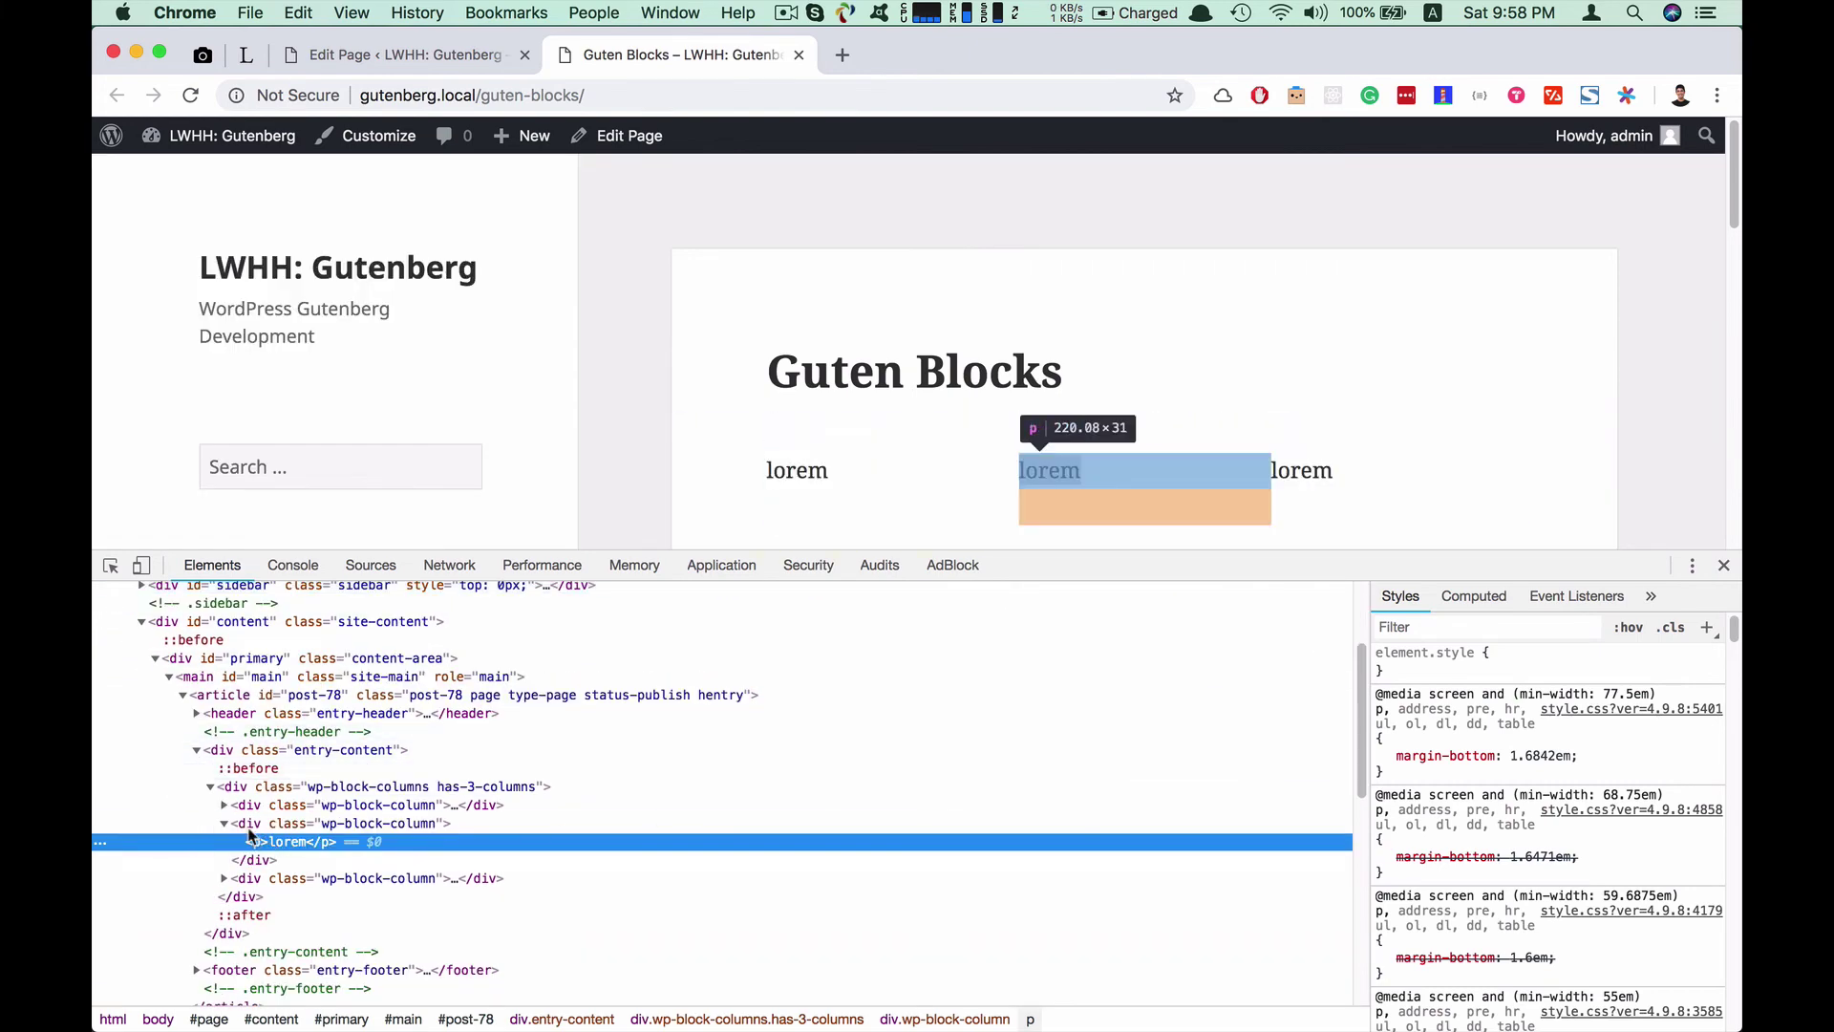
click(224, 823)
click(298, 805)
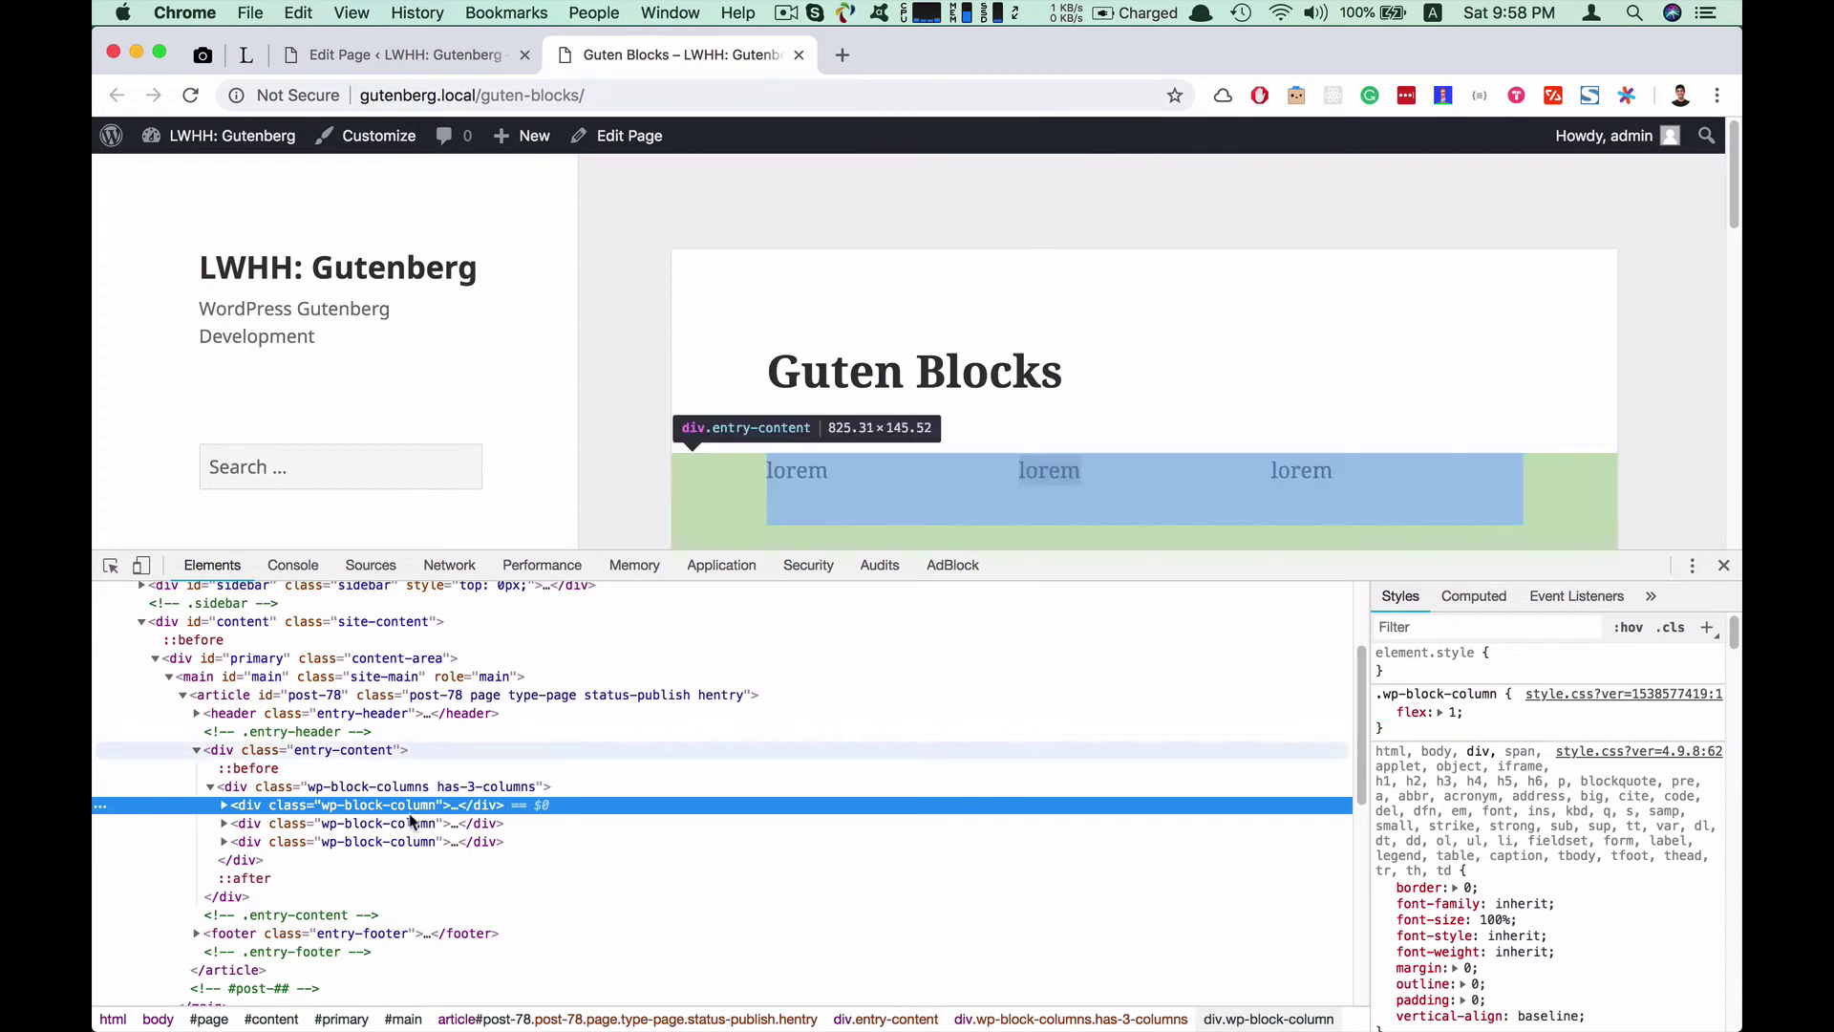
click(382, 786)
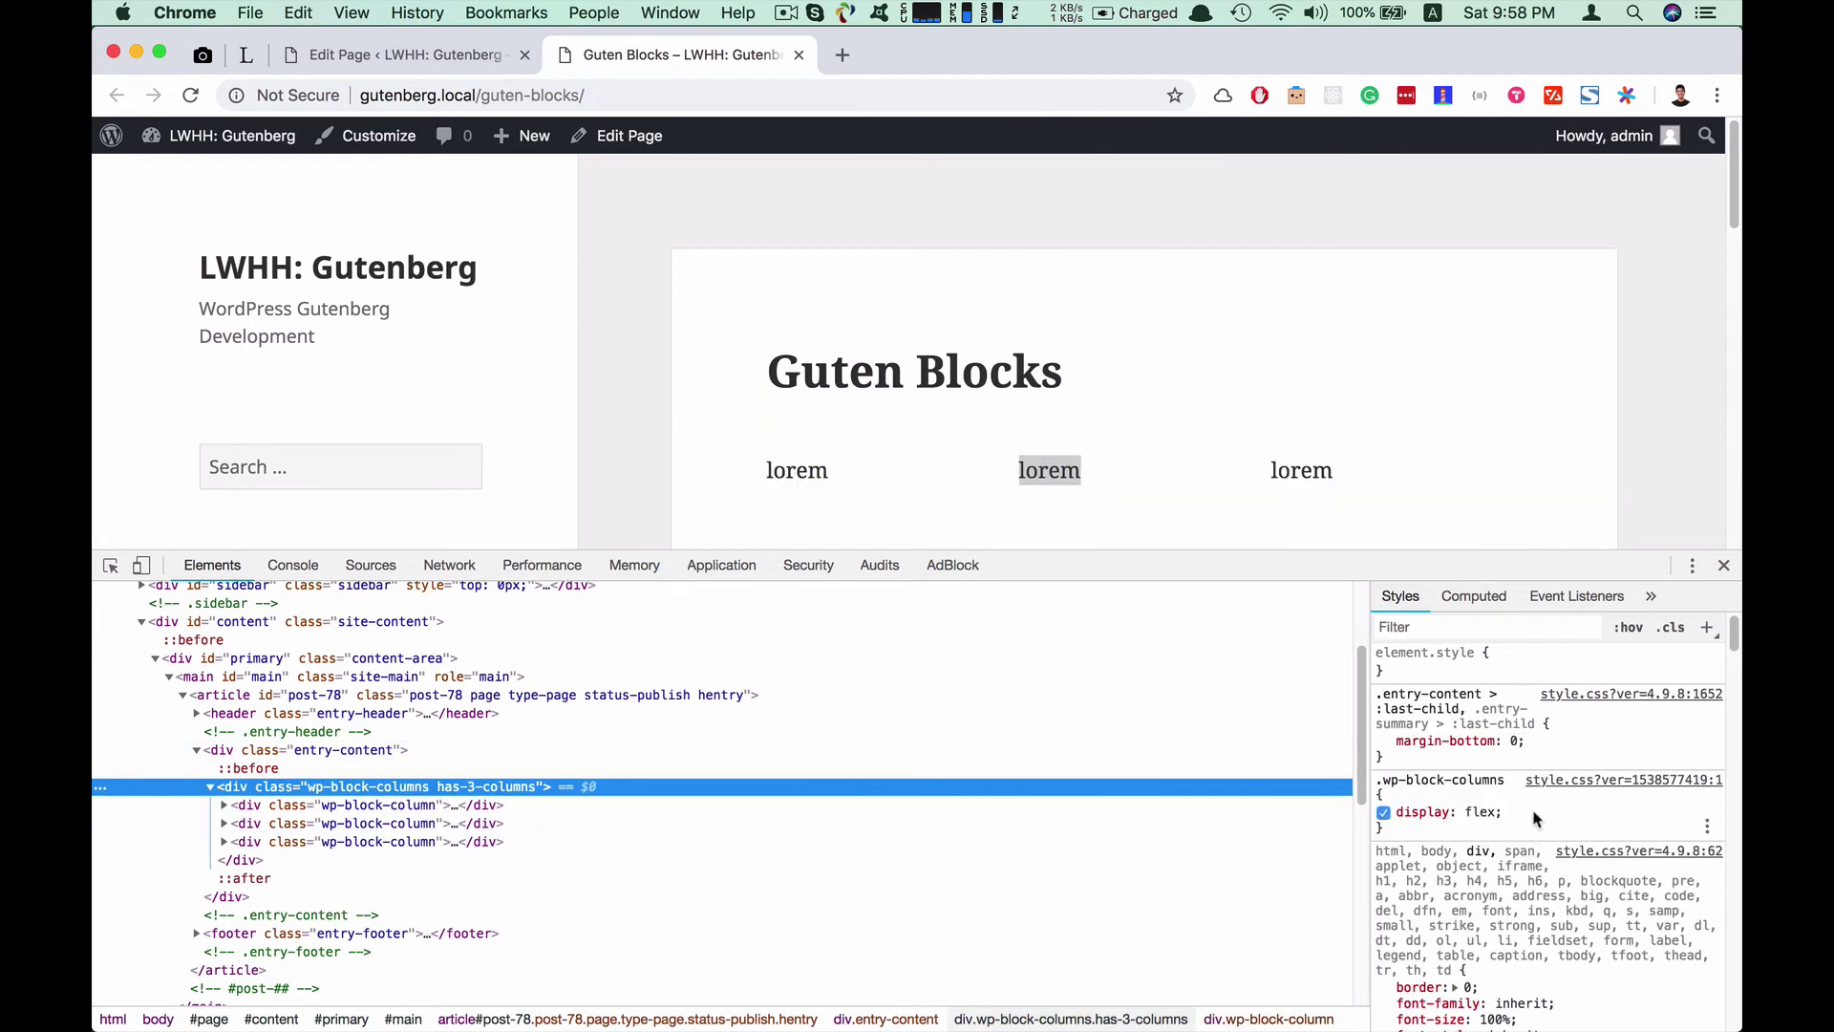
scroll(1539, 823, down, 1)
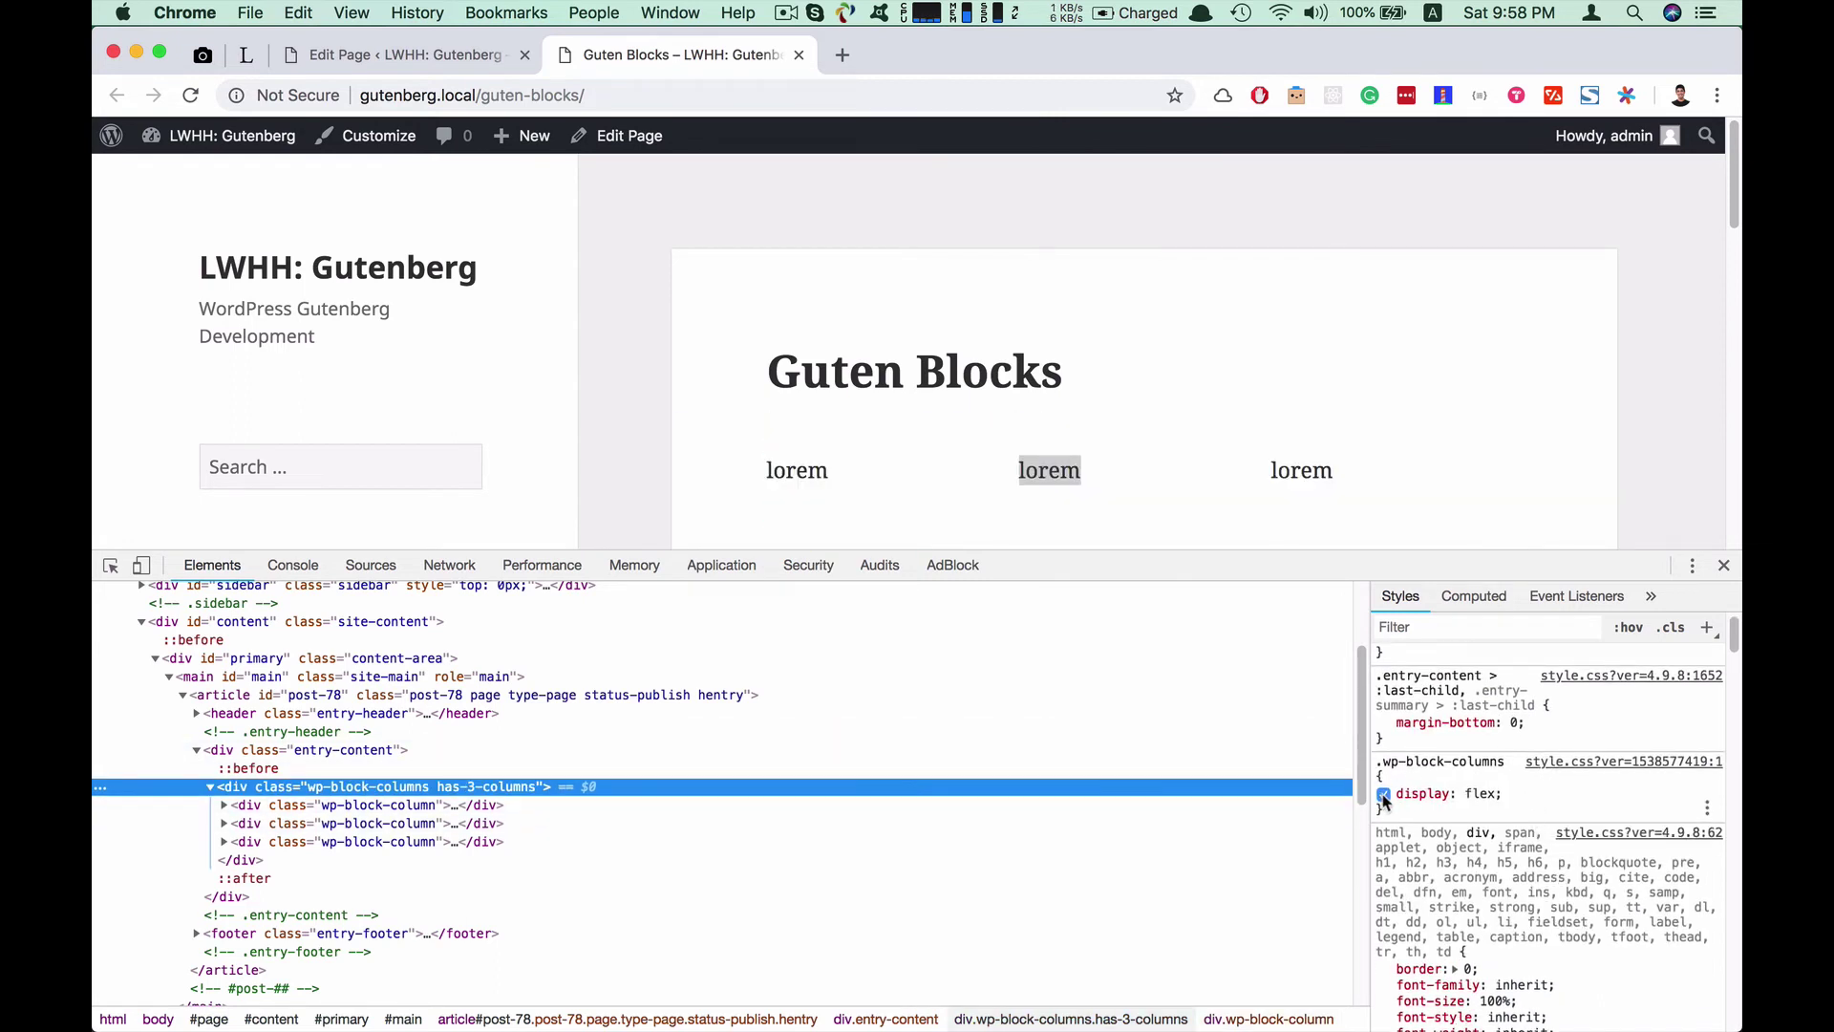
click(1724, 564)
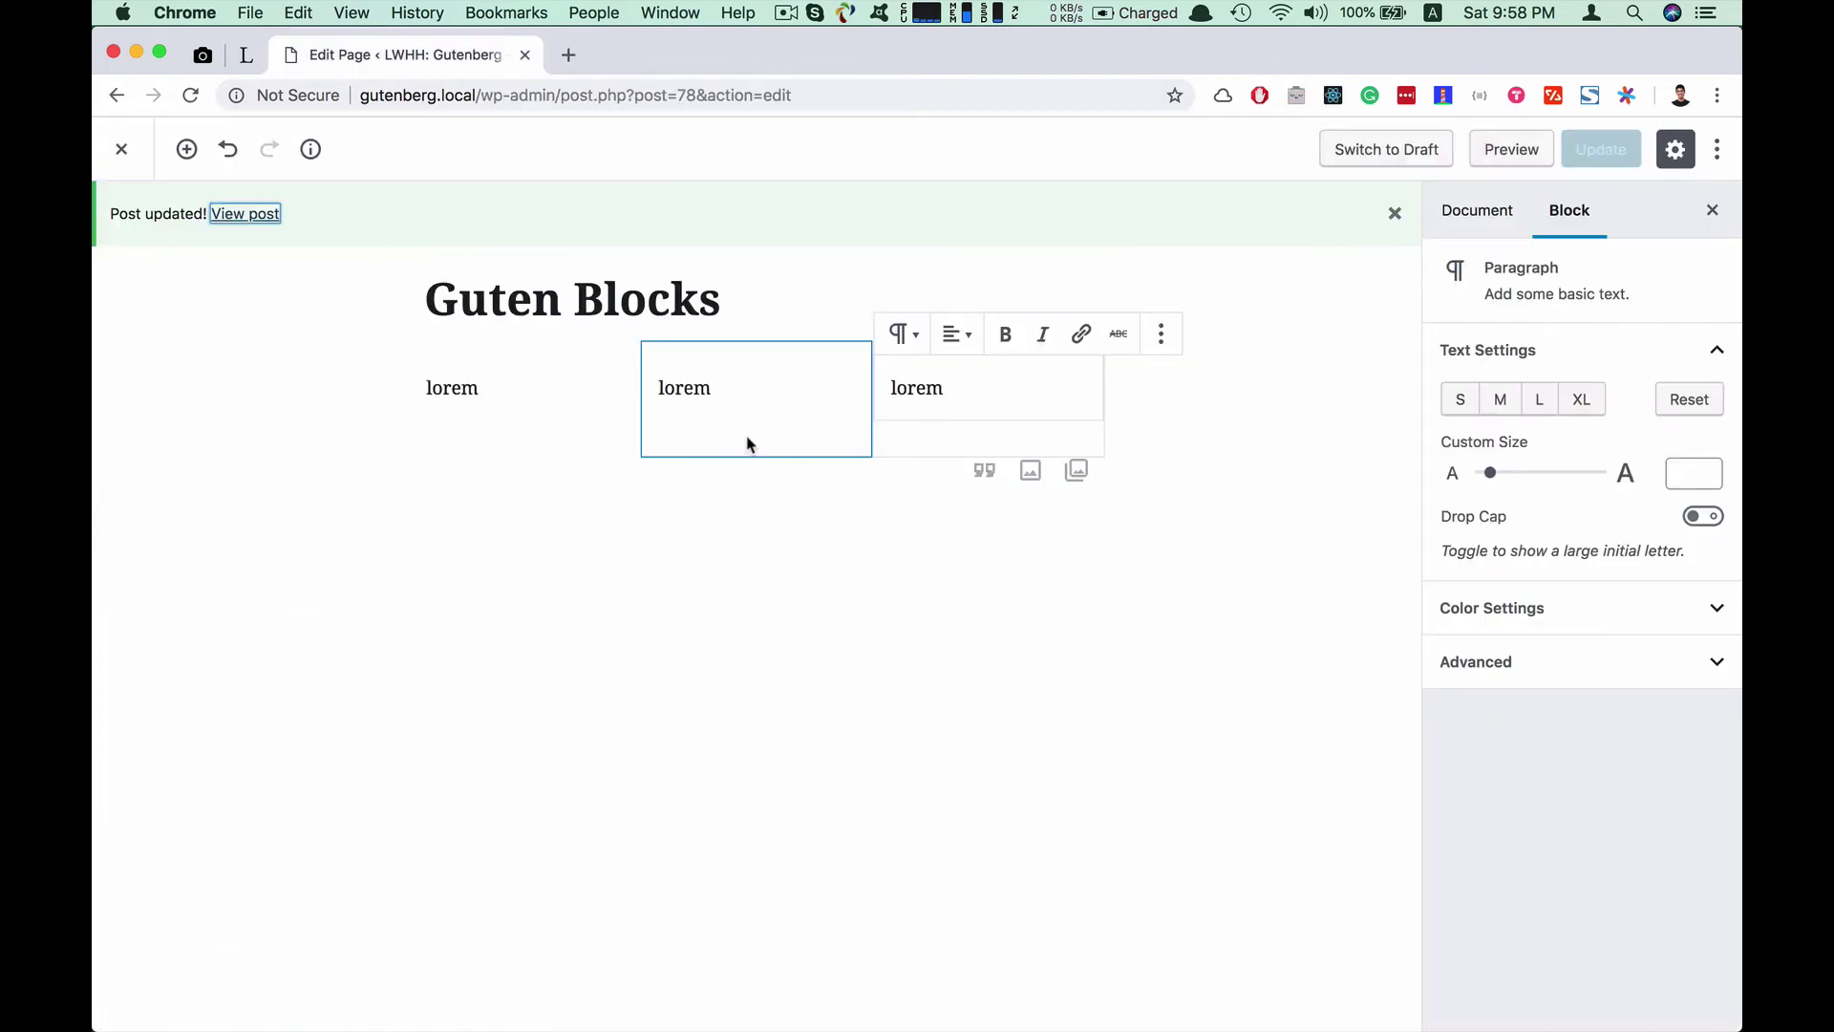
Remove the lorem paragraph in the third column and delete the entire Columns (beta) block from the page
click(1162, 335)
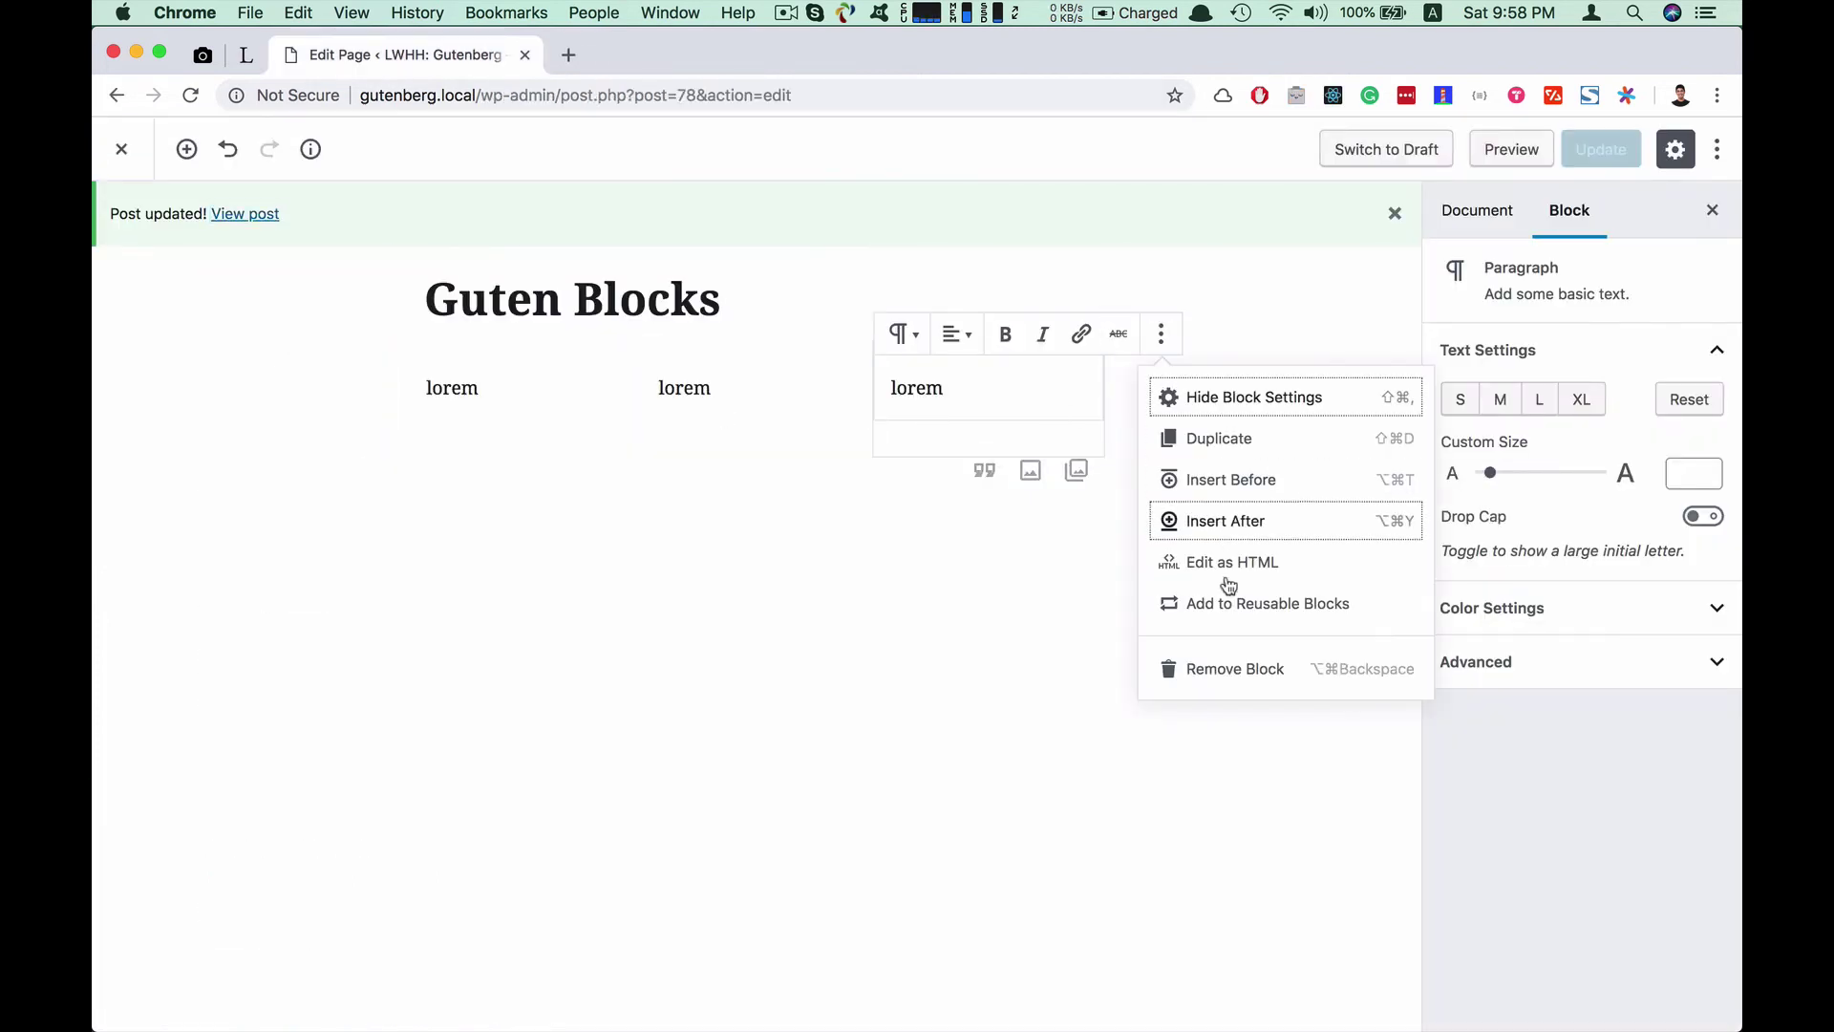
click(1242, 672)
click(439, 389)
click(352, 357)
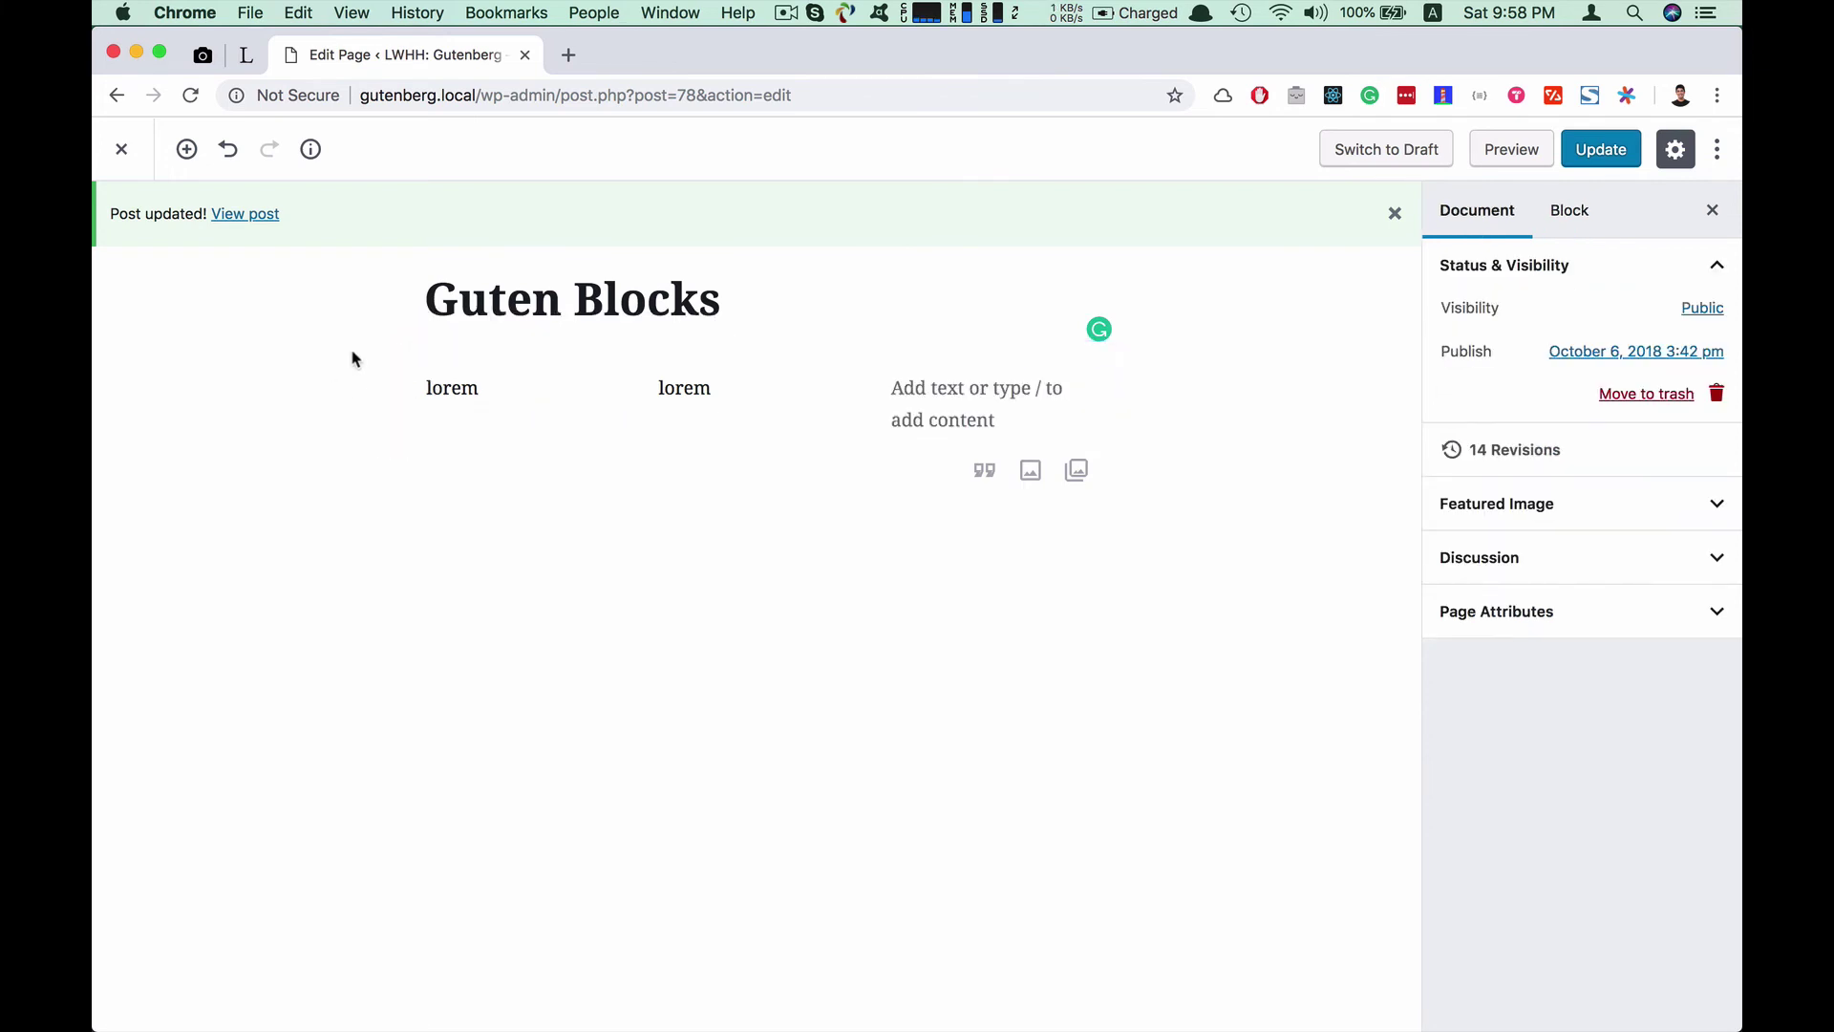
key(super+a)
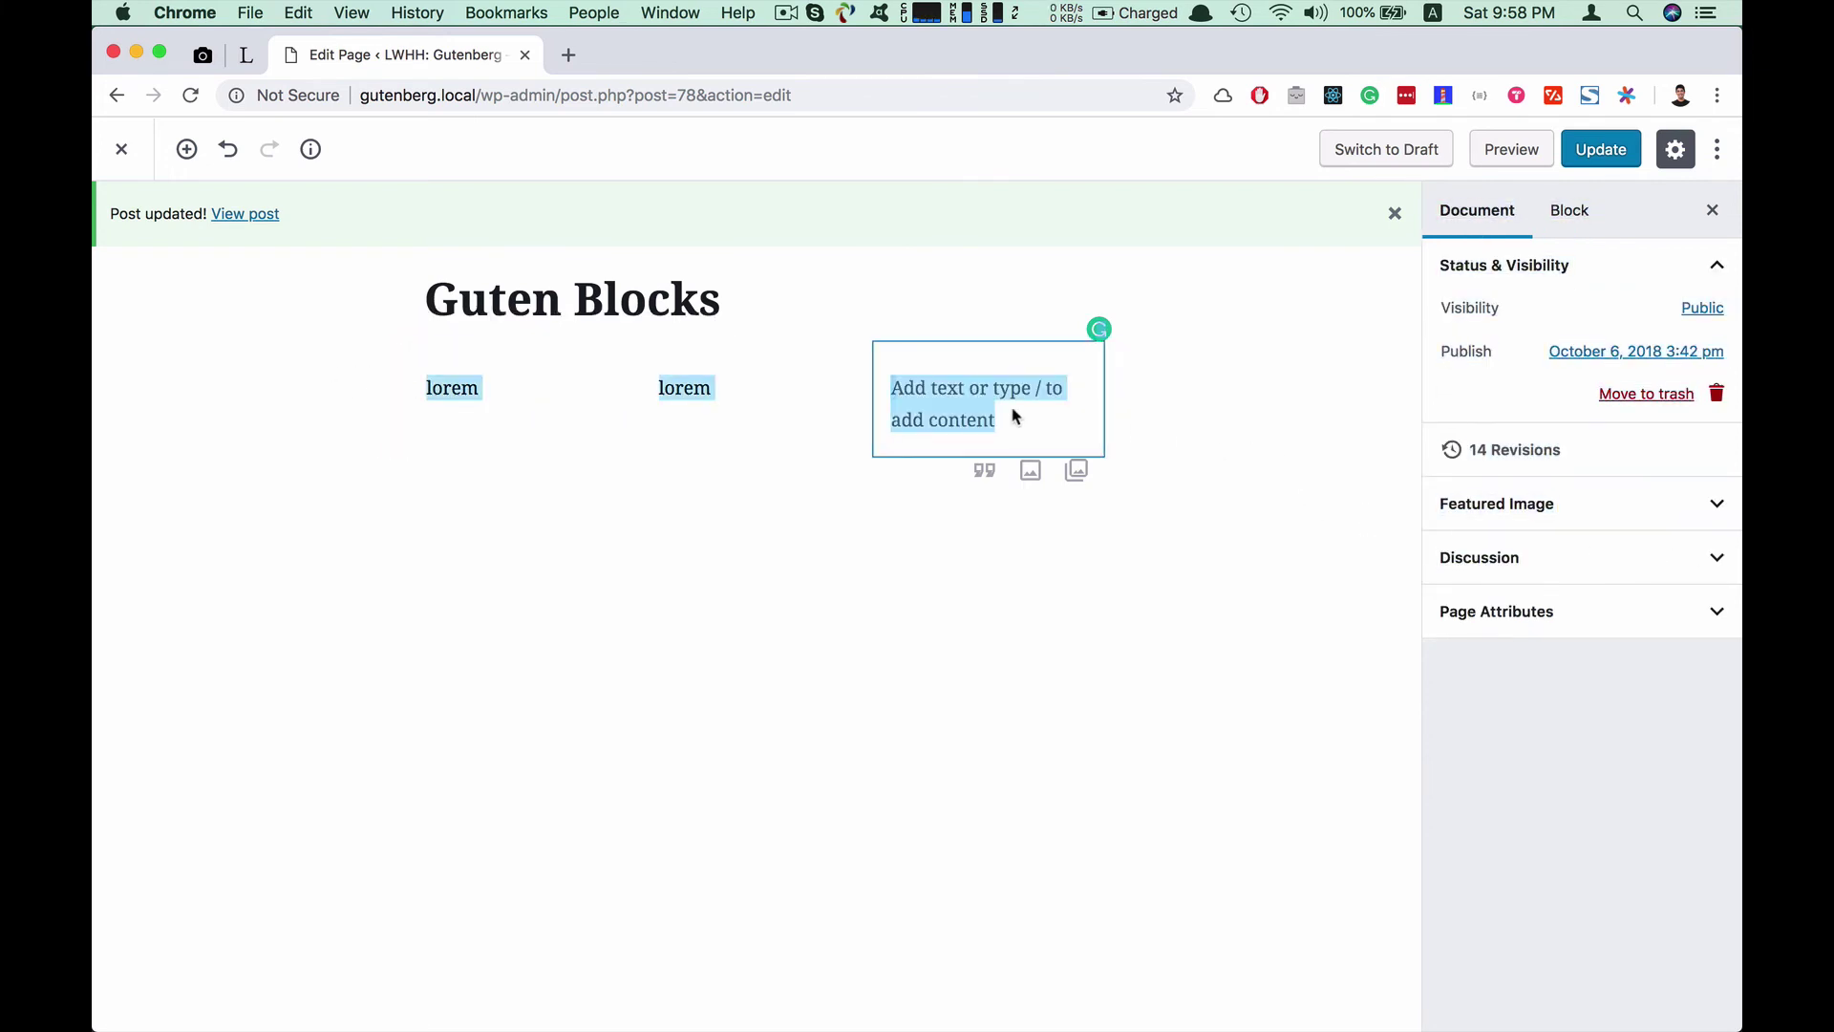
click(442, 386)
click(409, 450)
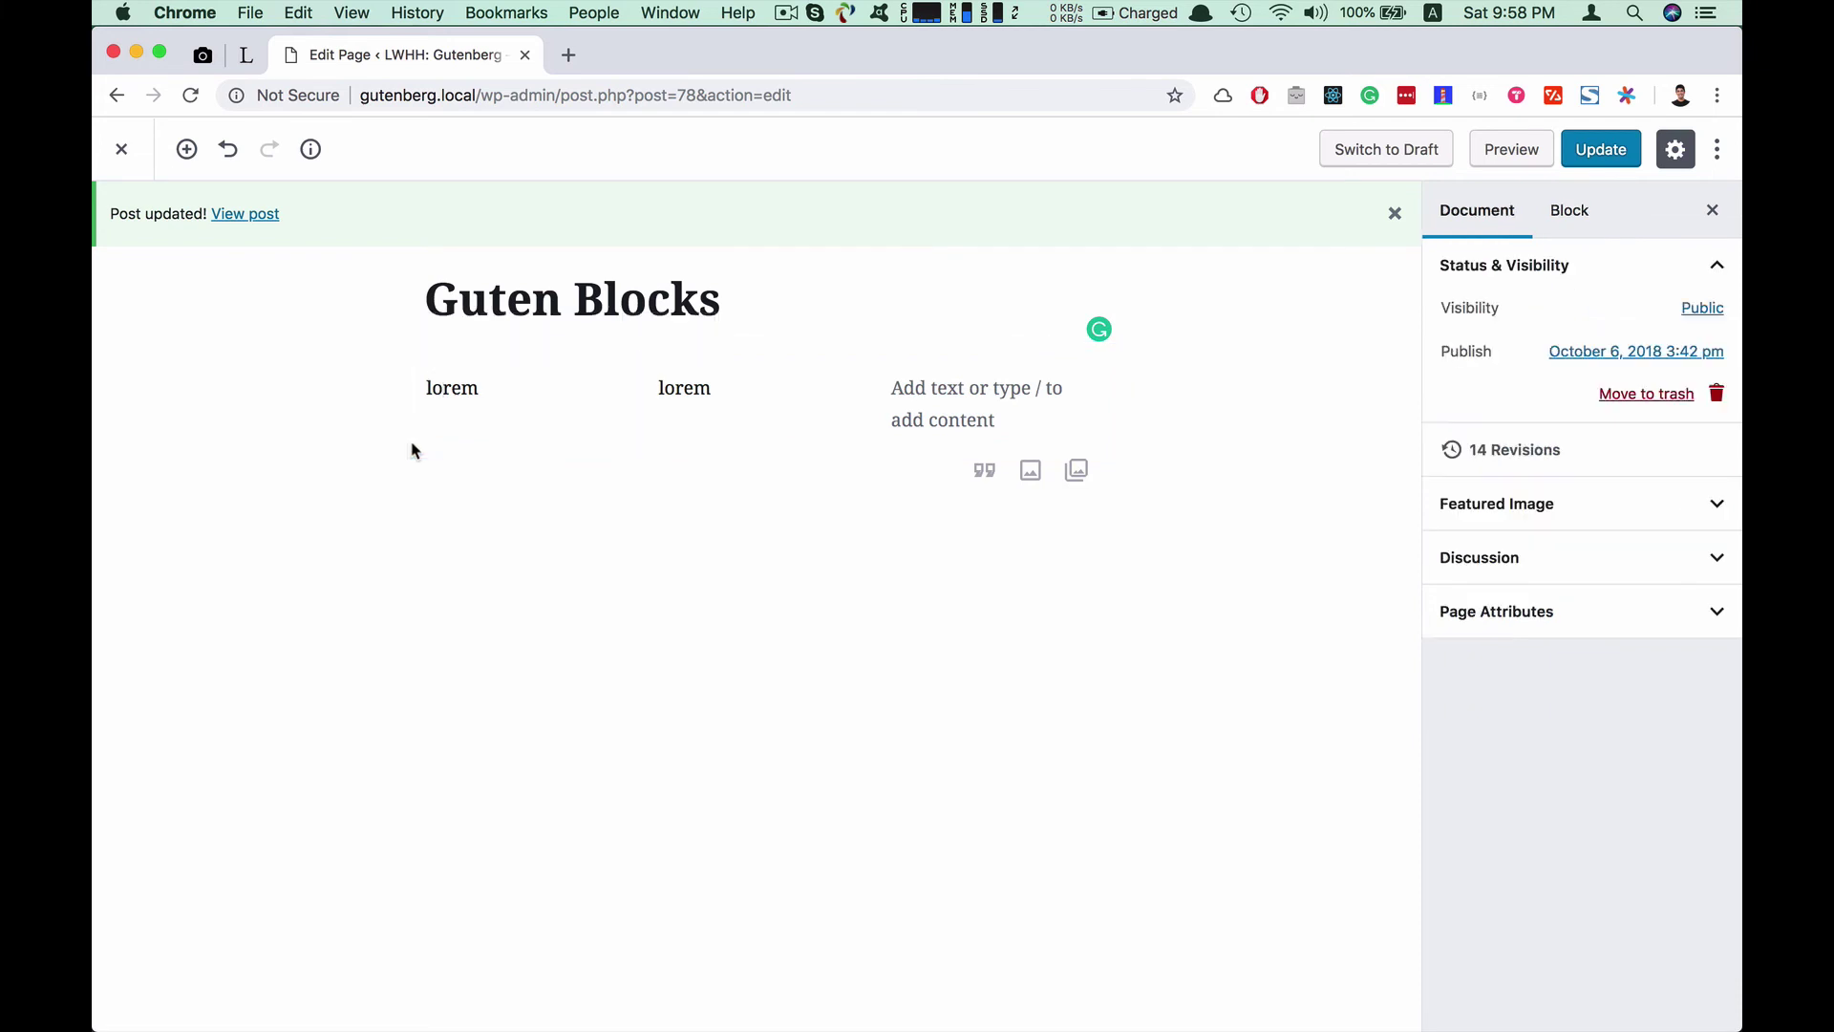
click(391, 418)
click(412, 325)
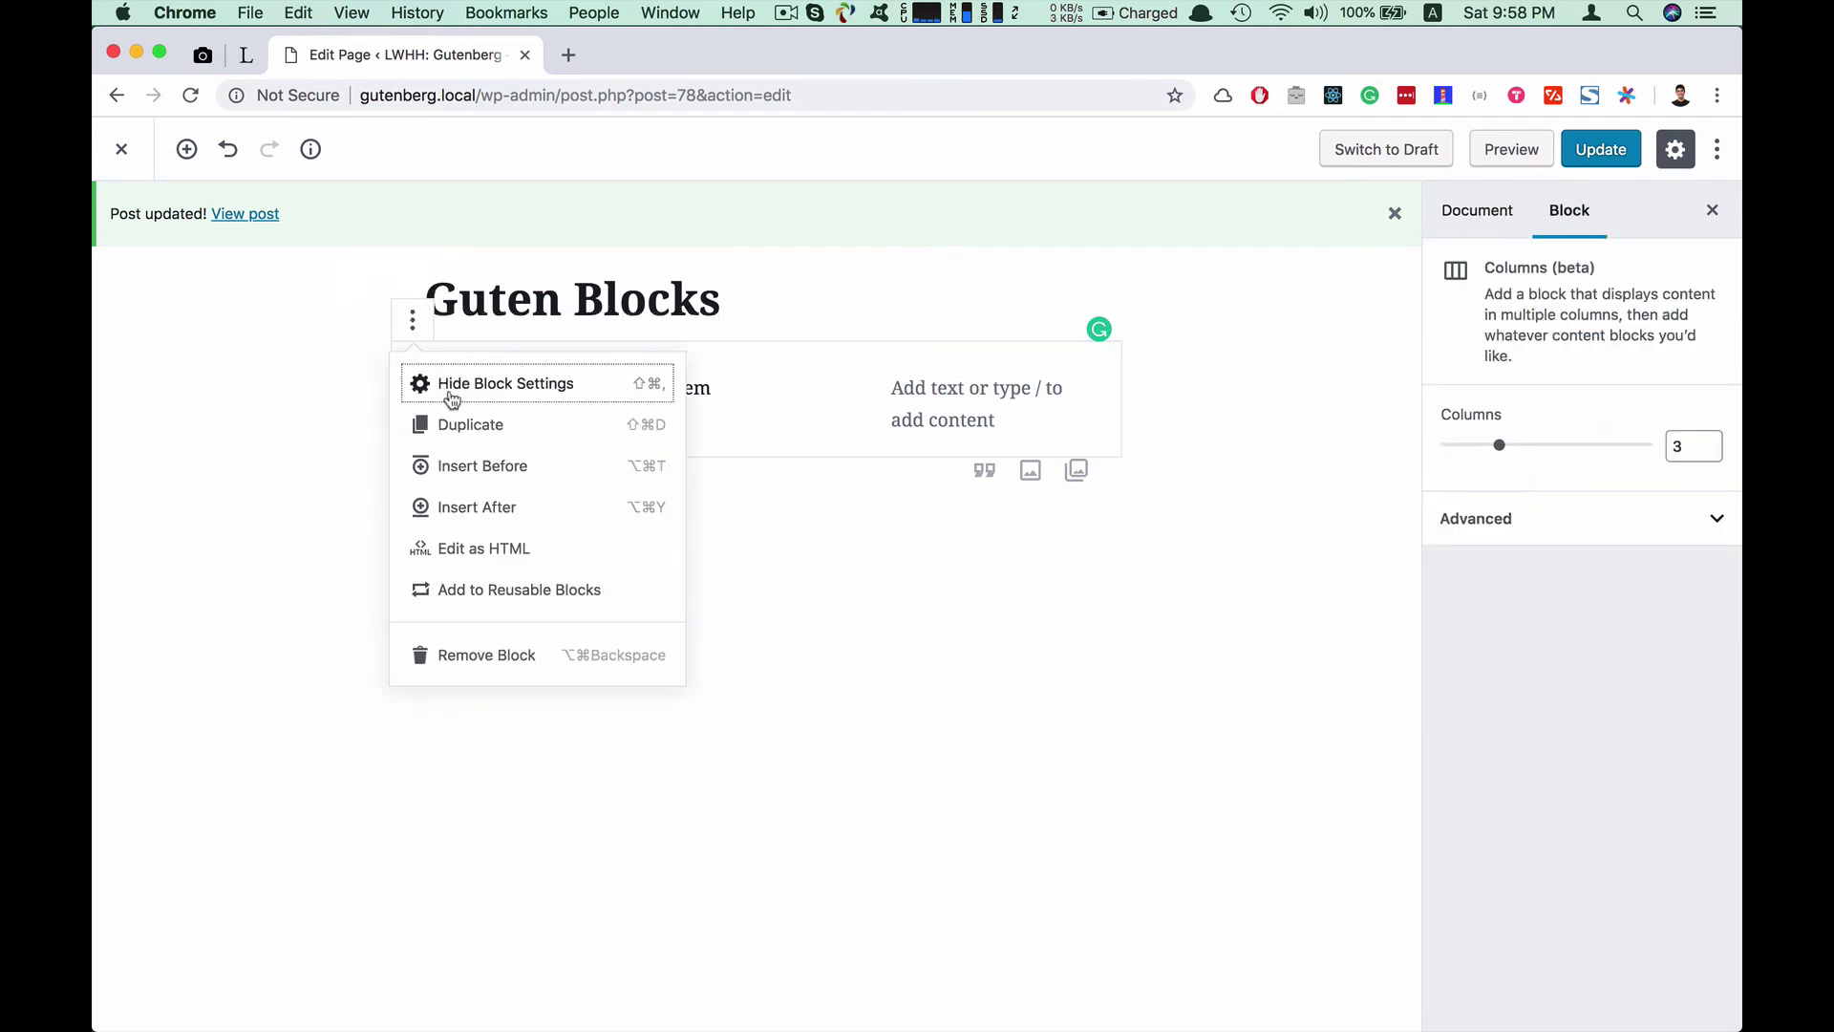
click(507, 651)
Insert a Latest Posts widget block into the empty page body, looking over the layout elements on the way
click(504, 375)
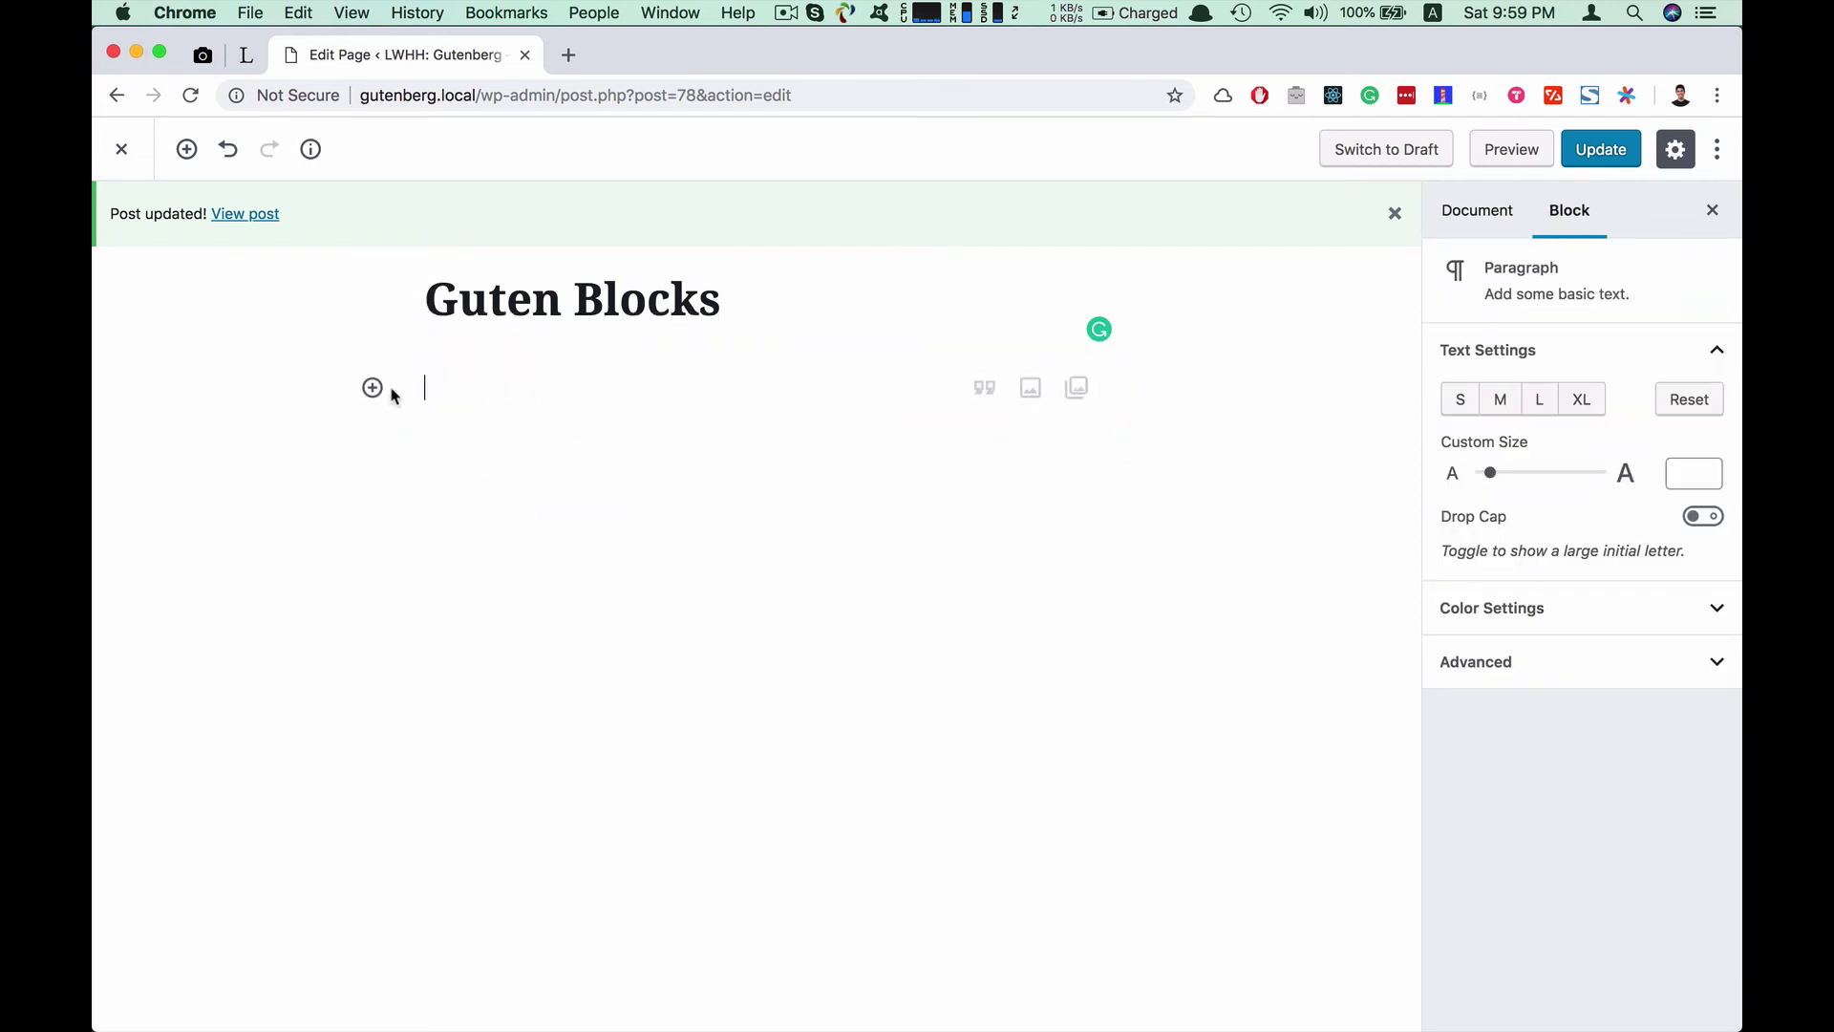
click(373, 387)
click(745, 533)
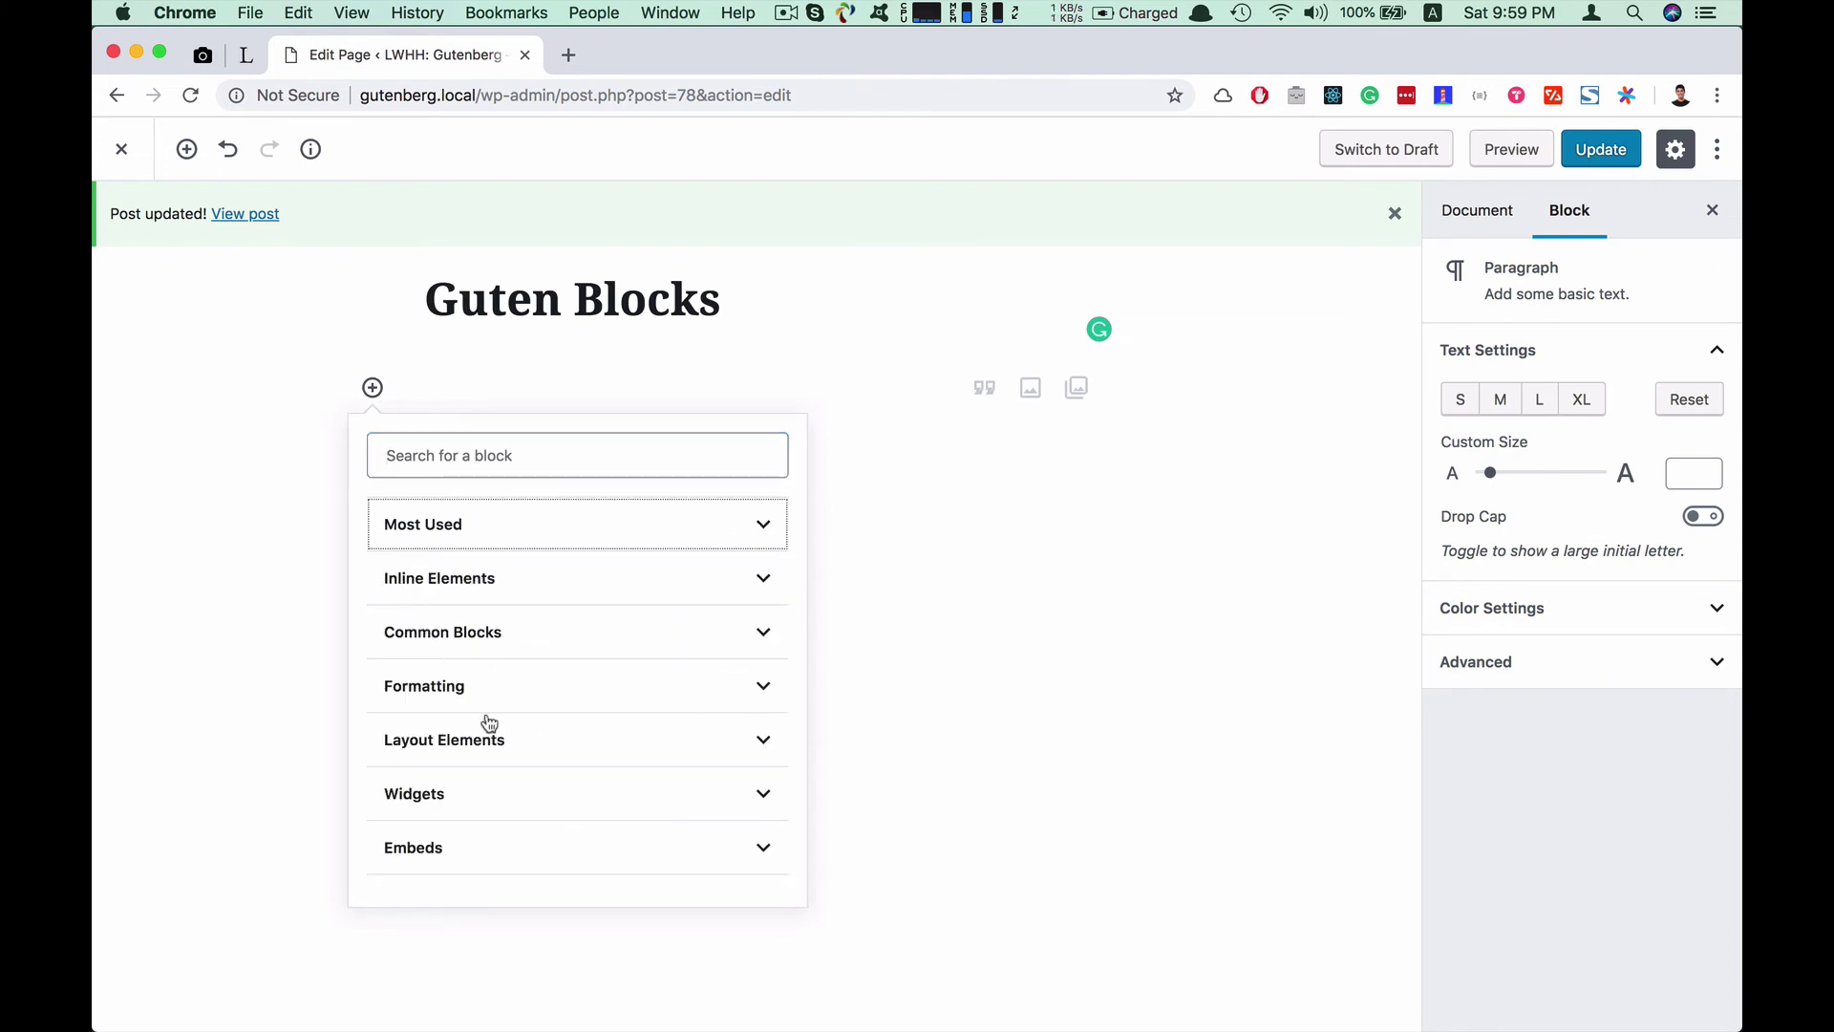
click(764, 752)
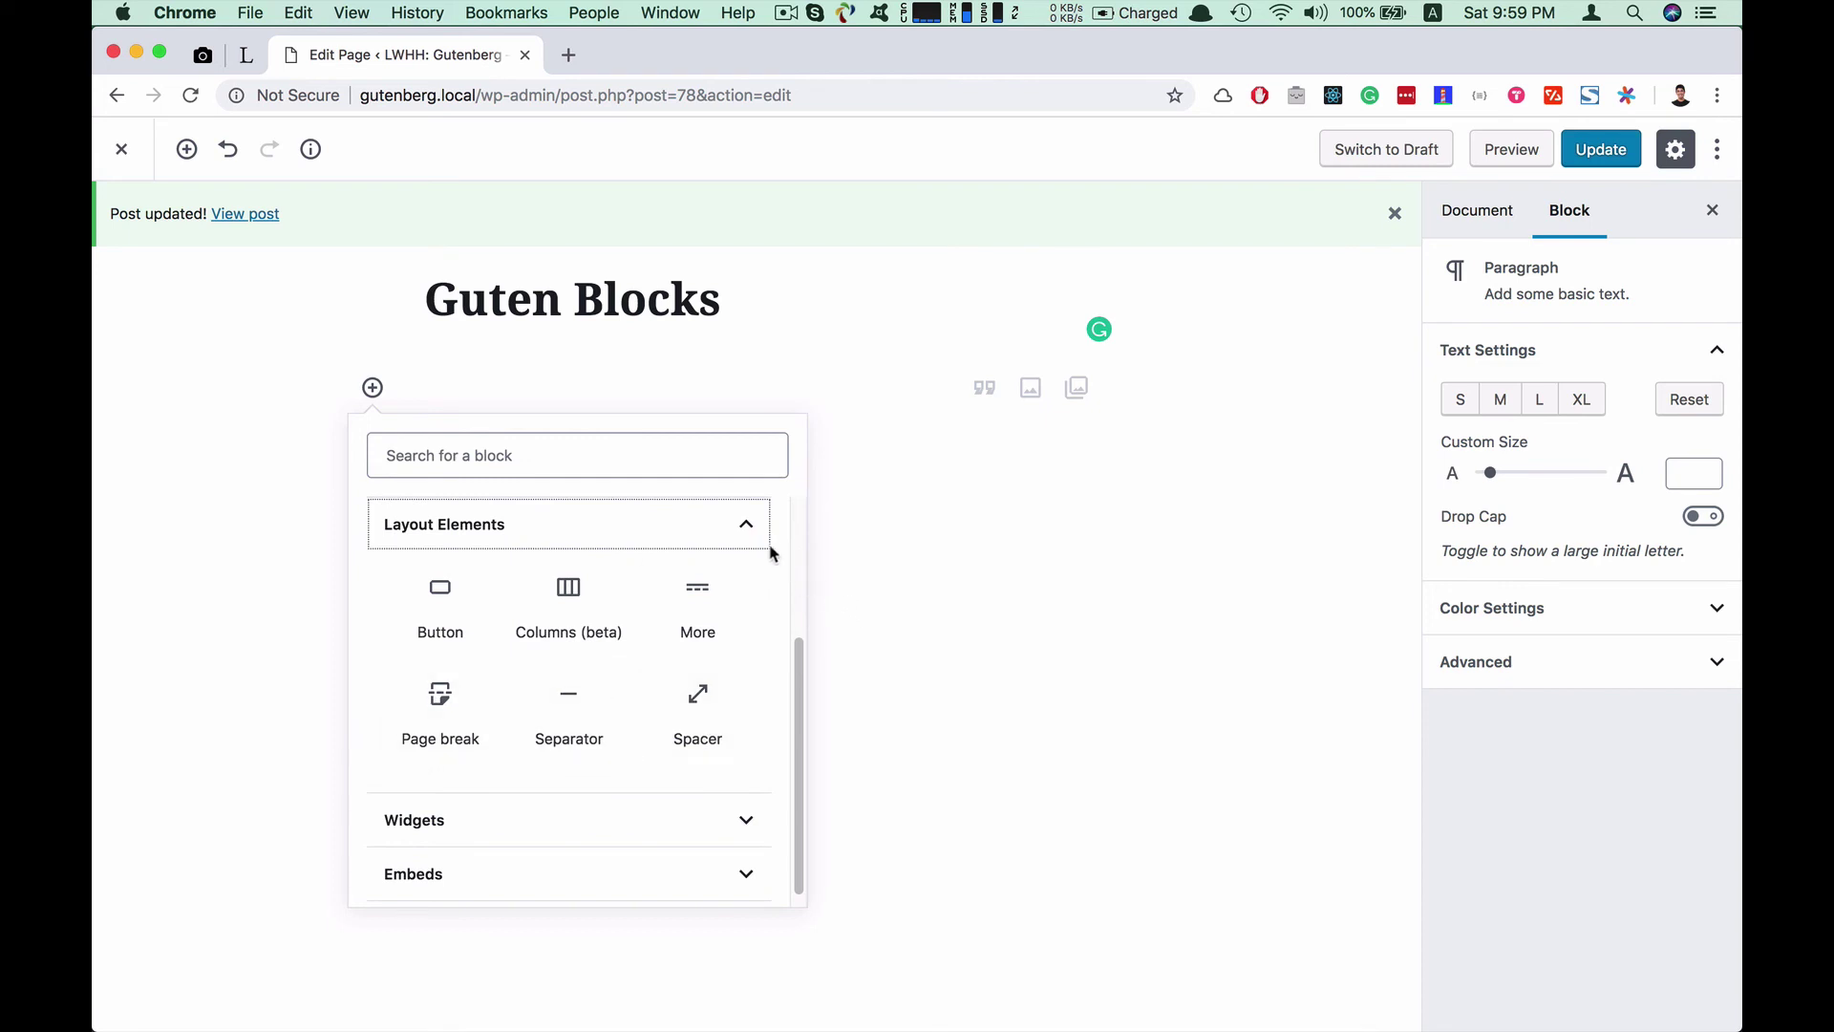
click(747, 524)
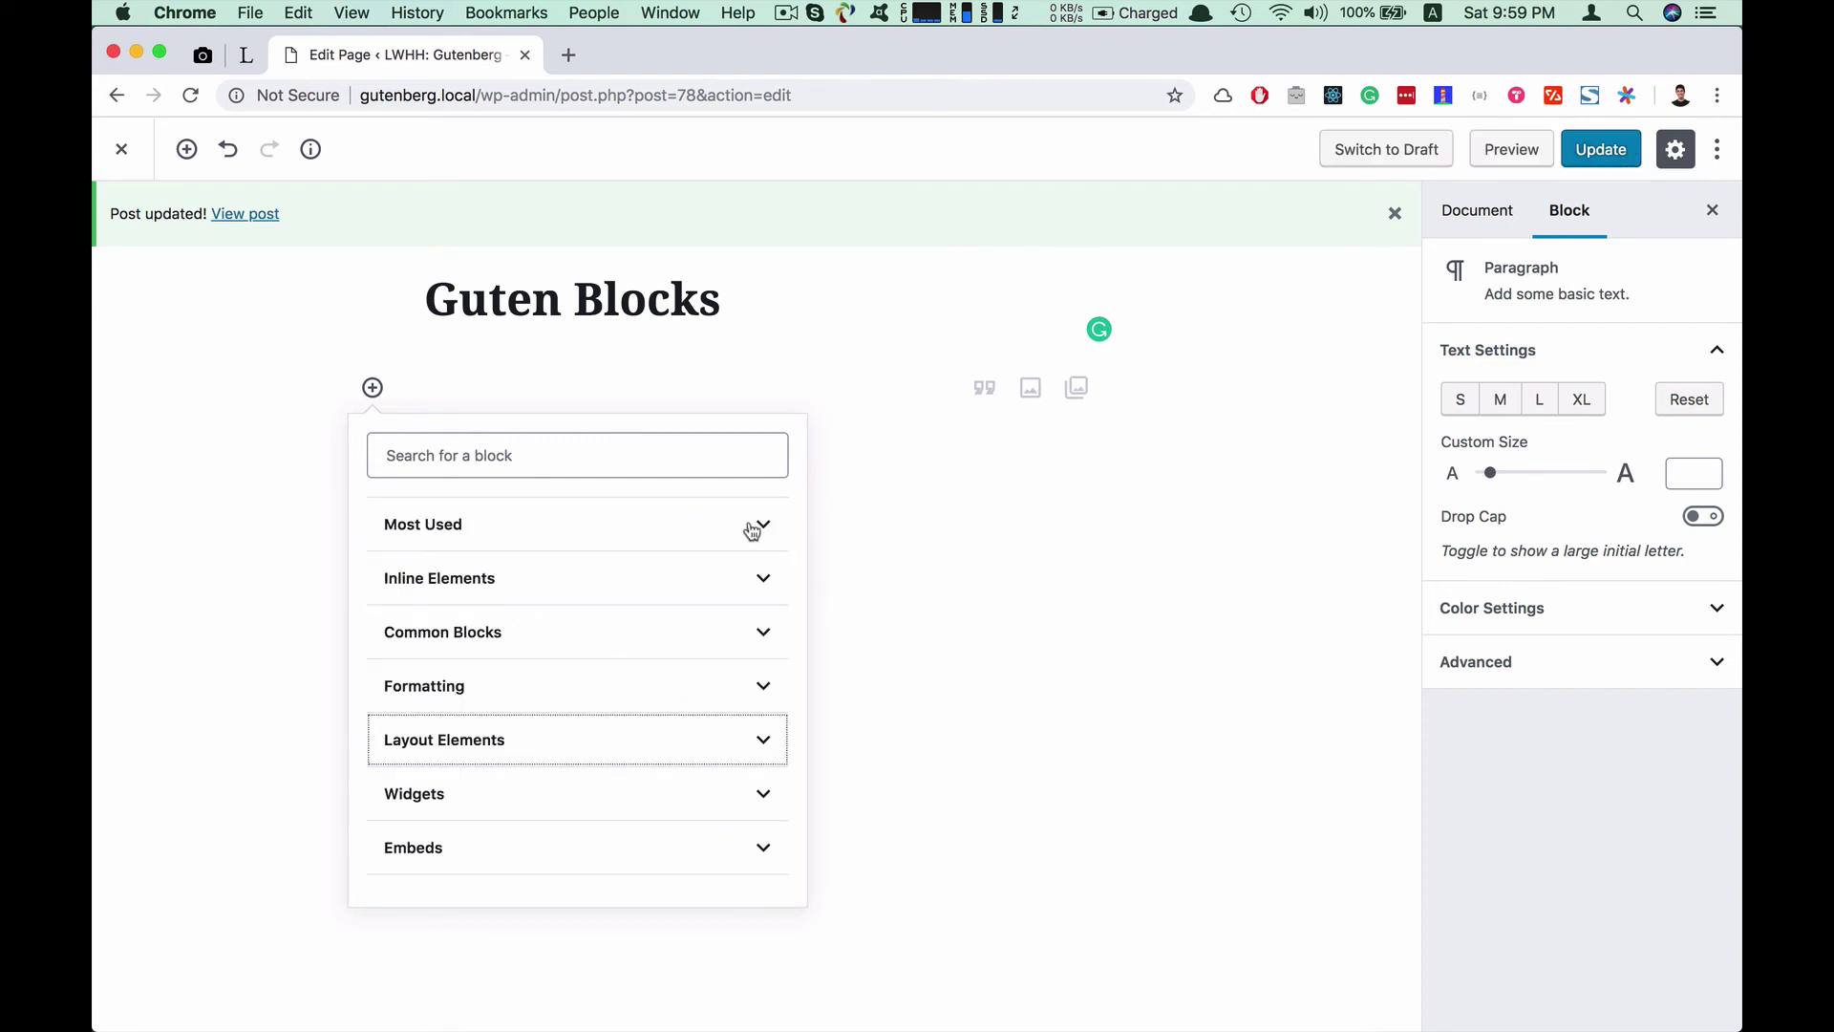
click(760, 795)
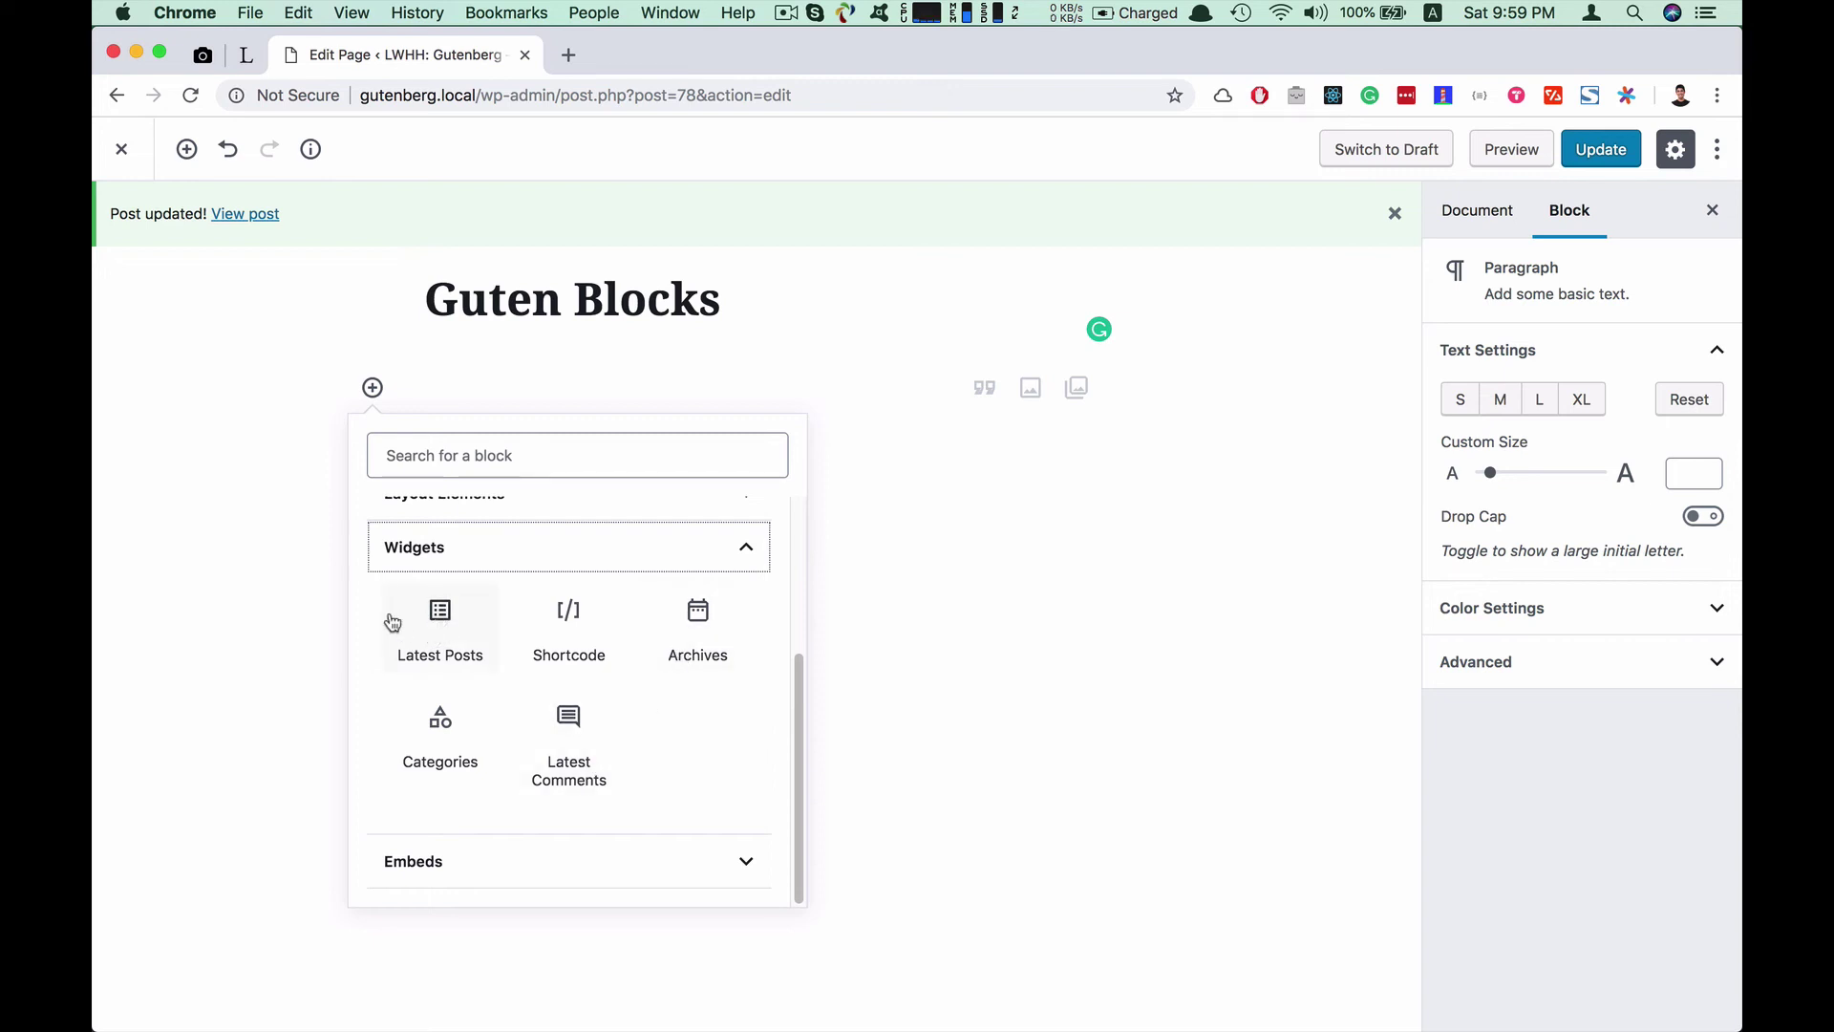
click(437, 653)
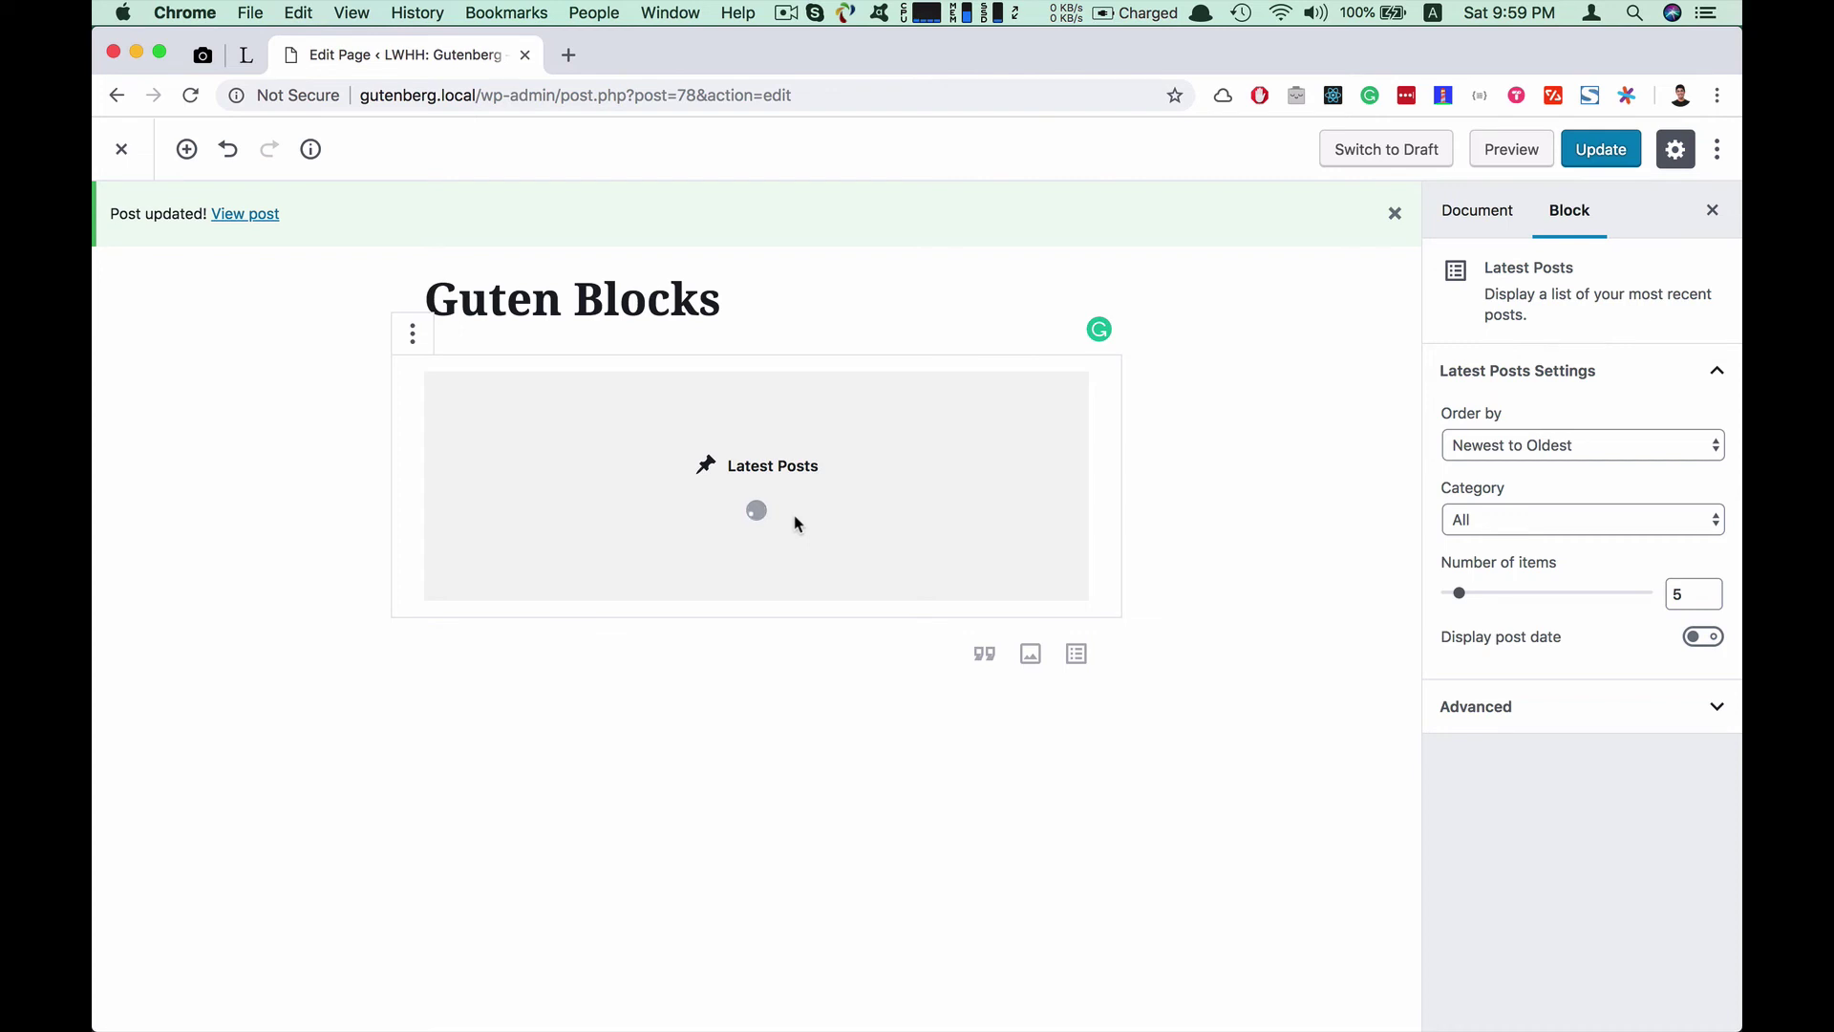
Look over the Latest Posts block's sort order, category and post date display options
click(509, 674)
click(626, 479)
click(1254, 527)
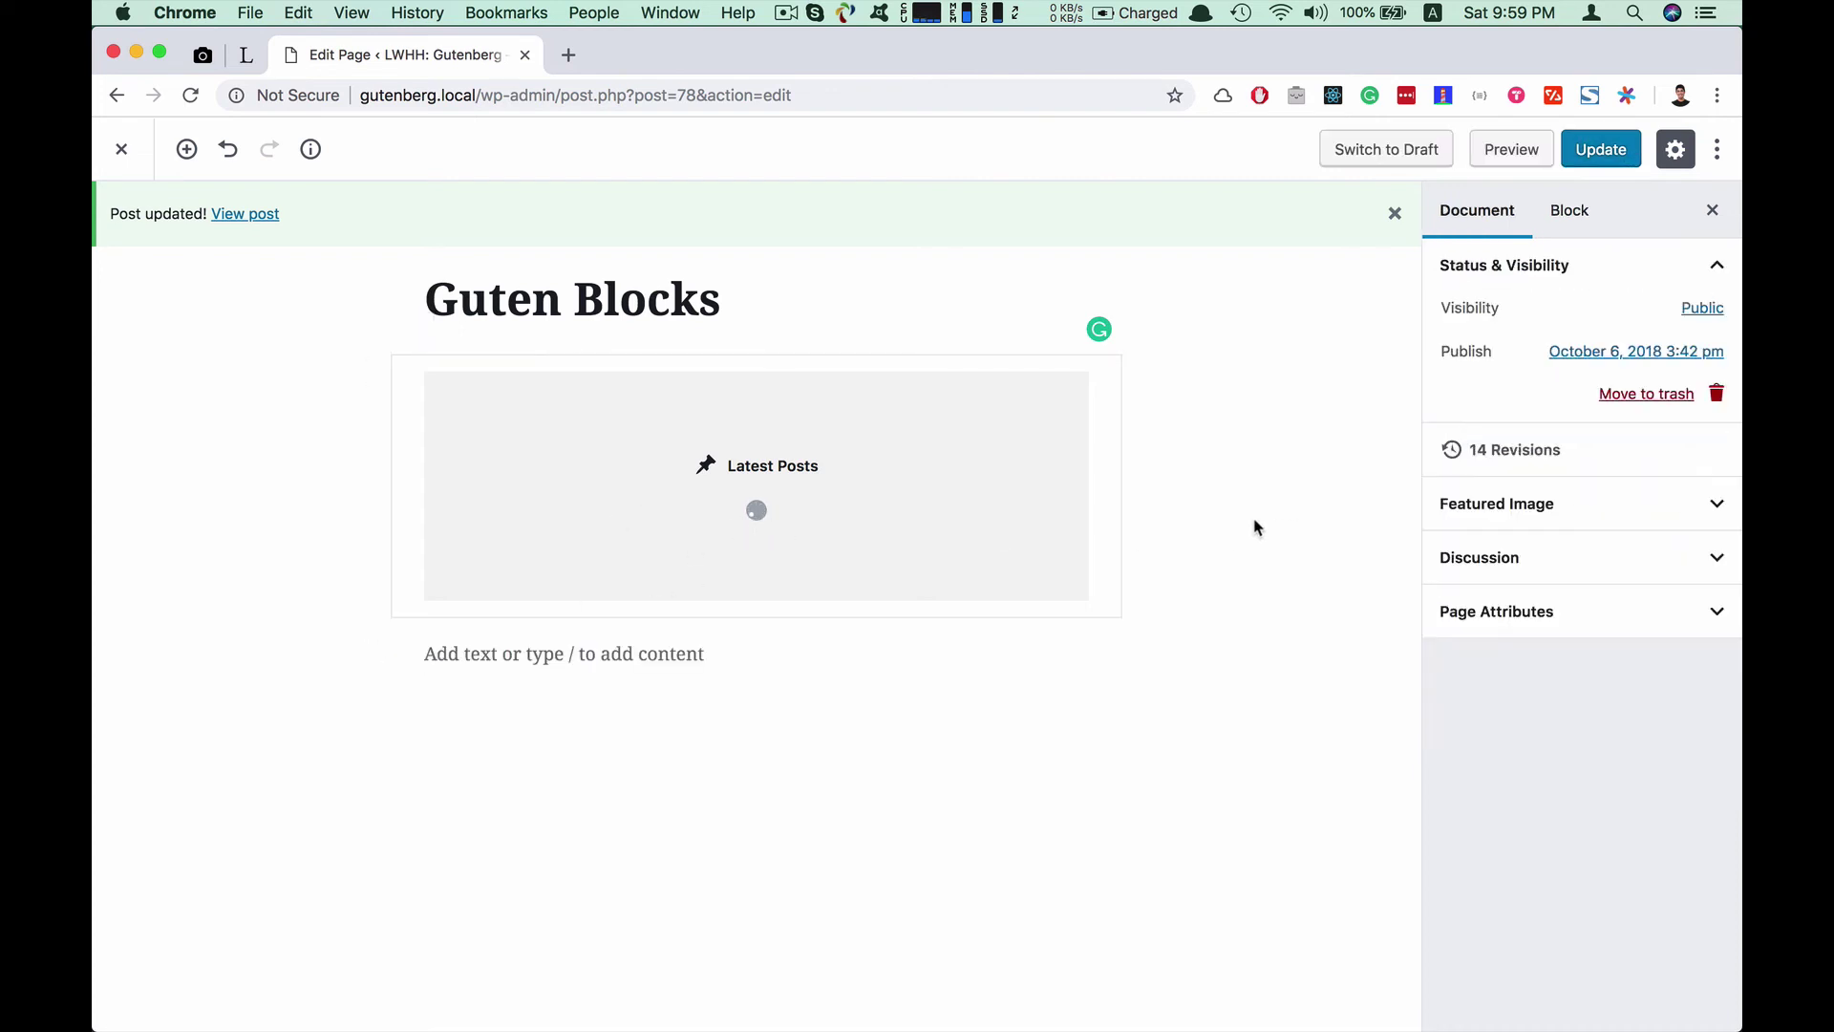
click(938, 476)
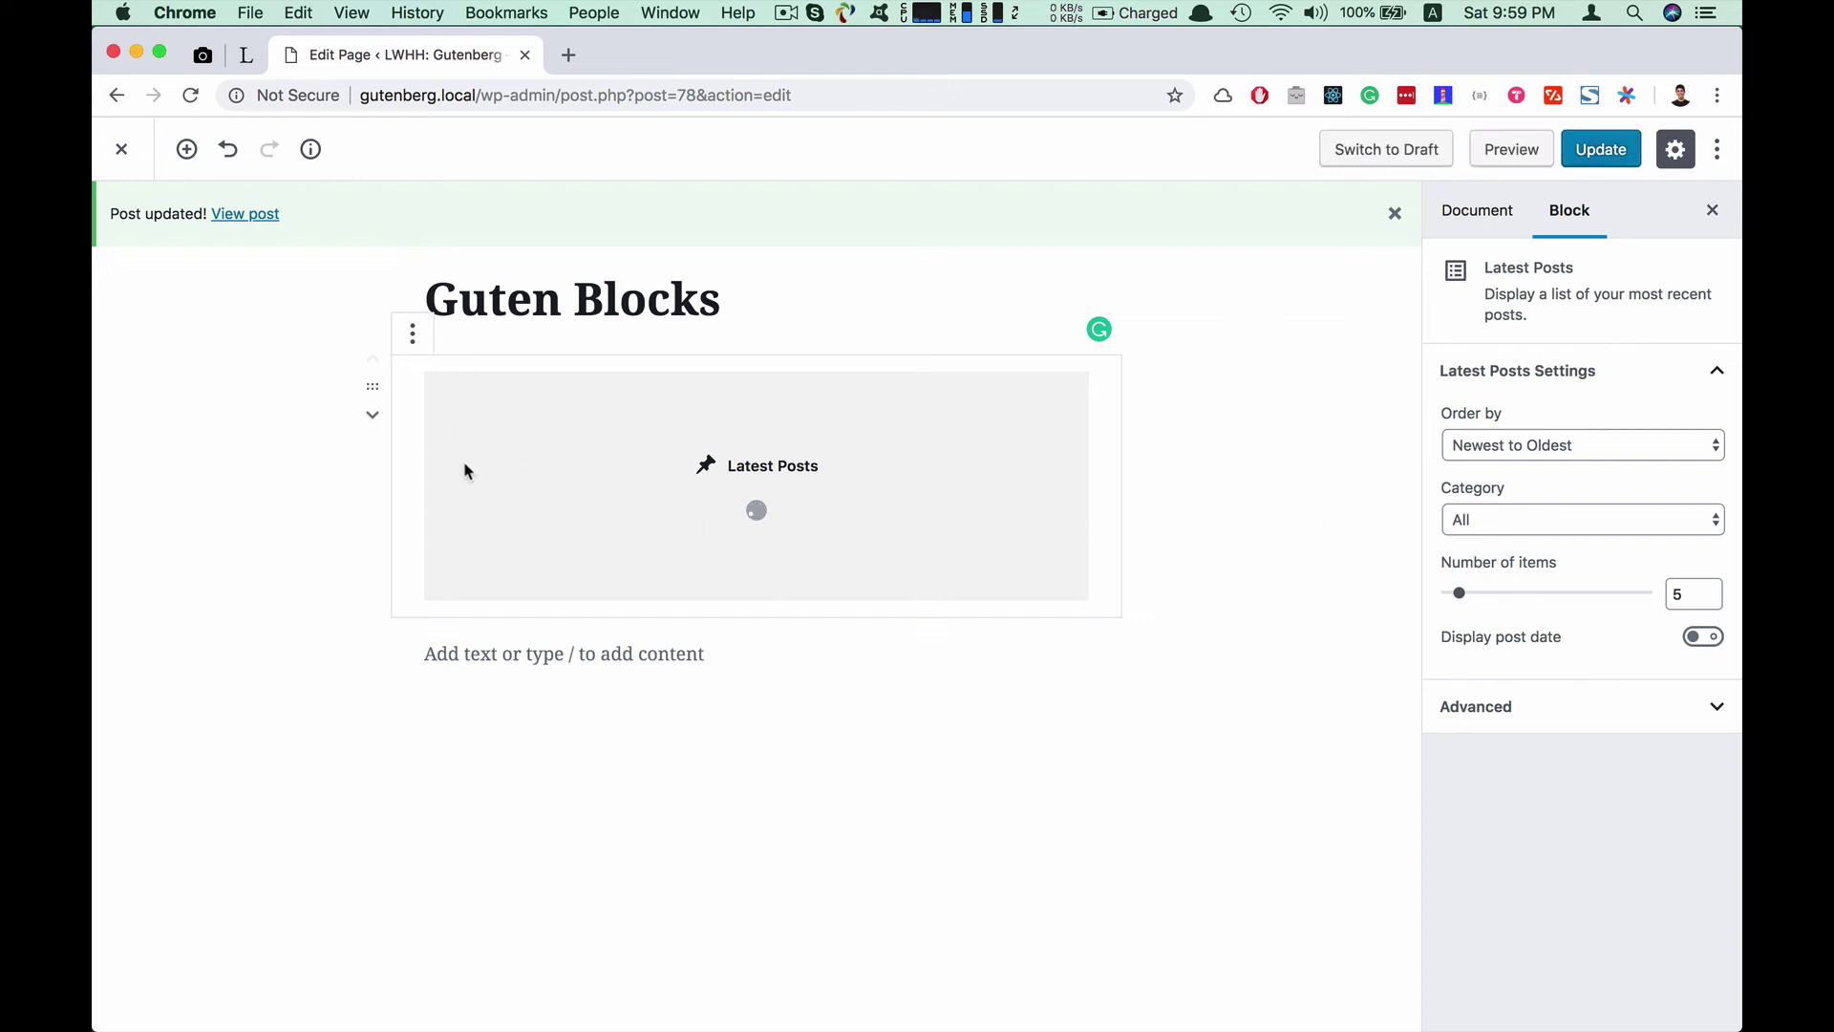
click(707, 481)
click(1542, 456)
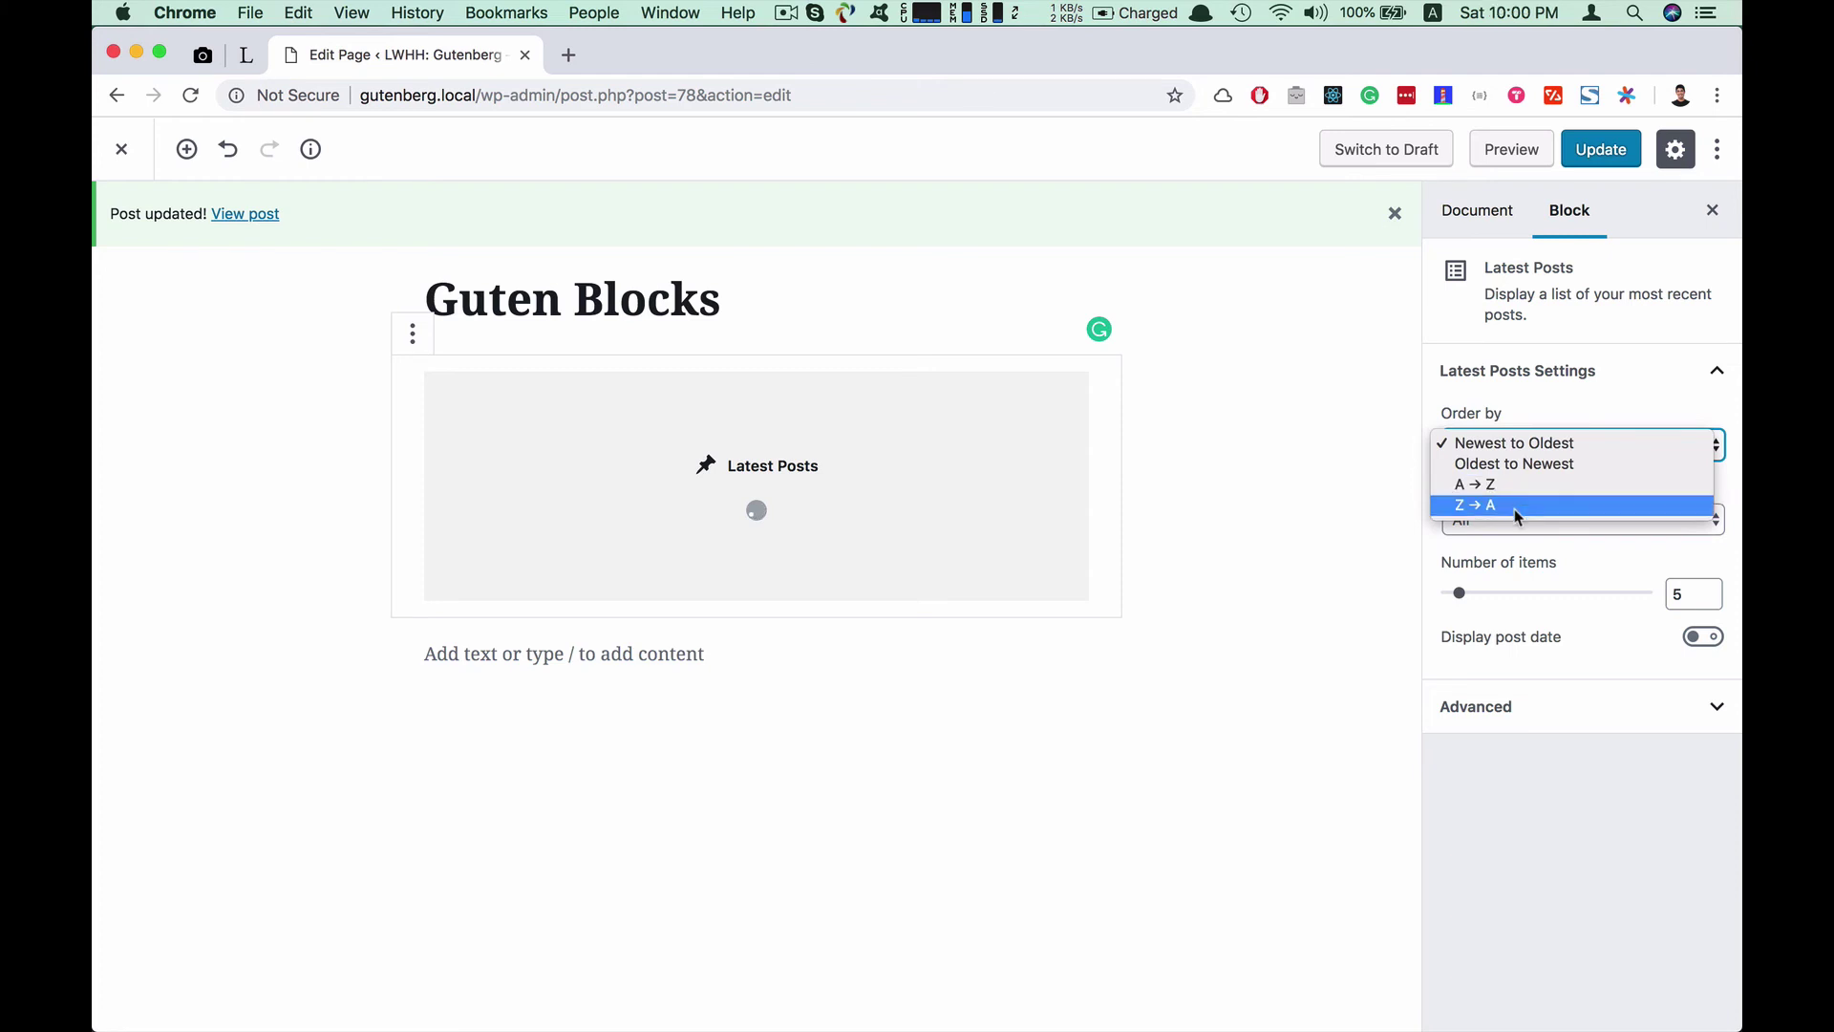
click(1568, 451)
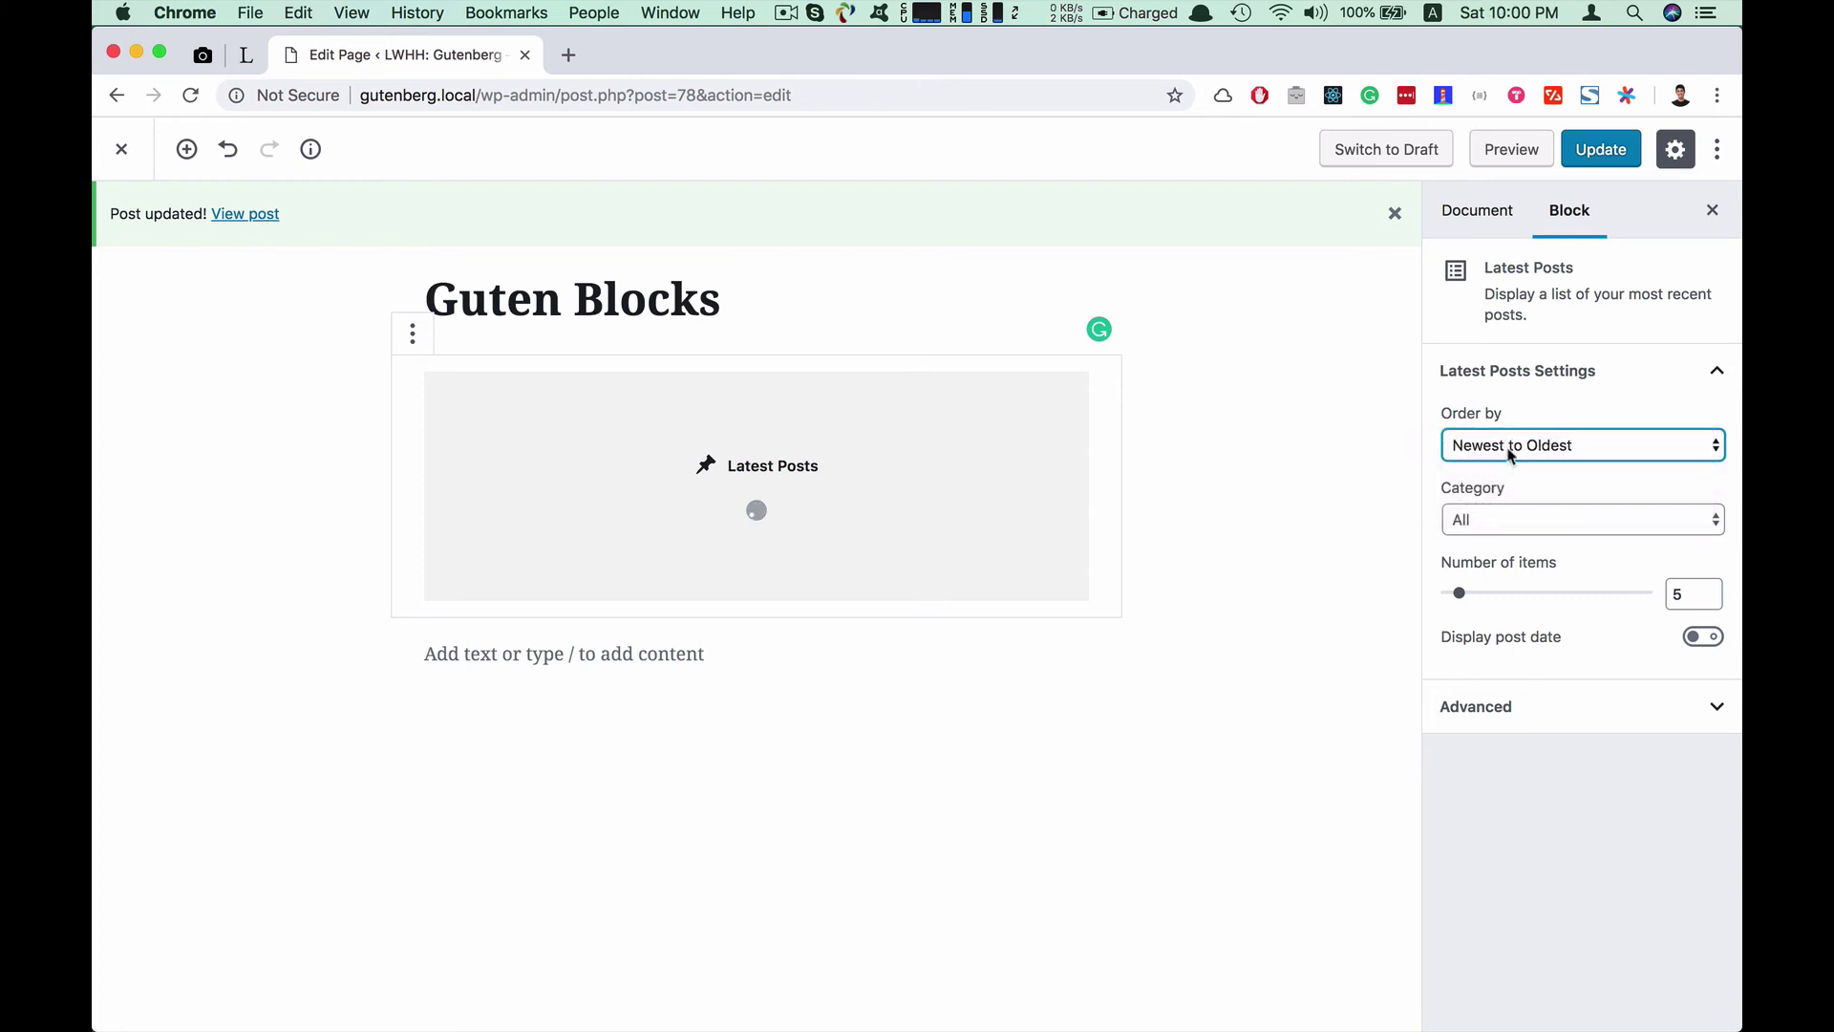
click(1494, 519)
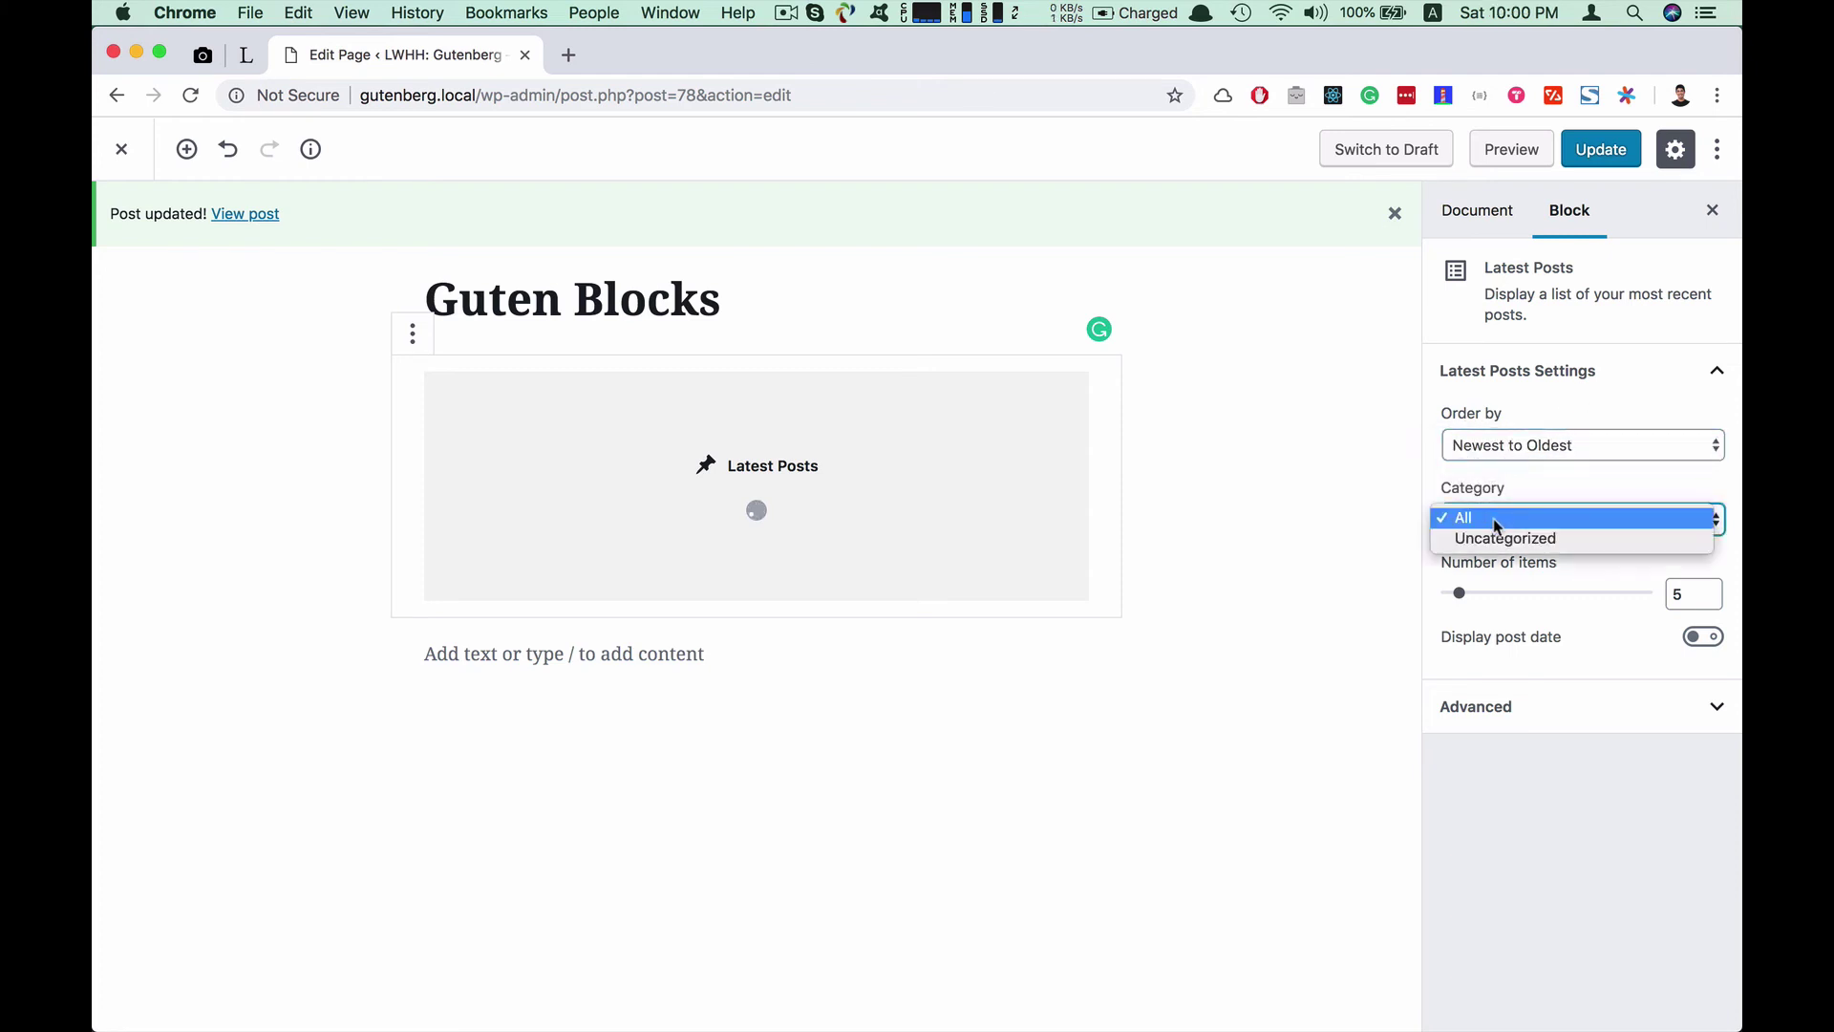
click(1578, 486)
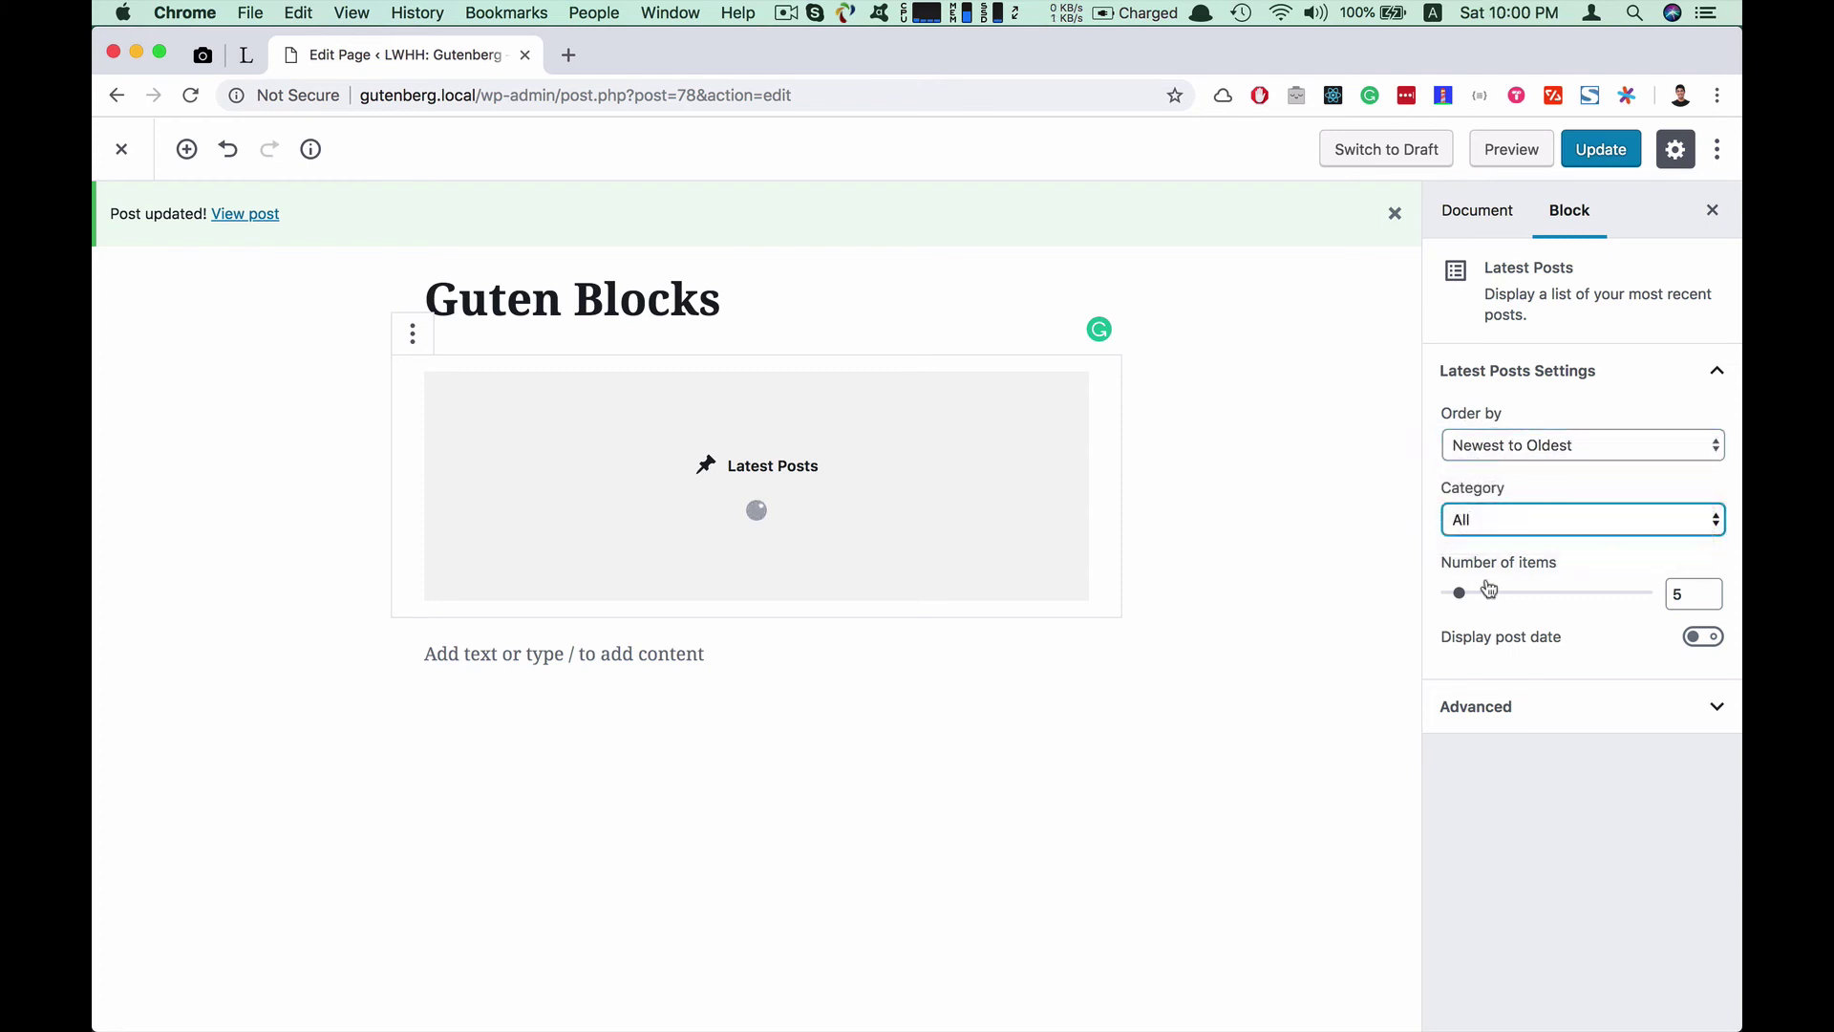
click(1702, 638)
click(1692, 641)
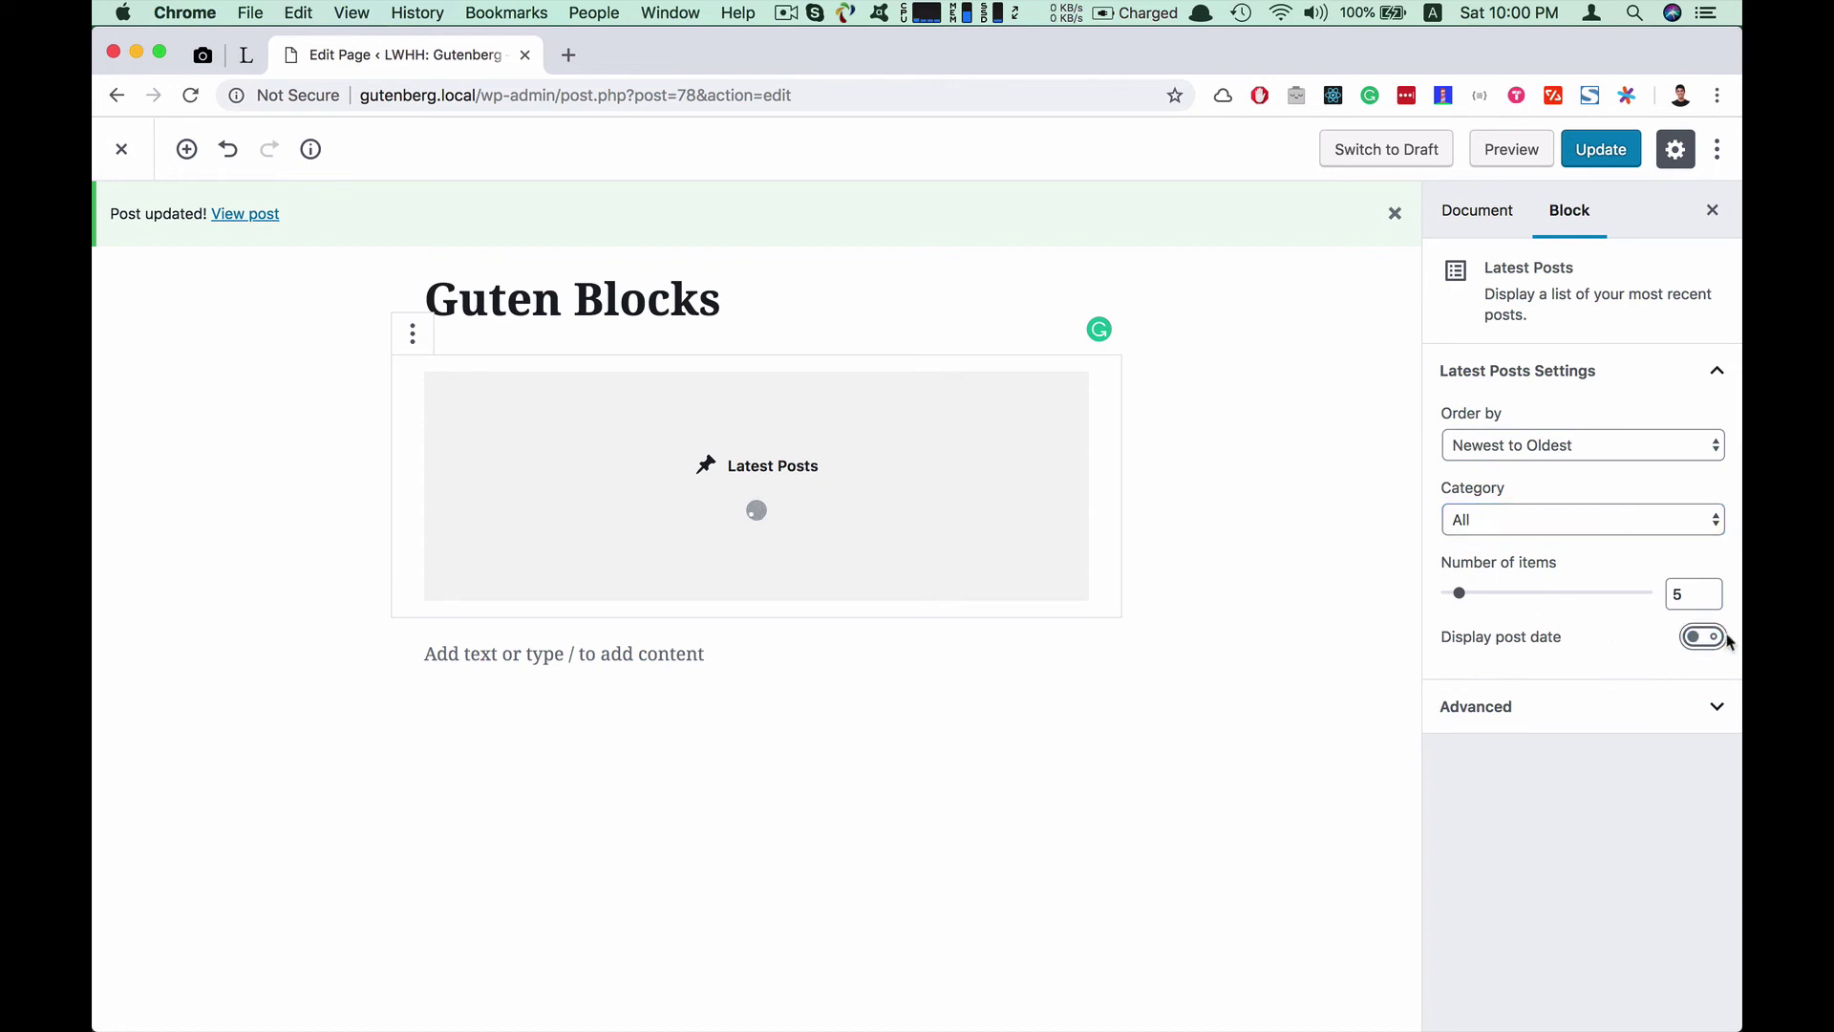
Remove the Latest Posts block from the page
click(421, 343)
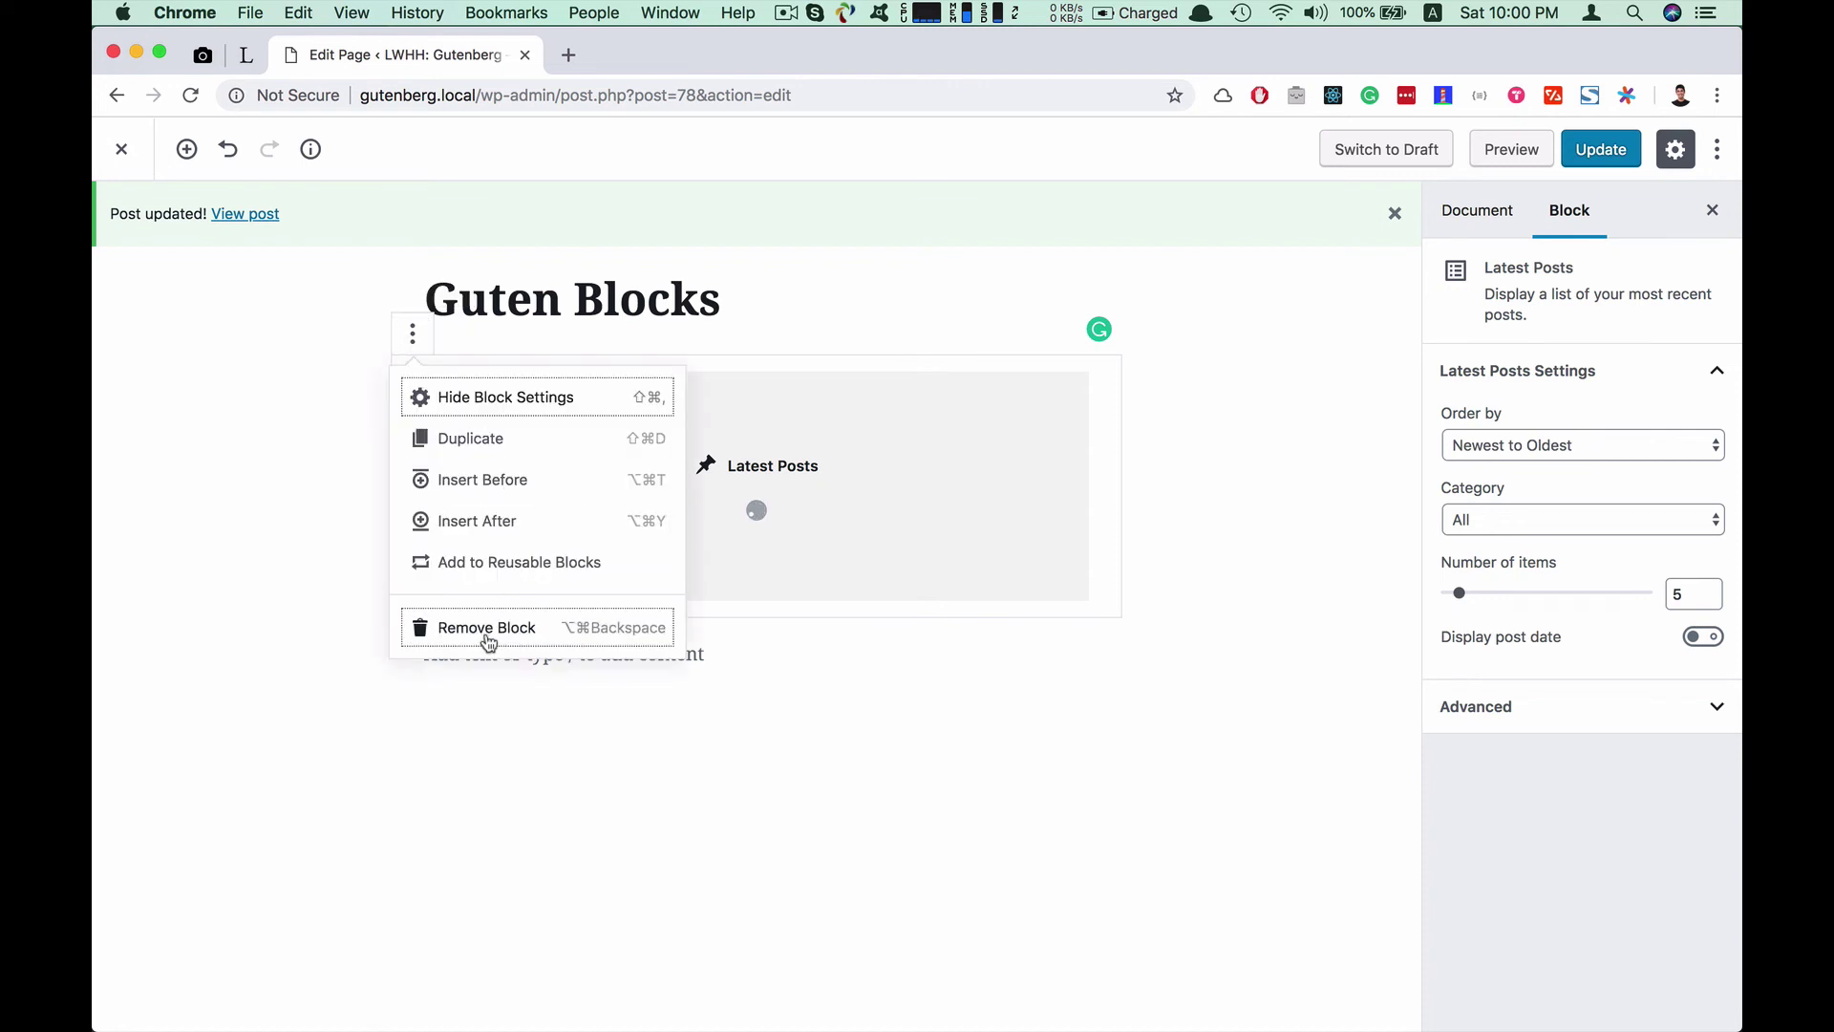
click(906, 522)
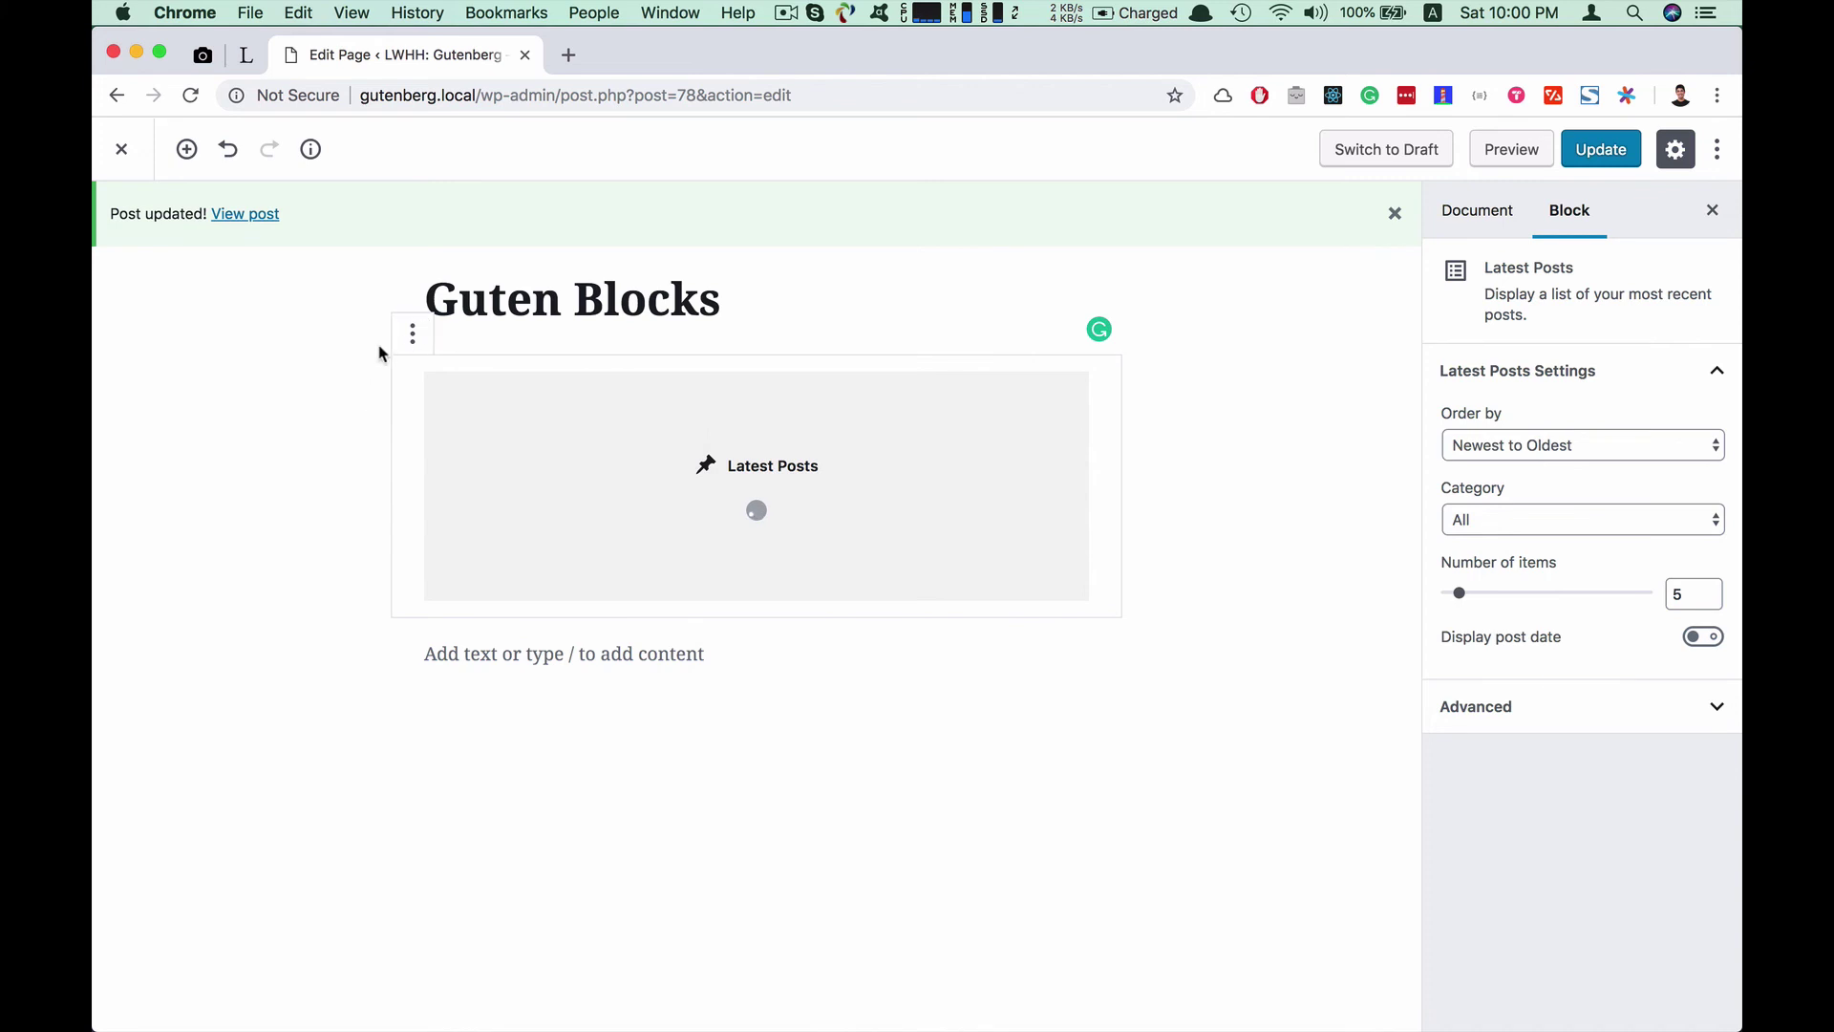
click(413, 333)
click(491, 625)
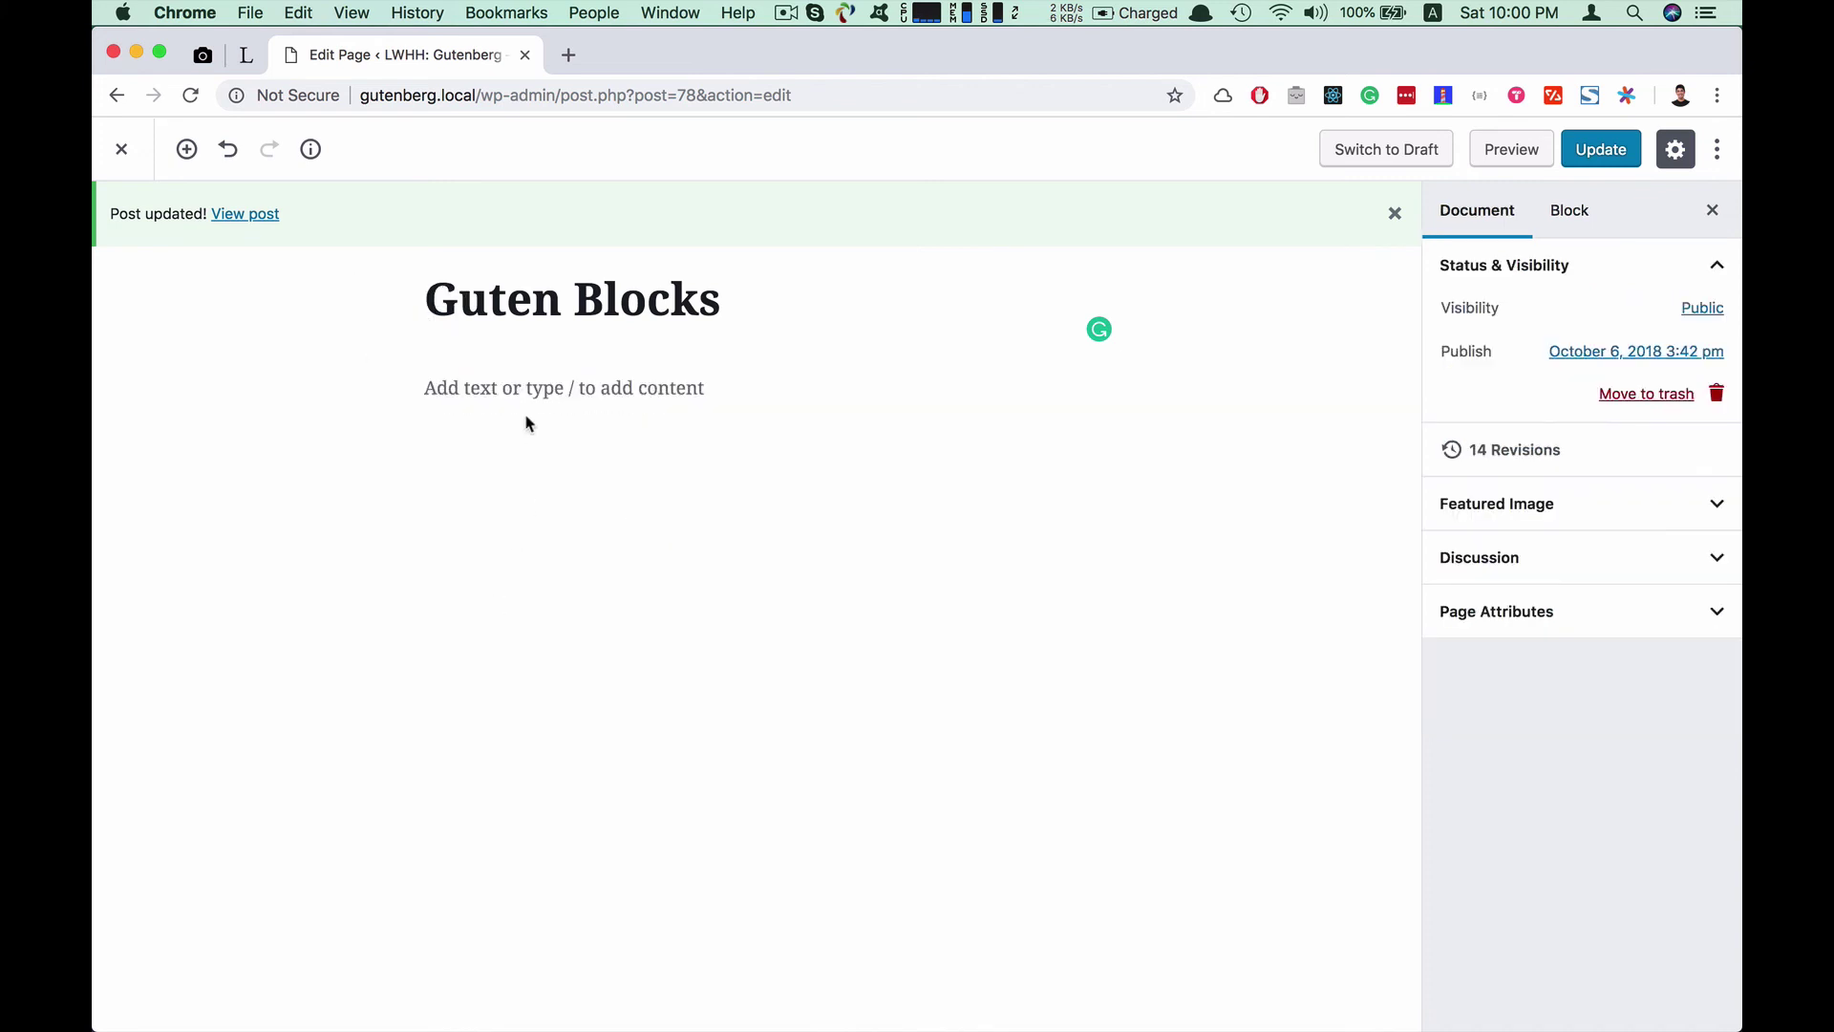
Insert a Shortcode widget block into the empty page body
click(517, 384)
click(372, 390)
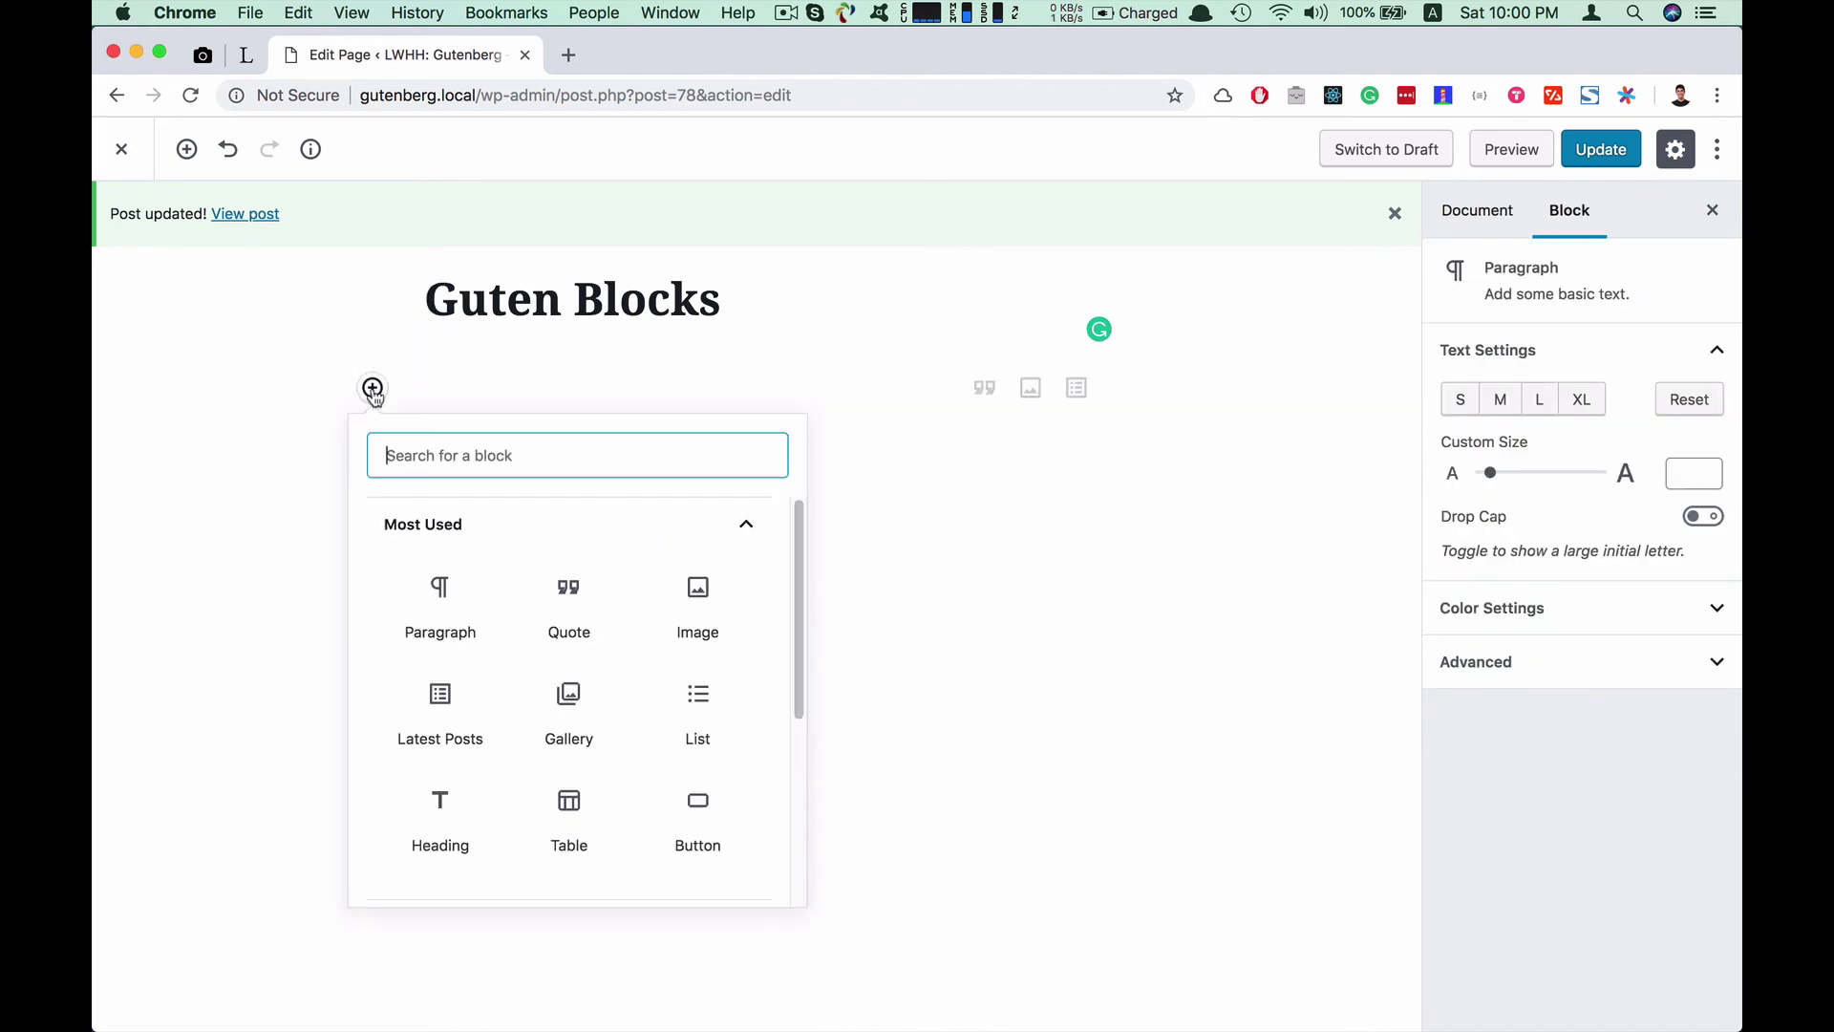
click(760, 528)
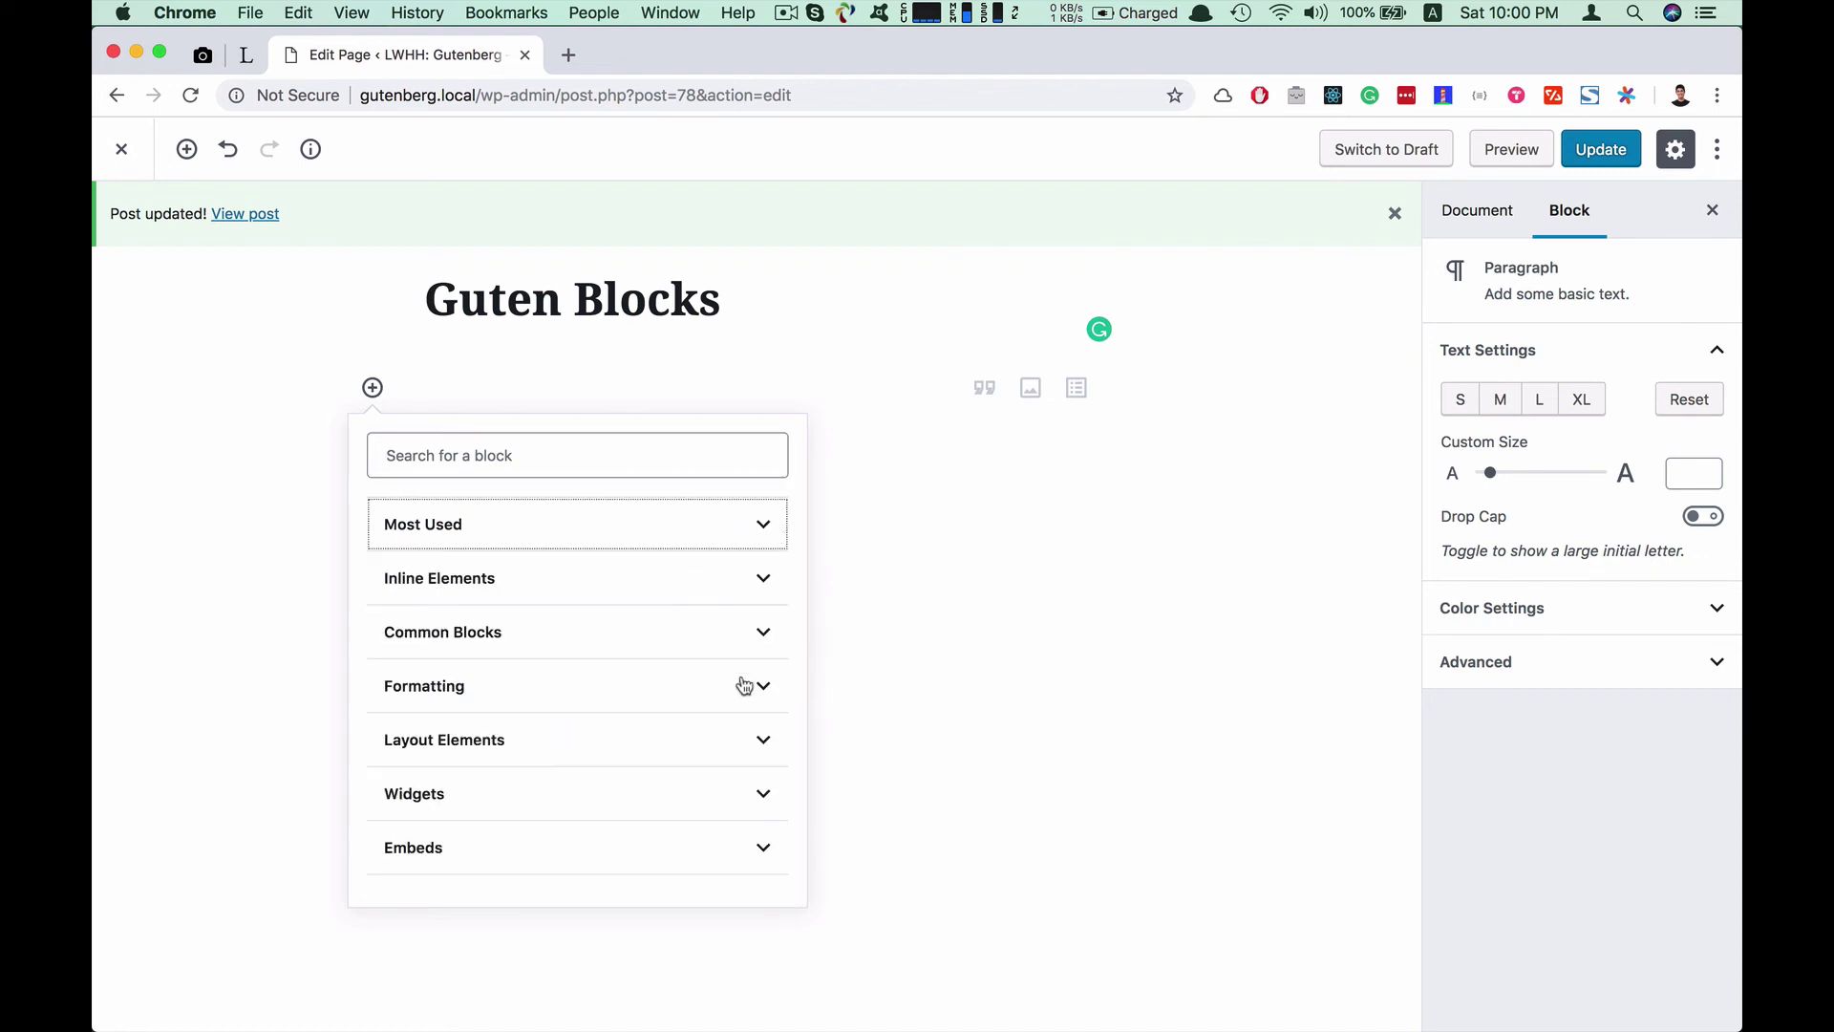
click(764, 741)
click(754, 552)
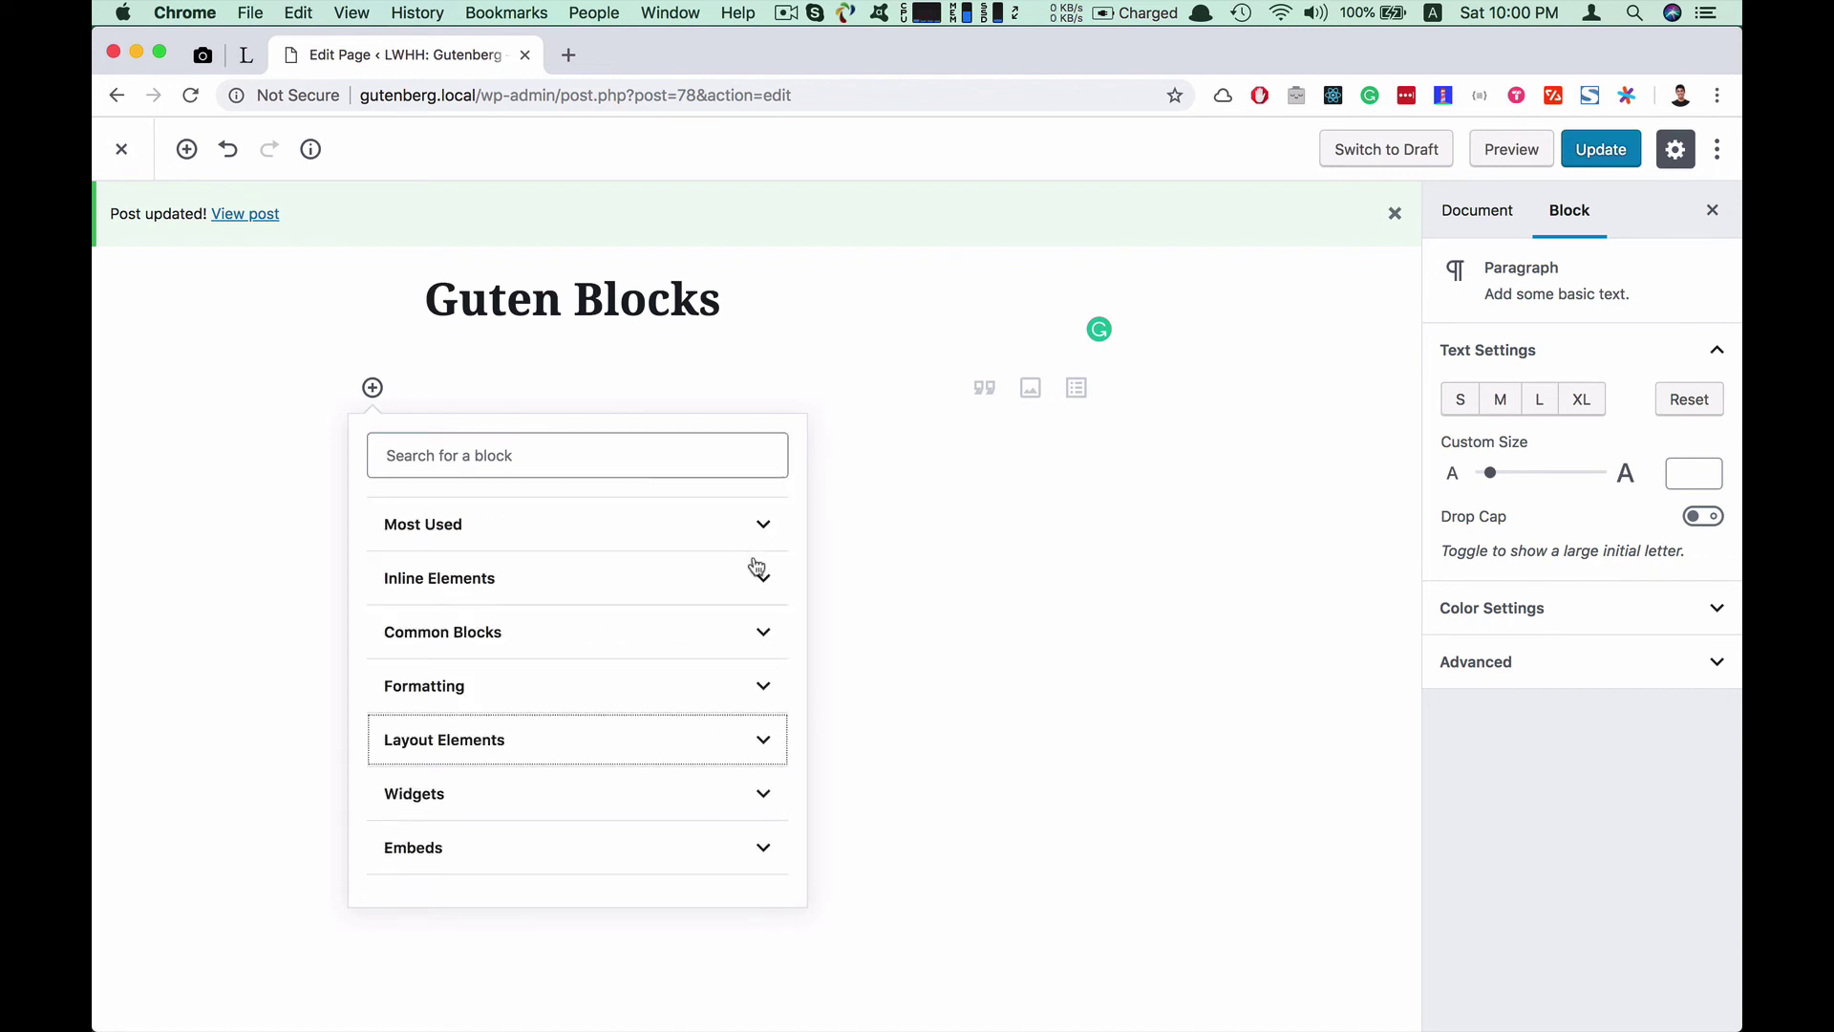
click(759, 807)
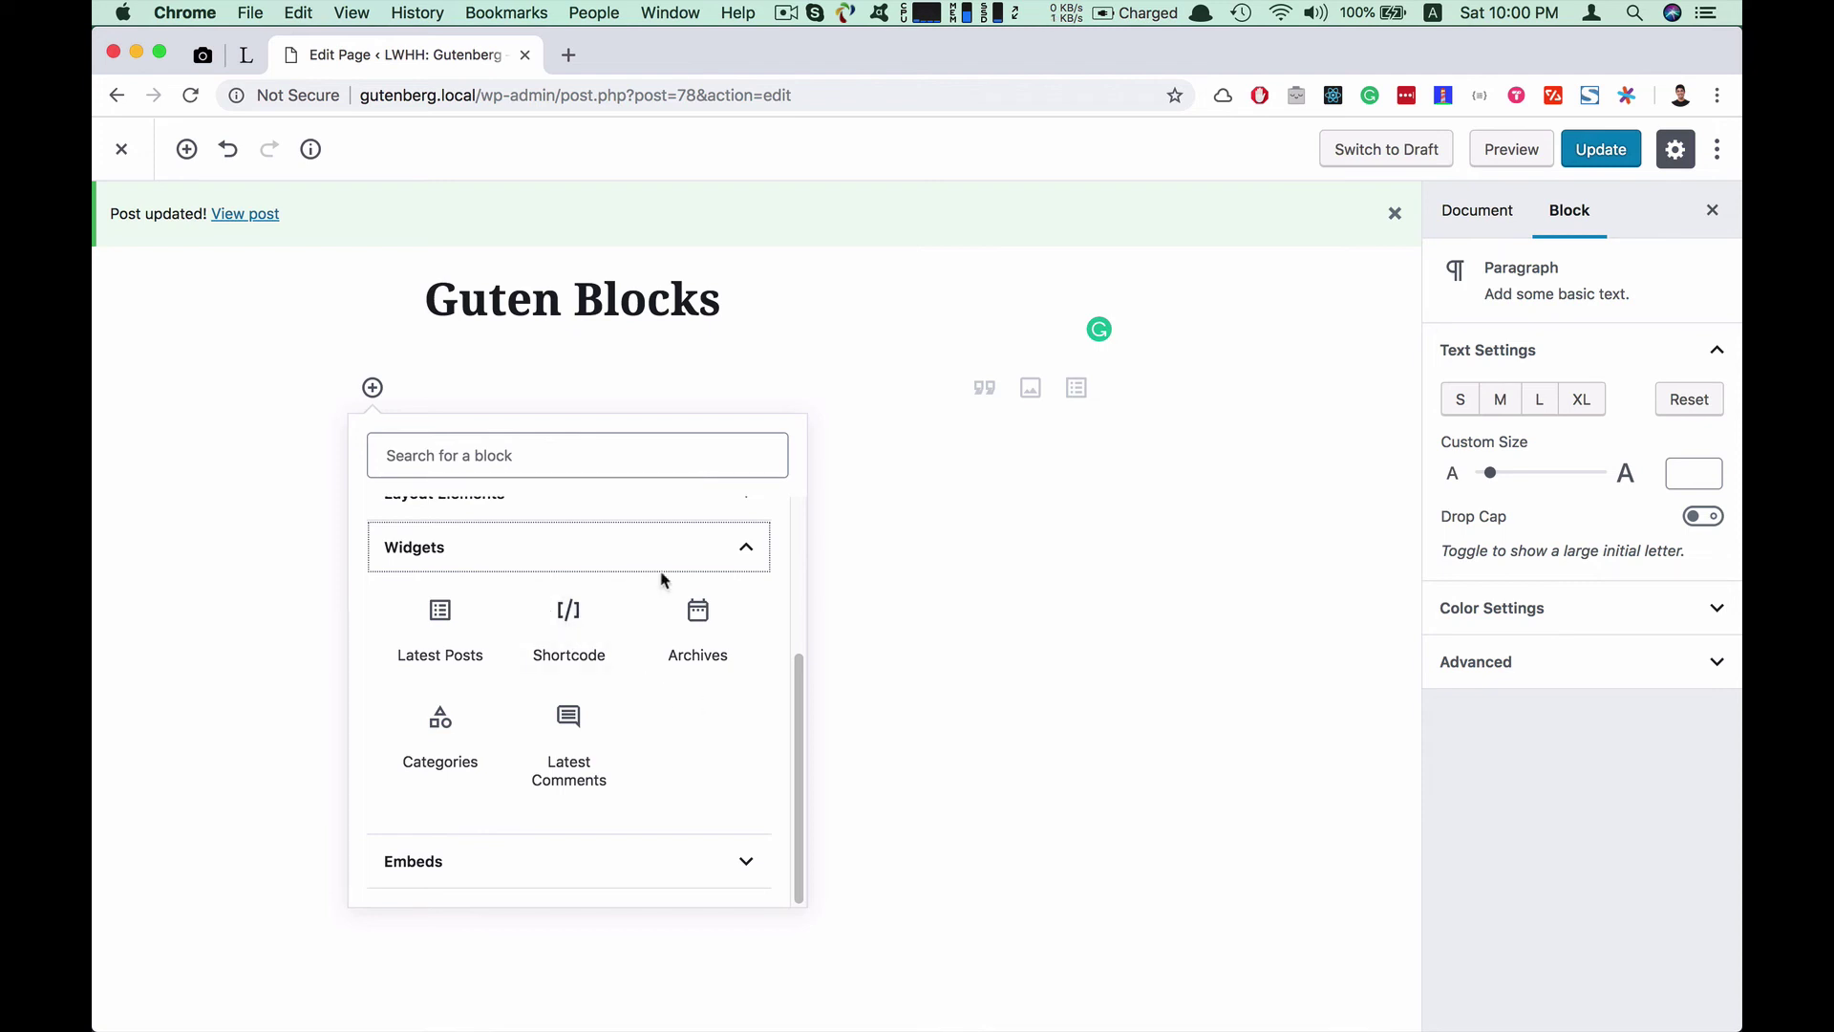
click(574, 644)
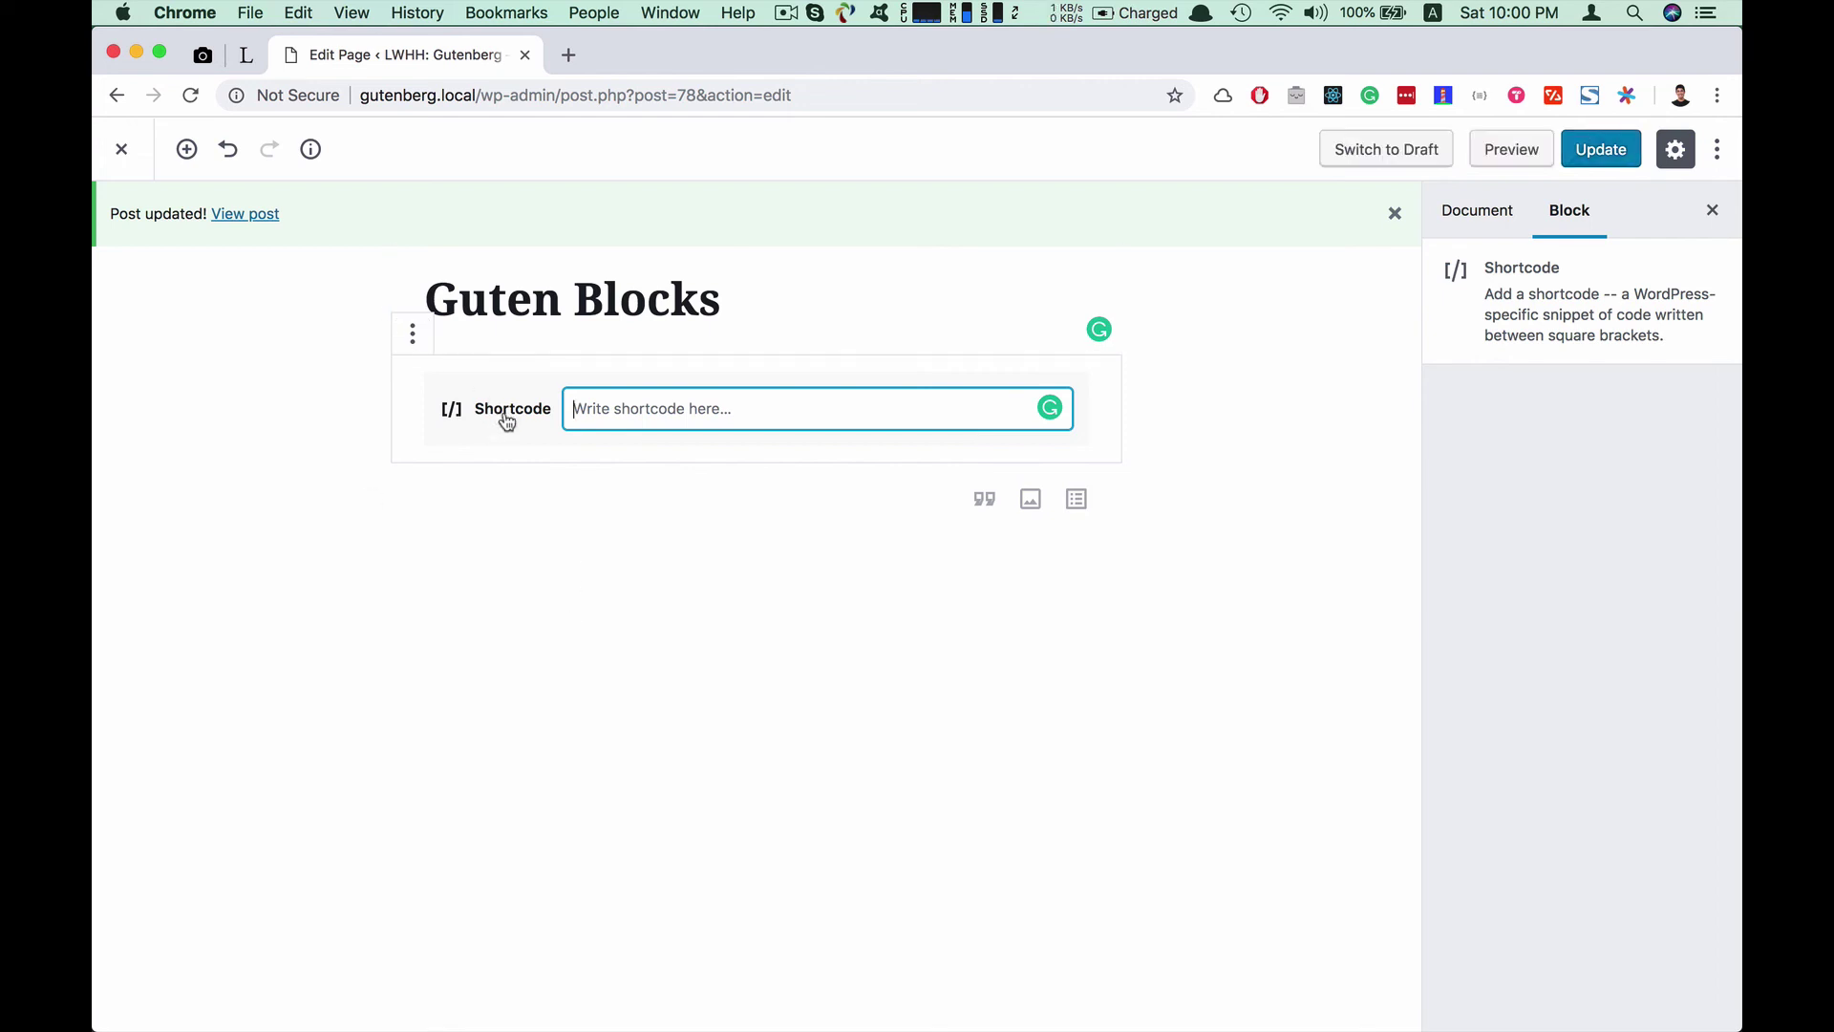
Enter the shortcode [gallery ids=""] in the Shortcode block
click(596, 479)
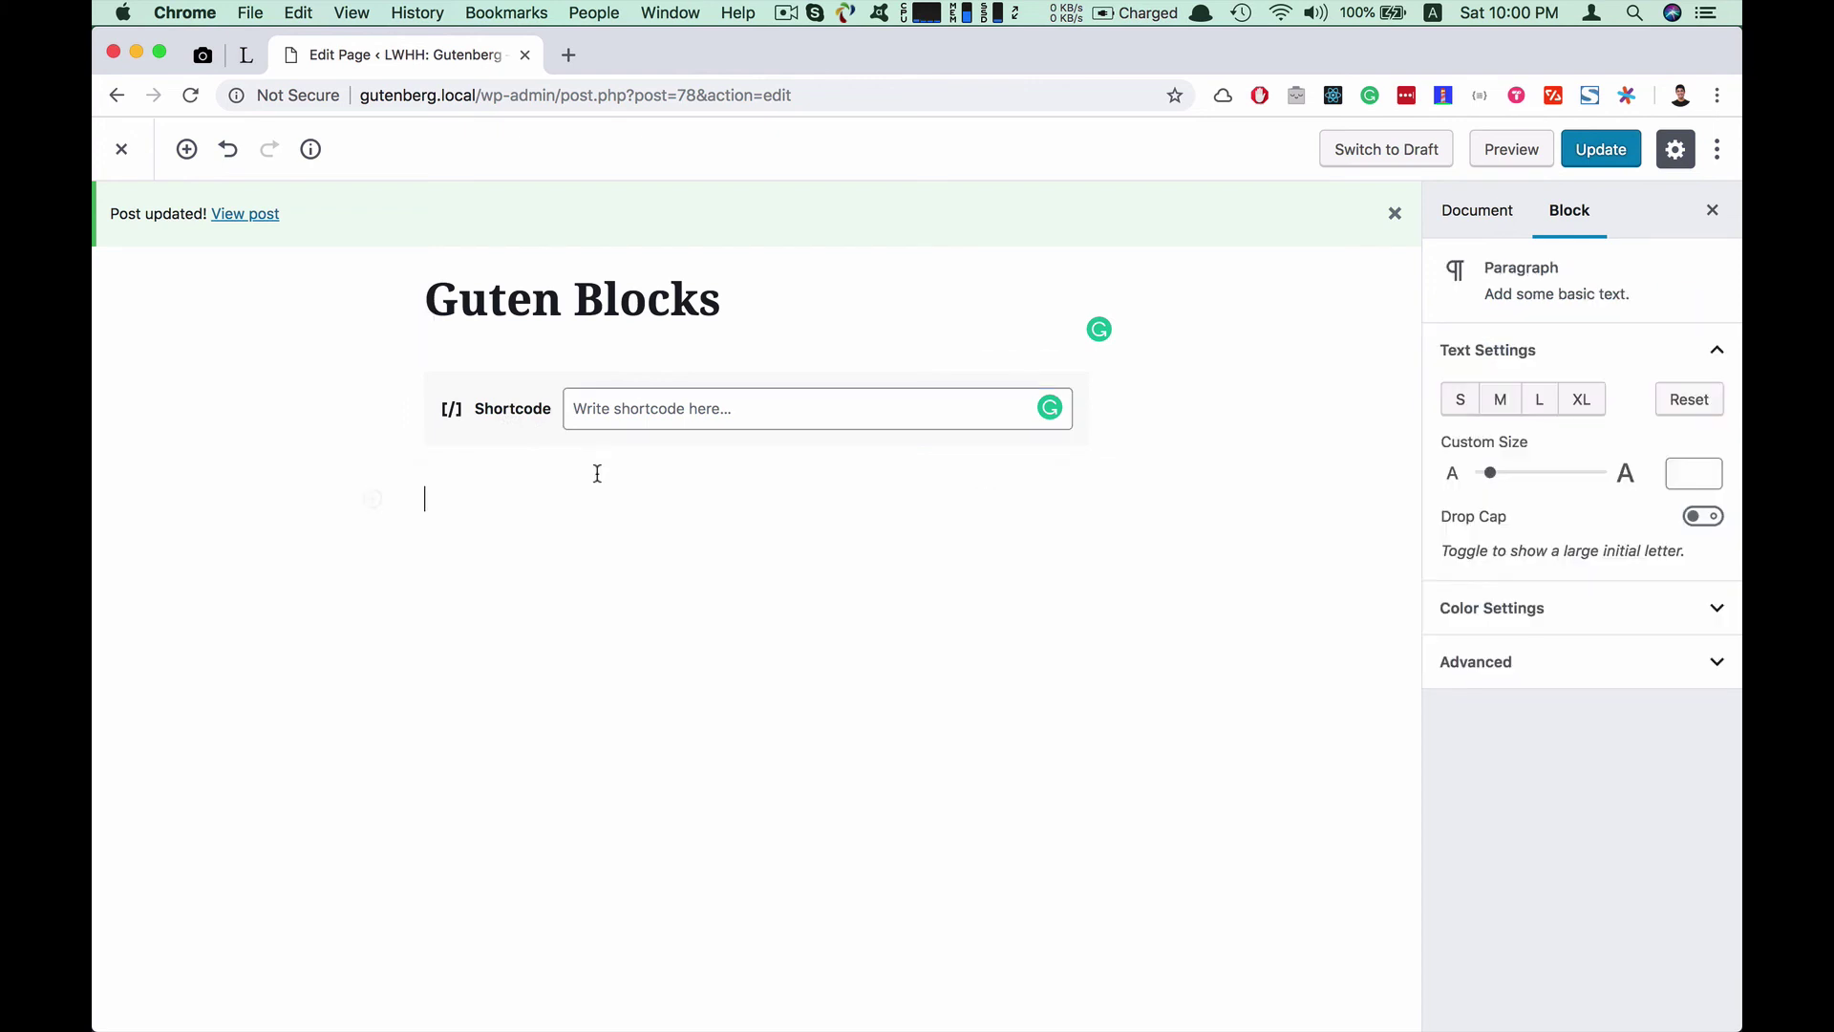
click(617, 409)
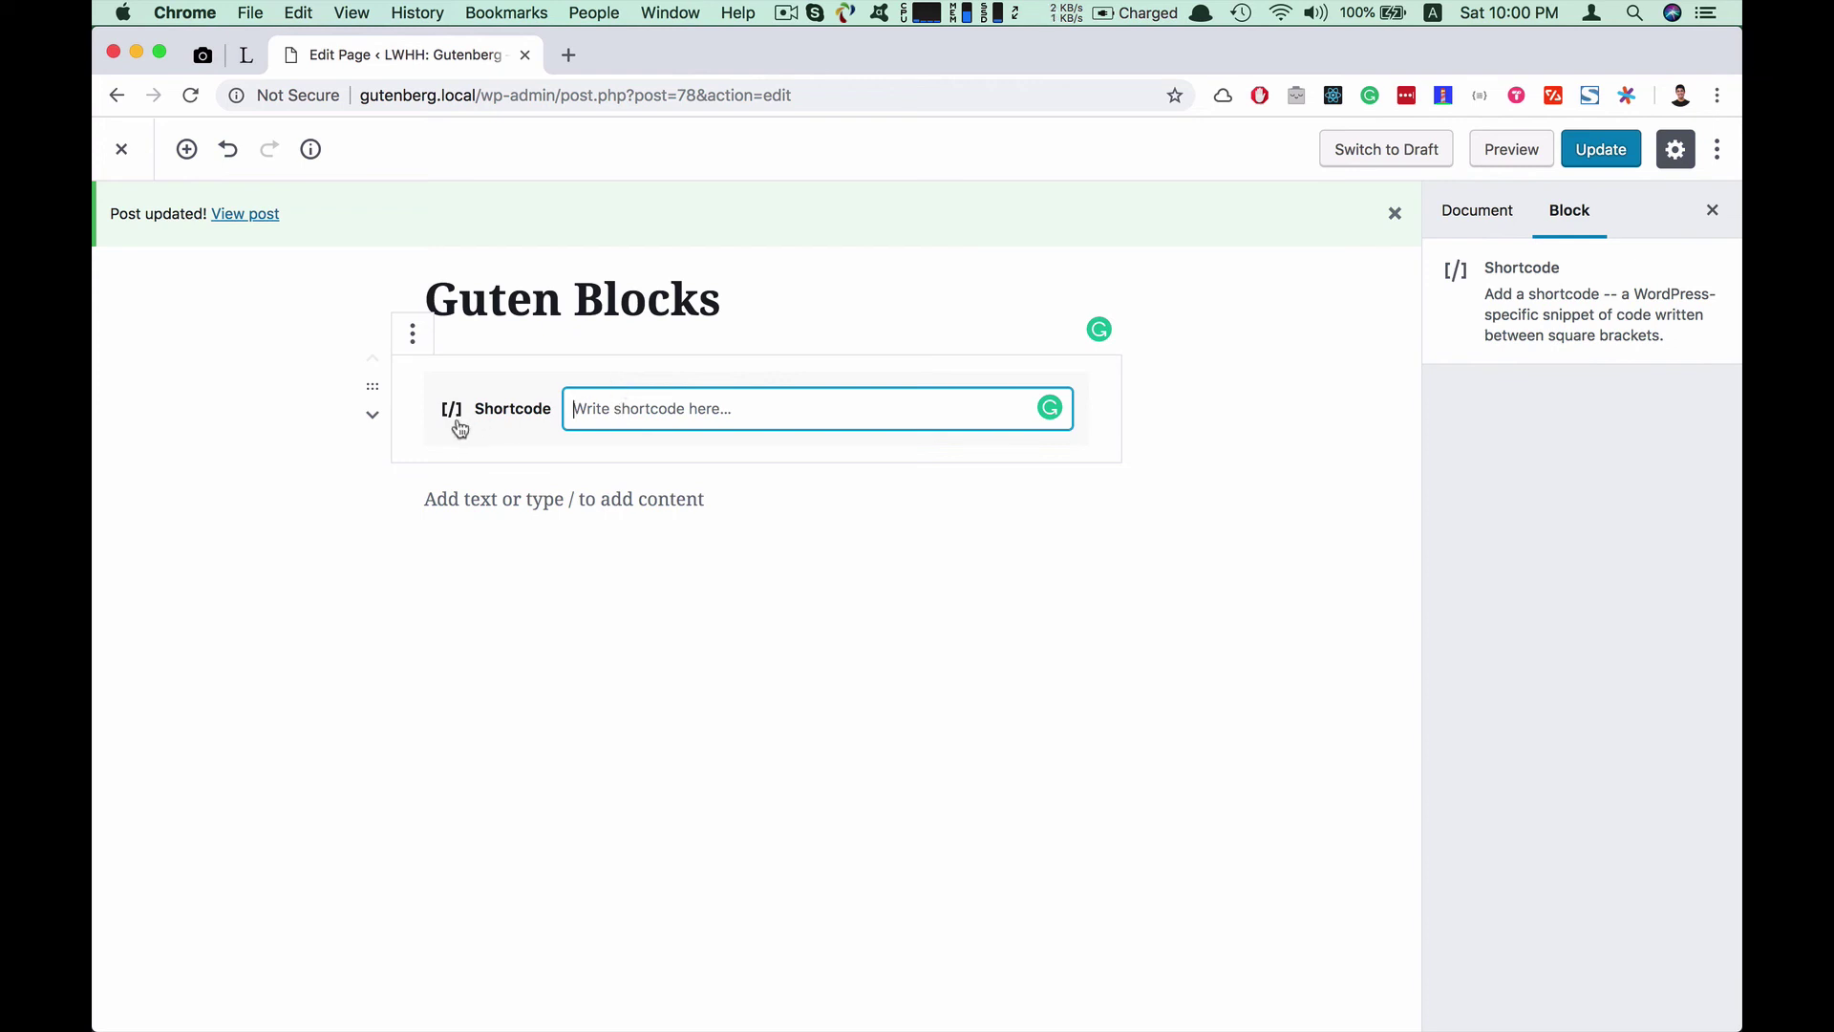
text([])
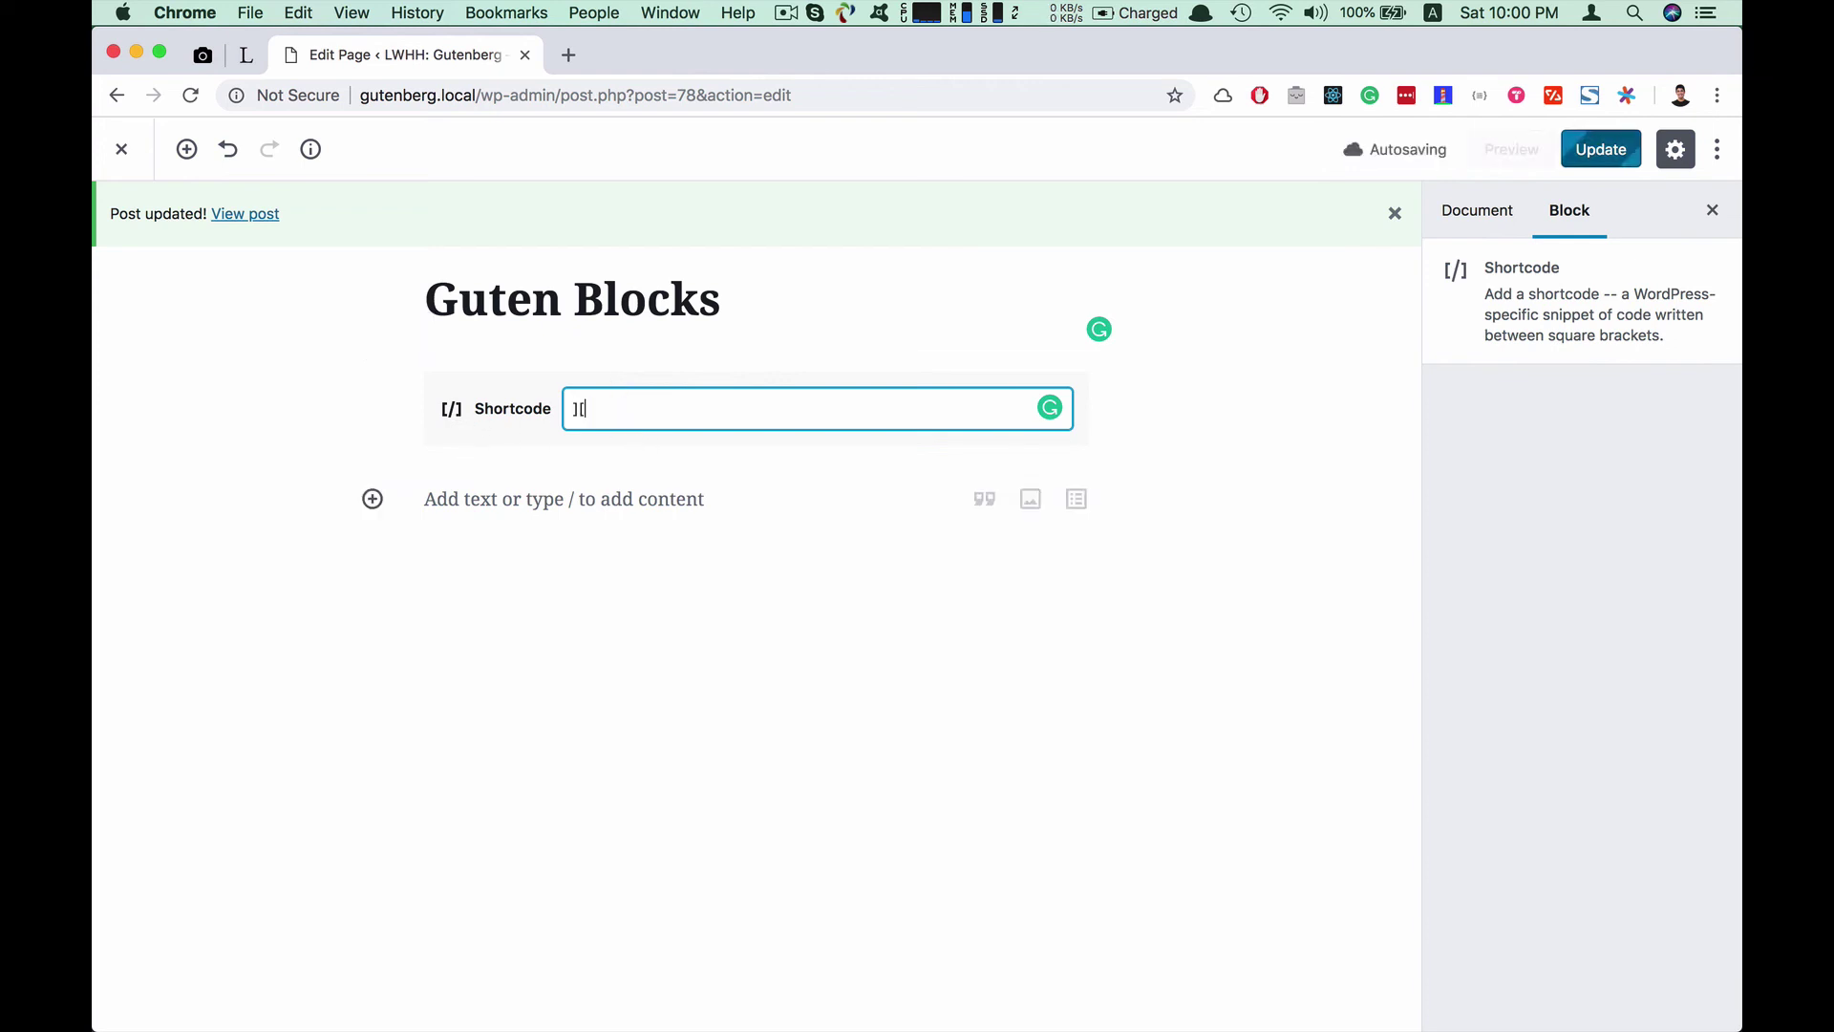
key(Left)
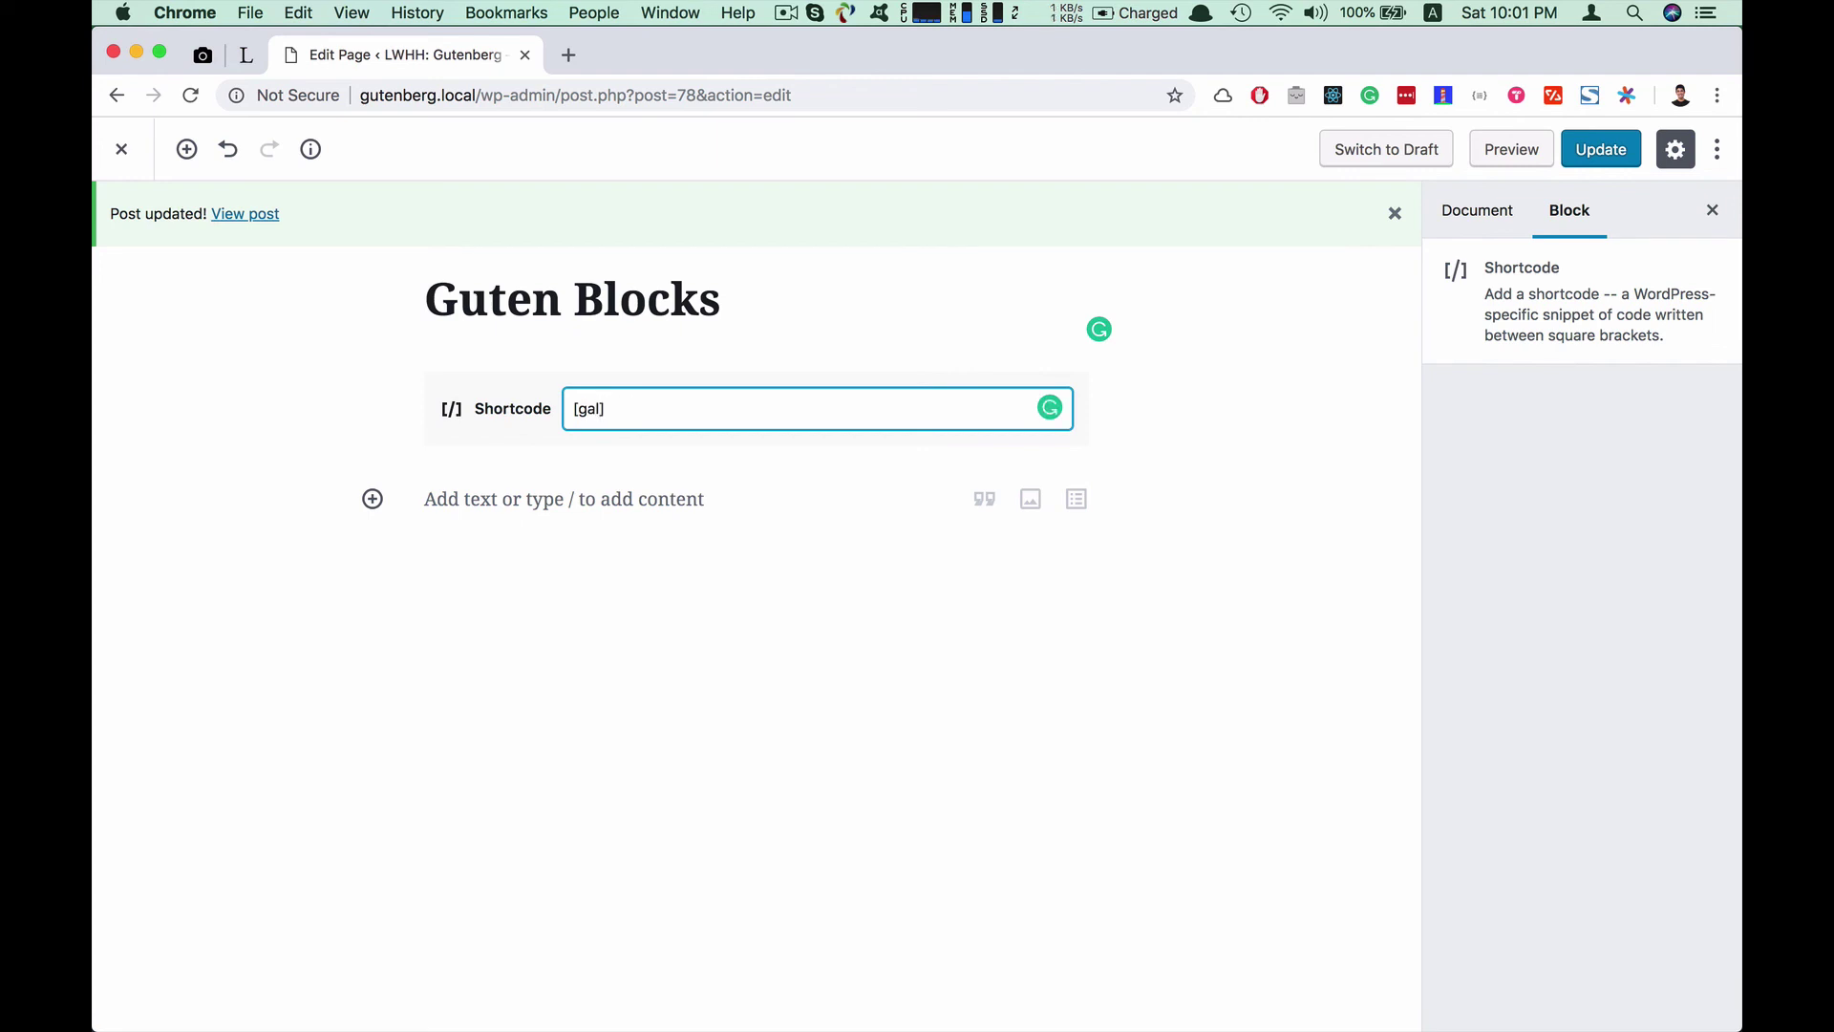
text(ery ids=")
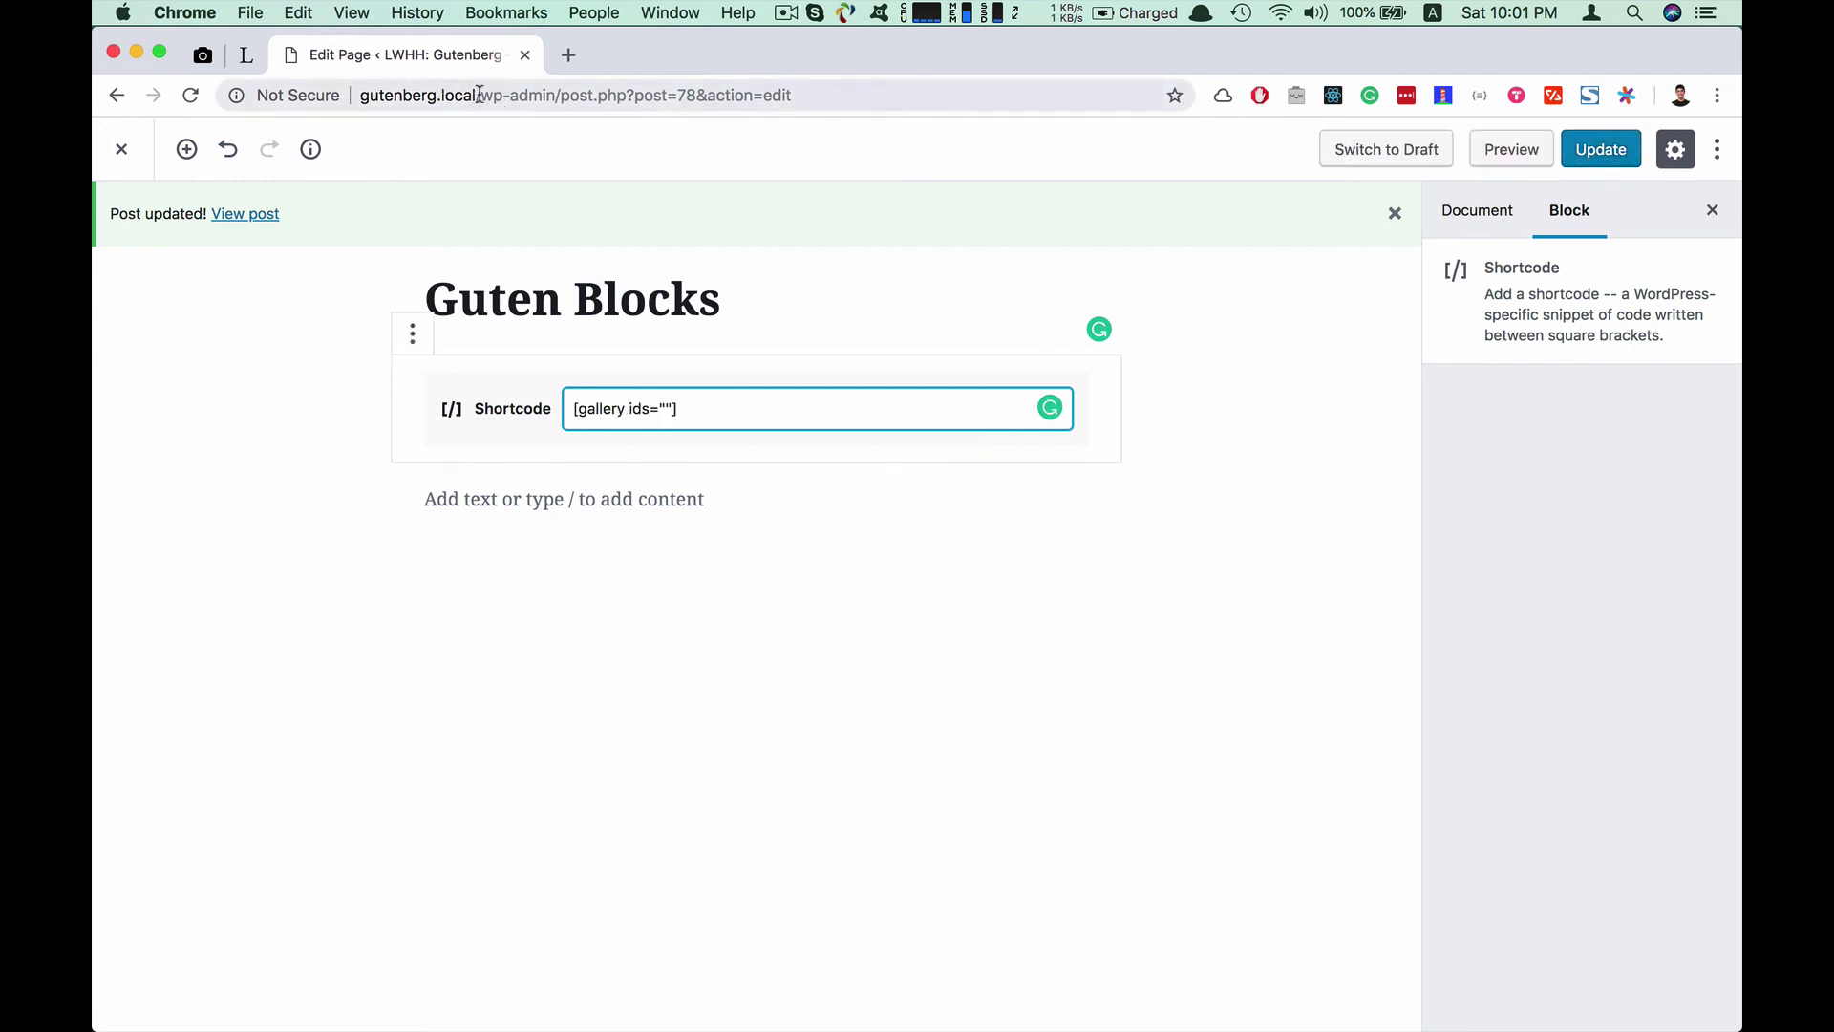
Open the site's wp-admin media library in a new browser tab and look up the attachment ID of the cat on the sofa
drag(480, 94, 360, 95)
key(super+c)
key(super+t)
key(super+v)
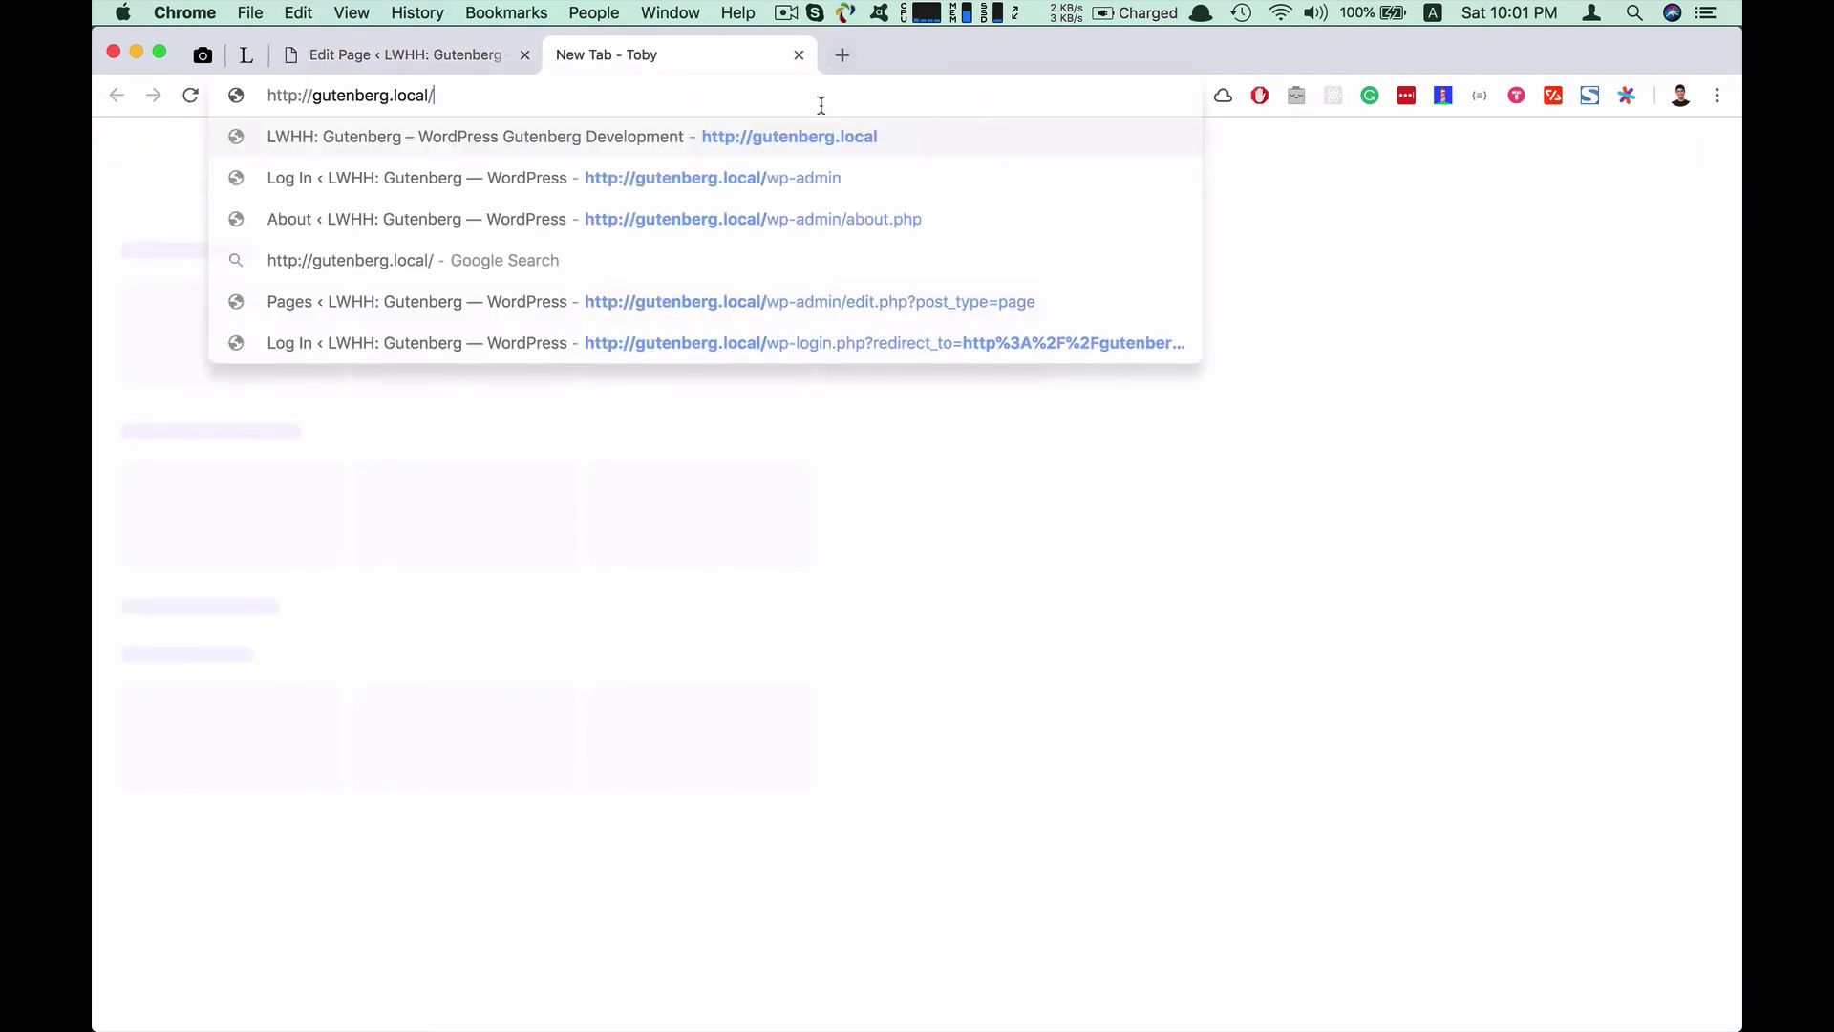
text(wp-admin)
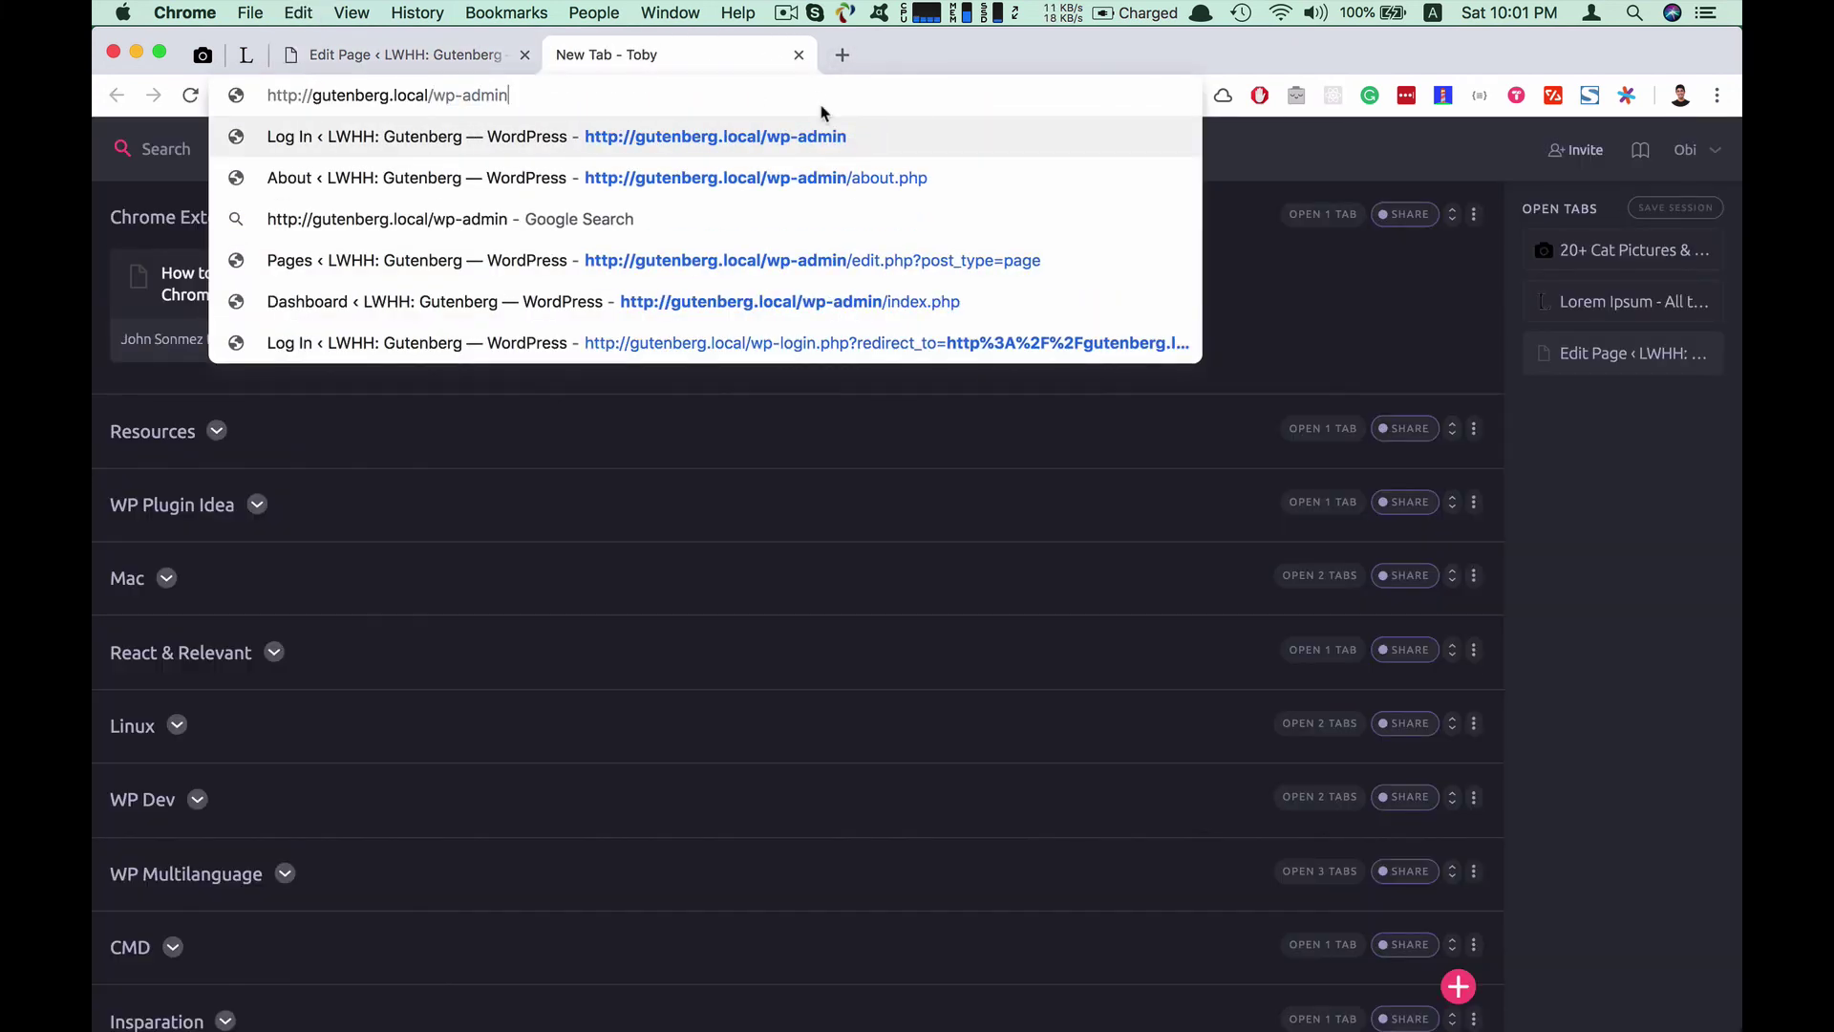
key(Return)
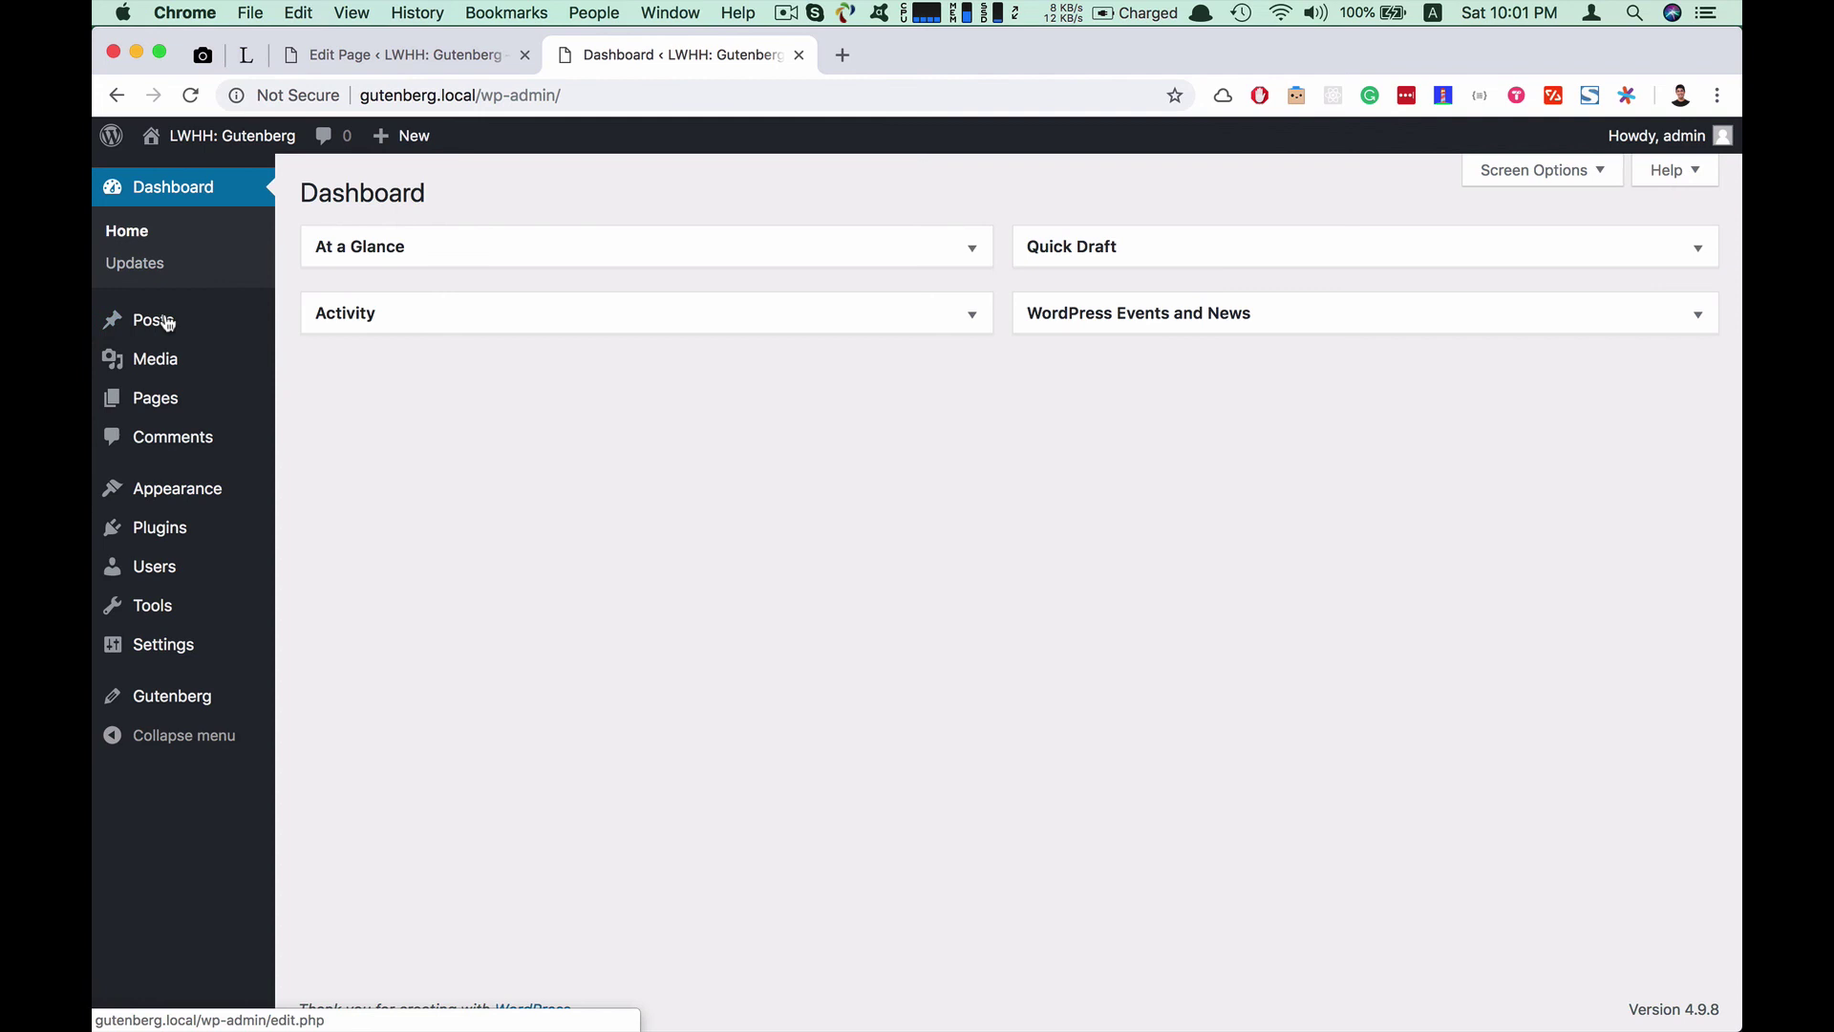
mouse_move(172, 360)
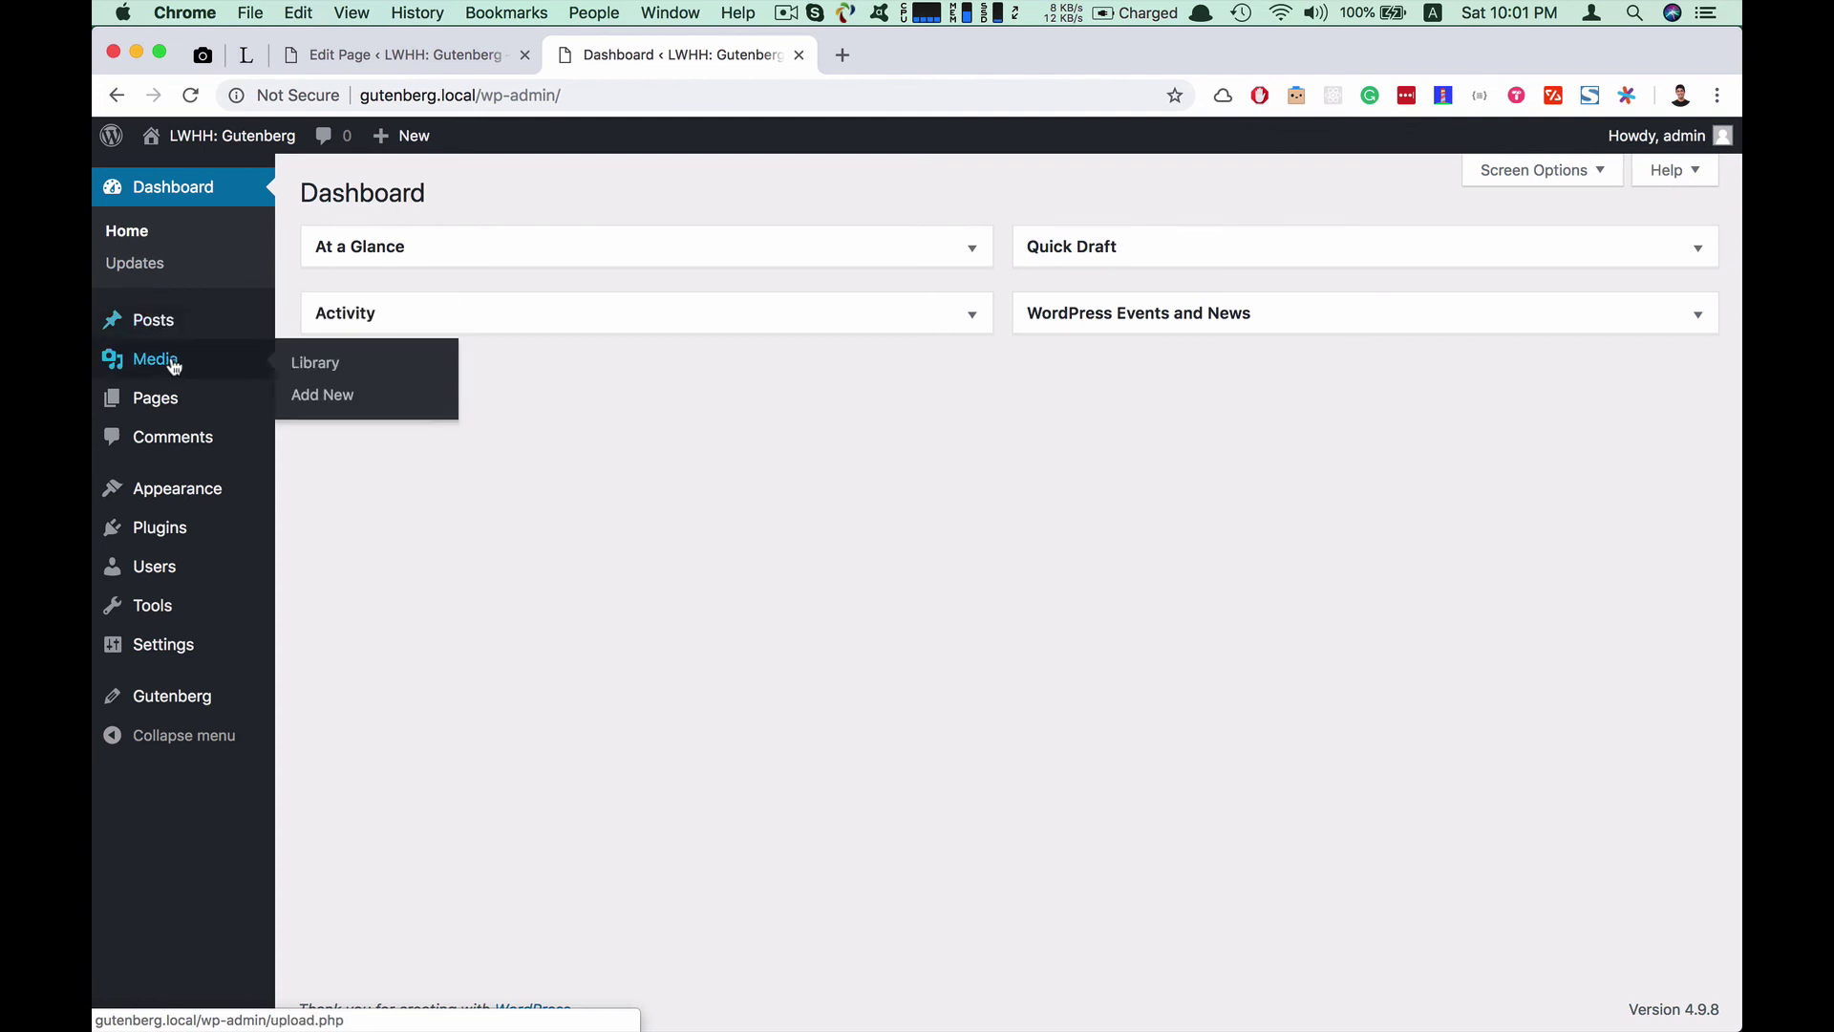
click(299, 360)
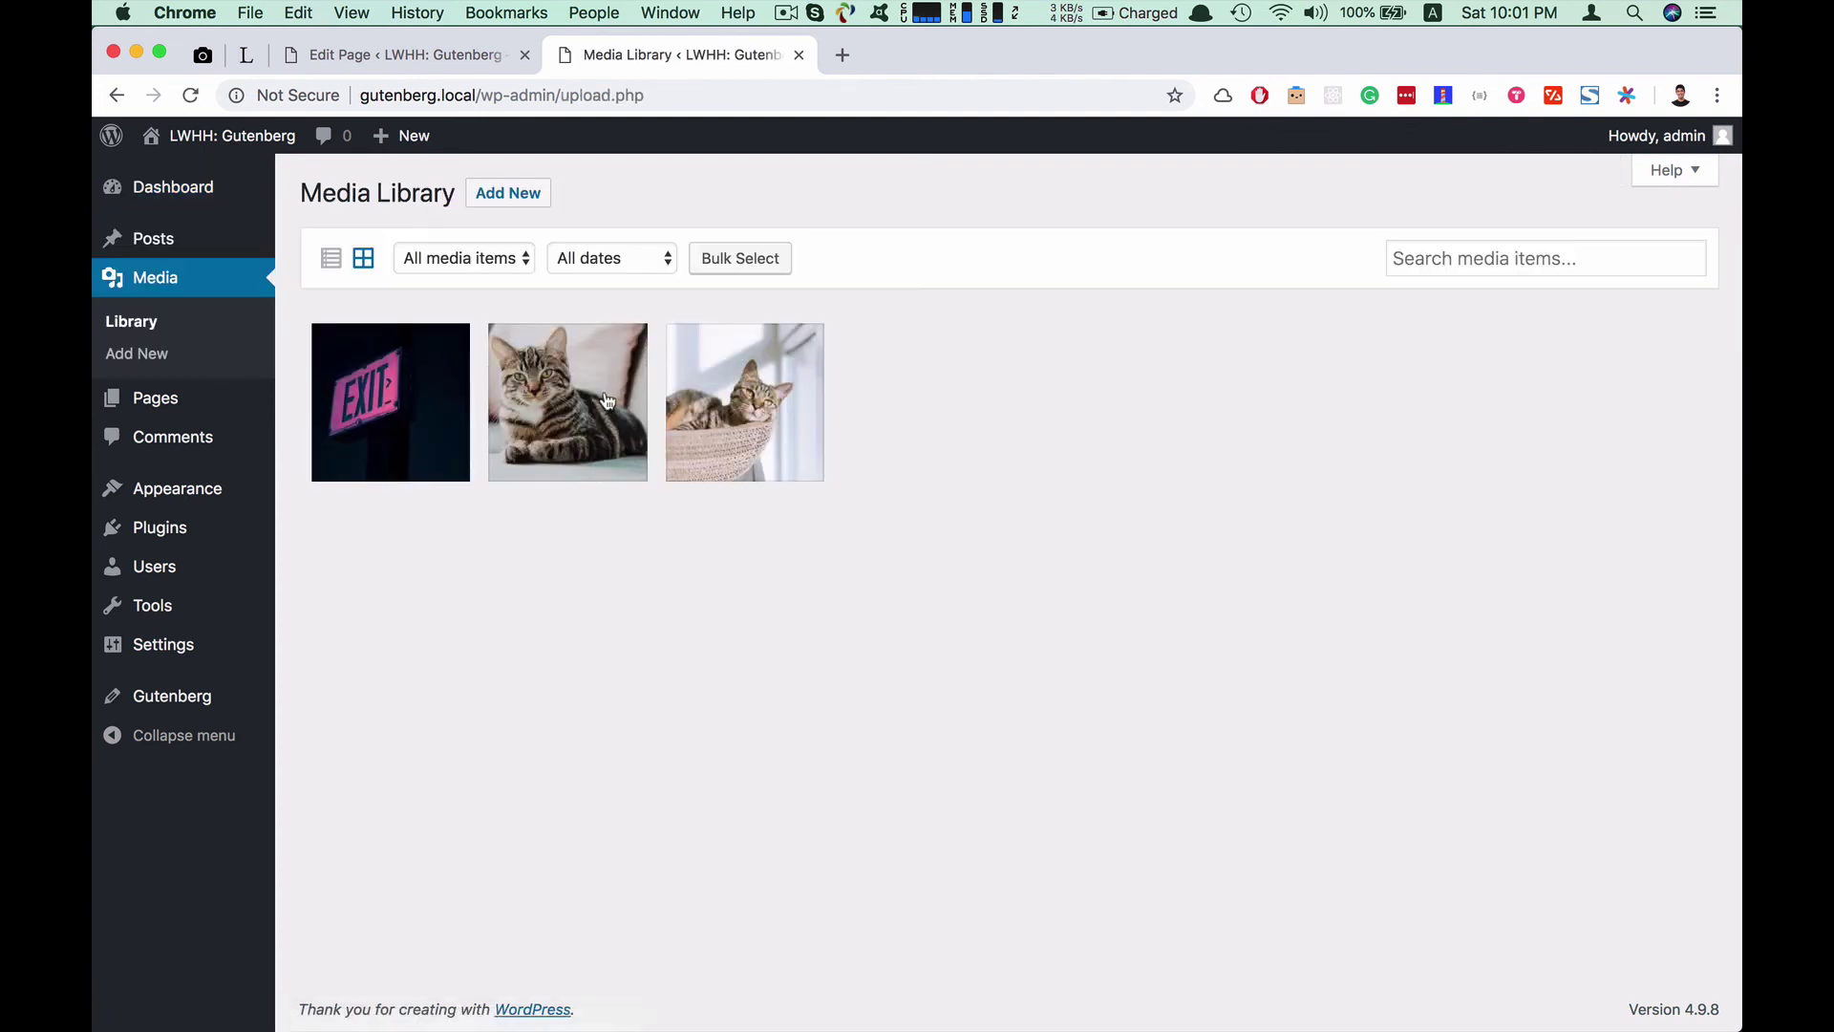
click(607, 399)
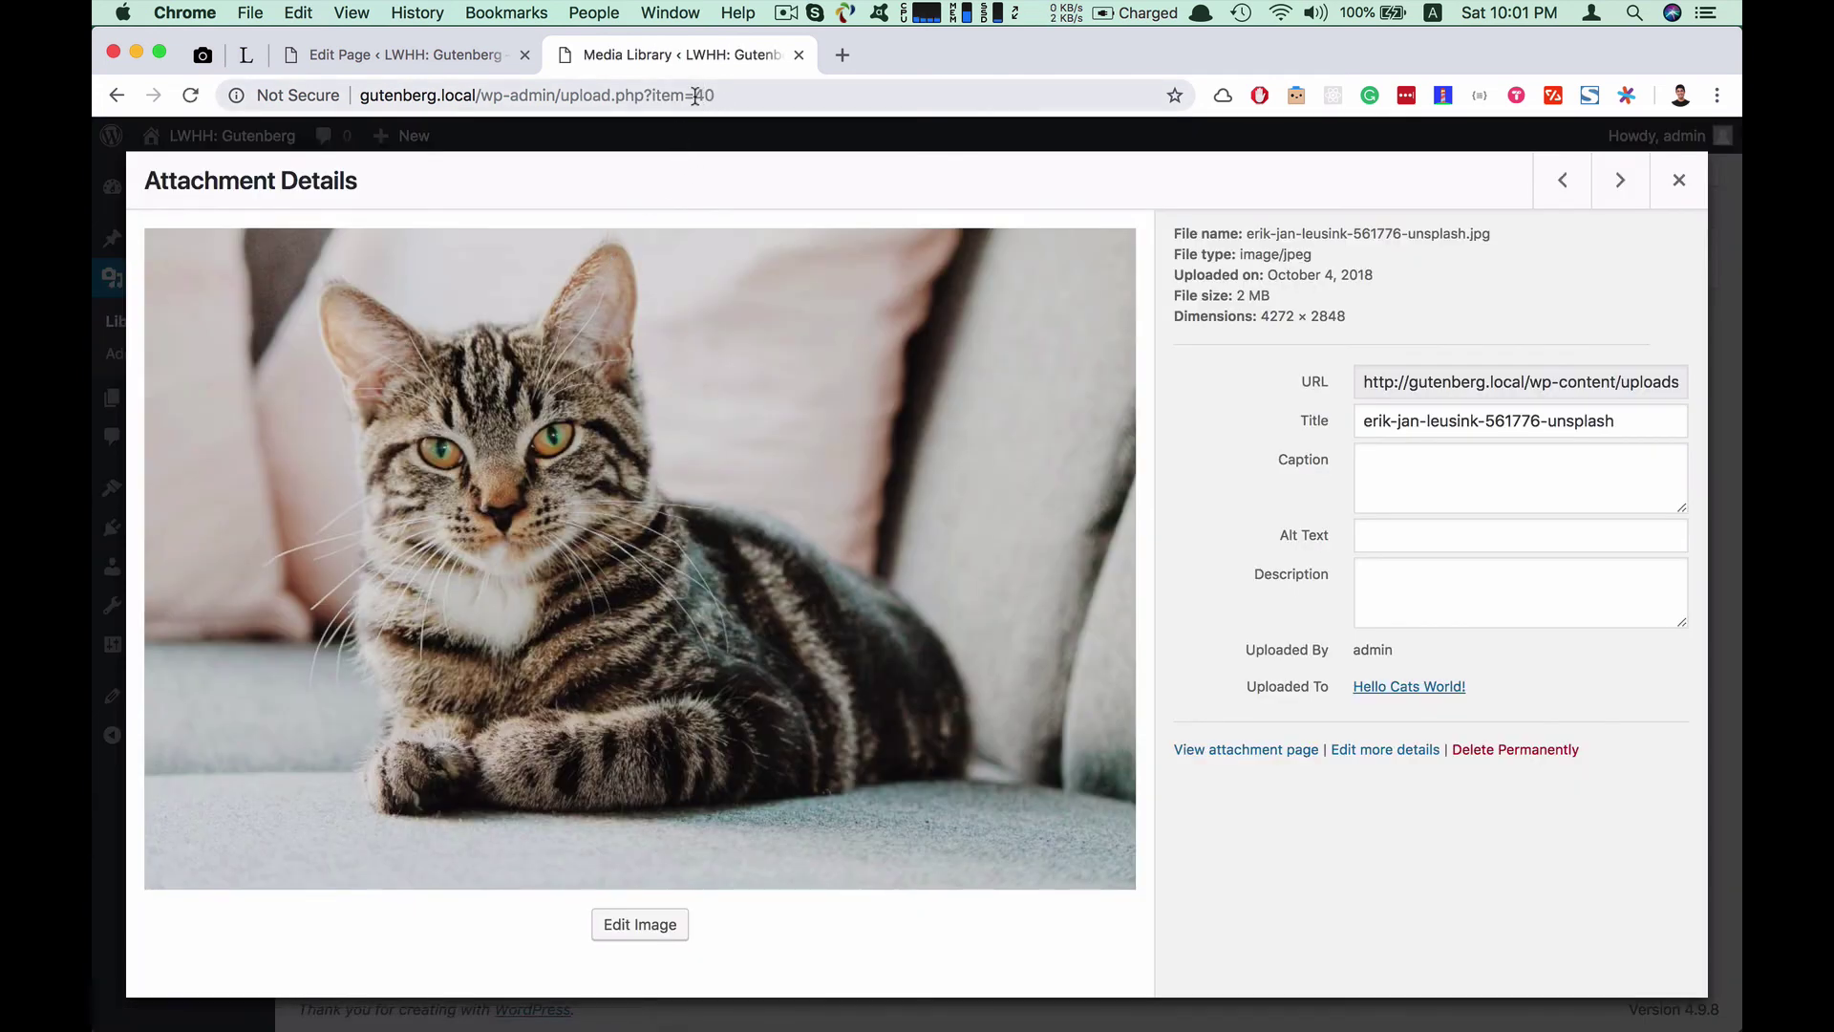
Back in the page editor, complete the shortcode as [gallery ids="40"] and update the page
click(434, 54)
click(679, 422)
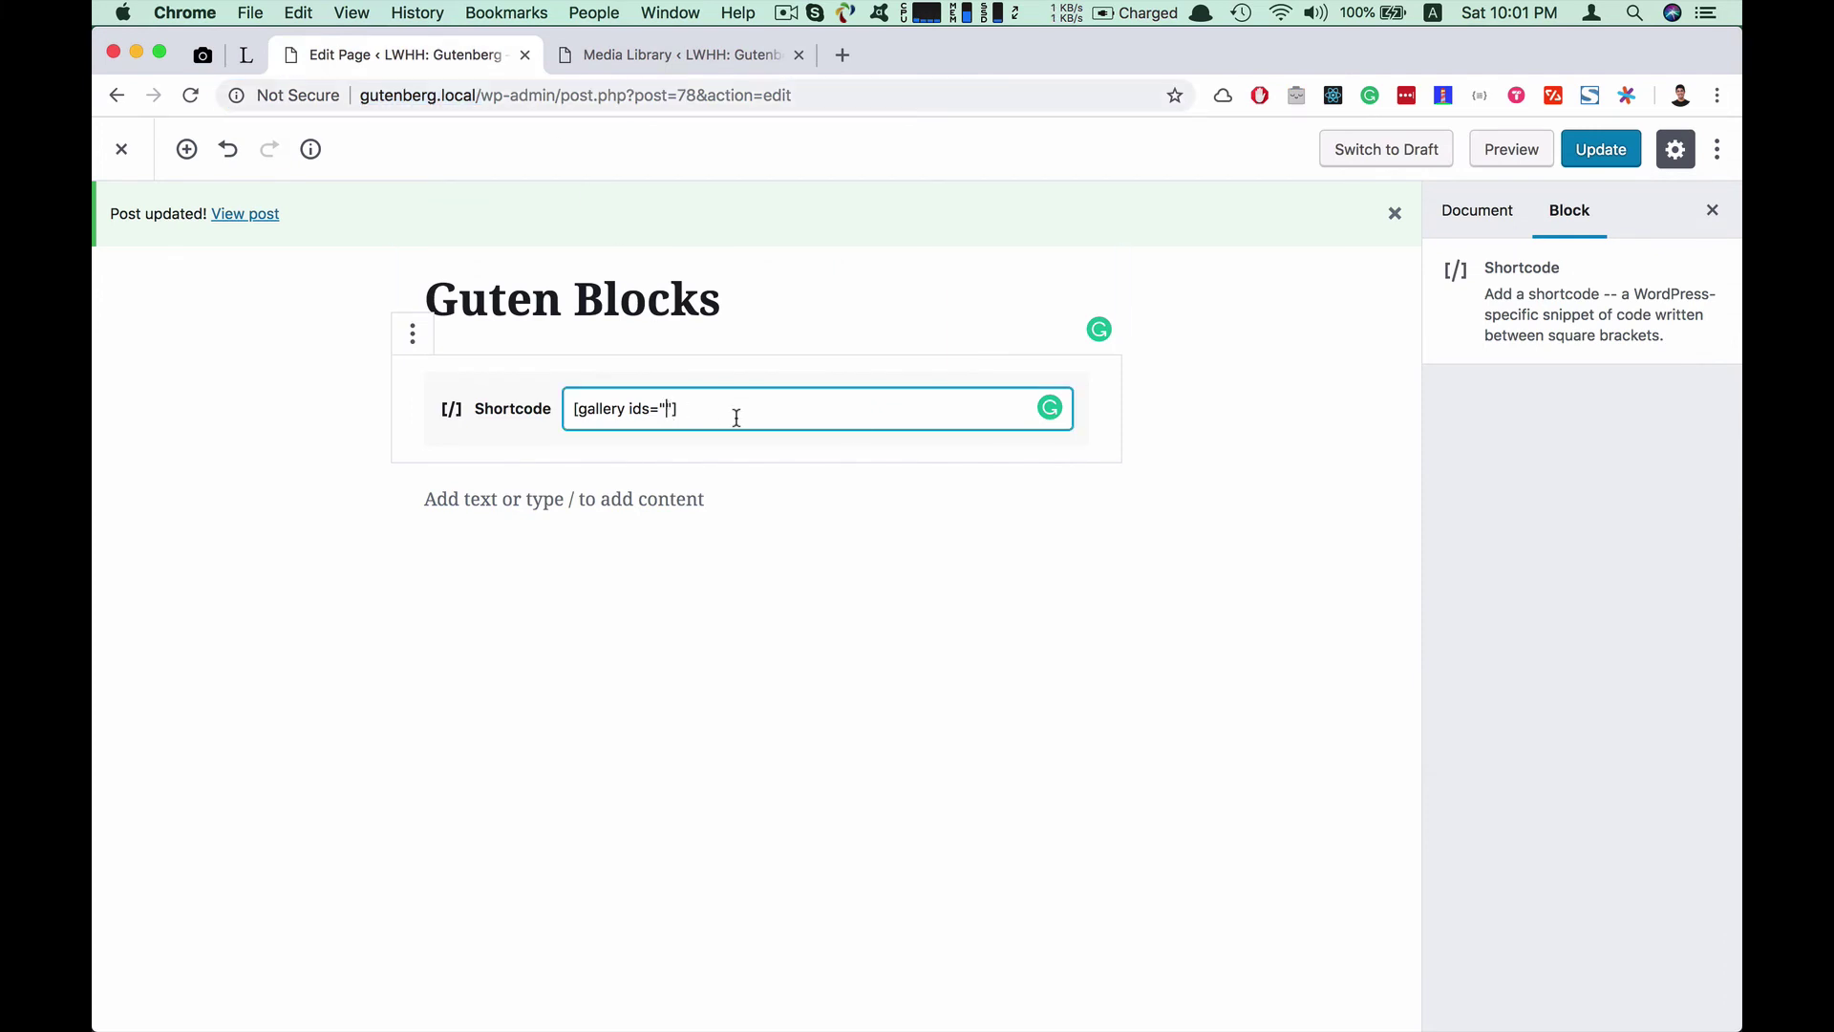
text(40)
click(989, 552)
click(1608, 149)
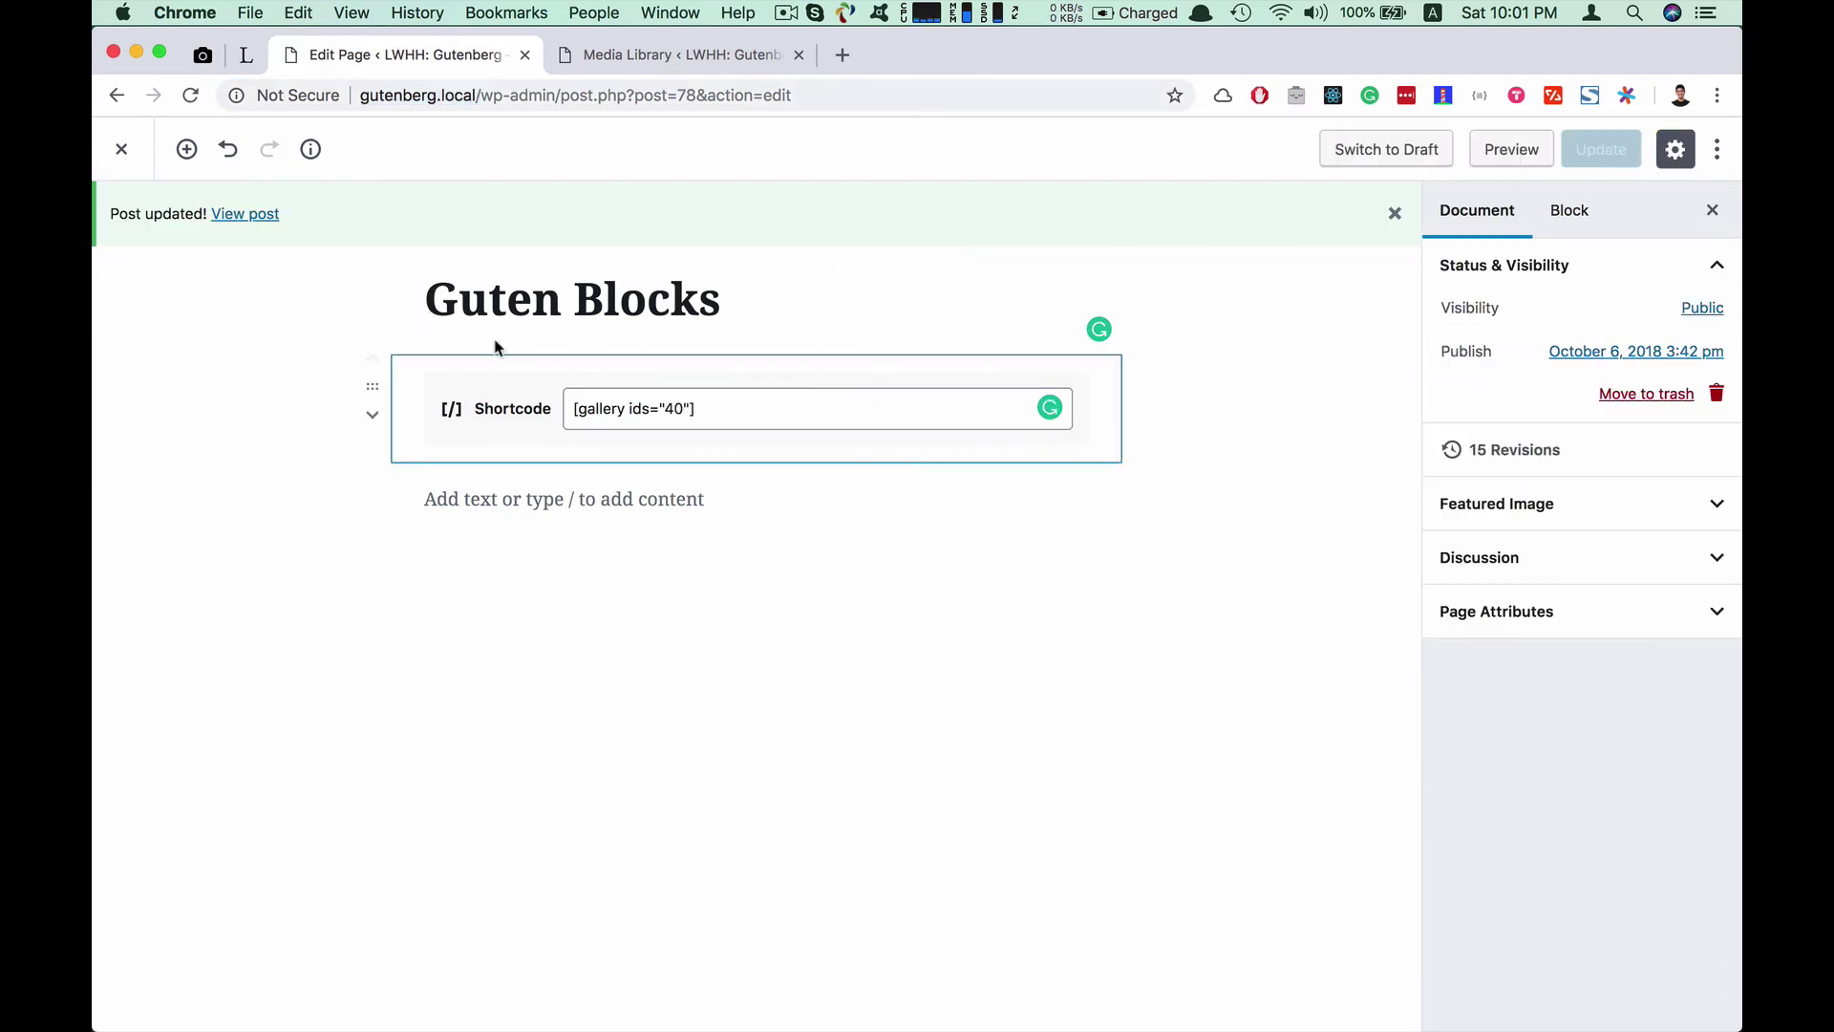
View the published page in a new tab, open the gallery image's attachment page and return to the published page
super+click(246, 214)
click(655, 57)
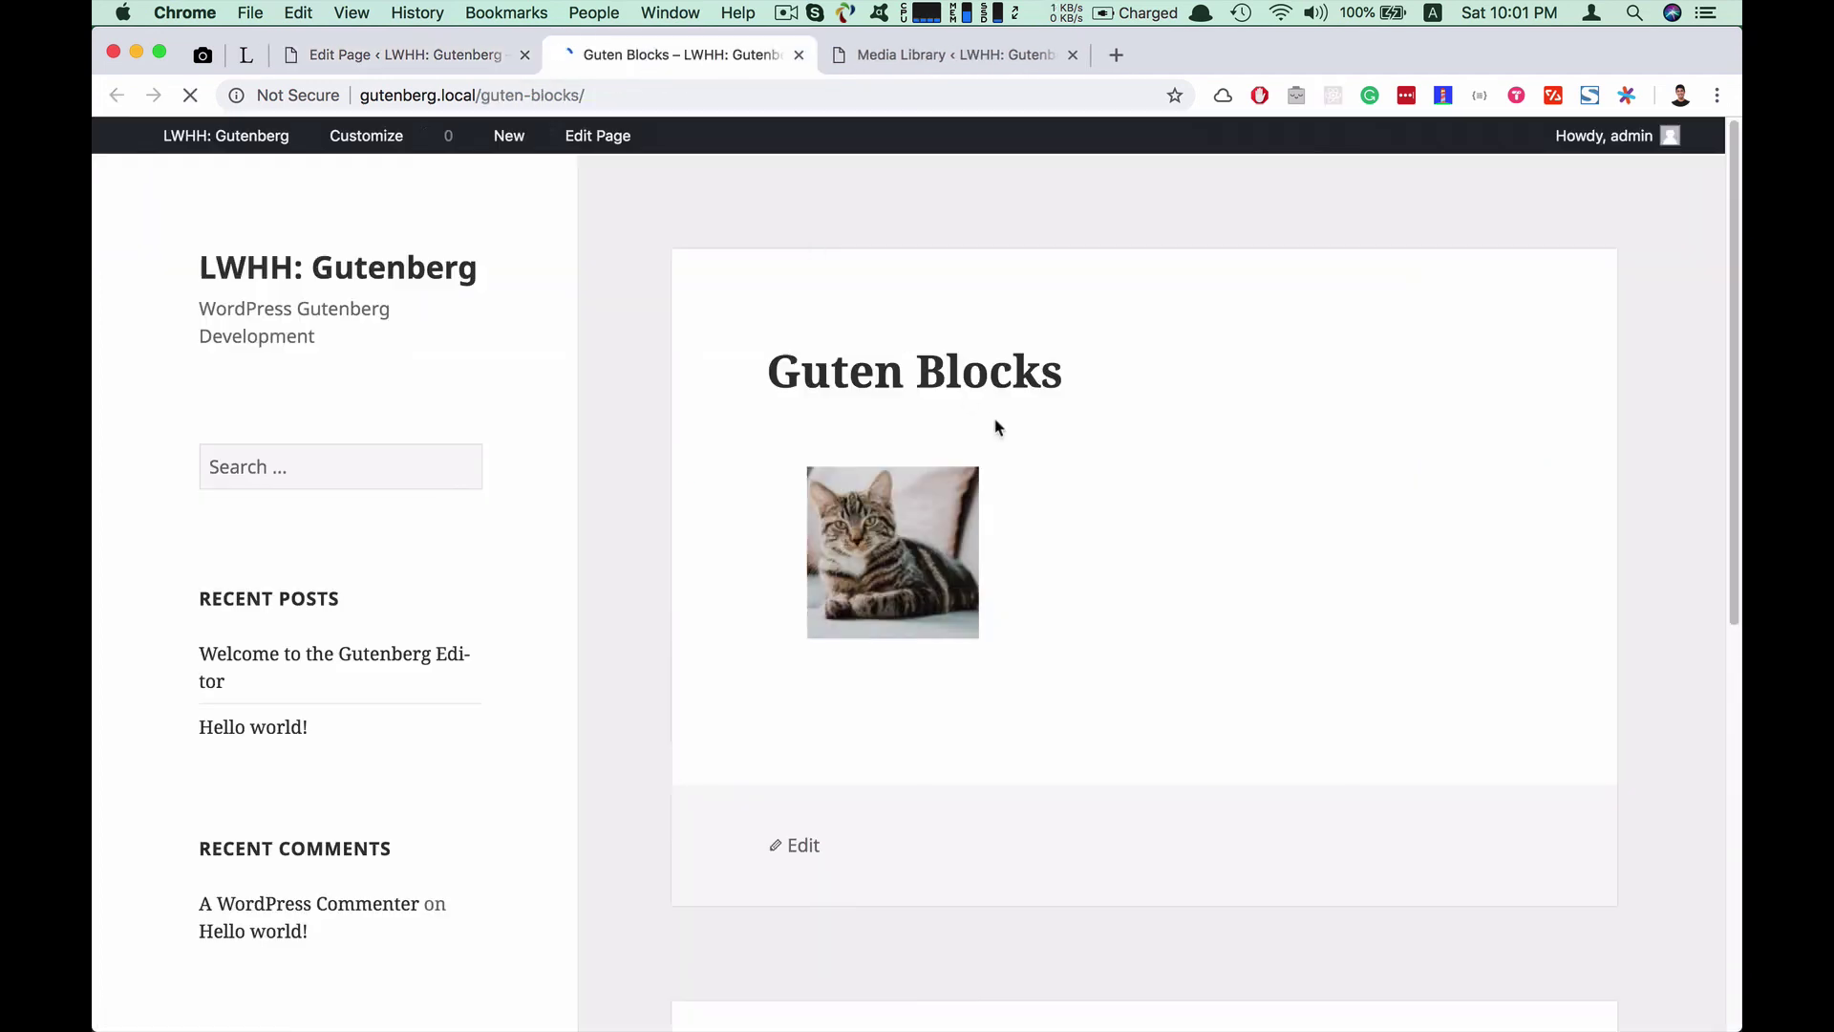
click(892, 564)
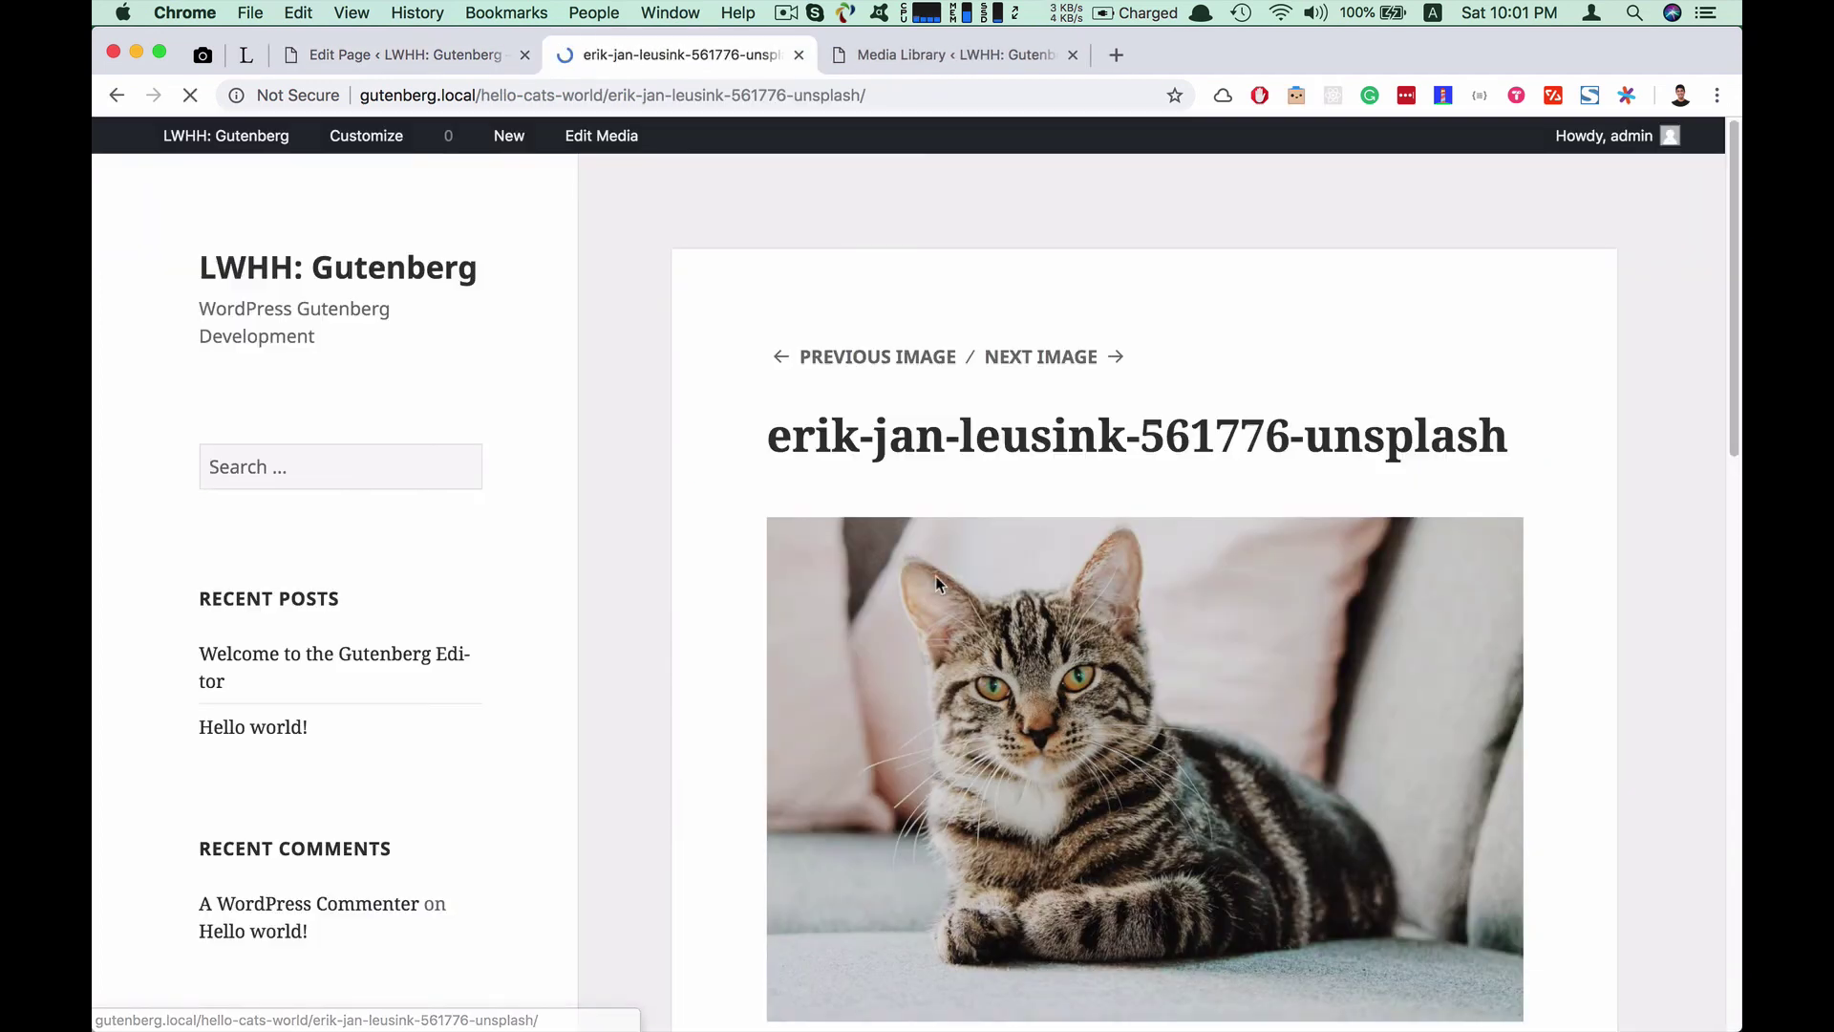
click(116, 94)
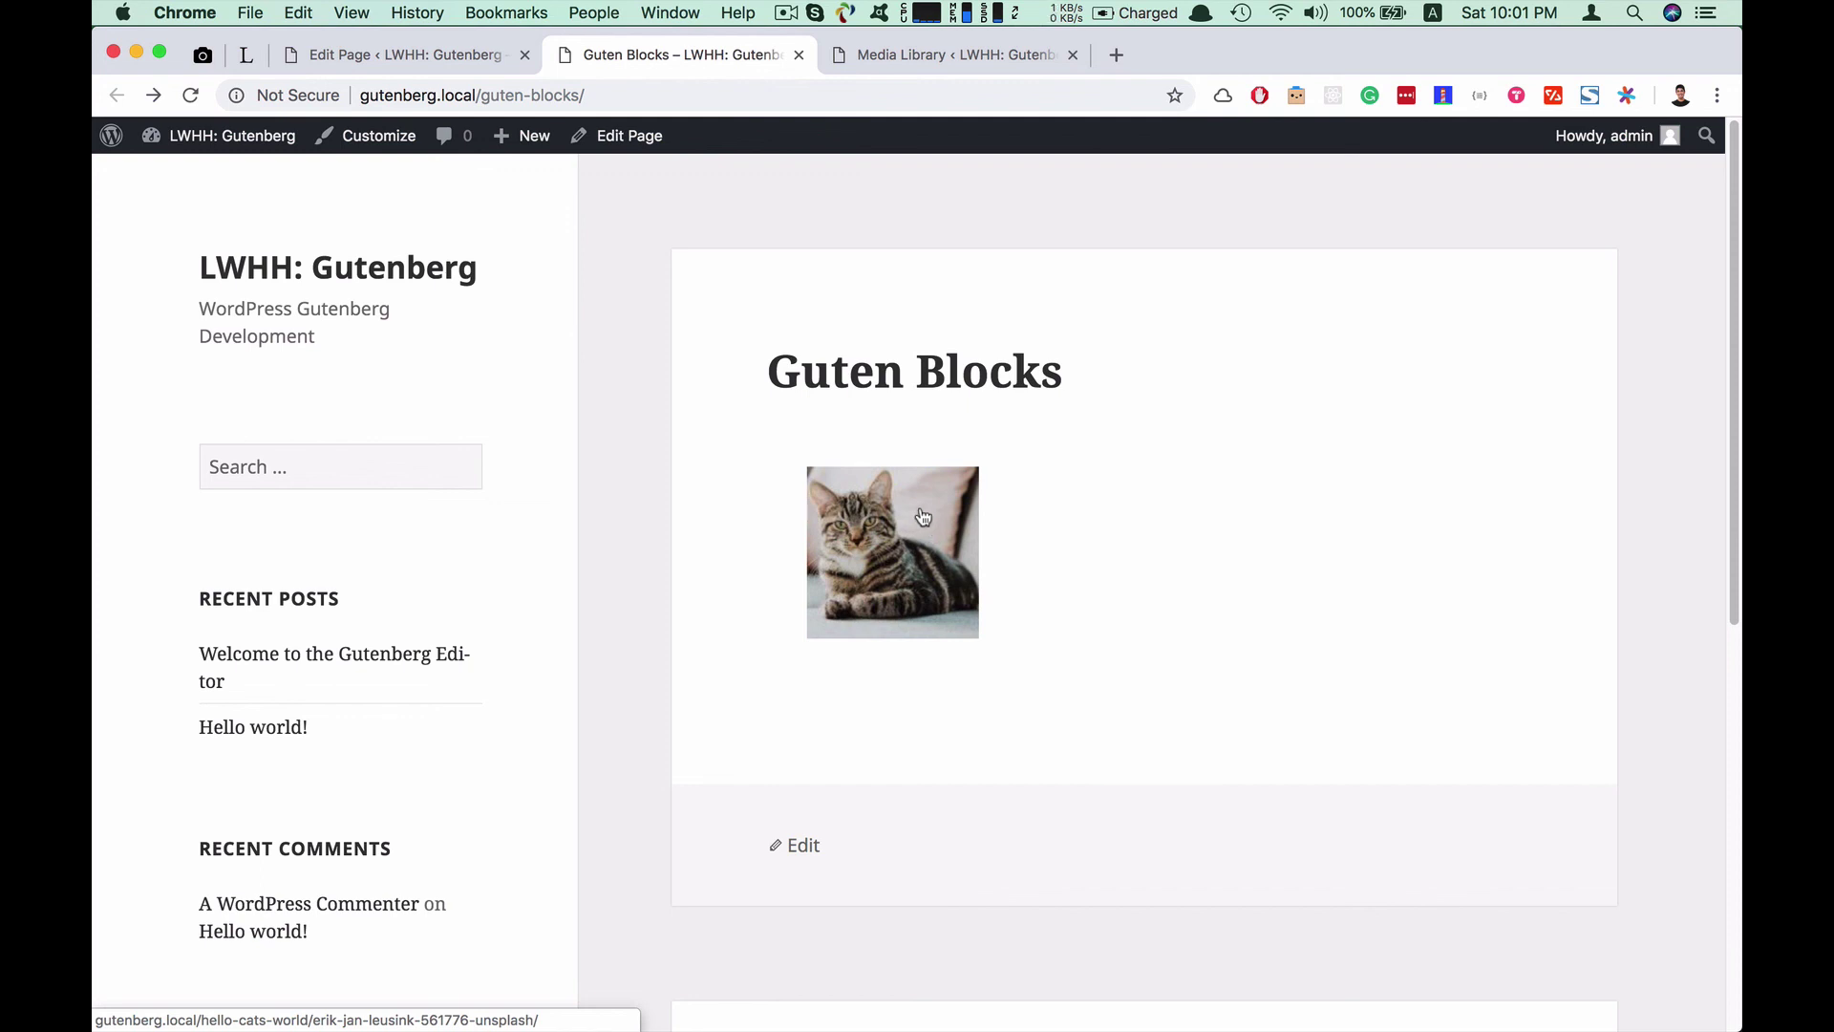
Return to the page editor, remove the Shortcode block and place the cursor in the empty page body
click(420, 57)
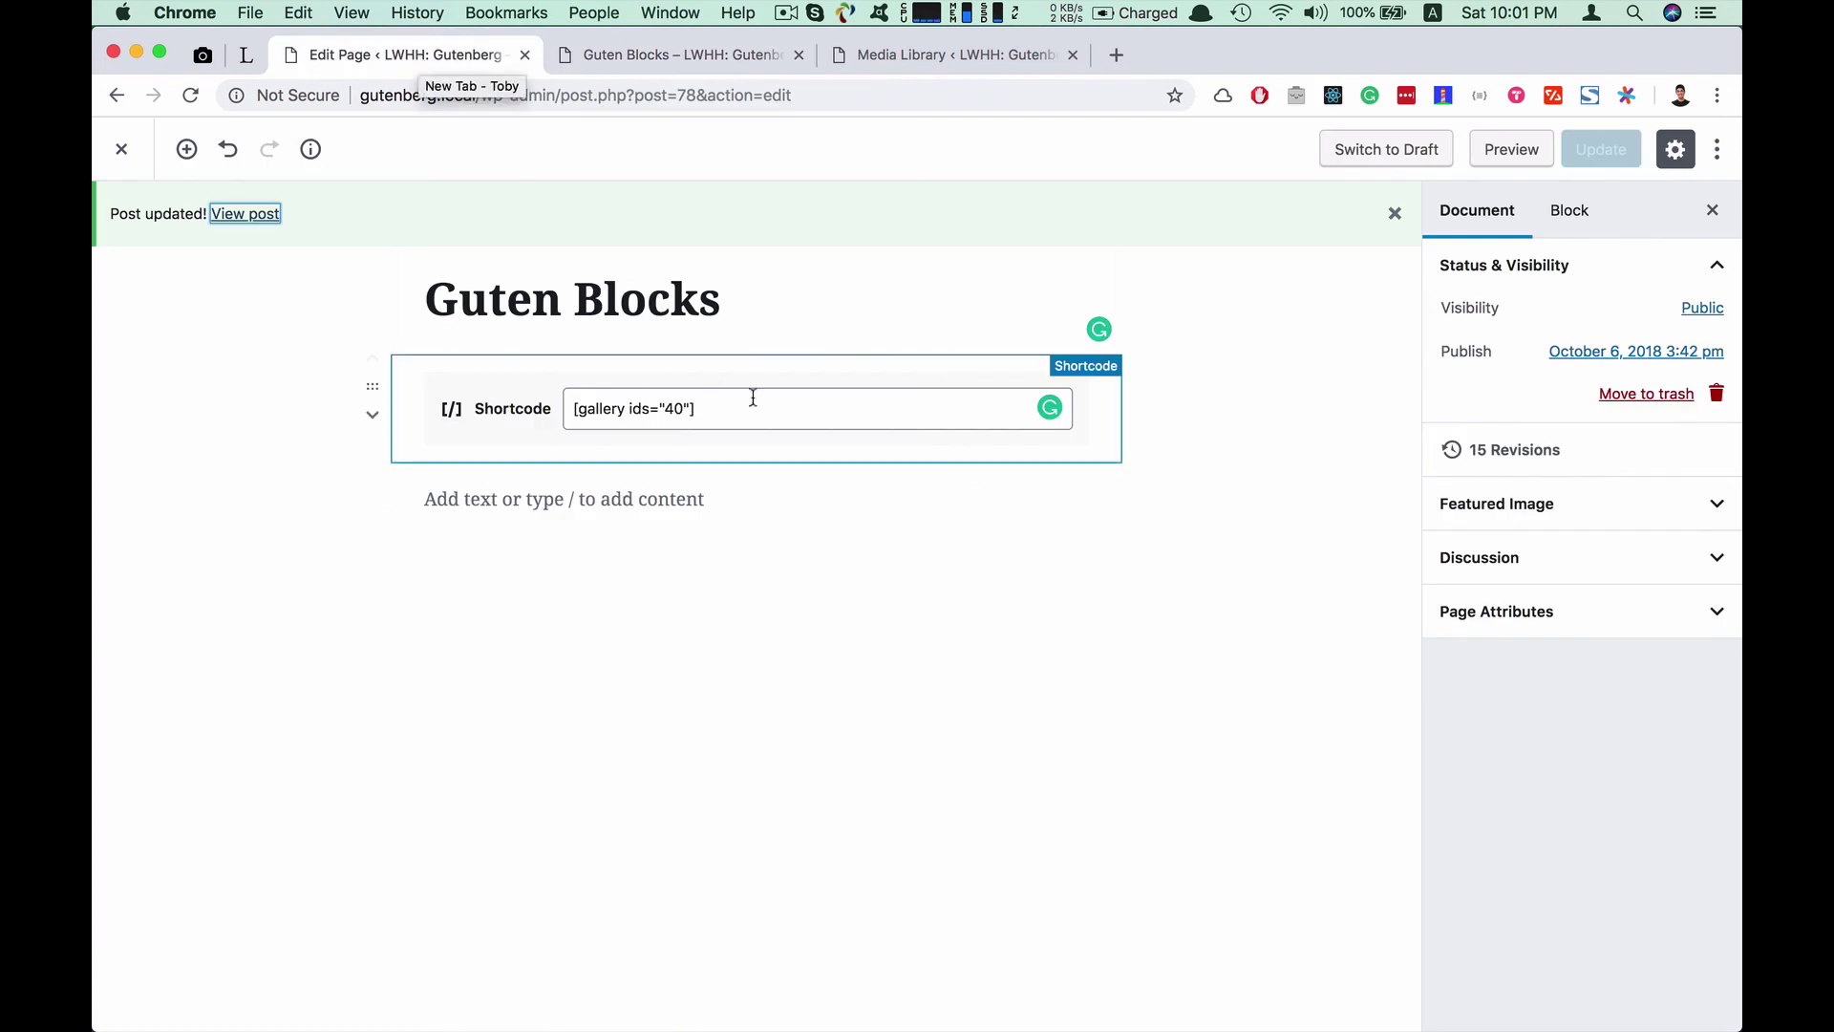
click(503, 431)
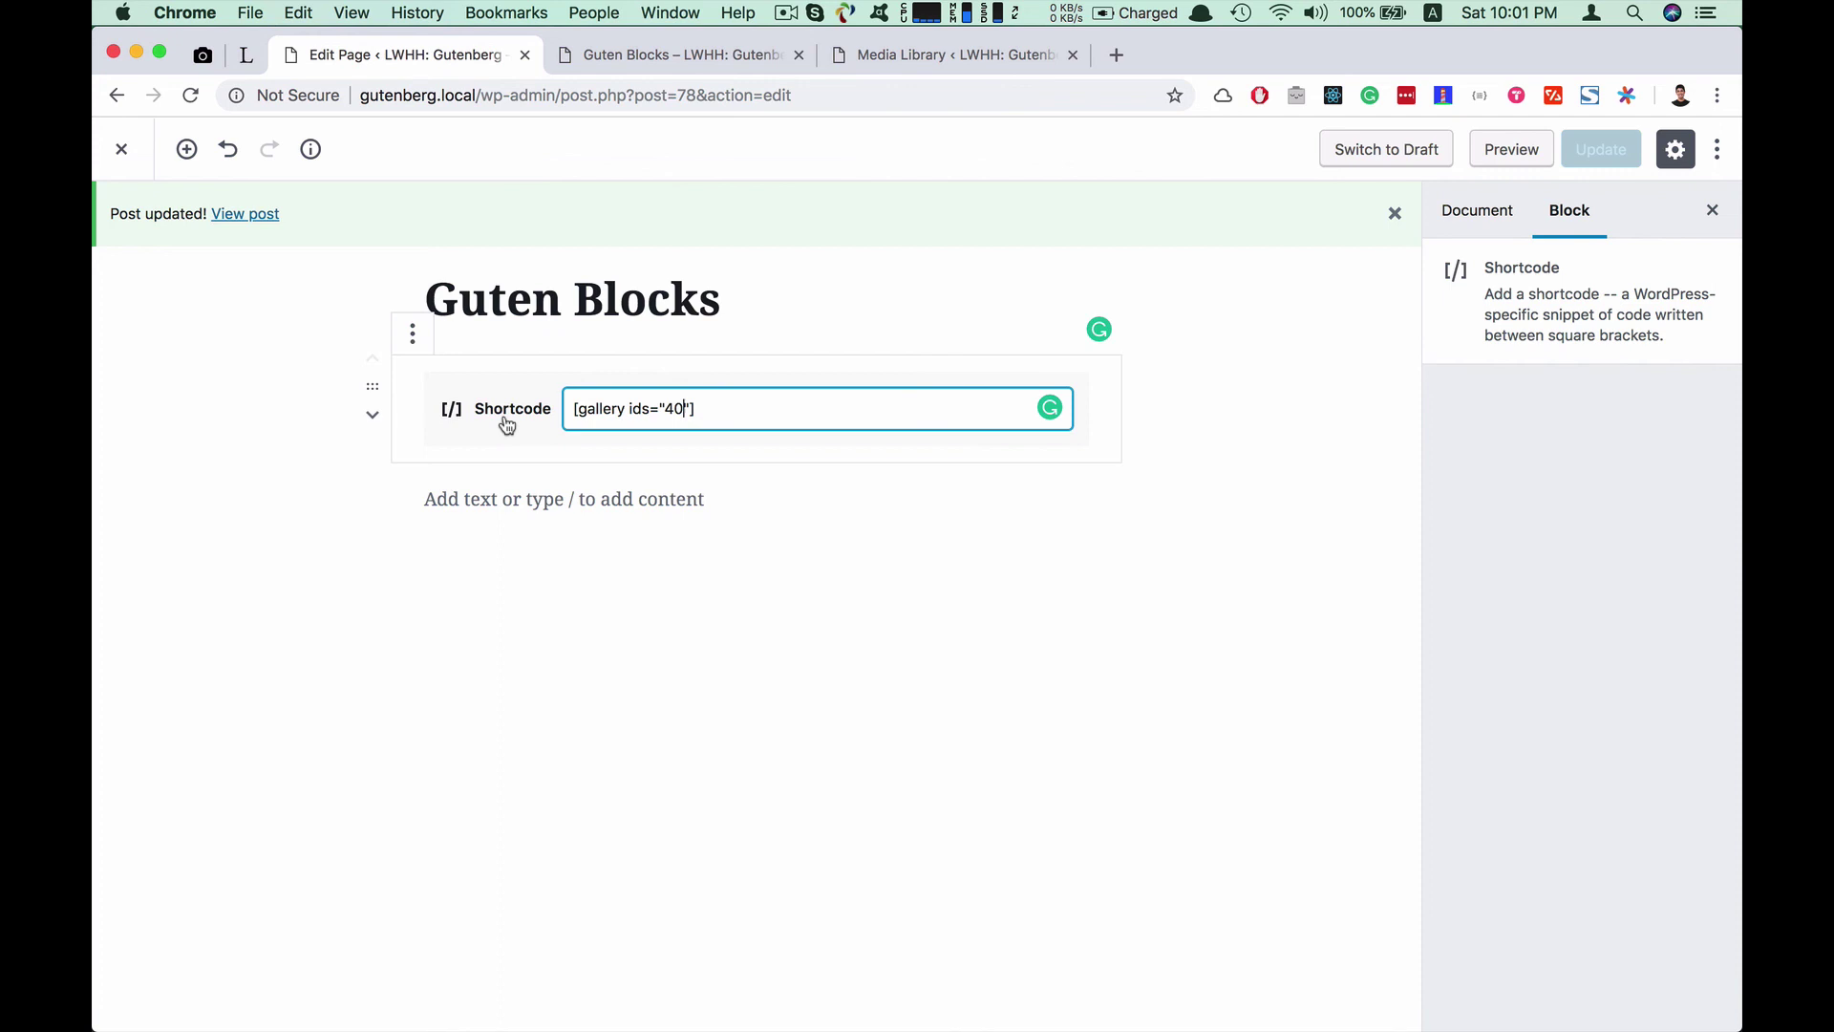
click(413, 335)
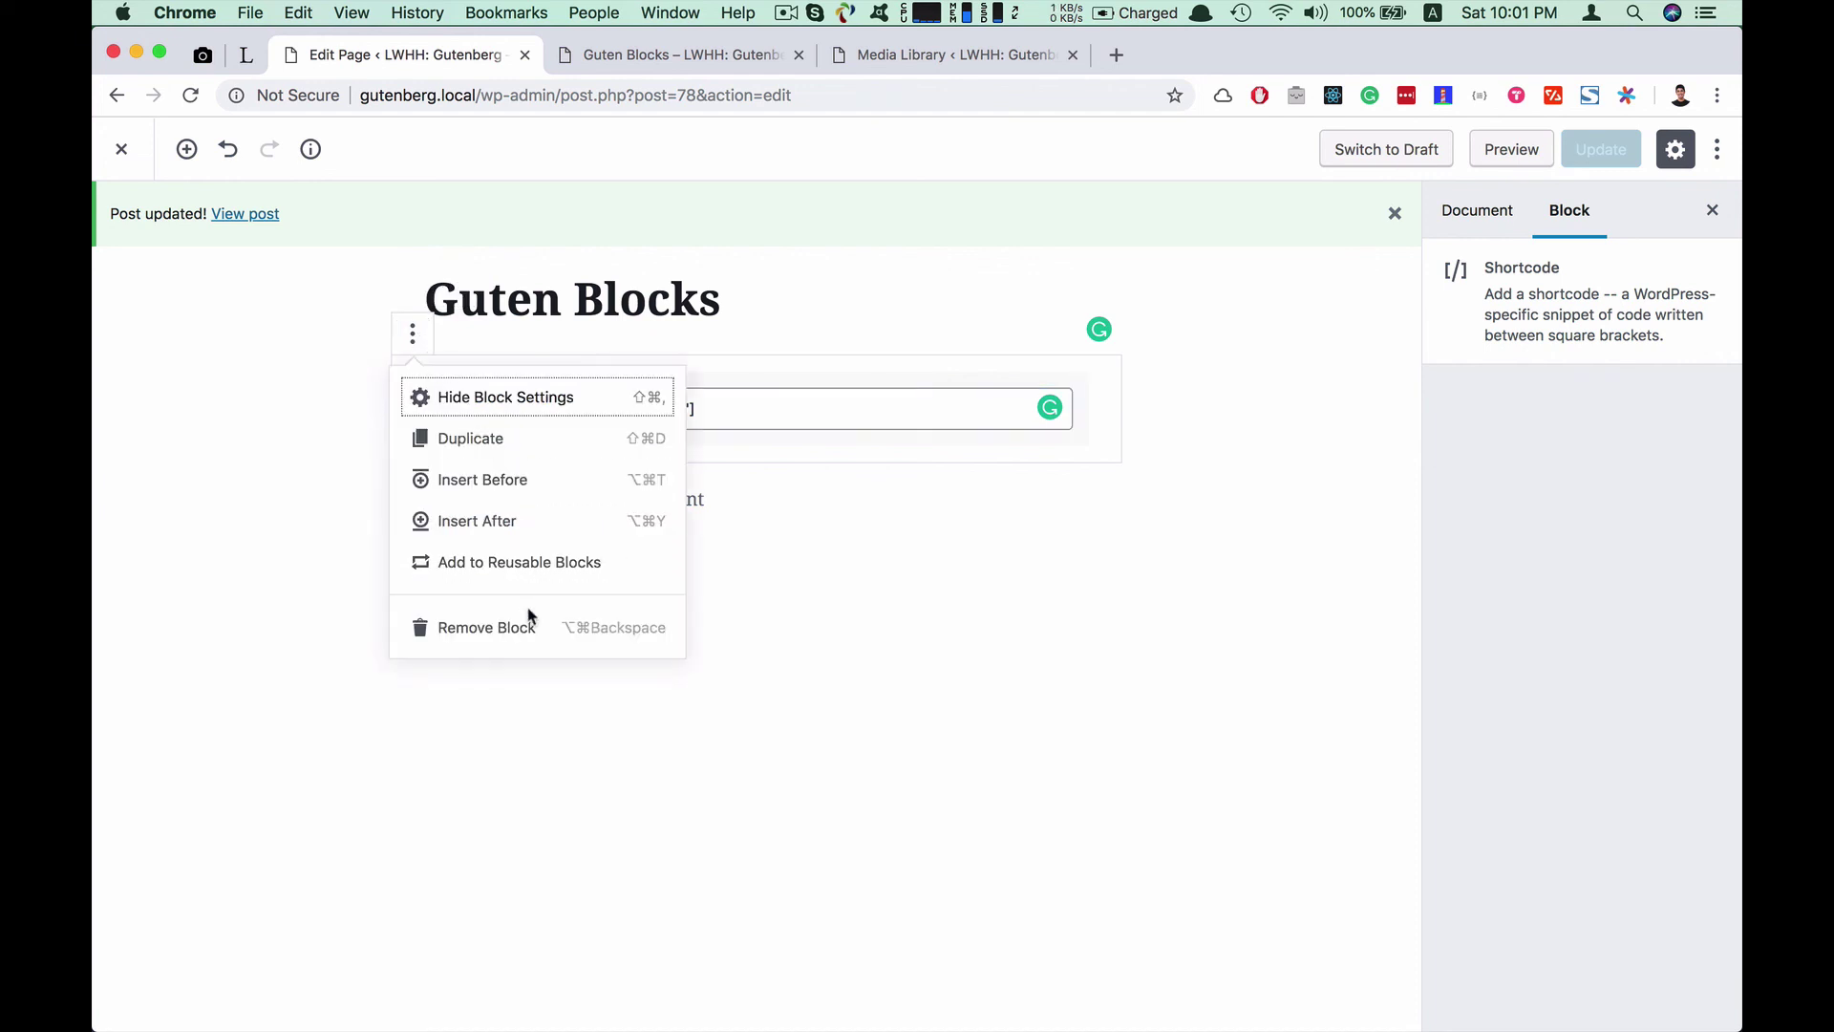
click(498, 624)
click(477, 394)
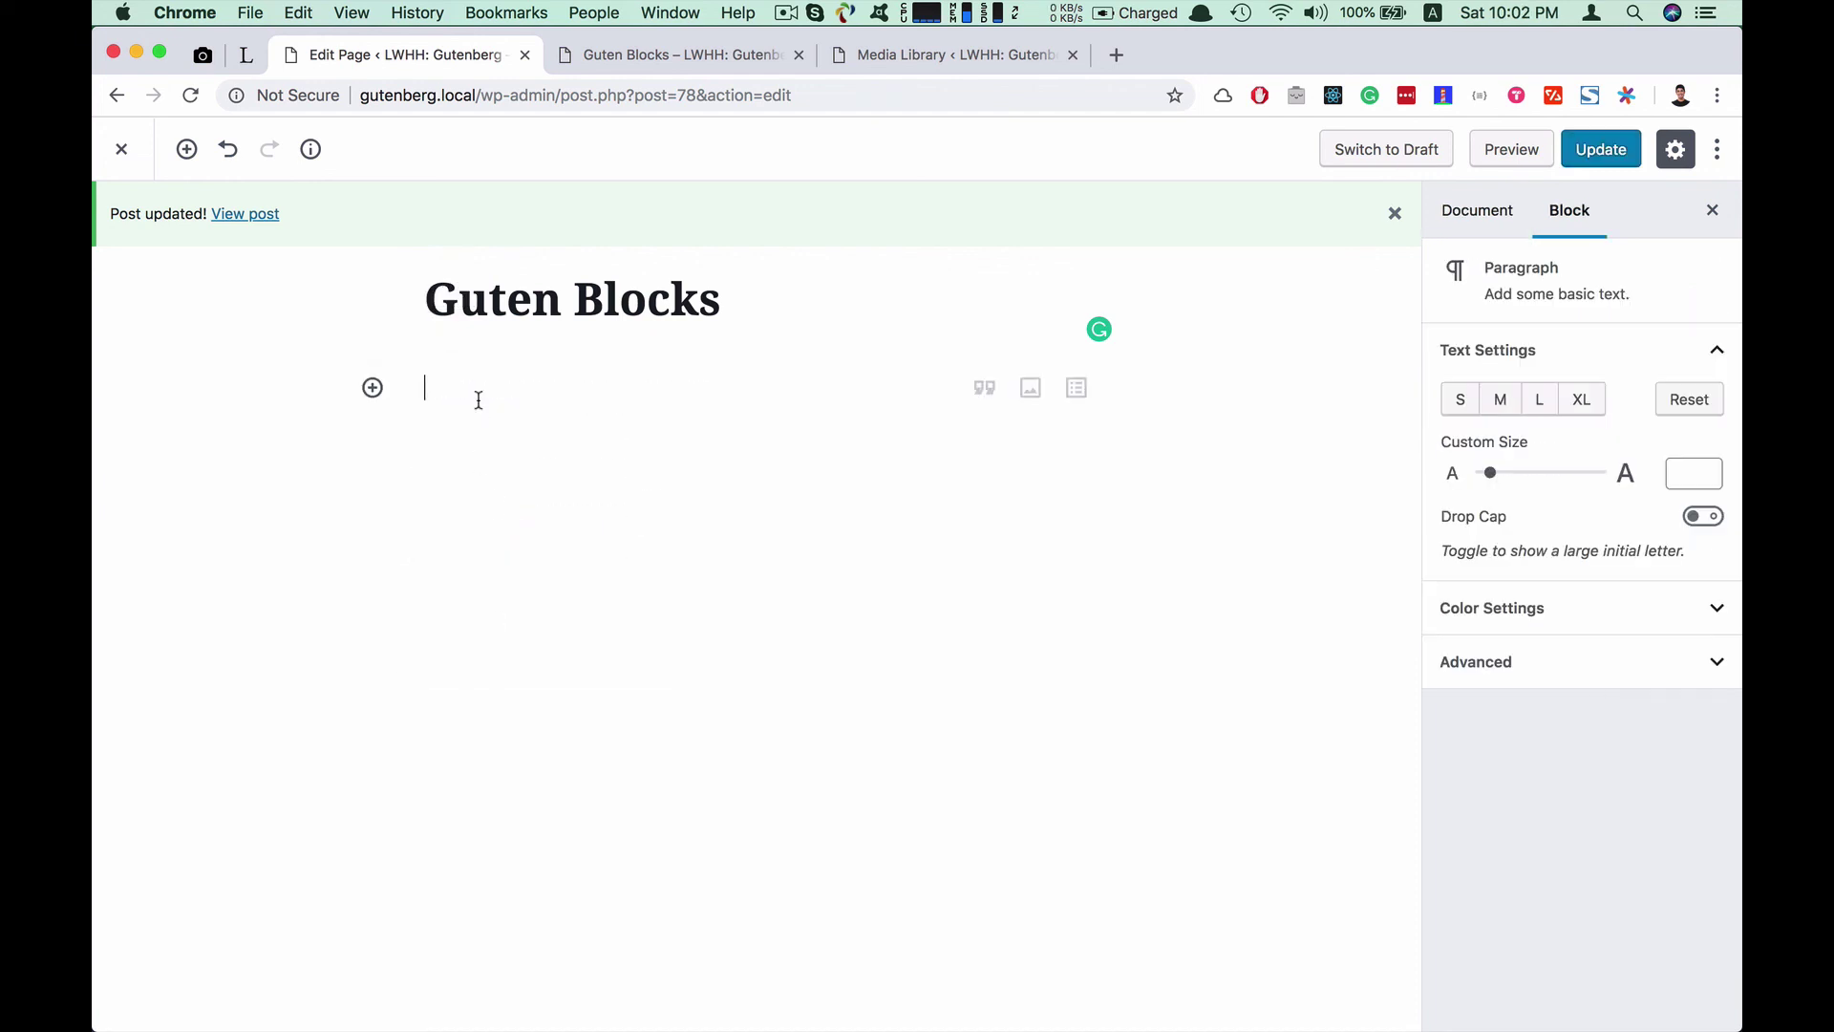
Open the block inserter in the empty paragraph, collapse Most Used and expand the Embeds category
click(373, 388)
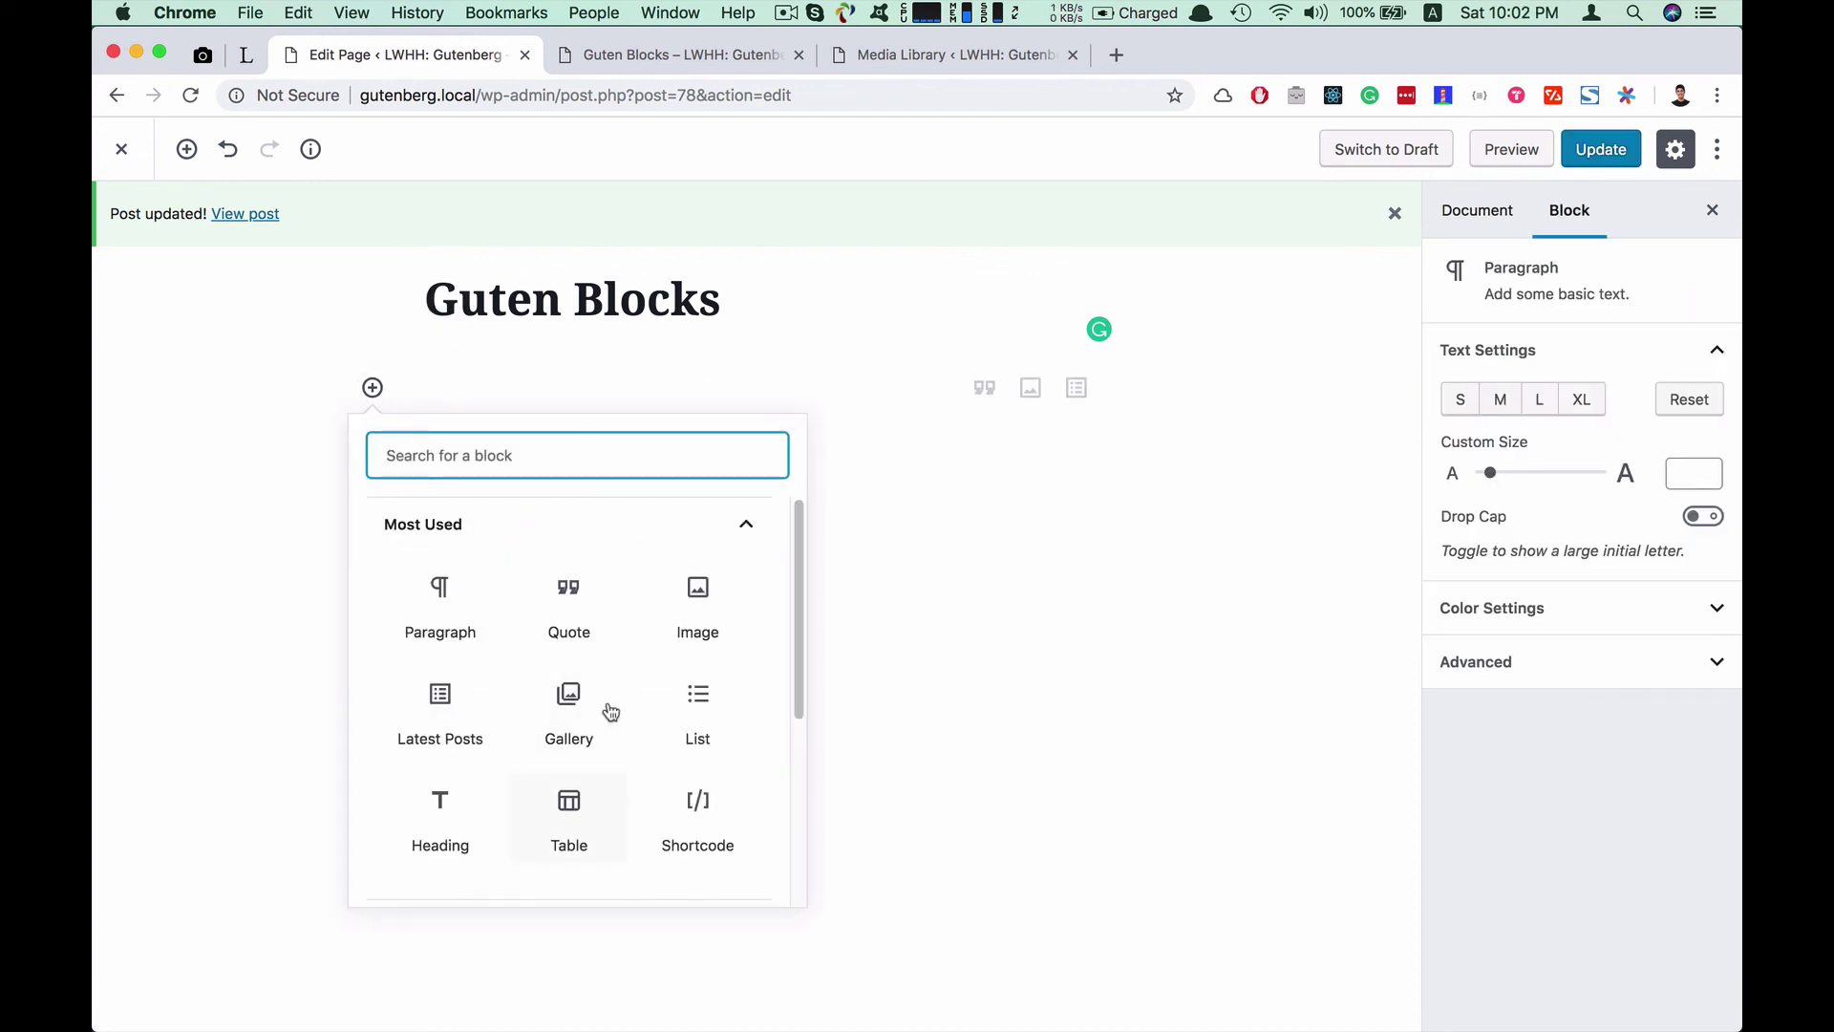
click(744, 524)
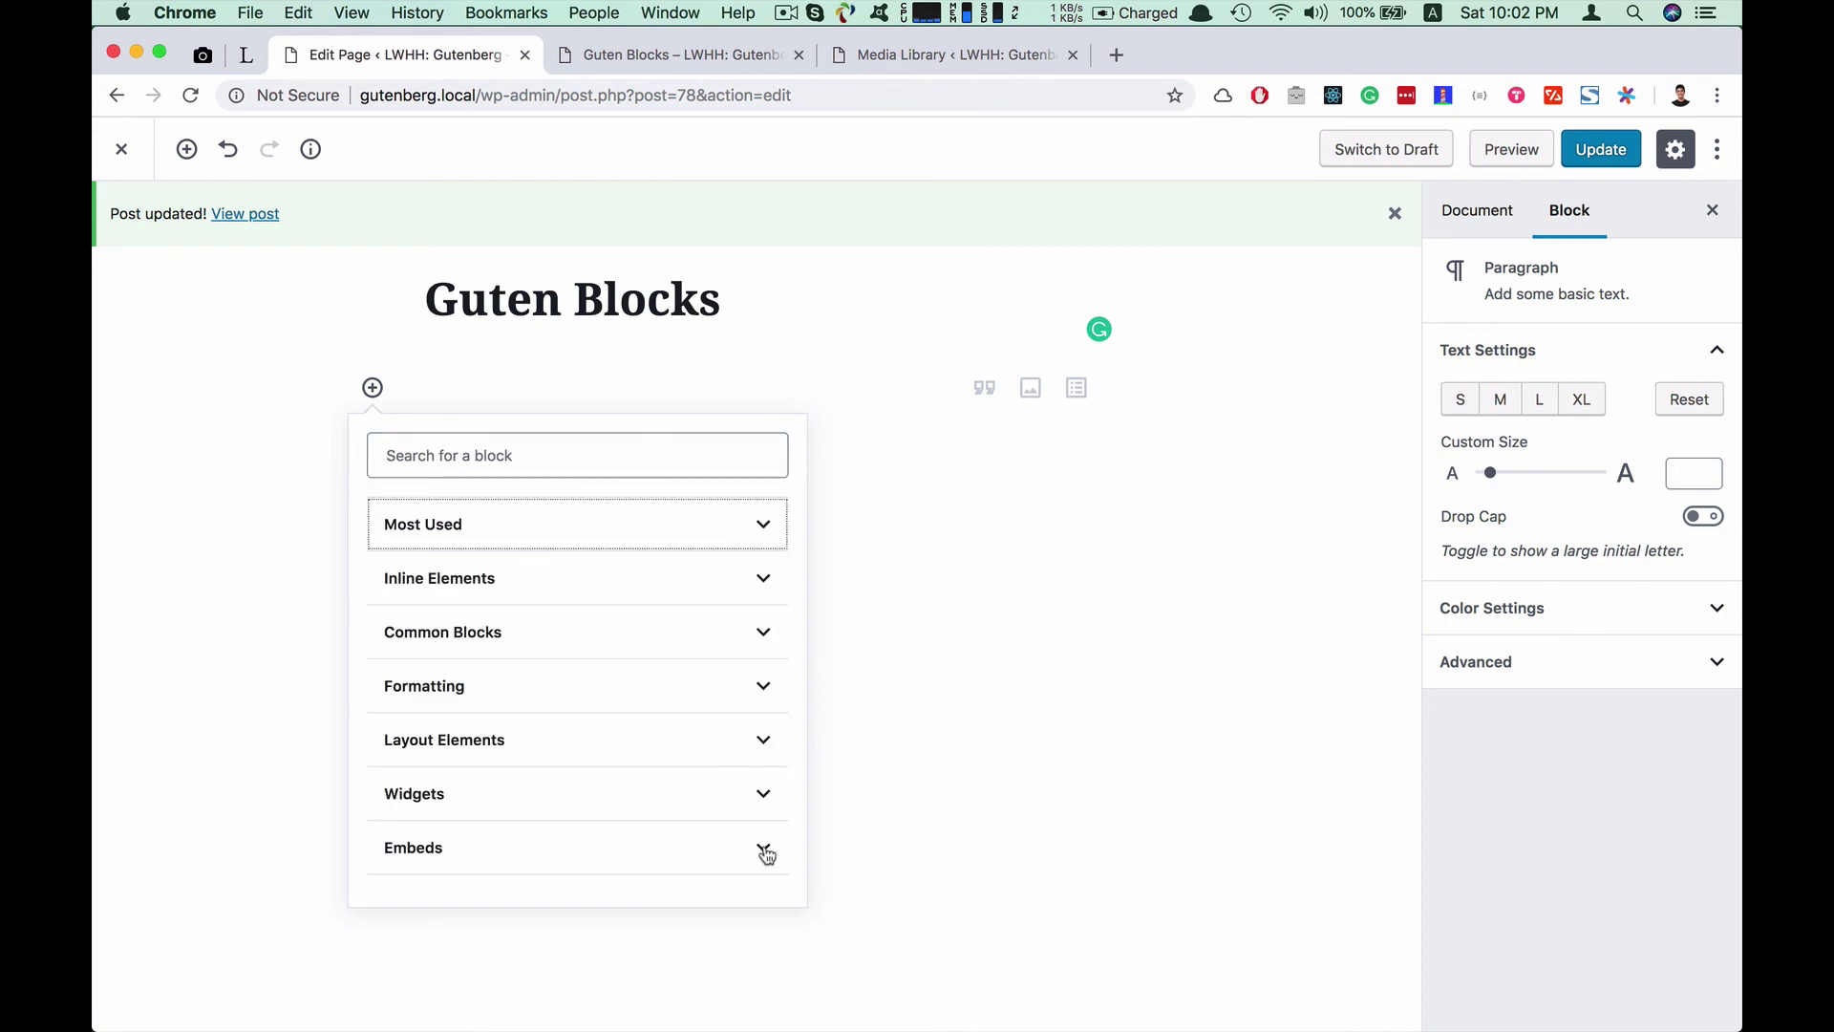
click(761, 797)
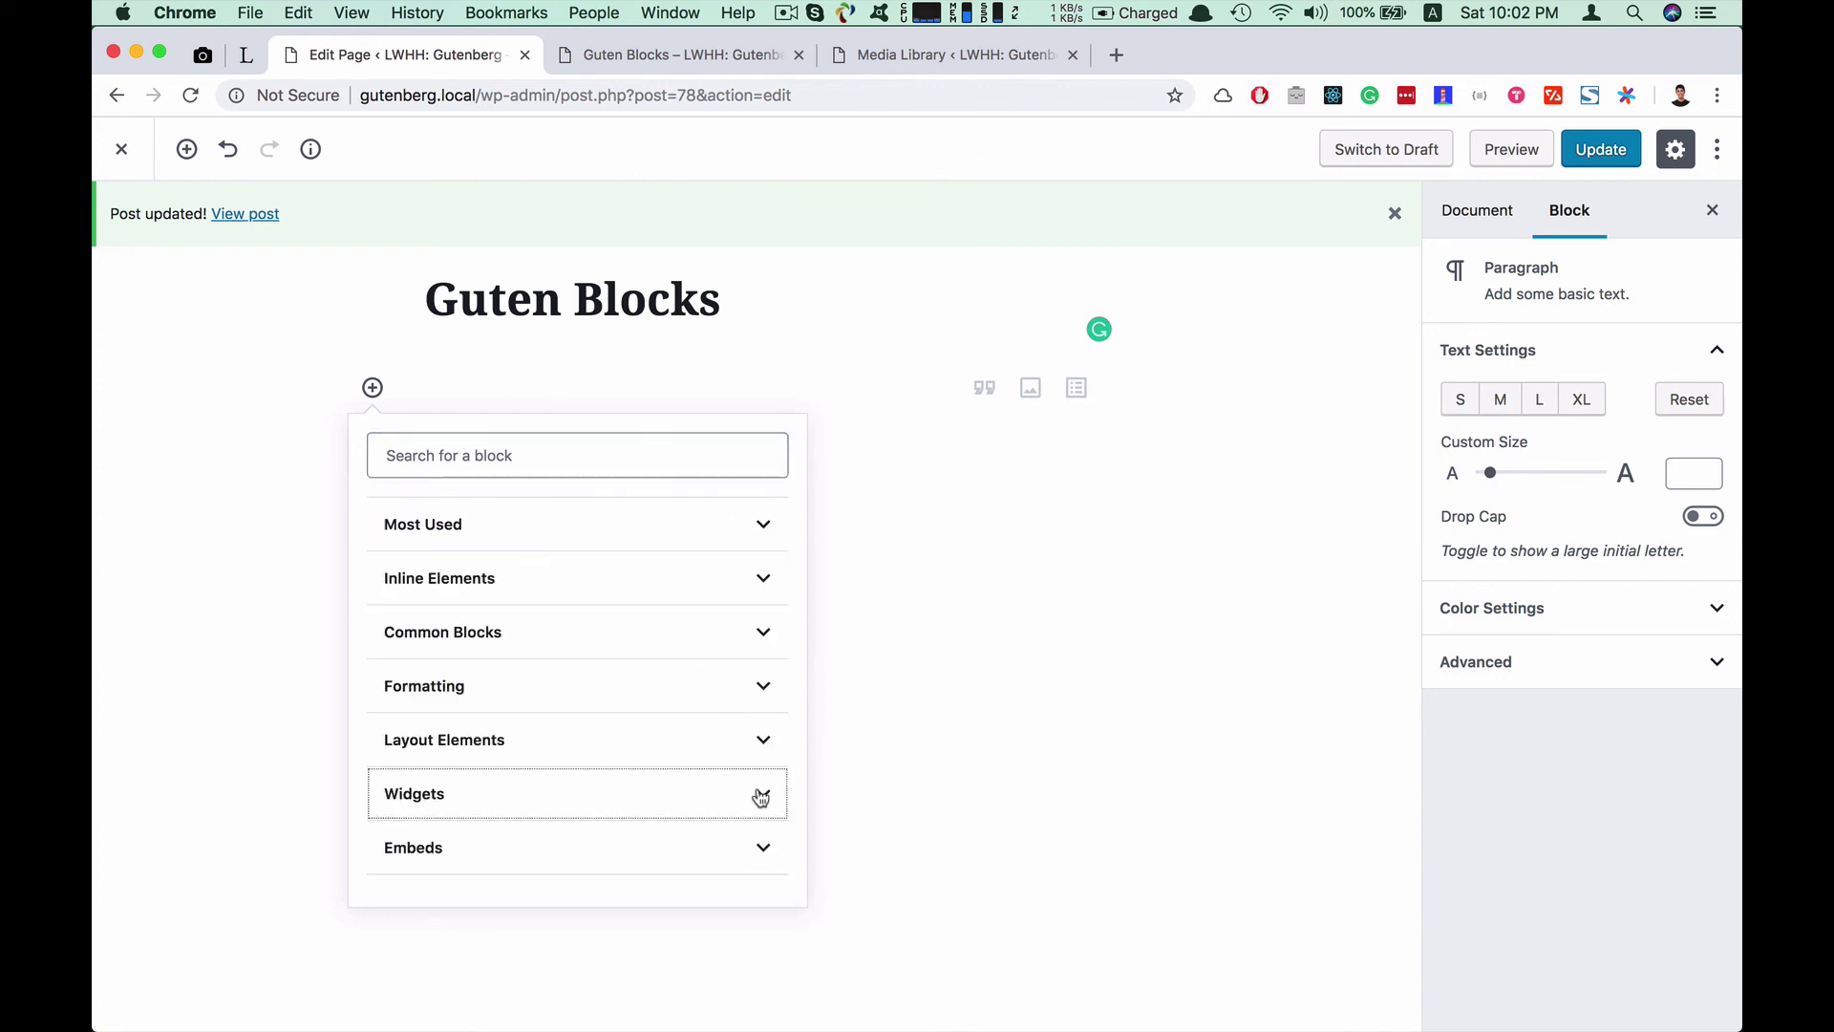
click(747, 549)
Look through the whole list of Embeds blocks, collapse the category and close the block inserter
scroll(657, 710, down, 10)
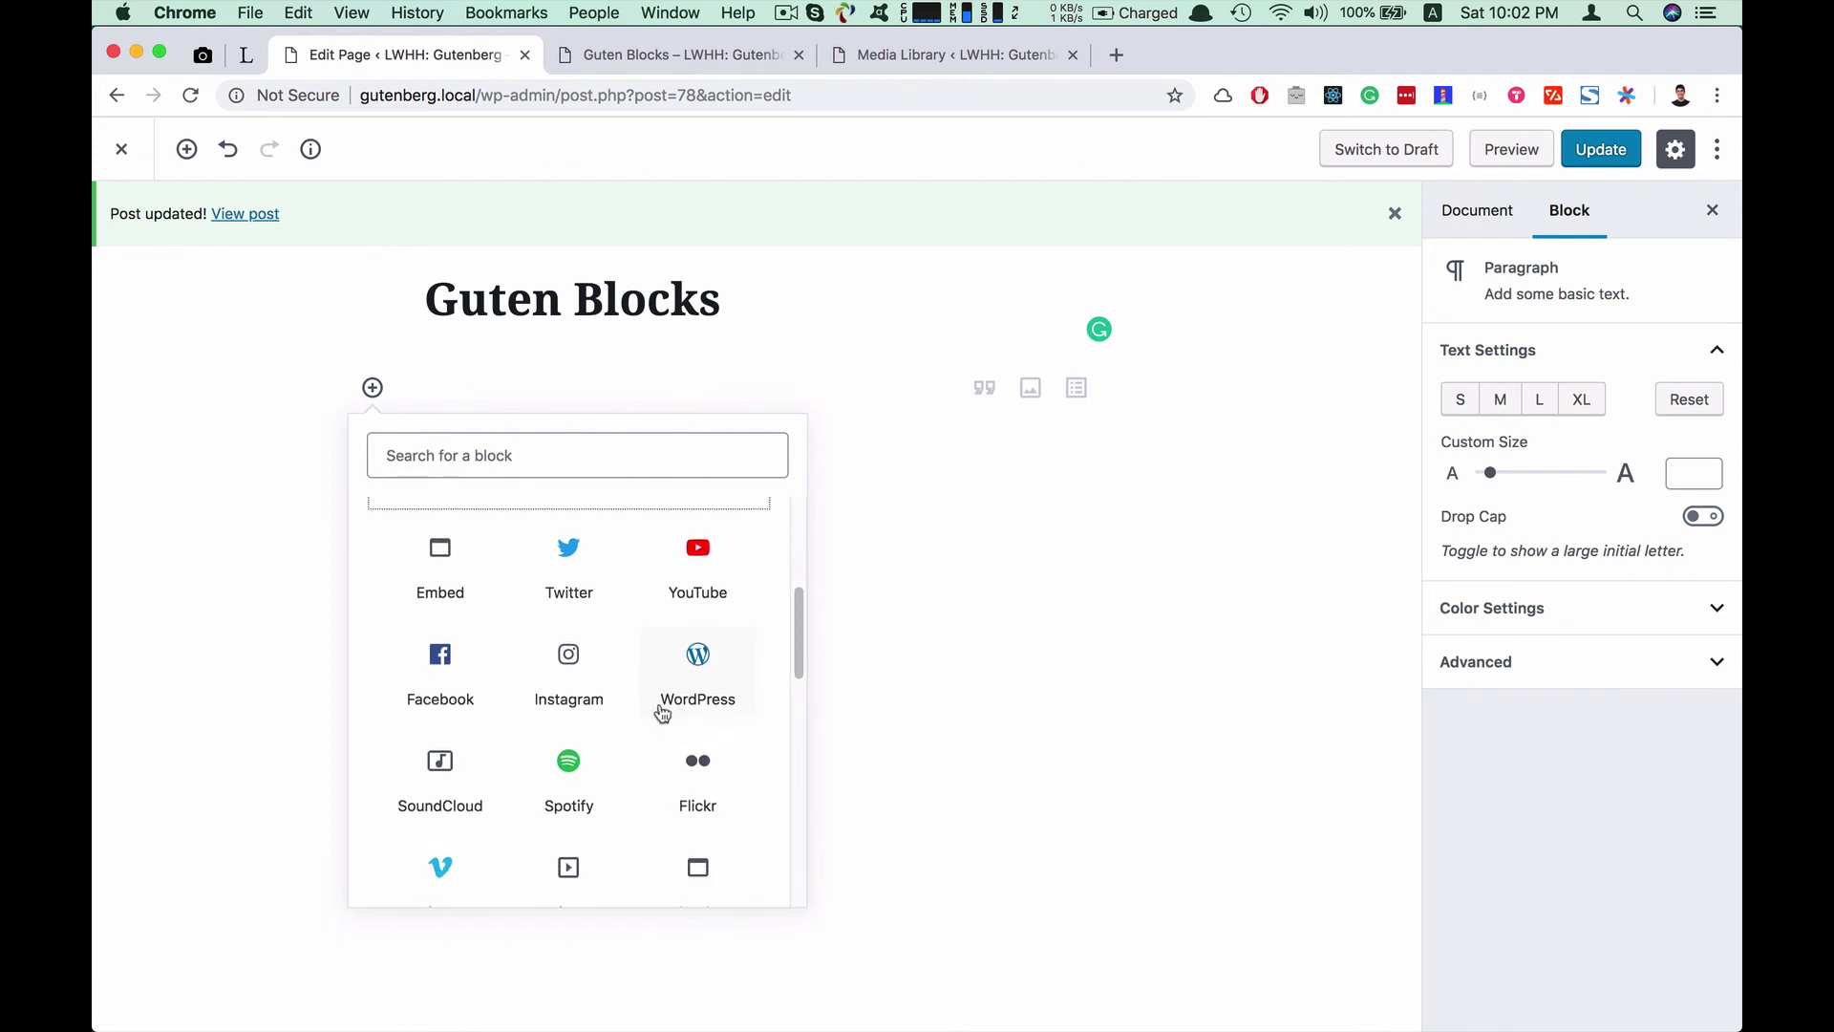
scroll(661, 712, up, 15)
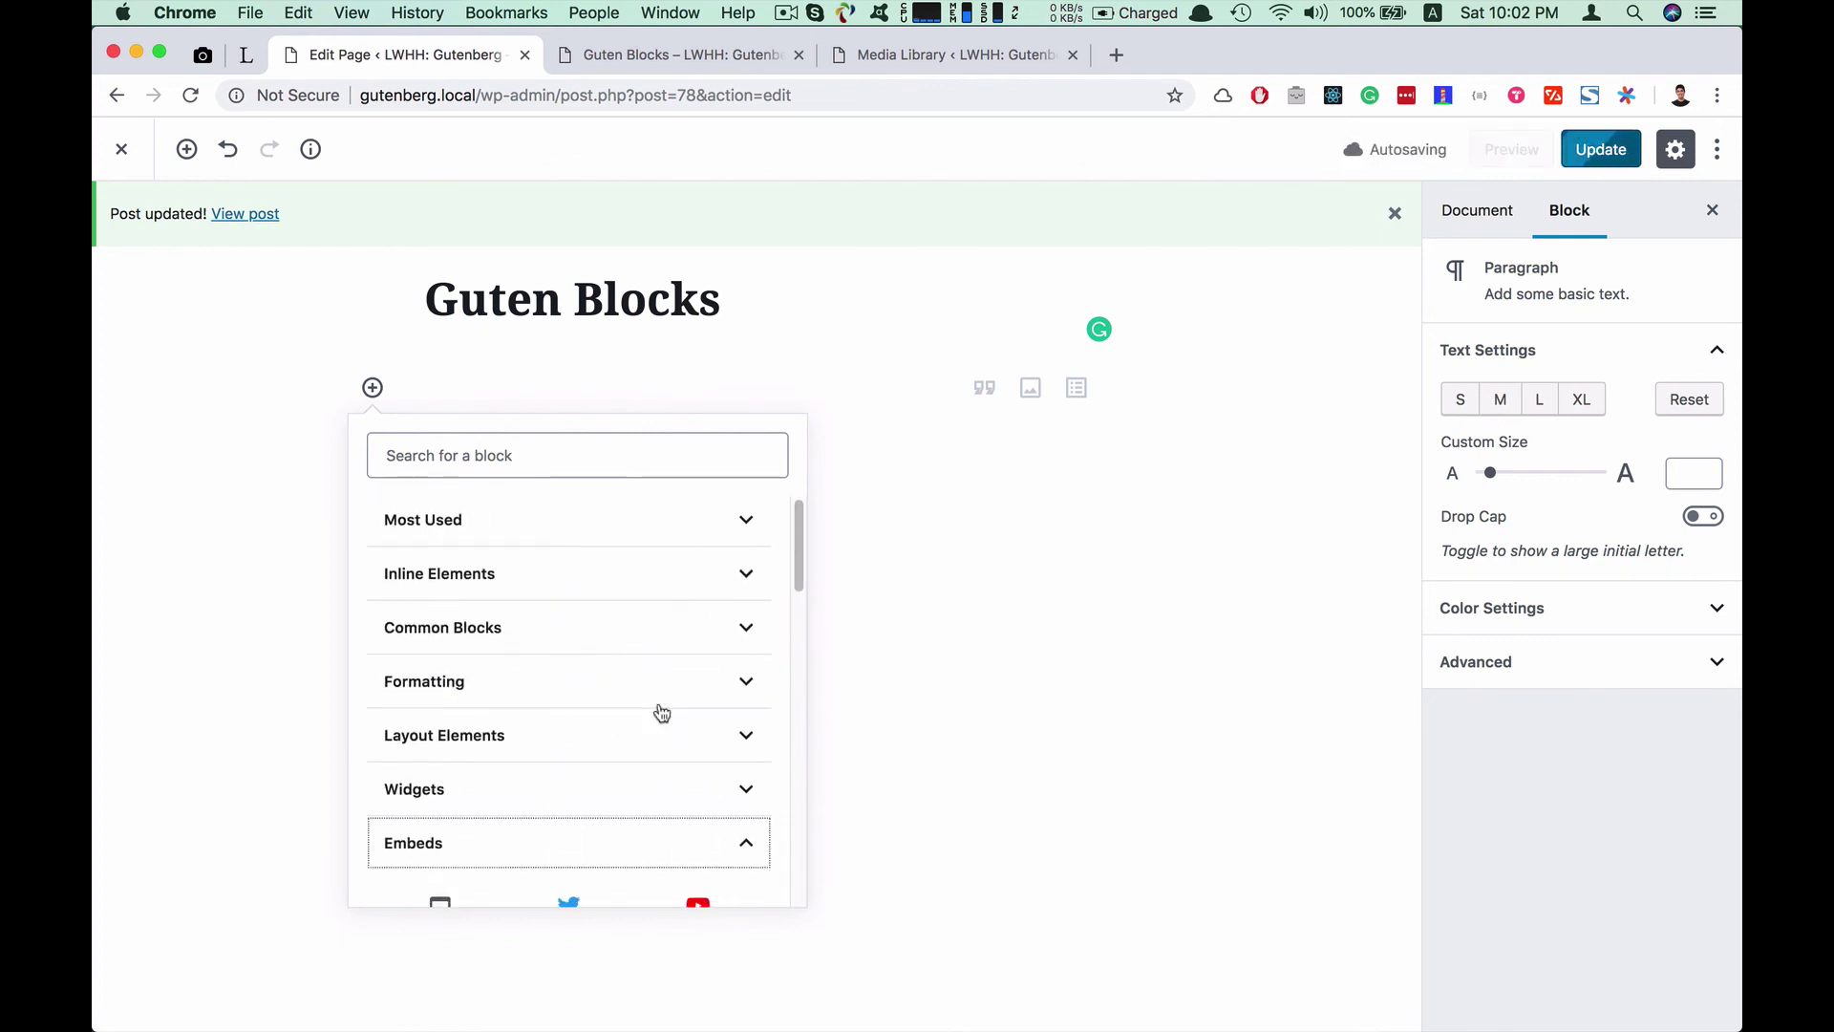
scroll(656, 713, down, 5)
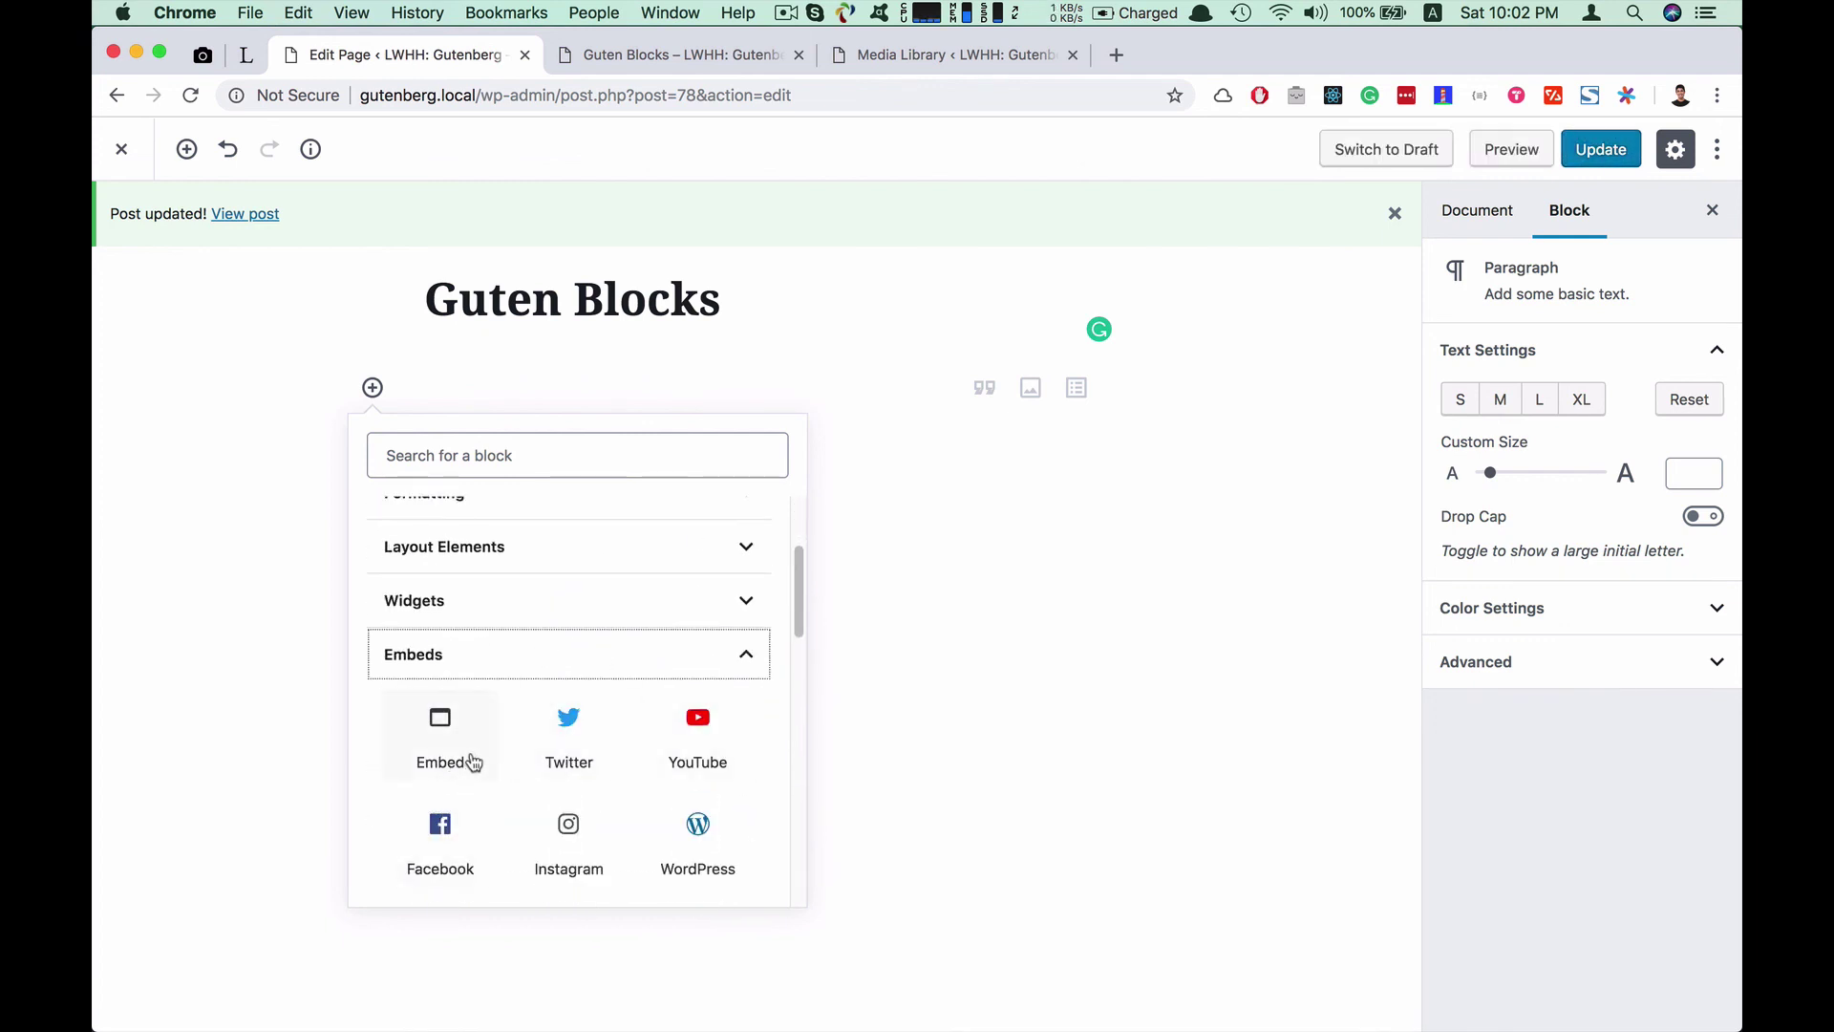
scroll(655, 745, down, 2)
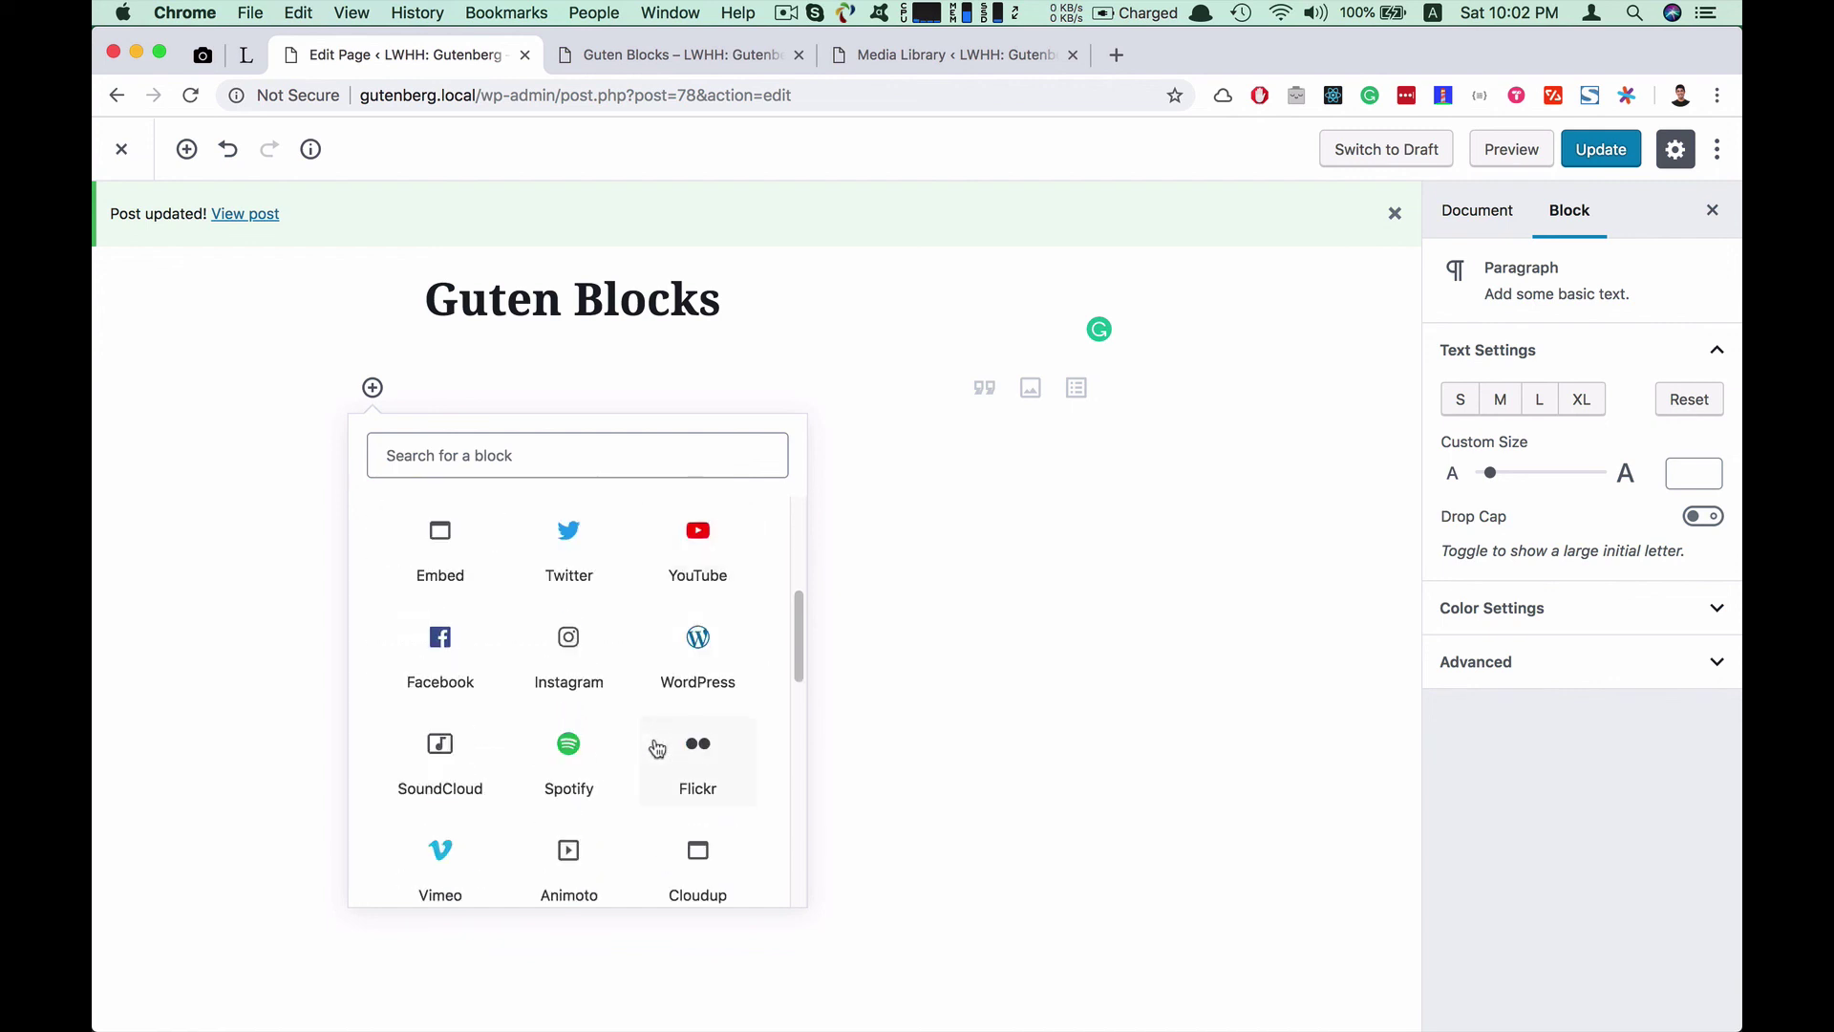
scroll(535, 716, down, 10)
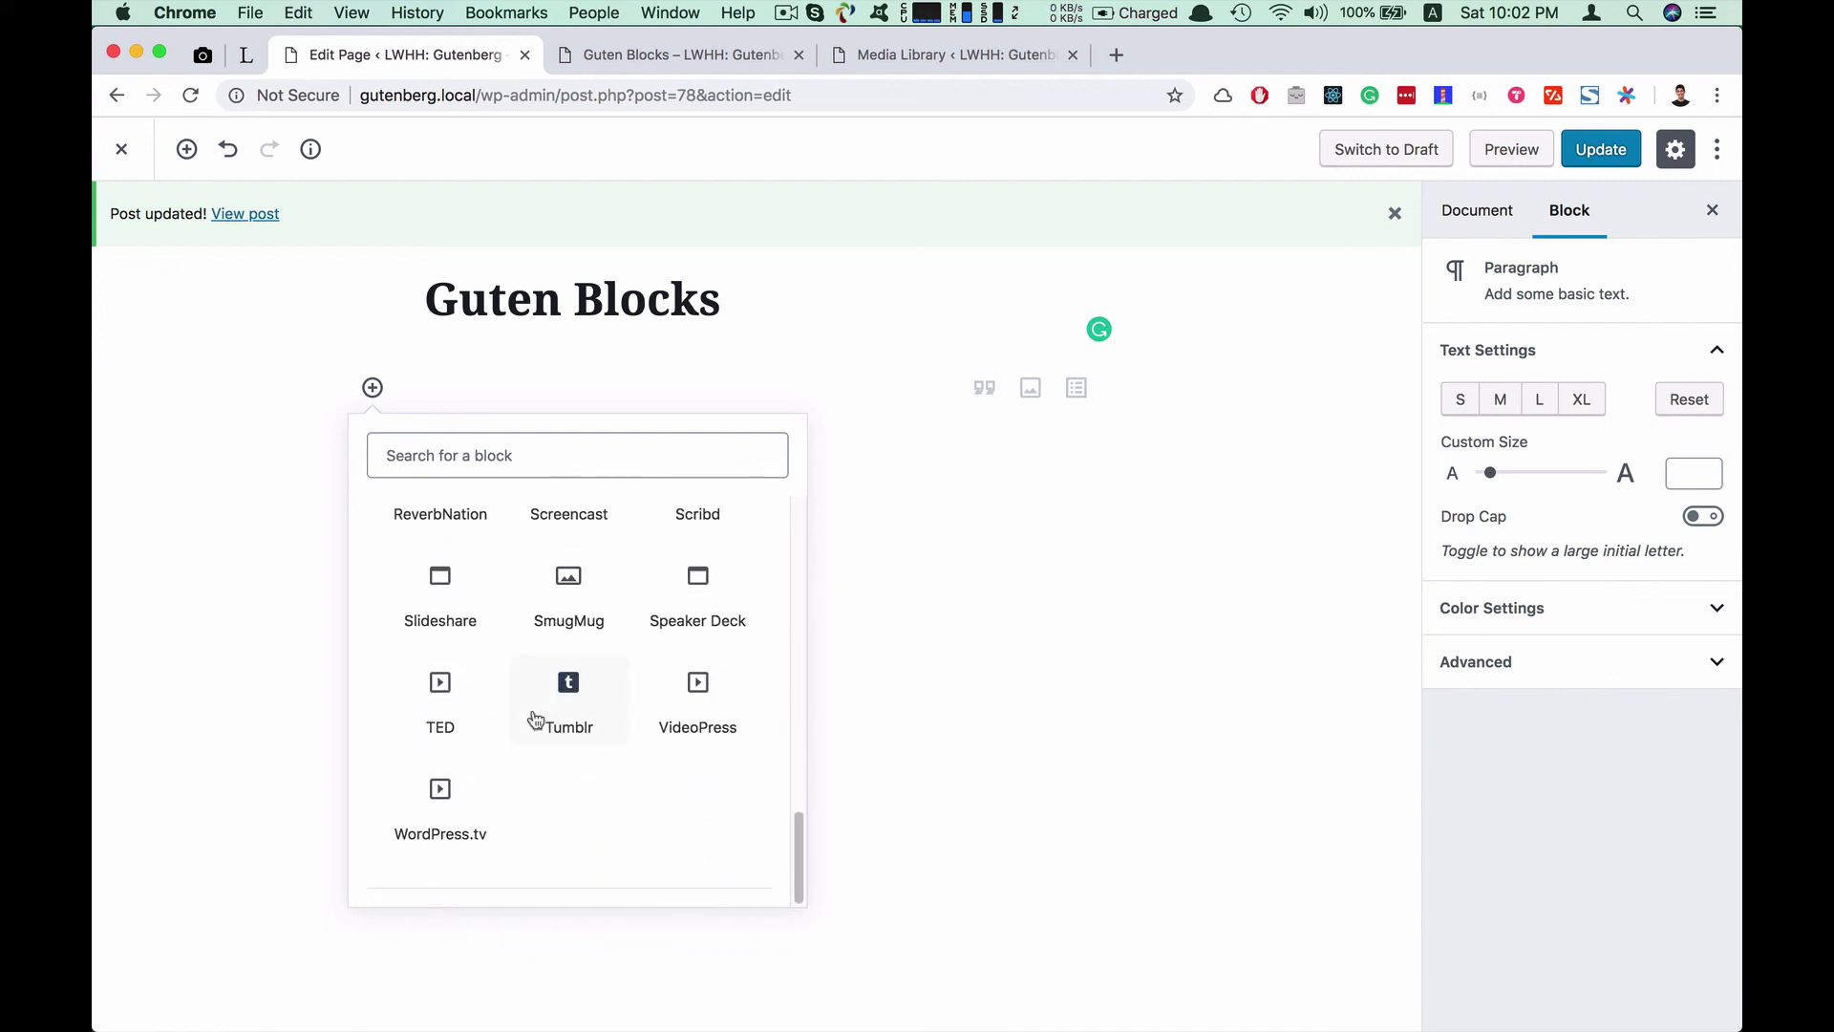
scroll(554, 715, up, 2)
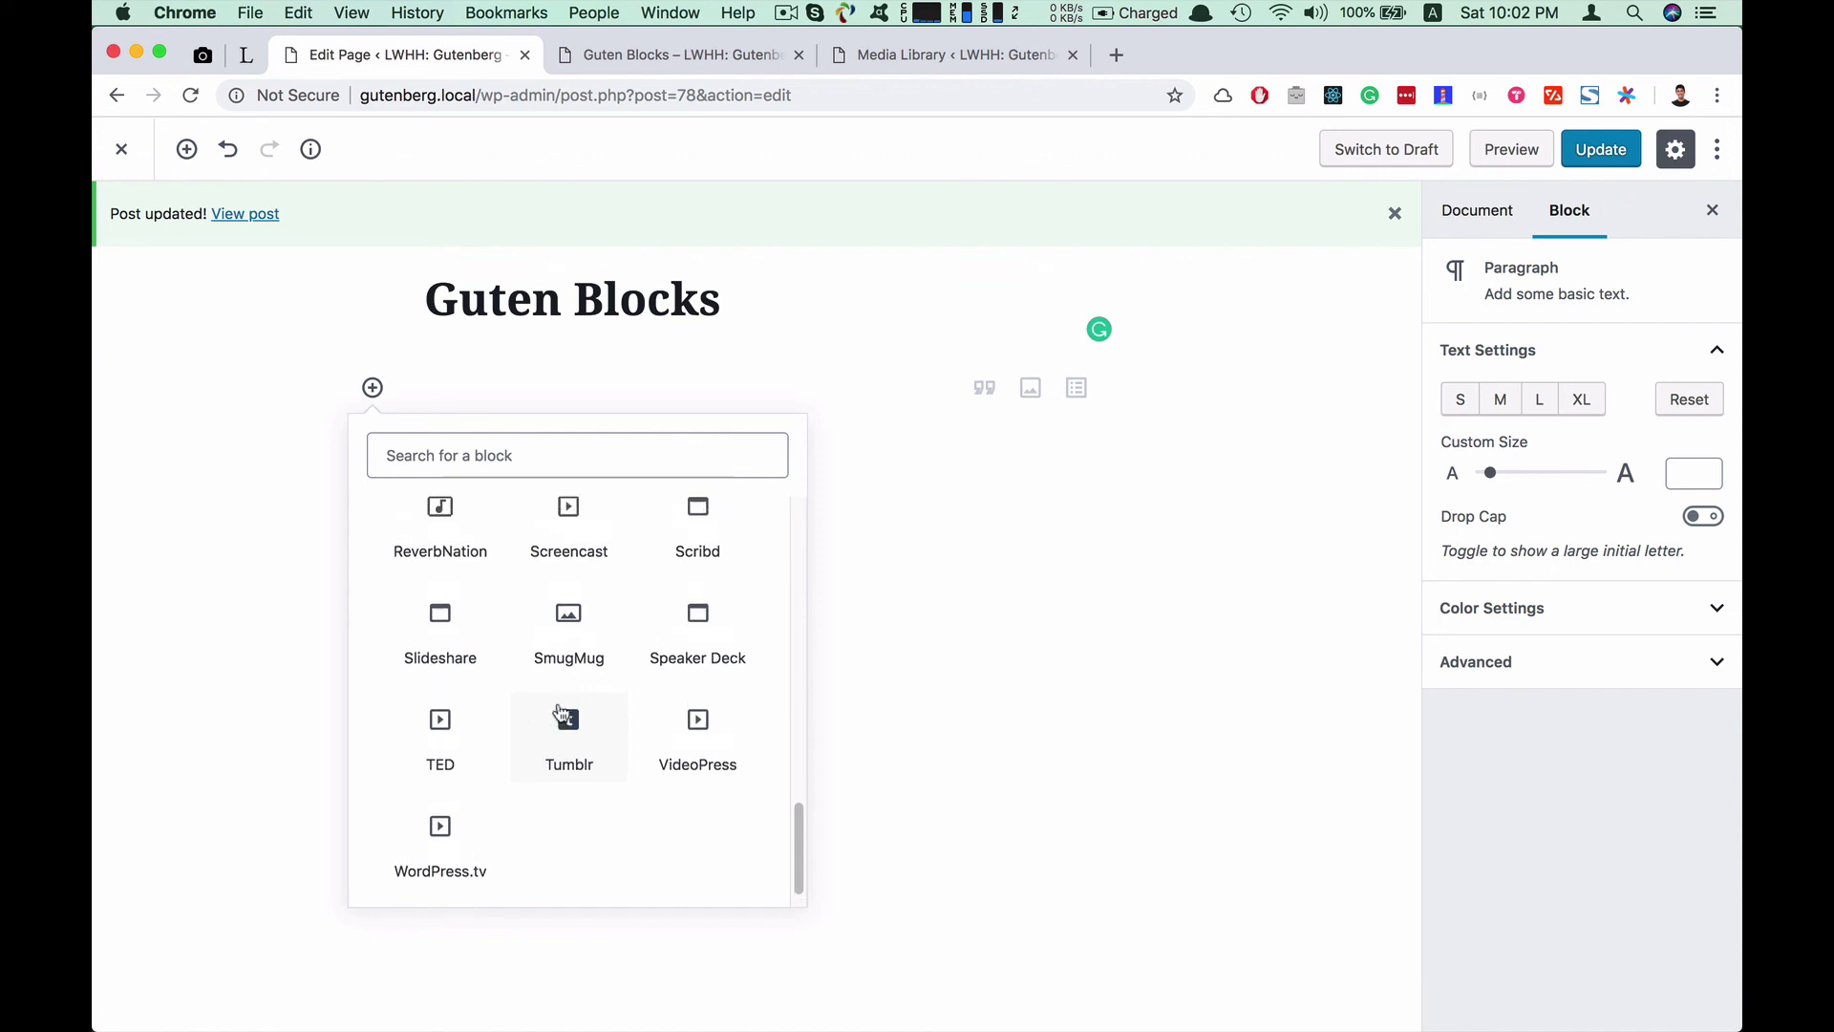
scroll(561, 711, up, 6)
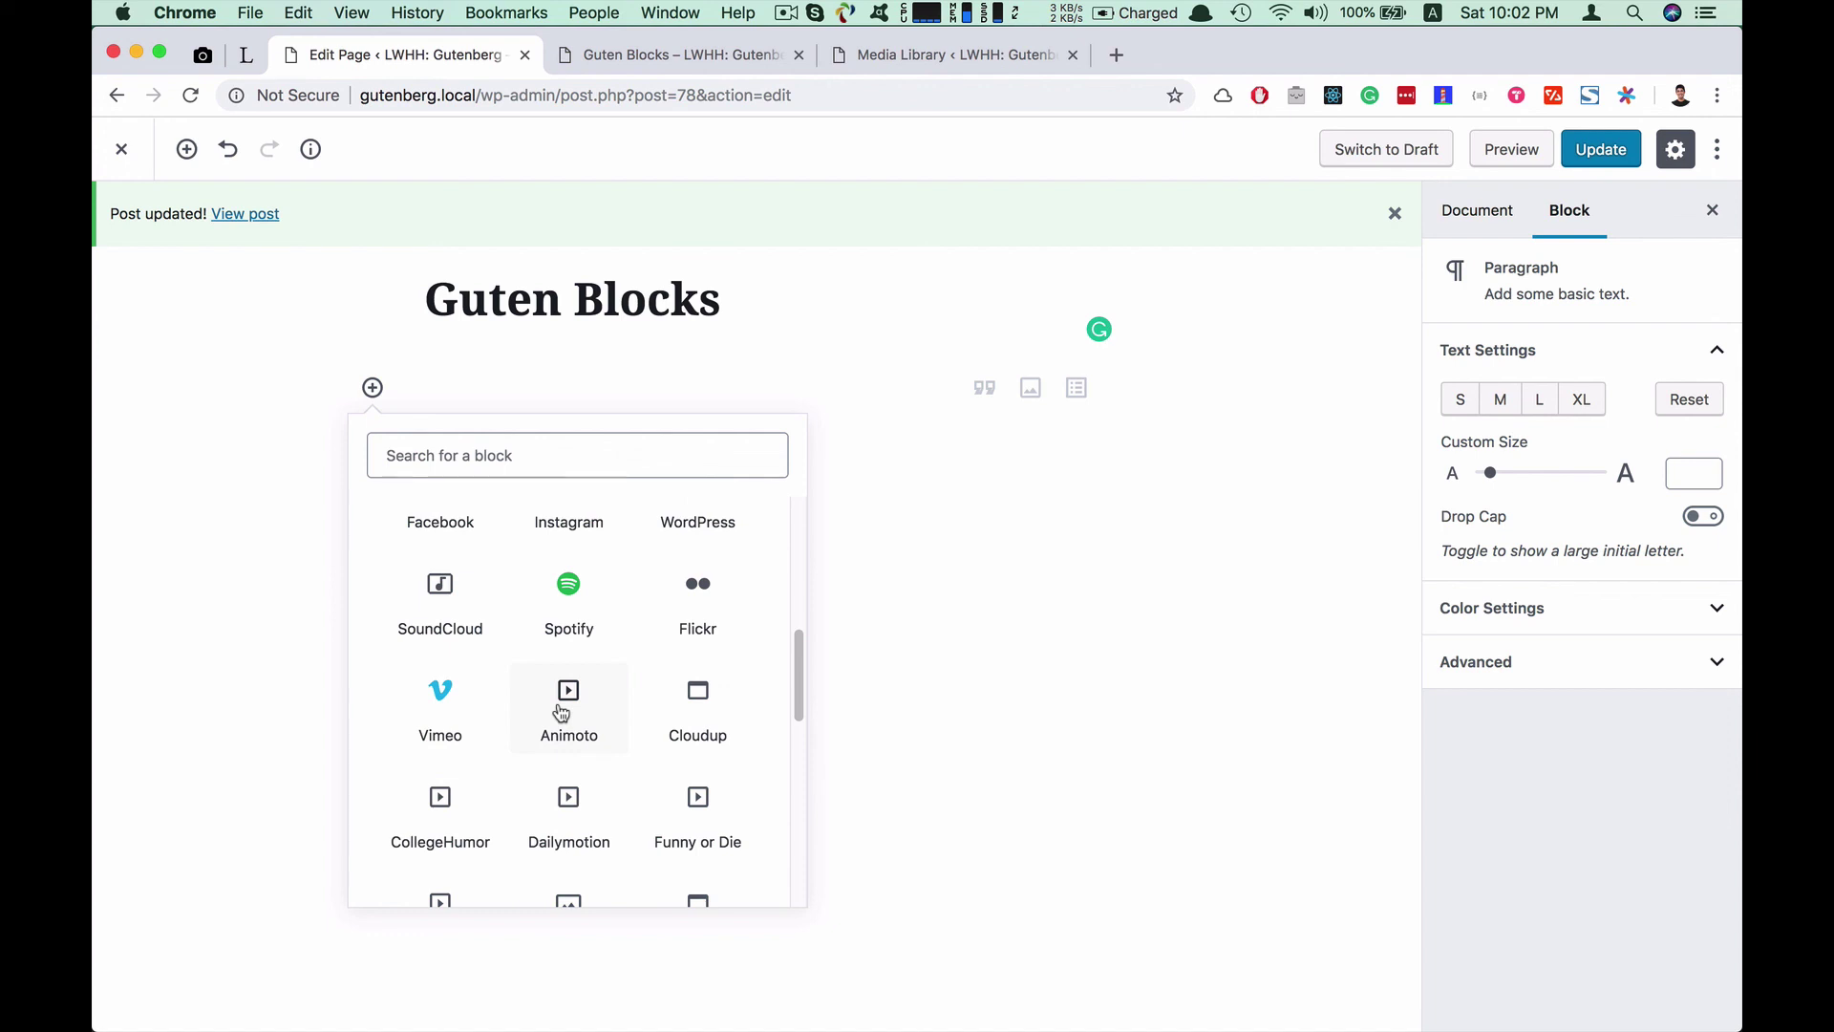
scroll(643, 718, down, 2)
scroll(645, 720, down, 2)
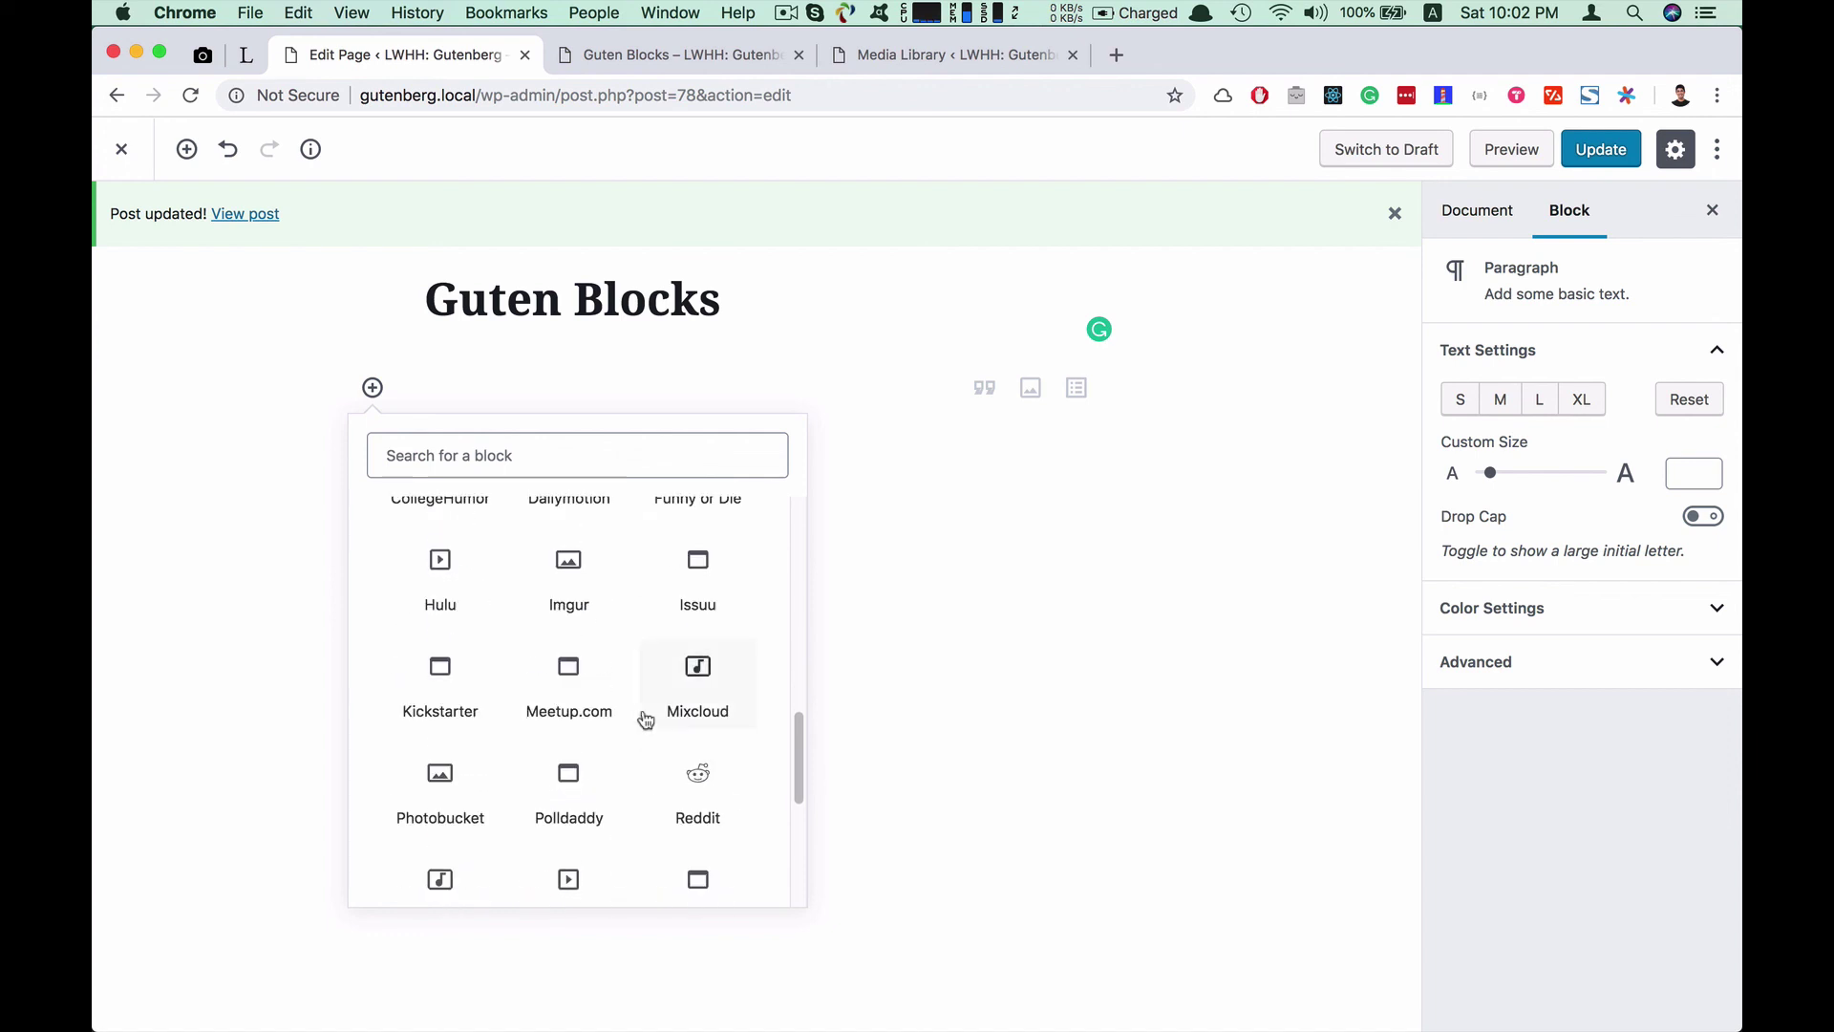
scroll(646, 718, down, 1)
scroll(646, 719, up, 6)
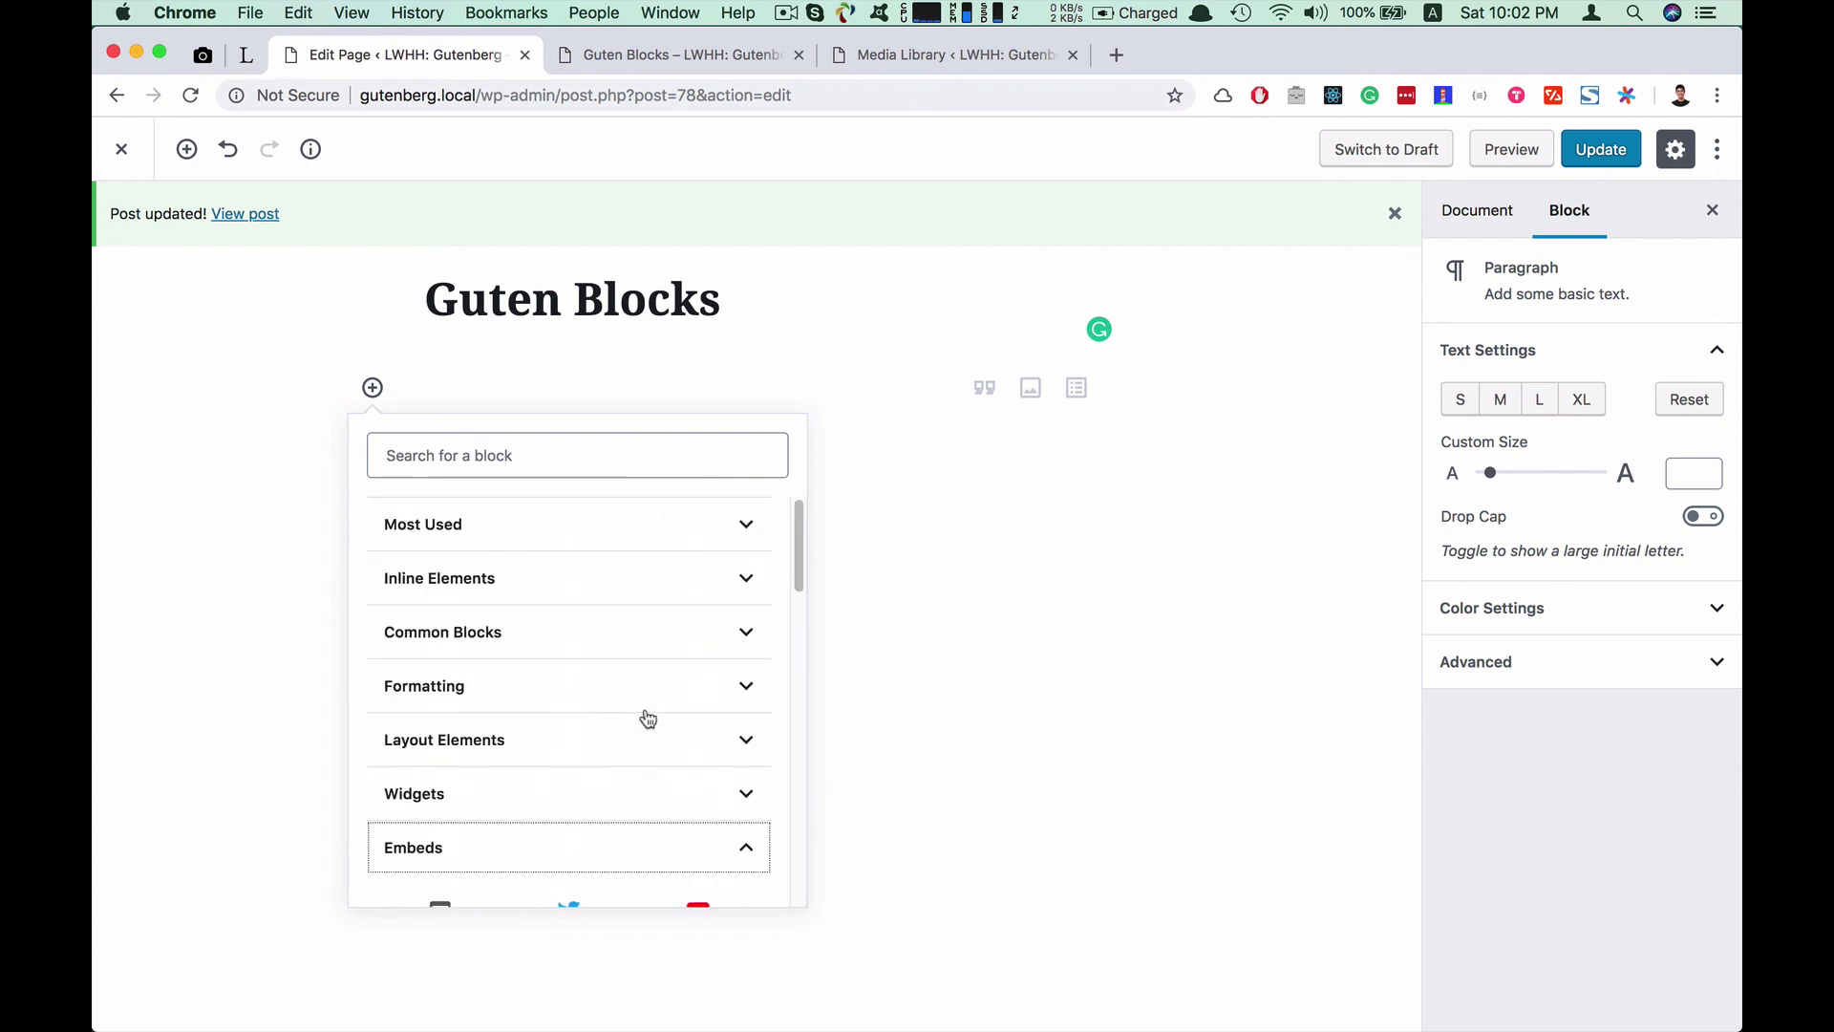
scroll(648, 719, down, 3)
scroll(559, 687, down, 6)
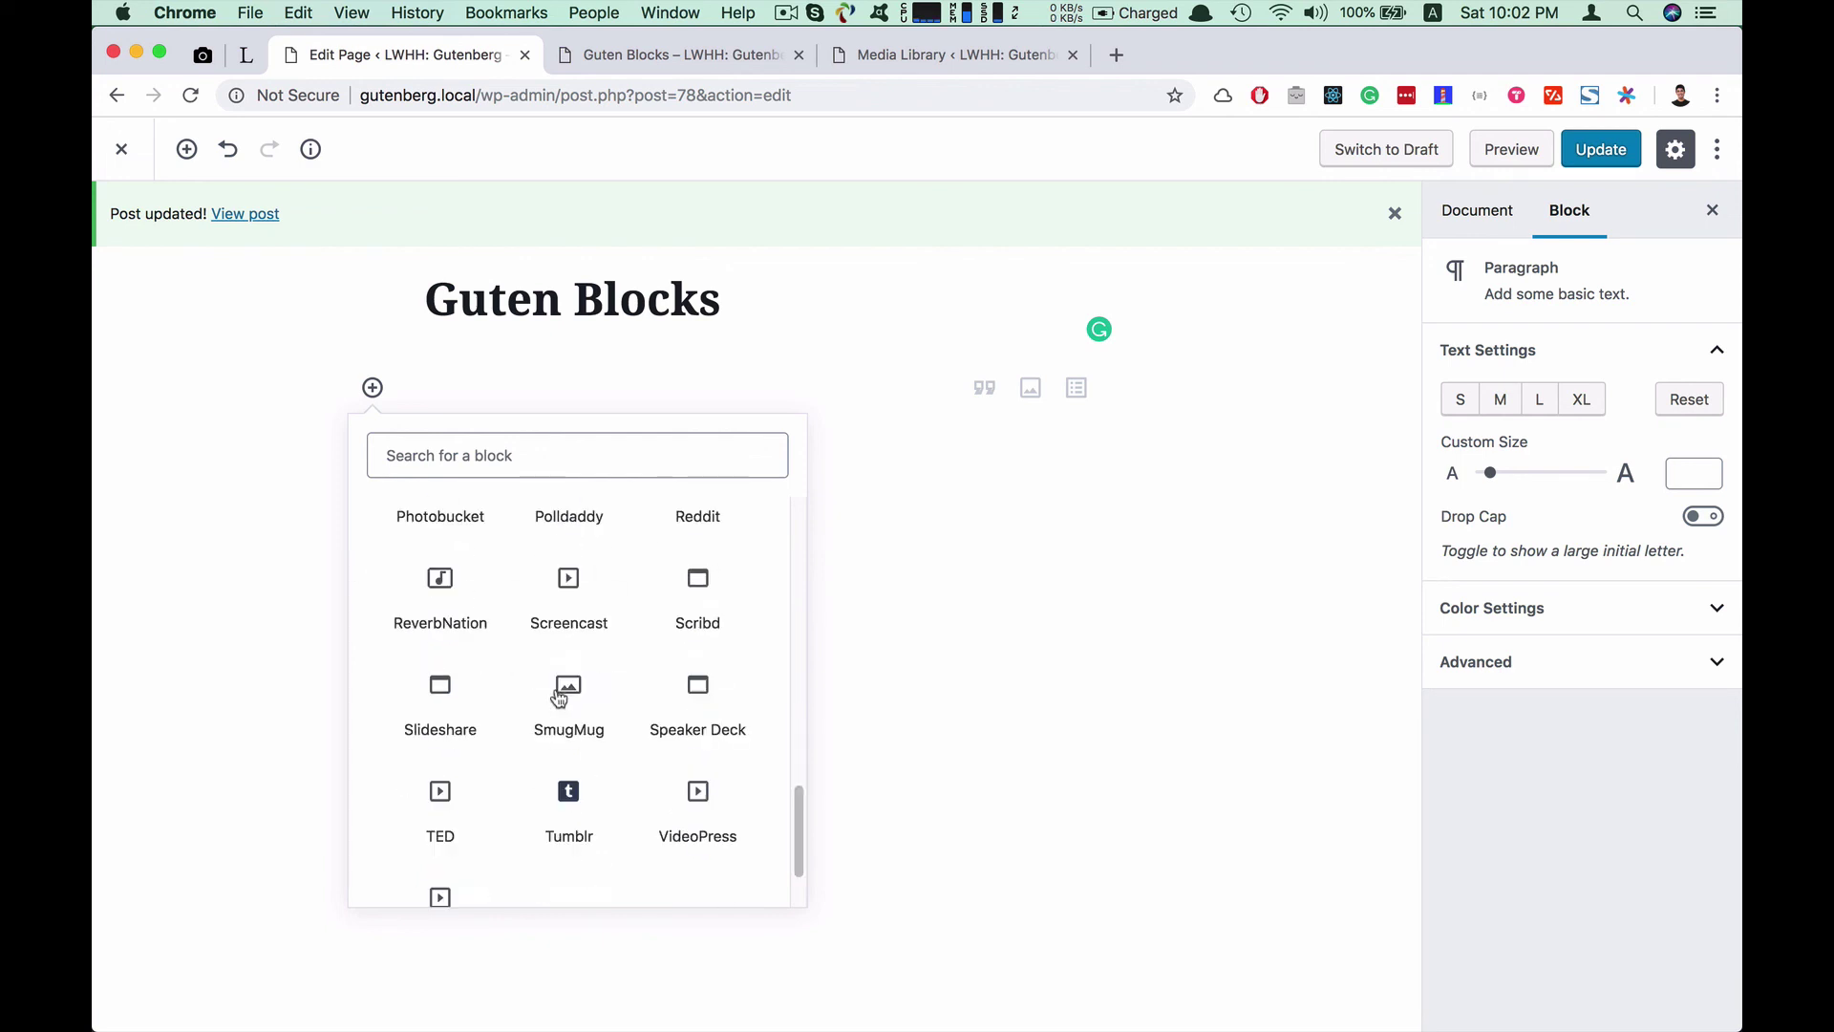
scroll(562, 688, down, 1)
scroll(621, 702, up, 10)
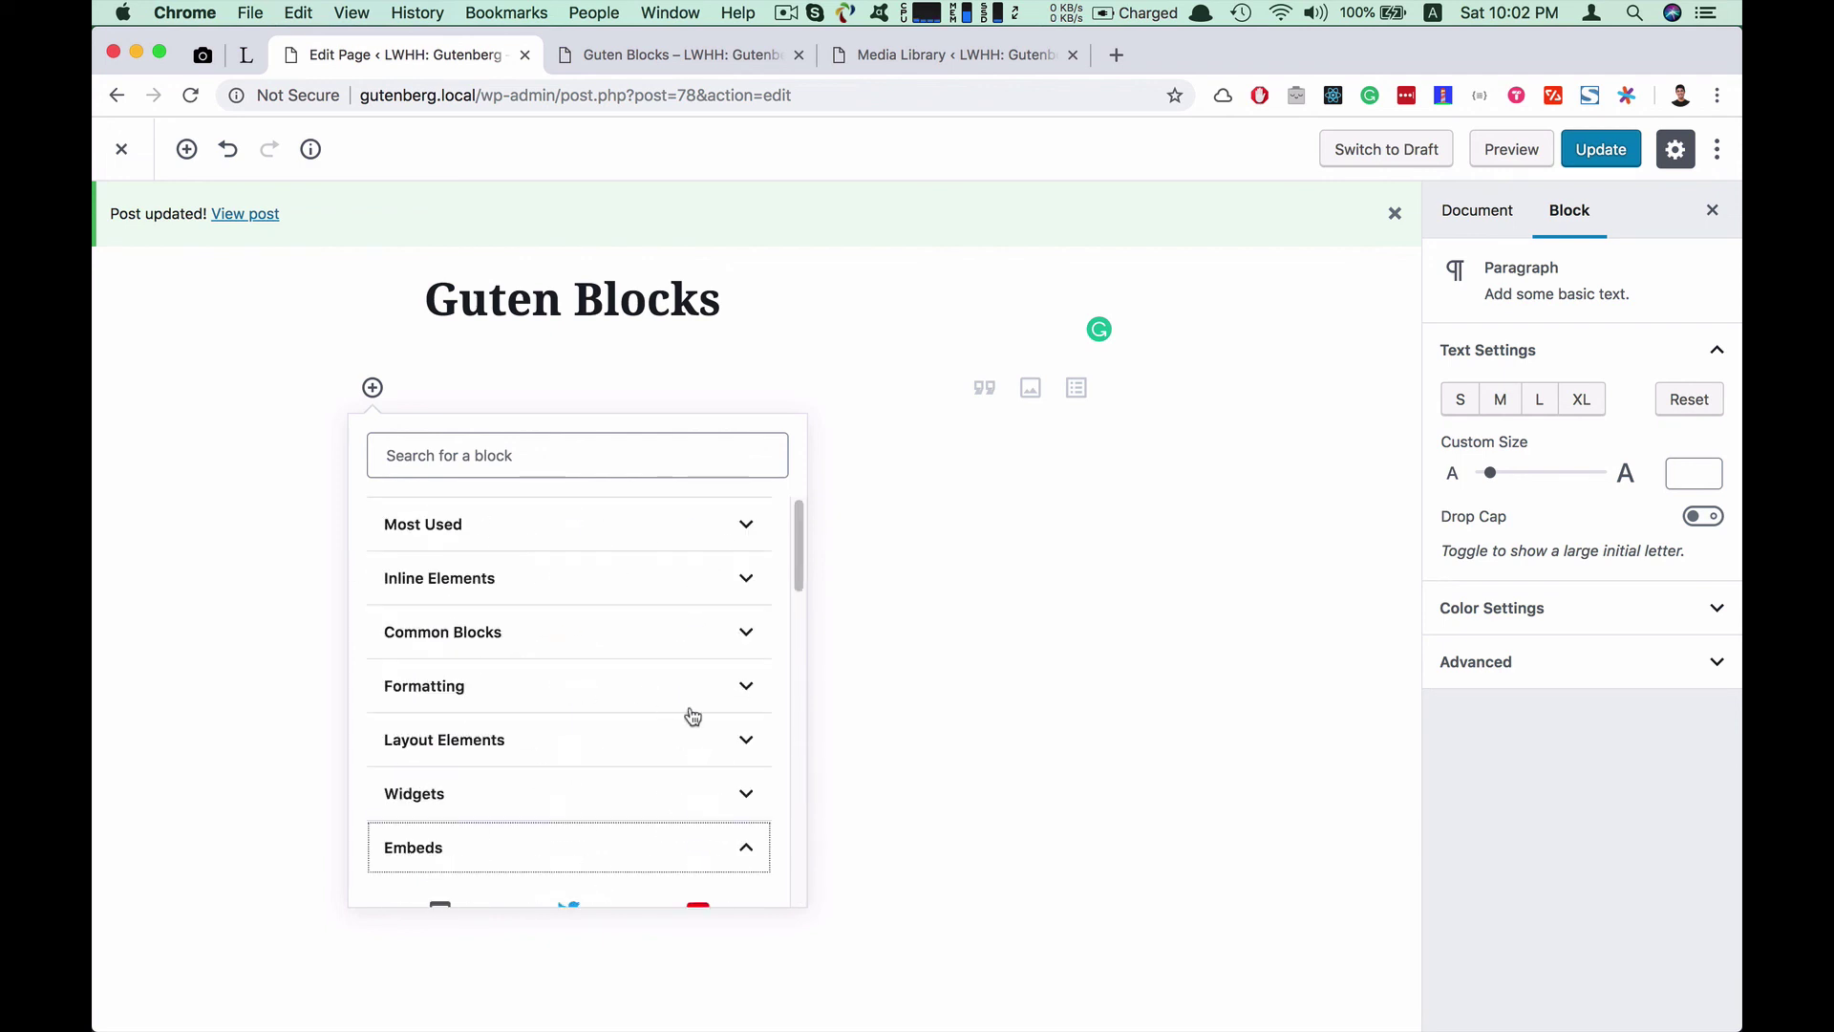
click(743, 847)
click(851, 655)
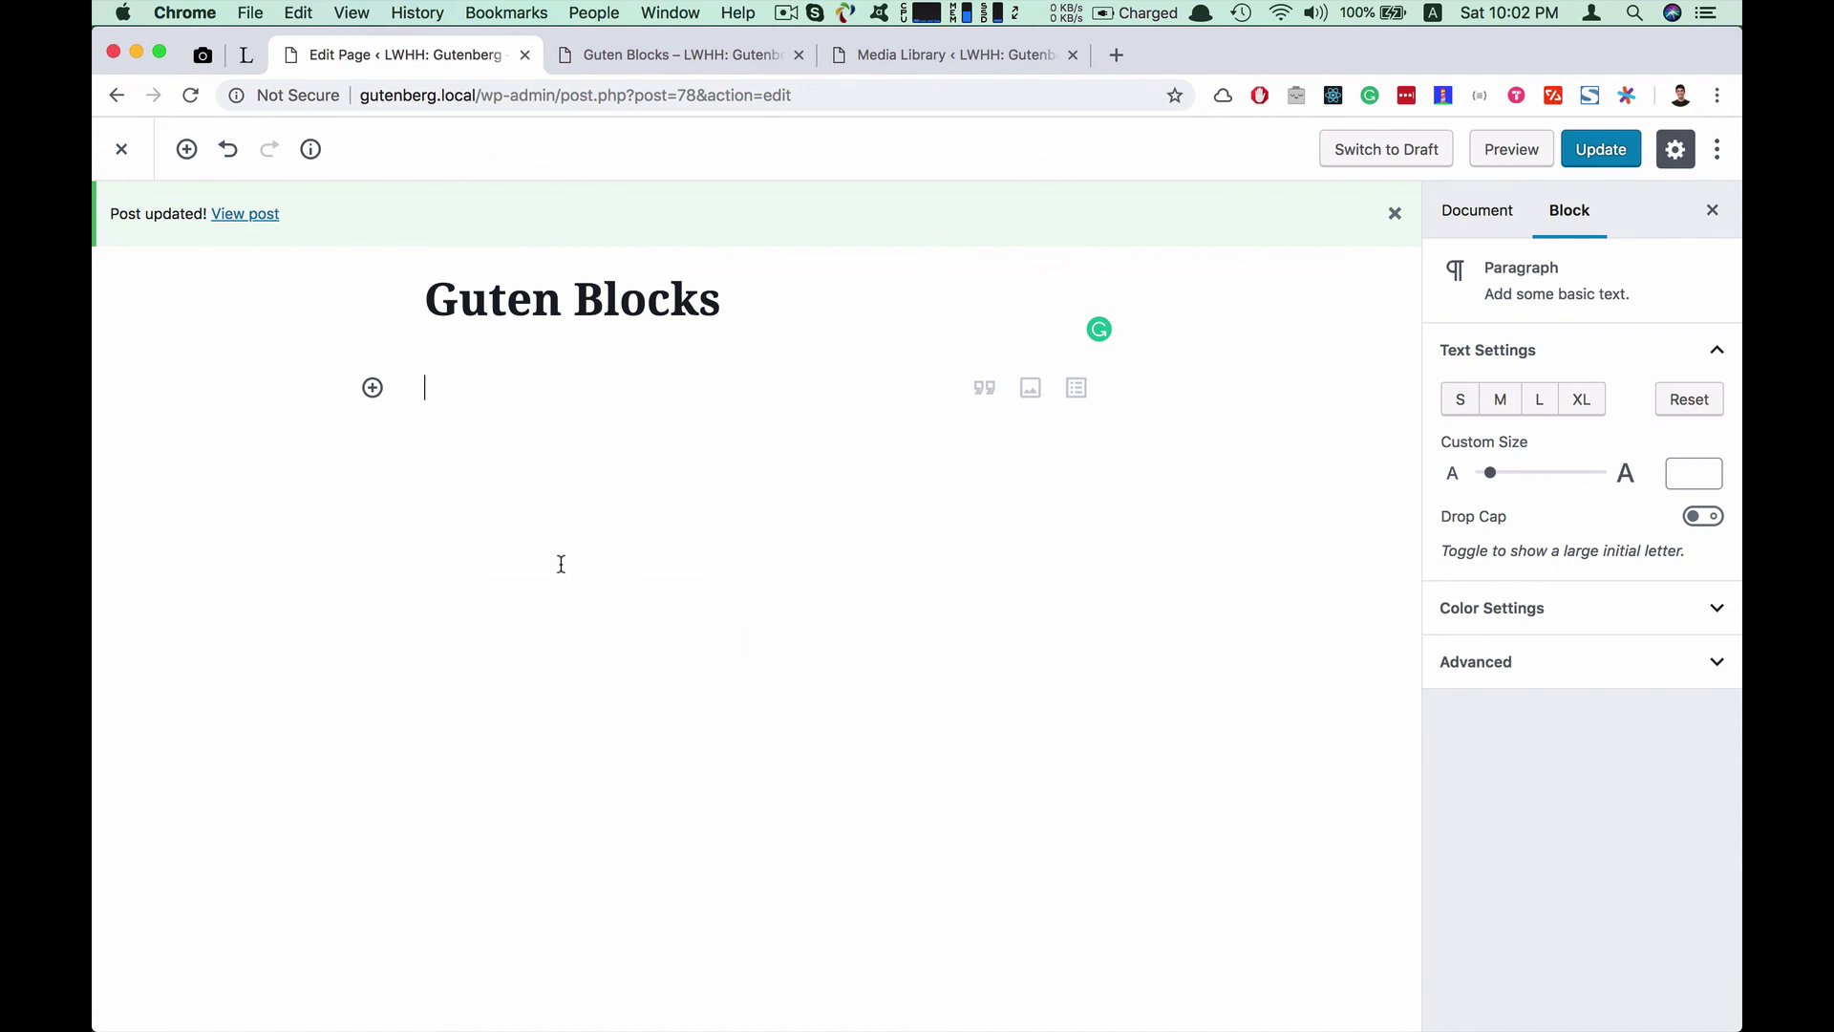
Inspect the editor page with the browser's developer tools, switch to the console and clear its output
right_click(1085, 726)
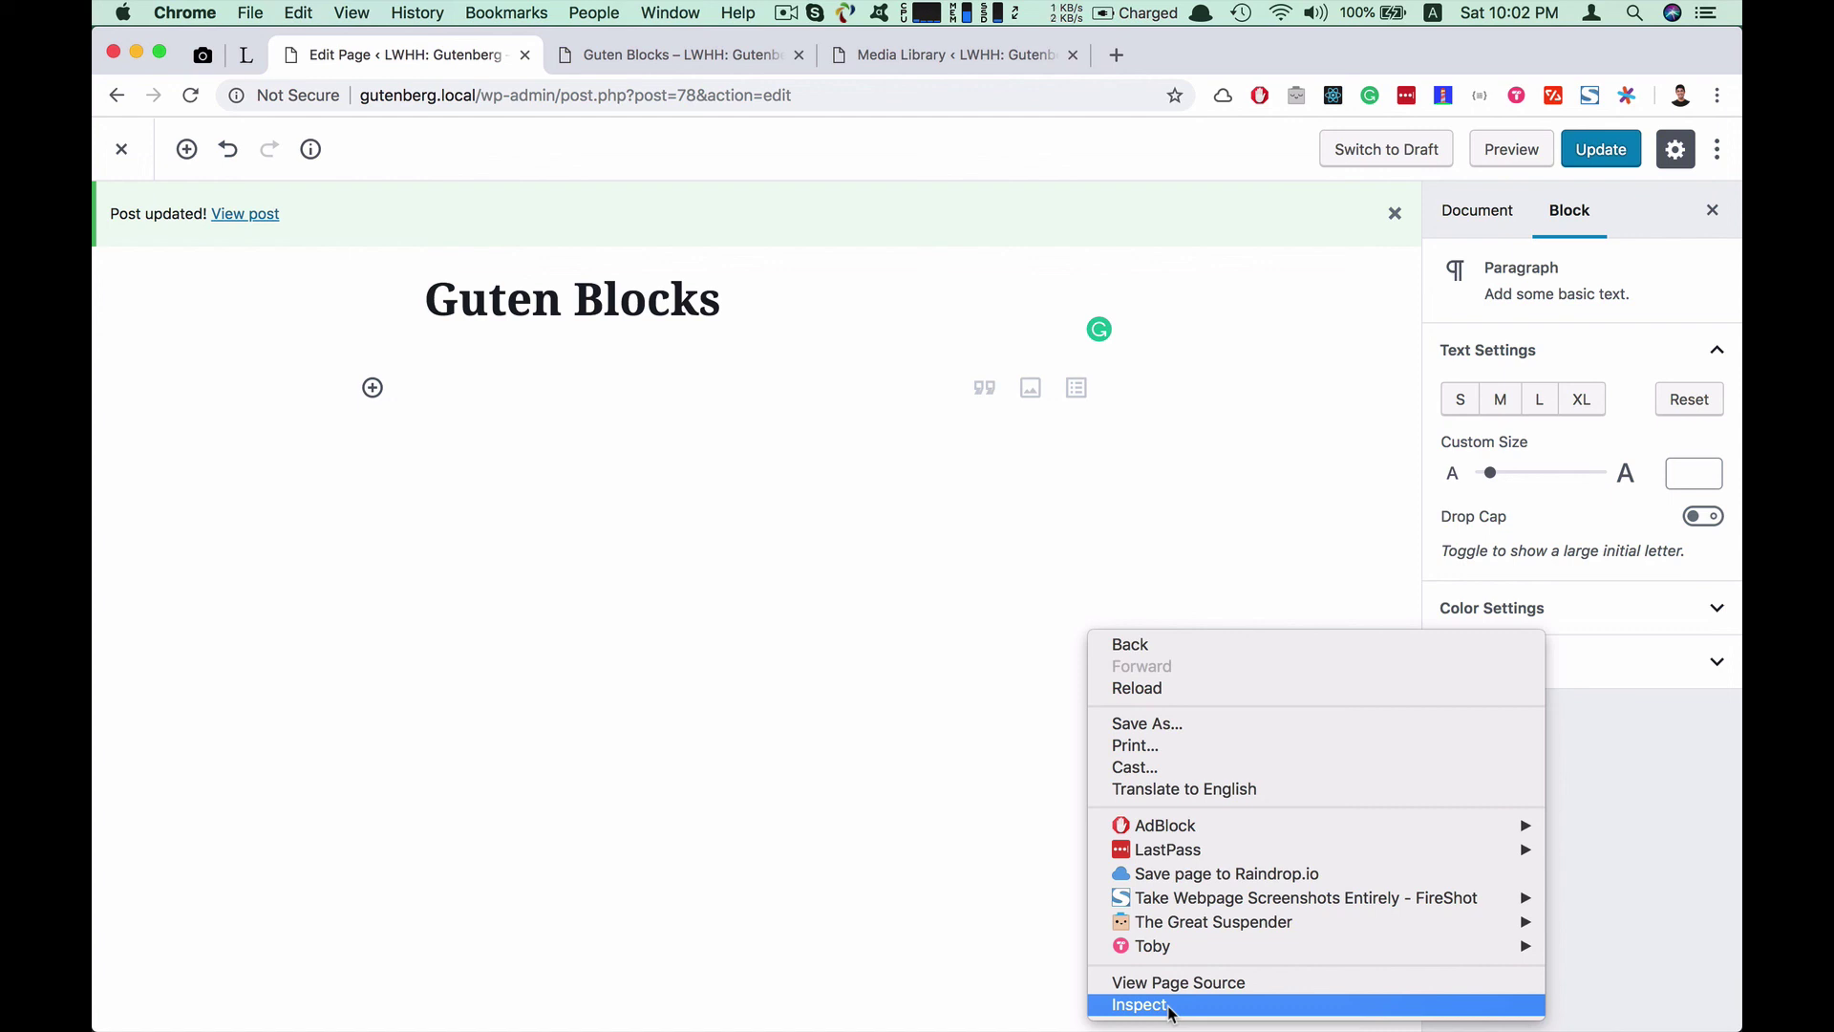
click(798, 836)
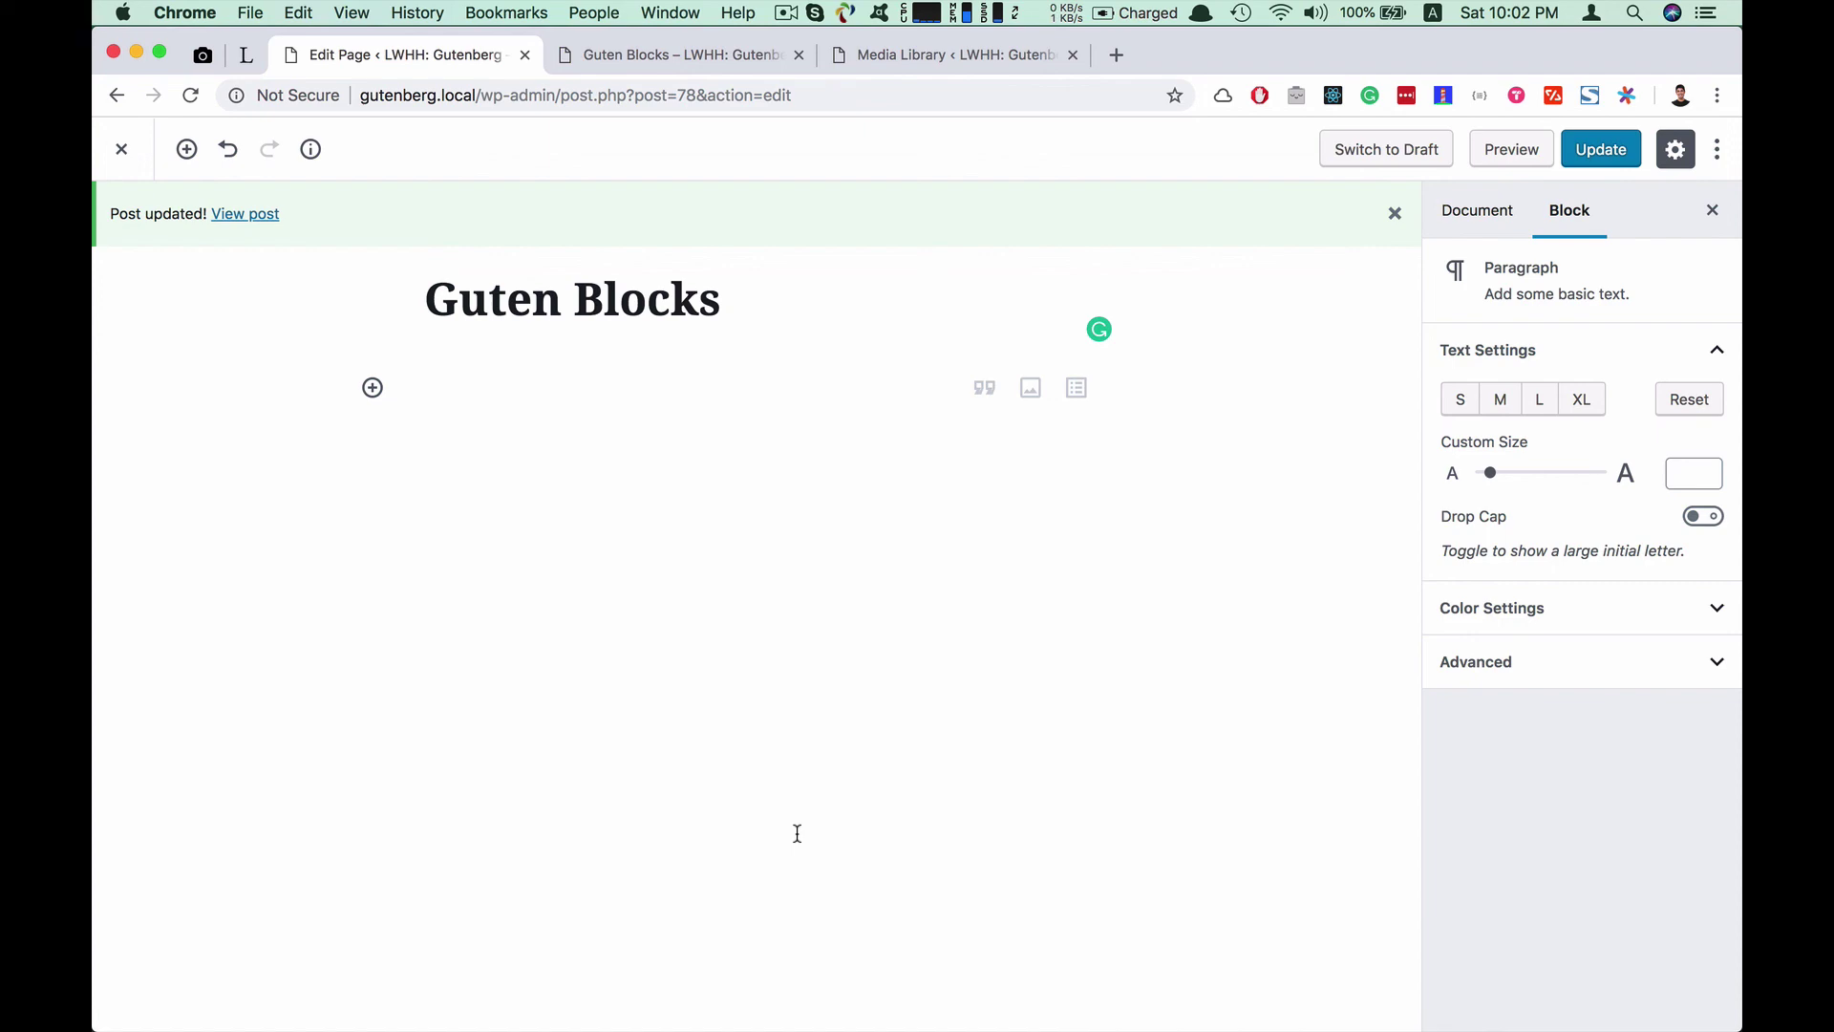
right_click(856, 726)
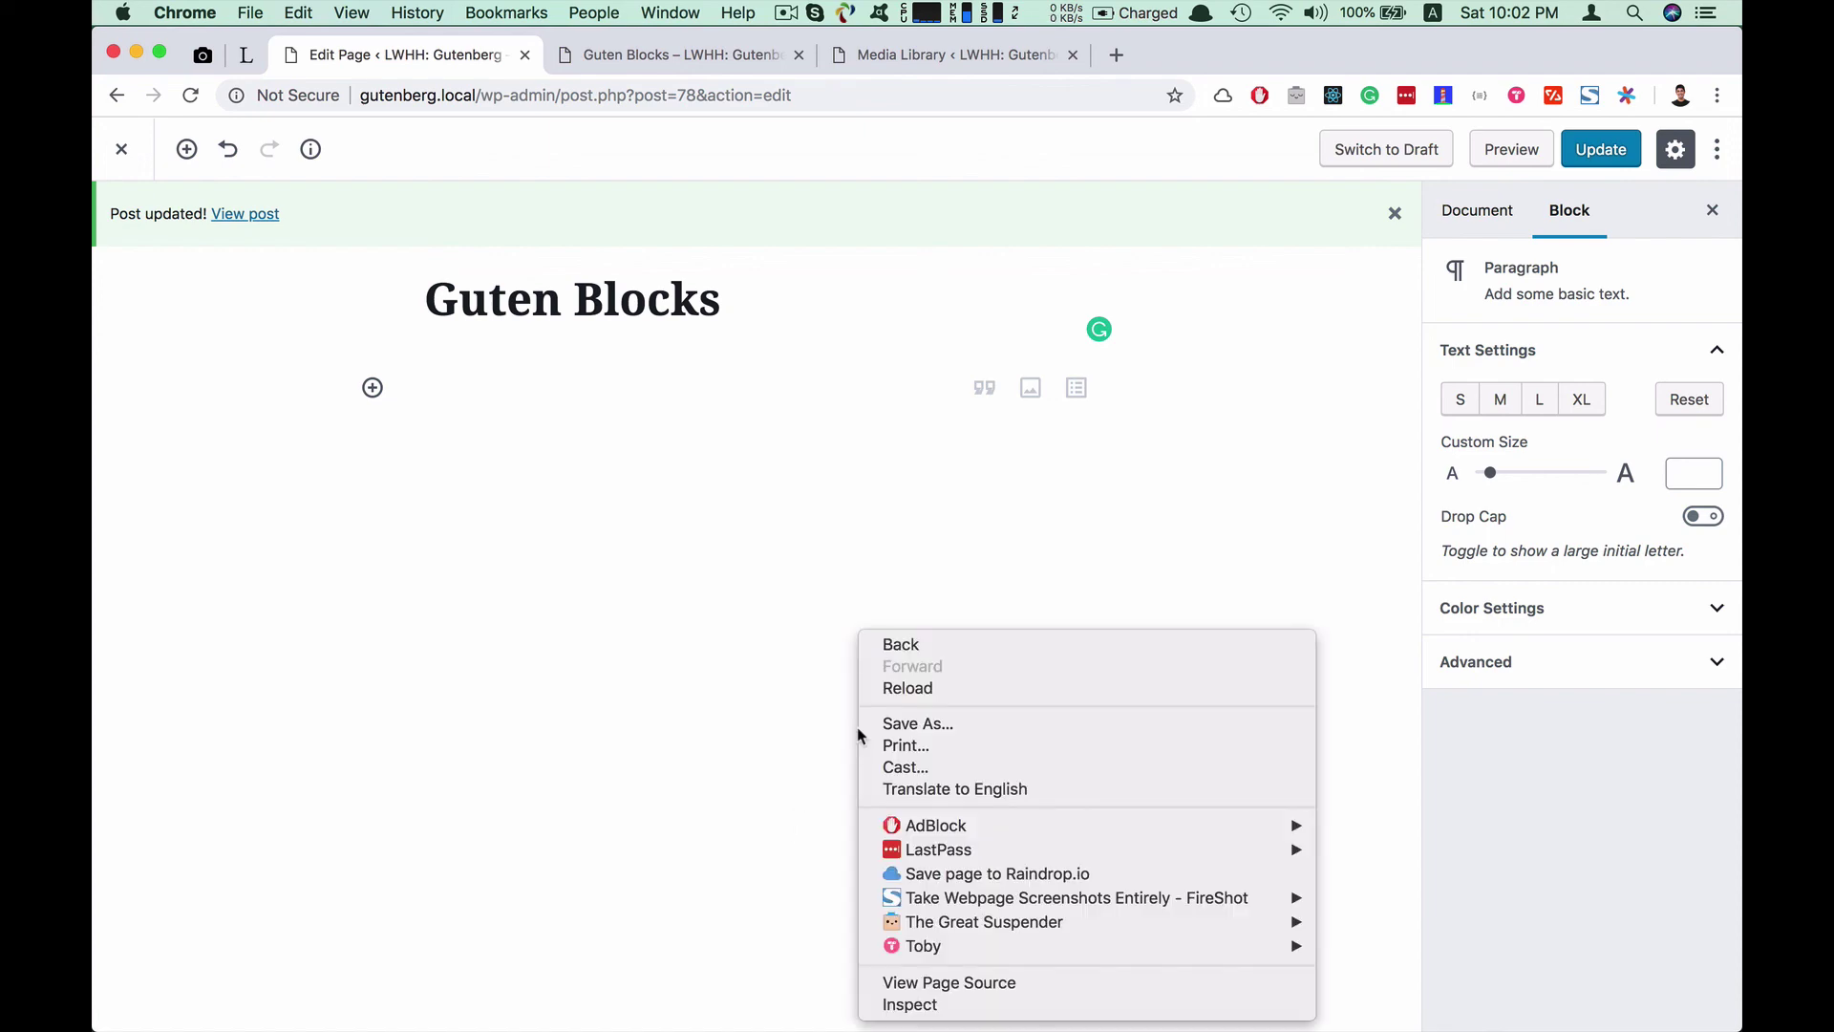
click(955, 1005)
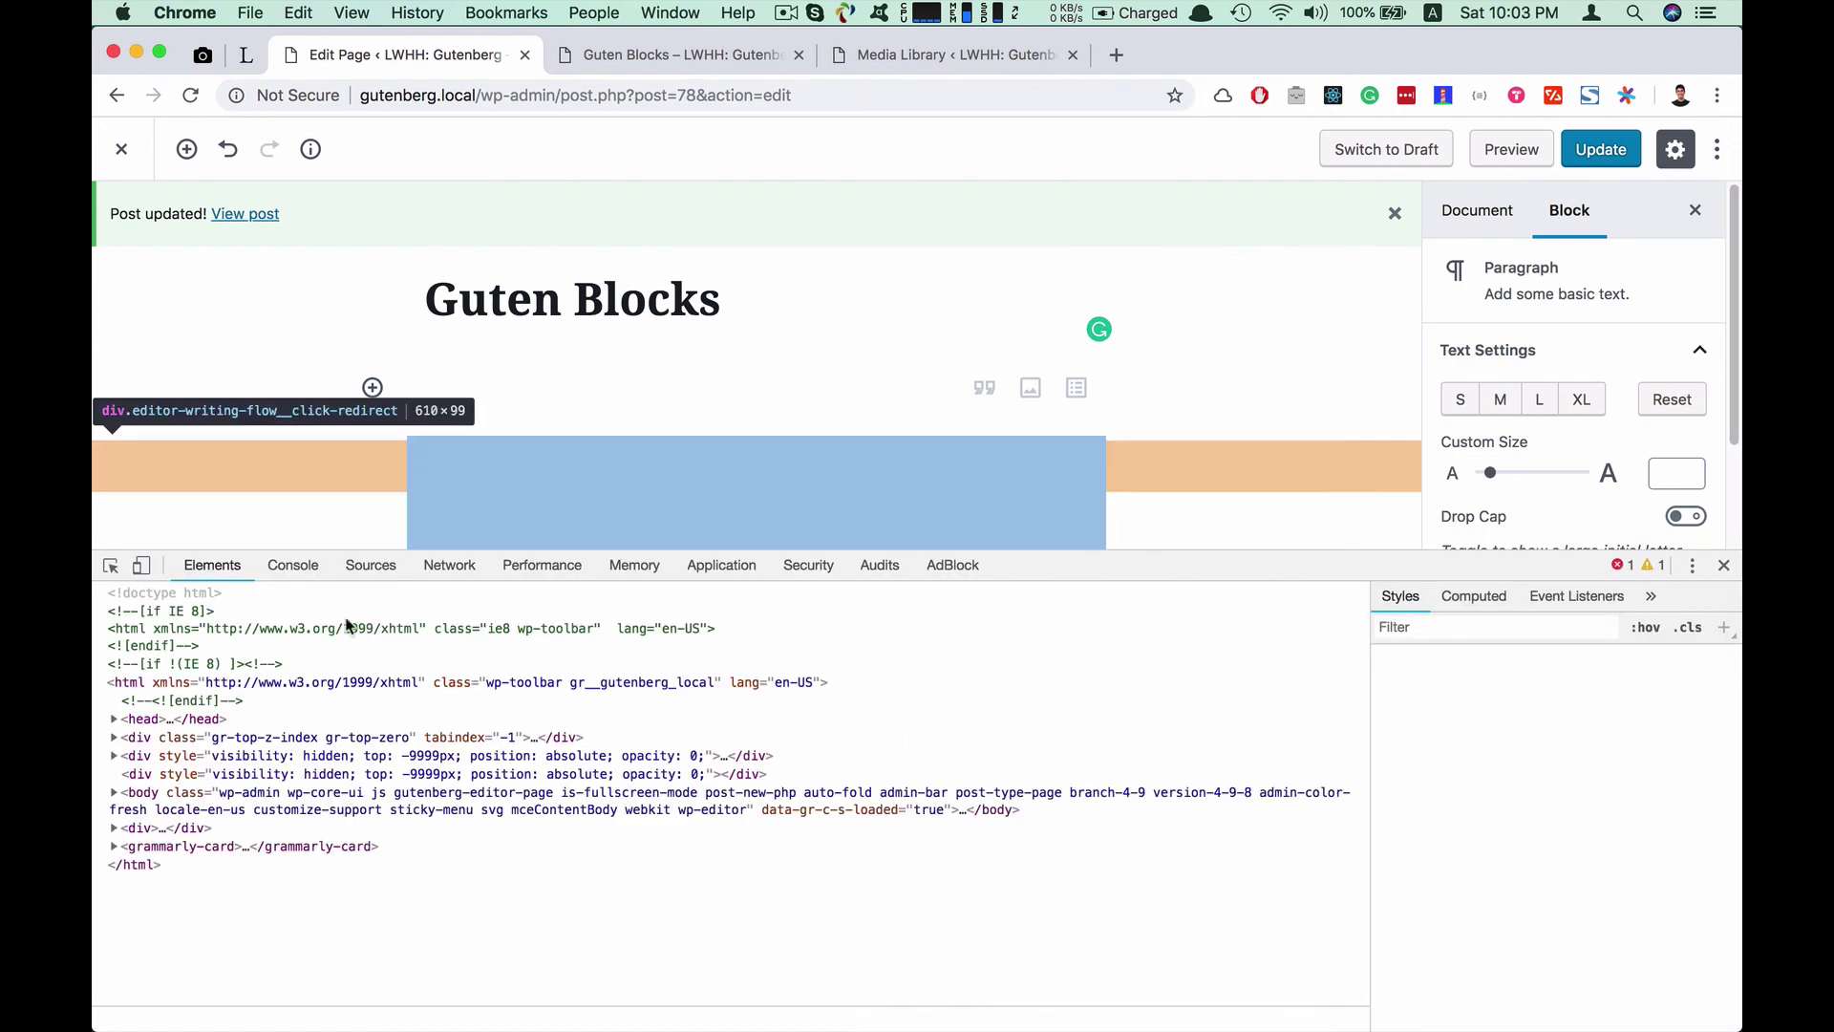
click(298, 567)
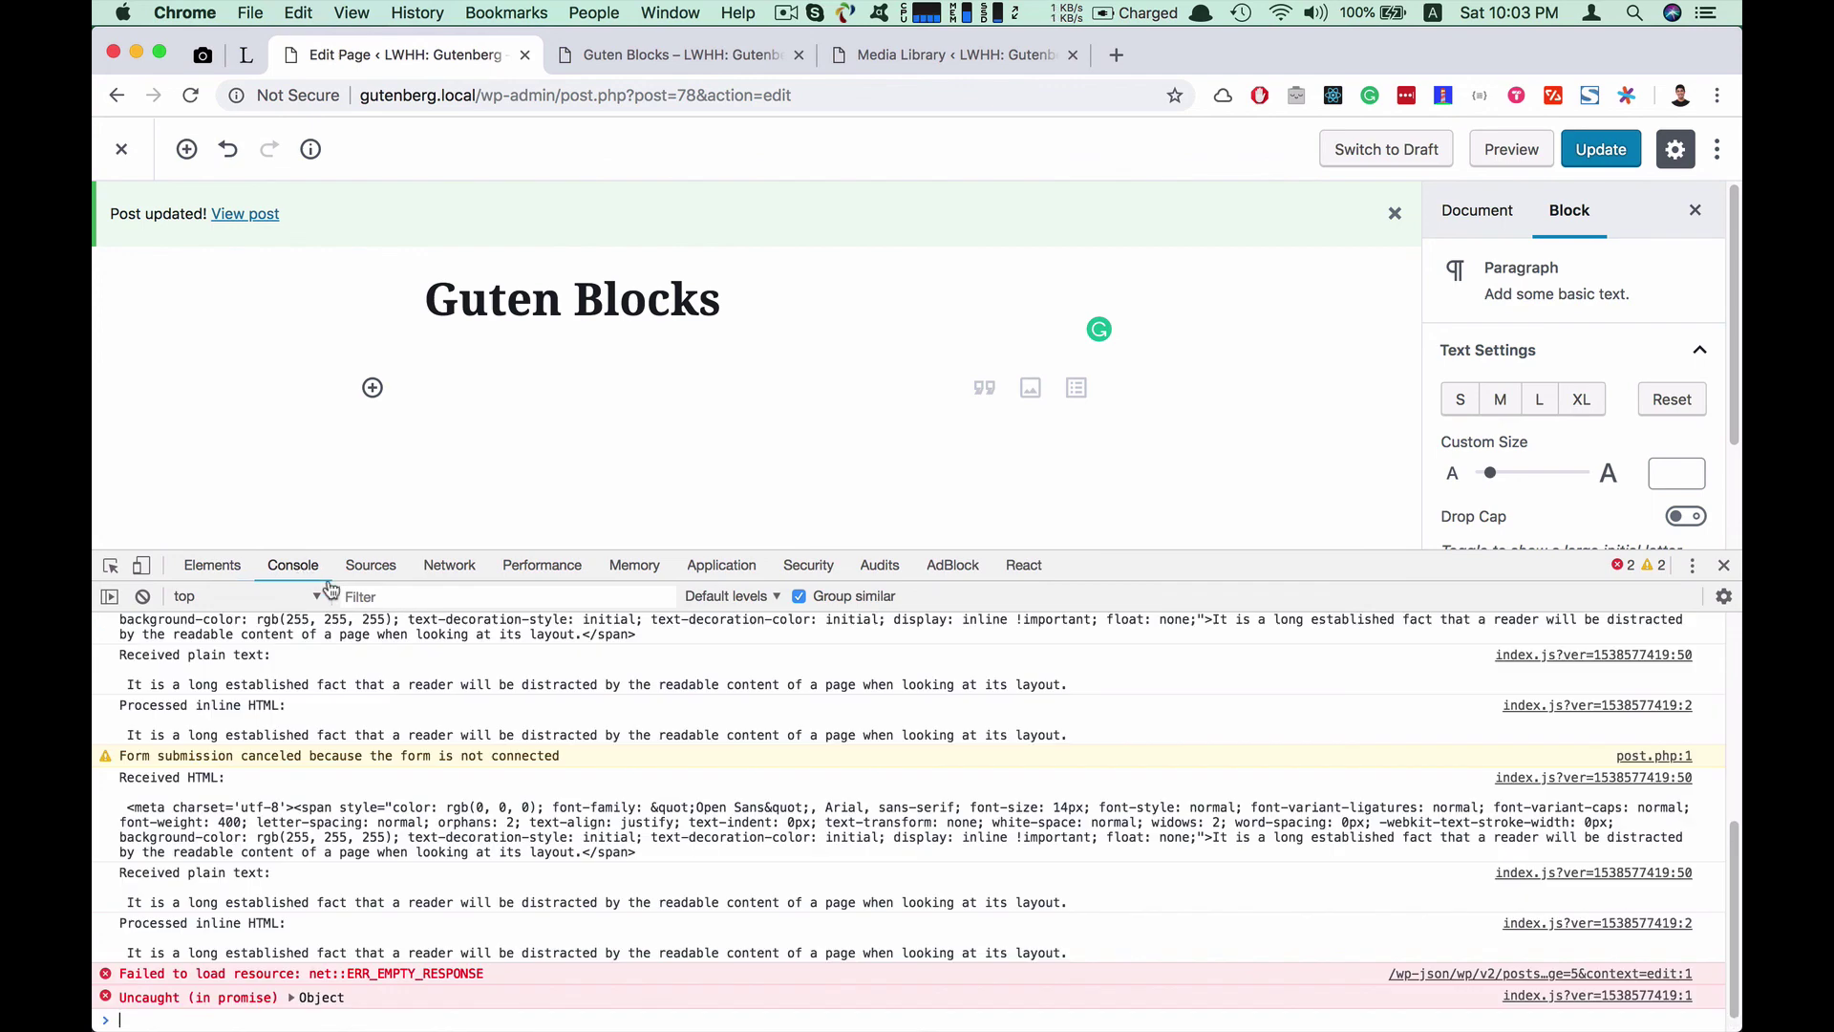
click(143, 596)
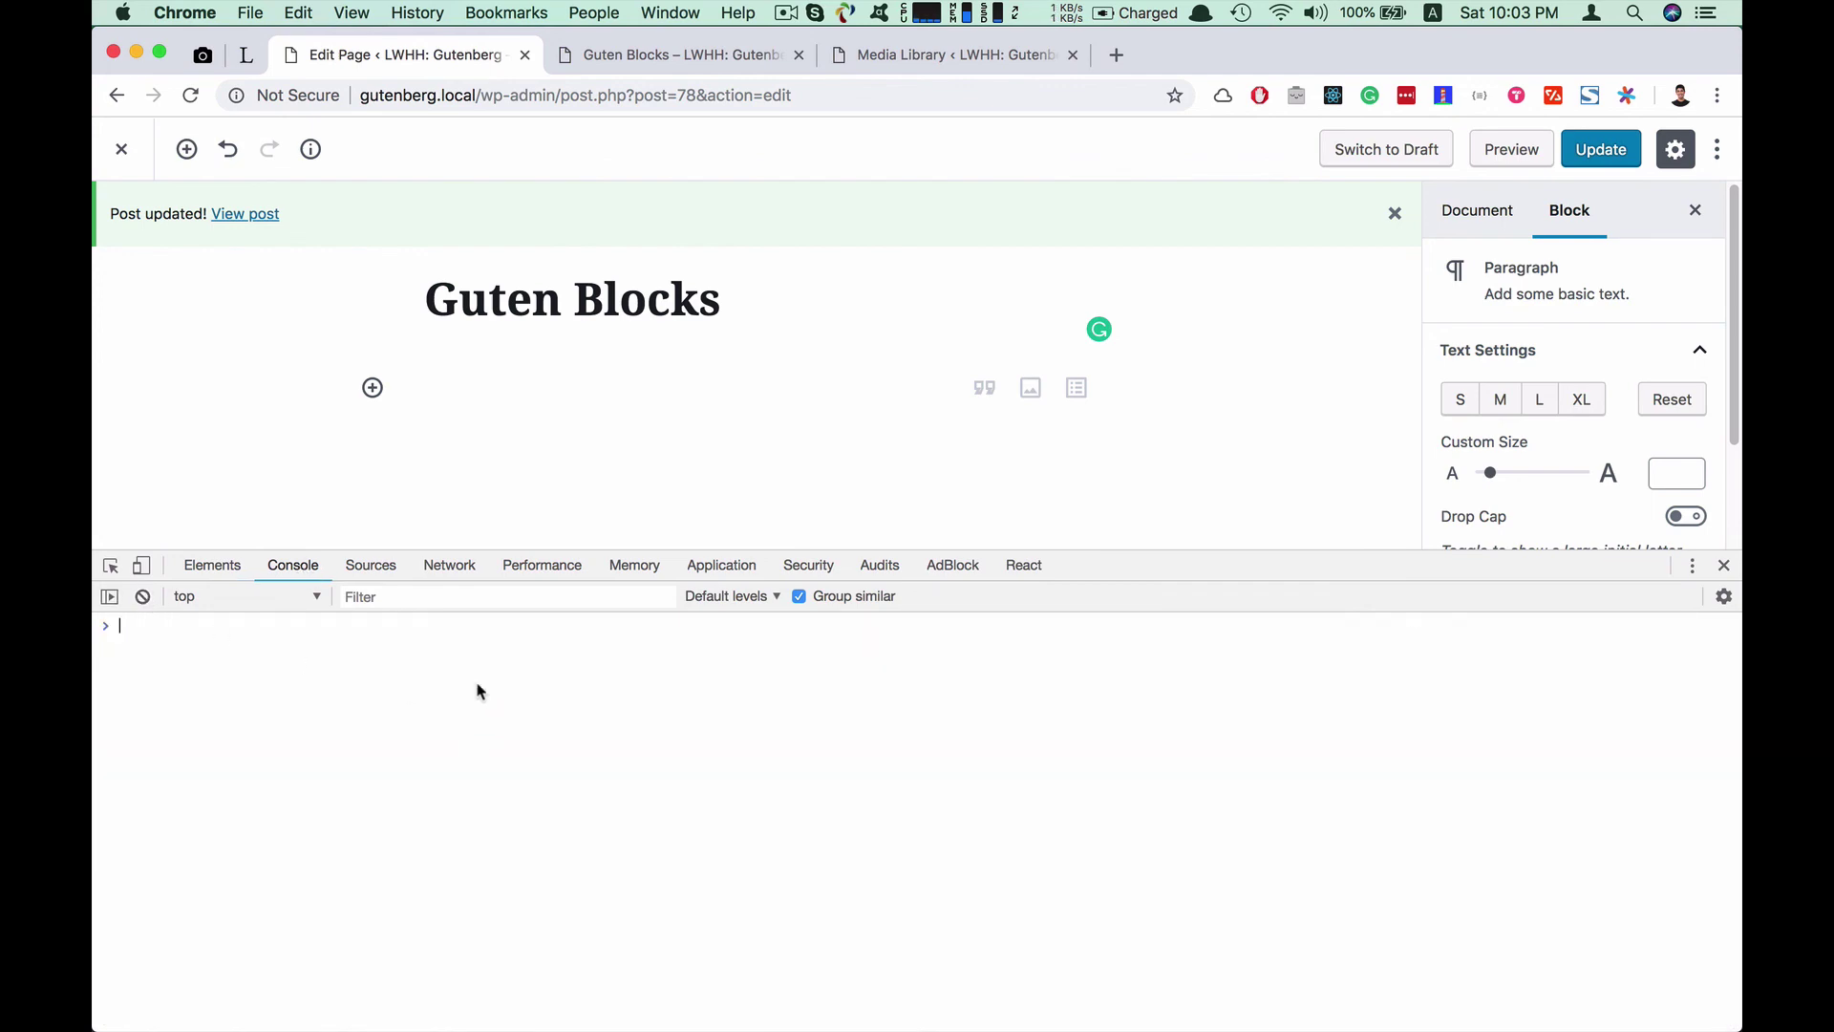
Run wp.blocks.getBlockTypes() in the browser console to list the registered block types
text(wp)
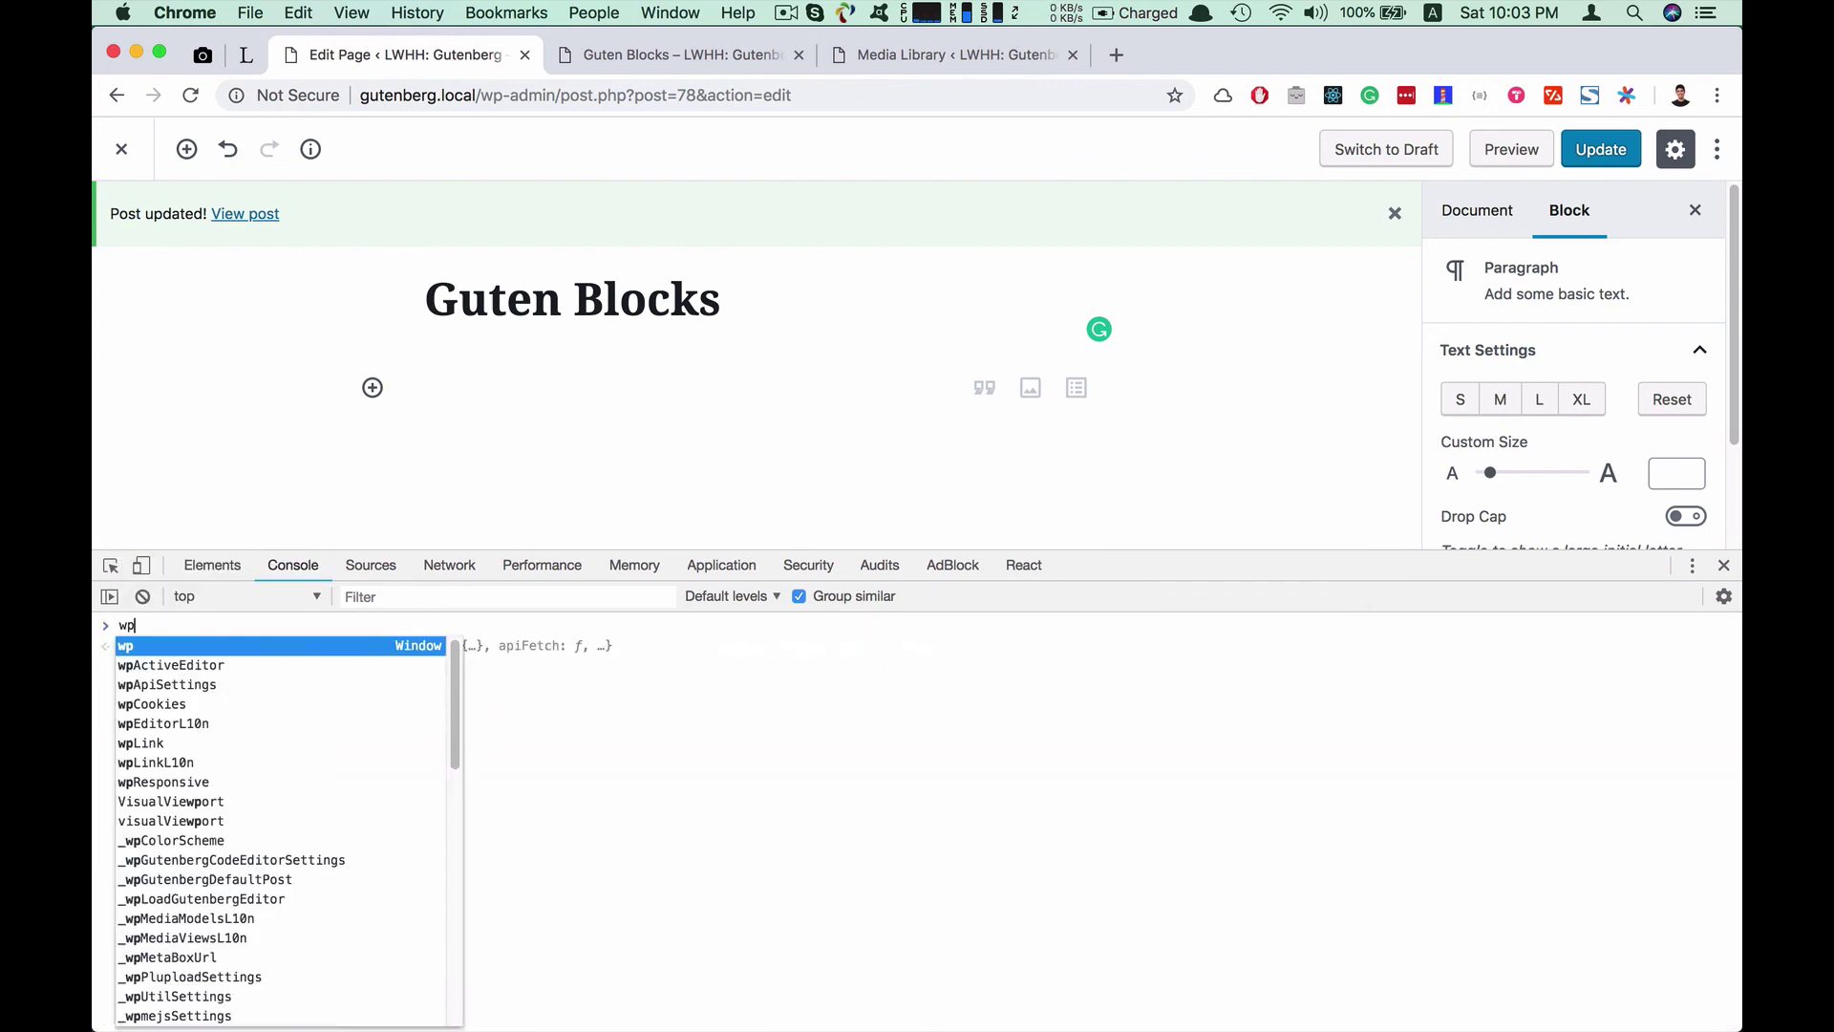
text(.blocks)
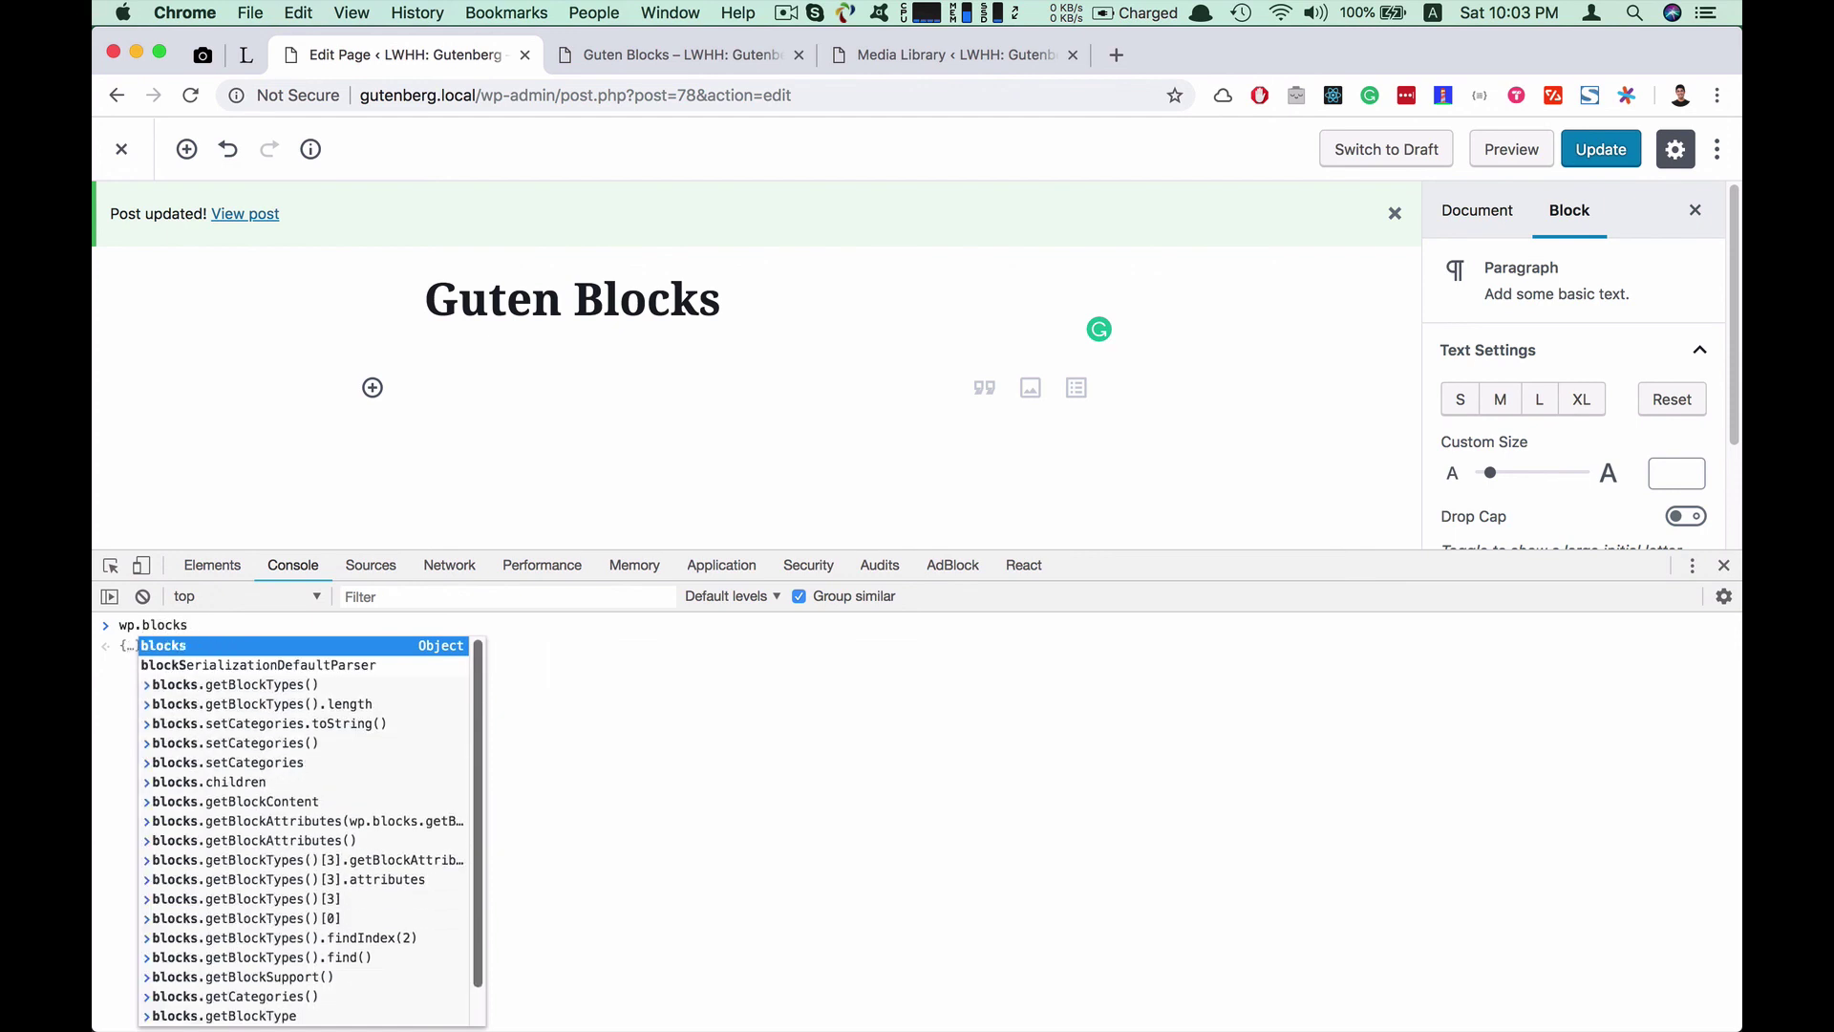
text(.get)
key(Down)
key(Down)
key(Down)
key(Down)
key(Down)
key(Down)
key(Down)
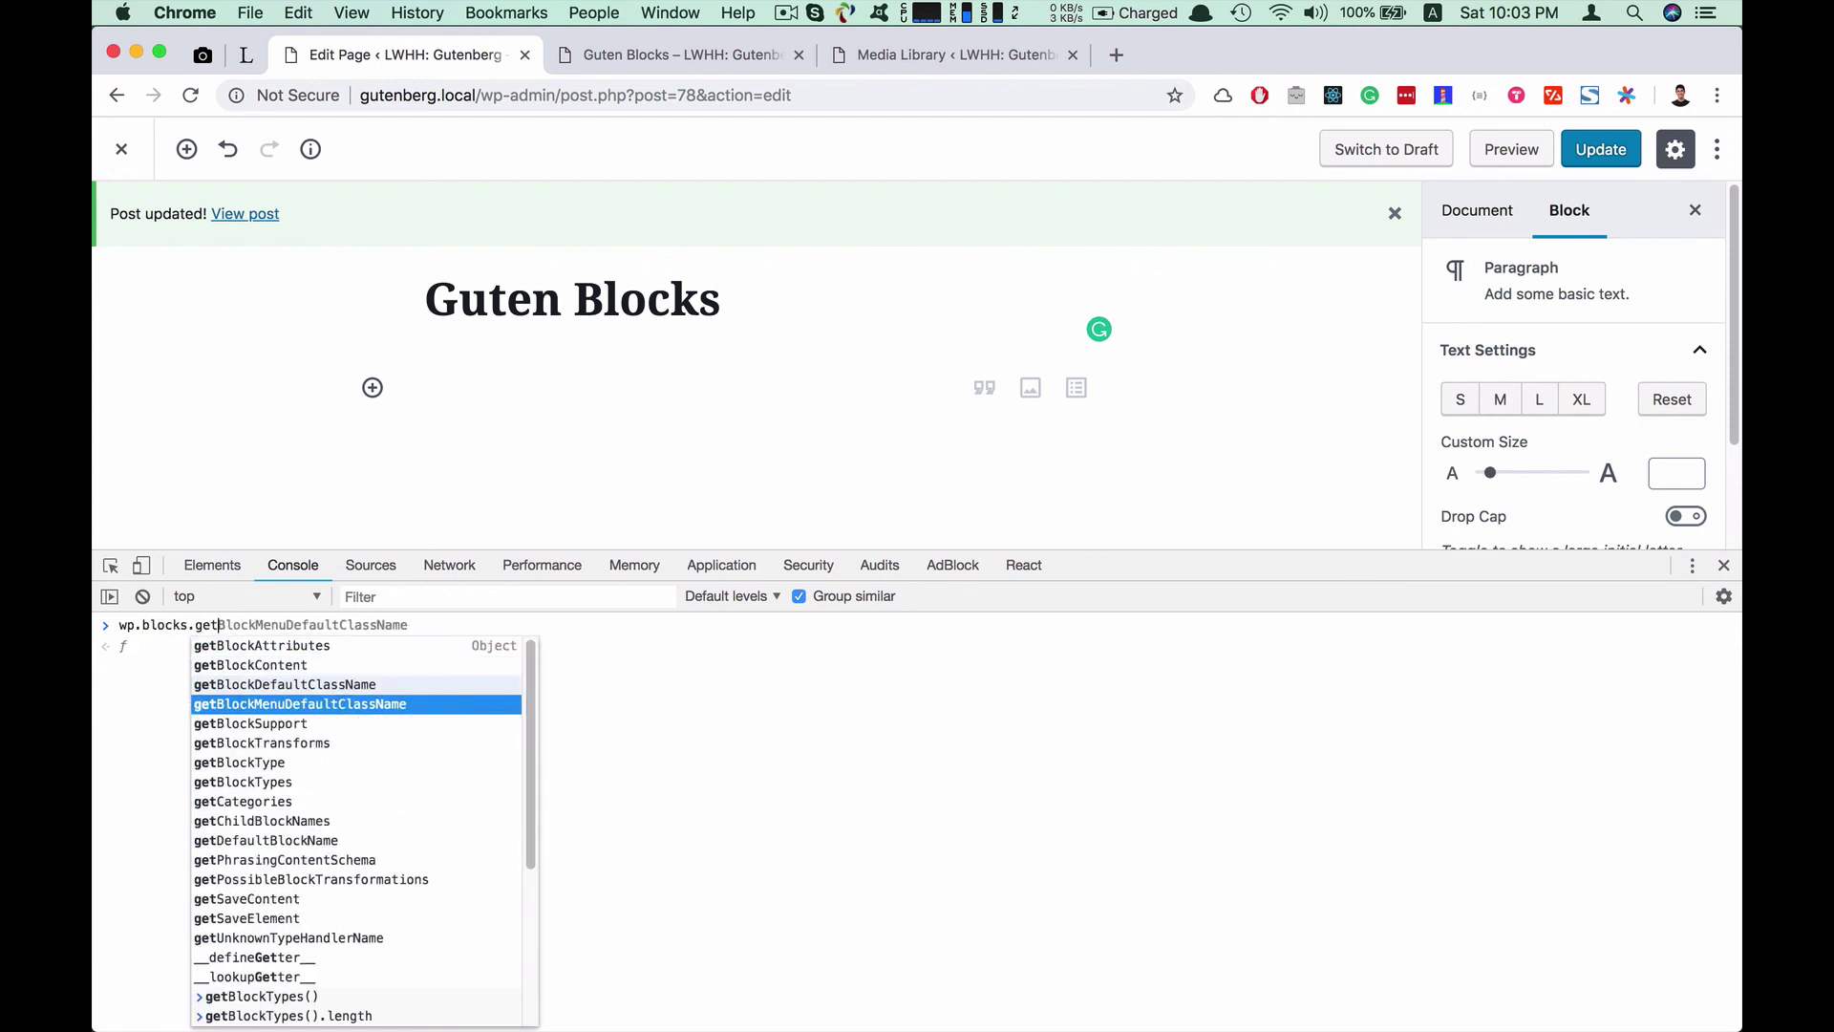
key(Tab)
text(())
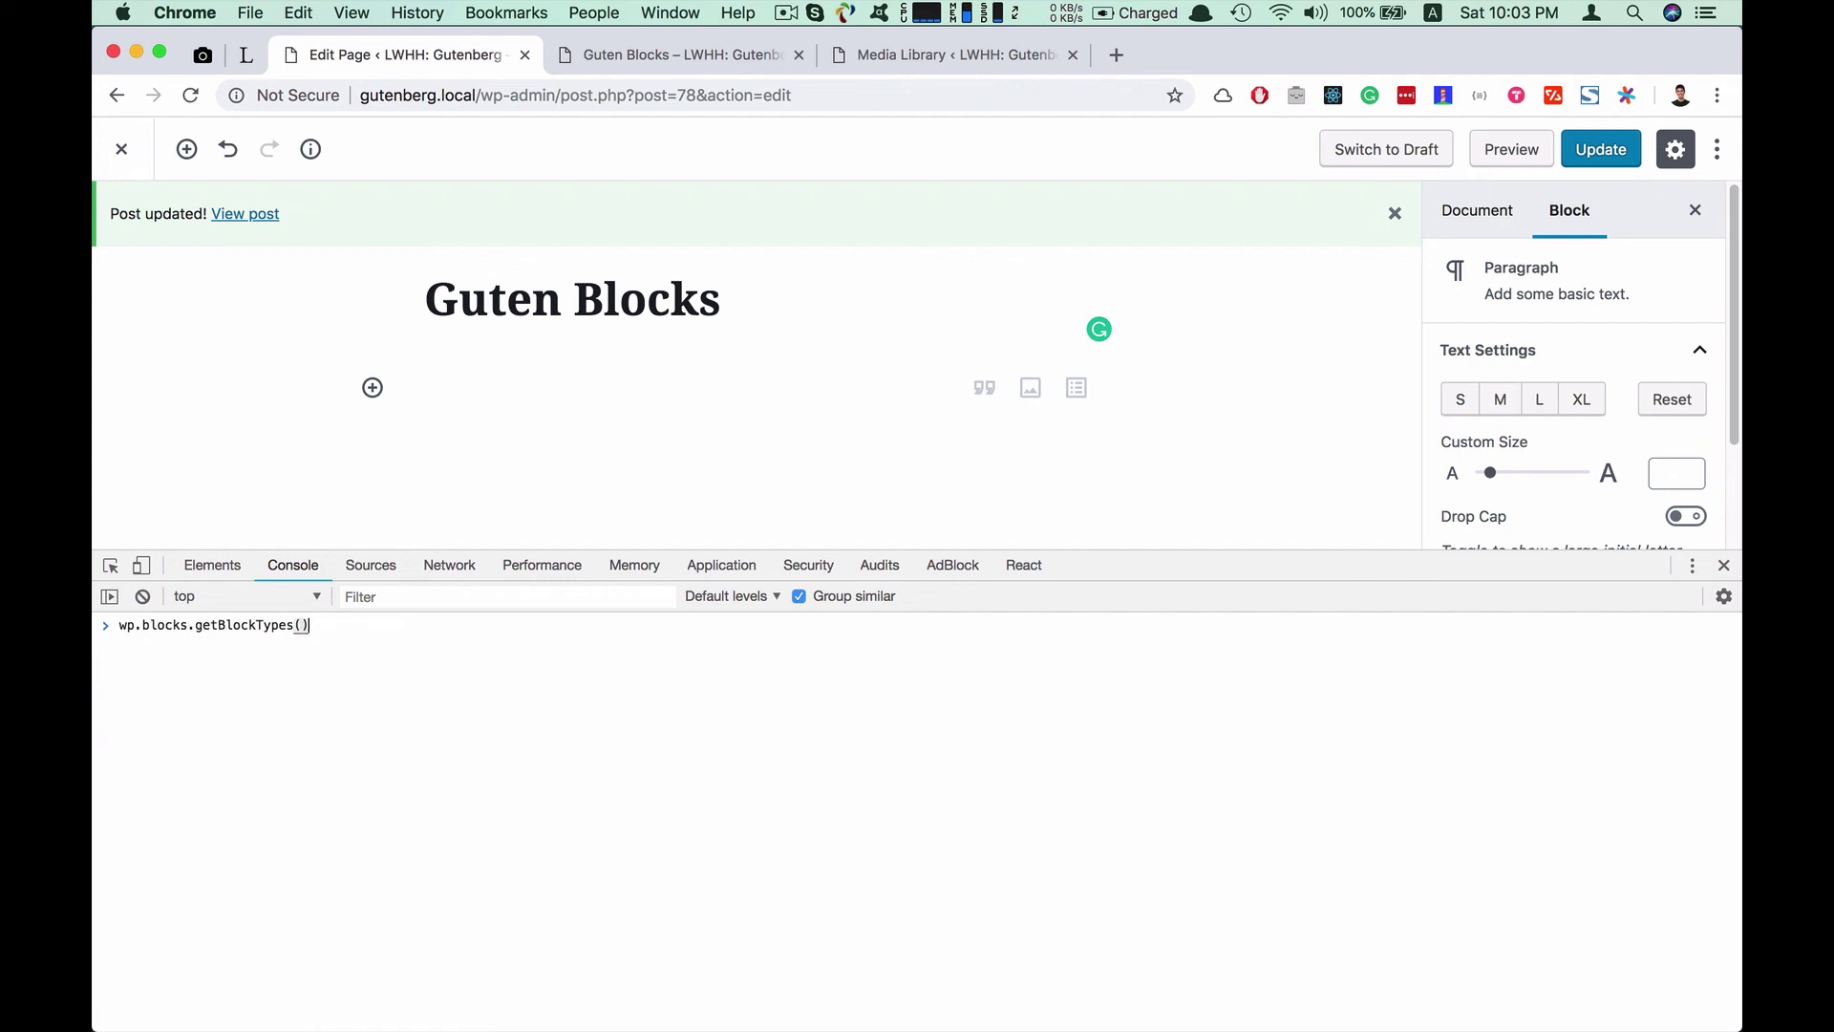
key(Return)
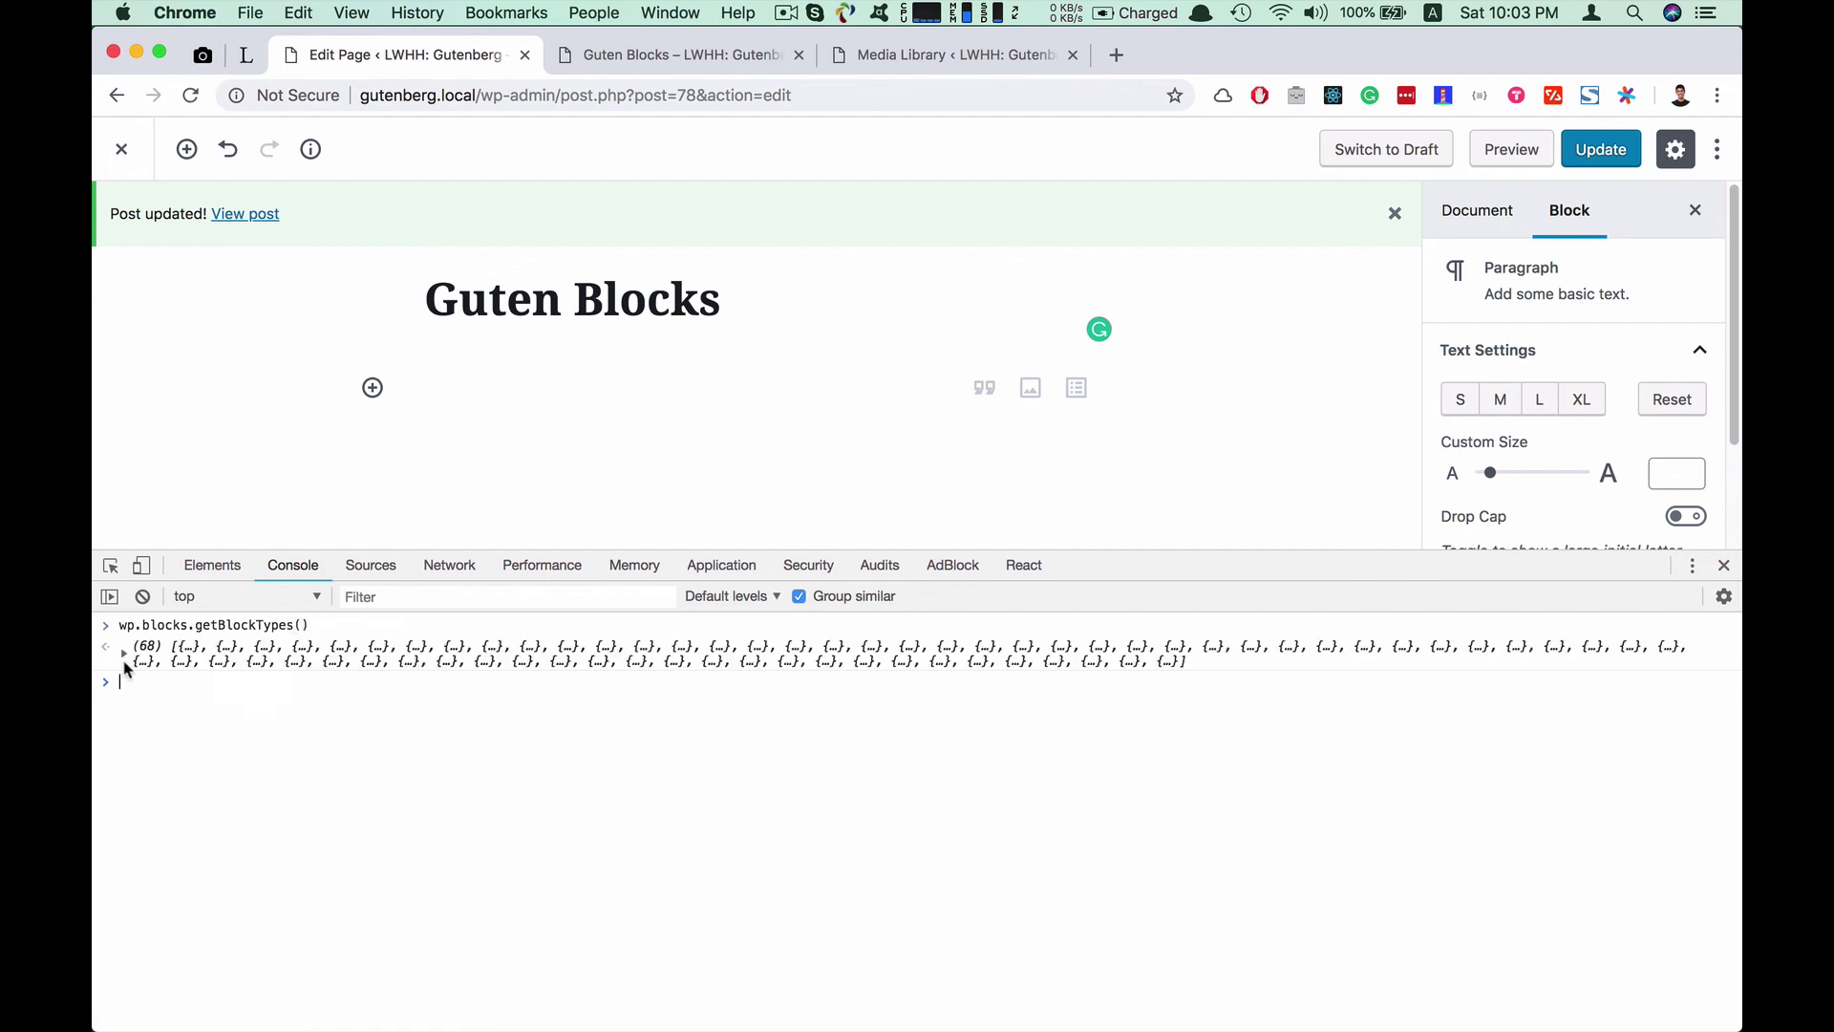
Expand the returned array and examine the registered block types, adjusting the height of the developer tools
click(125, 654)
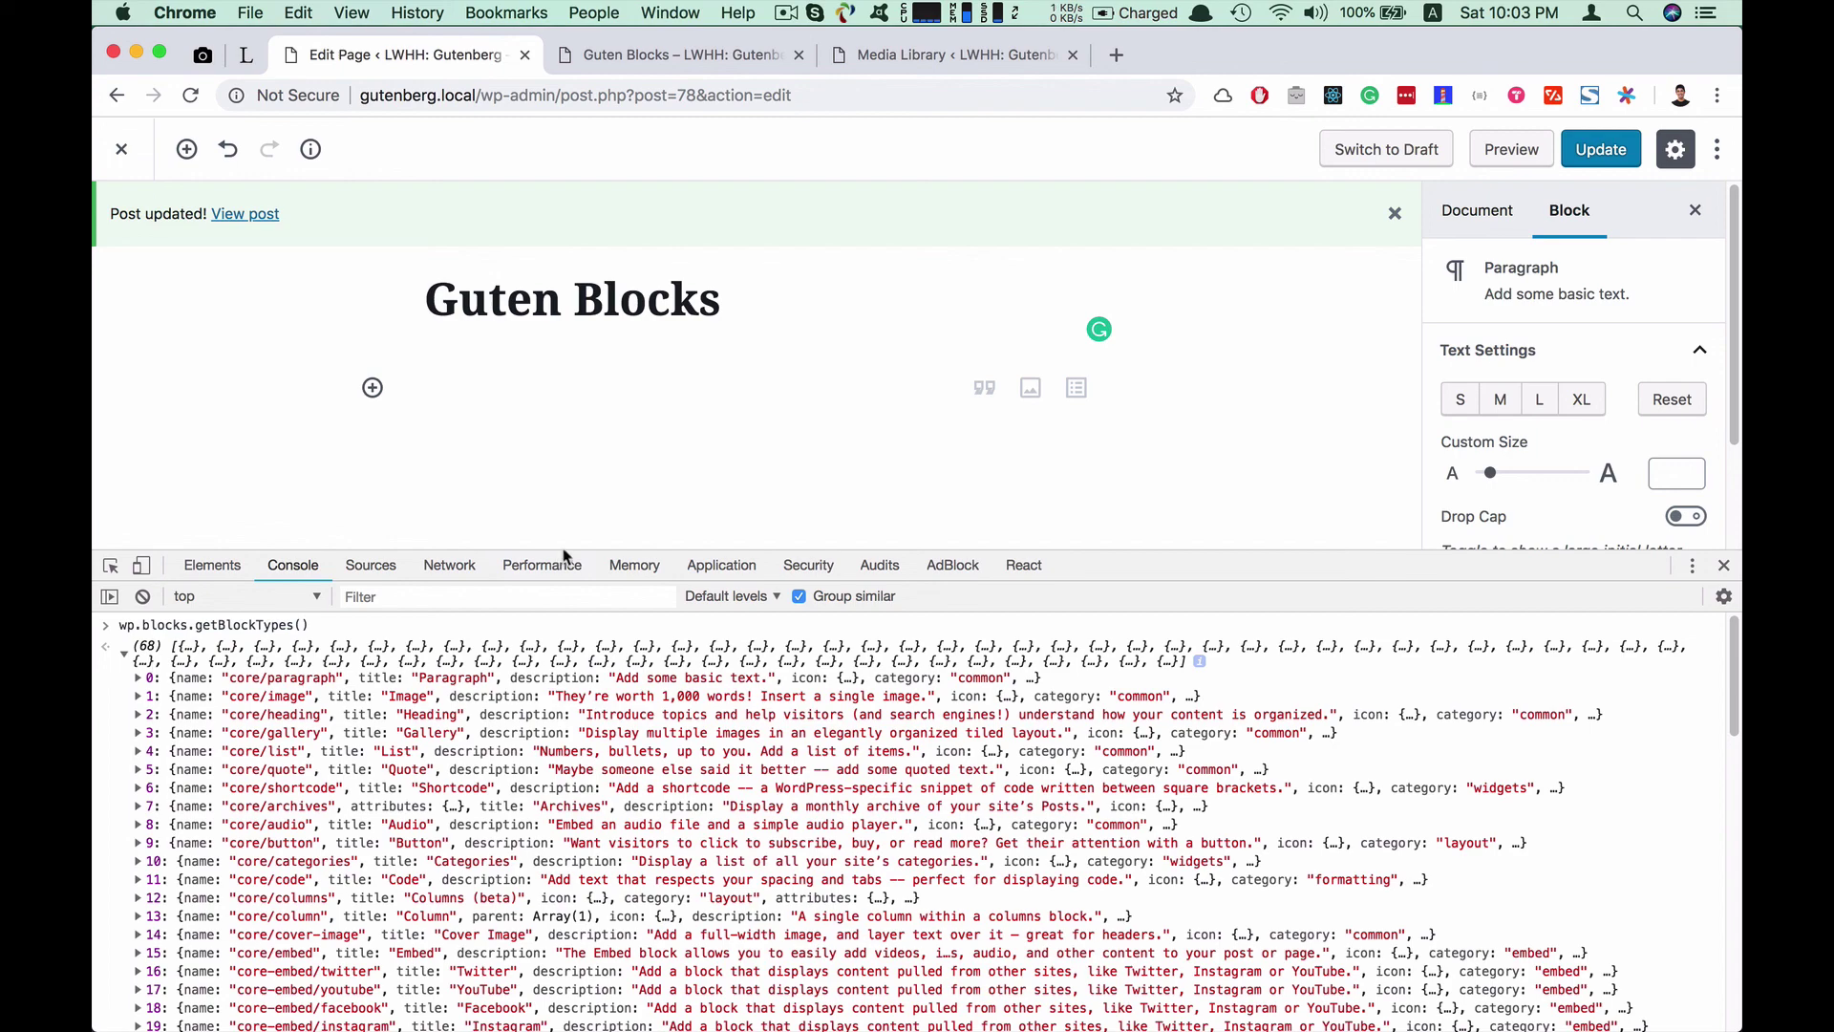
drag(1102, 558, 1102, 340)
scroll(477, 702, down, 10)
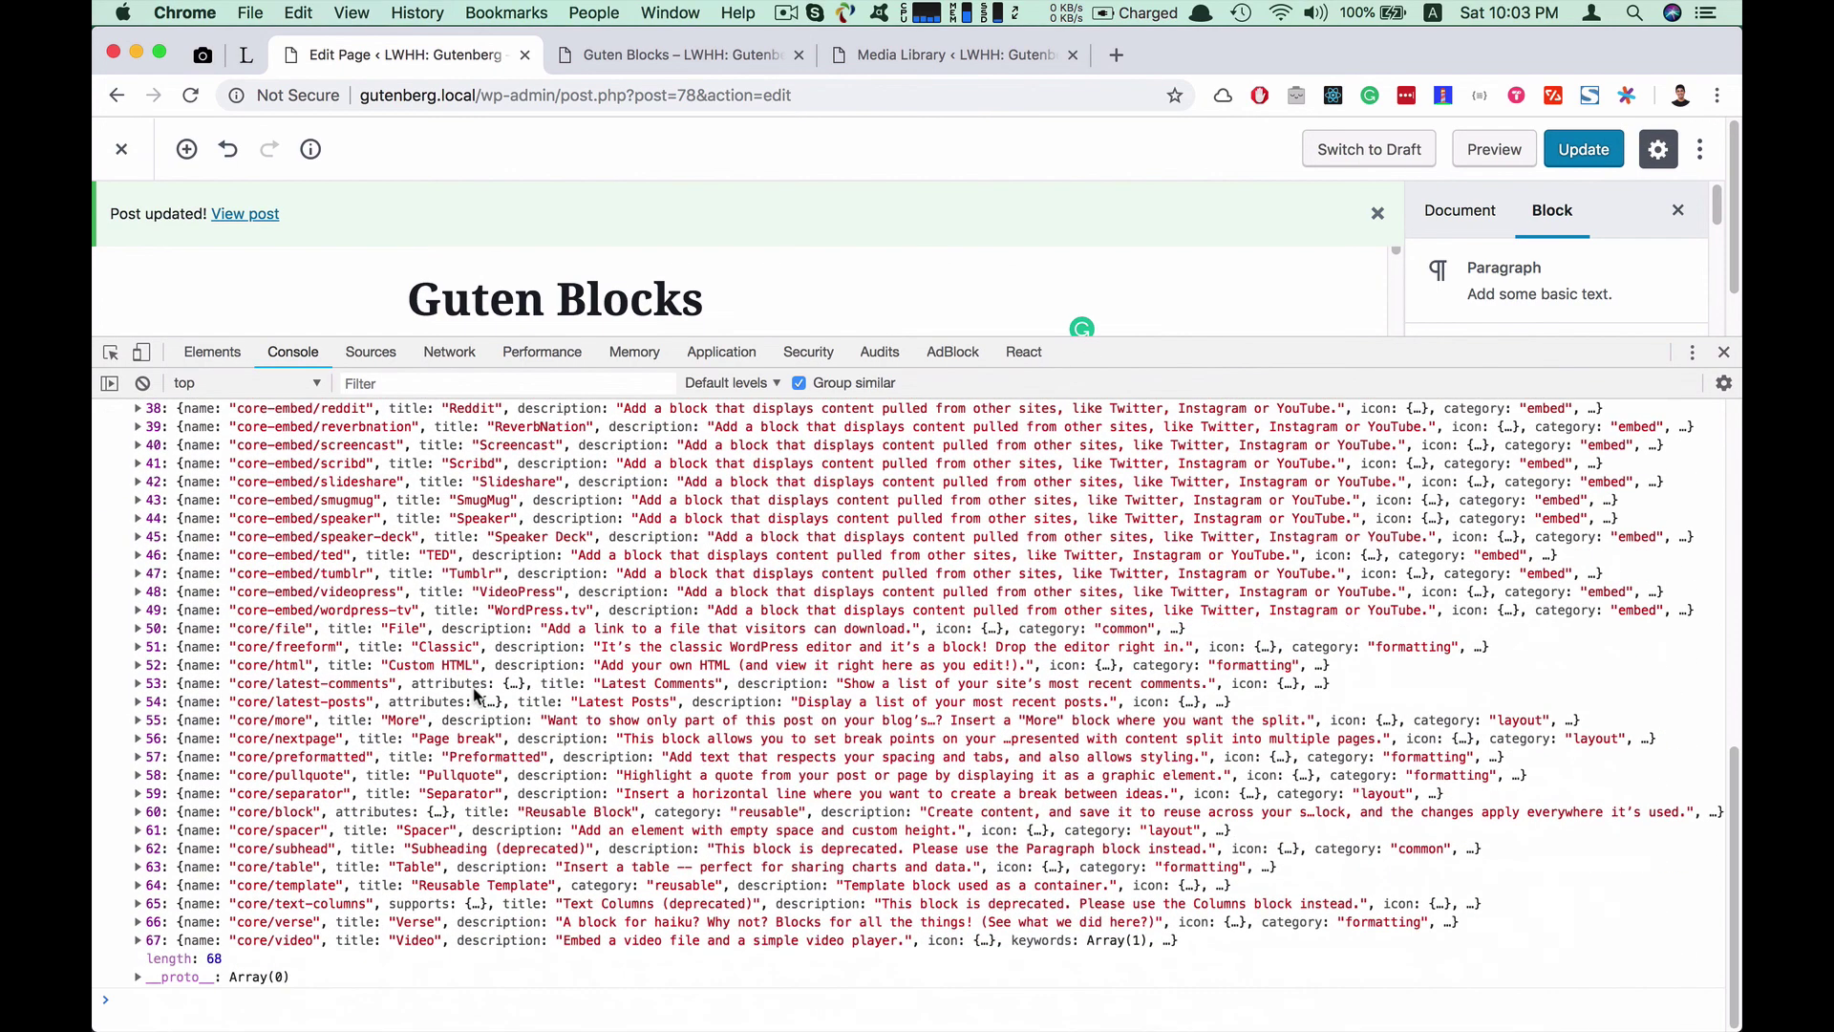
scroll(478, 702, up, 10)
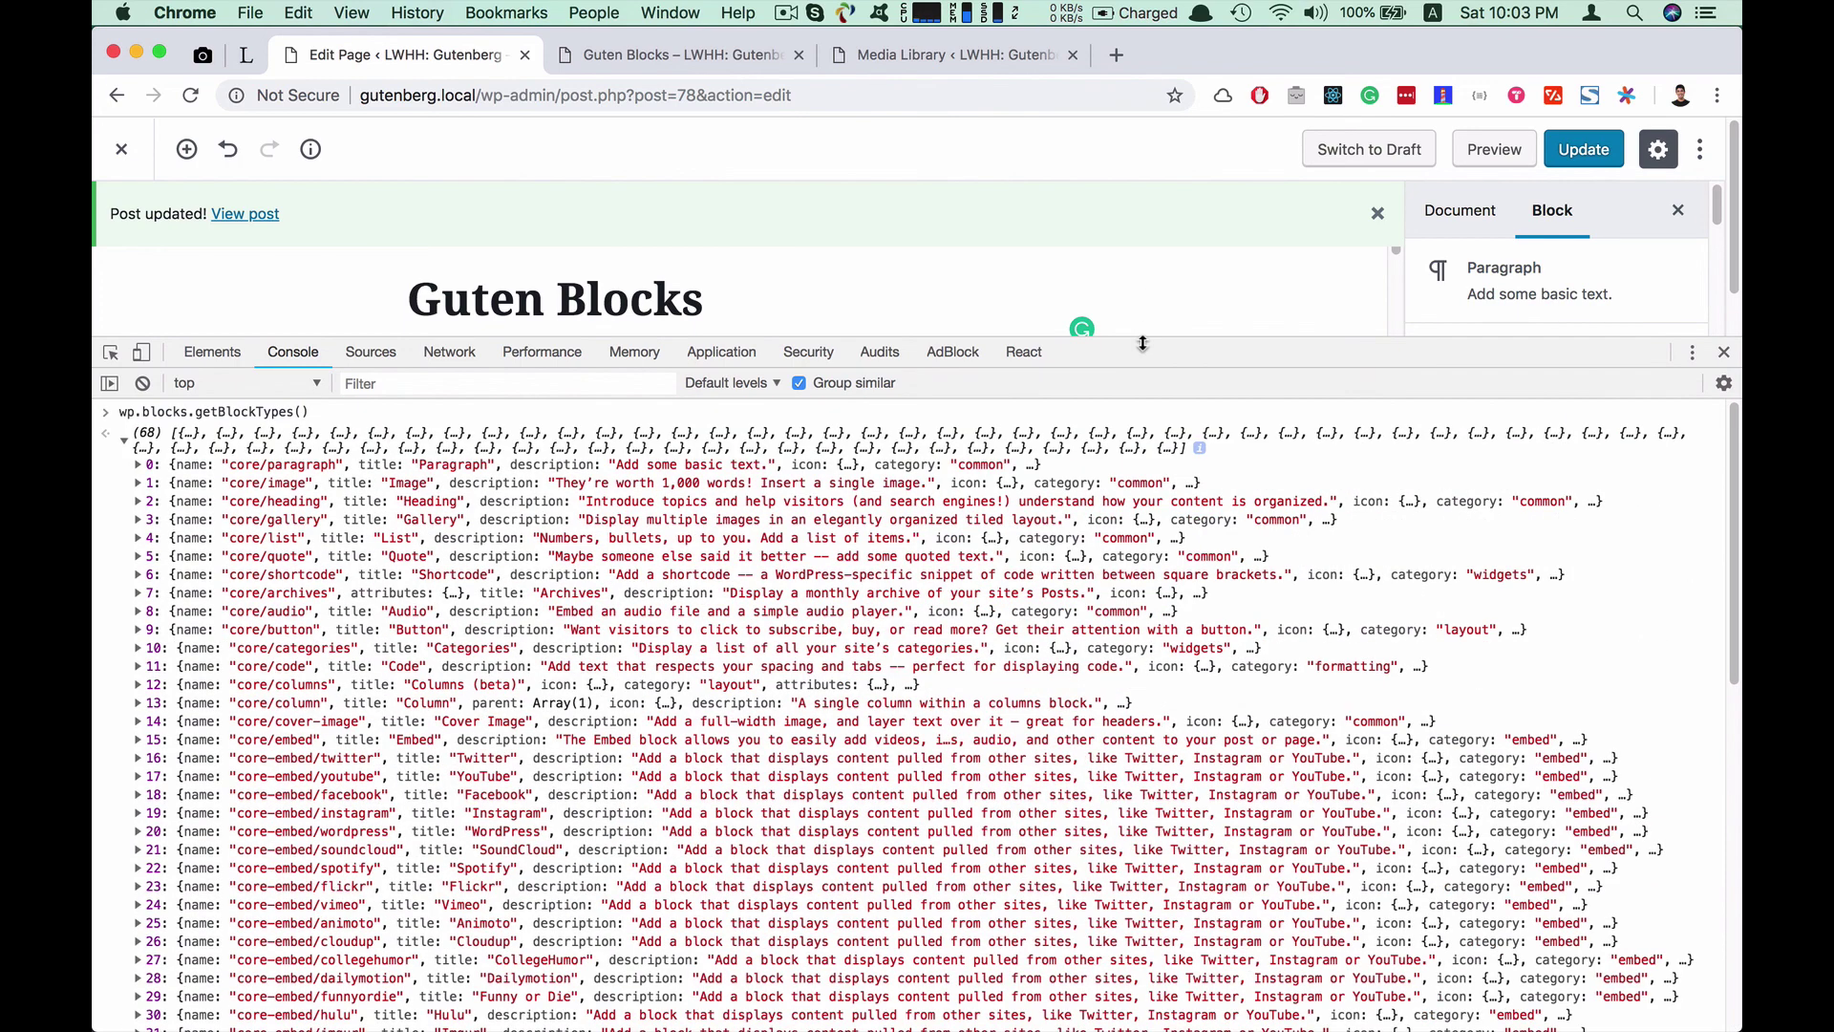
drag(1146, 339, 1146, 494)
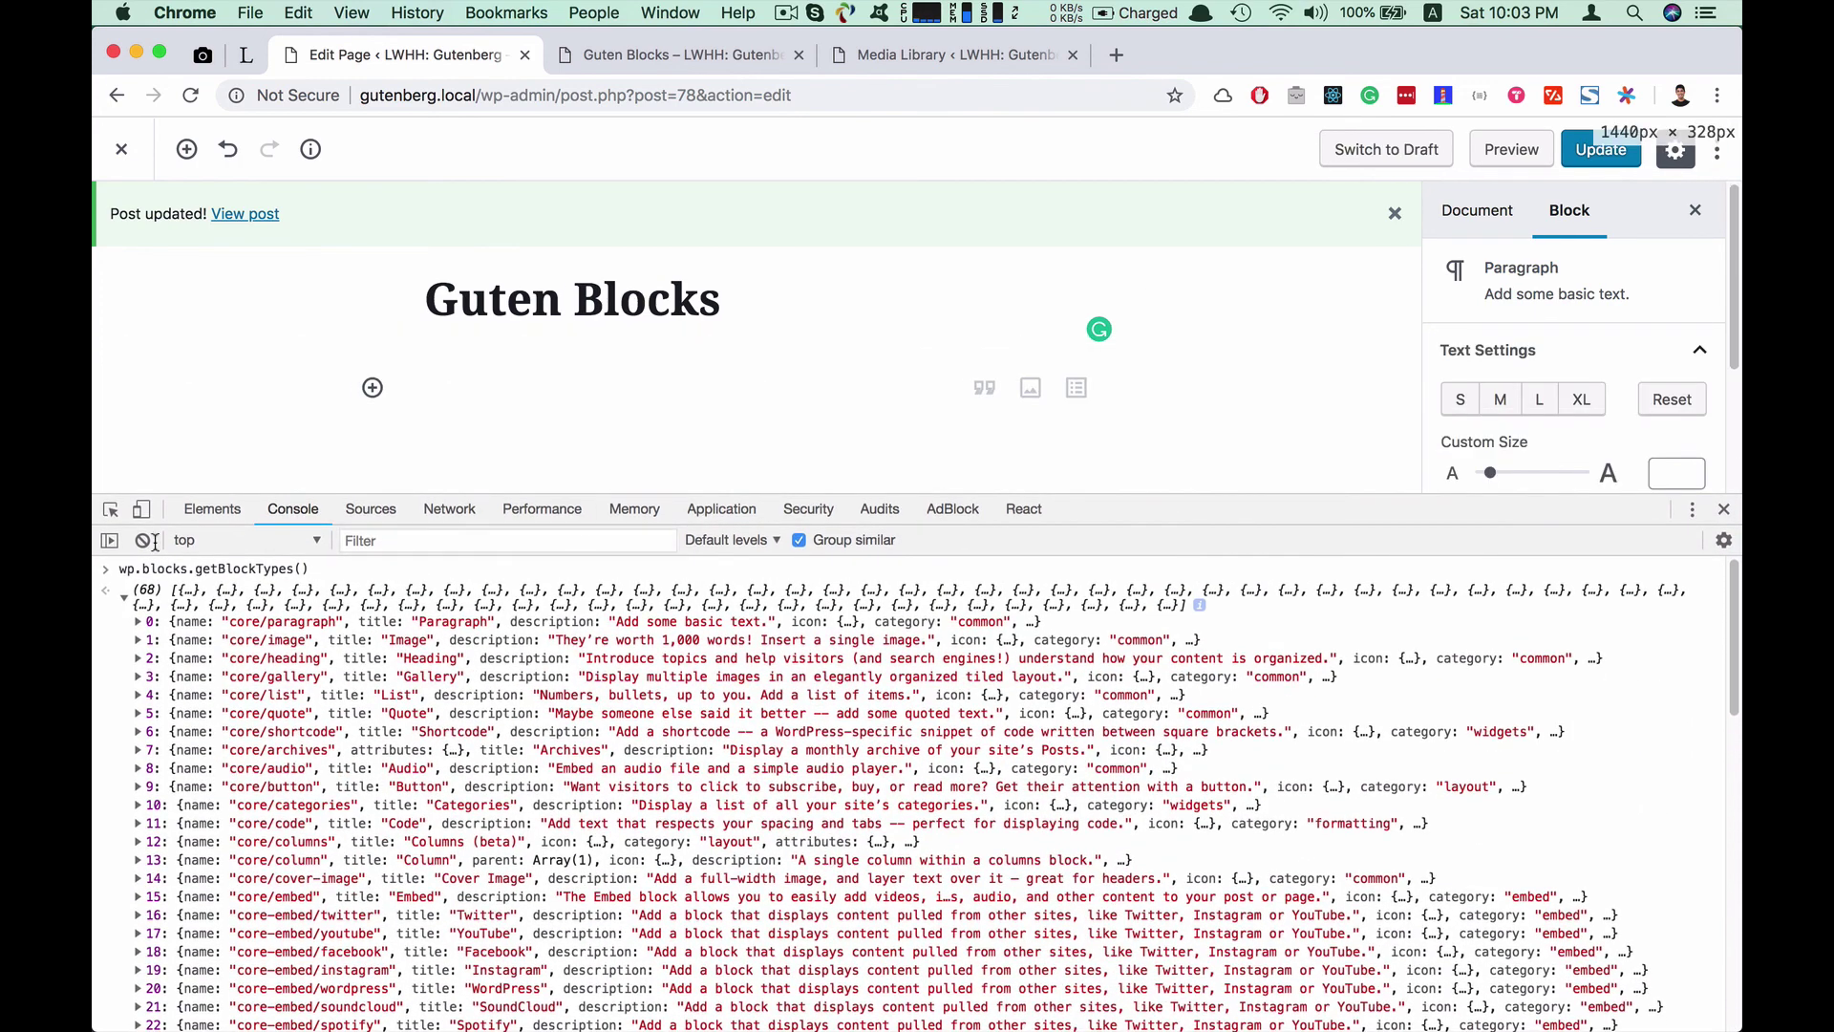
Examine the core/paragraph entry and its attributes, including align, and collapse the entry again
click(151, 622)
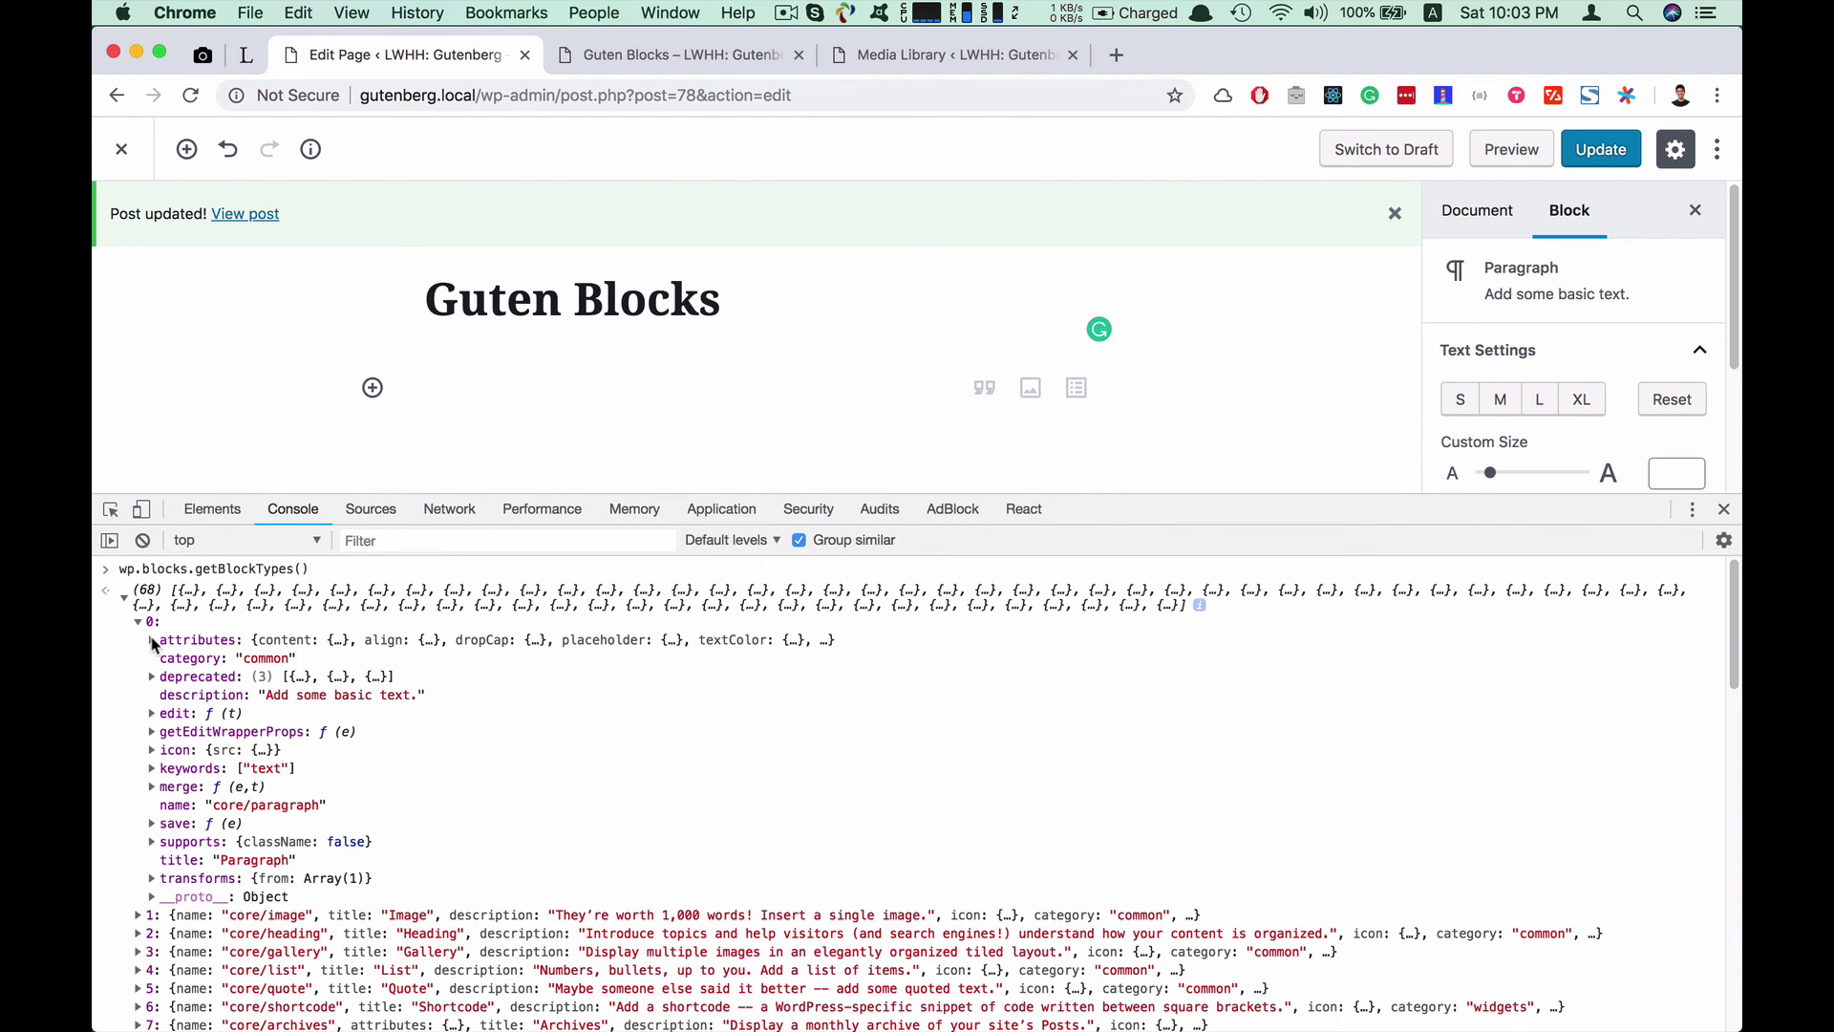
click(152, 639)
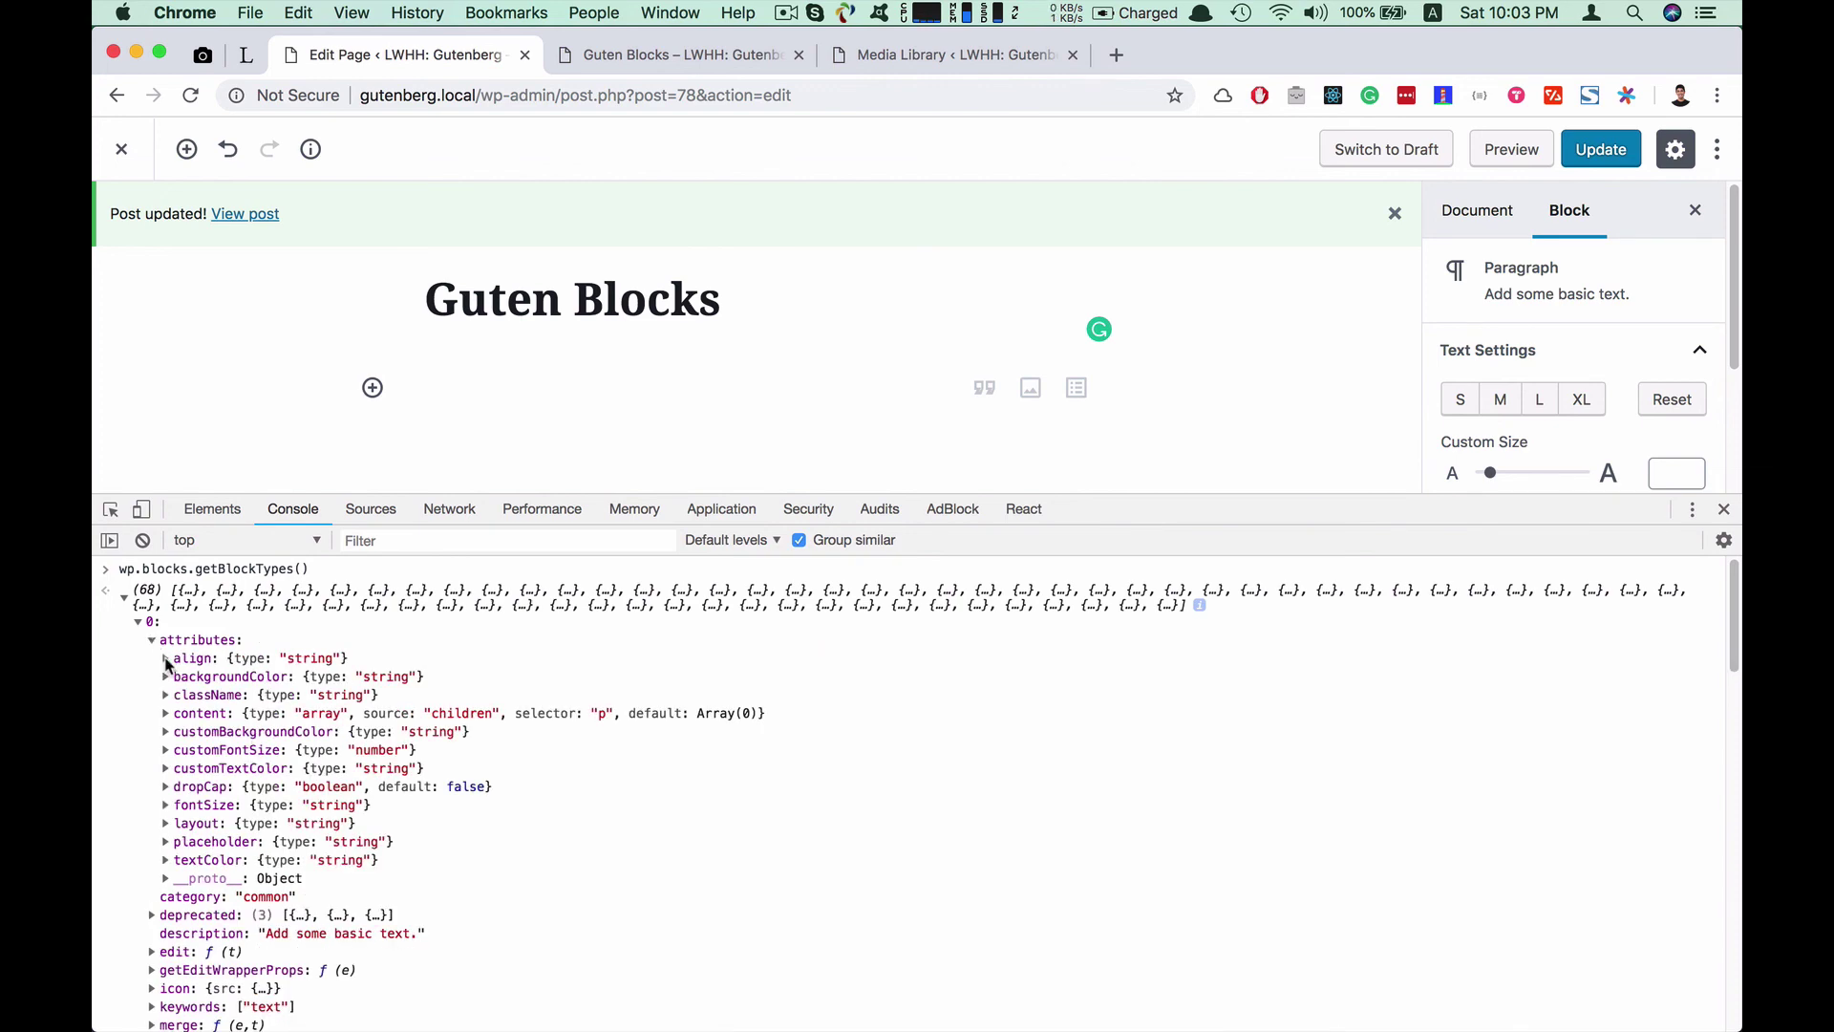
click(166, 659)
click(166, 659)
click(152, 640)
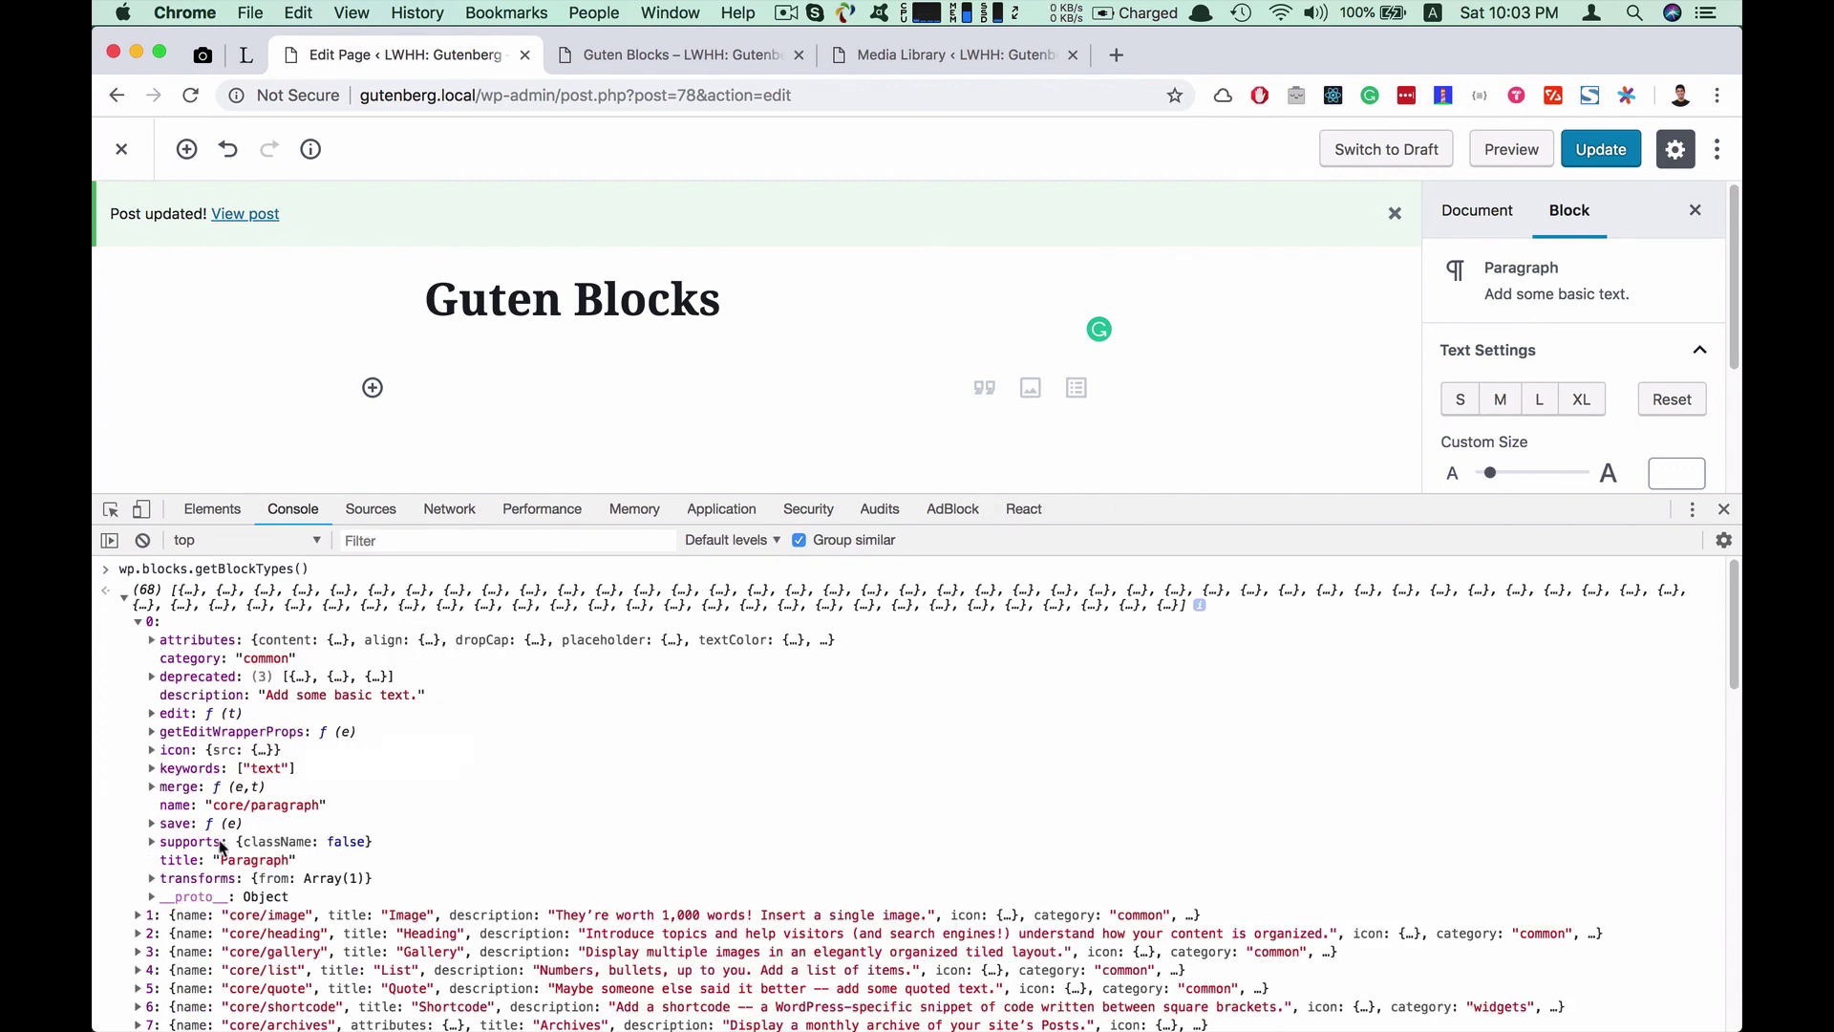
click(138, 622)
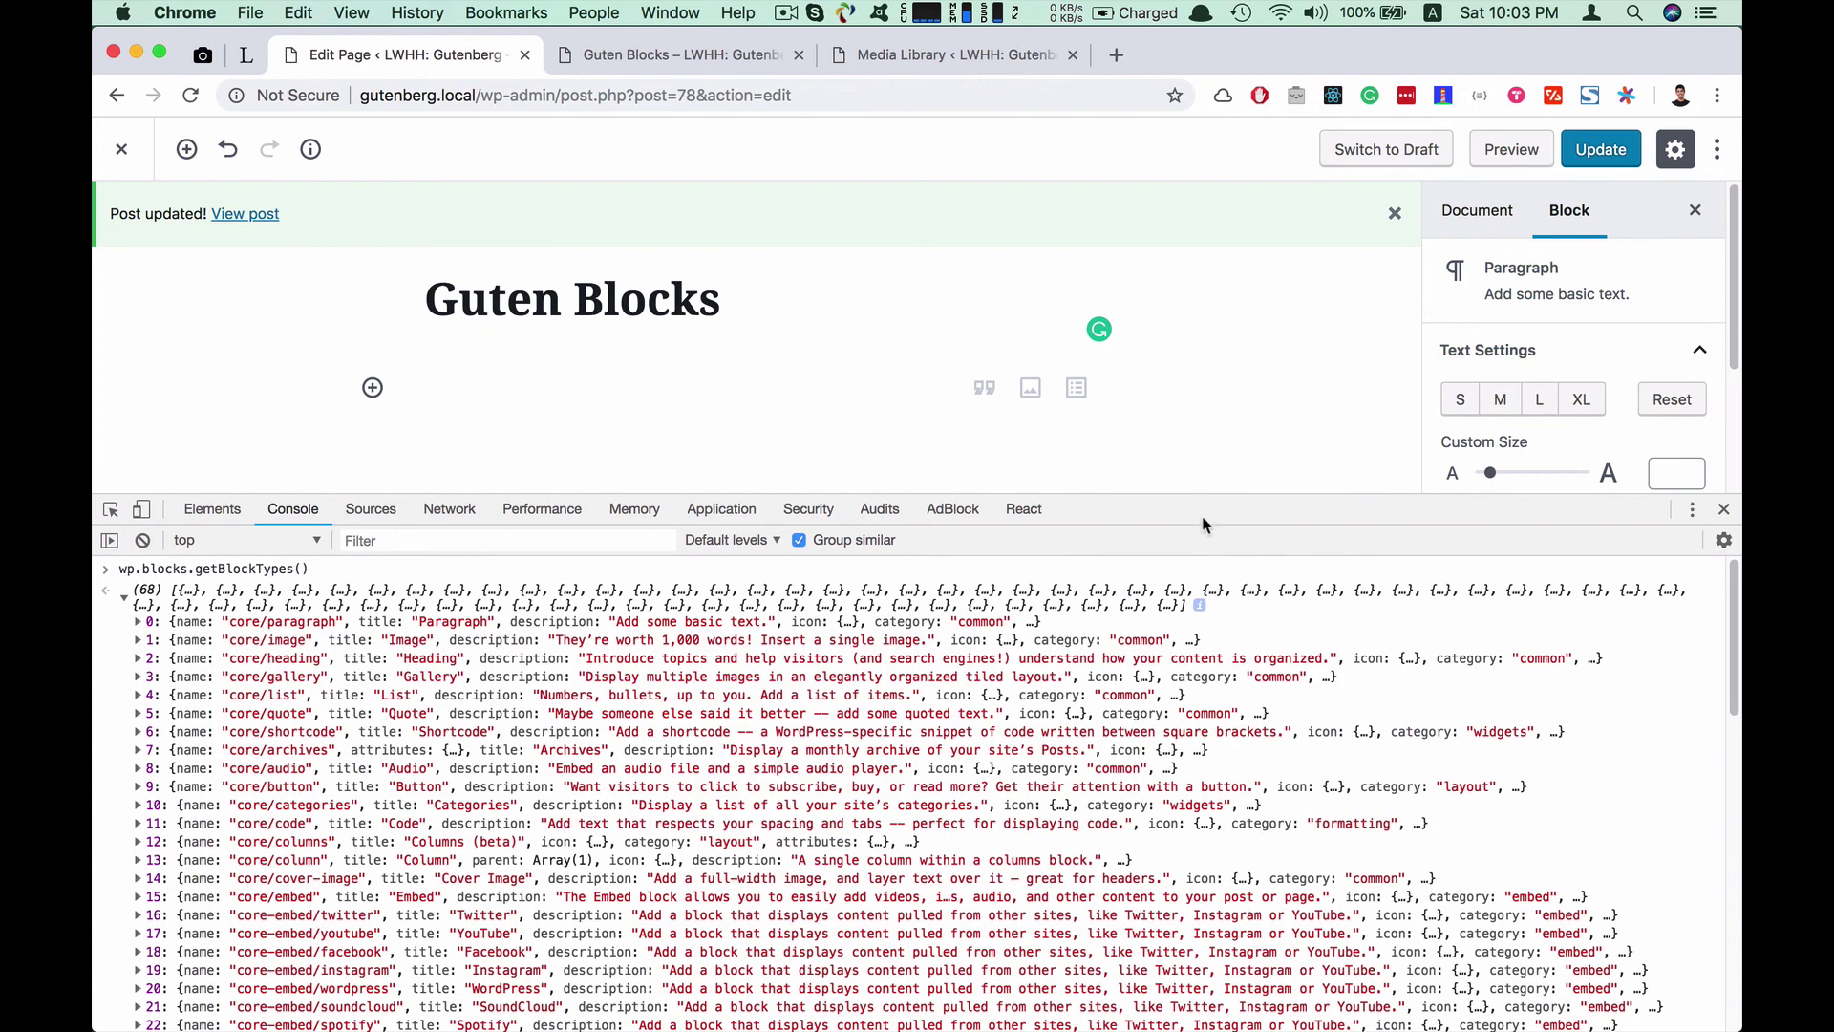
Shrink the console area, collapse the block types array and close the developer tools
drag(1199, 495, 1228, 764)
click(124, 702)
click(1724, 770)
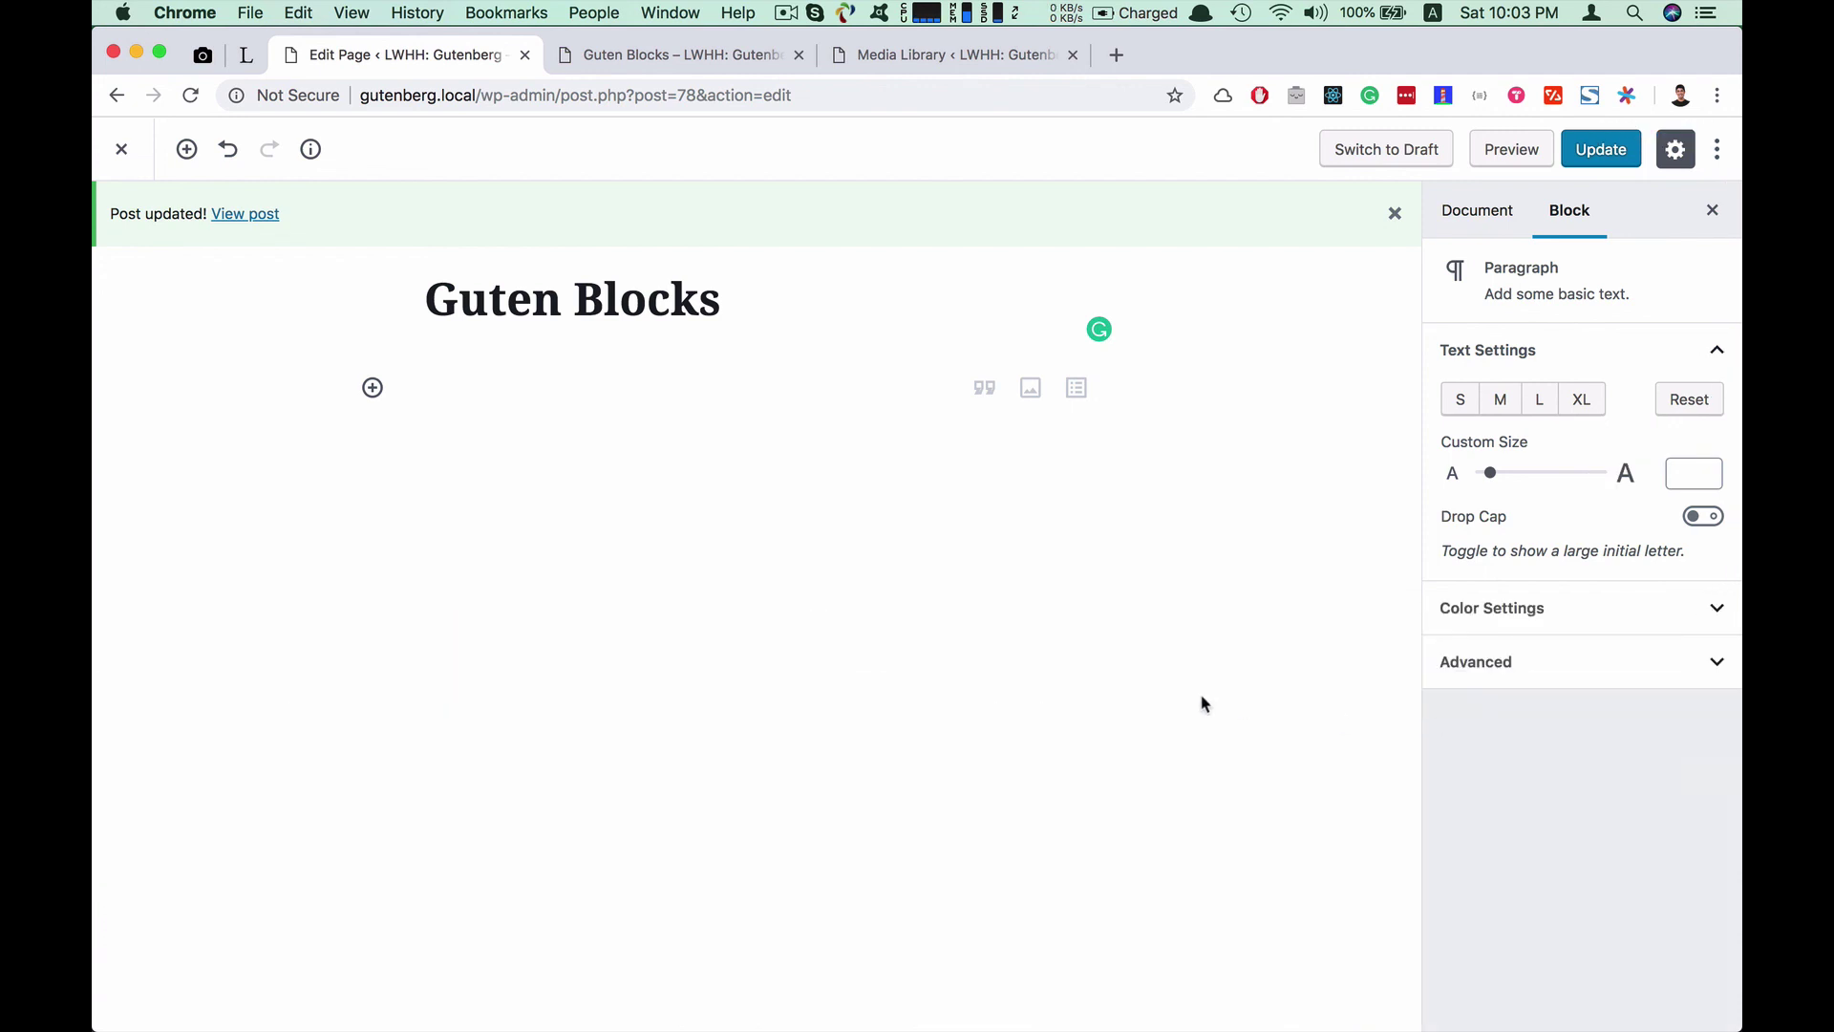